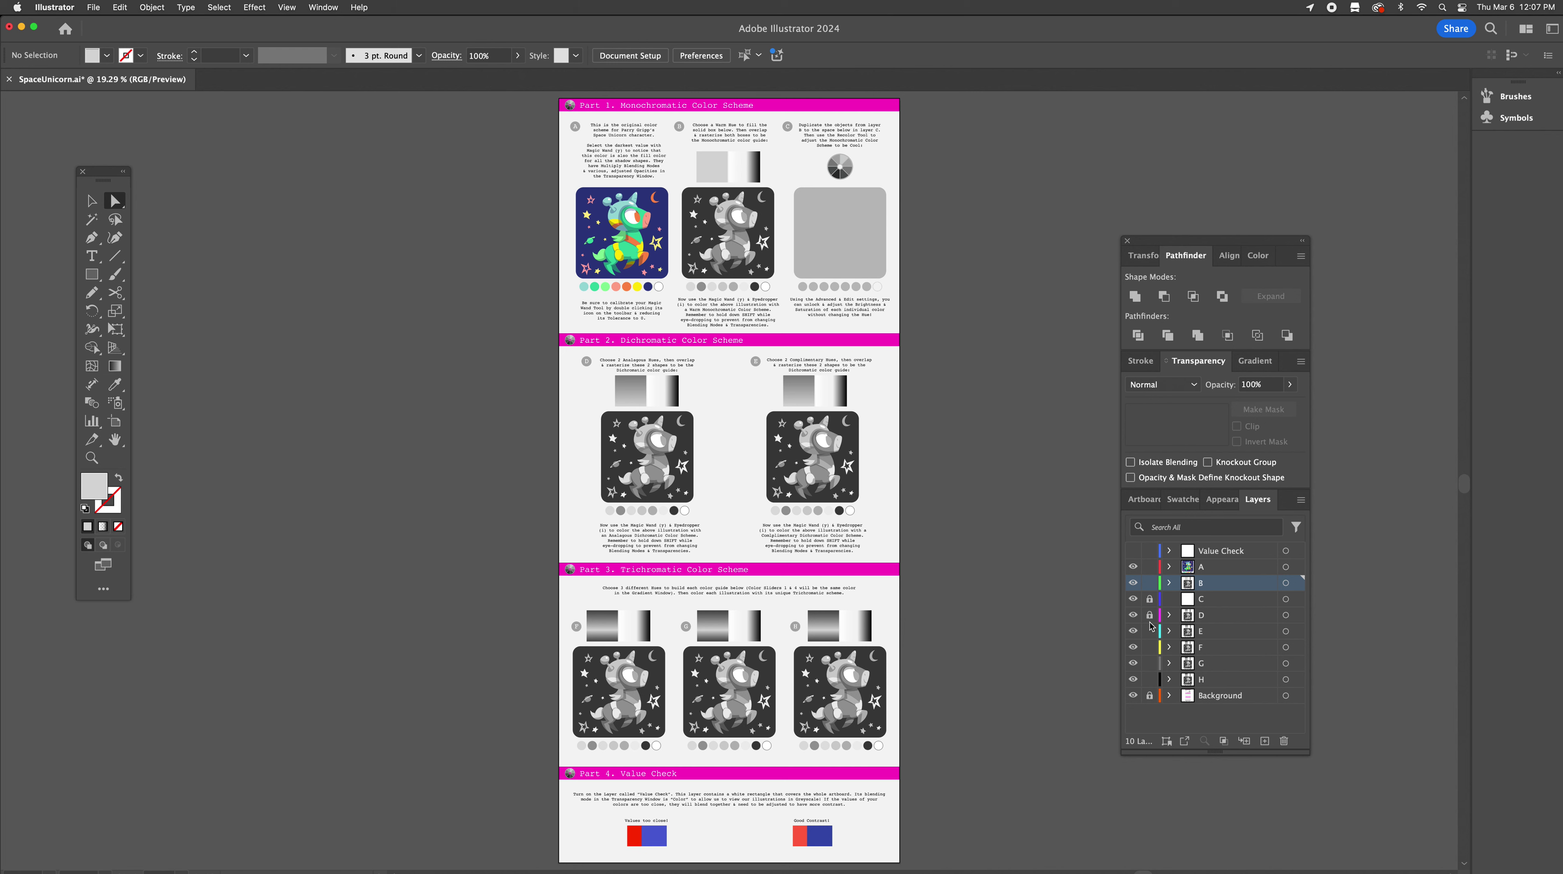
# Lock layers E, F, G and H
pyautogui.moveTo(1151, 630); pyautogui.dragTo(1151, 680)
# Examine the Part 1 Monochromatic Color Scheme section, with its instructions and the A, B and C illustrations
pyautogui.press('super+space')
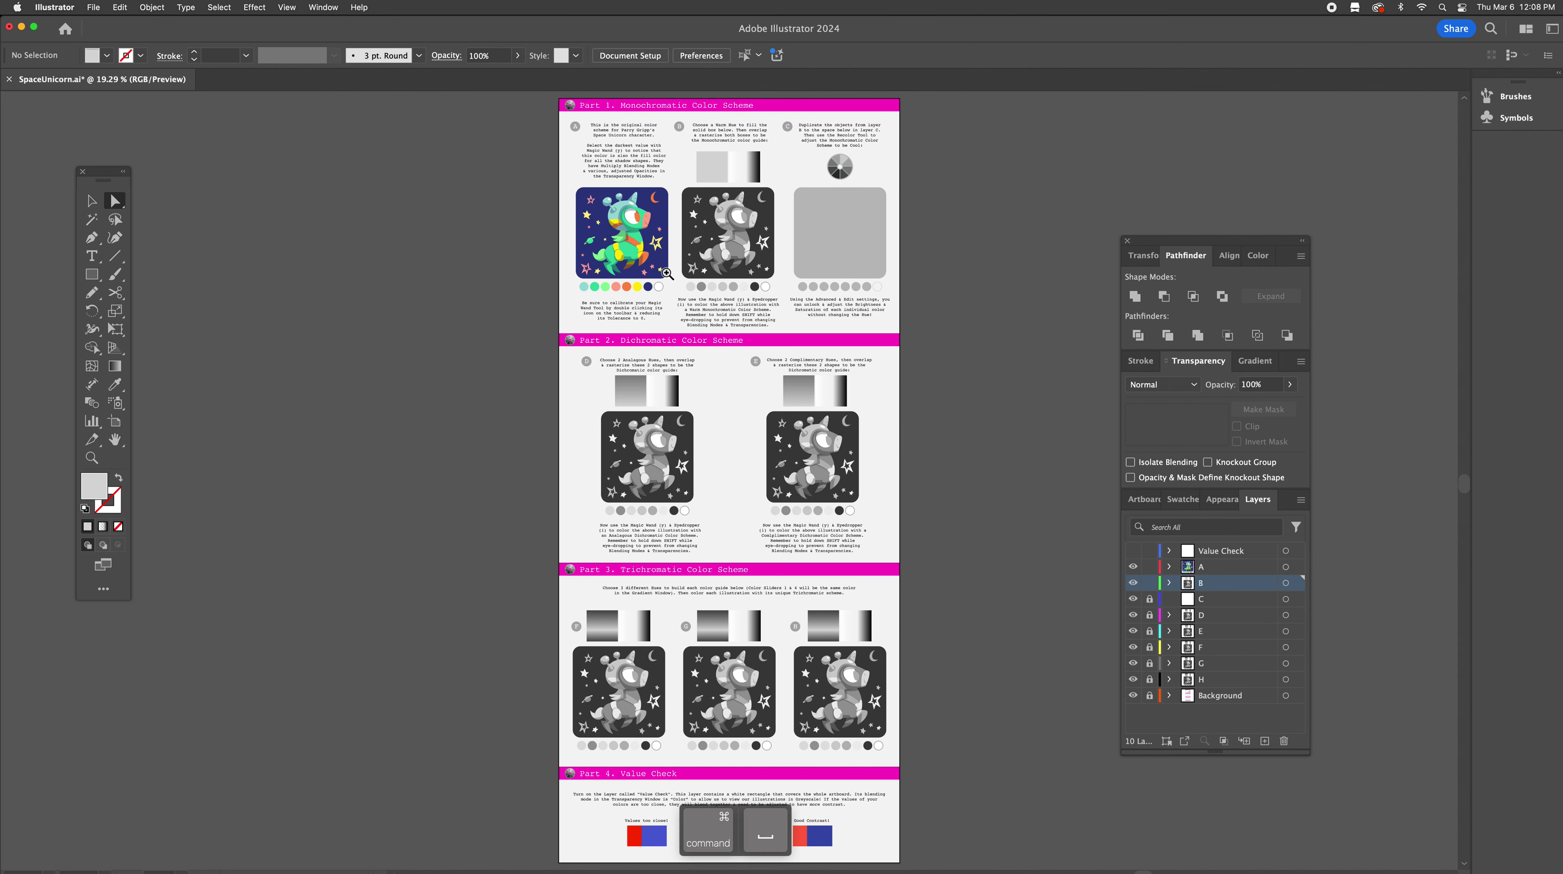
pyautogui.keyDown('super'); pyautogui.click(647, 253); pyautogui.keyUp('super')
pyautogui.keyDown('super'); pyautogui.click(799, 431); pyautogui.keyUp('super')
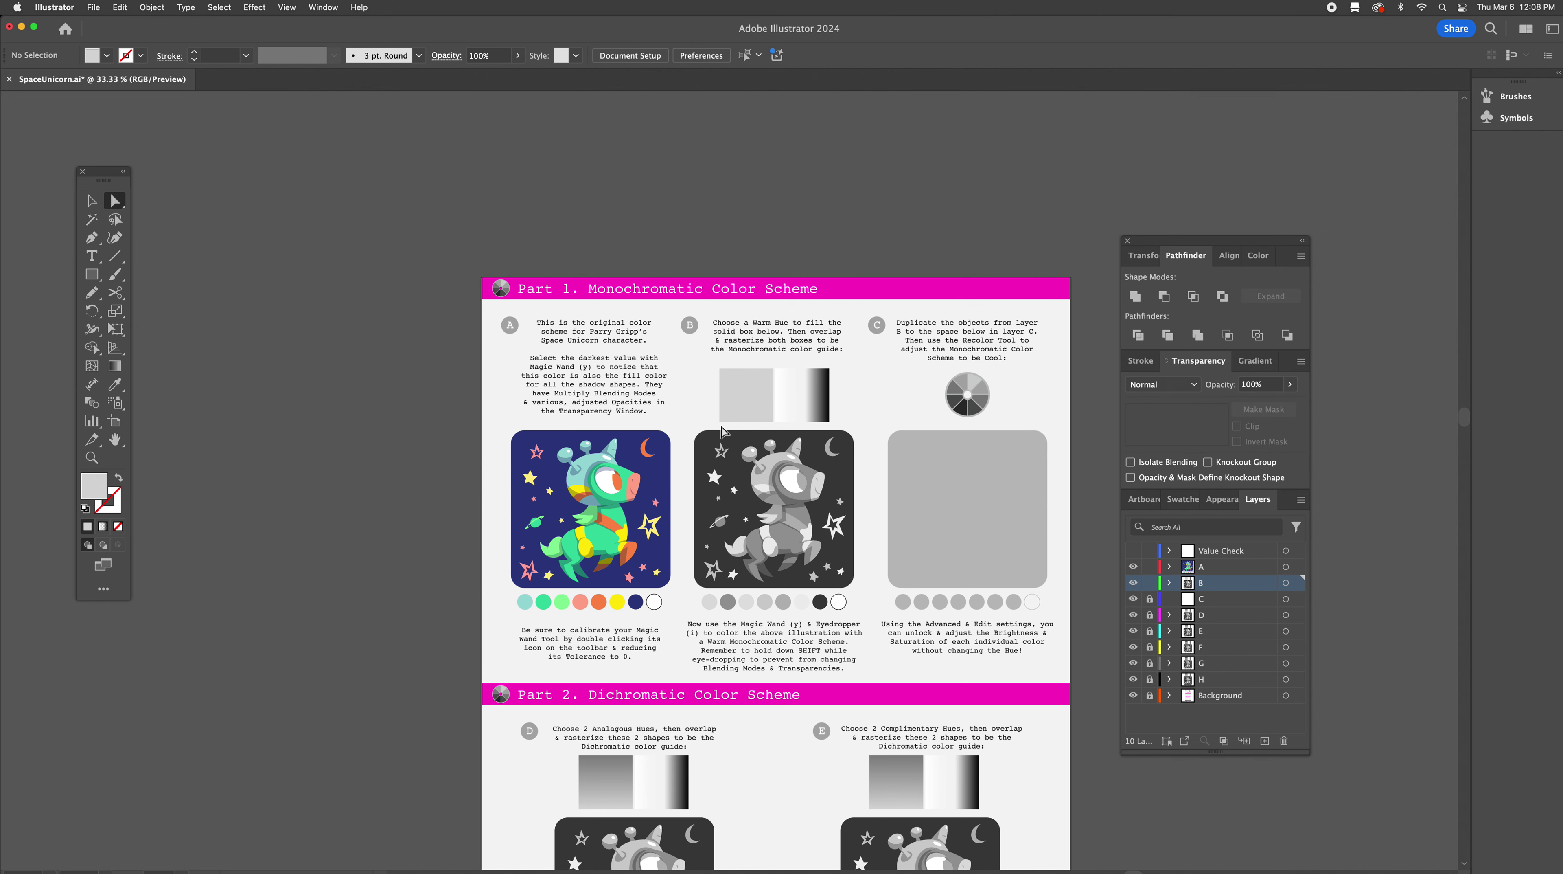
pyautogui.keyDown('super'); pyautogui.click(631, 493); pyautogui.keyUp('super')
pyautogui.keyDown('super'); pyautogui.click(632, 493); pyautogui.keyUp('super')
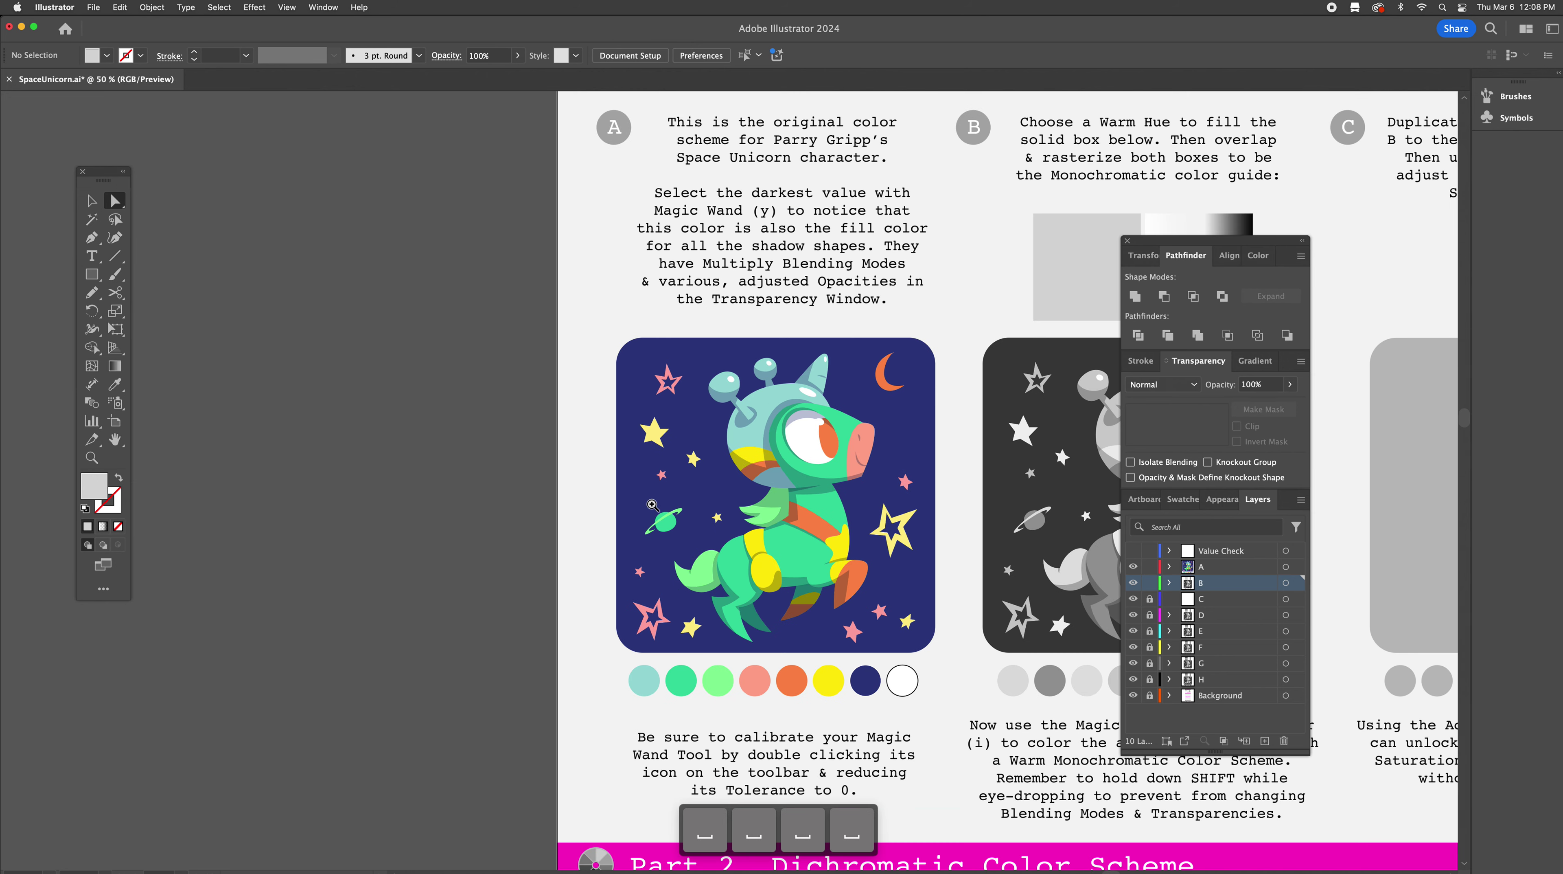
pyautogui.hscroll(3, 653, 507)
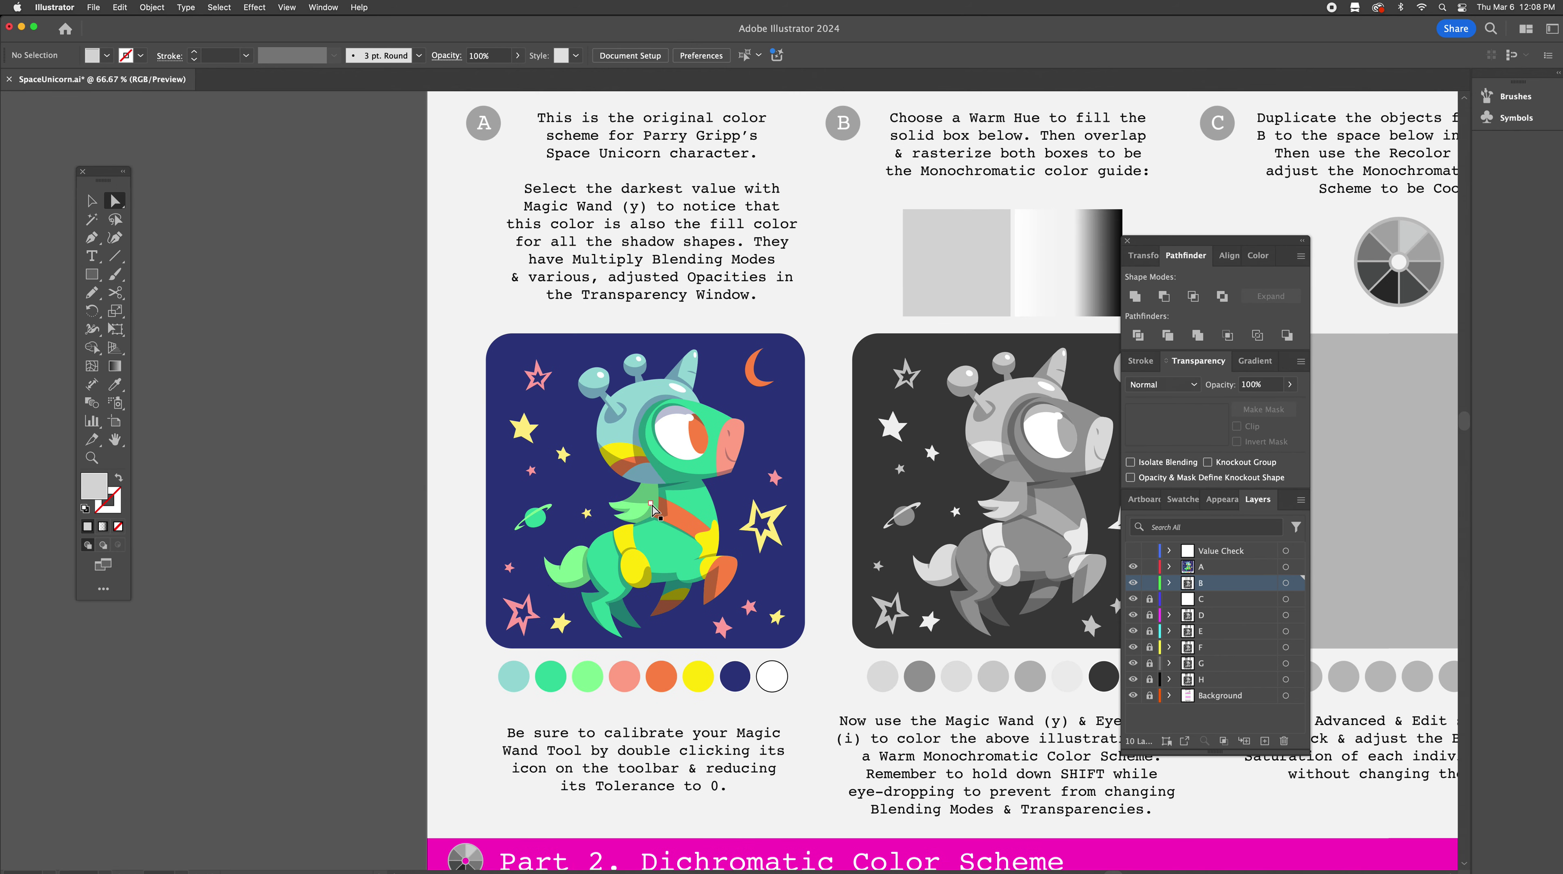
pyautogui.keyDown('alt'); pyautogui.keyDown('super'); pyautogui.click(880, 477); pyautogui.keyUp('super'); pyautogui.keyUp('alt')
pyautogui.hscroll(4, 879, 478)
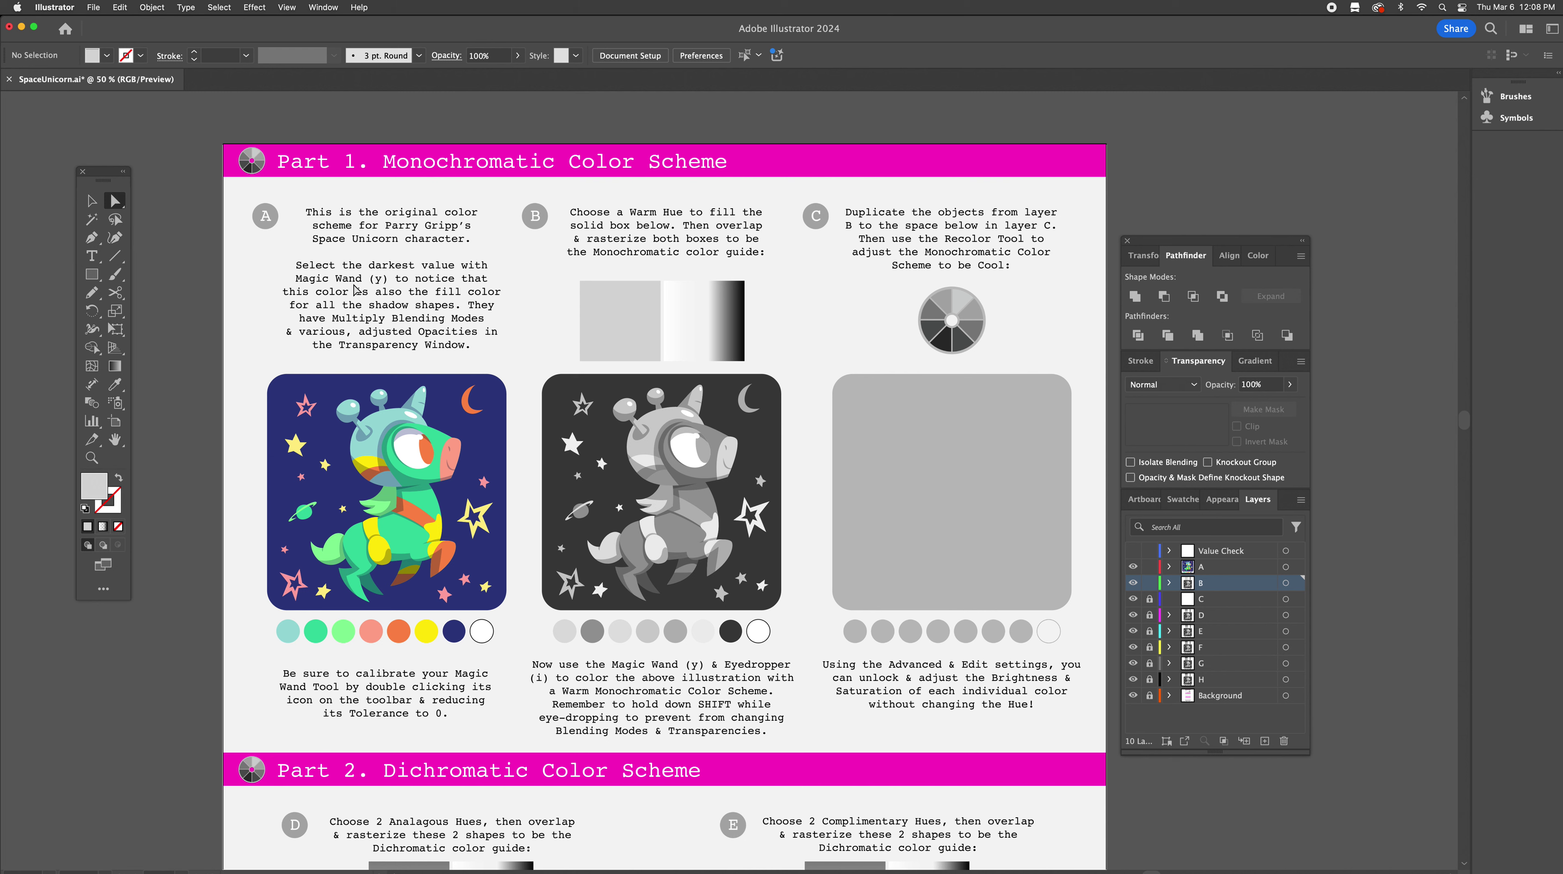
# Use the Magic Wand to select every shape filled with the dark navy color in the section A unicorn illustration
pyautogui.click(91, 221)
pyautogui.press('i')
pyautogui.press('y')
pyautogui.press('v')
pyautogui.press('y')
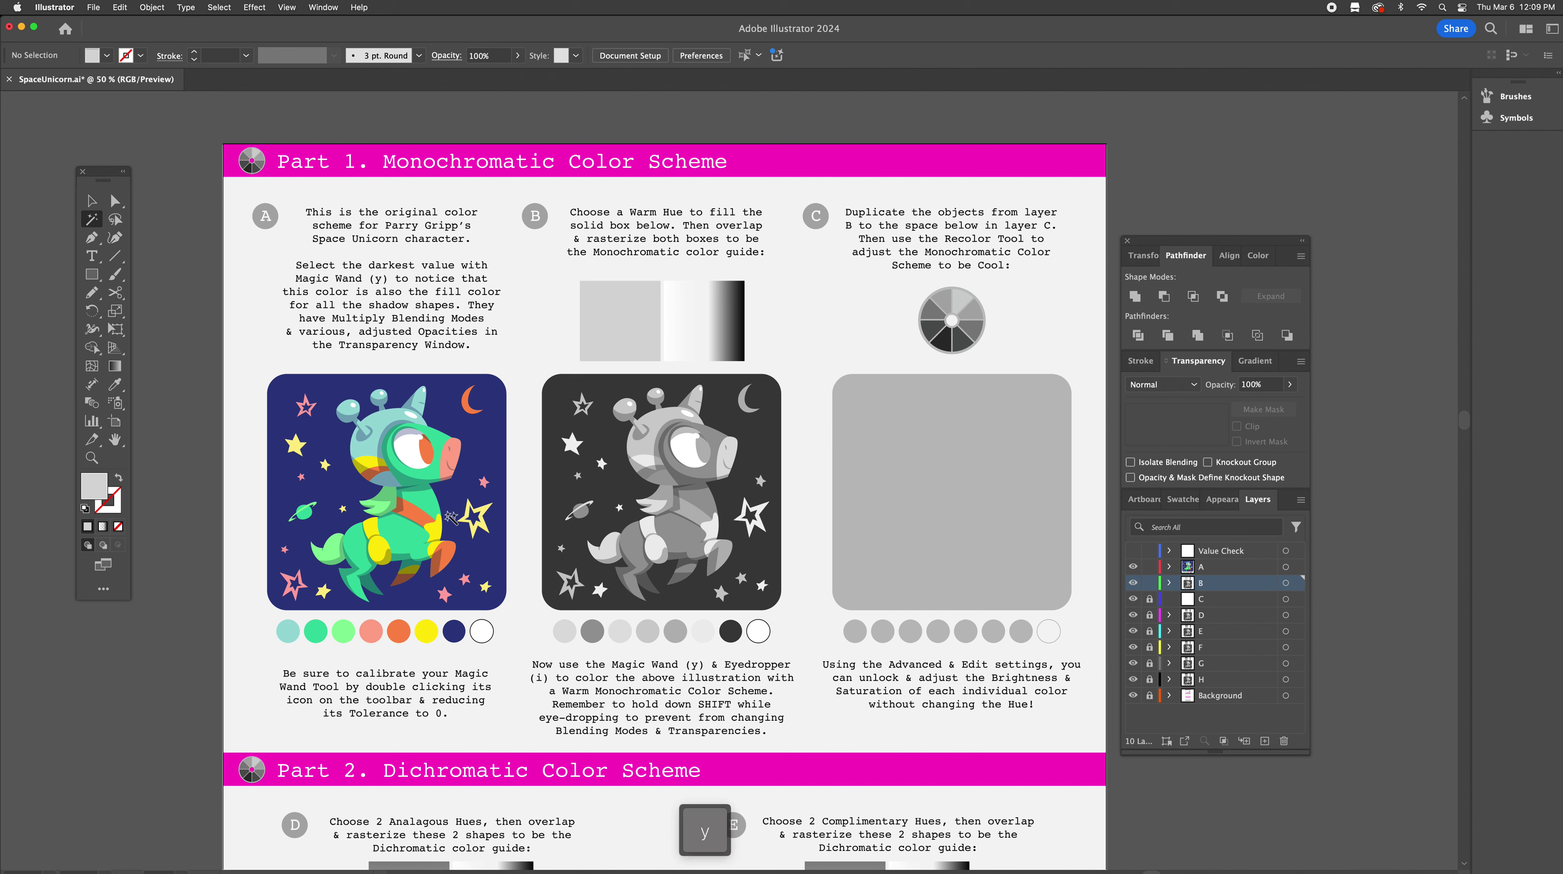
pyautogui.click(482, 453)
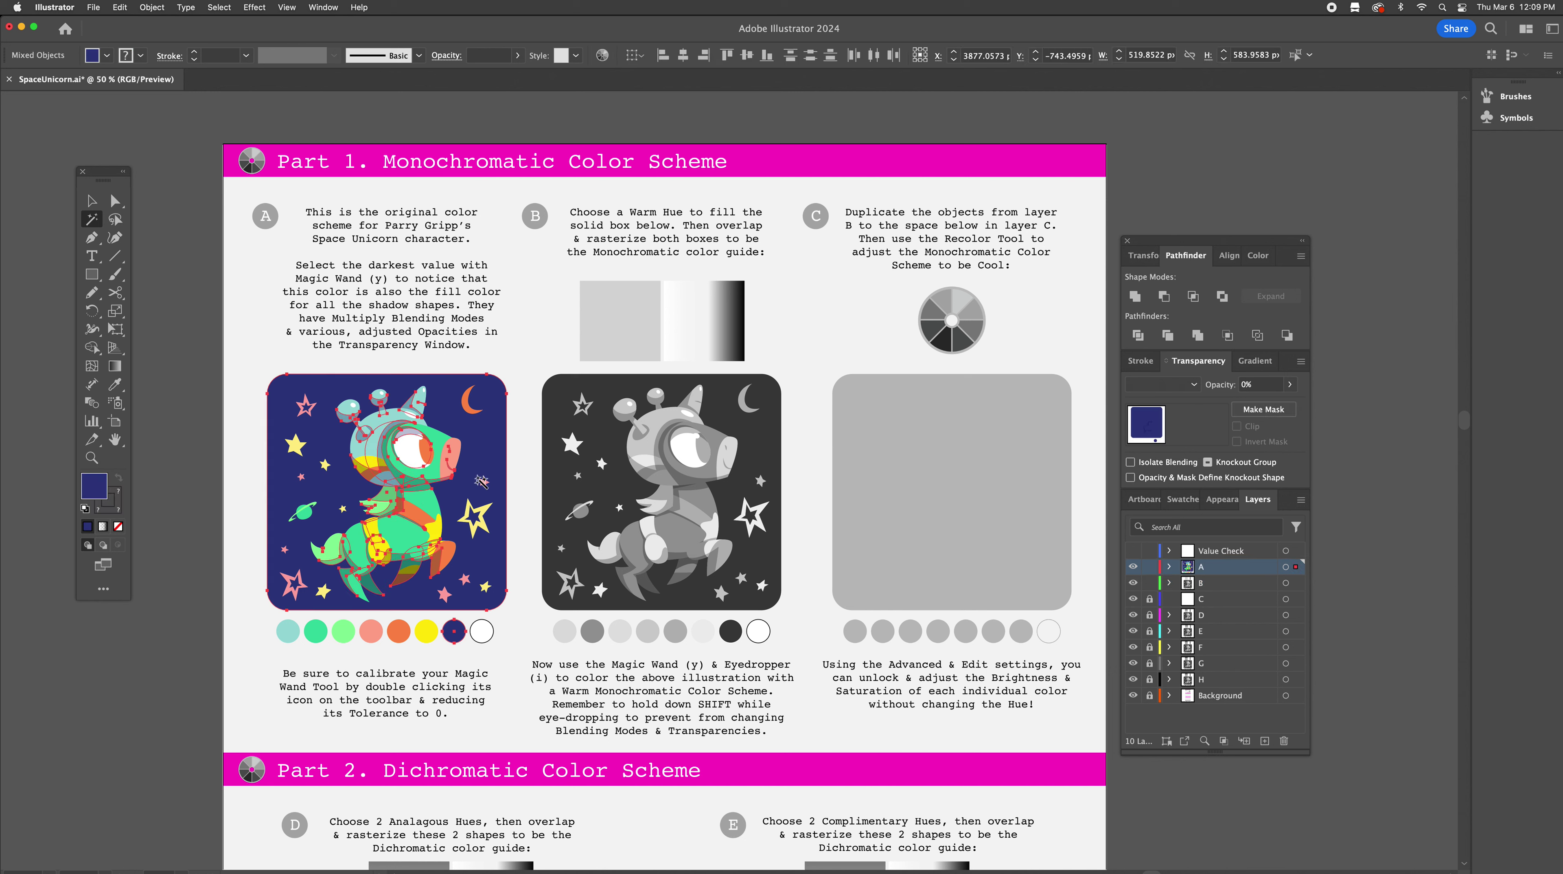
# Inspect the blending mode and opacity of individual navy shadow shapes on the section A unicorn's face and leg
pyautogui.hotkey('ctrl', 'space')
pyautogui.keyDown('ctrl'); pyautogui.click(497, 516); pyautogui.keyUp('ctrl')
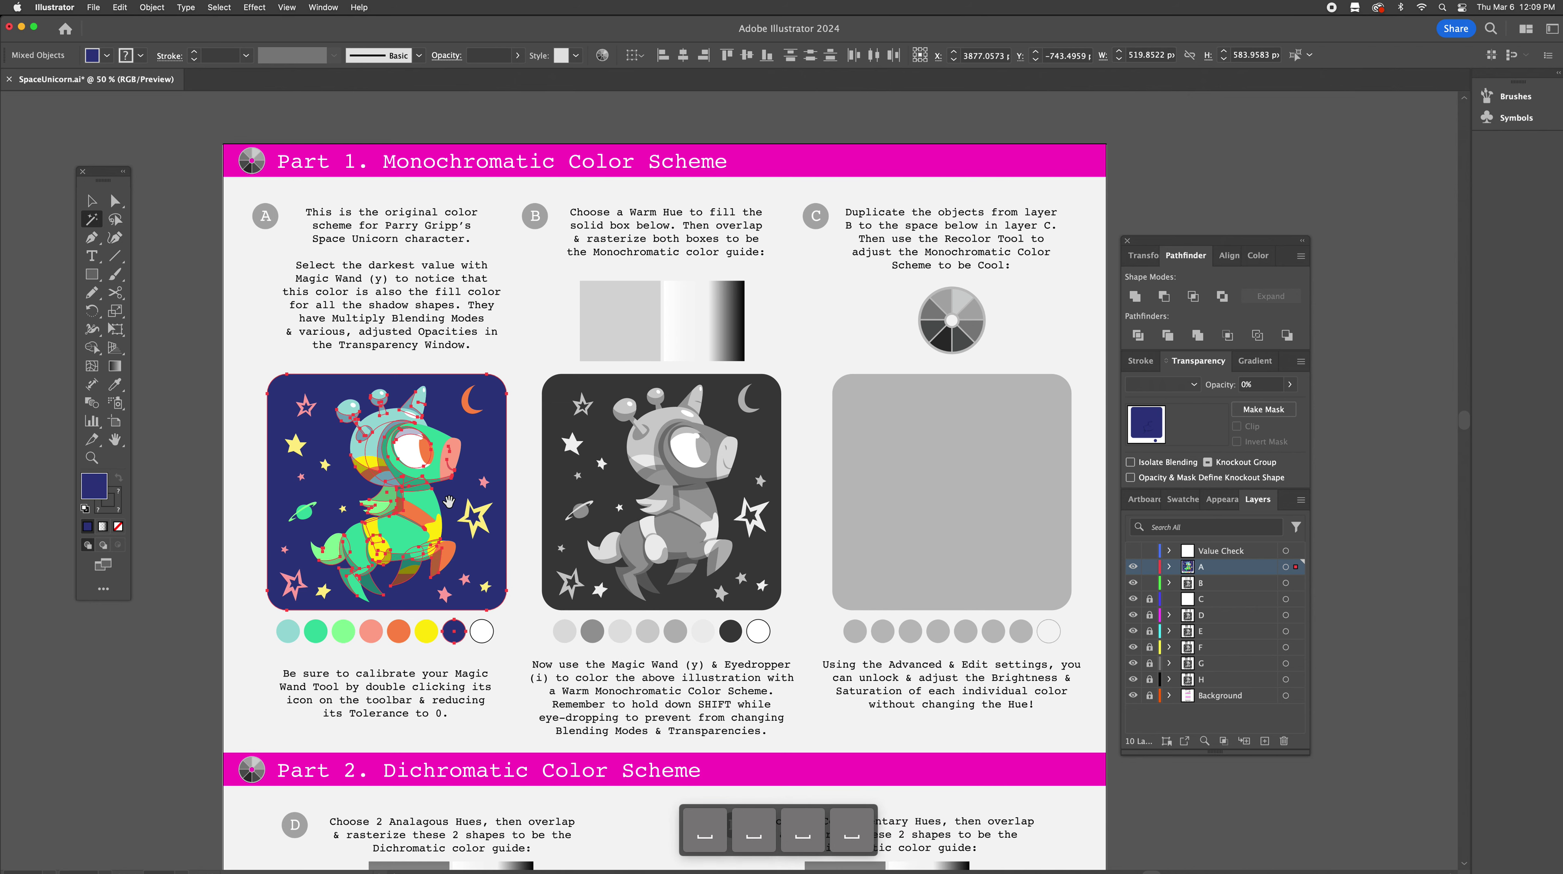
pyautogui.keyDown('super'); pyautogui.click(427, 488); pyautogui.keyUp('super')
pyautogui.keyDown('super'); pyautogui.click(427, 487); pyautogui.keyUp('super')
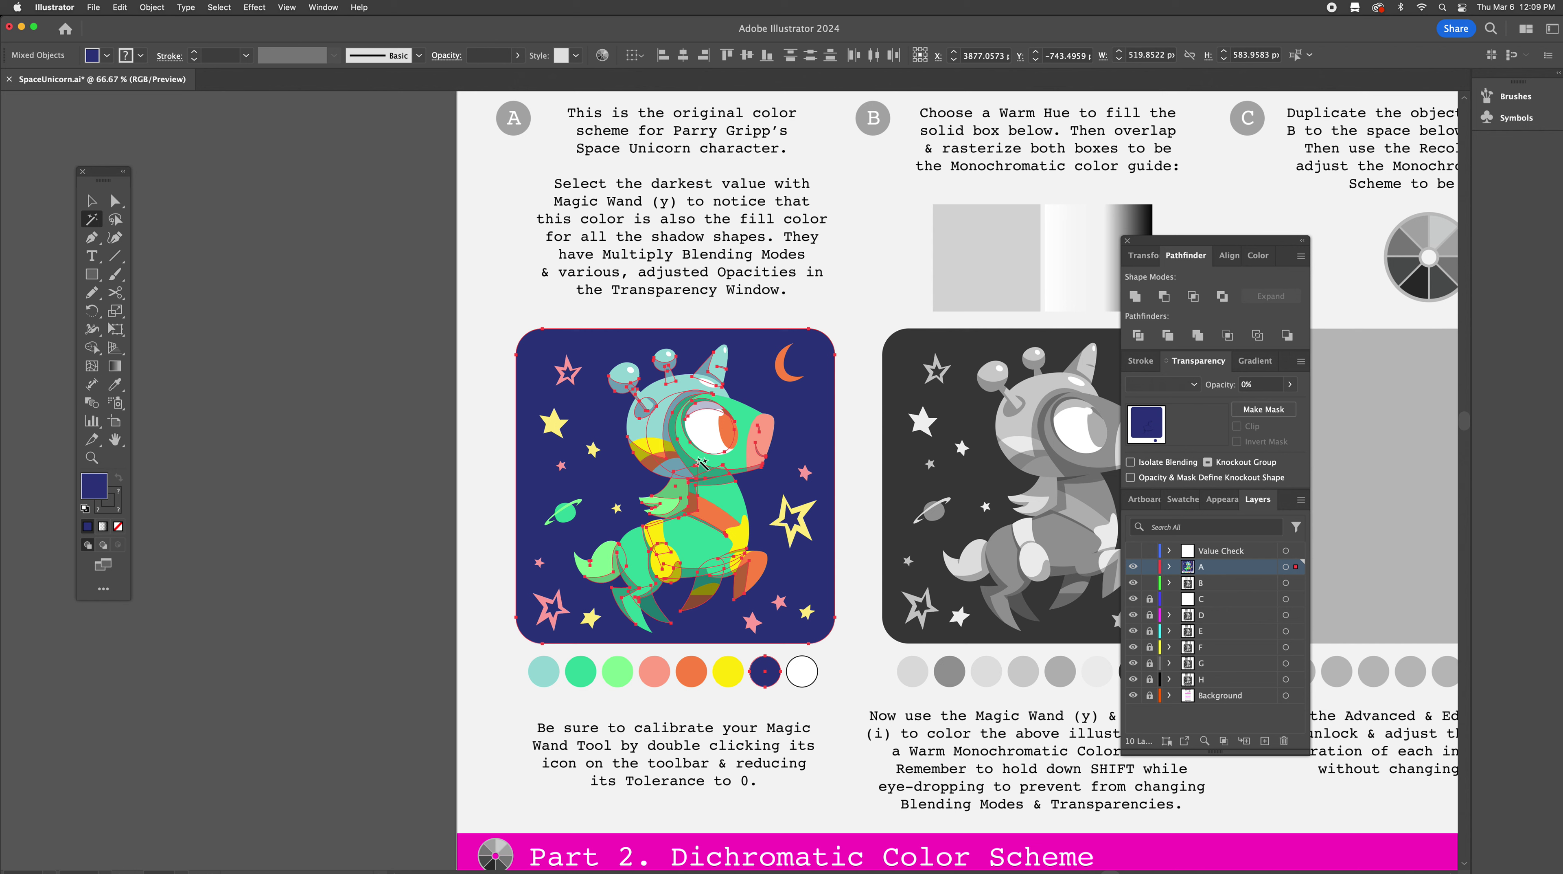
pyautogui.press('v')
pyautogui.click(869, 452)
pyautogui.press('a')
pyautogui.click(688, 405)
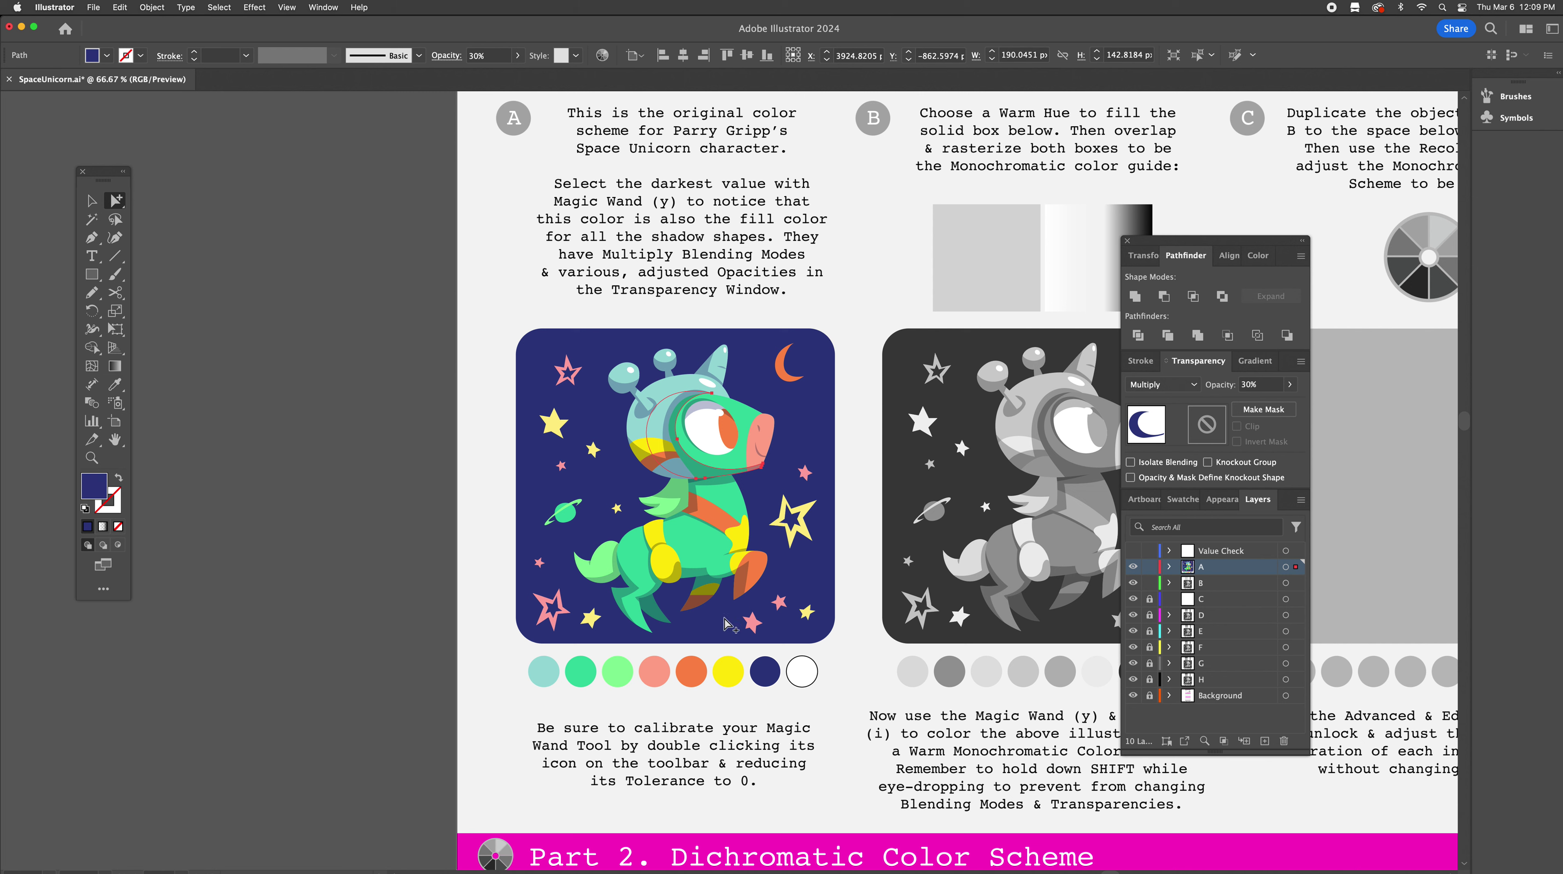
pyautogui.click(708, 596)
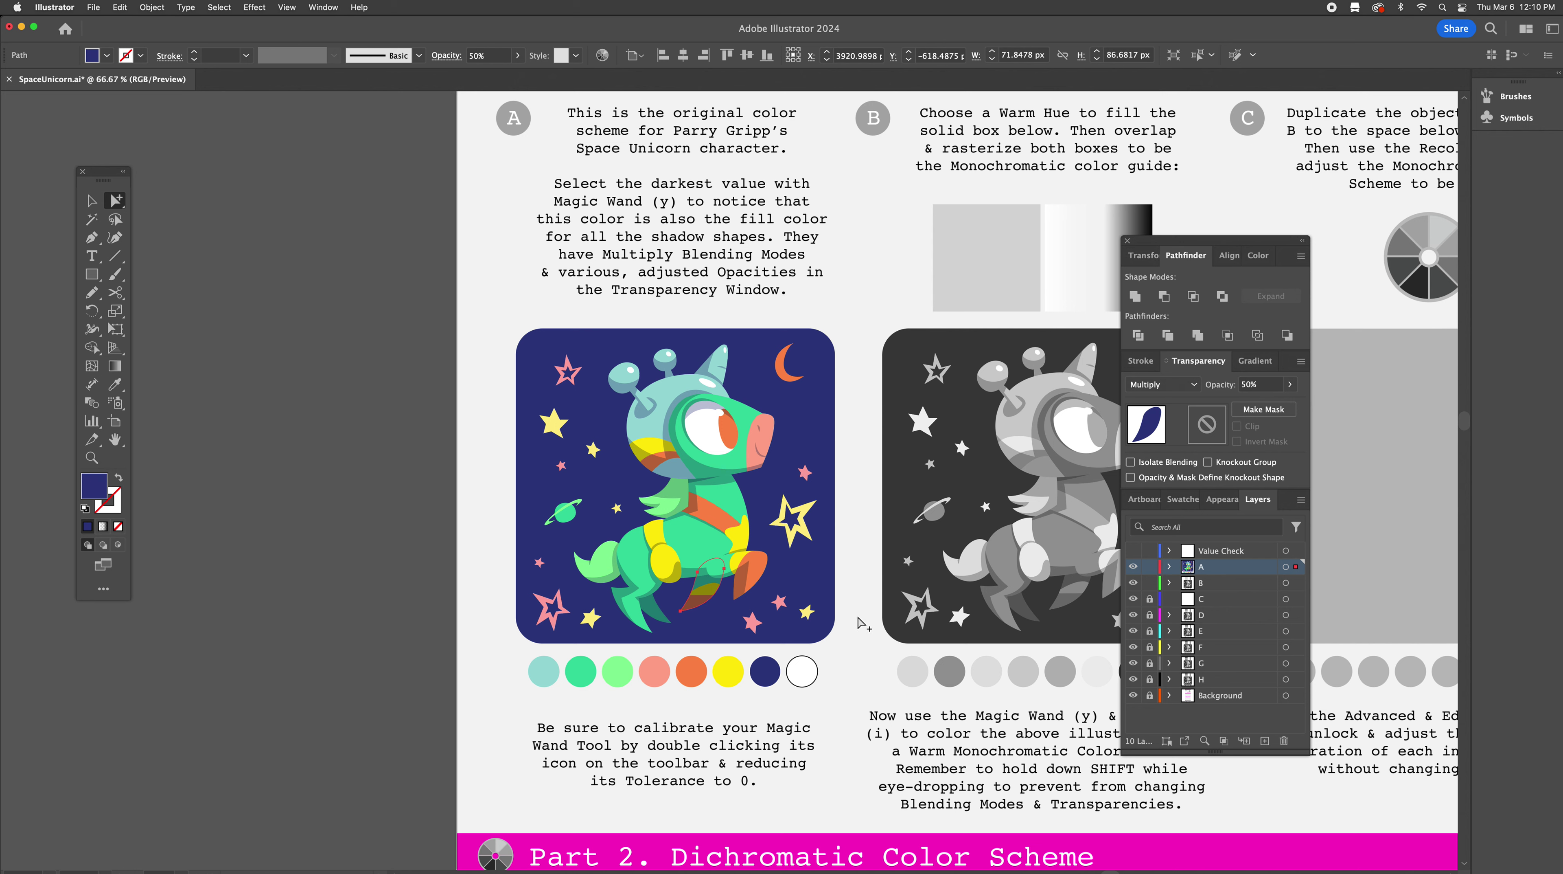
# Check the Fill Color tolerance in the Magic Wand options
pyautogui.hscroll(3, 770, 578)
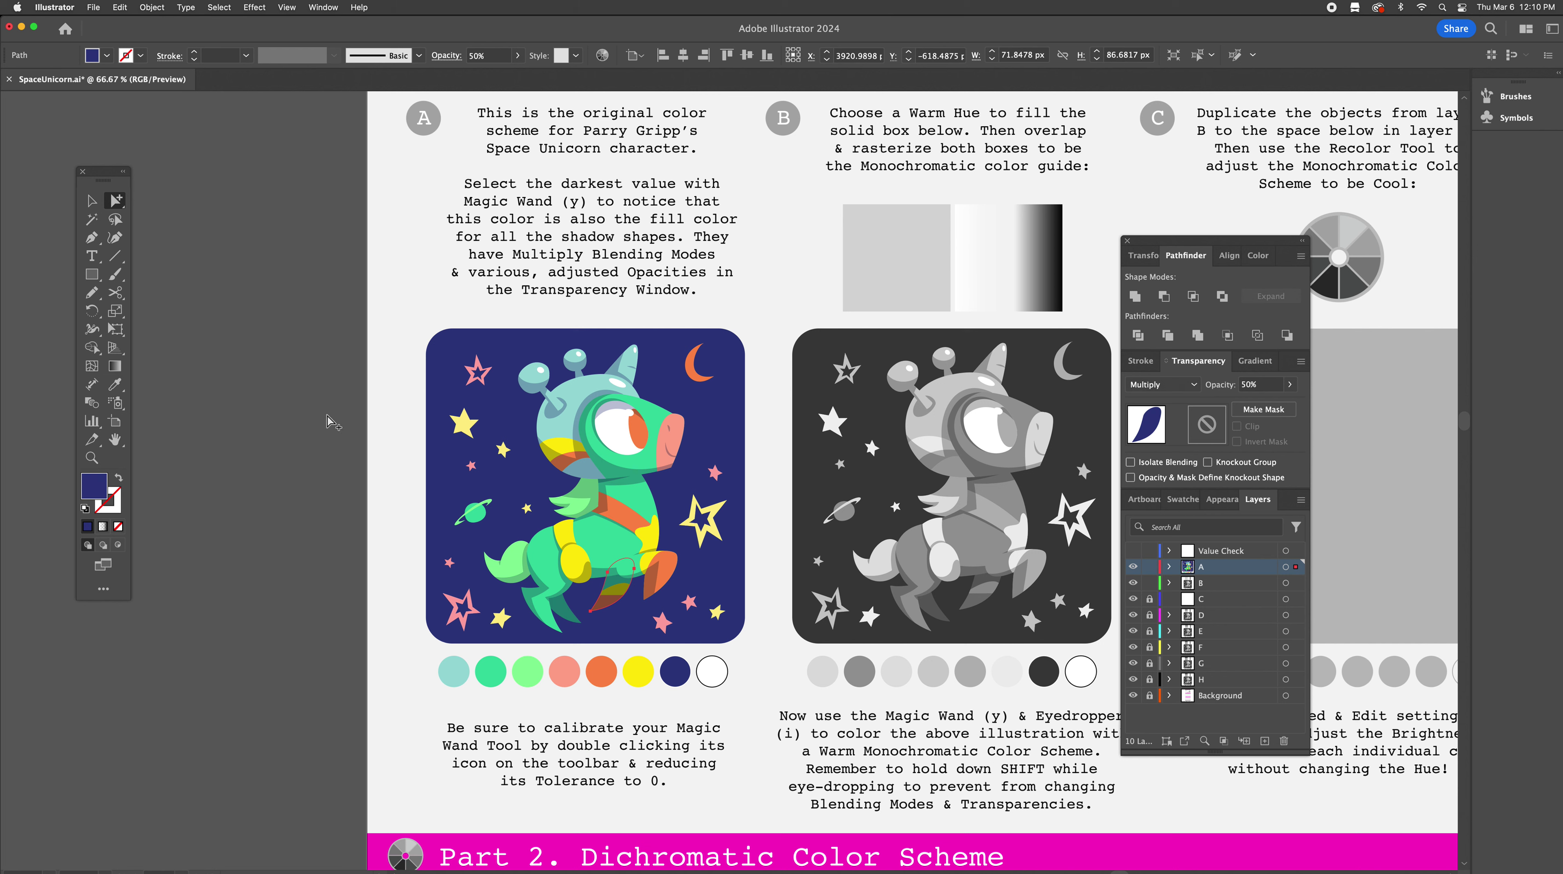
pyautogui.doubleClick(91, 224)
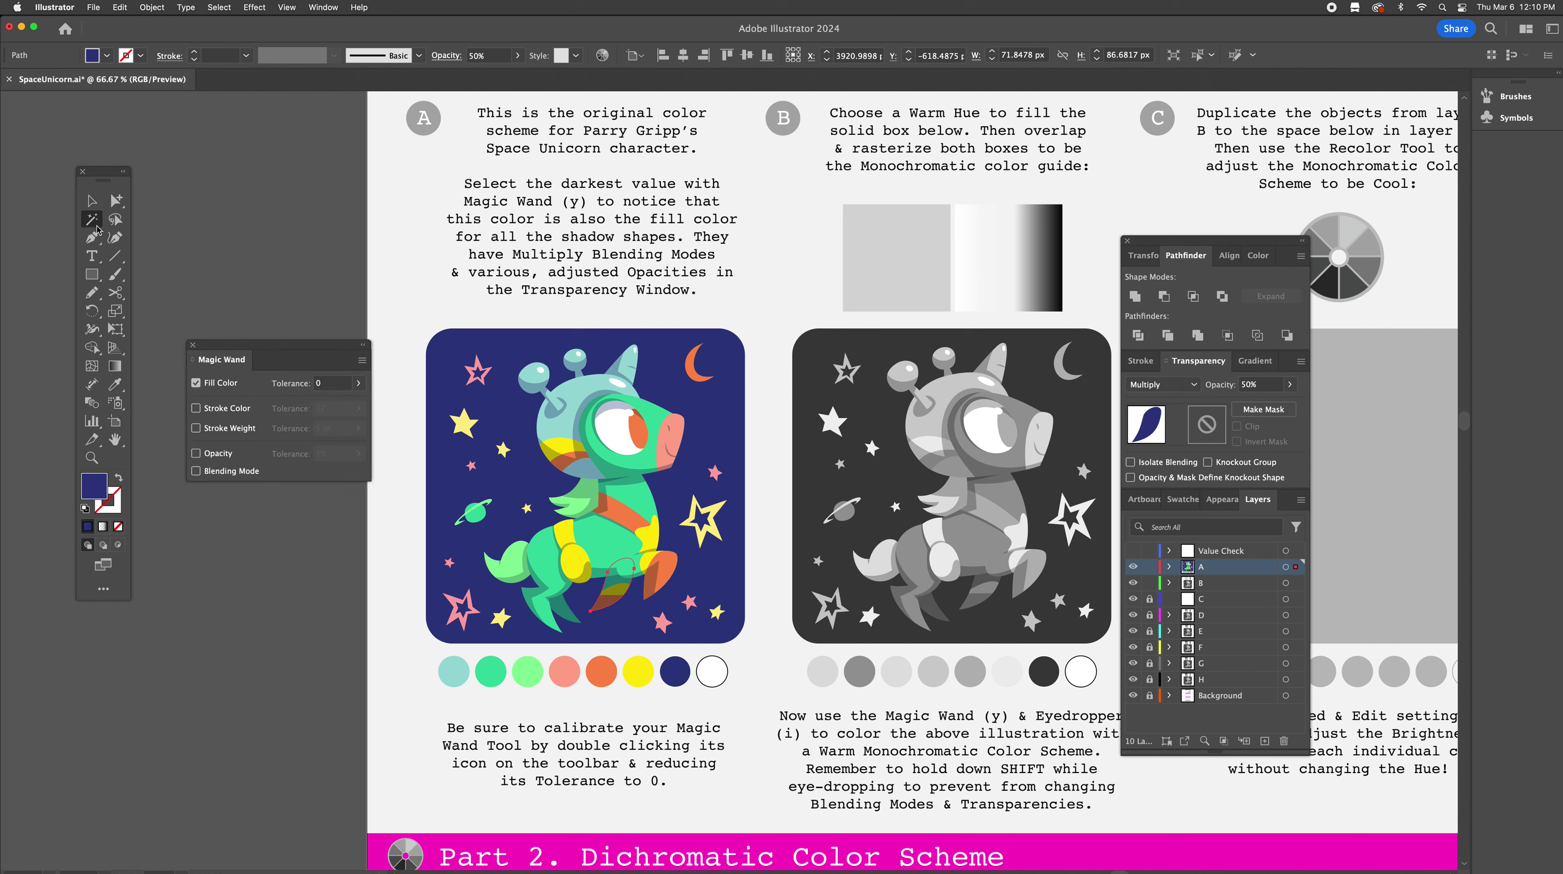
pyautogui.moveTo(316, 350); pyautogui.dragTo(288, 308)
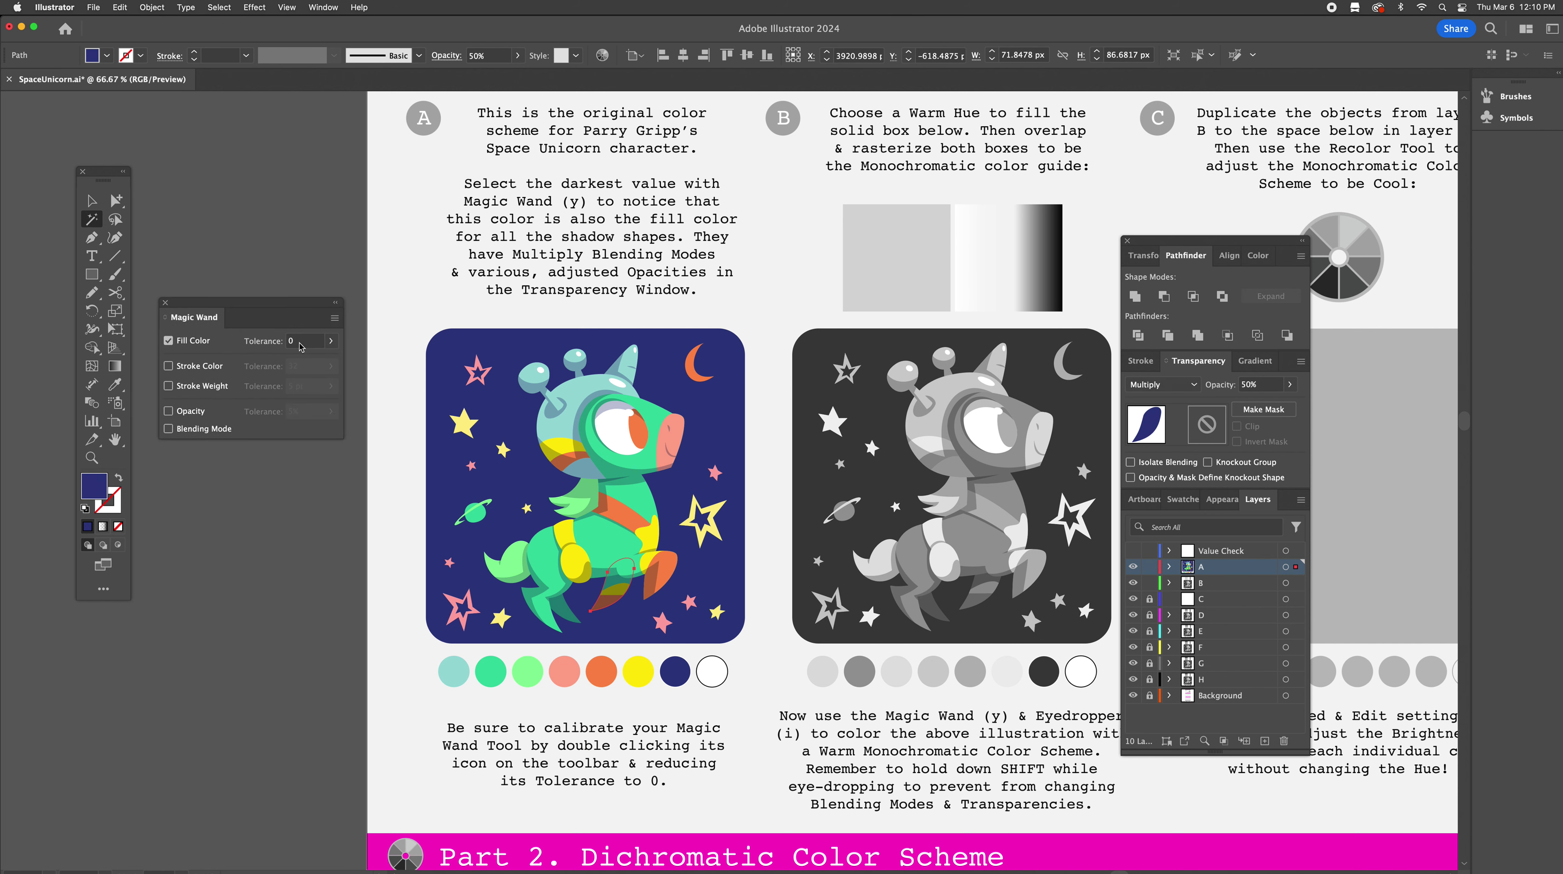
pyautogui.click(165, 303)
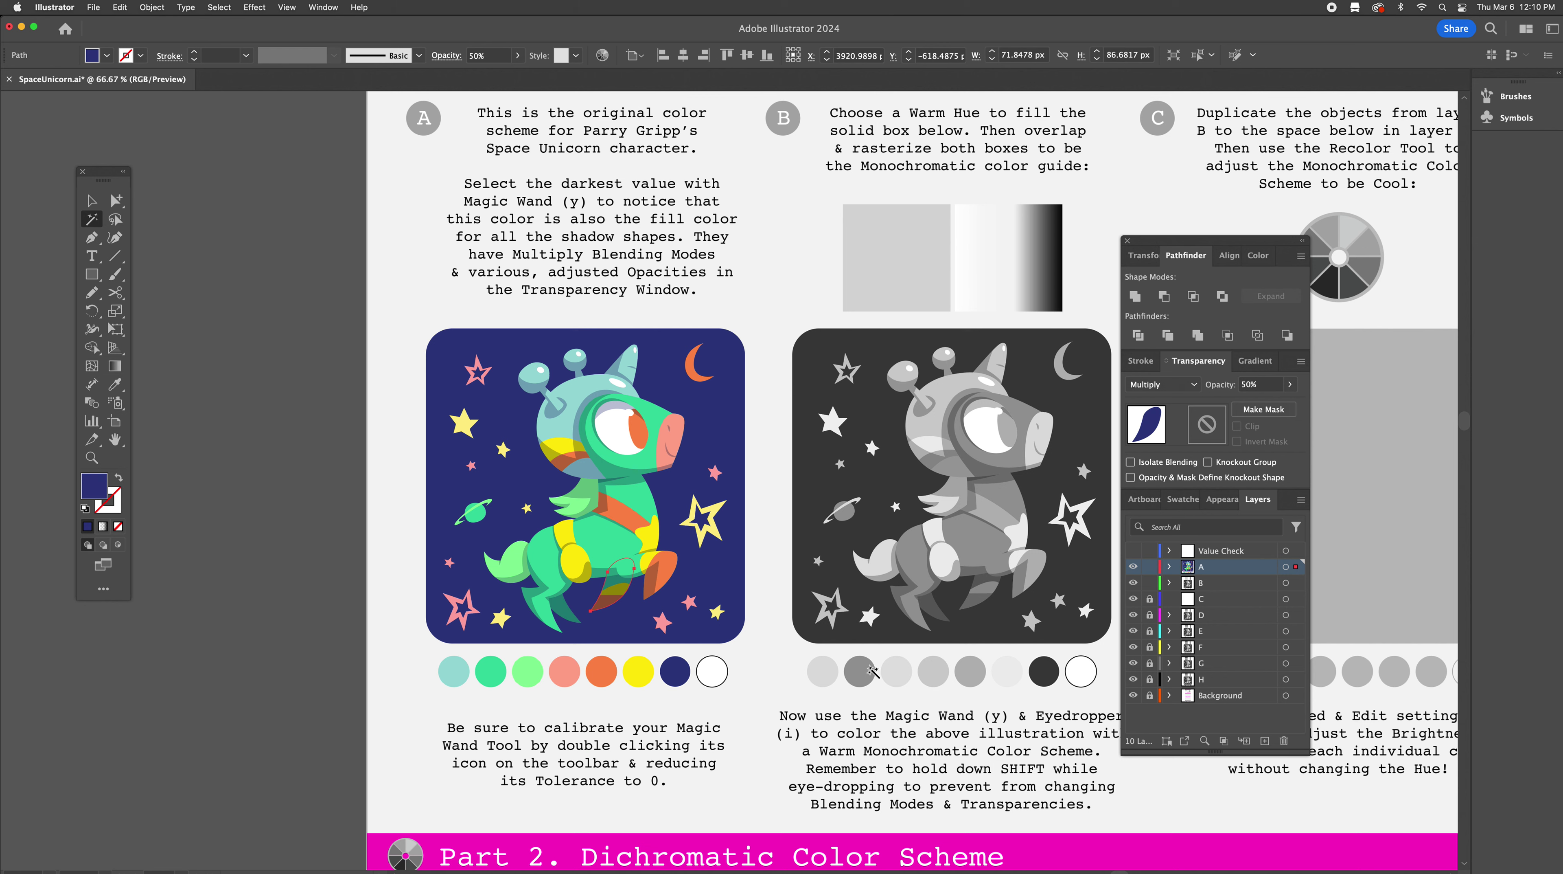
# Select the section A shapes matching each swatch circle in turn with the Magic Wand, from teal through navy, and repeat the sequence
pyautogui.click(455, 672)
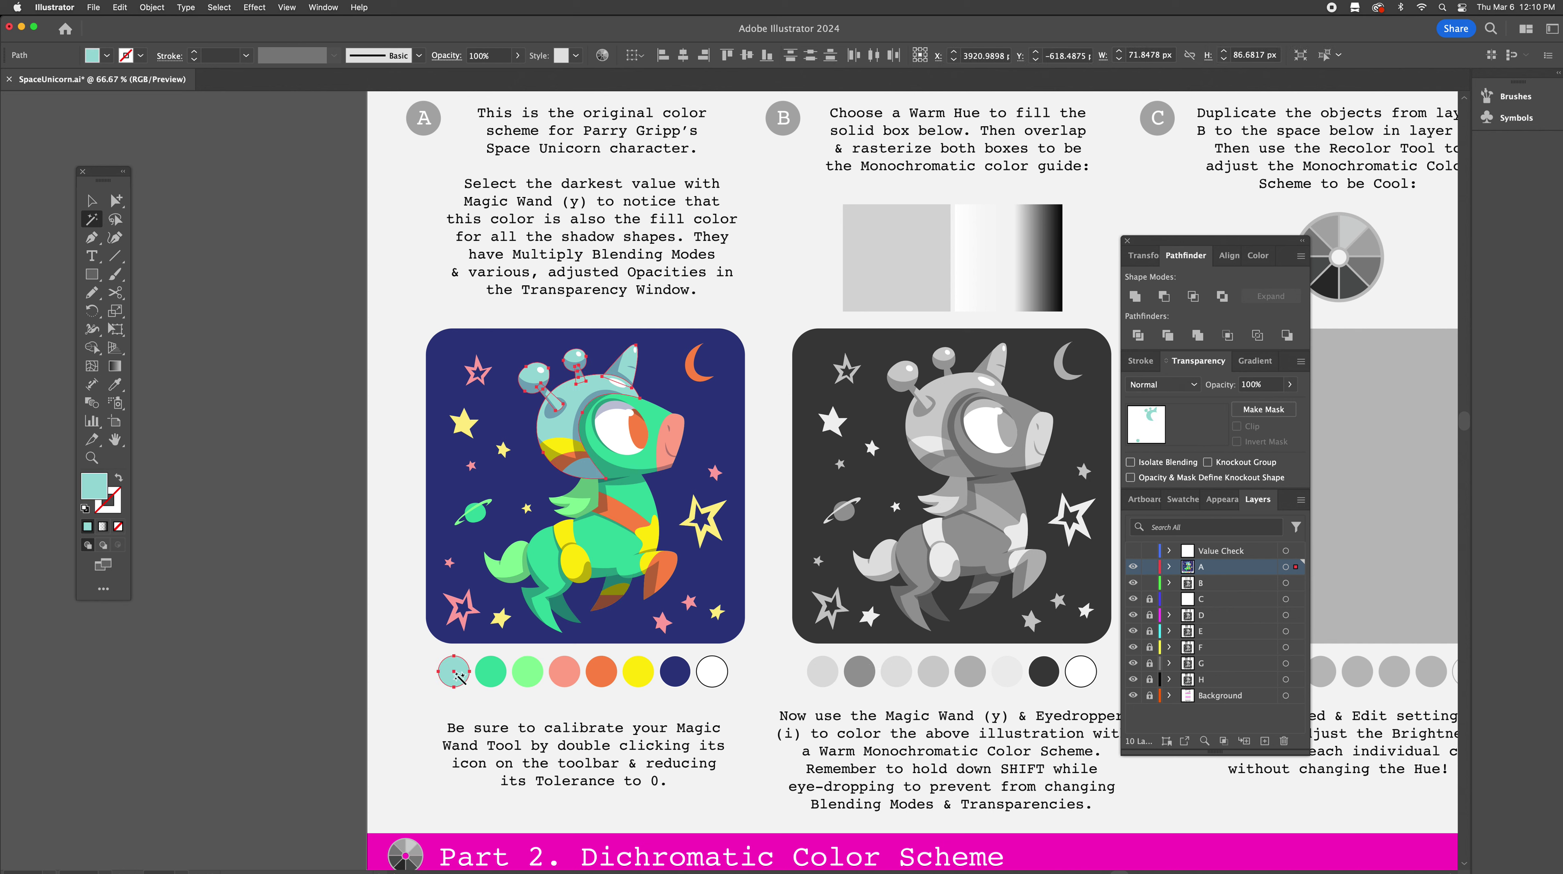
pyautogui.click(495, 674)
pyautogui.click(525, 673)
pyautogui.click(570, 673)
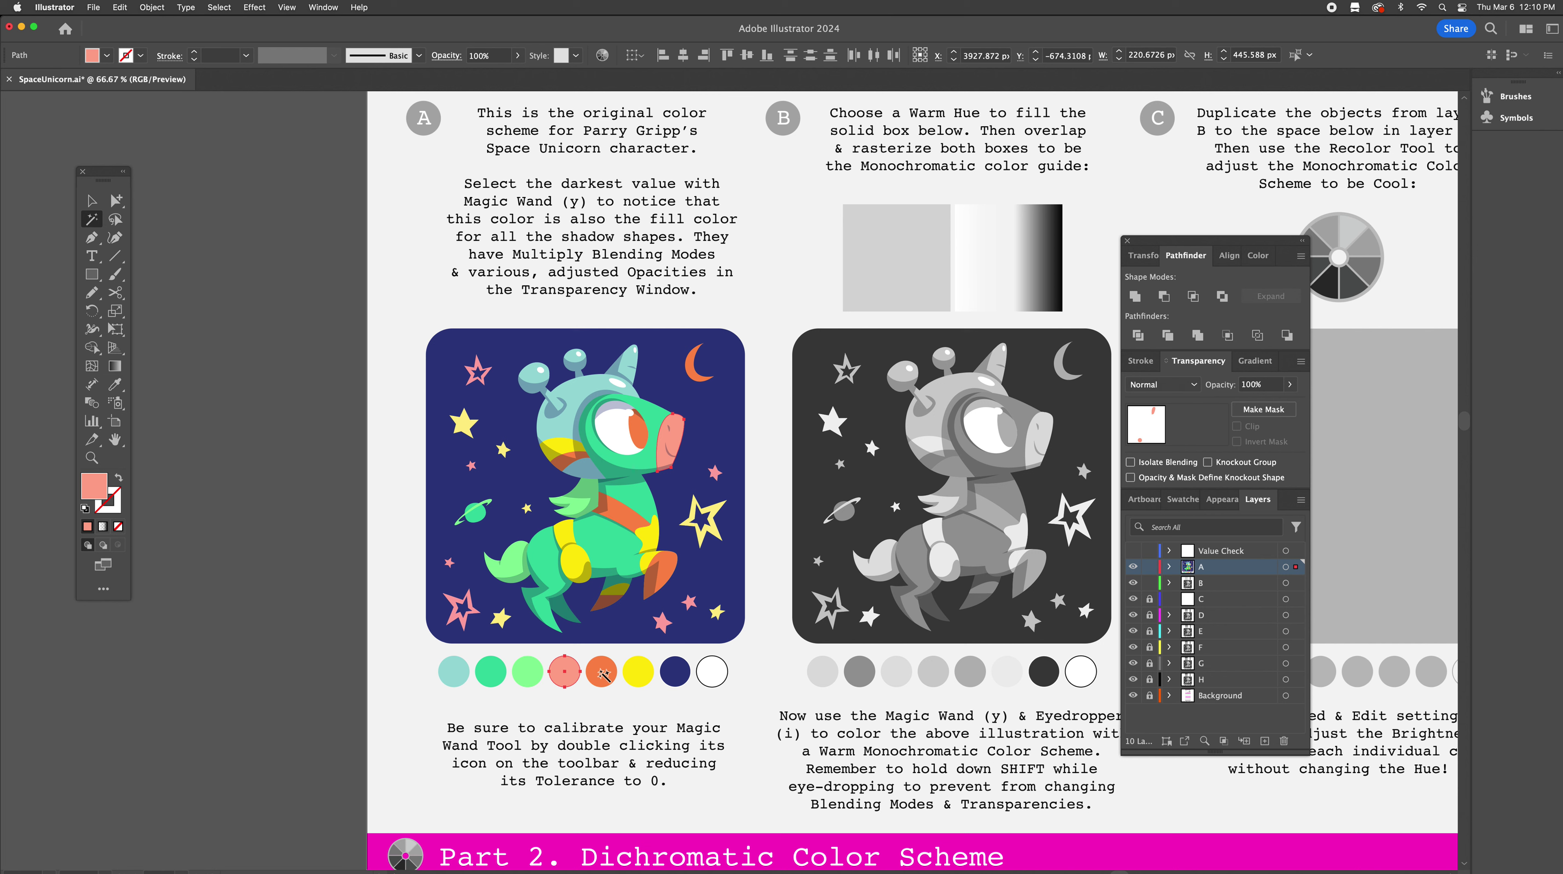
pyautogui.click(606, 673)
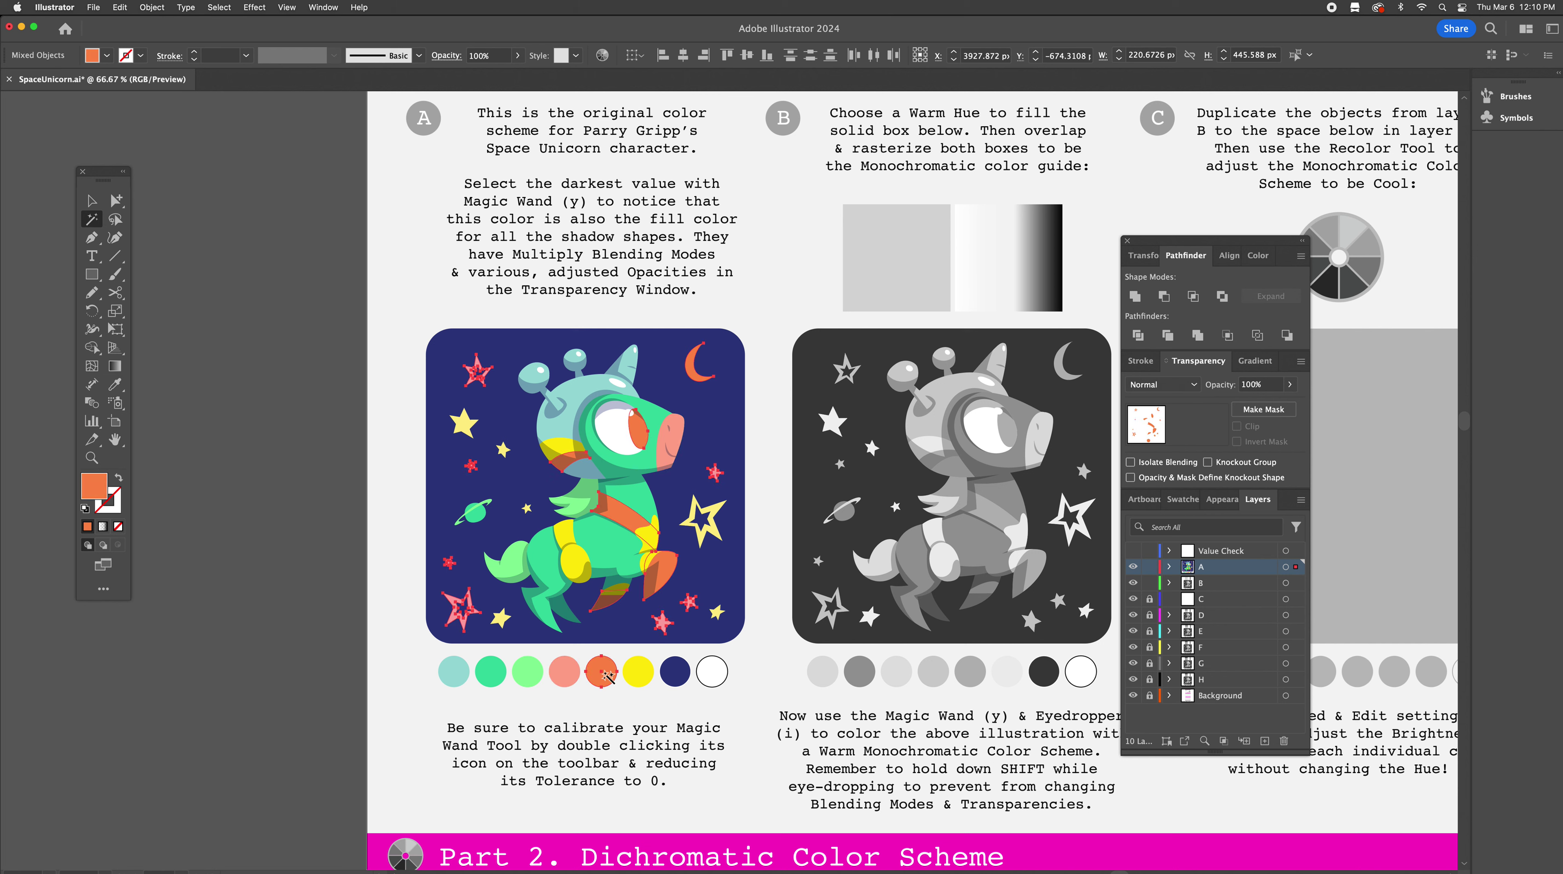
pyautogui.click(644, 675)
pyautogui.click(680, 674)
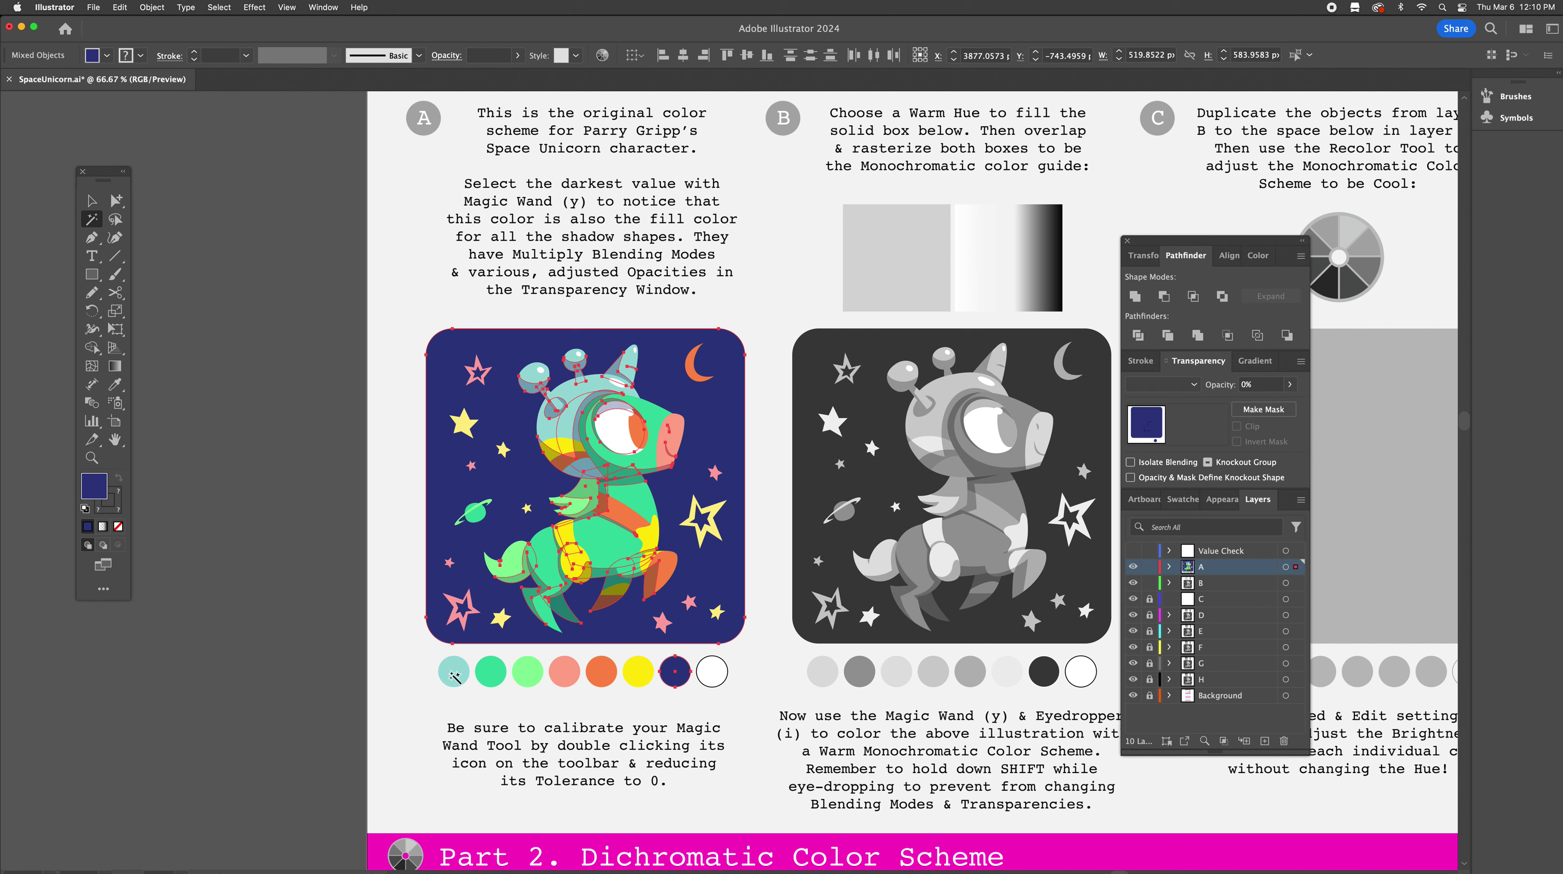
pyautogui.click(454, 673)
pyautogui.click(491, 672)
pyautogui.click(528, 672)
pyautogui.click(565, 671)
pyautogui.click(602, 673)
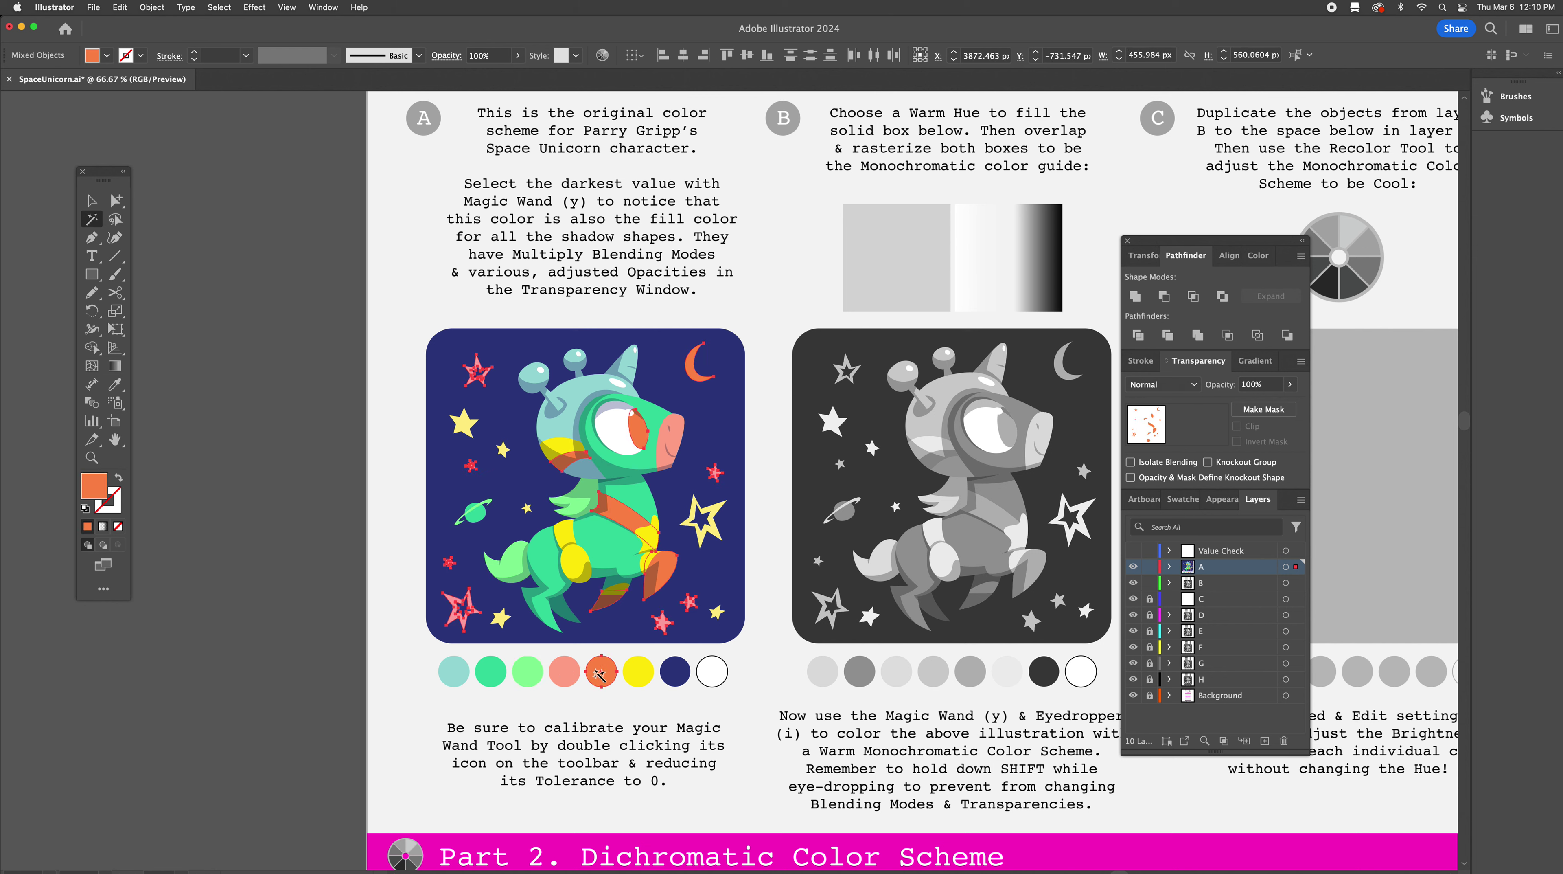
pyautogui.click(639, 673)
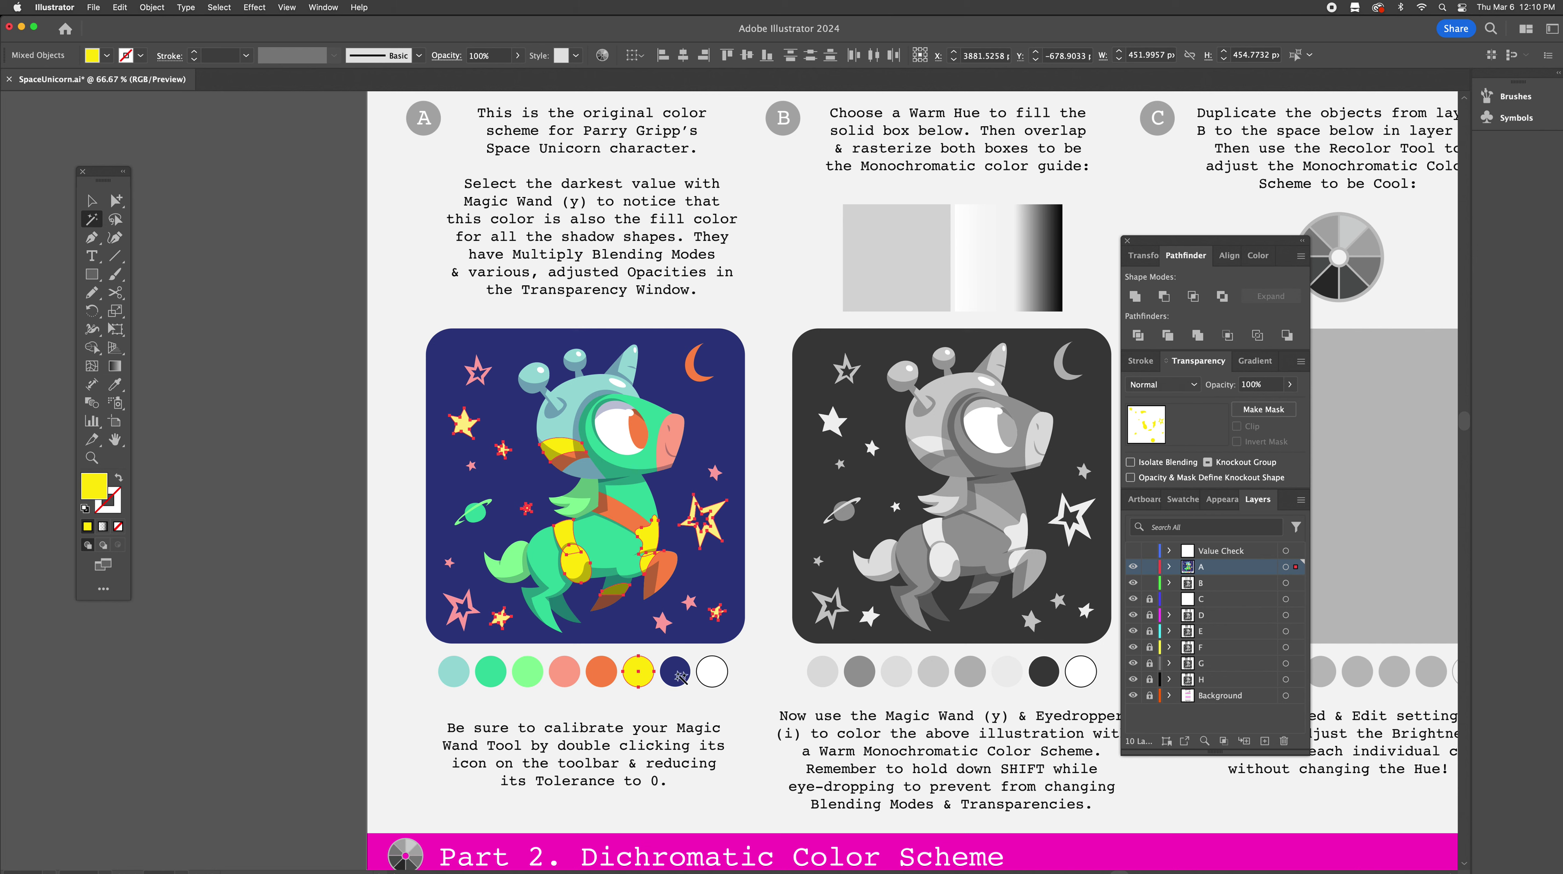
pyautogui.click(681, 672)
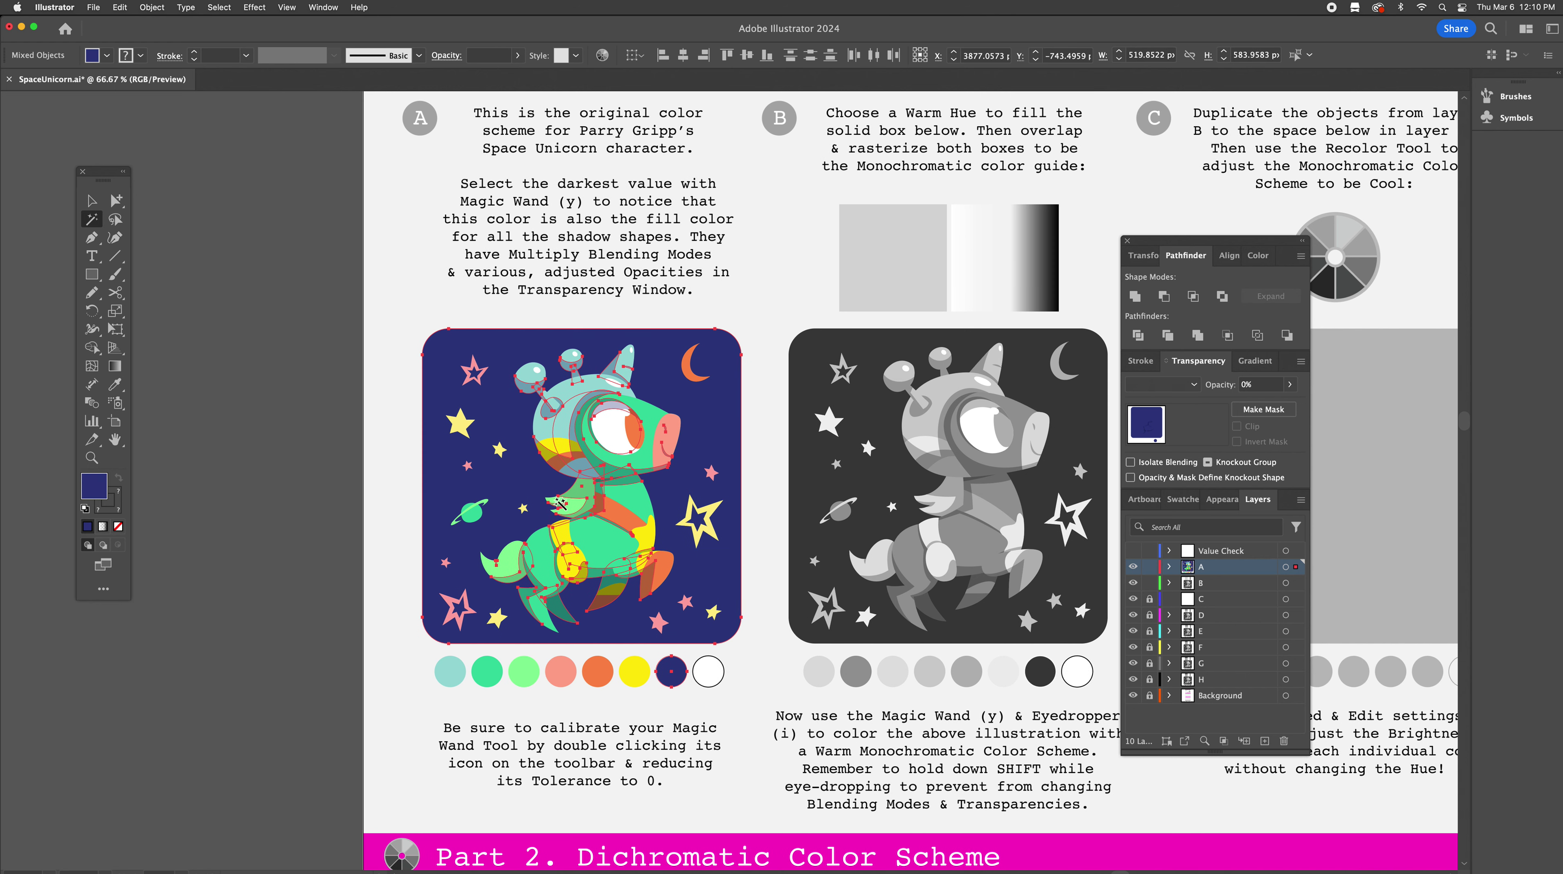
# Fill the solid gray box in section B with a fully saturated, full-brightness warm red
pyautogui.hscroll(5, 560, 503)
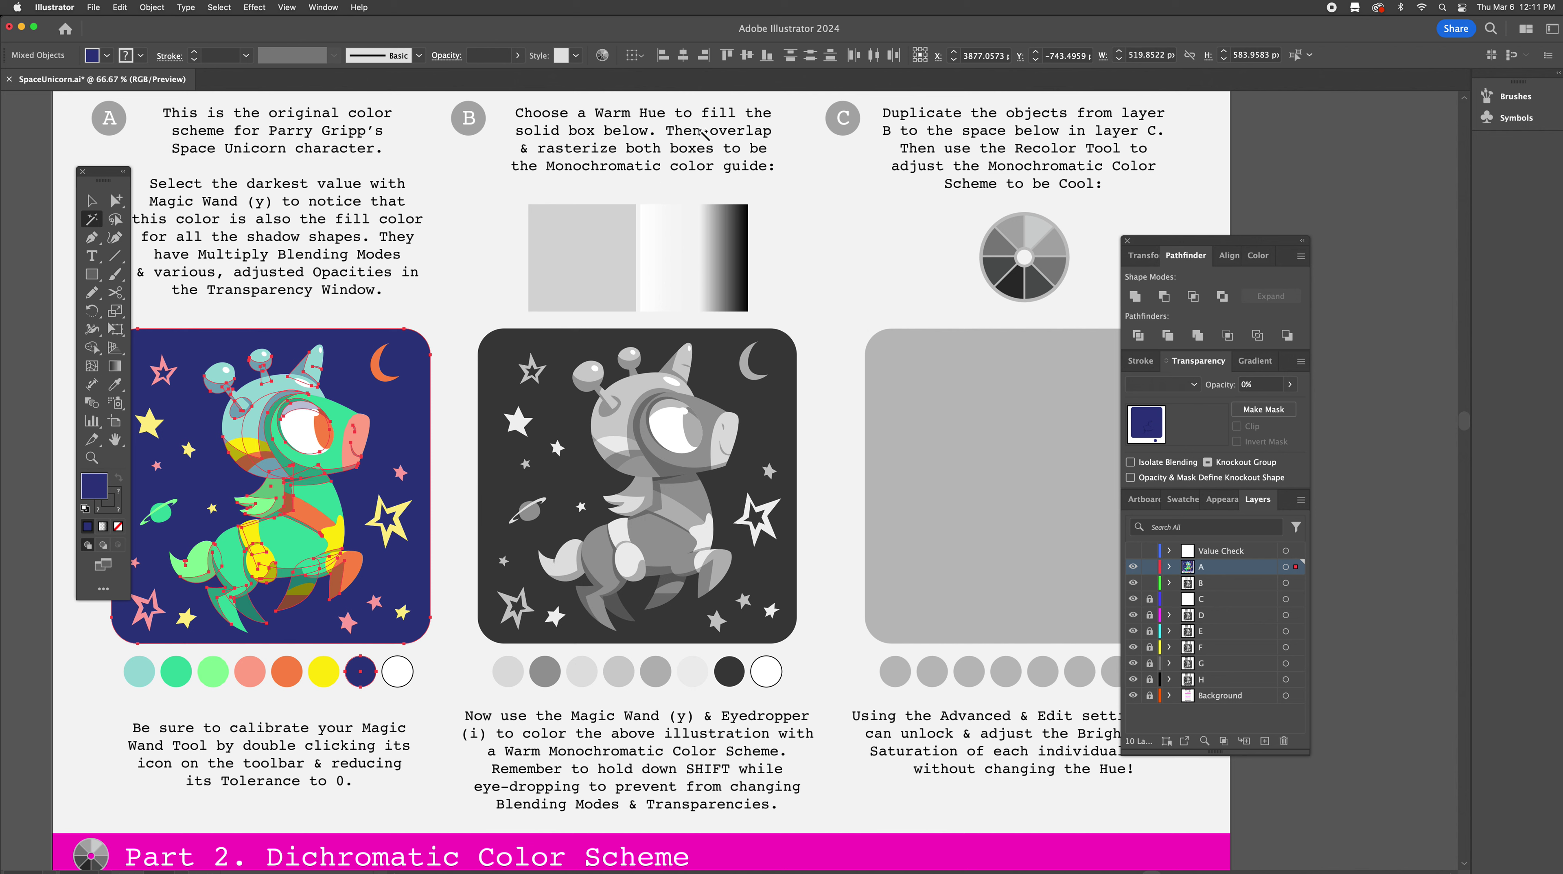
pyautogui.press('v')
pyautogui.click(563, 253)
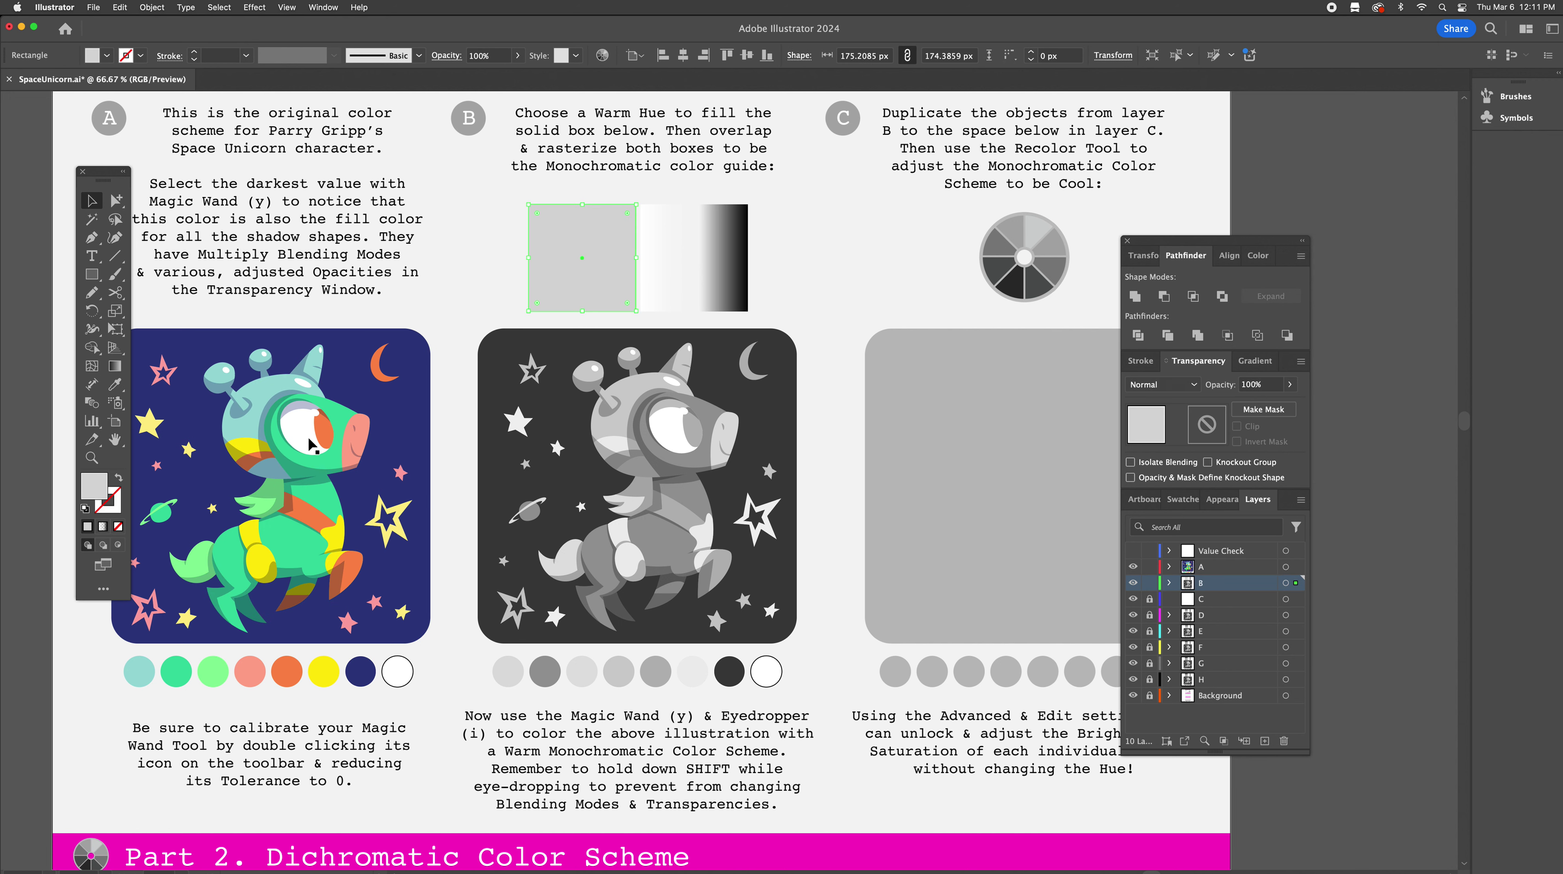
pyautogui.doubleClick(96, 491)
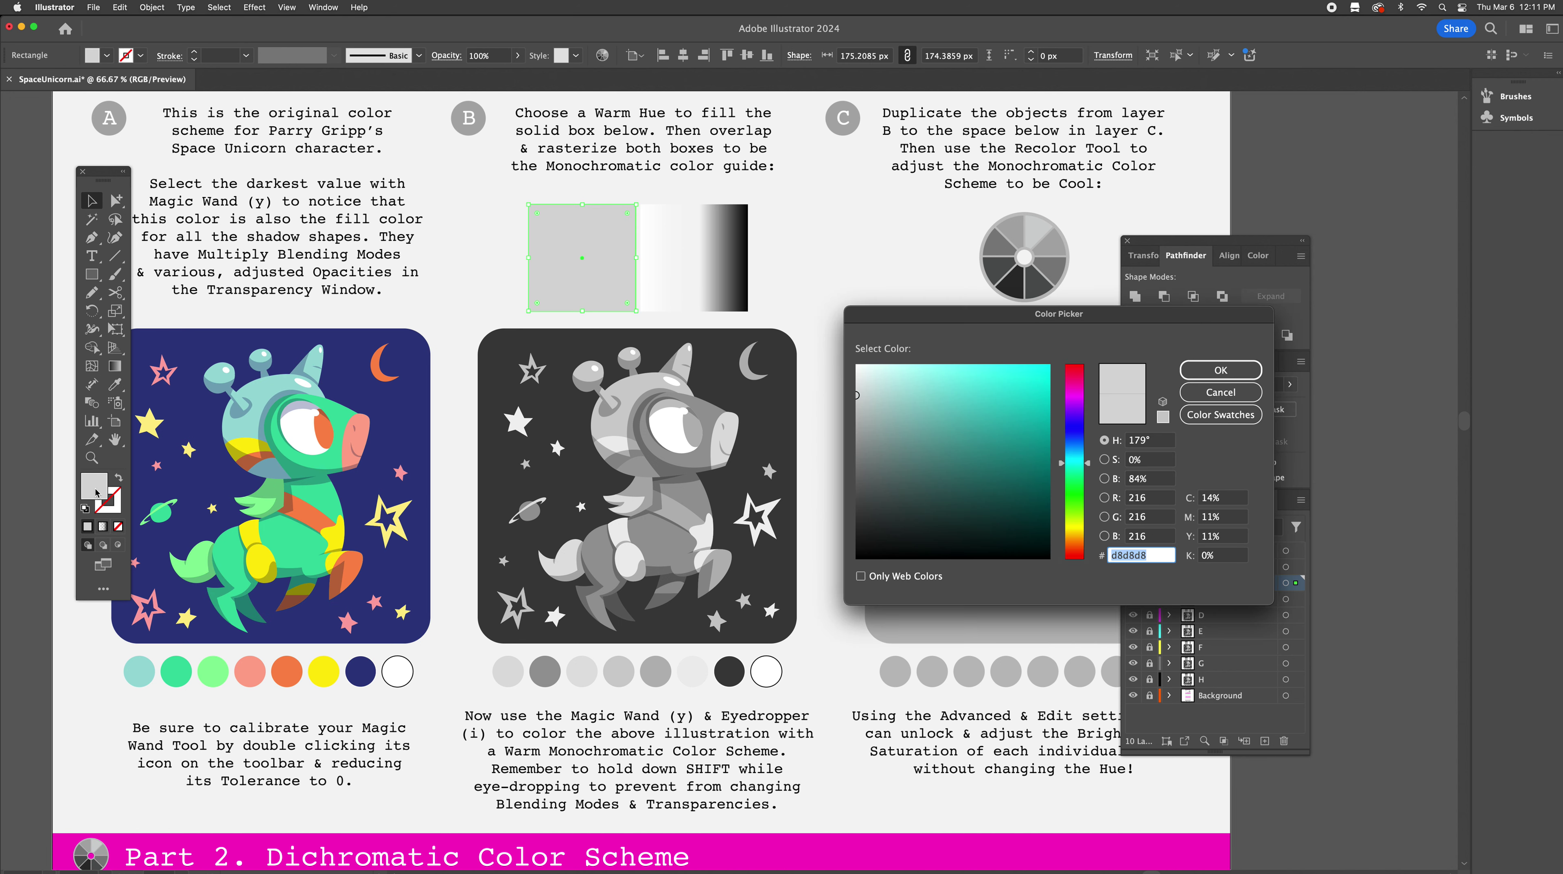
pyautogui.moveTo(1081, 547); pyautogui.dragTo(1078, 555)
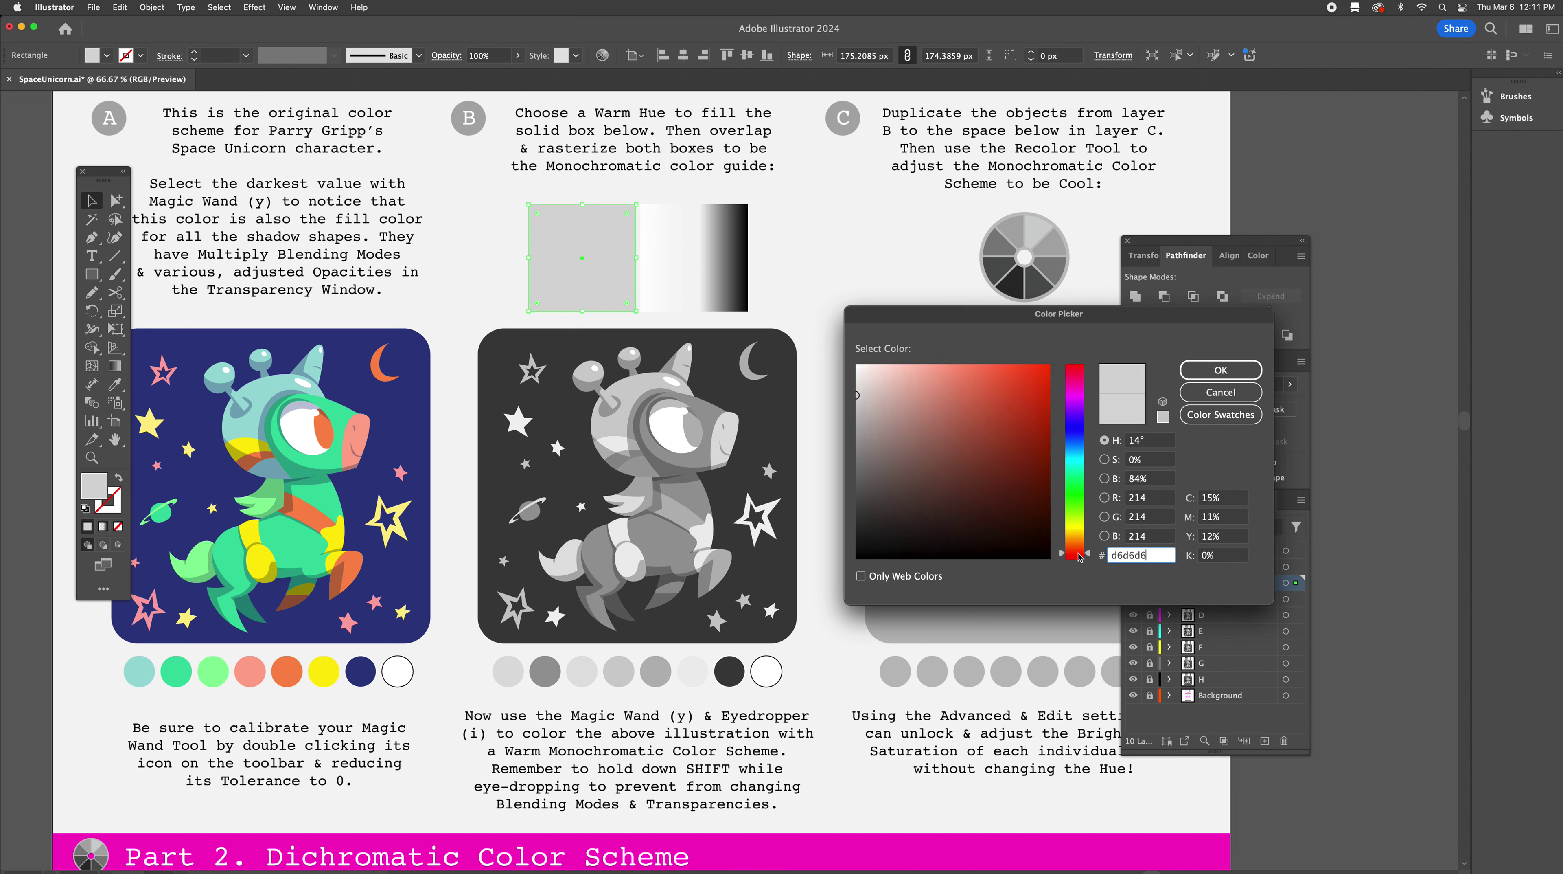
pyautogui.moveTo(1046, 368); pyautogui.dragTo(1053, 358)
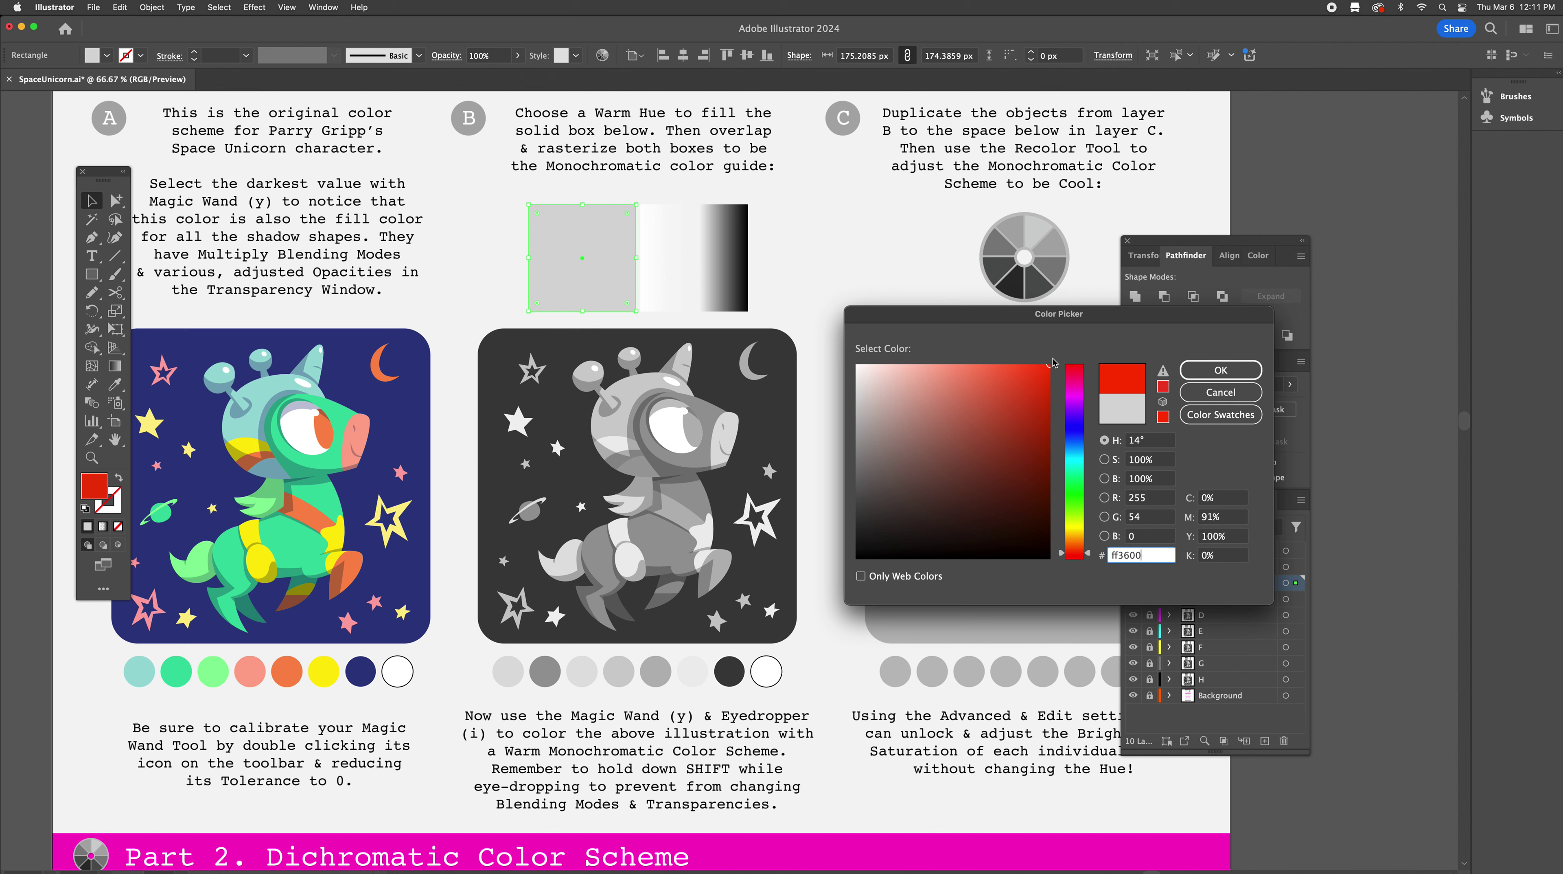
pyautogui.moveTo(1081, 552); pyautogui.dragTo(1062, 551)
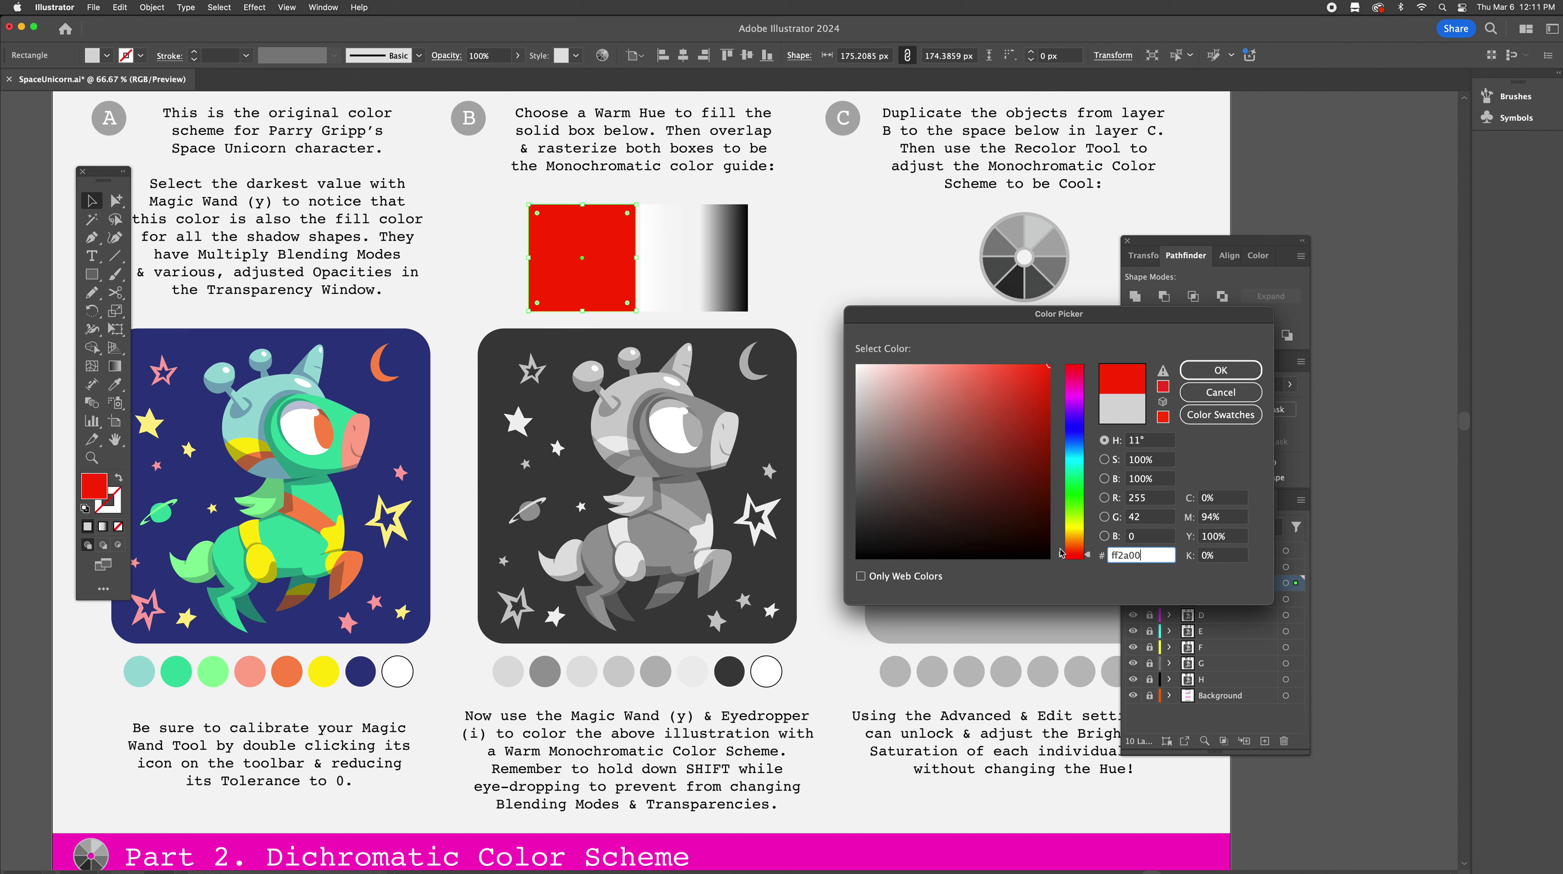
pyautogui.click(1218, 370)
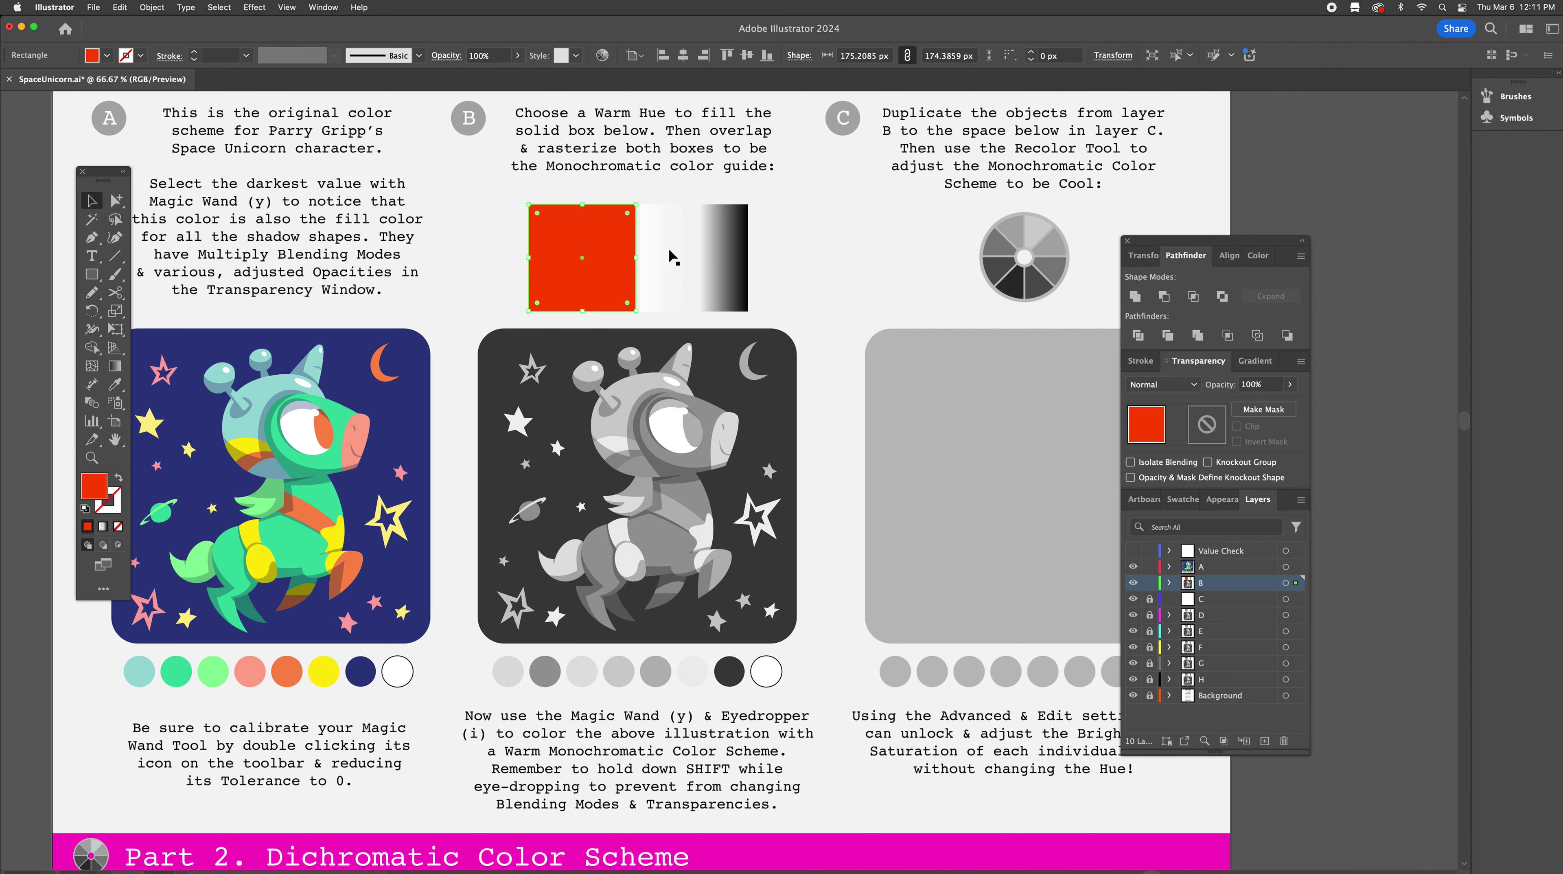
# Overlap the red and gradient boxes by aligning their horizontal centers, and rasterize both in RGB at High (300 ppi) with a transparent background
pyautogui.keyDown('shift'); pyautogui.click(698, 253); pyautogui.keyUp('shift')
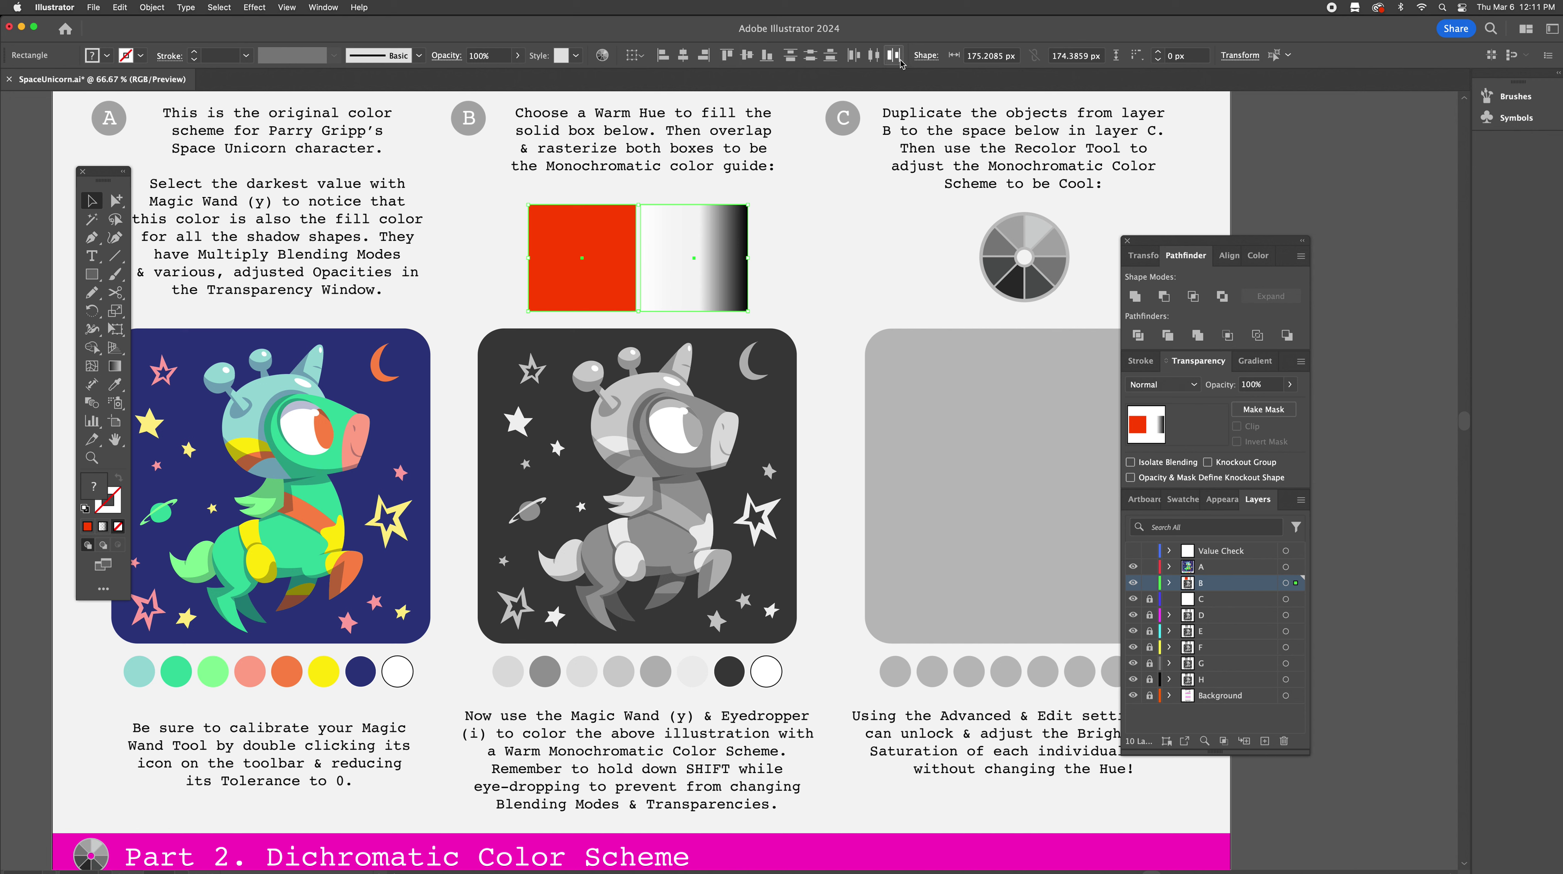
pyautogui.click(683, 57)
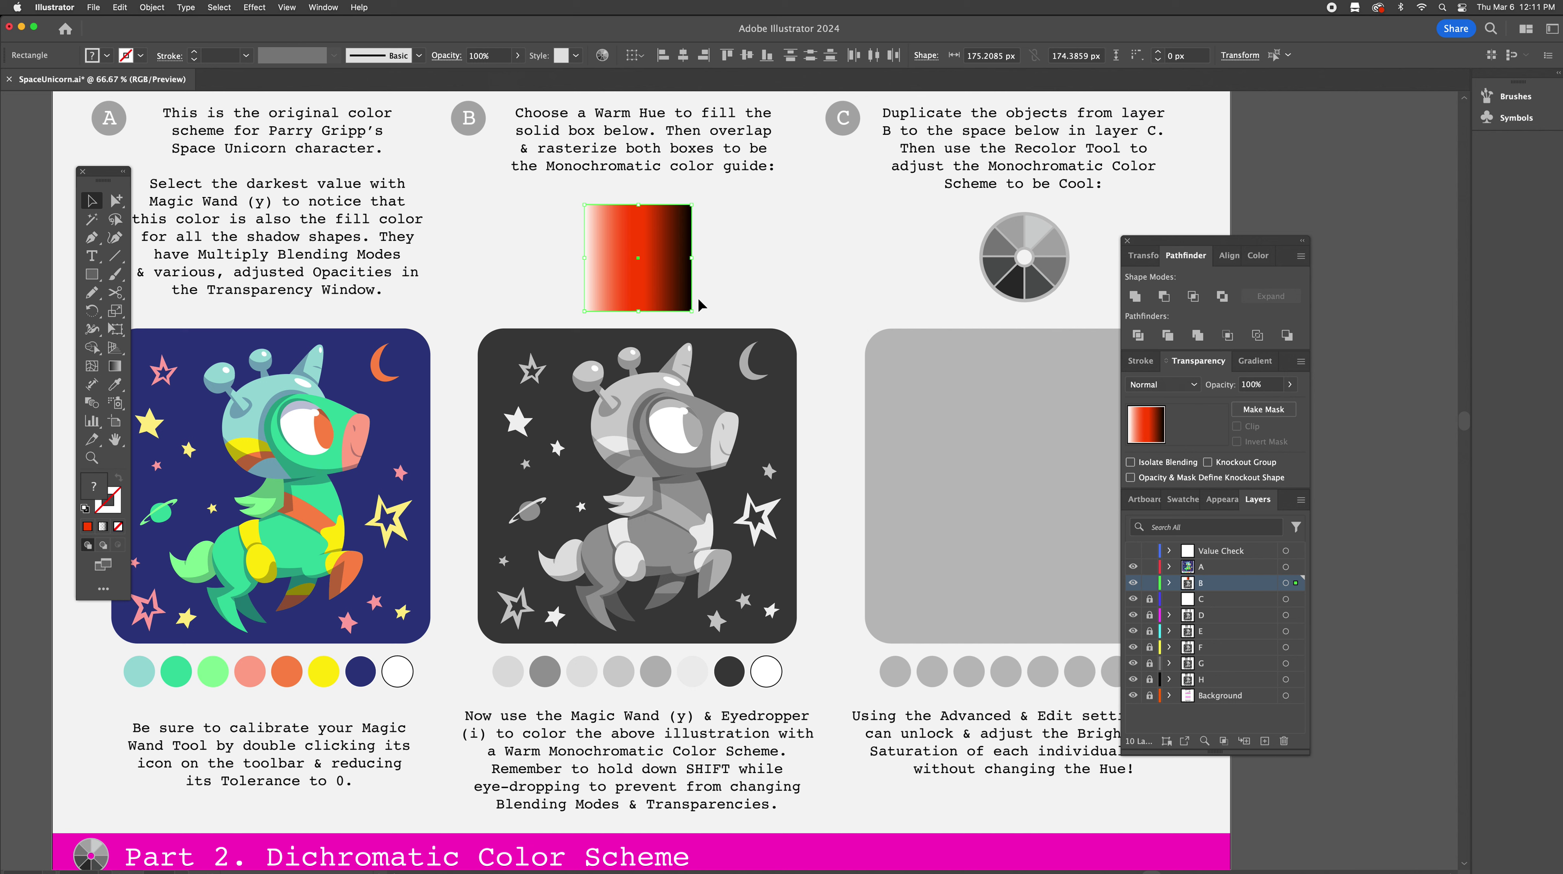
pyautogui.click(152, 7)
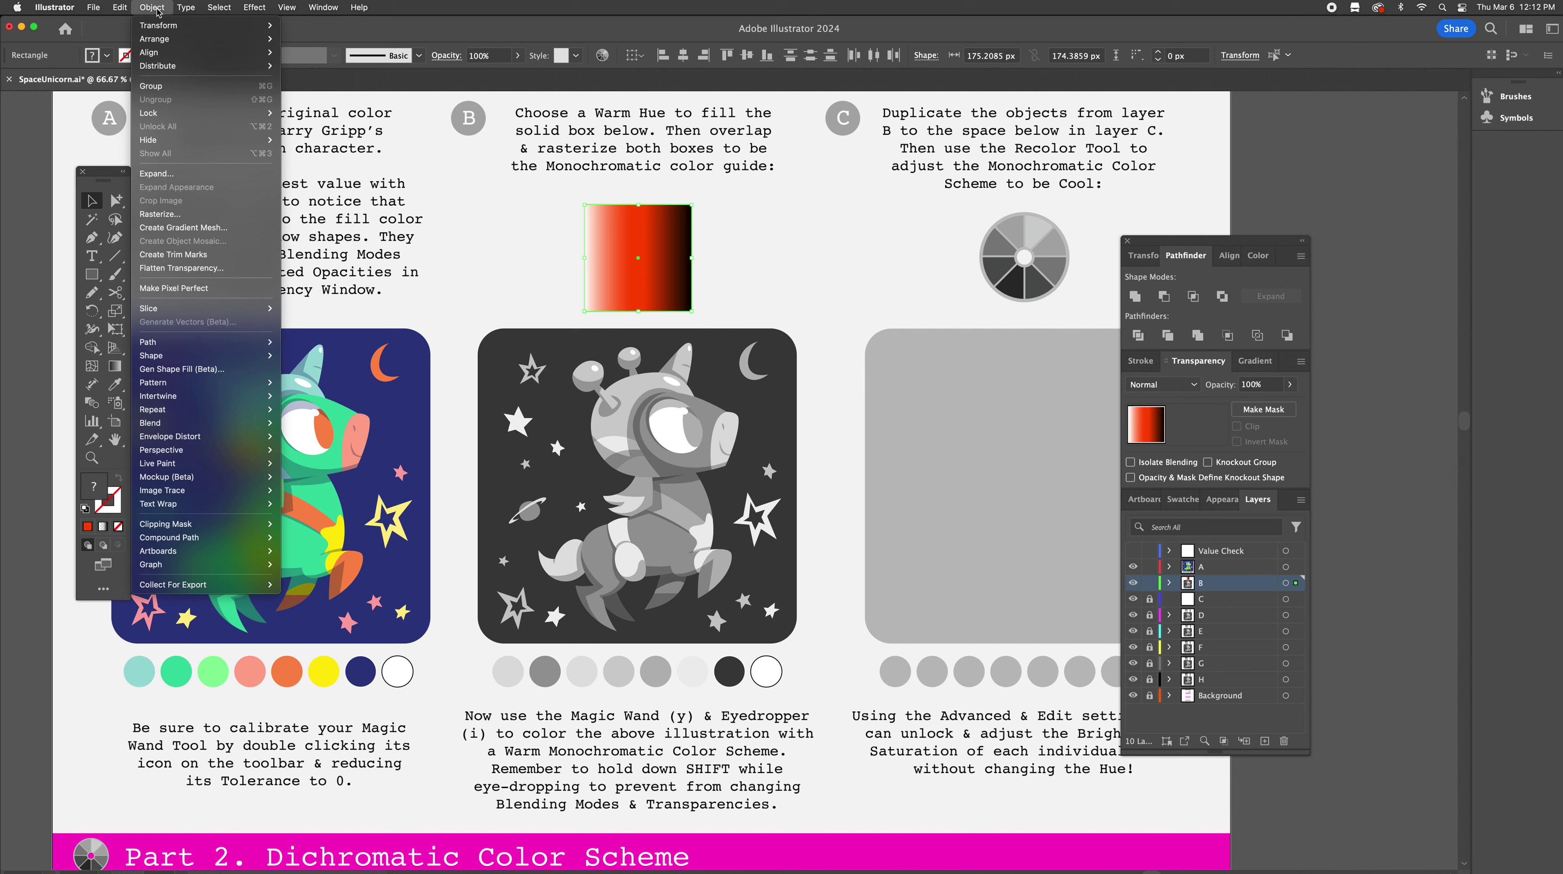
pyautogui.click(160, 214)
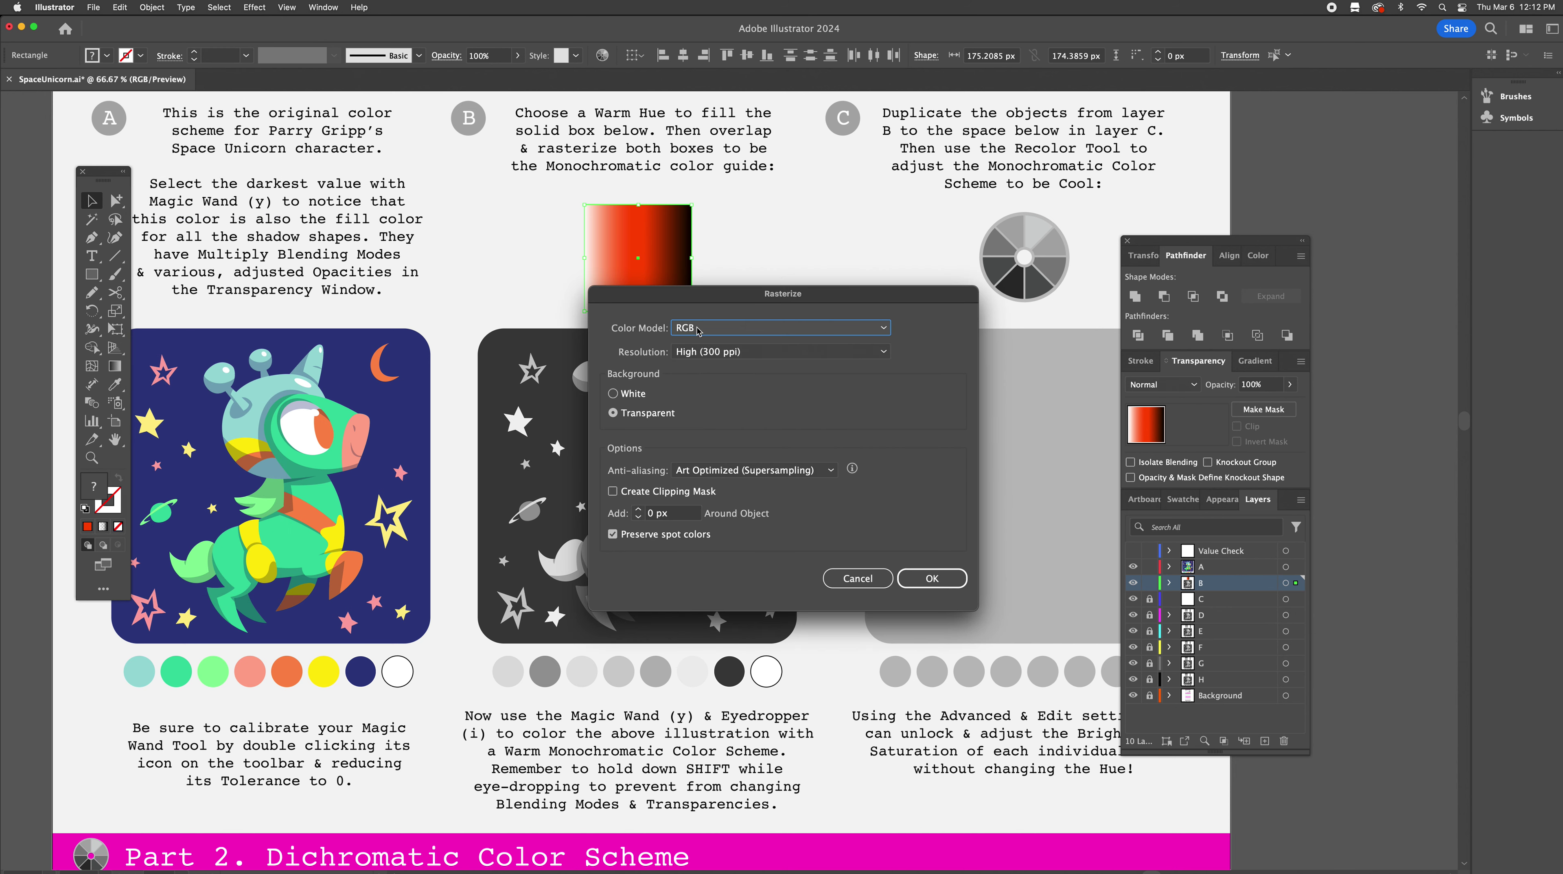
pyautogui.click(932, 577)
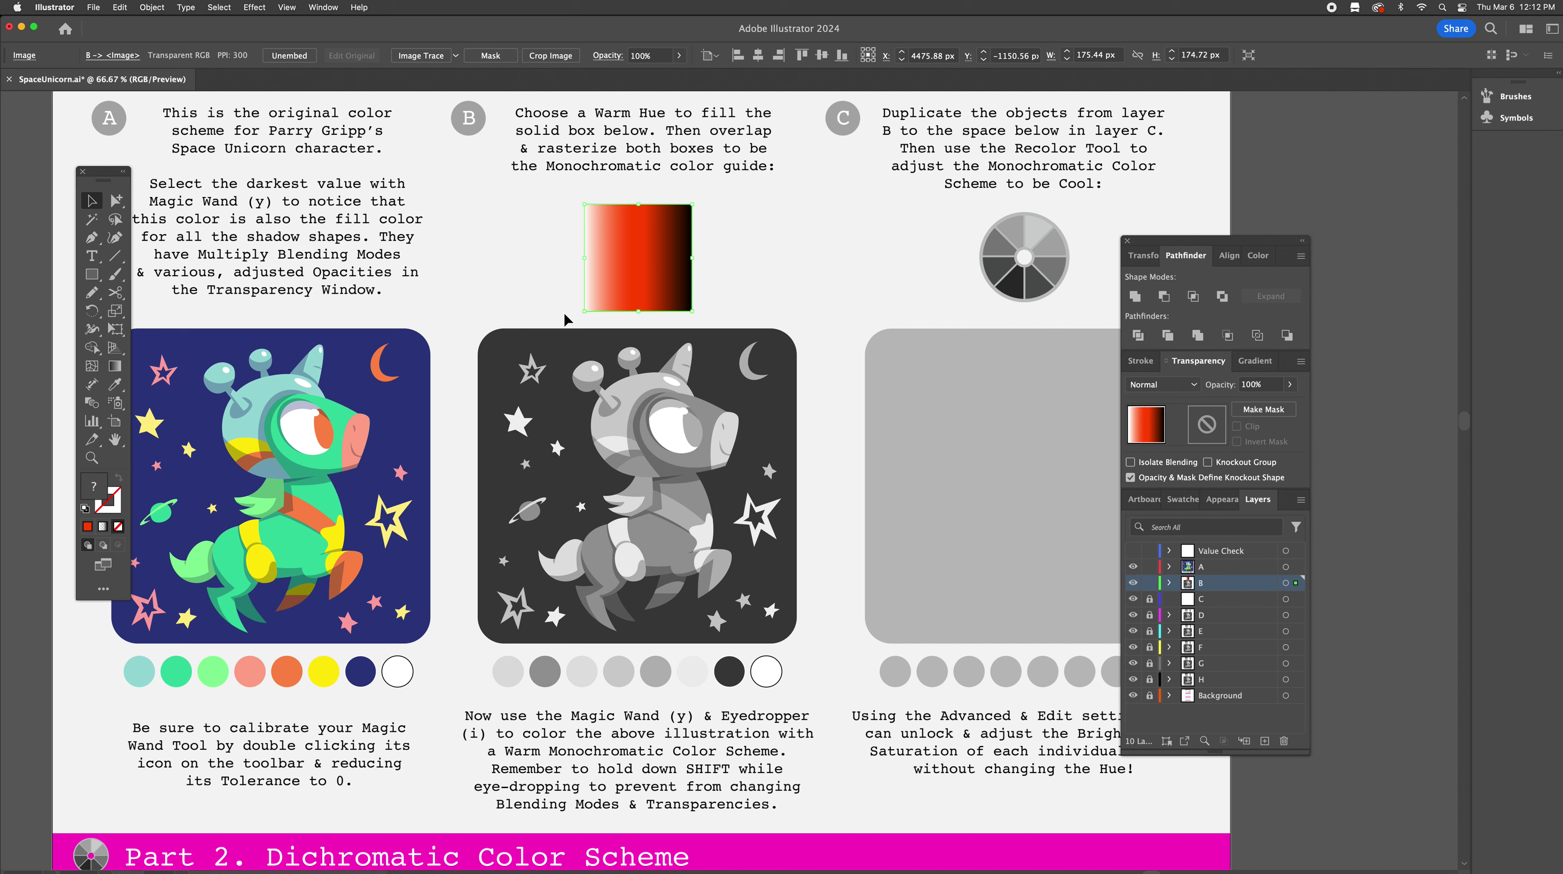
# Sample several light tints, pure reds and dark shades from the rasterized section B color guide with the Eyedropper
pyautogui.press('i')
pyautogui.click(596, 285)
pyautogui.click(605, 279)
pyautogui.click(600, 246)
pyautogui.click(593, 237)
pyautogui.click(626, 248)
pyautogui.click(644, 286)
pyautogui.click(656, 296)
pyautogui.click(668, 286)
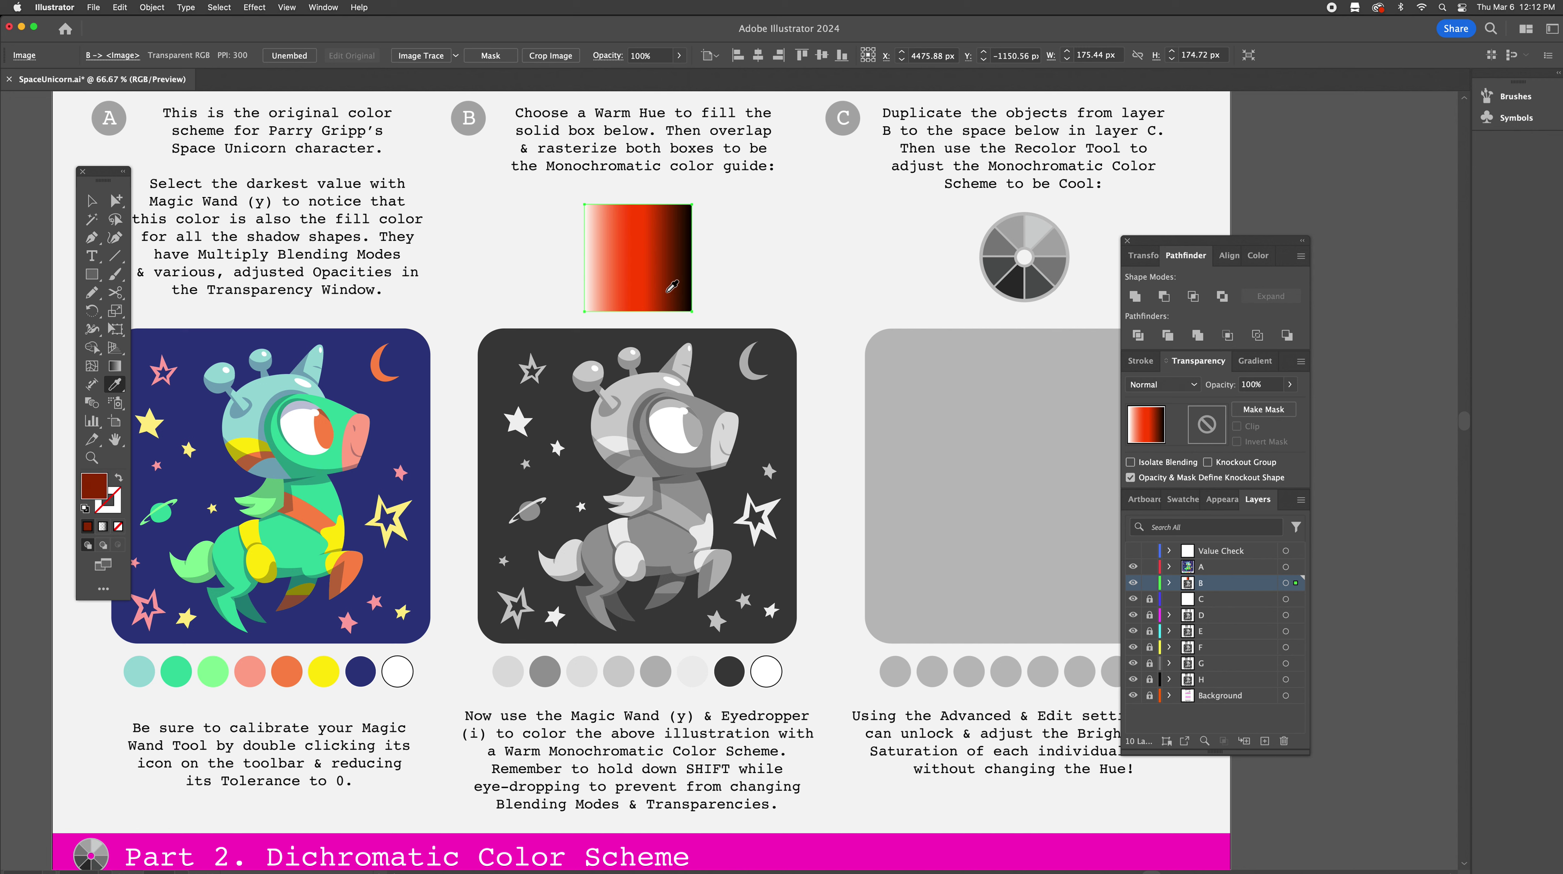
# Sample near-black, pale pink and deep red areas of section B's color guide with the Eyedropper for comparison
pyautogui.click(687, 217)
pyautogui.click(674, 219)
pyautogui.click(602, 227)
pyautogui.click(602, 225)
pyautogui.click(662, 253)
pyautogui.click(668, 253)
pyautogui.click(674, 253)
# Recolor section B's darkest gray background and shadow shapes with a very dark red from the color guide, preserving their blending and transparency
pyautogui.press('y')
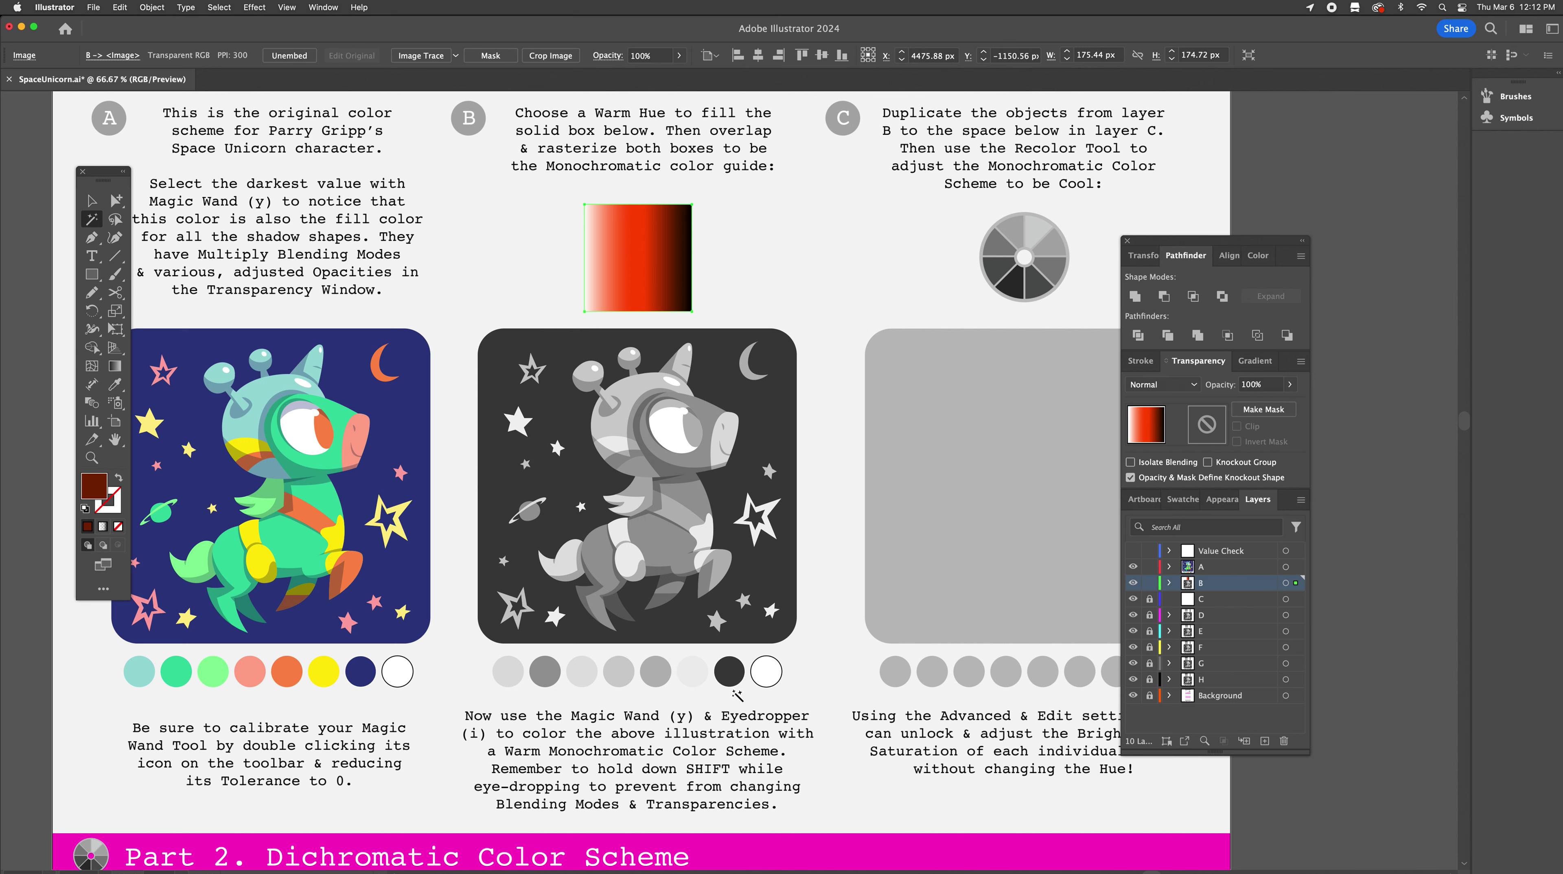
pyautogui.click(728, 675)
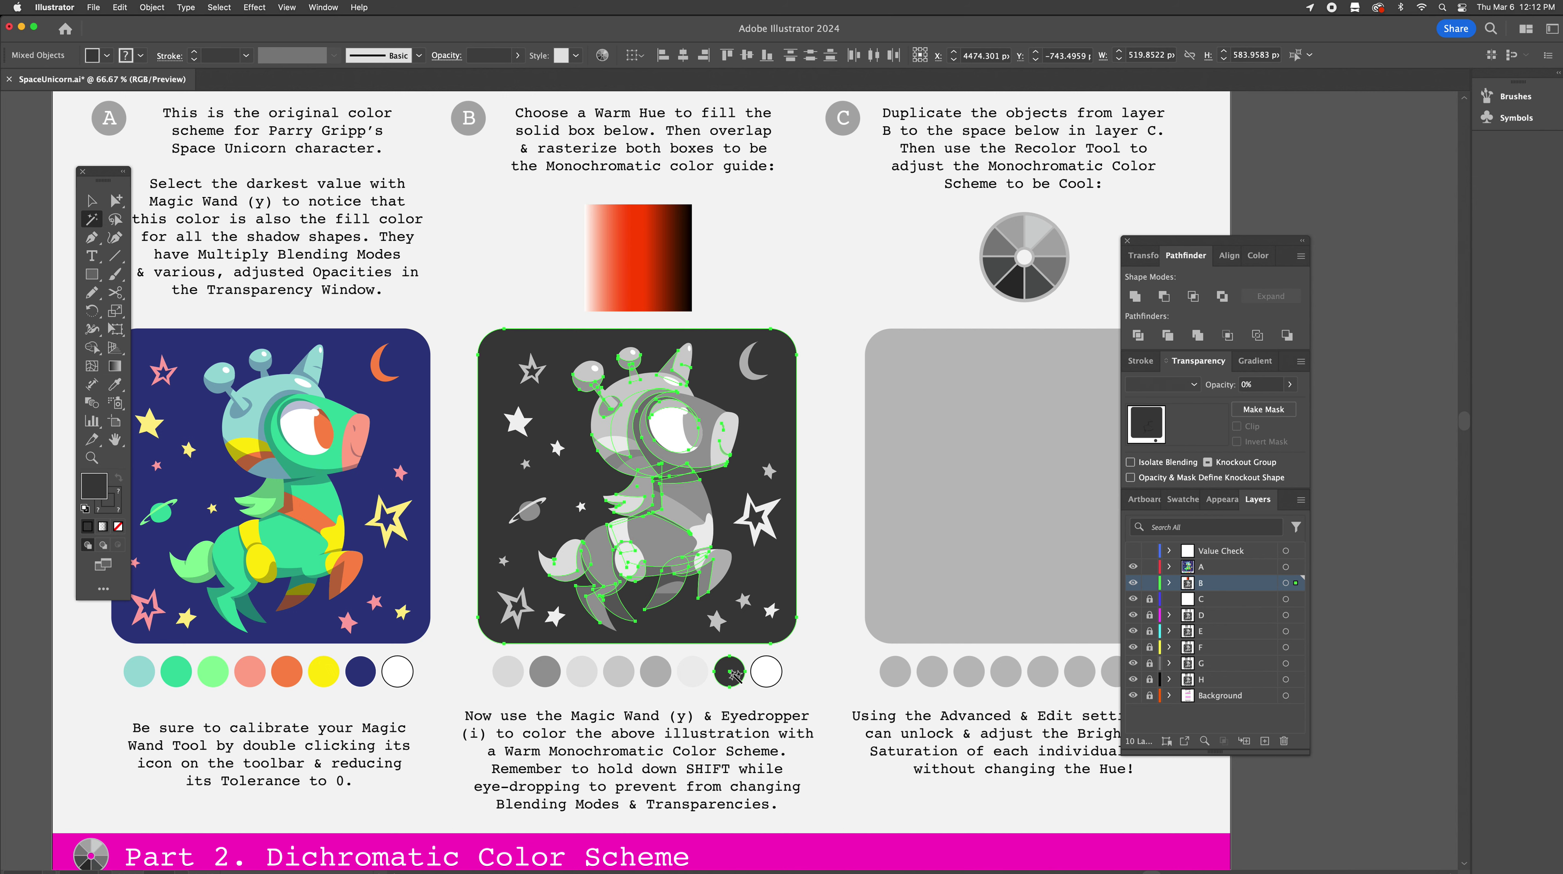
pyautogui.press('i')
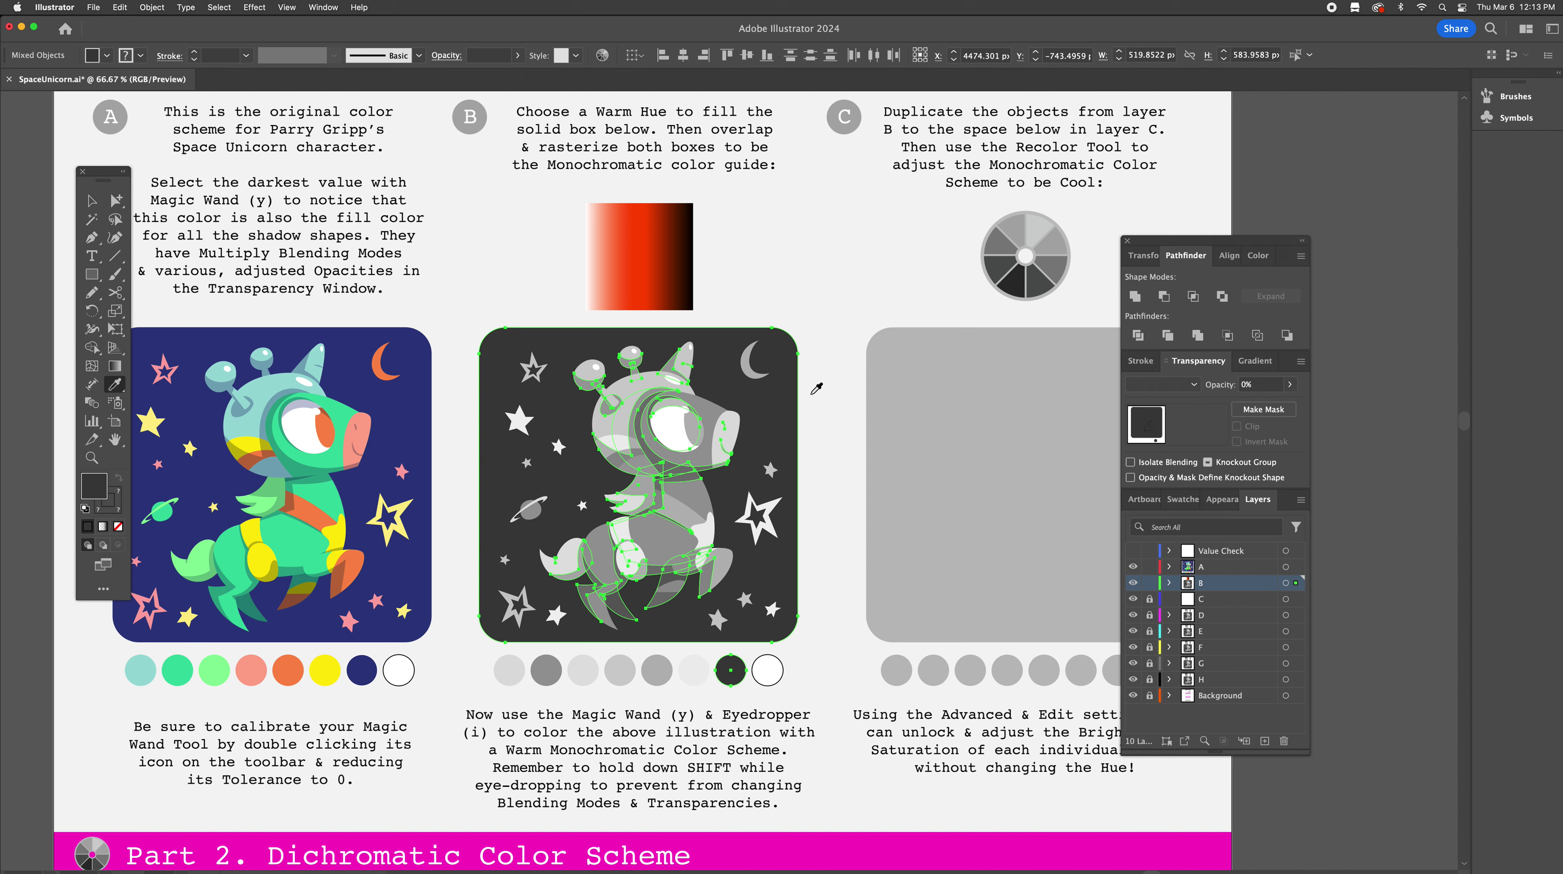
pyautogui.press('shift')
pyautogui.keyDown('shift'); pyautogui.click(688, 238); pyautogui.keyUp('shift')
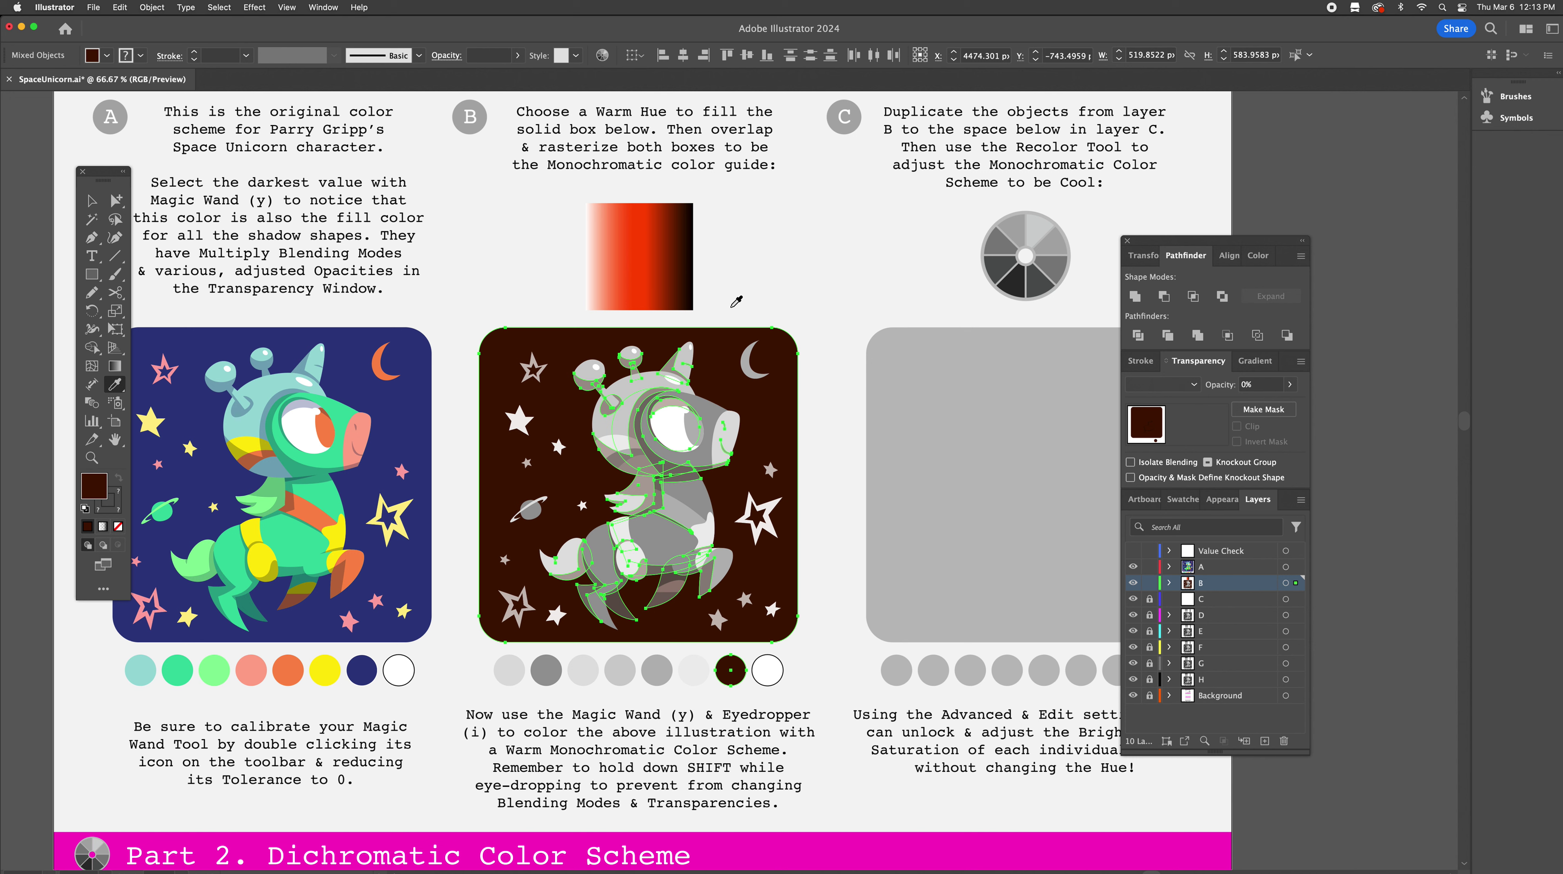
pyautogui.press('v')
pyautogui.click(865, 370)
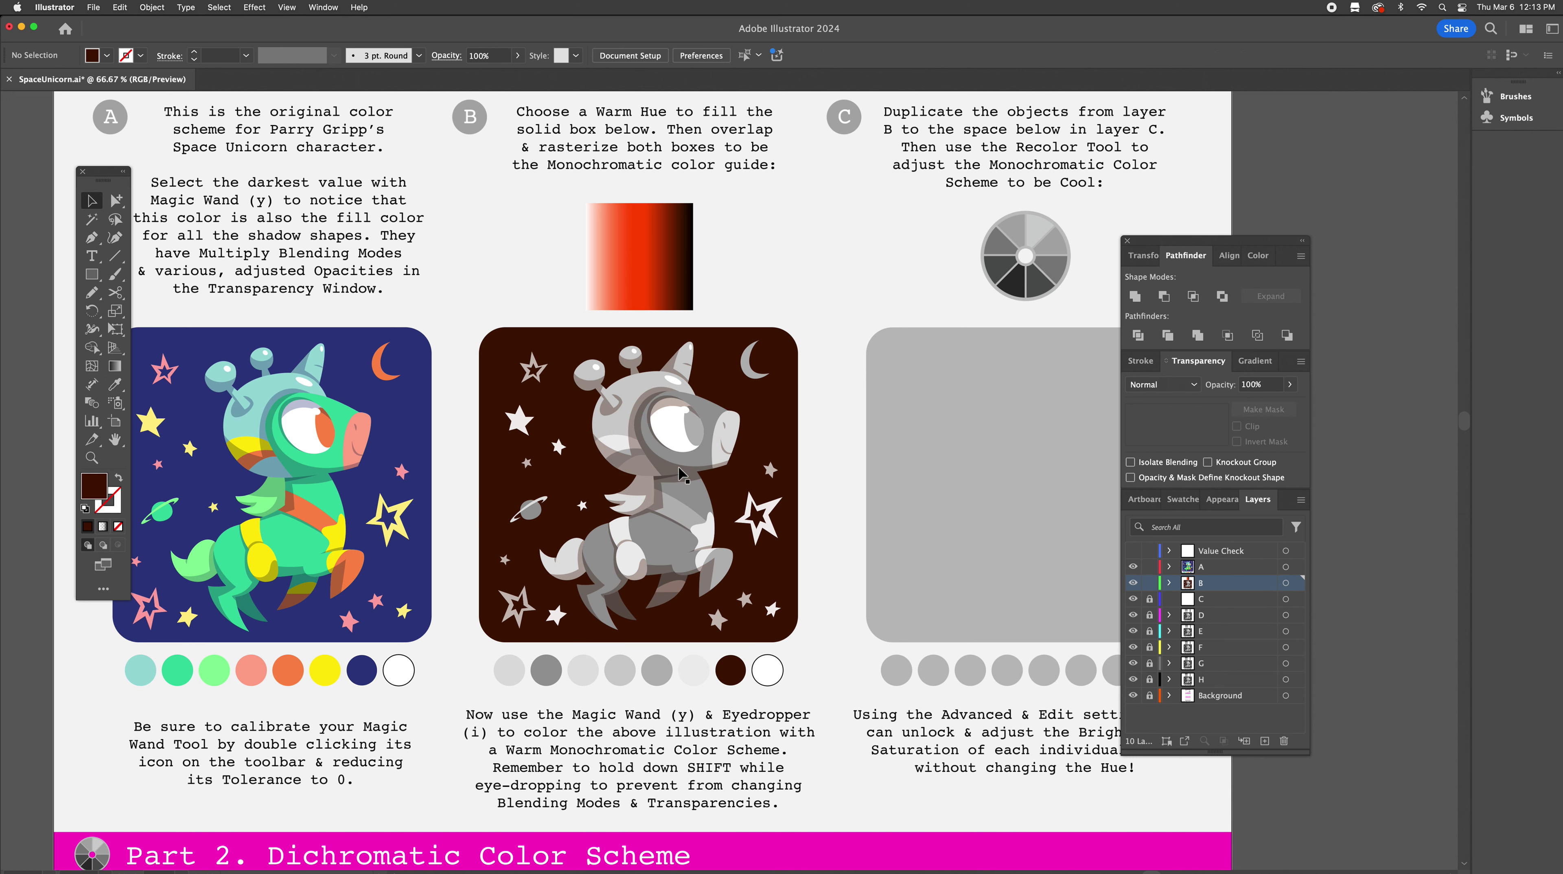
# Inspect the blending mode and opacity of the shadow shapes on the section B unicorn's body and legs
pyautogui.press('a')
pyautogui.click(692, 487)
pyautogui.click(694, 488)
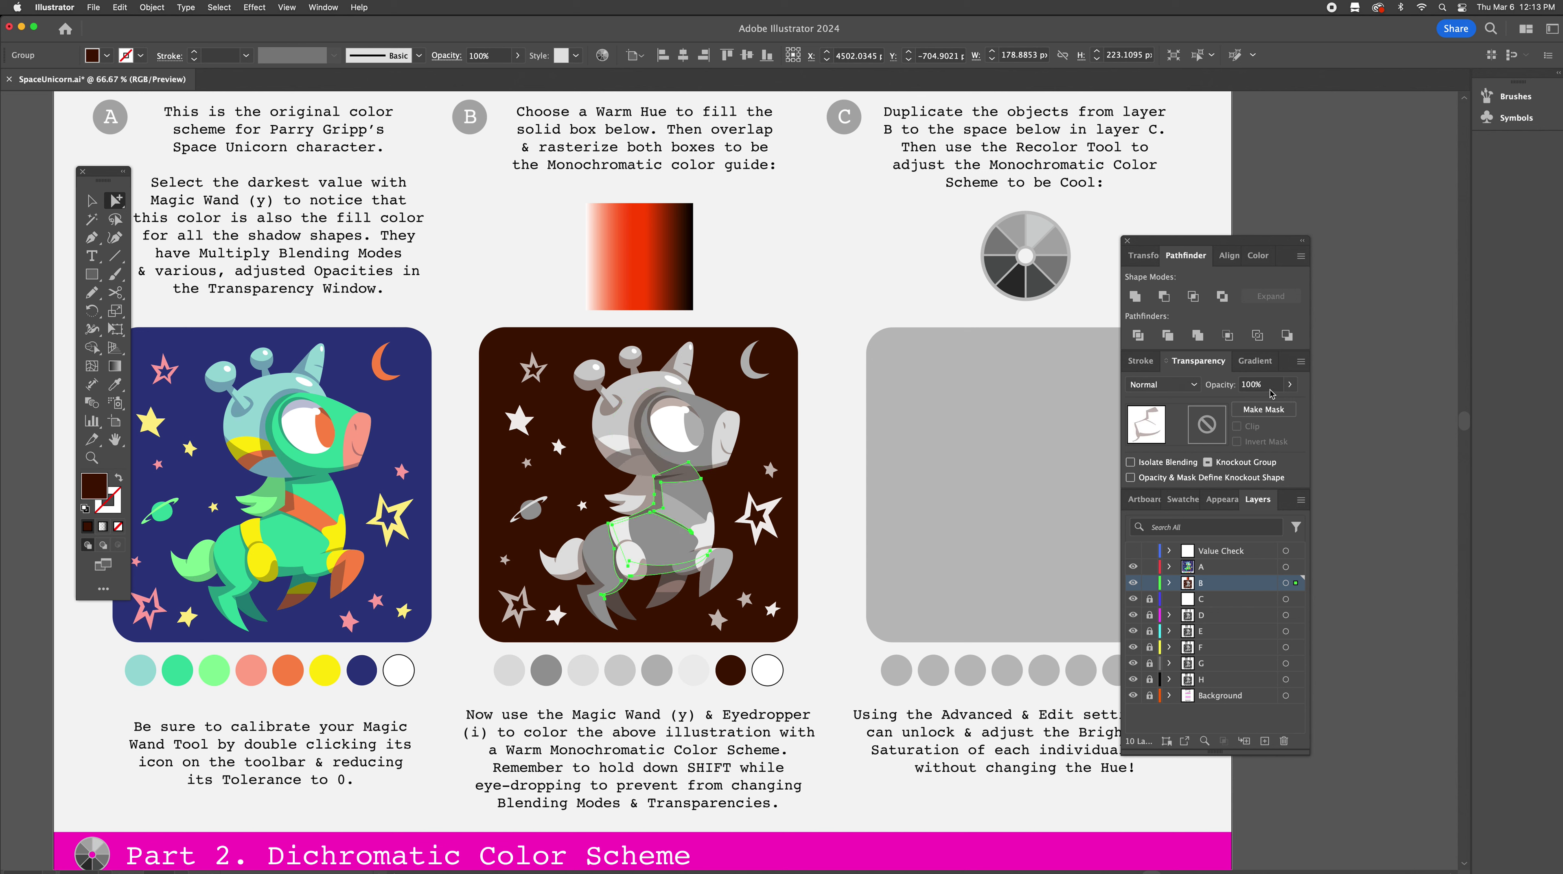
pyautogui.click(710, 577)
pyautogui.click(673, 598)
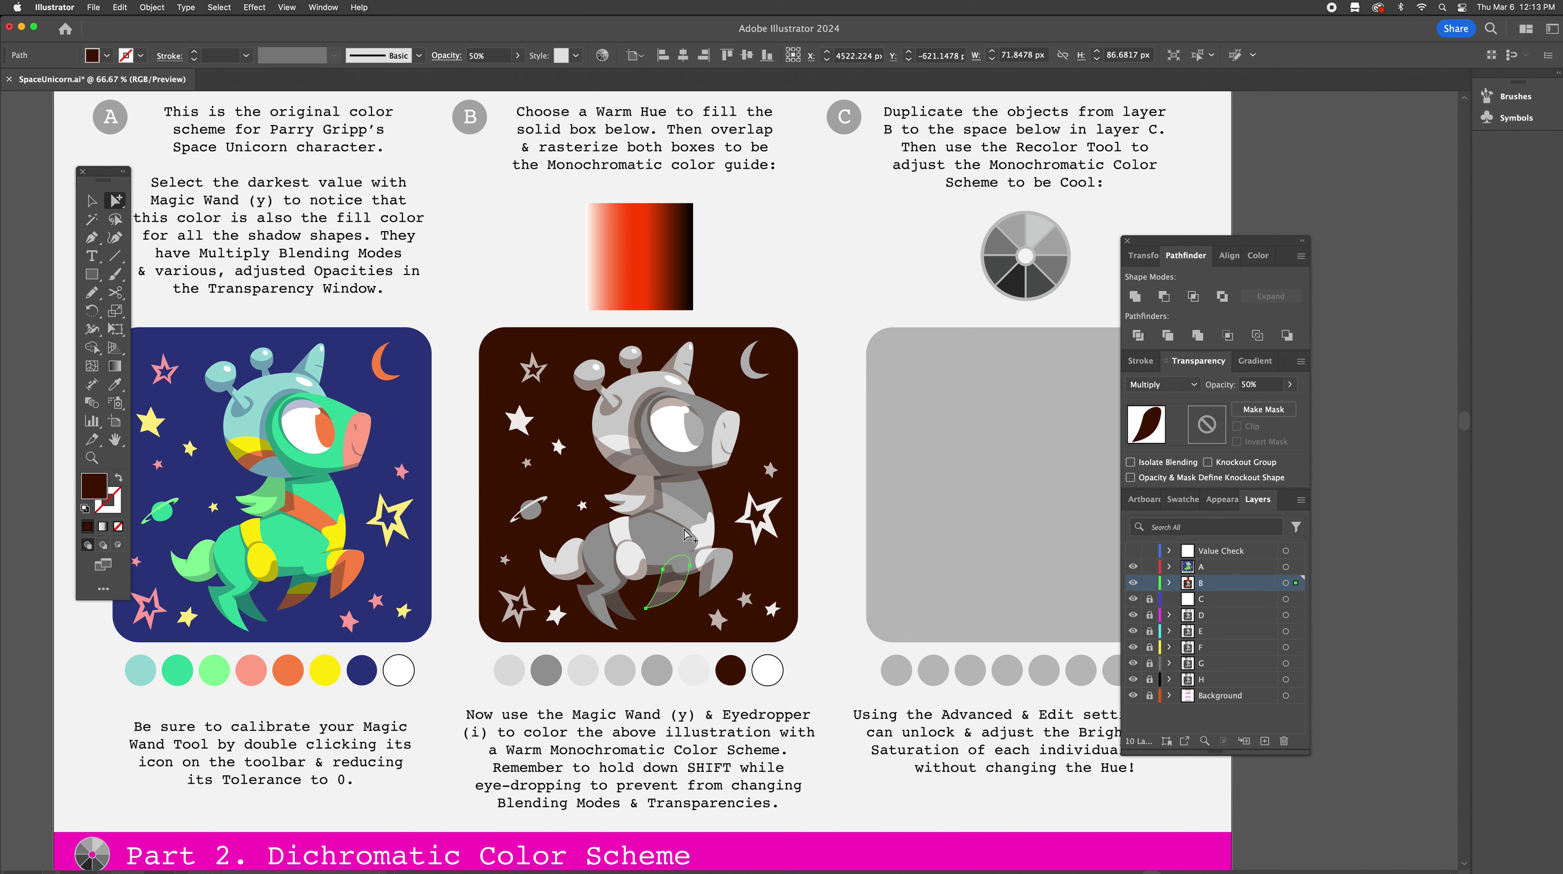
# Recolor all mid-gray body shapes matching section B's second swatch with the pure bright red from the color guide
pyautogui.press('y')
pyautogui.click(654, 545)
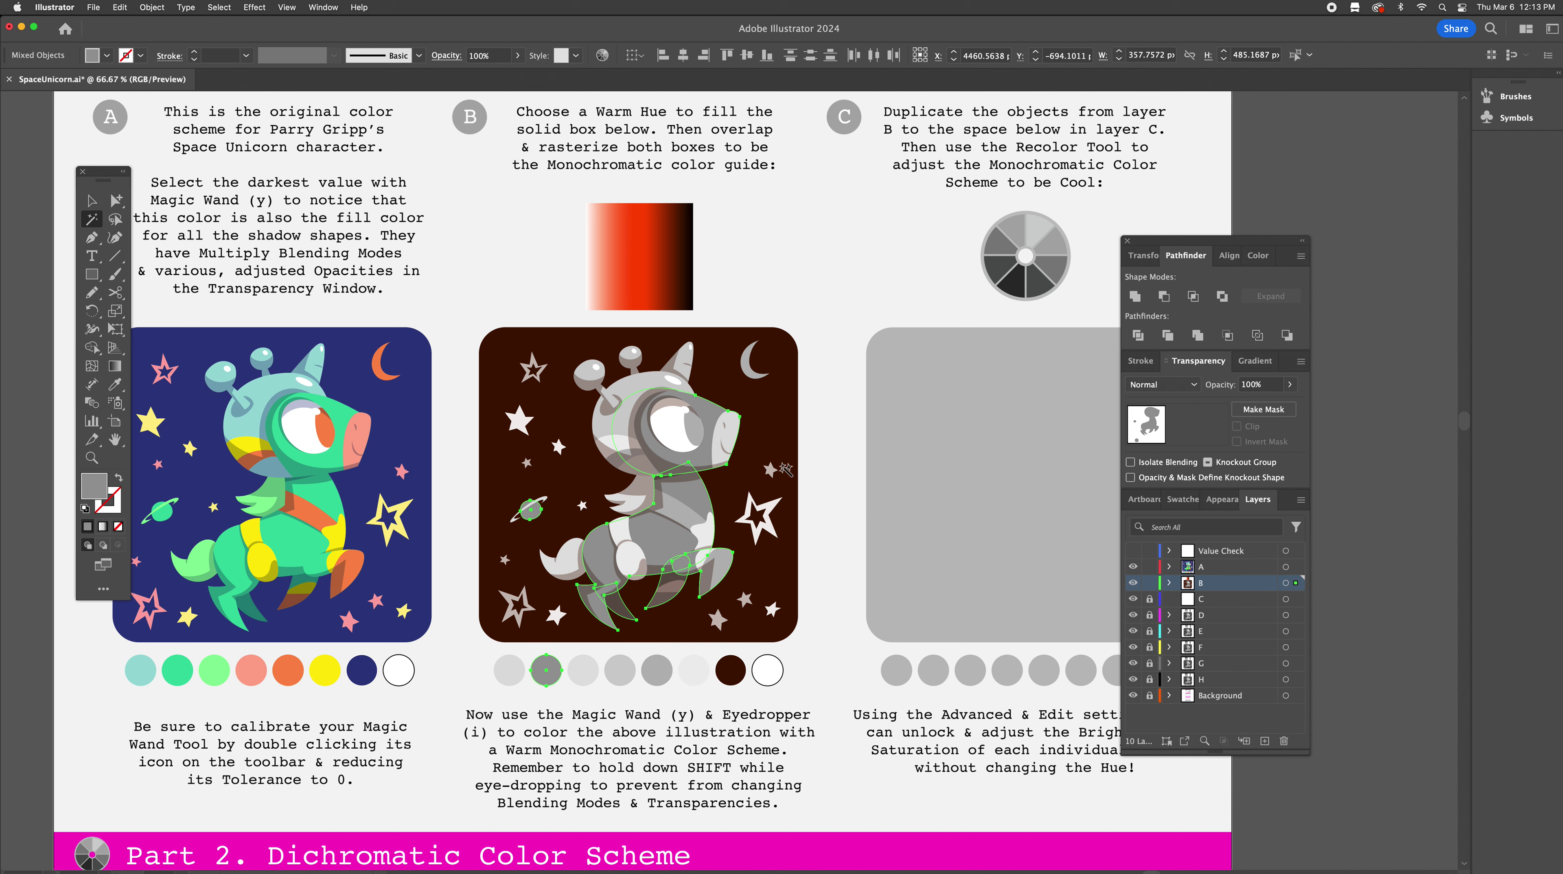
pyautogui.press('i')
pyautogui.press('shift')
pyautogui.keyDown('shift'); pyautogui.click(645, 250); pyautogui.keyUp('shift')
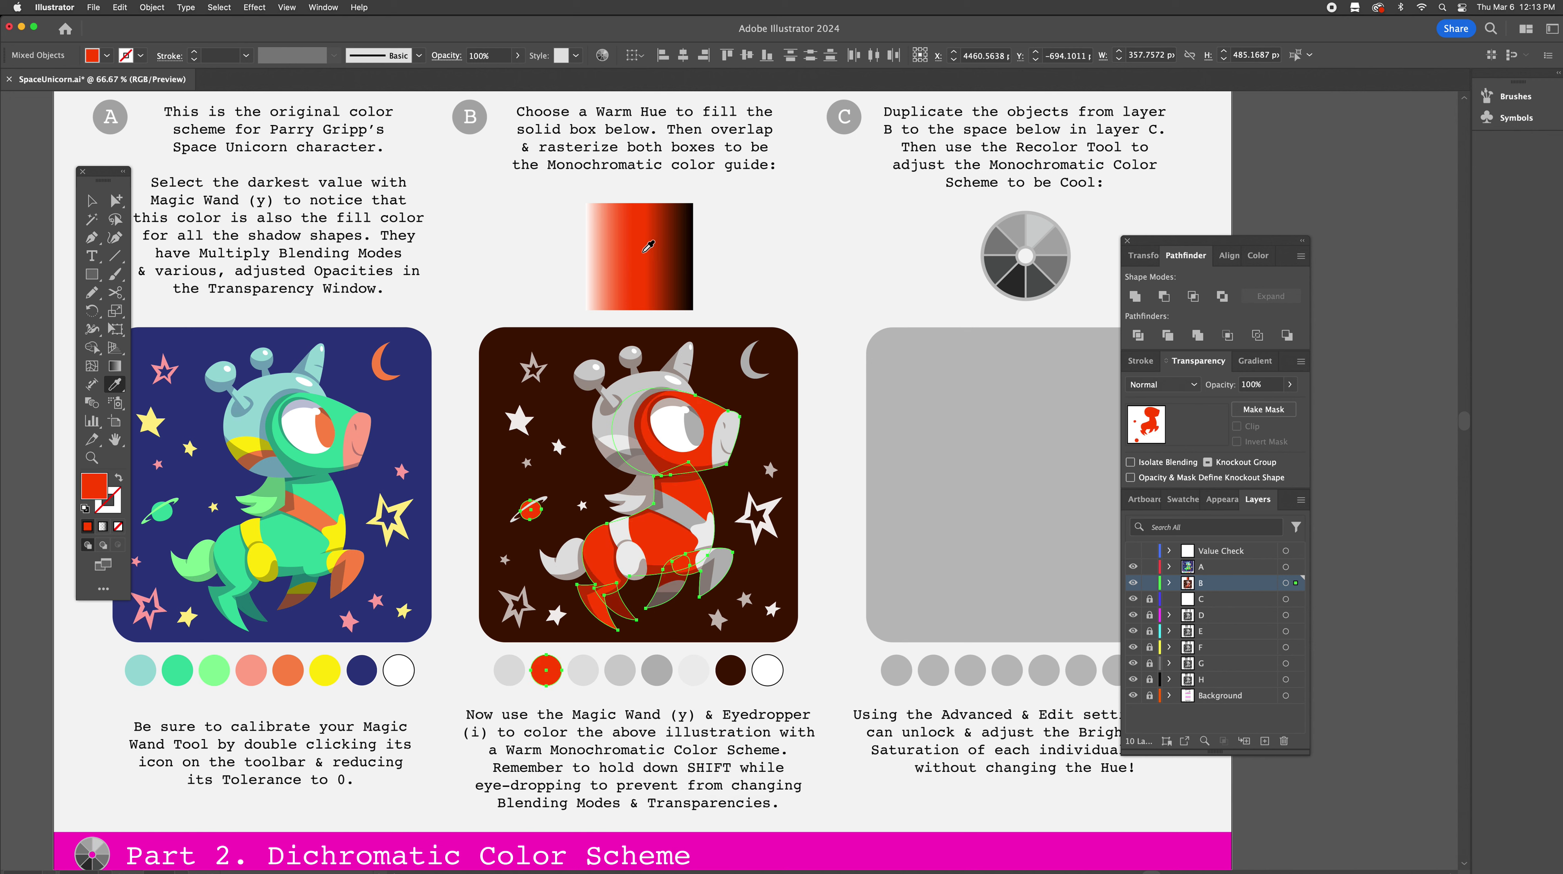
# Recolor the gray shapes matching section B's fifth swatch, including the moon, outlined stars and front leg, with a dark red from the guide
pyautogui.press('y')
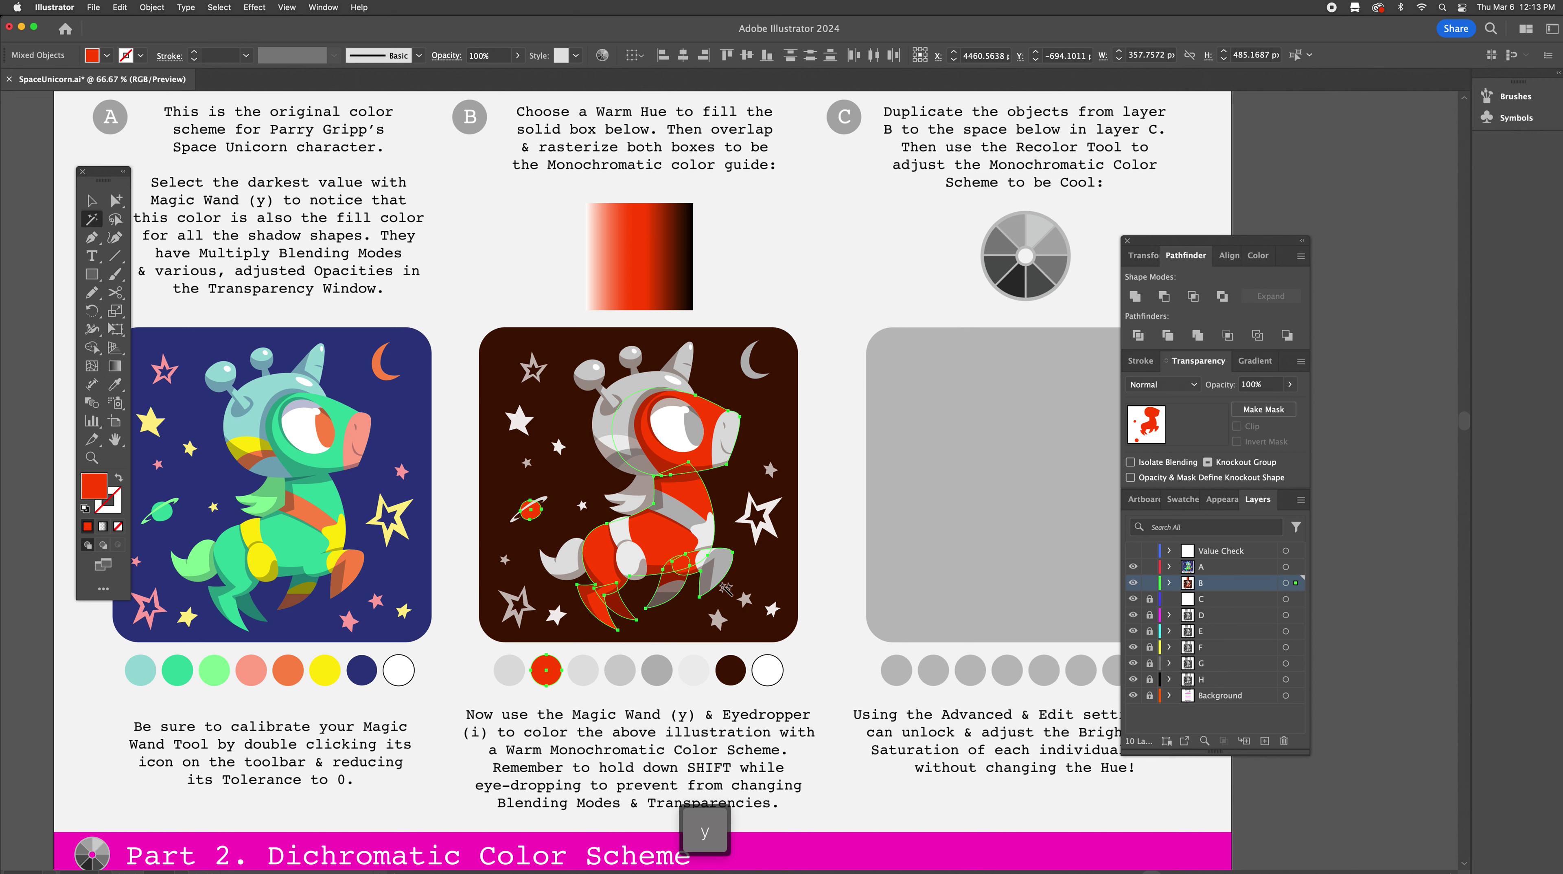
pyautogui.click(724, 566)
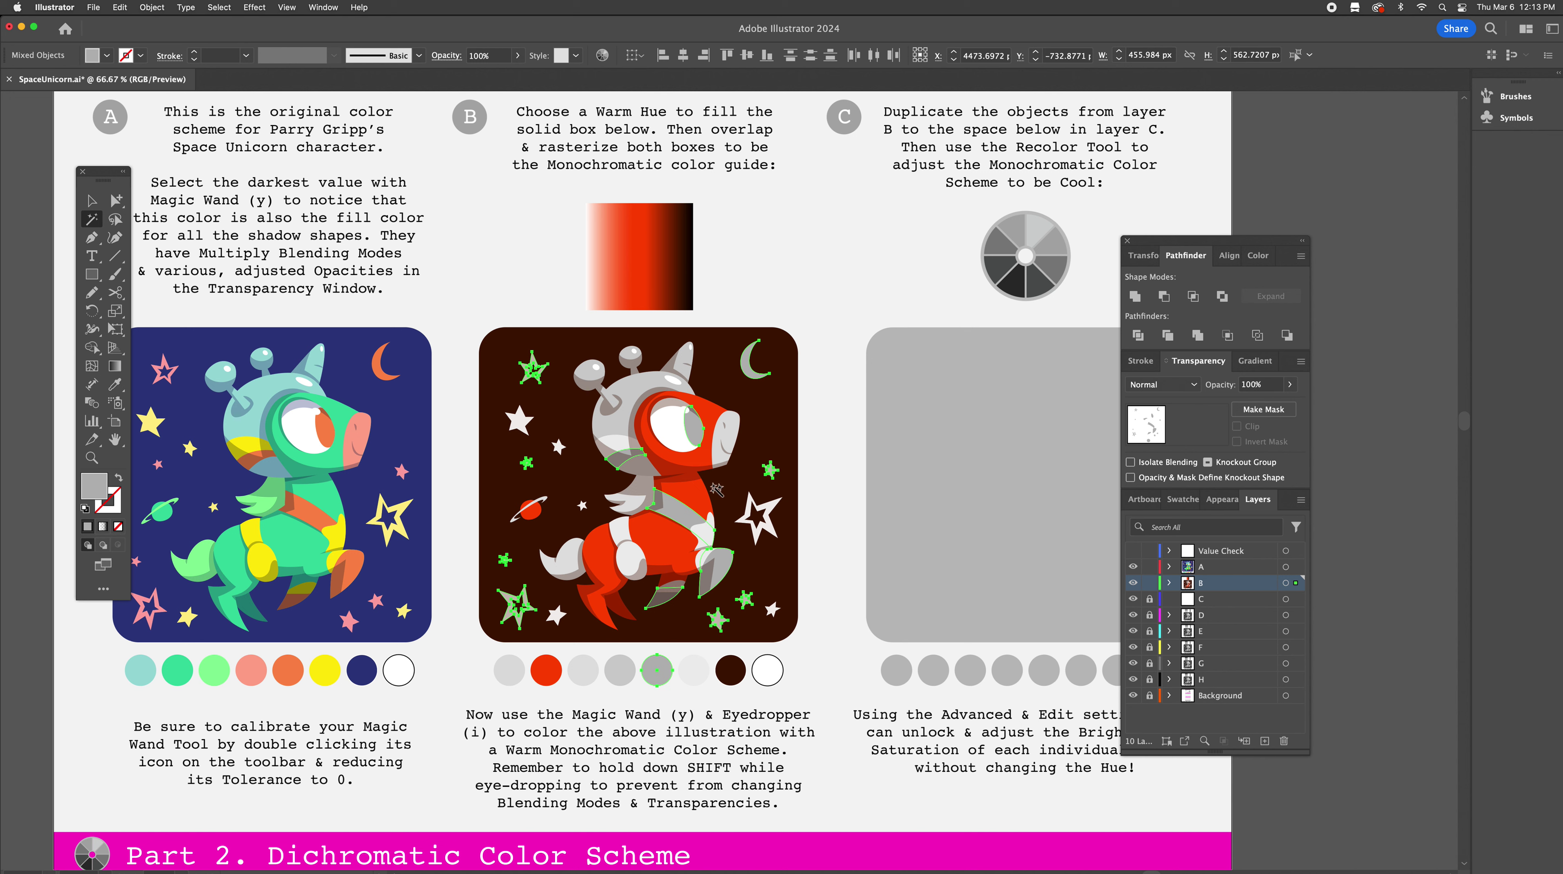
pyautogui.press('i')
pyautogui.press('shift')
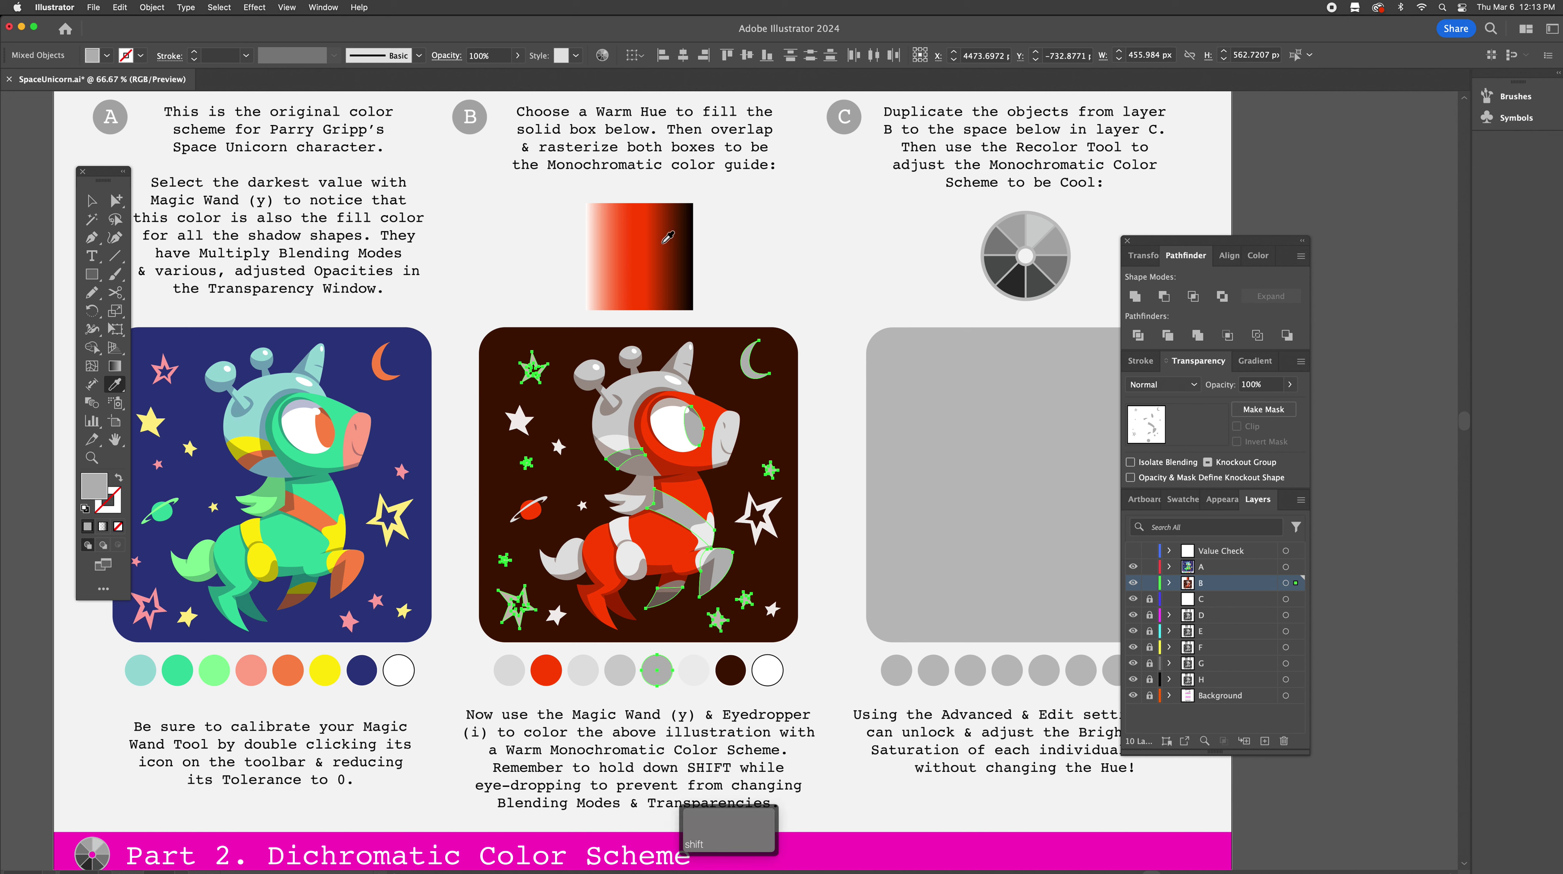
pyautogui.keyDown('shift'); pyautogui.click(667, 239); pyautogui.keyUp('shift')
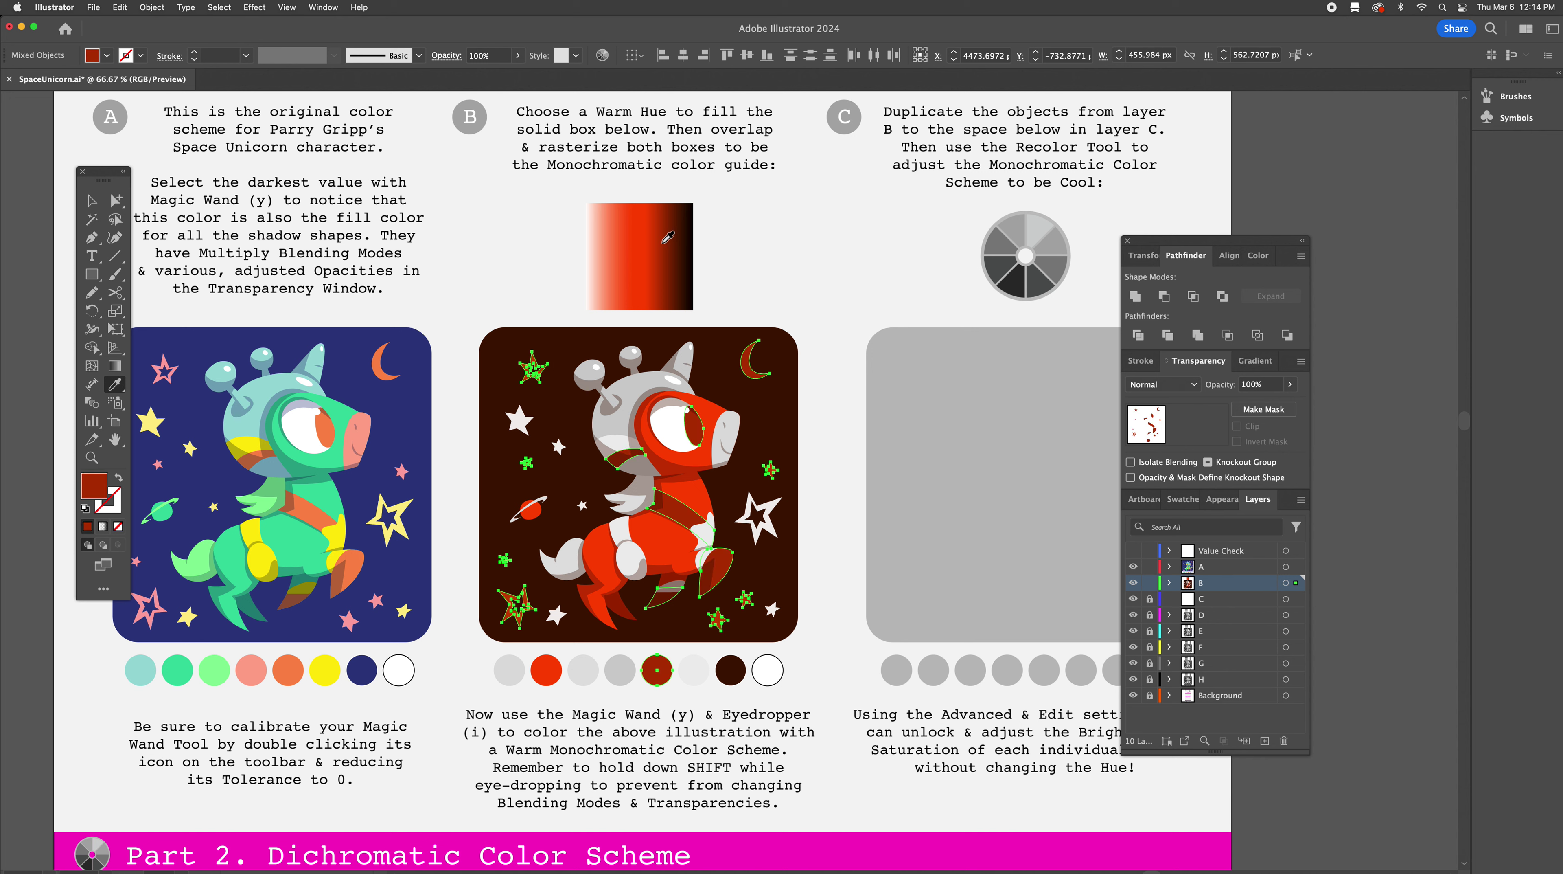
# Recolor the light gray helmet, antennae and horn shapes in section B with a medium salmon tint from the color guide
pyautogui.press('y')
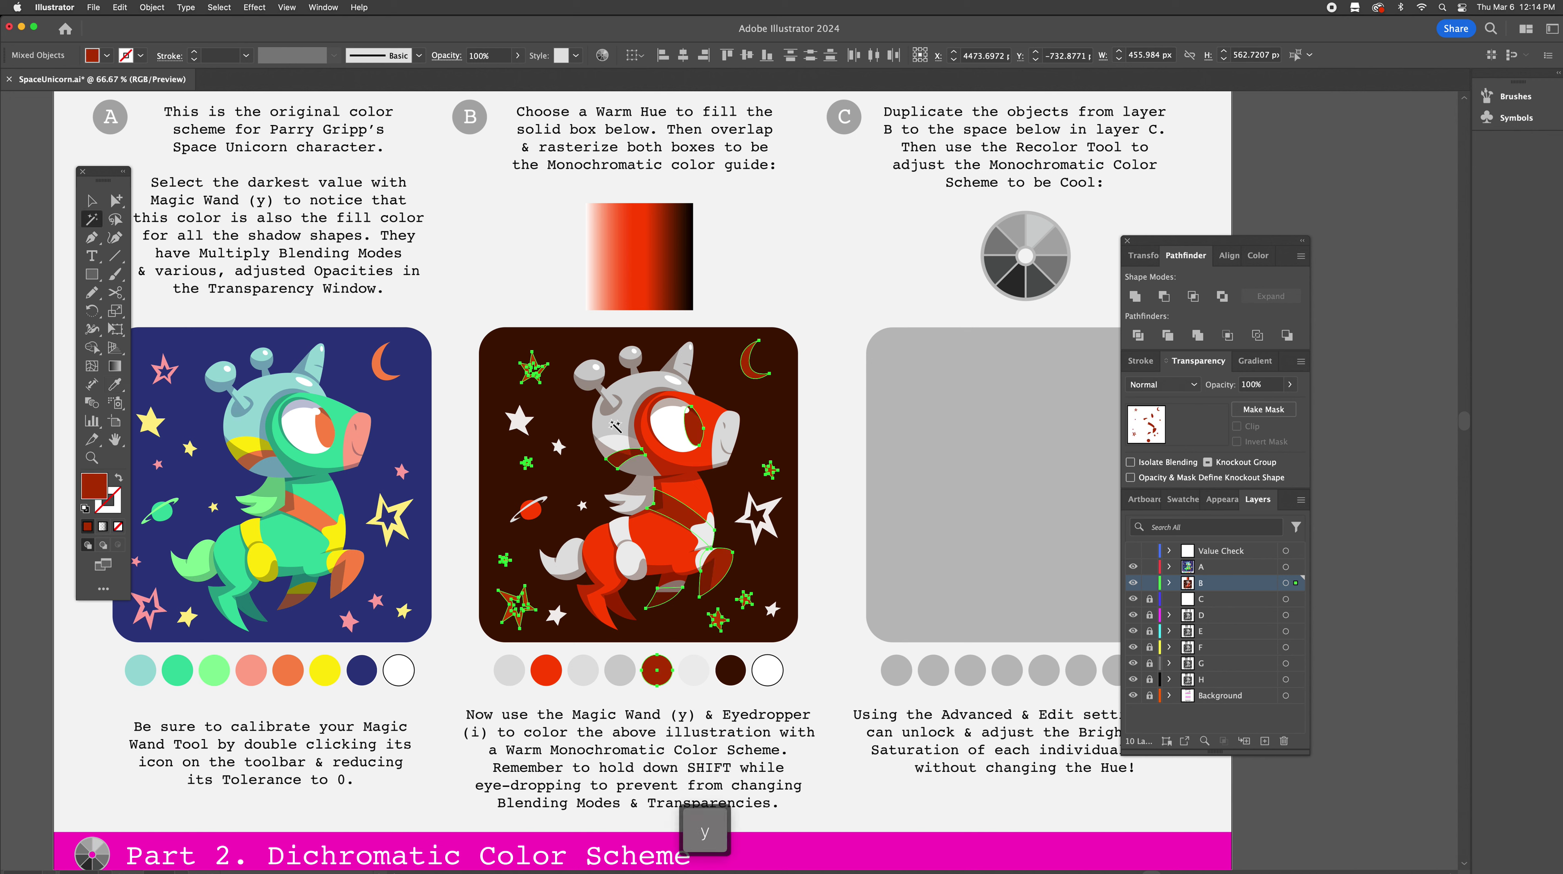
pyautogui.click(615, 425)
pyautogui.press('i')
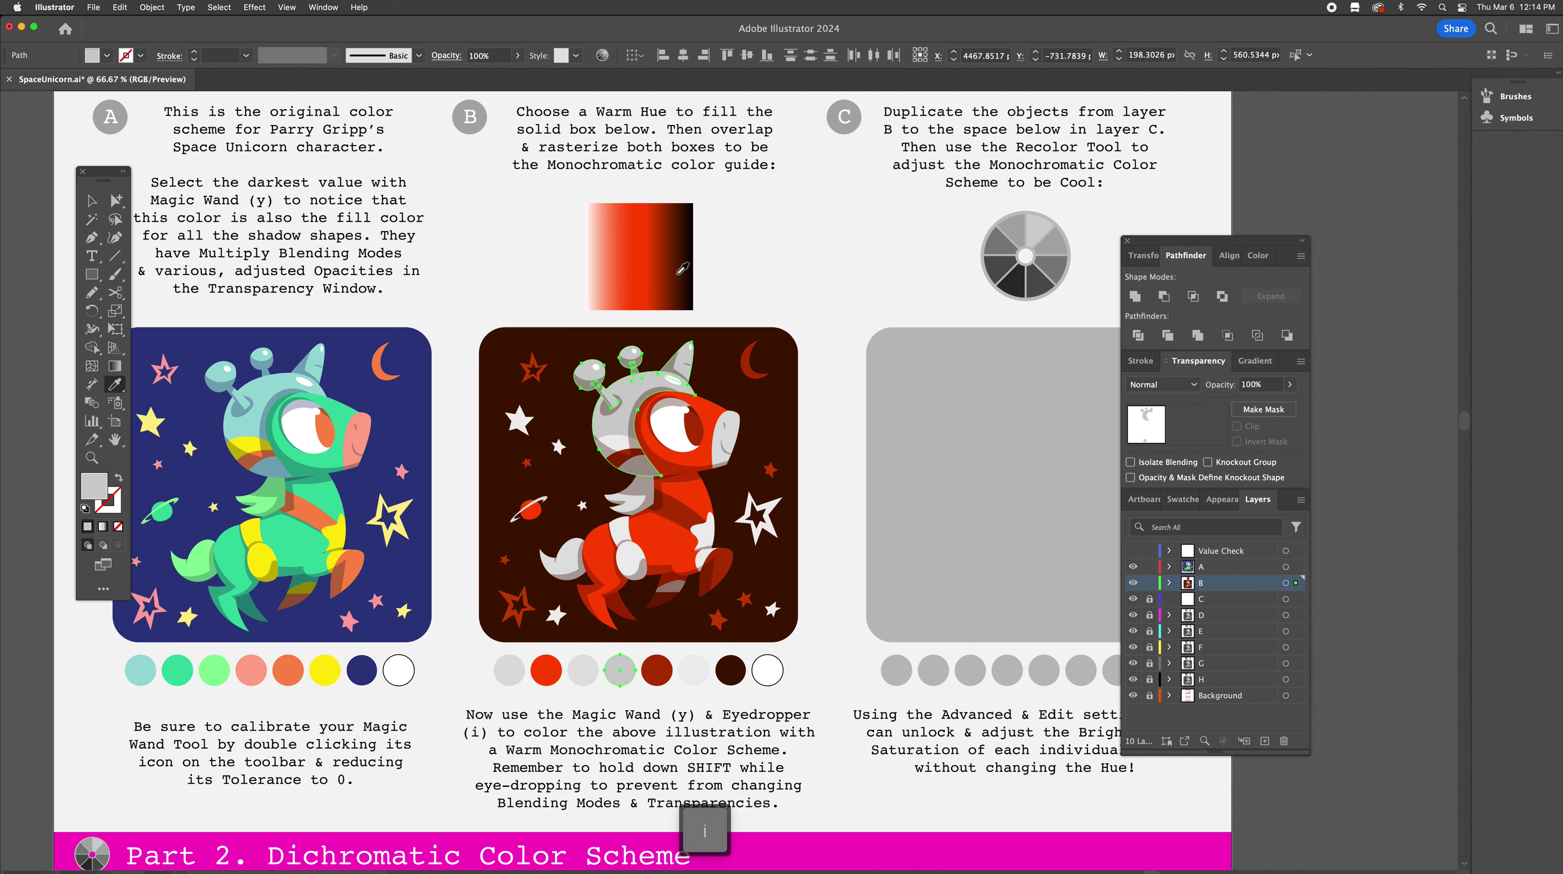
pyautogui.keyDown('shift'); pyautogui.click(615, 269); pyautogui.keyUp('shift')
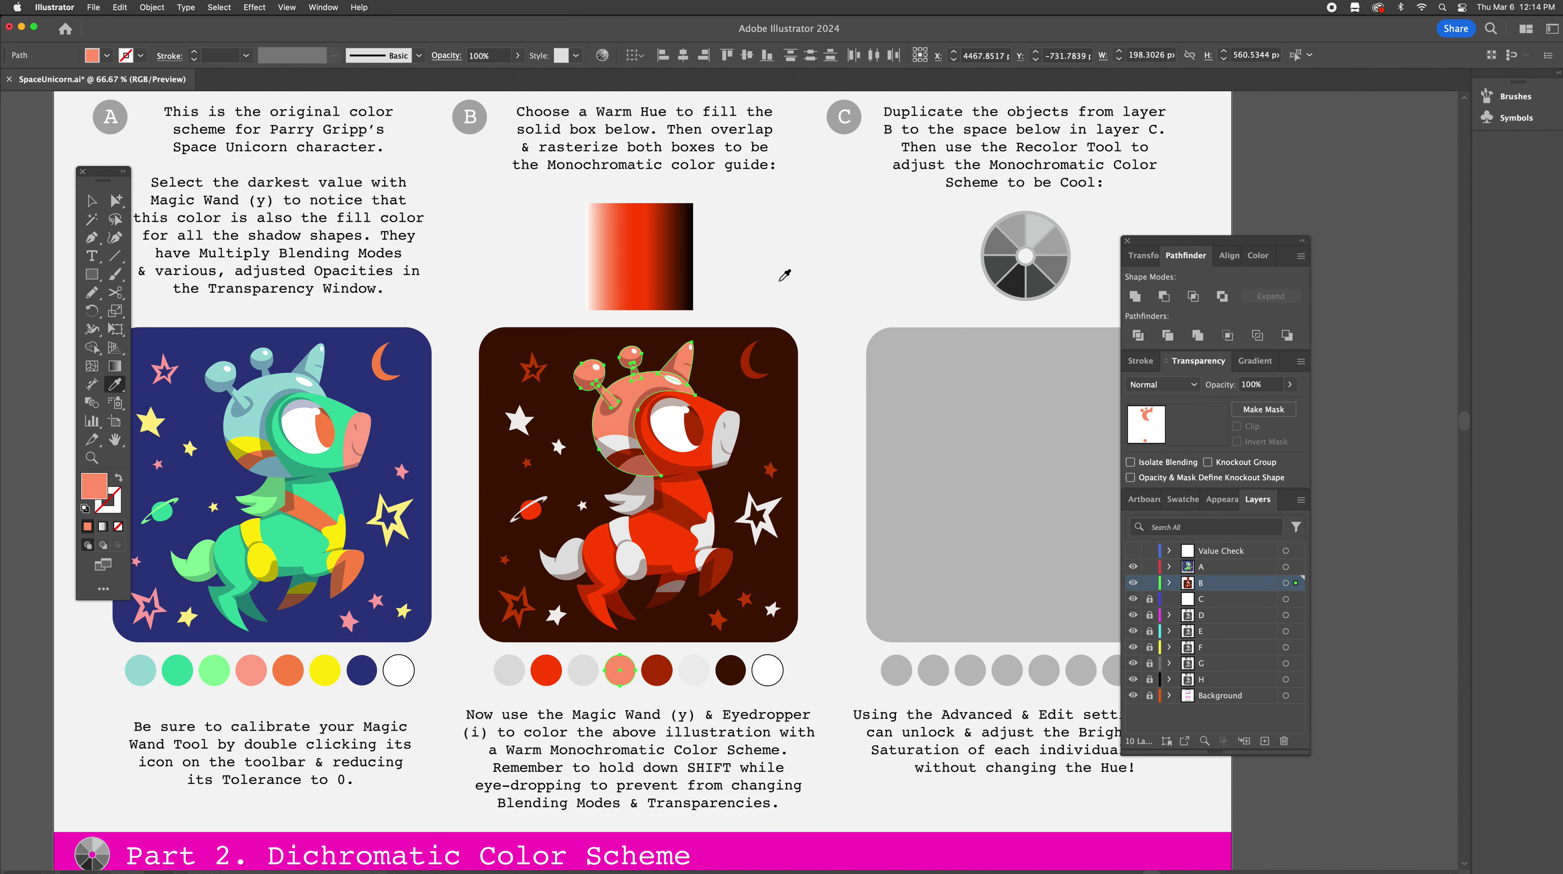
# Recolor the lightest gray stars, helmet band and body patches matching section B's sixth swatch with a very pale pink from the guide
pyautogui.press('y')
pyautogui.click(622, 447)
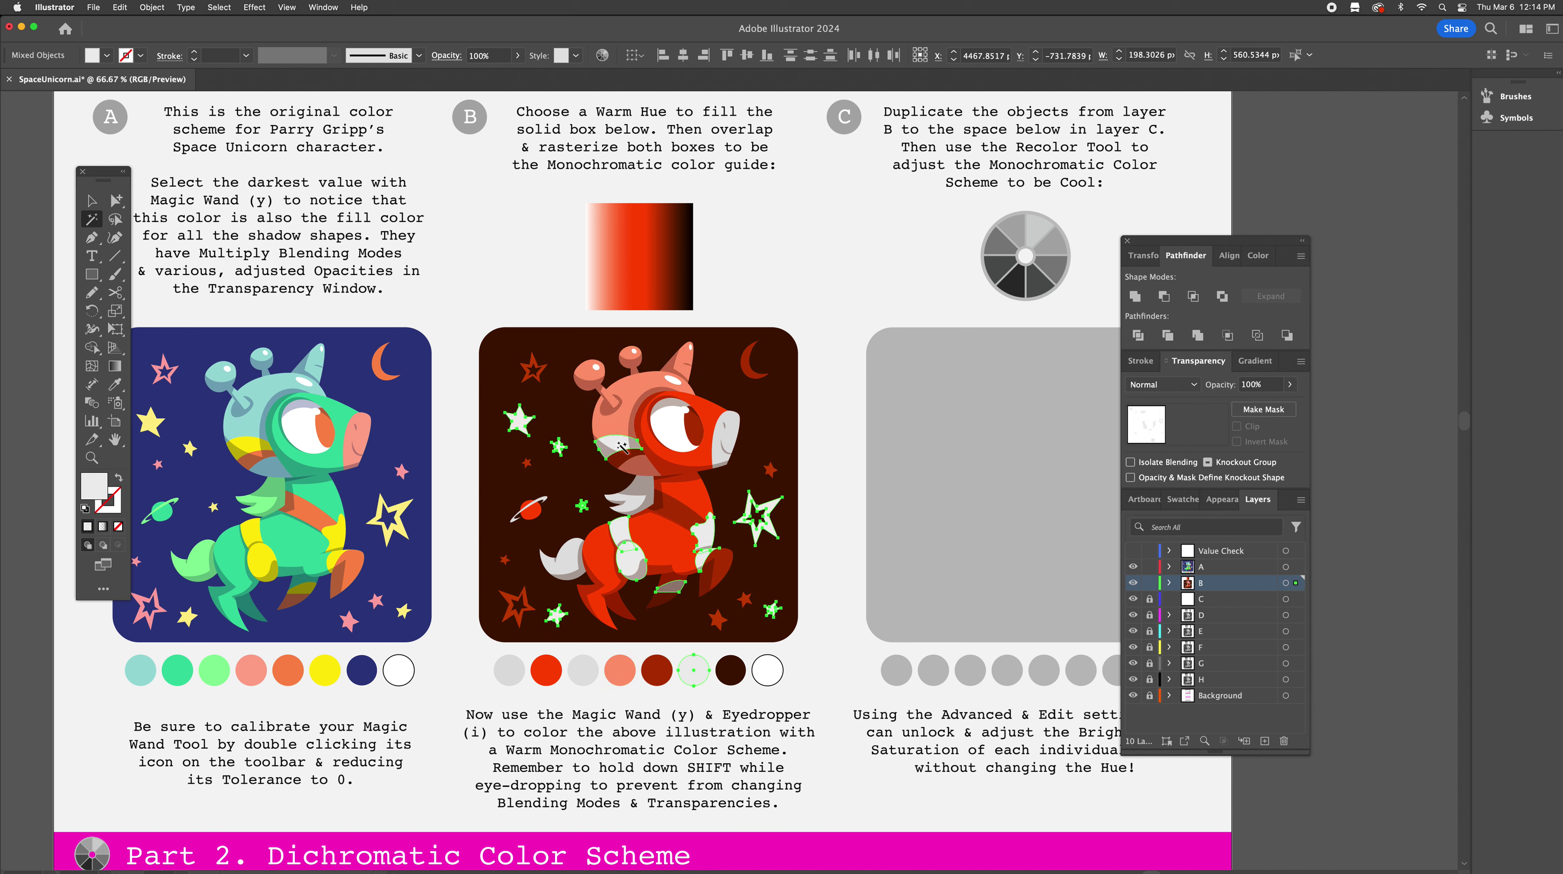
pyautogui.press('i')
pyautogui.keyDown('shift'); pyautogui.rightClick(594, 275); pyautogui.keyUp('shift')
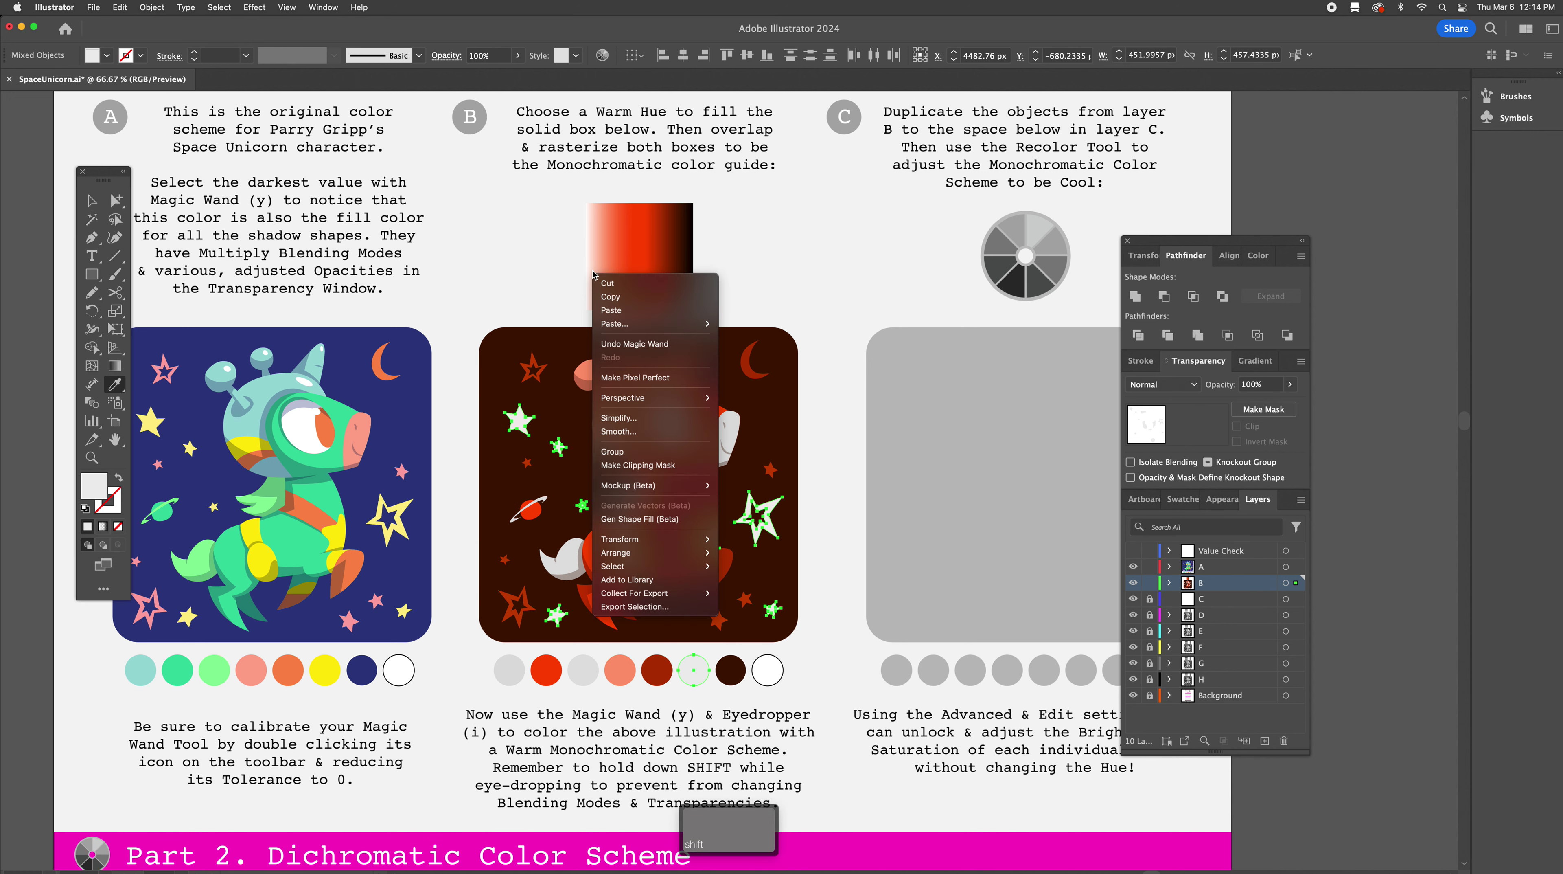
pyautogui.keyDown('shift'); pyautogui.rightClick(597, 237); pyautogui.keyUp('shift')
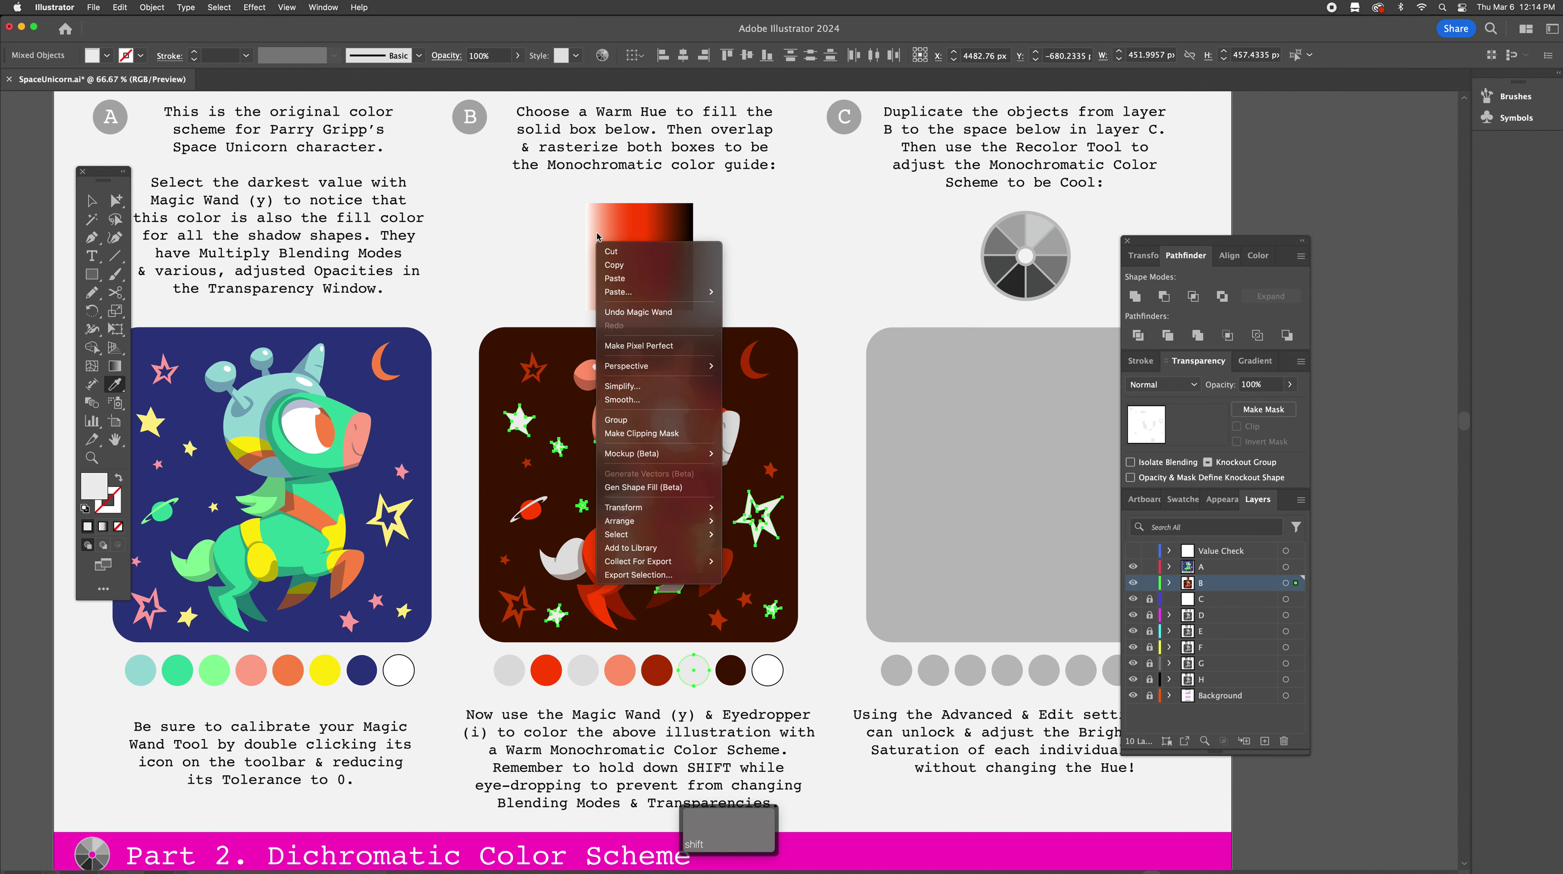
pyautogui.click(596, 236)
pyautogui.keyDown('shift'); pyautogui.click(598, 228); pyautogui.keyUp('shift')
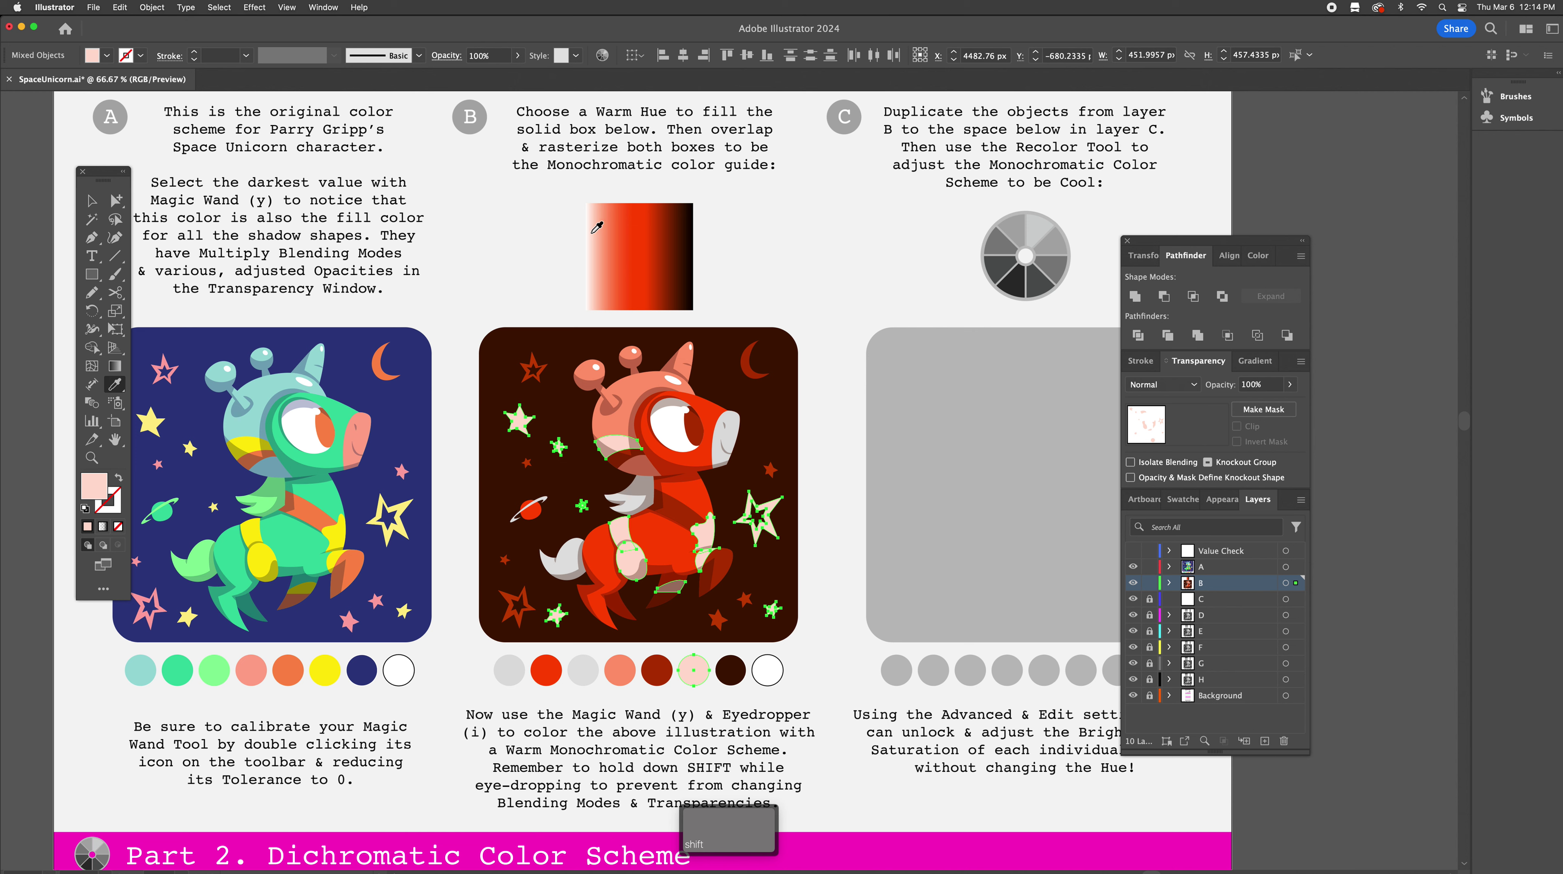
# Recolor the unicorn's light gray wing and tail in section B, trying dark through light guide values and settling on a light pink tint
pyautogui.press('y')
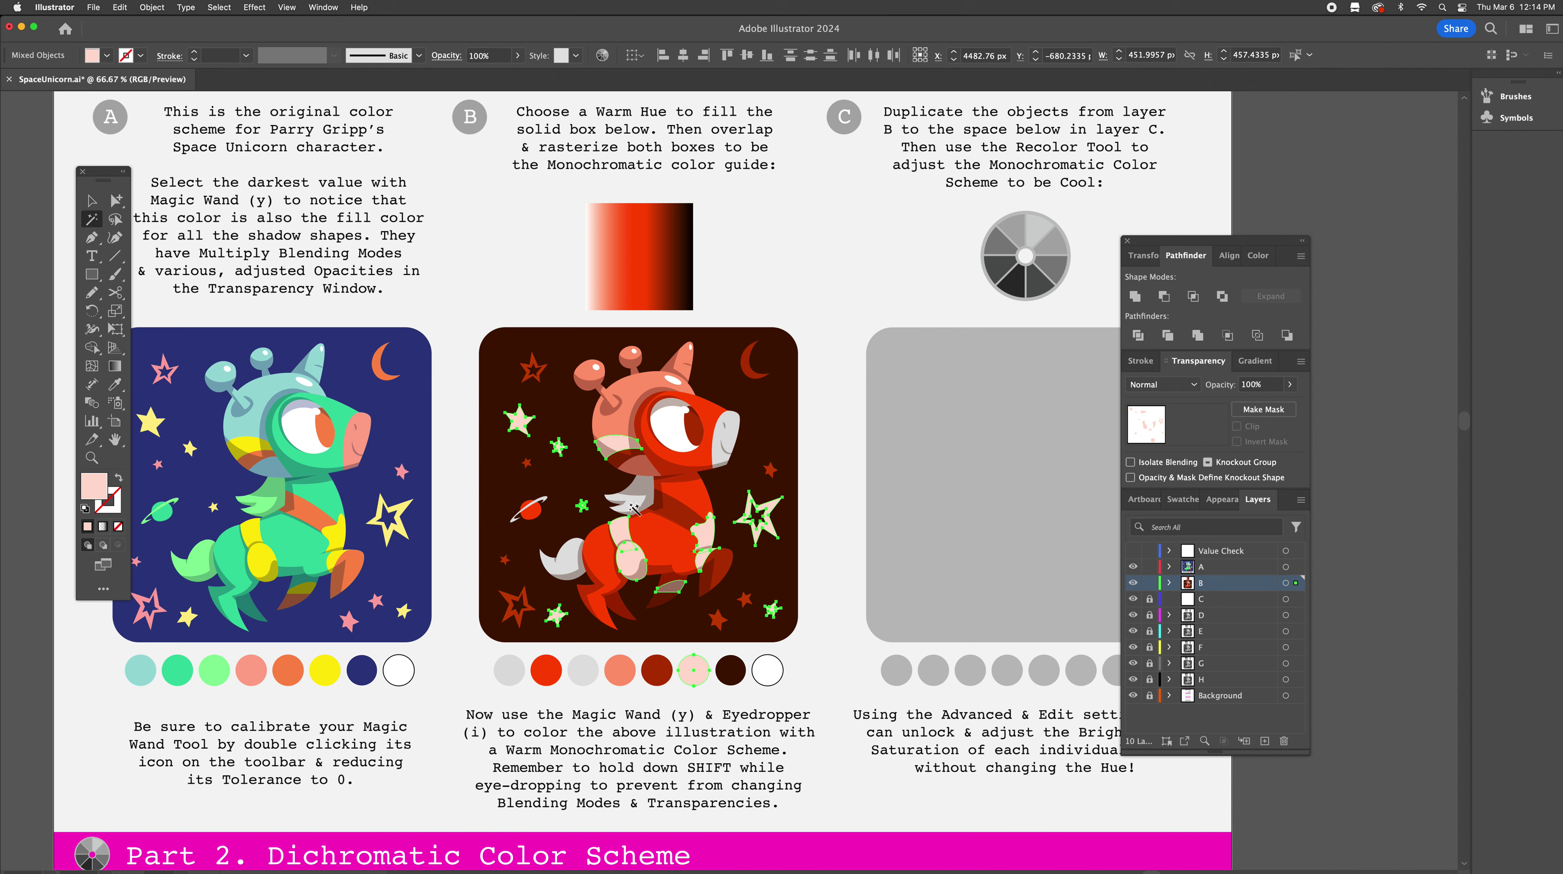
pyautogui.click(636, 505)
pyautogui.press('i')
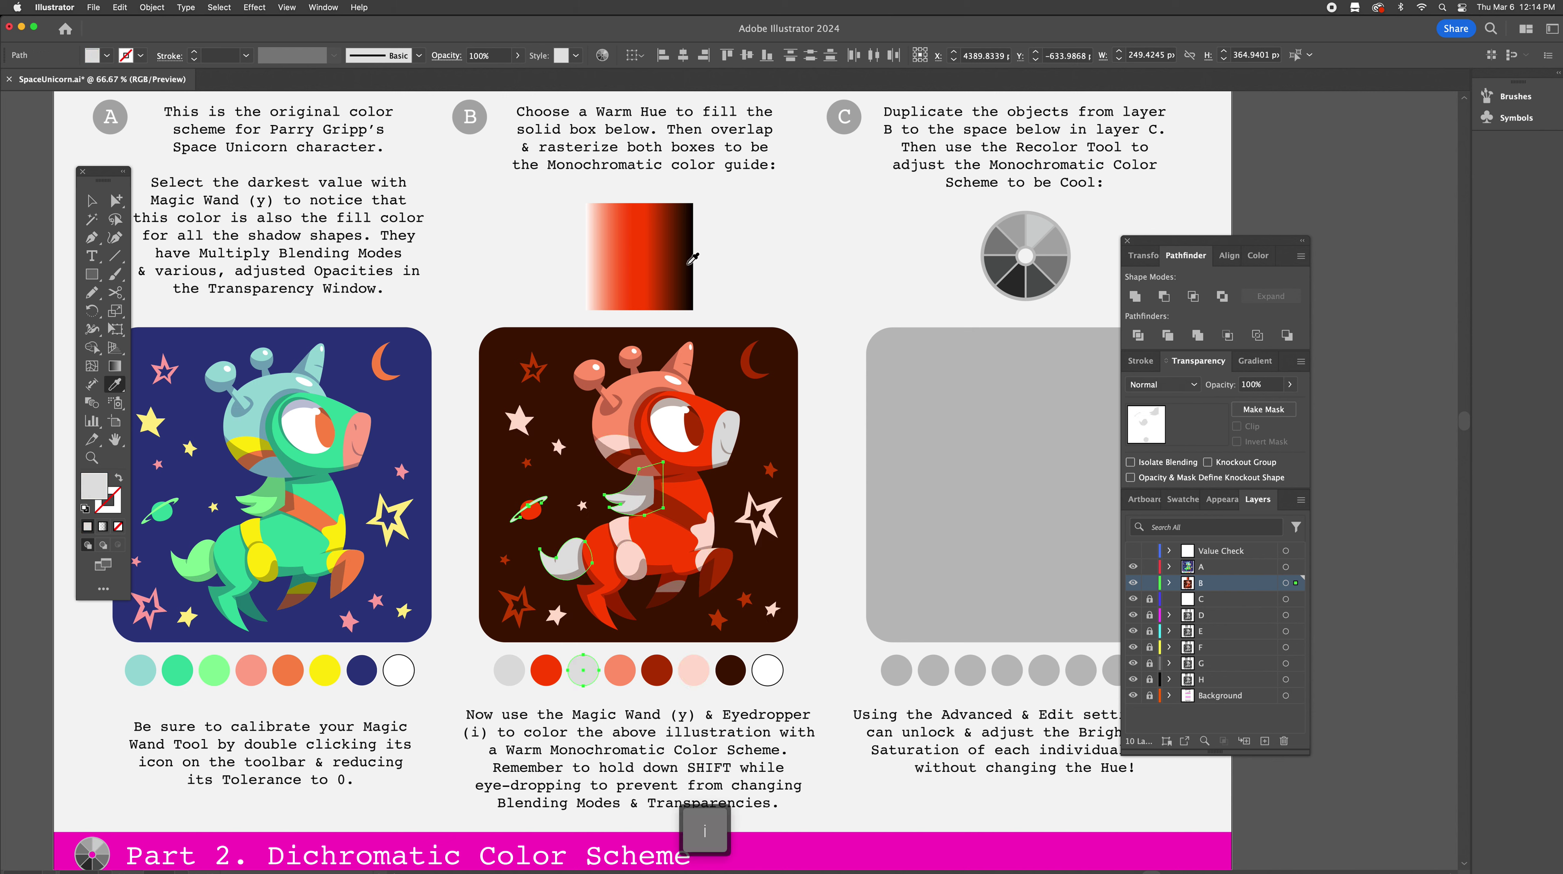
pyautogui.keyDown('shift'); pyautogui.click(679, 263); pyautogui.keyUp('shift')
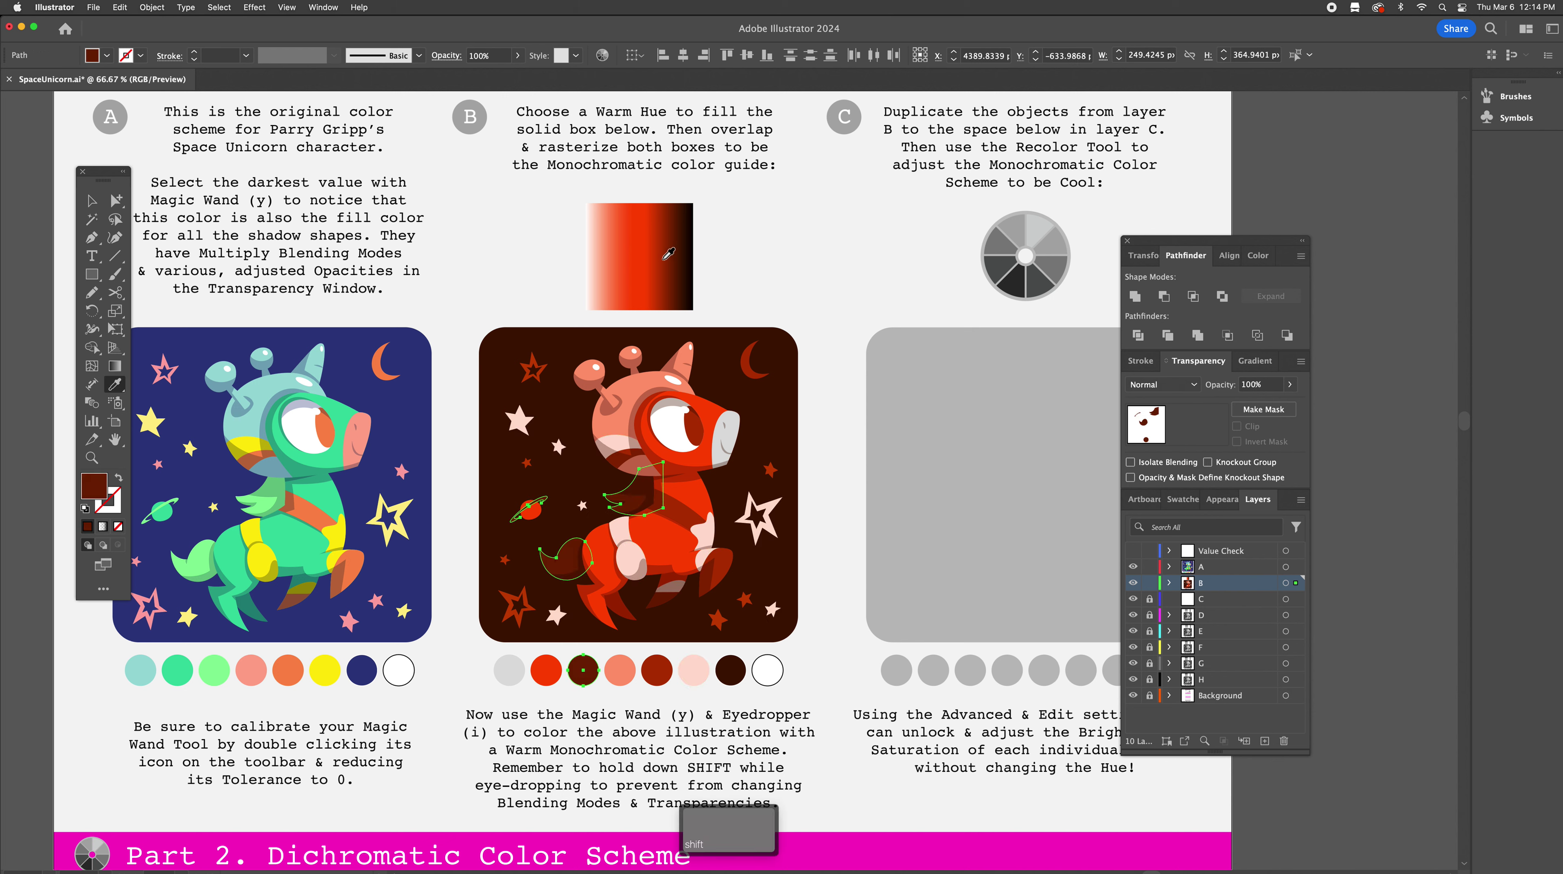
pyautogui.keyDown('shift'); pyautogui.click(669, 253); pyautogui.keyUp('shift')
pyautogui.keyDown('shift'); pyautogui.click(654, 253); pyautogui.keyUp('shift')
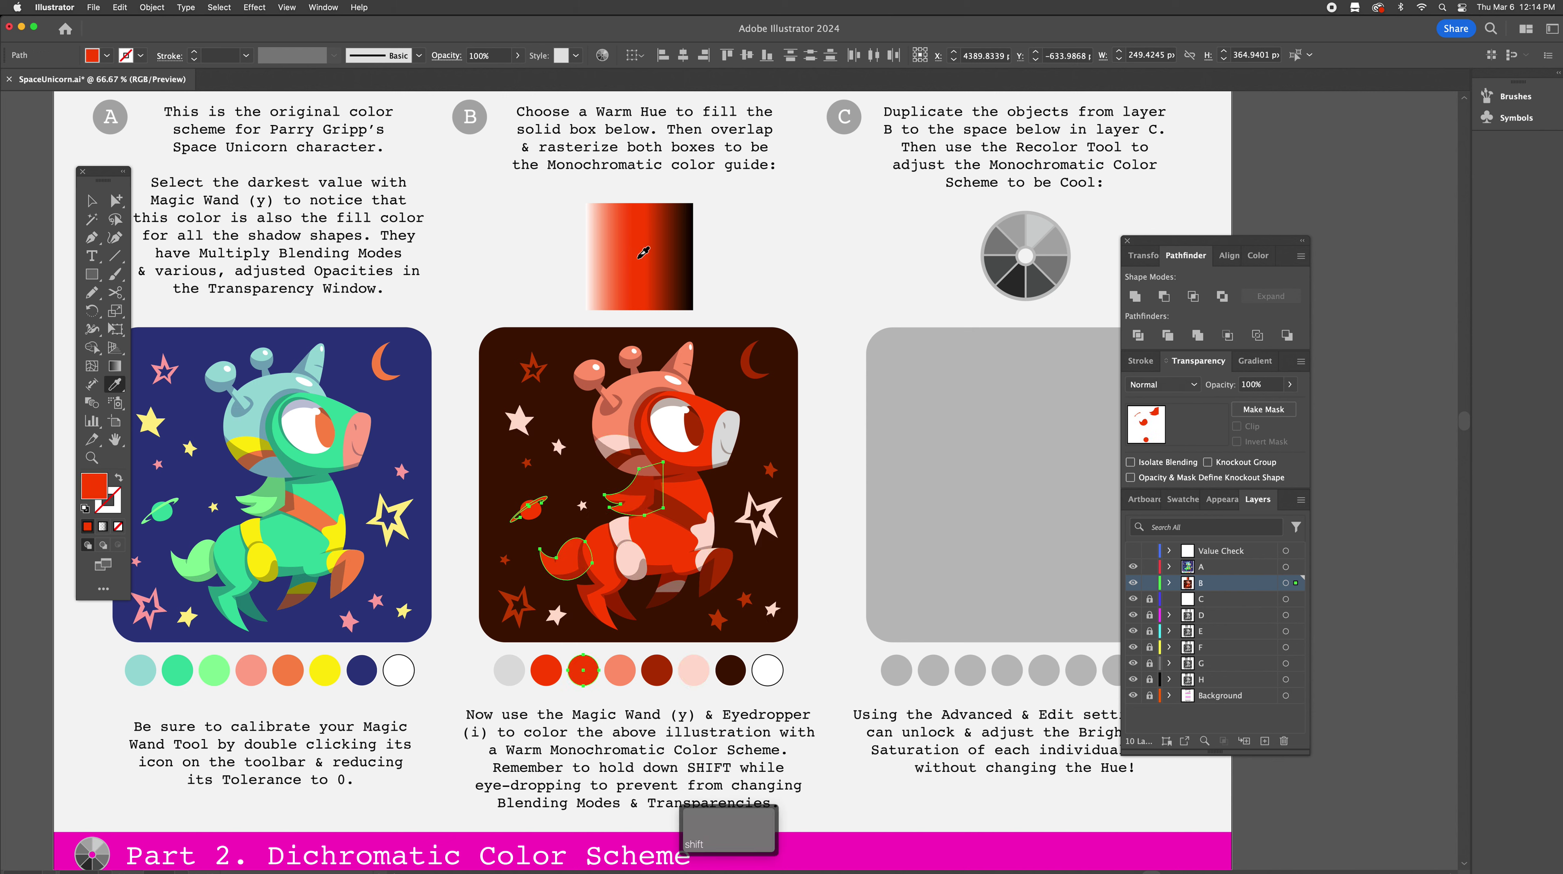
pyautogui.keyDown('shift'); pyautogui.click(630, 254); pyautogui.keyUp('shift')
pyautogui.keyDown('shift'); pyautogui.click(618, 256); pyautogui.keyUp('shift')
pyautogui.keyDown('shift'); pyautogui.click(613, 255); pyautogui.keyUp('shift')
pyautogui.keyDown('shift'); pyautogui.click(607, 257); pyautogui.keyUp('shift')
pyautogui.keyDown('shift'); pyautogui.click(603, 265); pyautogui.keyUp('shift')
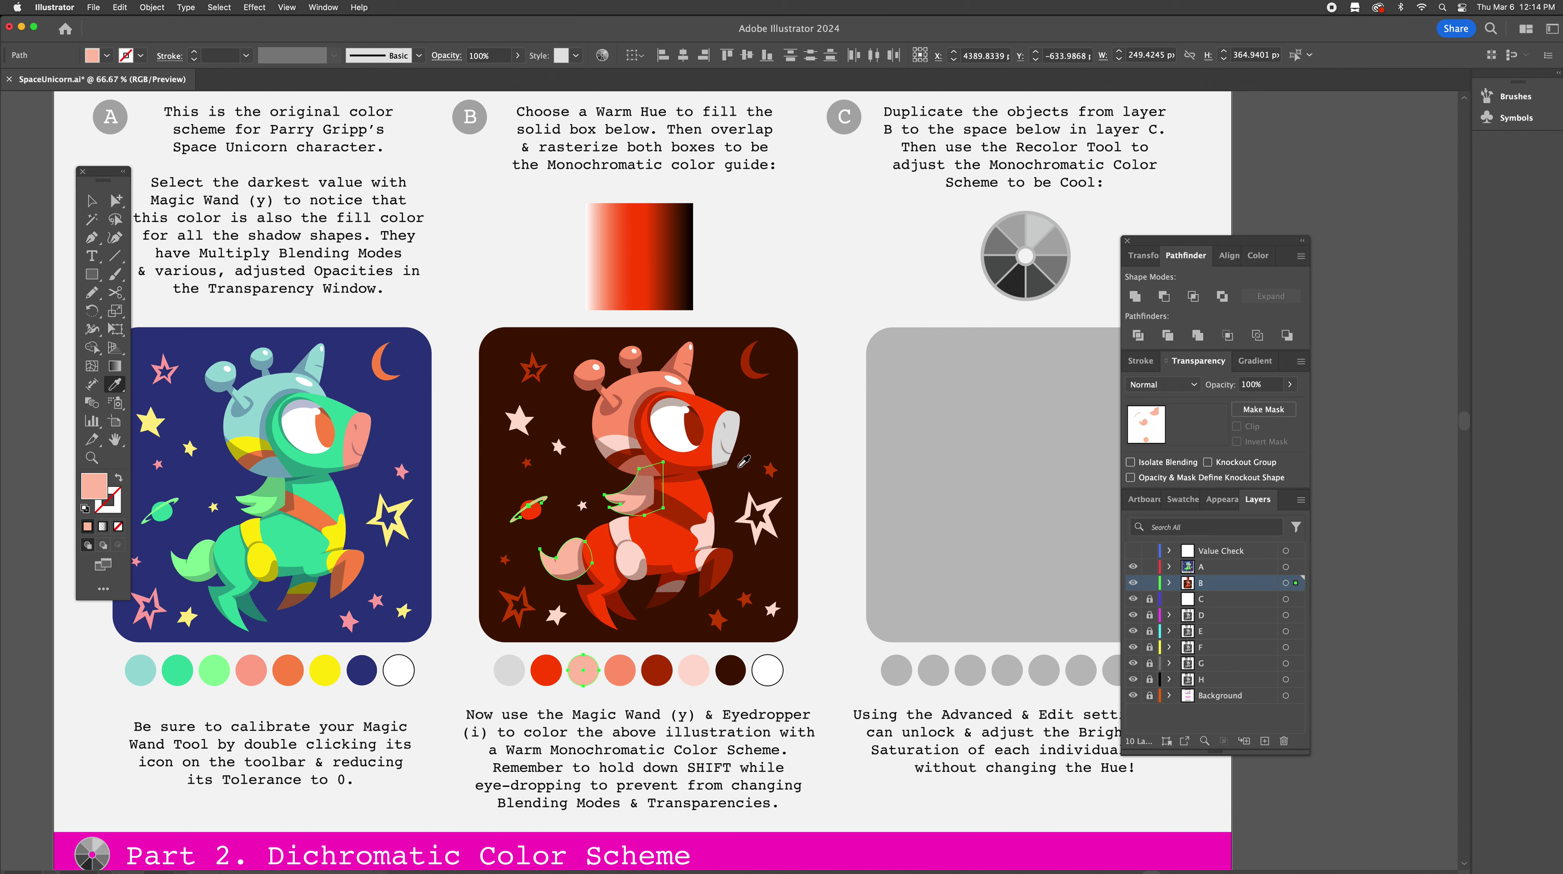
# Recolor the unicorn's gray muzzle and the first swatch in section B with a light salmon tint from the guide, and deselect everything
pyautogui.press('y')
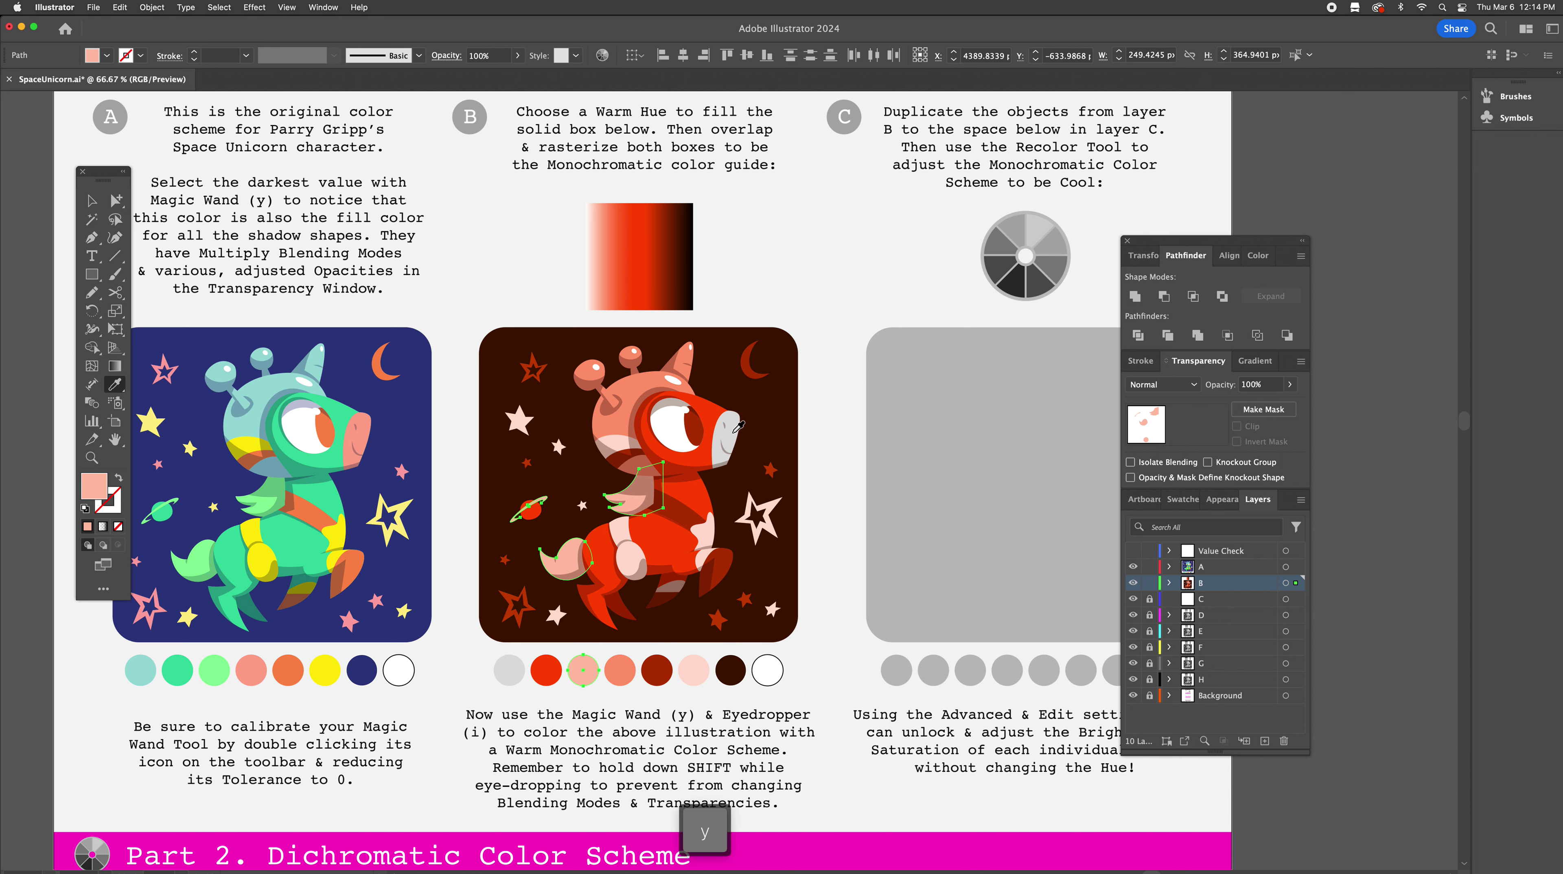
pyautogui.click(734, 431)
pyautogui.press('i')
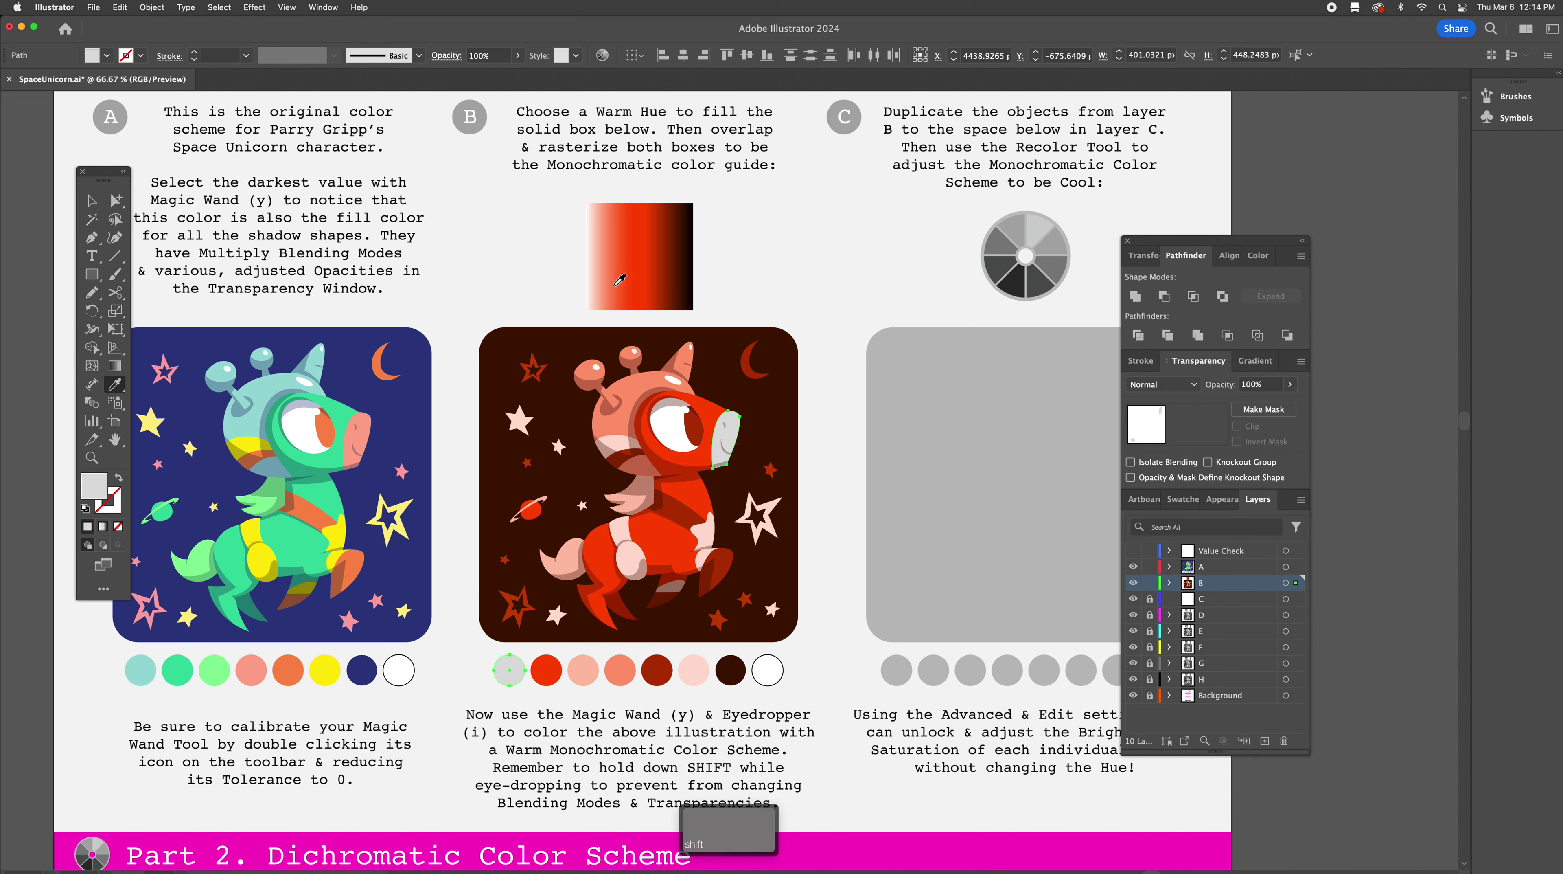
pyautogui.keyDown('shift'); pyautogui.click(612, 286); pyautogui.keyUp('shift')
pyautogui.keyDown('shift'); pyautogui.click(601, 284); pyautogui.keyUp('shift')
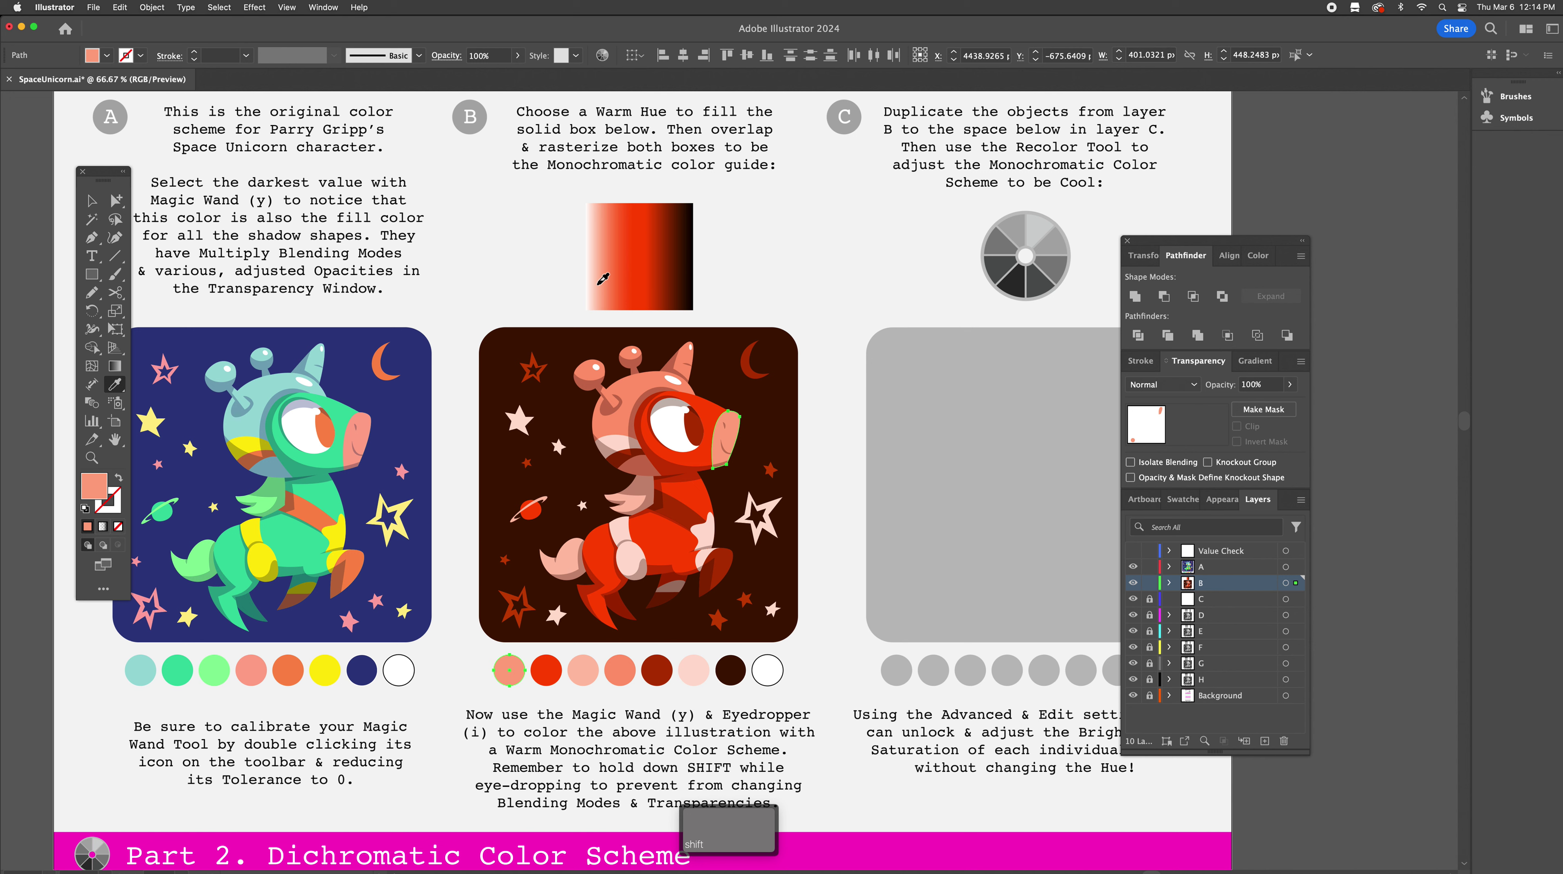
pyautogui.keyDown('shift'); pyautogui.click(602, 279); pyautogui.keyUp('shift')
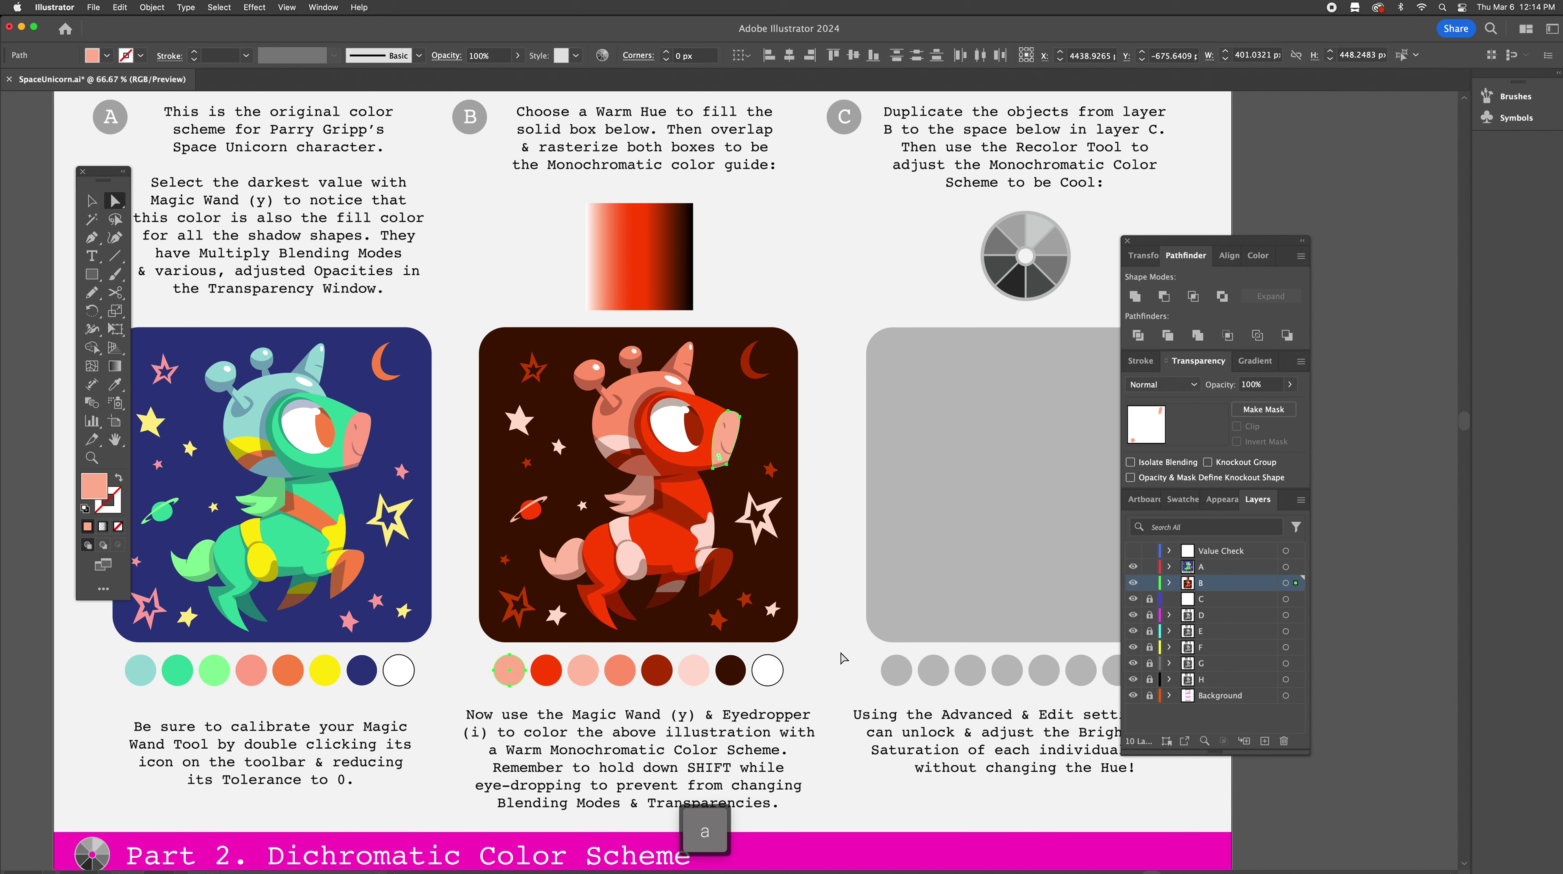
pyautogui.press('a')
pyautogui.click(526, 717)
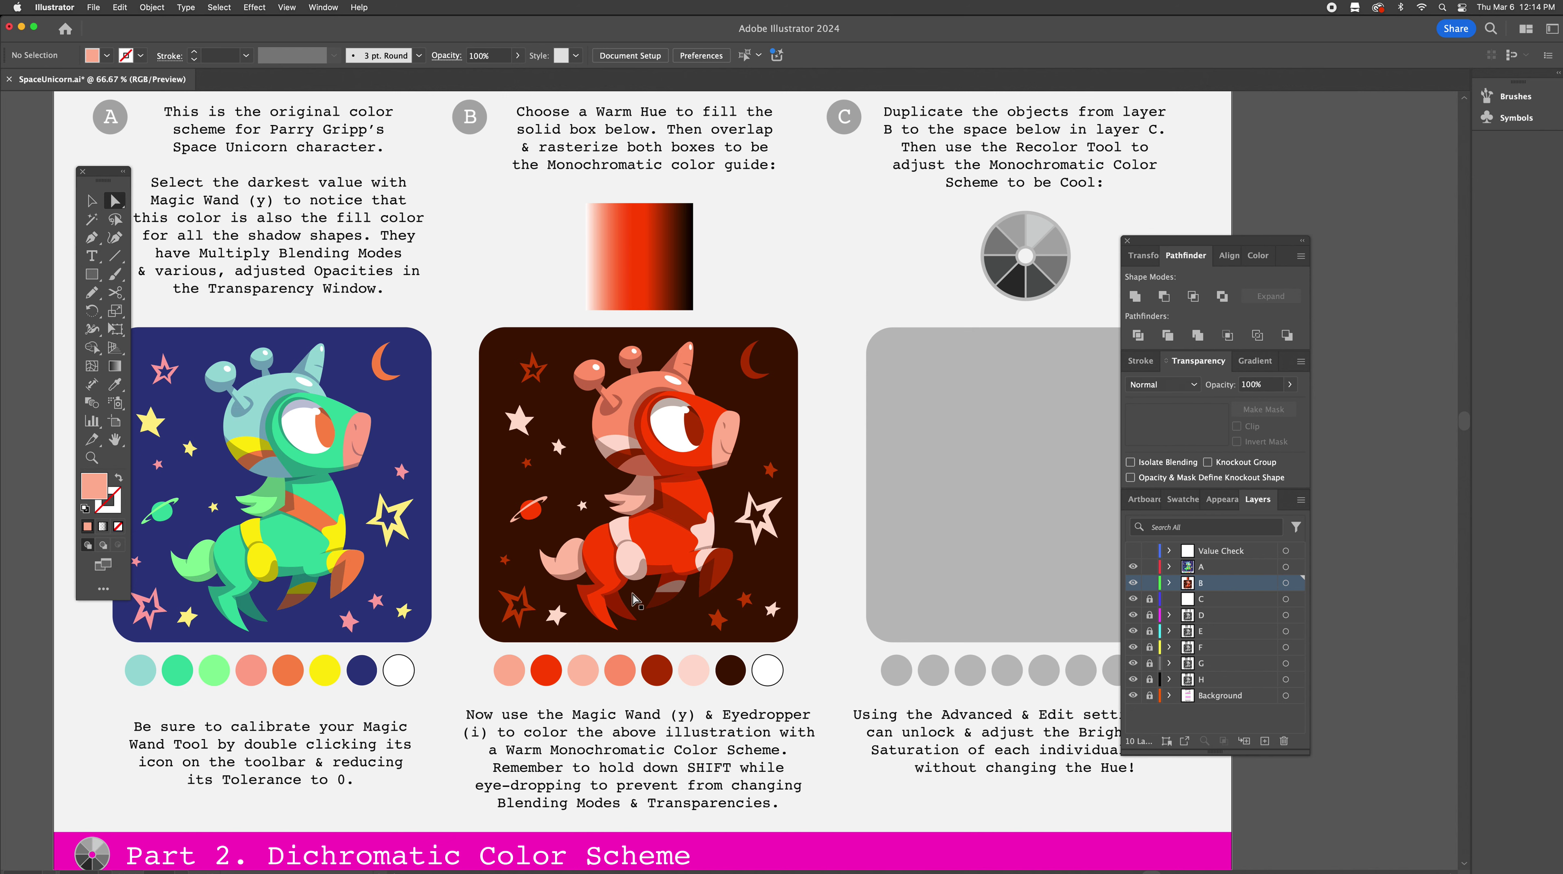
# Select and copy section B's illustration and color swatches, leaving the red gradient guide out of the selection
pyautogui.hscroll(3, 635, 599)
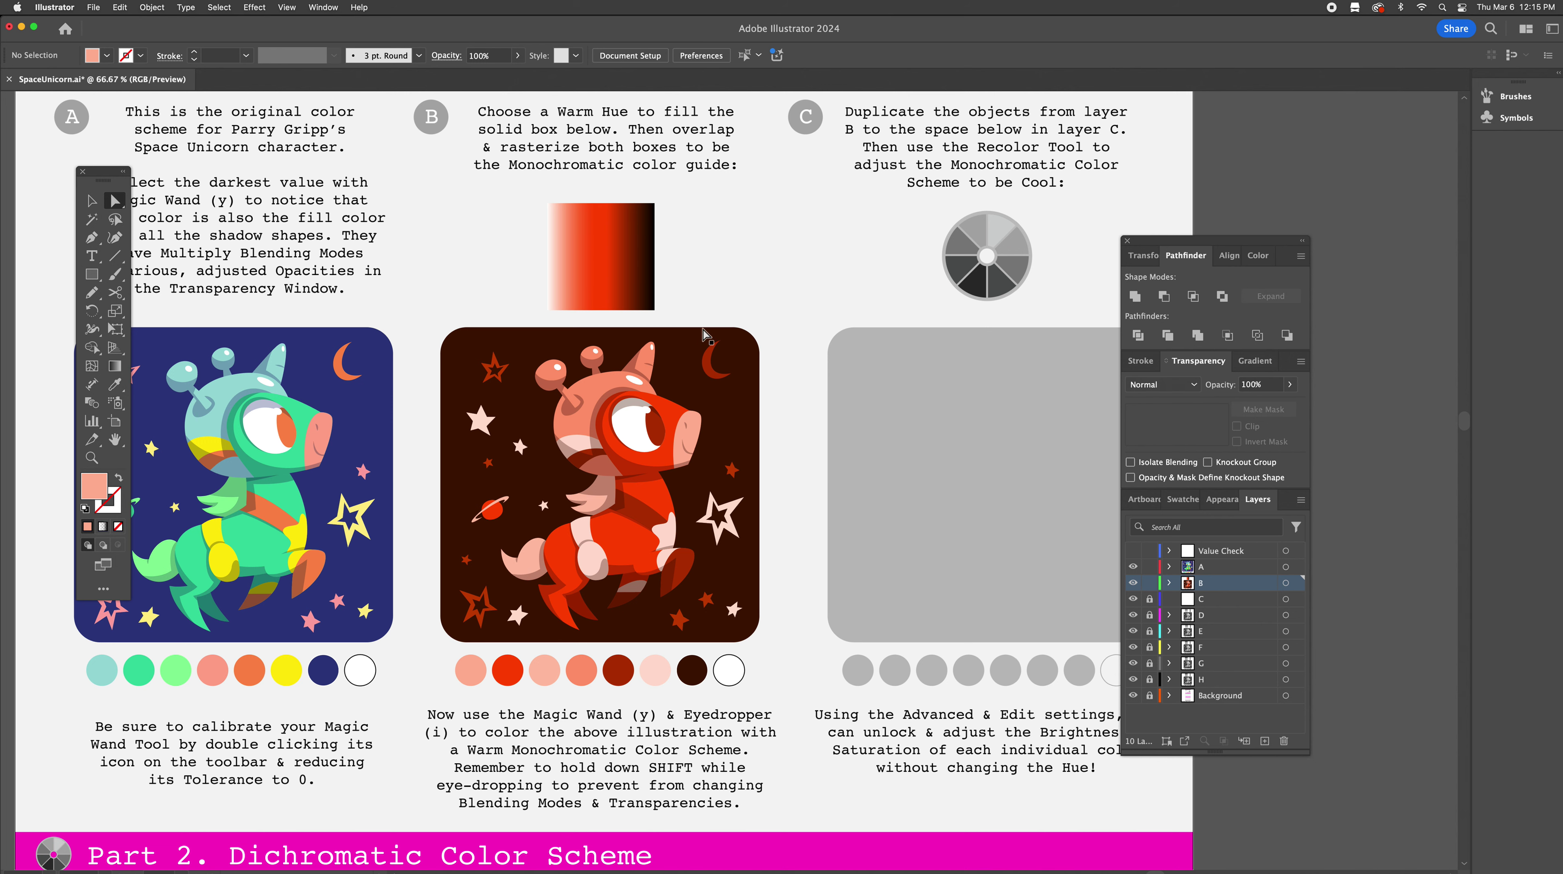
pyautogui.hscroll(5, 764, 289)
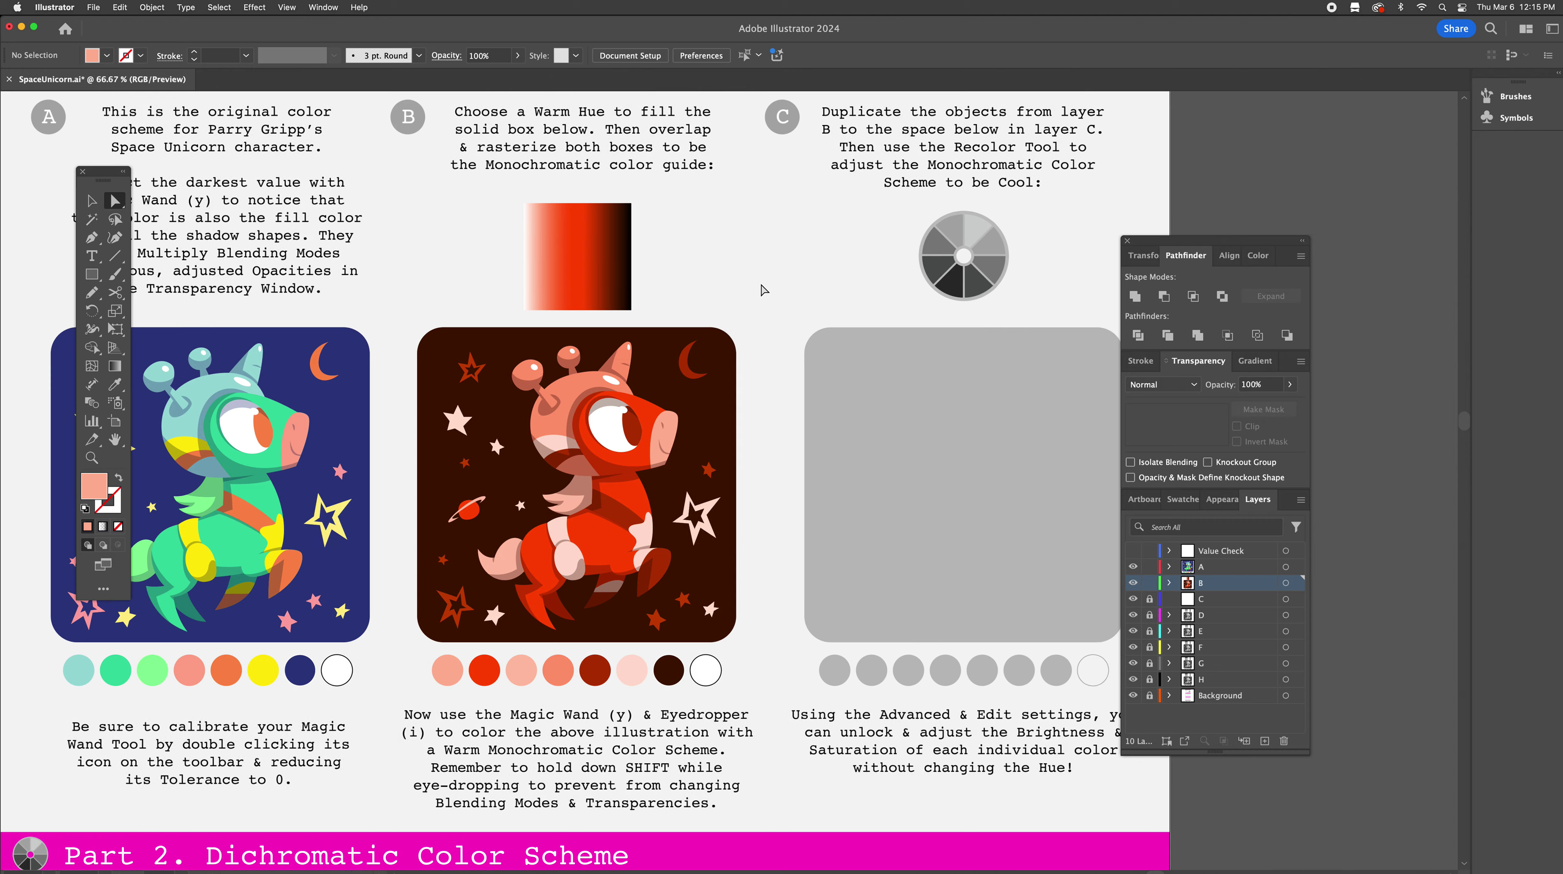
pyautogui.scroll(2, 764, 290)
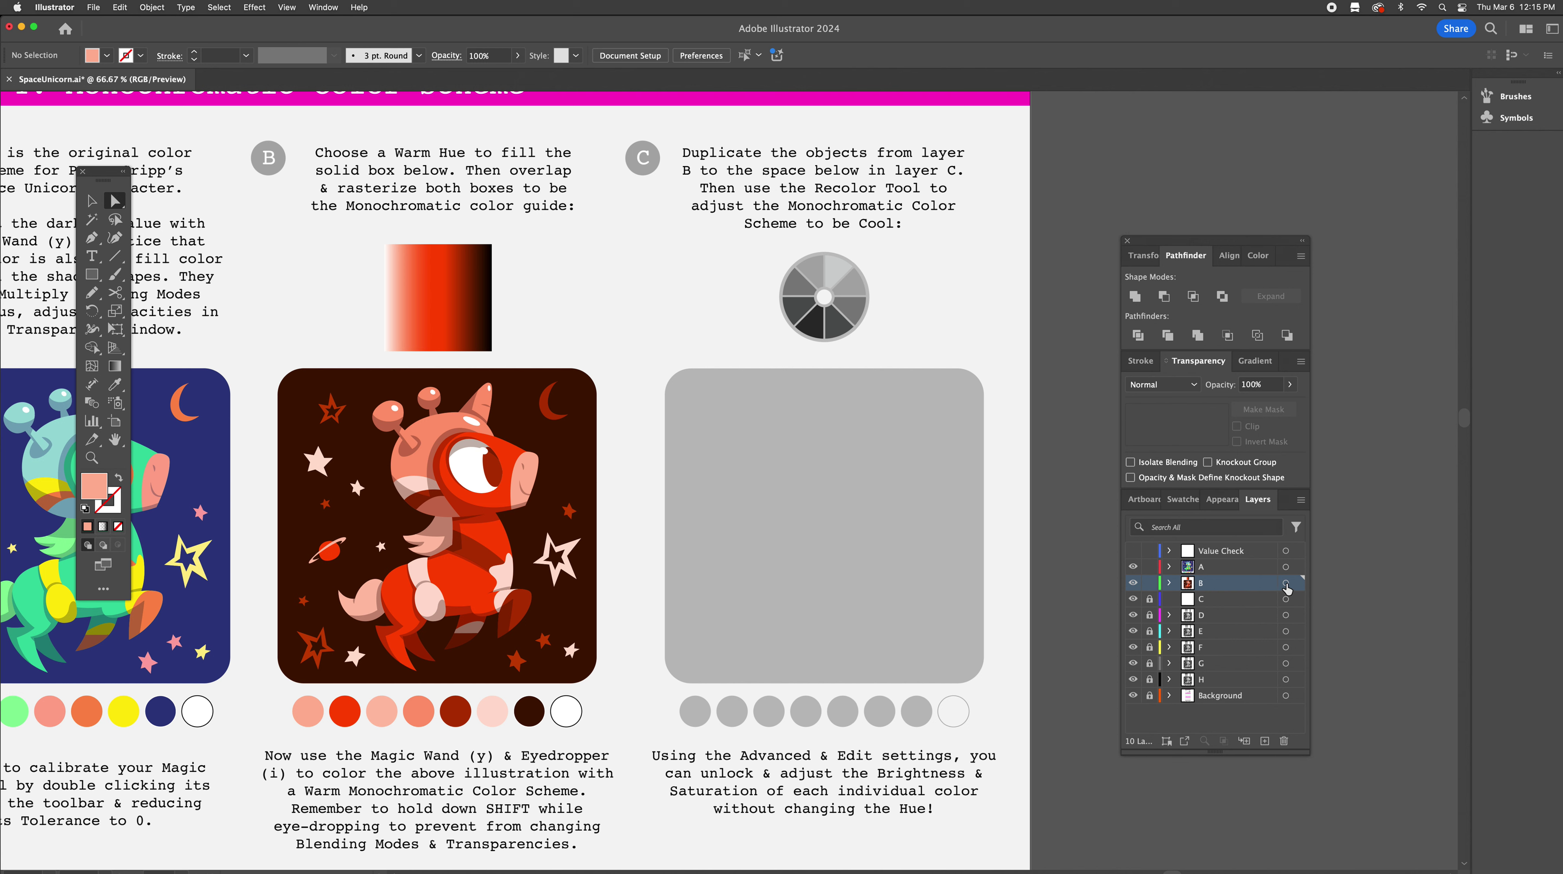
pyautogui.click(1286, 583)
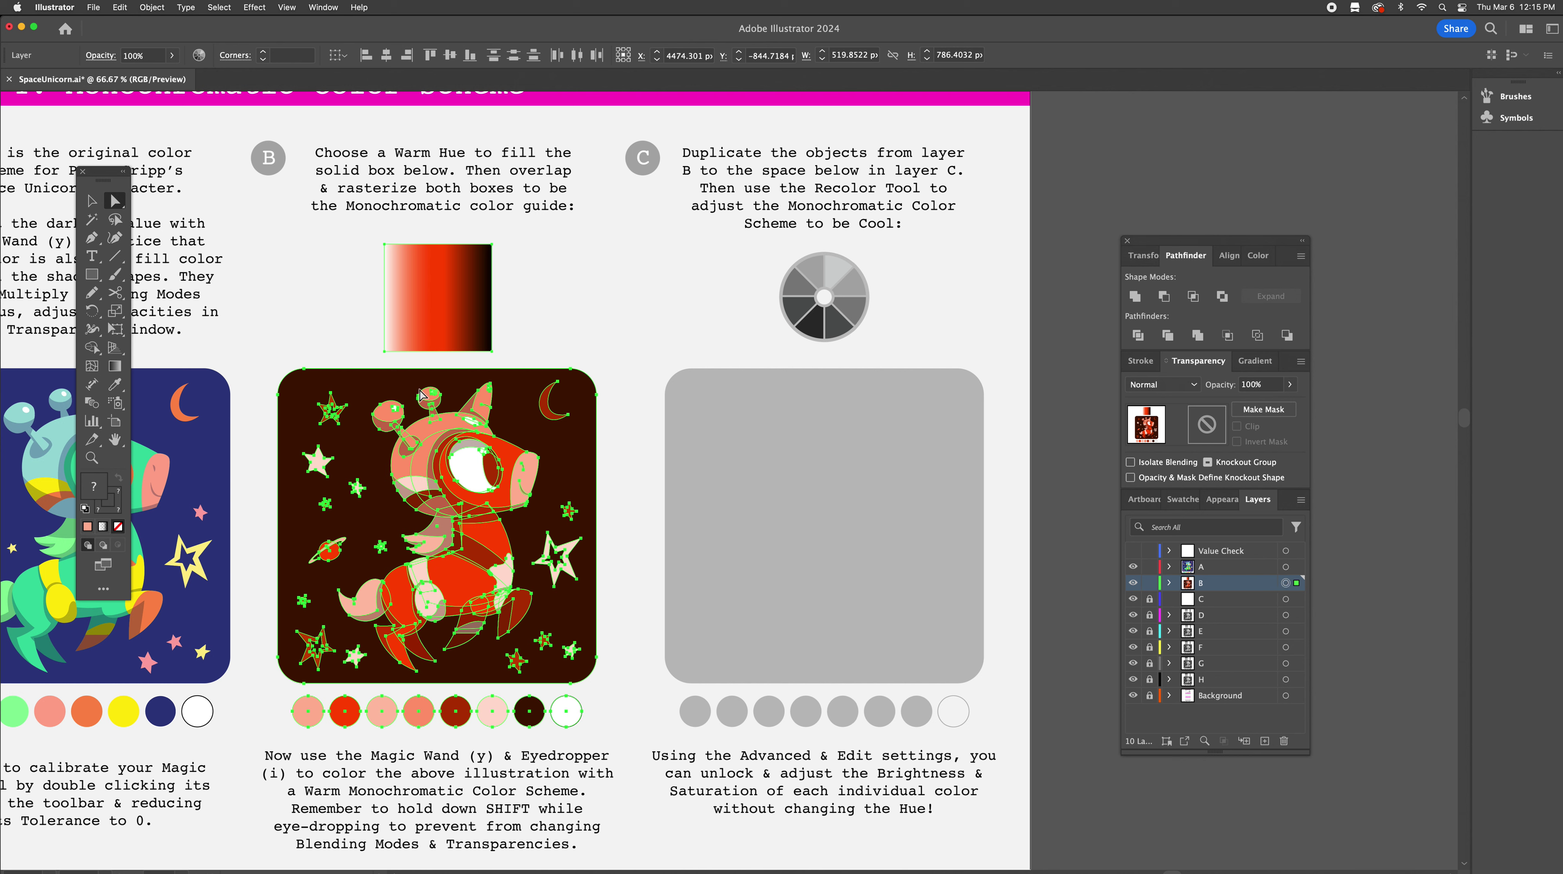
pyautogui.press('v')
pyautogui.keyDown('shift'); pyautogui.click(400, 326); pyautogui.keyUp('shift')
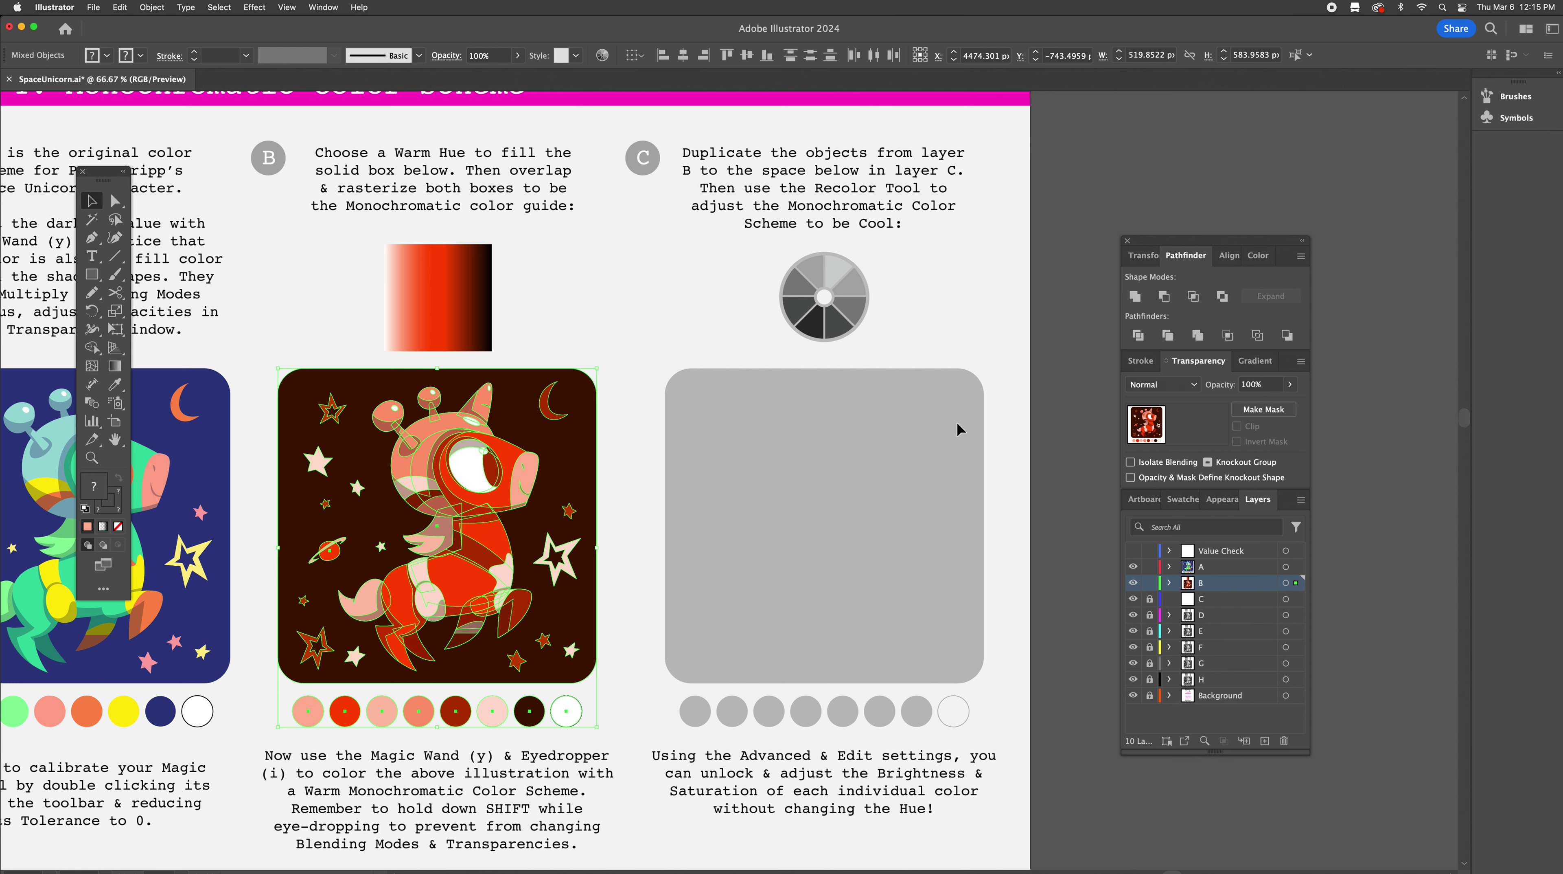
pyautogui.press('super+c')
# Unlock layer C and paste the copied artwork into it over the gray placeholder box and circles, then lock layer B
pyautogui.click(1149, 600)
pyautogui.click(1217, 603)
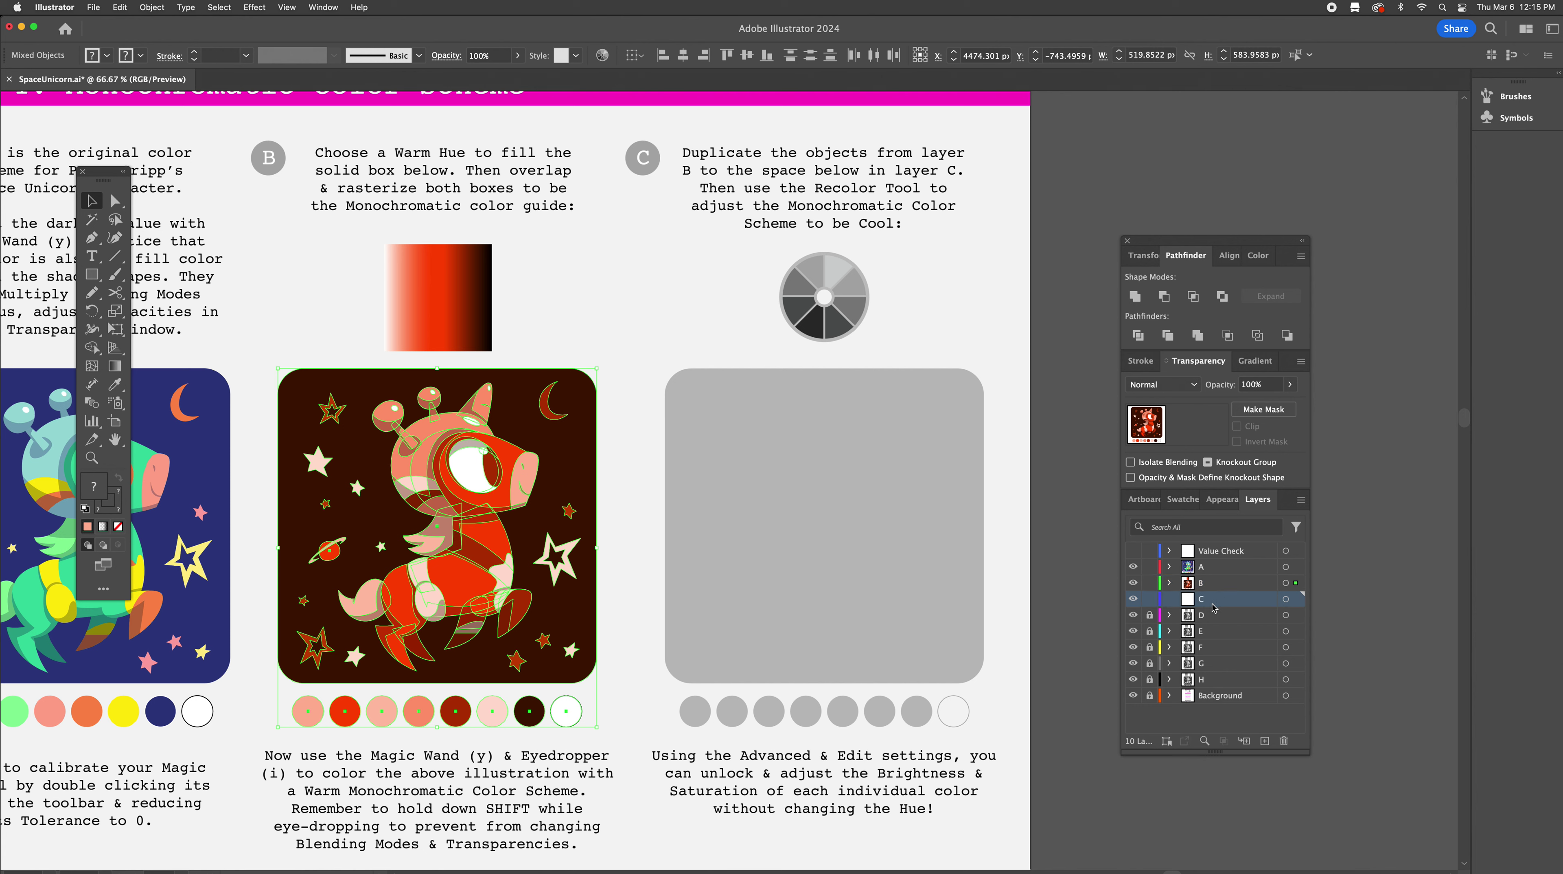
pyautogui.press('super')
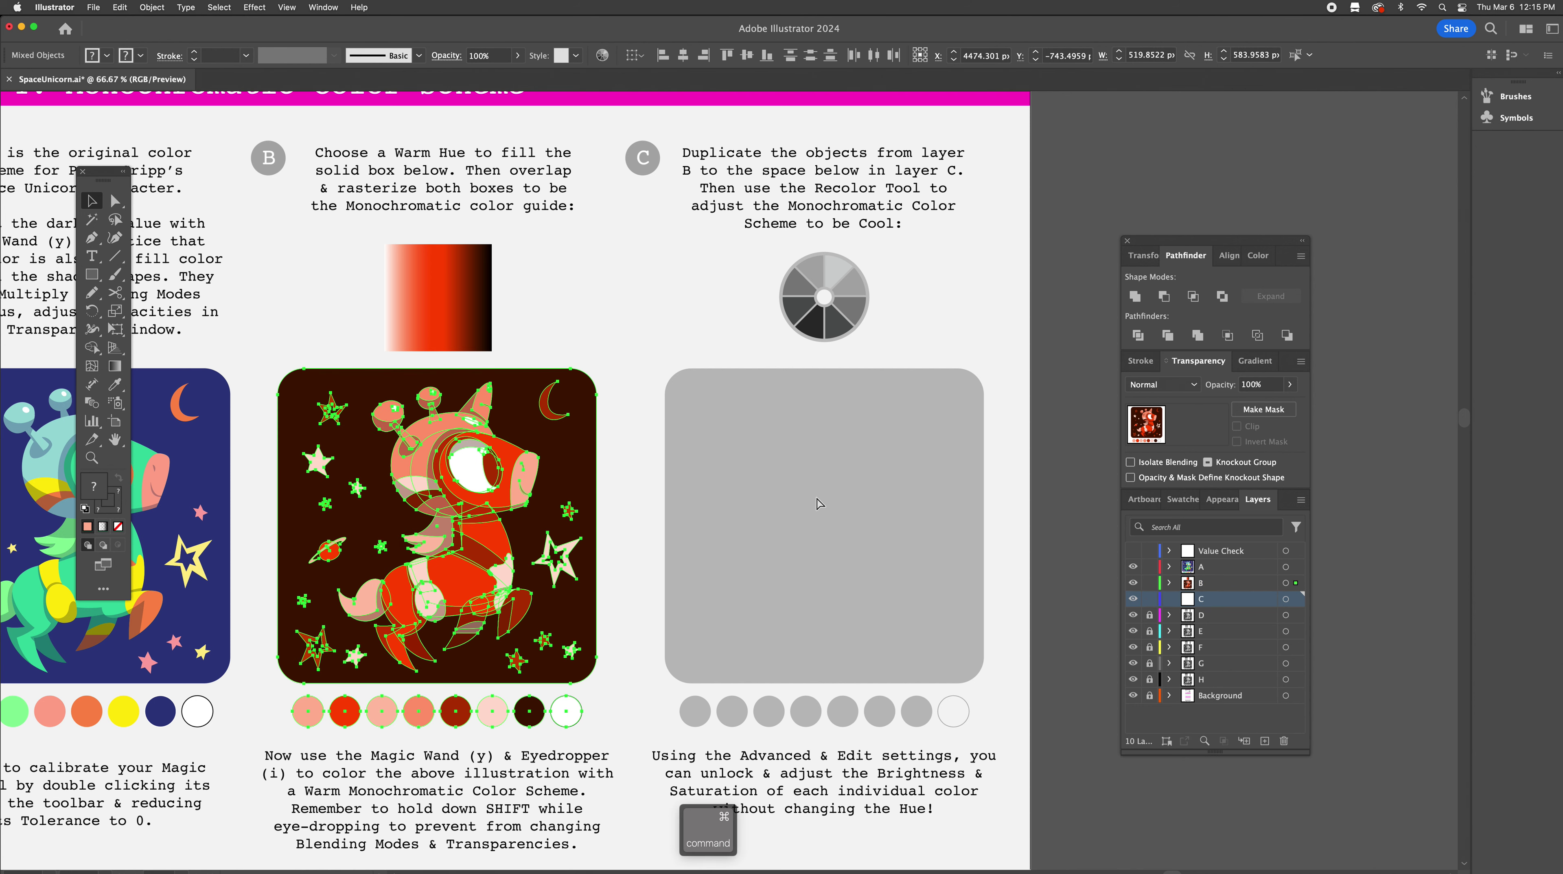
pyautogui.press('super+v')
pyautogui.moveTo(725, 459); pyautogui.dragTo(843, 518)
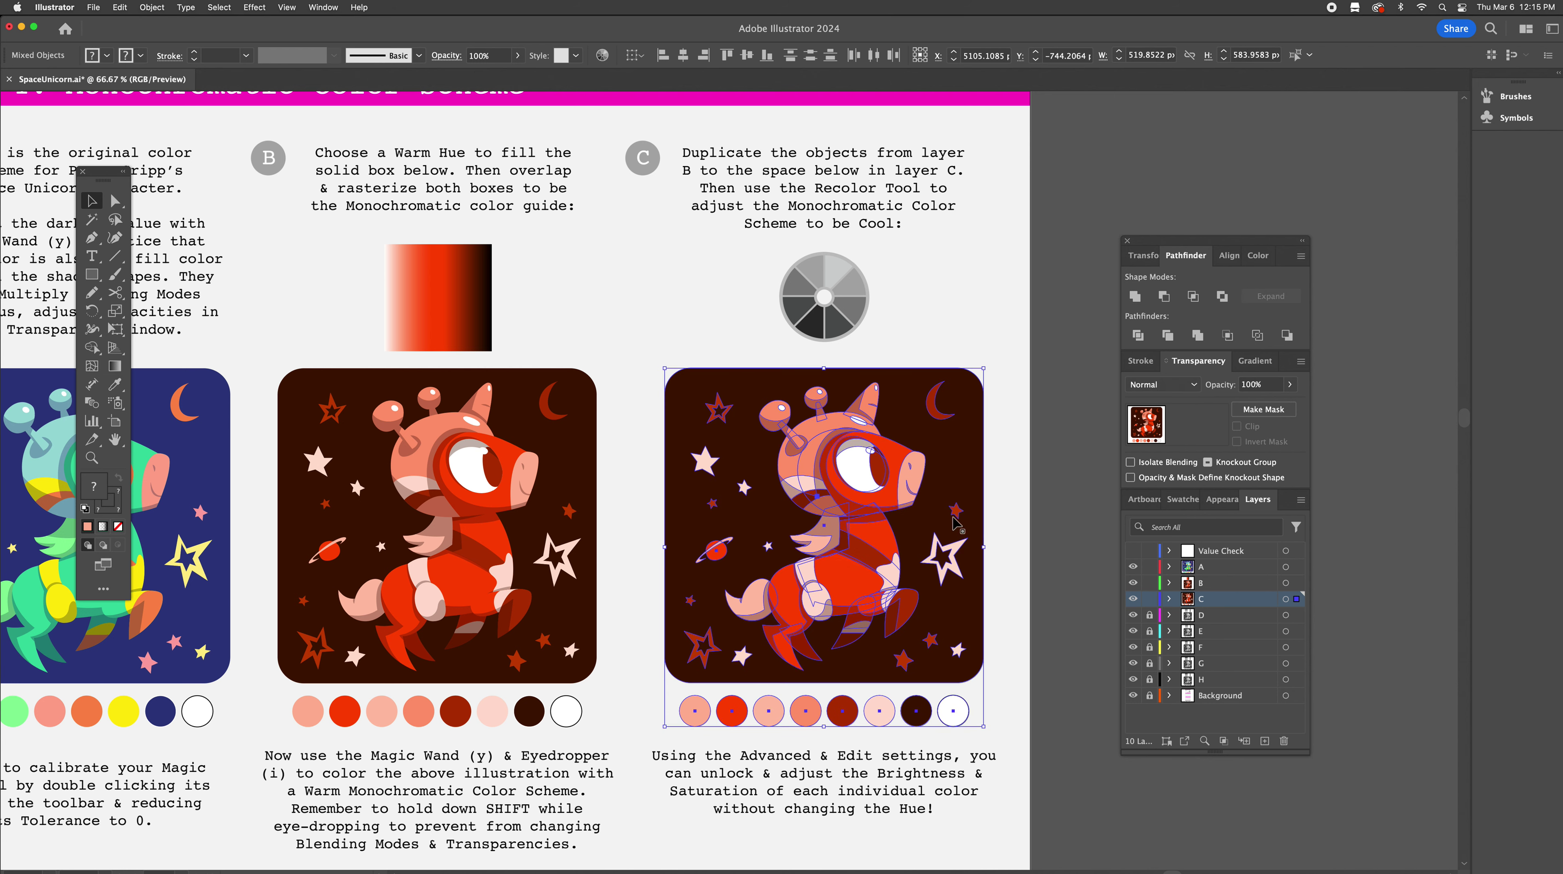
pyautogui.click(1149, 583)
# Shift all linked colors of section C's artwork to a blue hue of 200° in the advanced Recolor Artwork edit settings
pyautogui.hscroll(10, 967, 404)
pyautogui.scroll(-2, 967, 403)
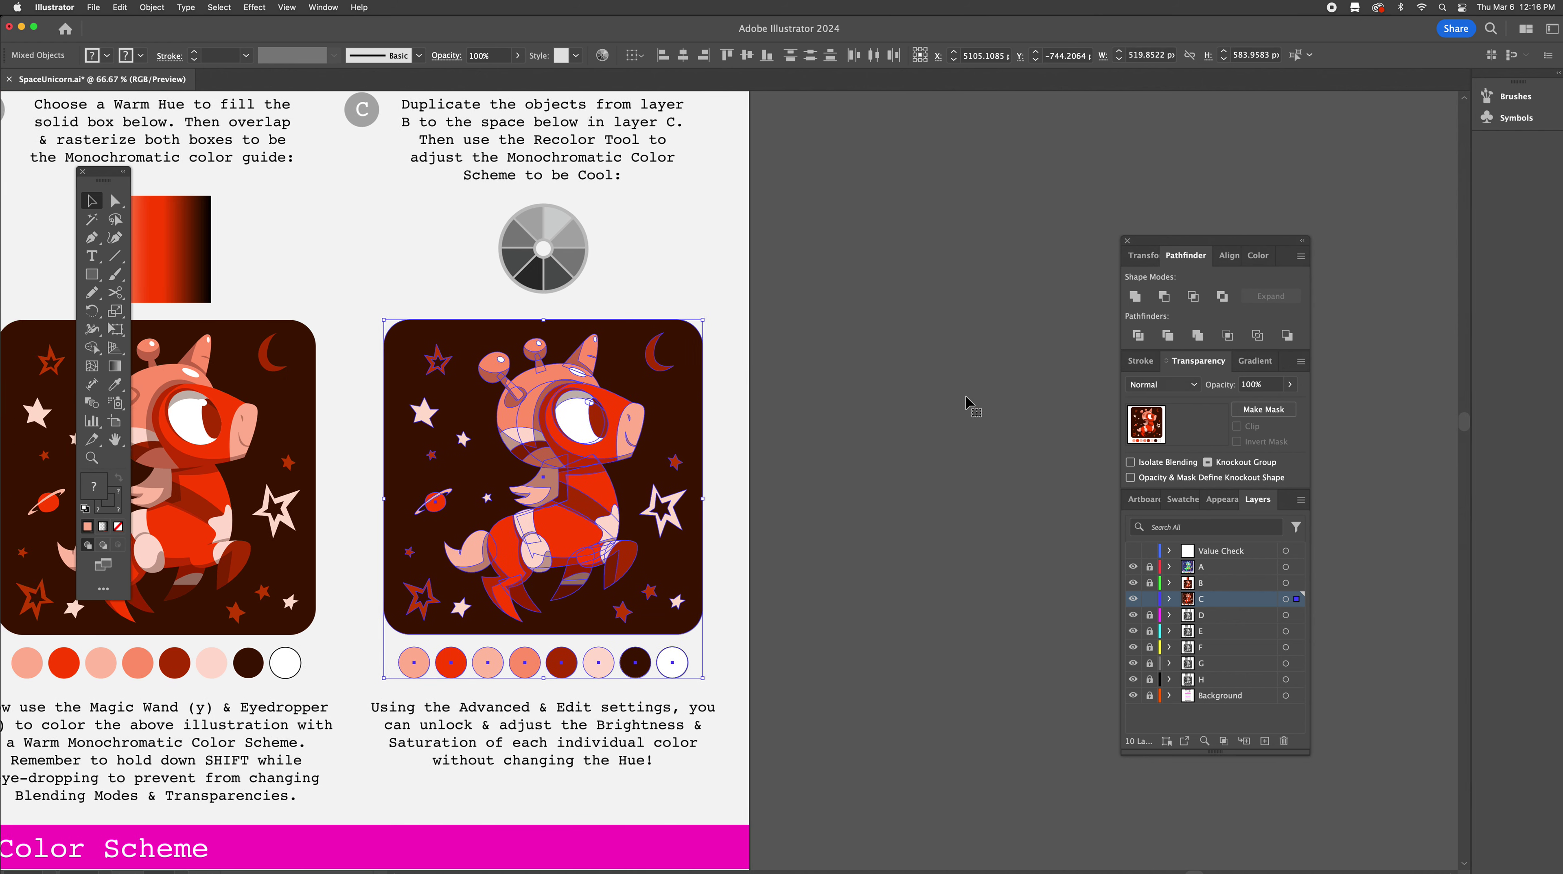
pyautogui.hscroll(4, 966, 398)
pyautogui.scroll(-3, 966, 398)
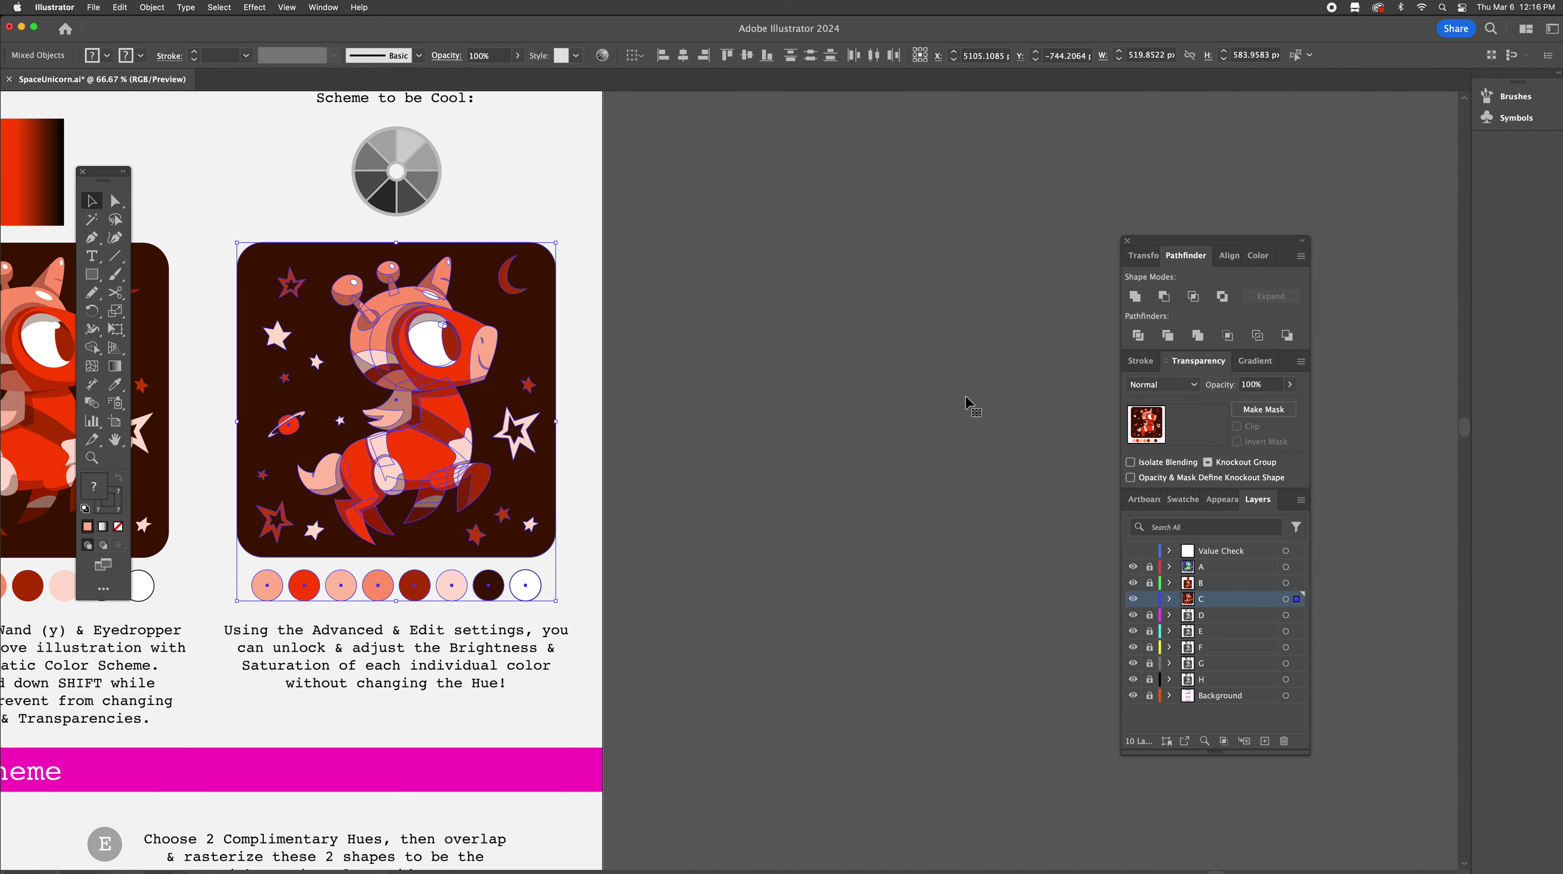
pyautogui.scroll(2, 966, 402)
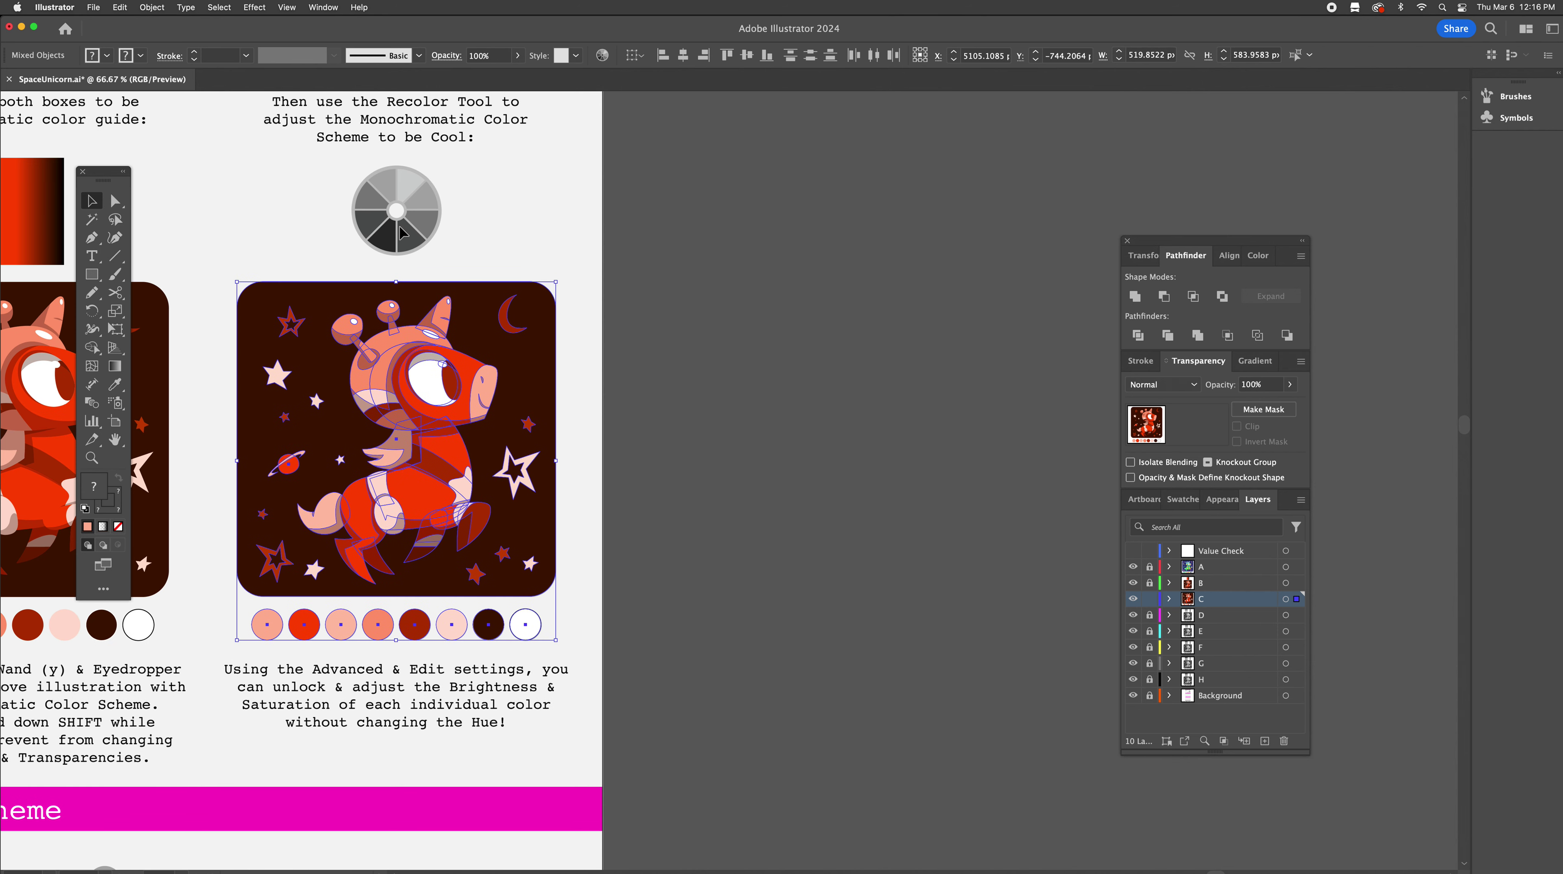
pyautogui.click(603, 55)
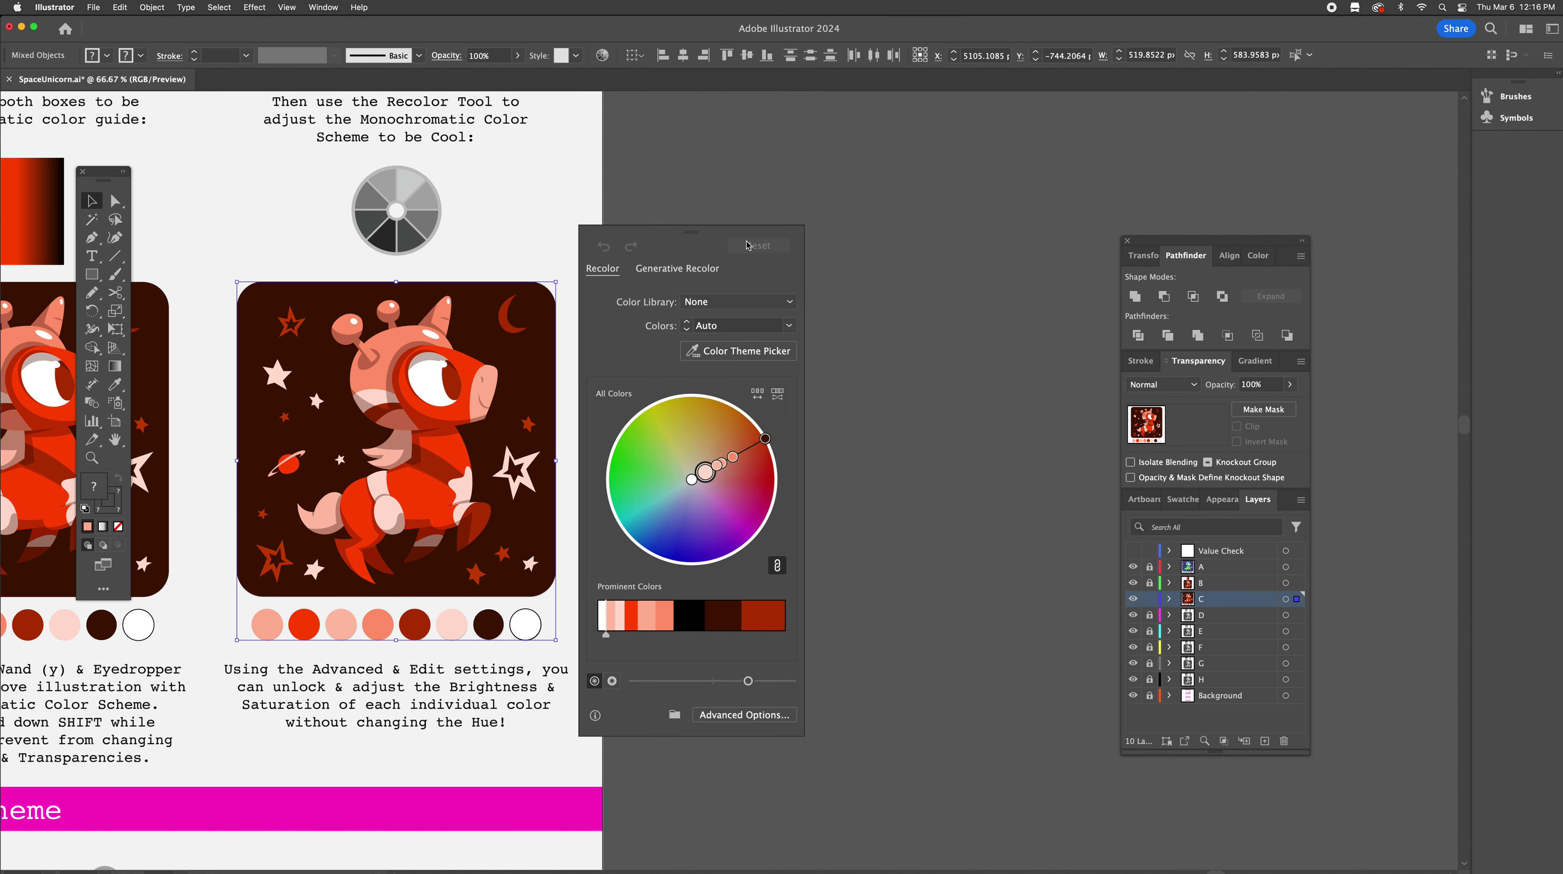
pyautogui.moveTo(695, 241); pyautogui.dragTo(762, 217)
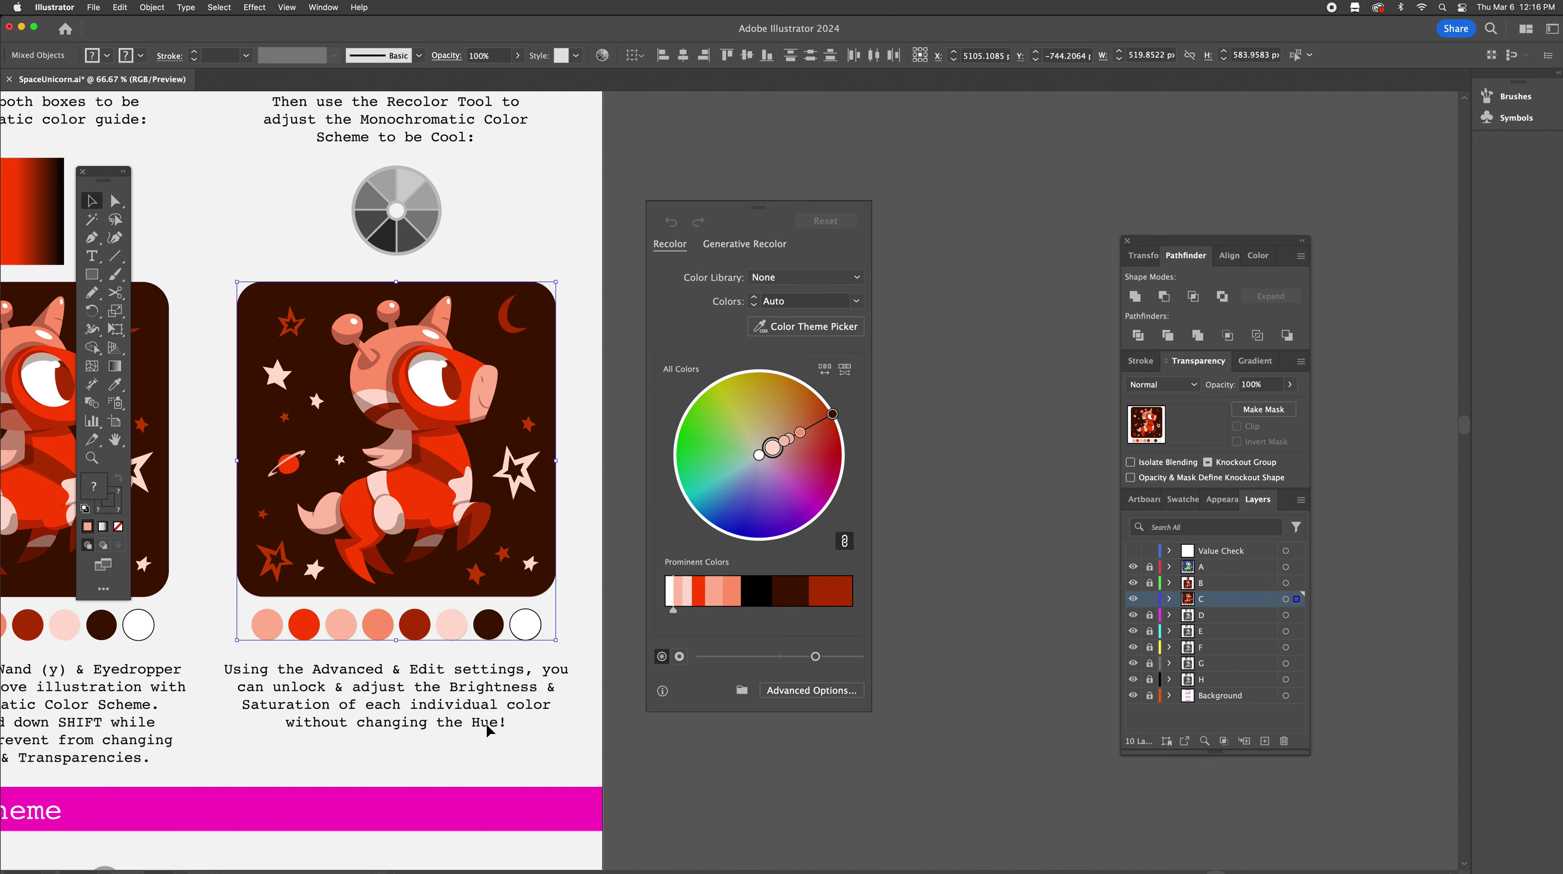
pyautogui.click(805, 696)
pyautogui.moveTo(1157, 125); pyautogui.dragTo(765, 148)
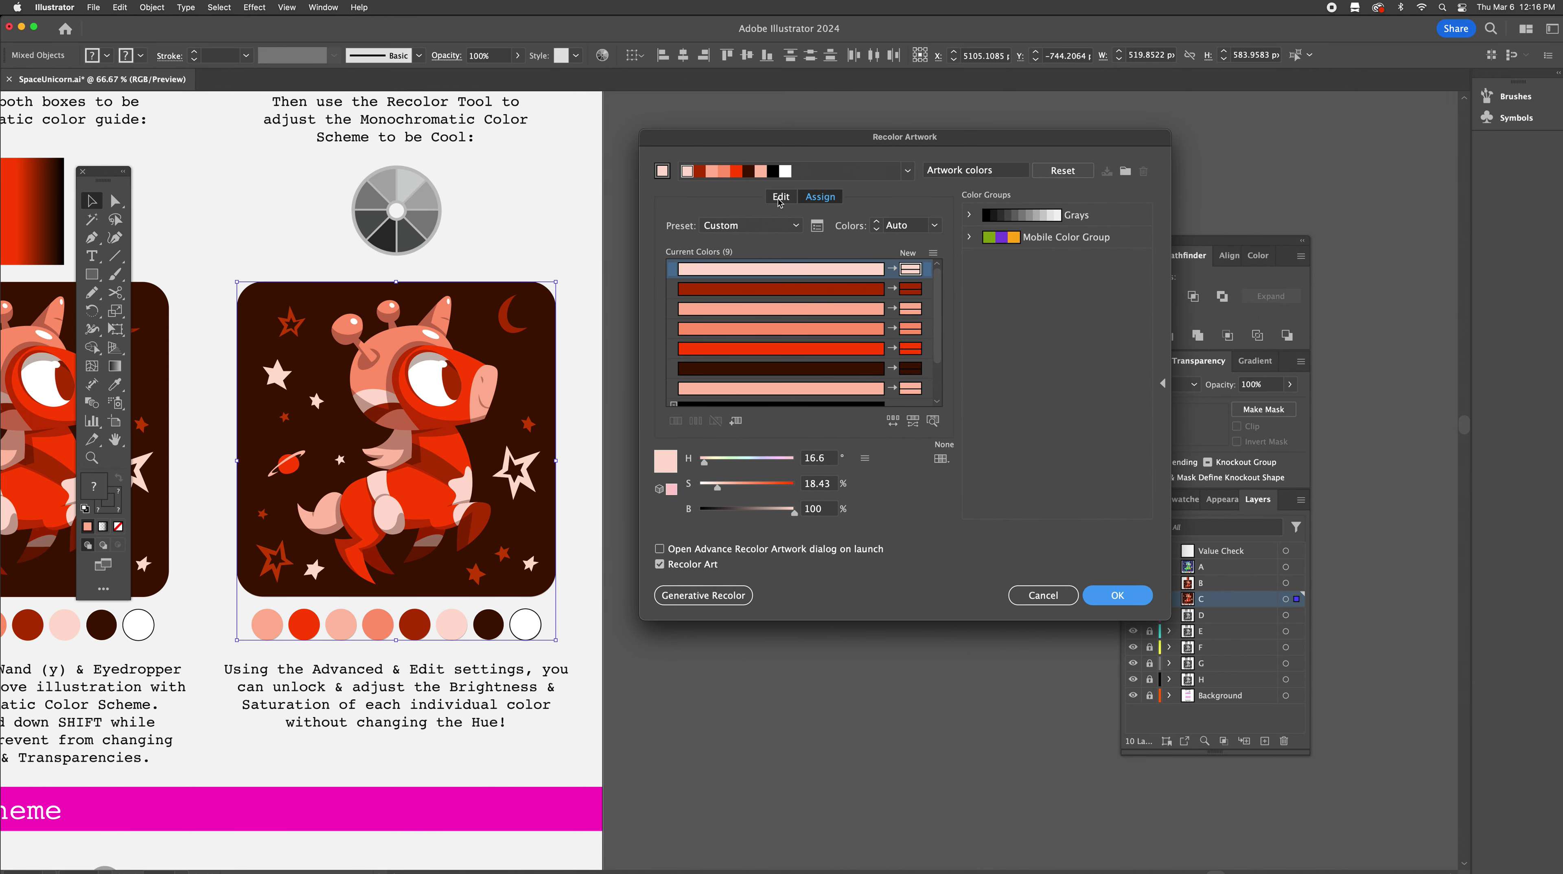
pyautogui.click(780, 198)
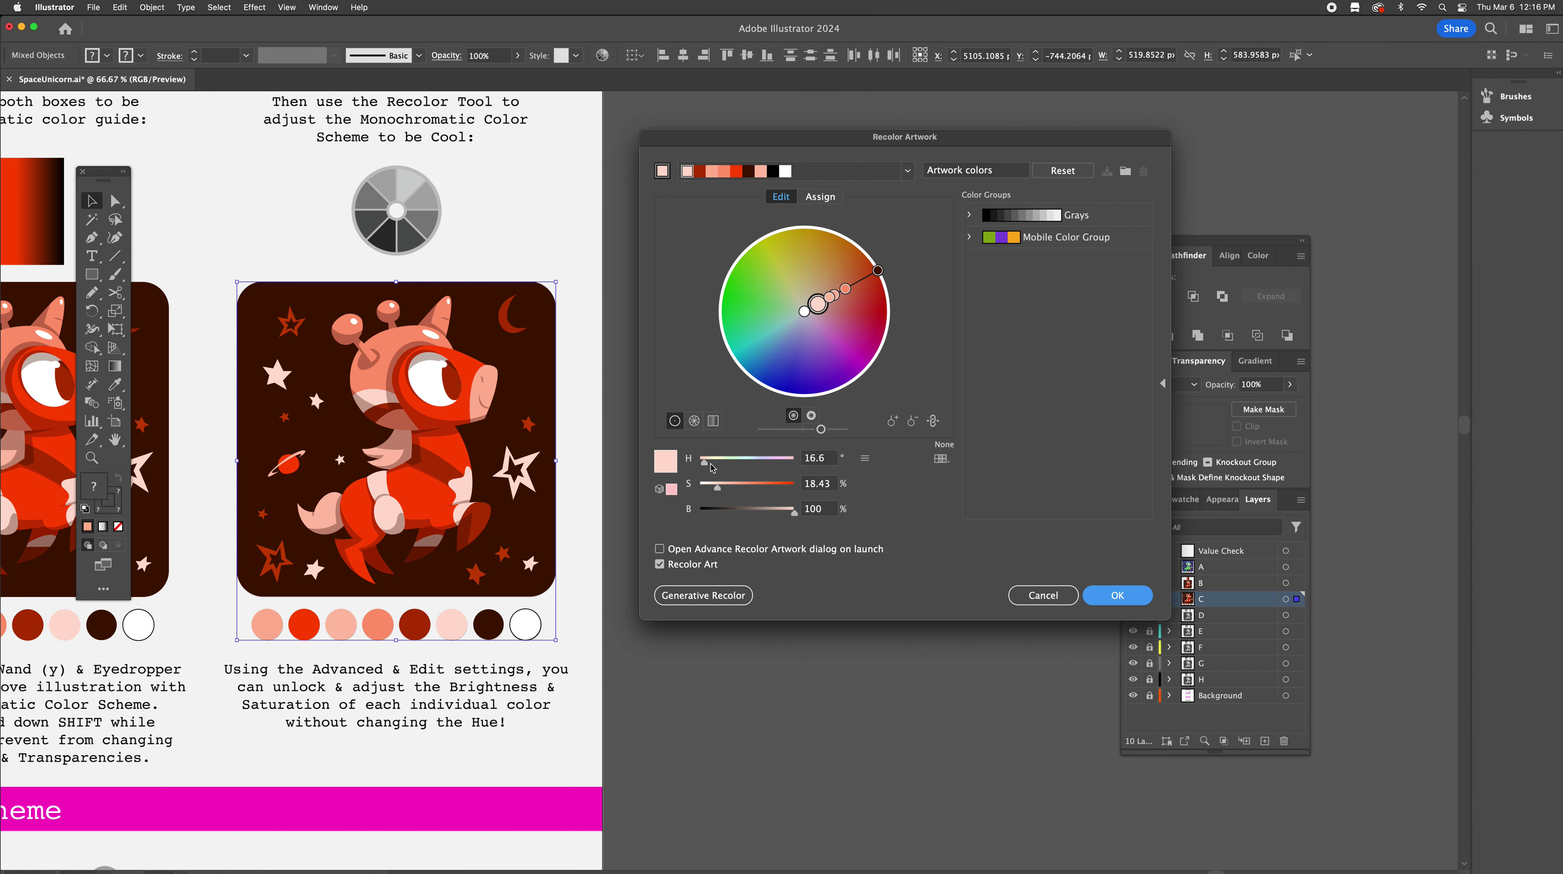
pyautogui.moveTo(705, 463); pyautogui.dragTo(752, 466)
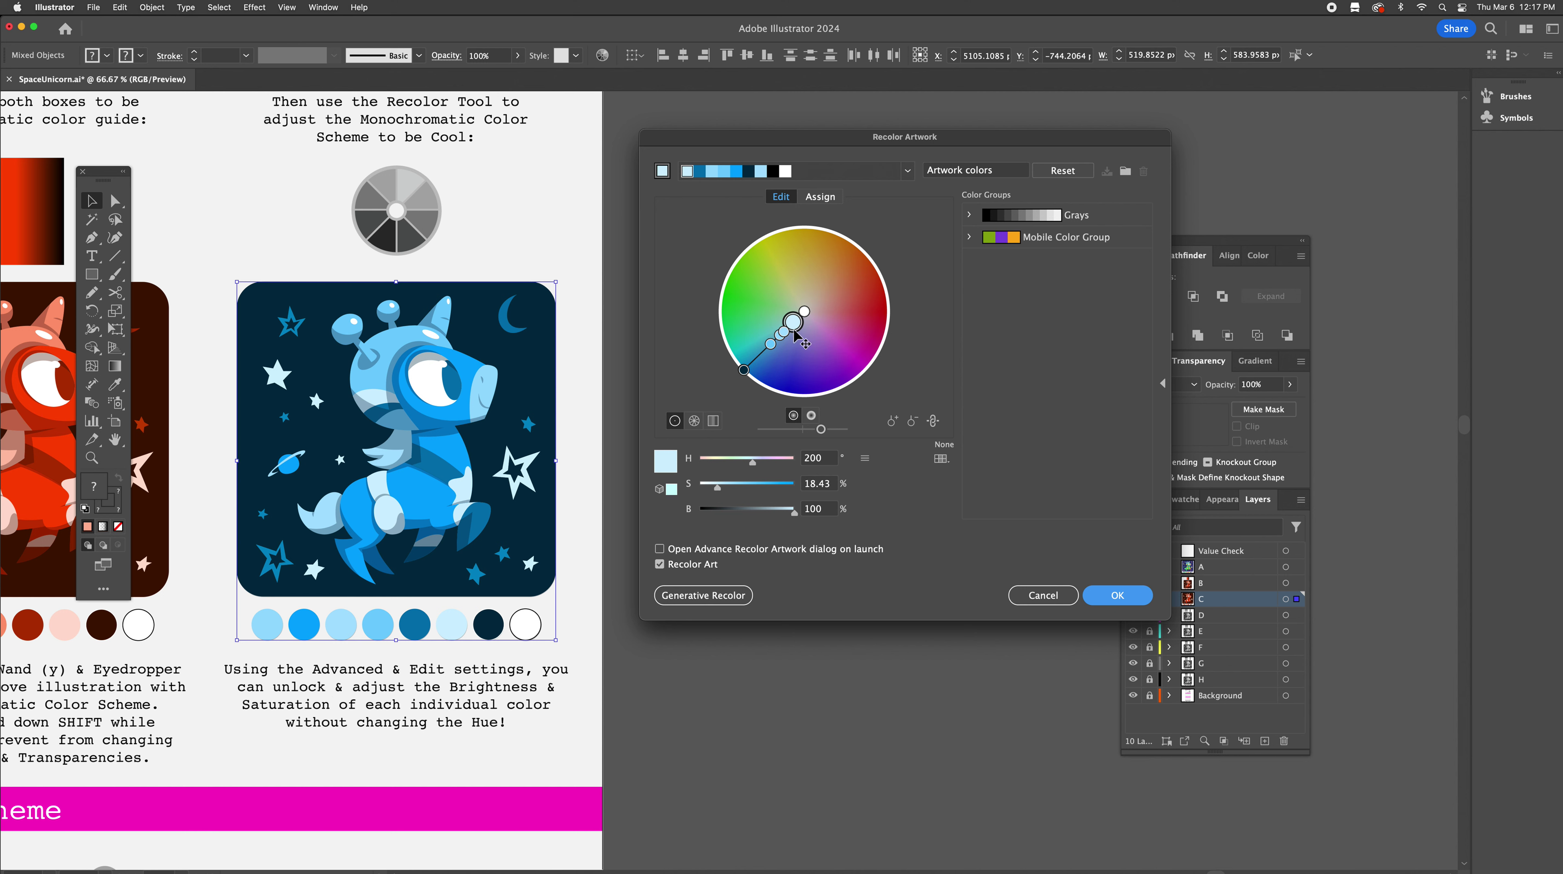
# Unlink the harmony colors and change the palest blue to 37% saturation and 64% brightness
pyautogui.click(933, 421)
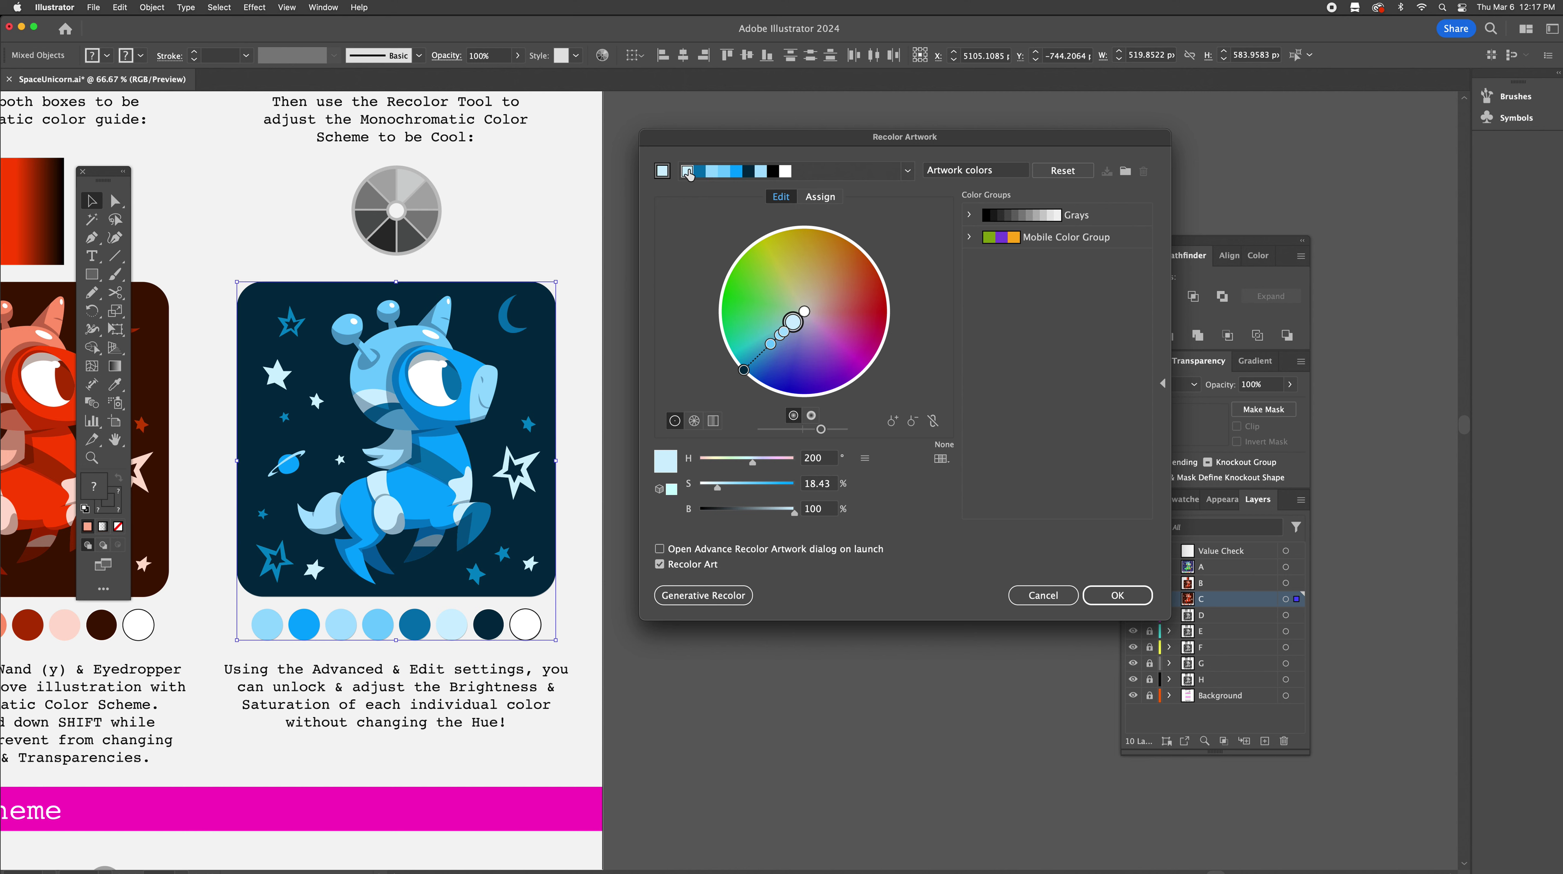
pyautogui.moveTo(720, 491)
pyautogui.mouseDown()
pyautogui.moveTo(797, 516)
pyautogui.moveTo(770, 513)
pyautogui.mouseUp()
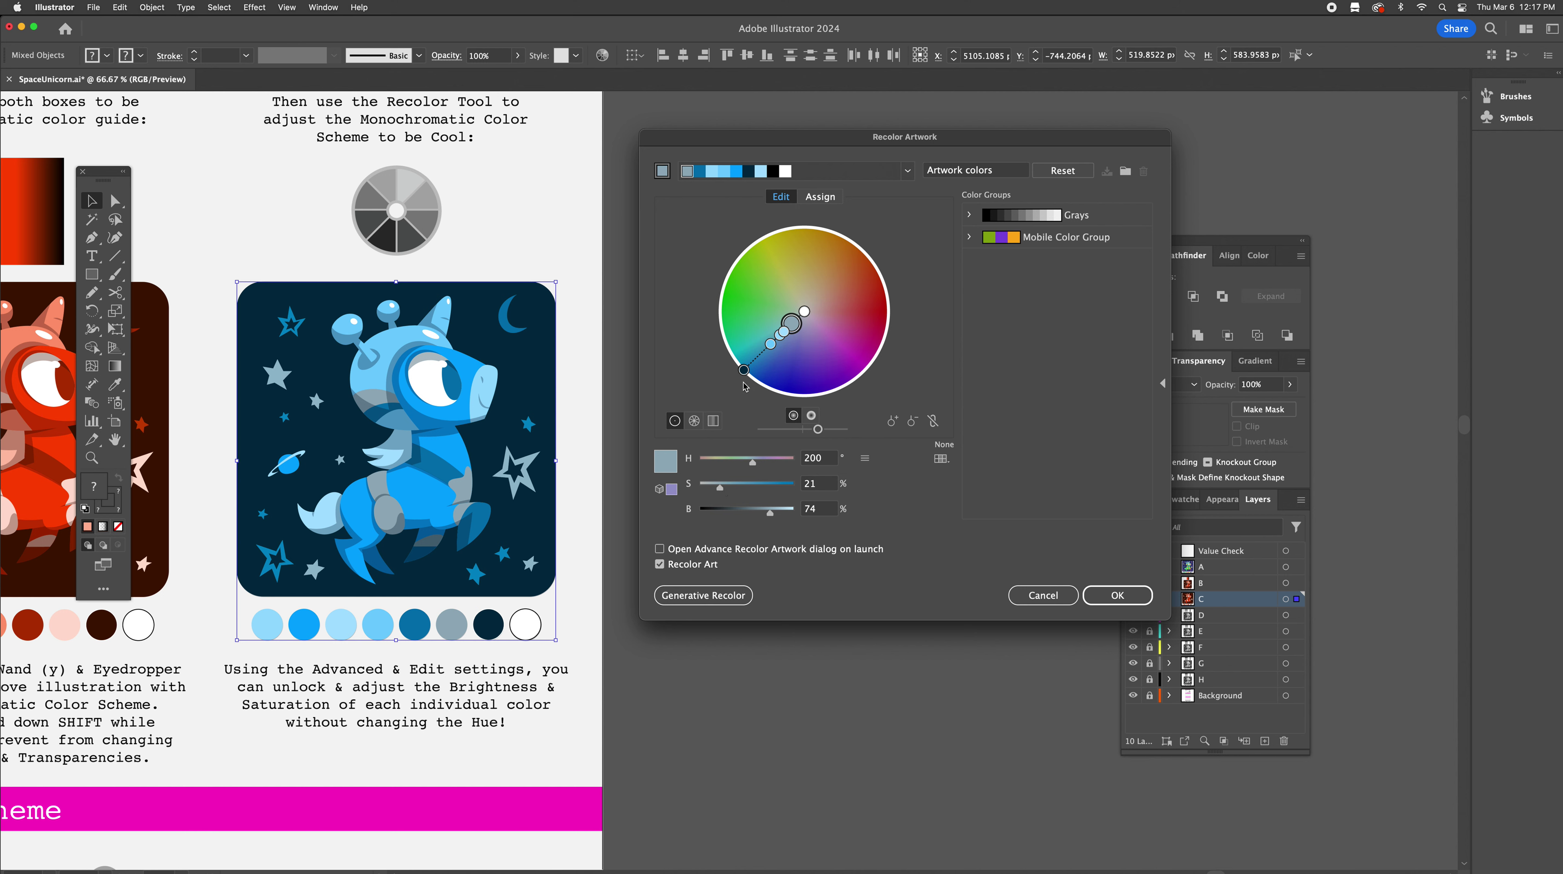
pyautogui.moveTo(770, 515); pyautogui.dragTo(757, 515)
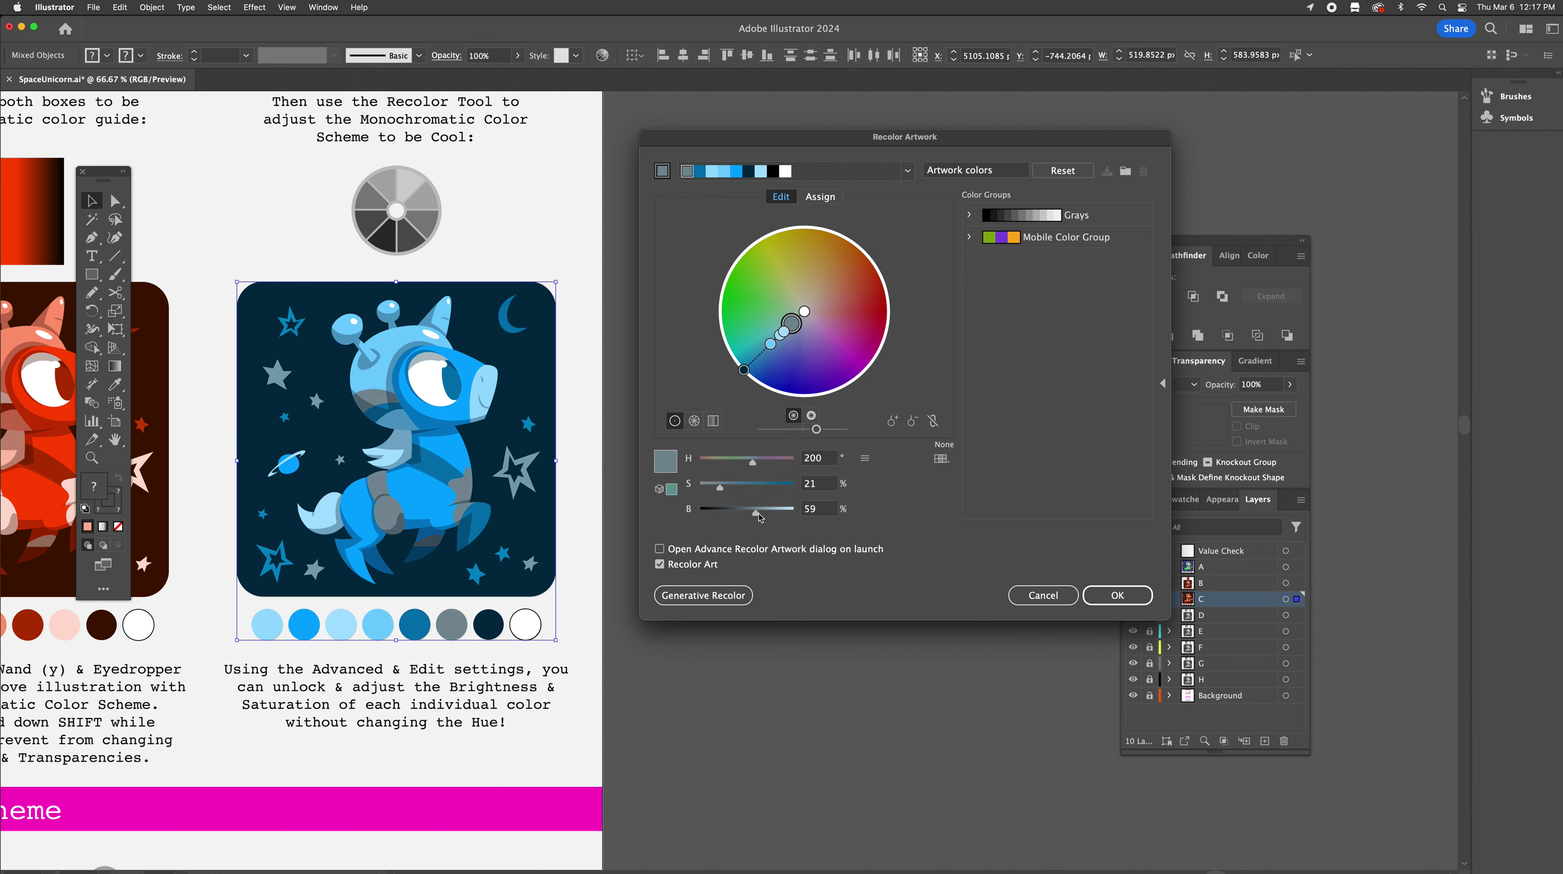
pyautogui.moveTo(764, 518)
pyautogui.mouseDown()
pyautogui.moveTo(726, 491)
pyautogui.moveTo(767, 518)
pyautogui.mouseUp()
pyautogui.moveTo(763, 511); pyautogui.dragTo(760, 514)
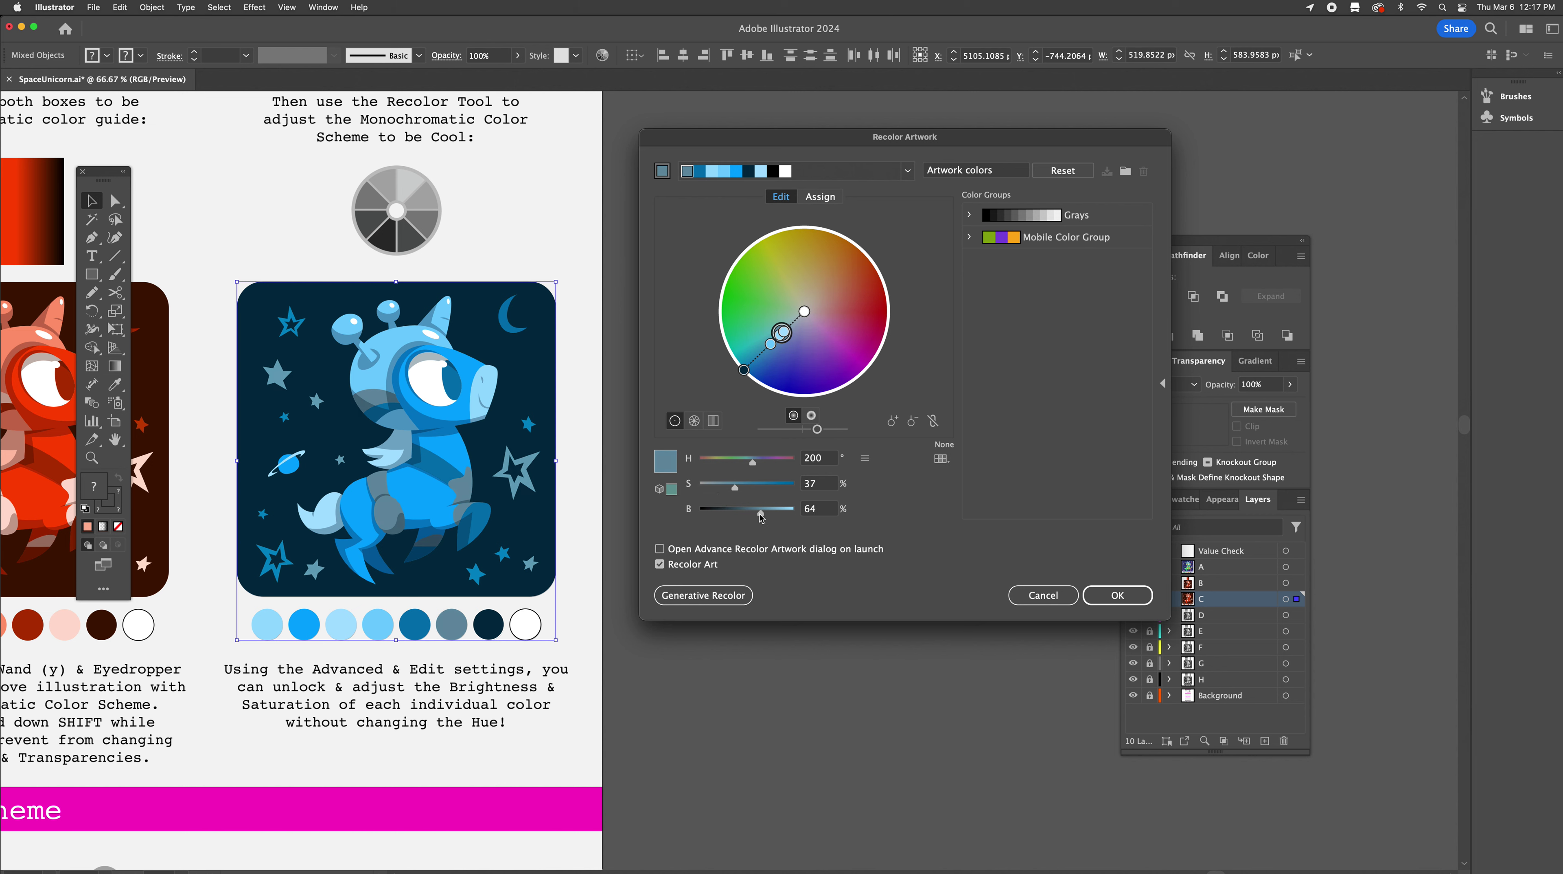
# Darken the second artwork color, the deep blue, to 57% brightness and set the light muzzle blue's saturation to 25%
pyautogui.click(699, 174)
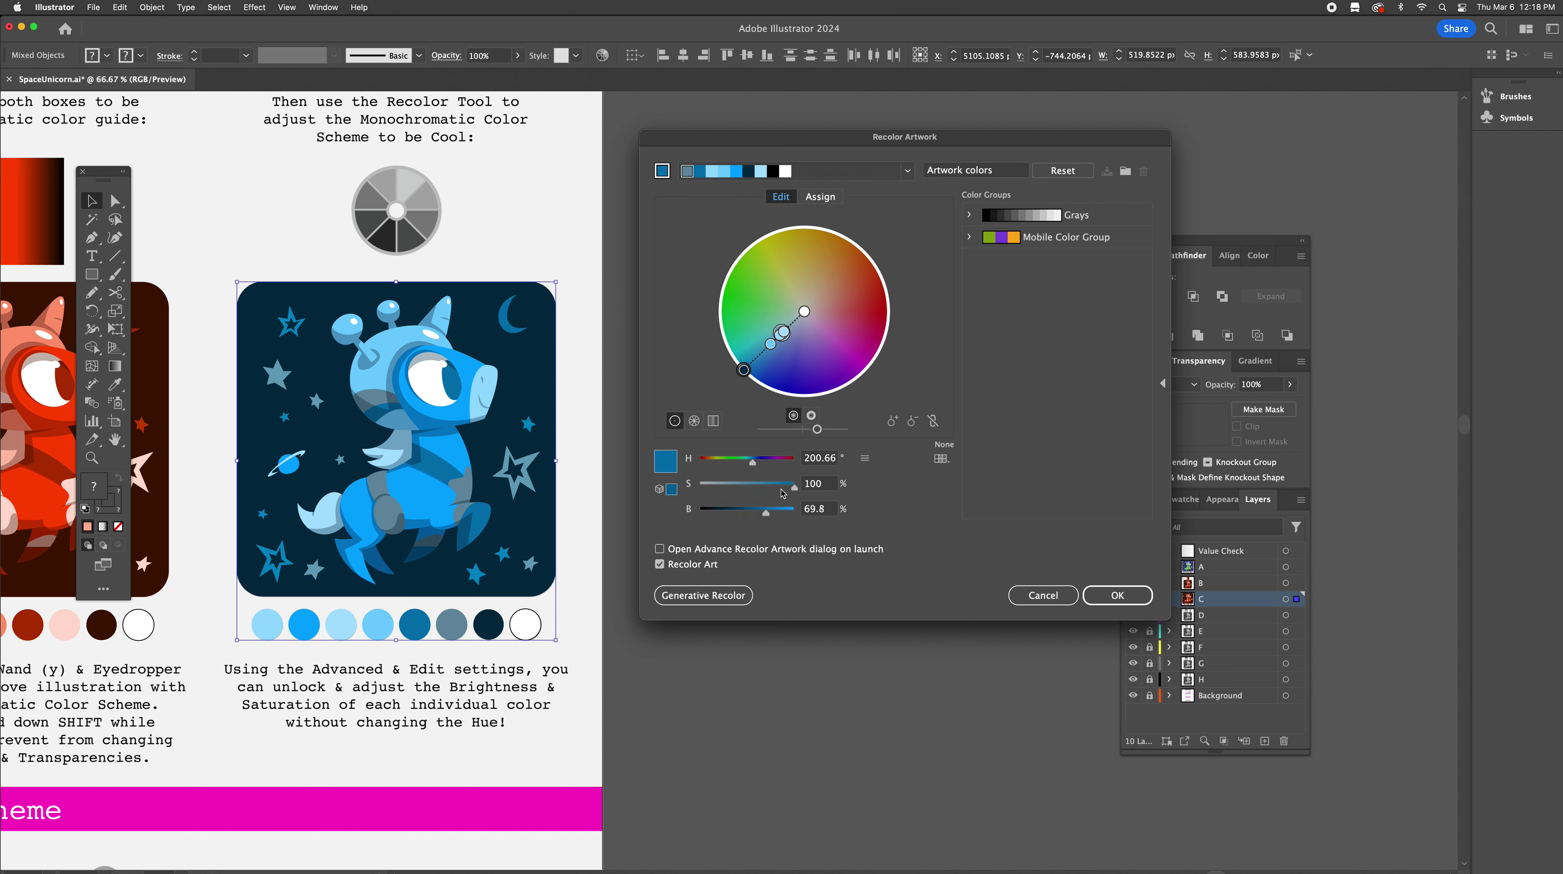
pyautogui.moveTo(766, 513); pyautogui.dragTo(757, 516)
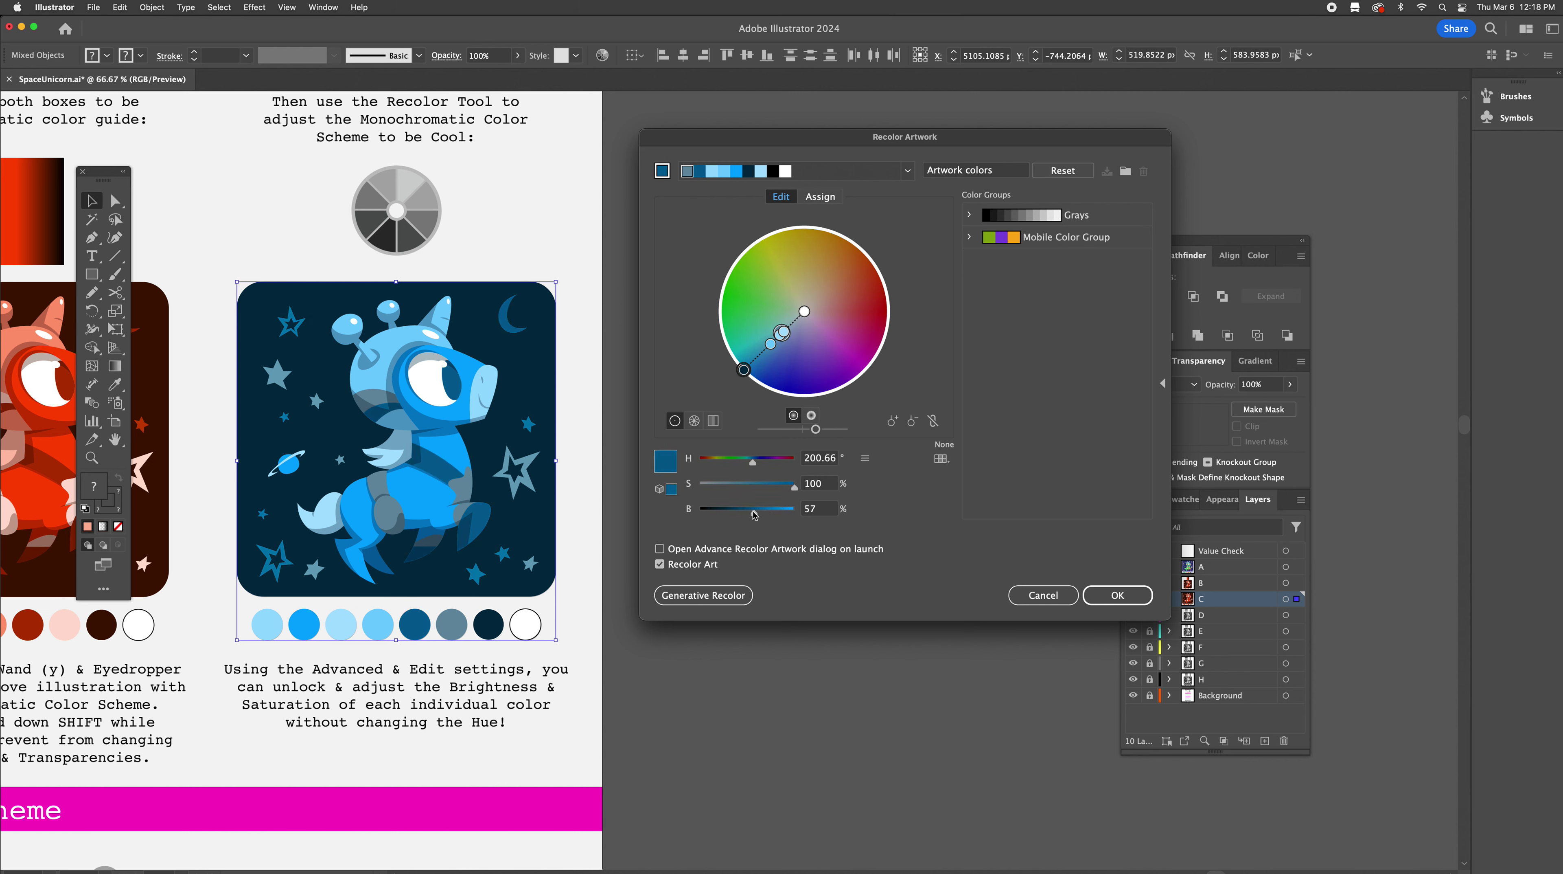
pyautogui.moveTo(757, 515); pyautogui.dragTo(800, 492)
pyautogui.click(711, 174)
pyautogui.moveTo(745, 491); pyautogui.dragTo(726, 492)
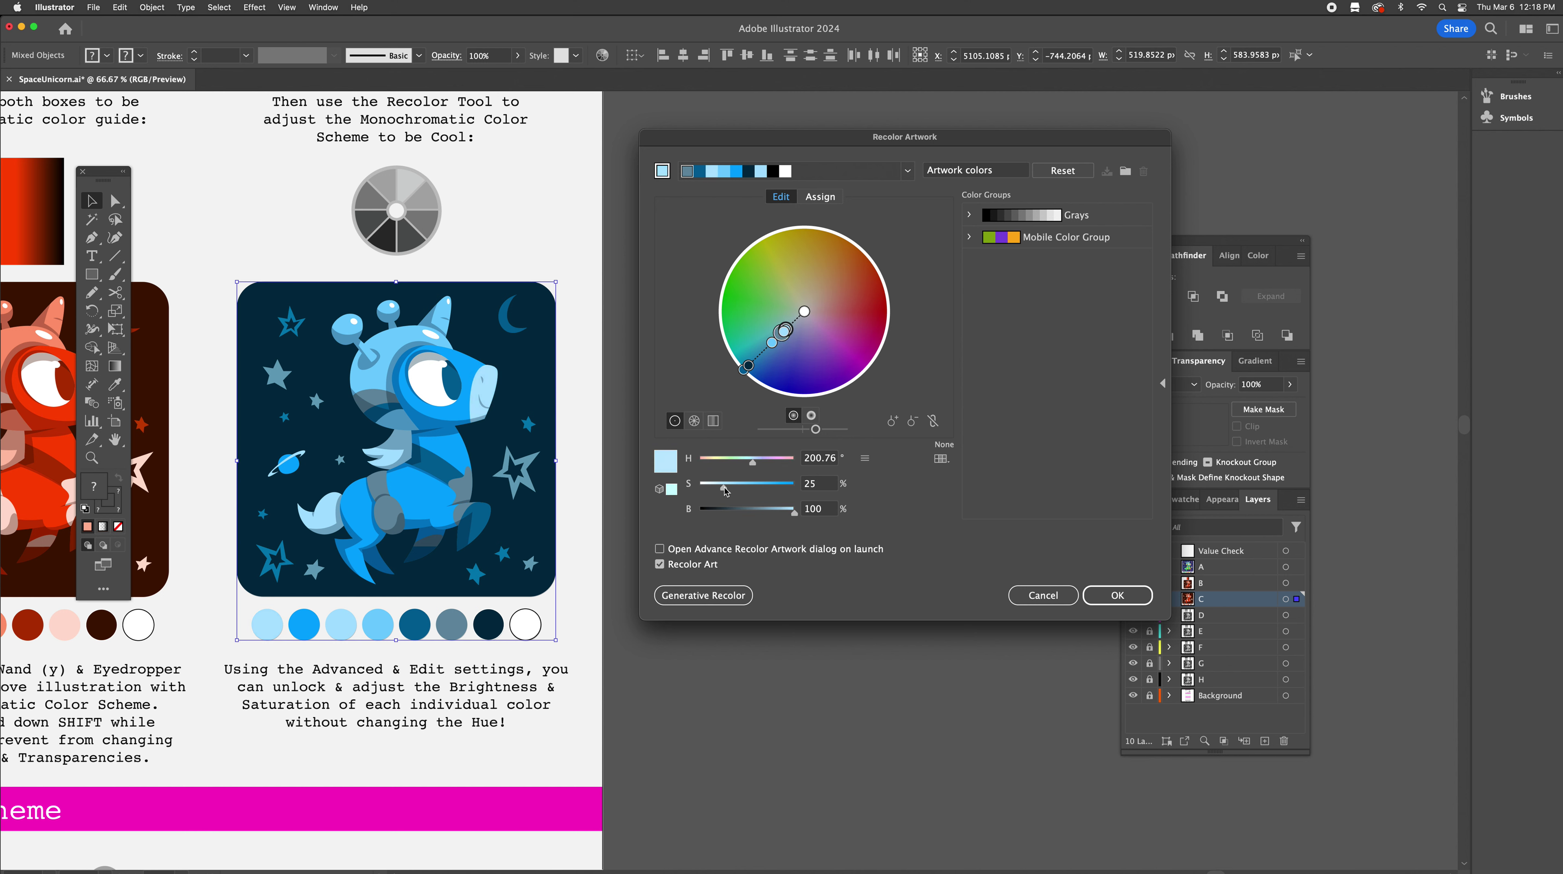
# Mute the helmet and antennae blue by reducing its saturation and brightness, then apply the recoloring and deselect the artwork
pyautogui.click(725, 171)
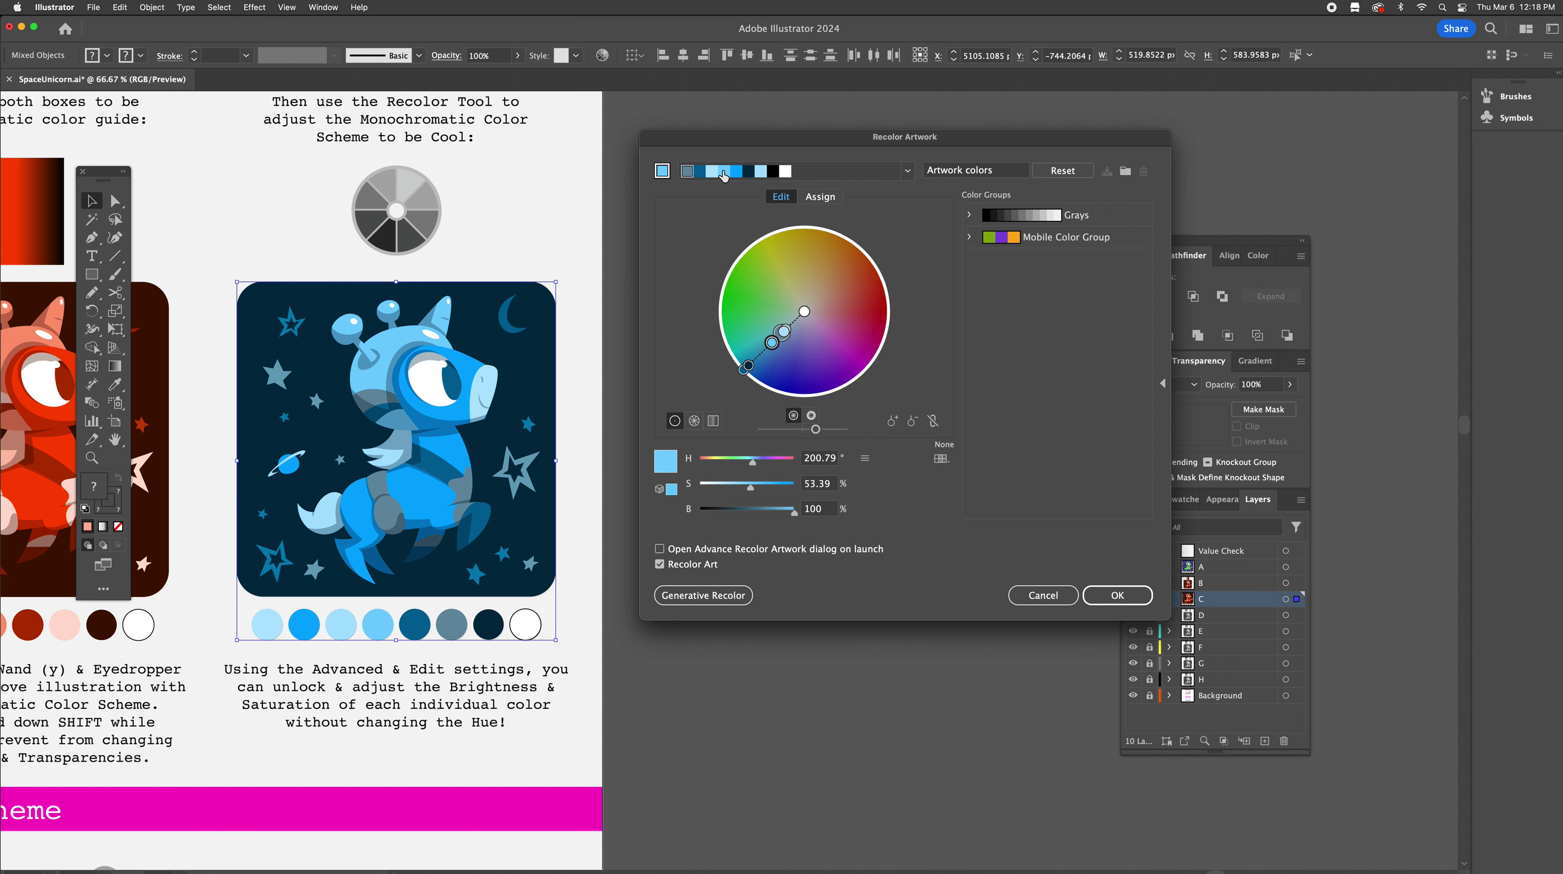
pyautogui.moveTo(751, 488)
pyautogui.mouseDown()
pyautogui.moveTo(794, 515)
pyautogui.moveTo(730, 491)
pyautogui.mouseUp()
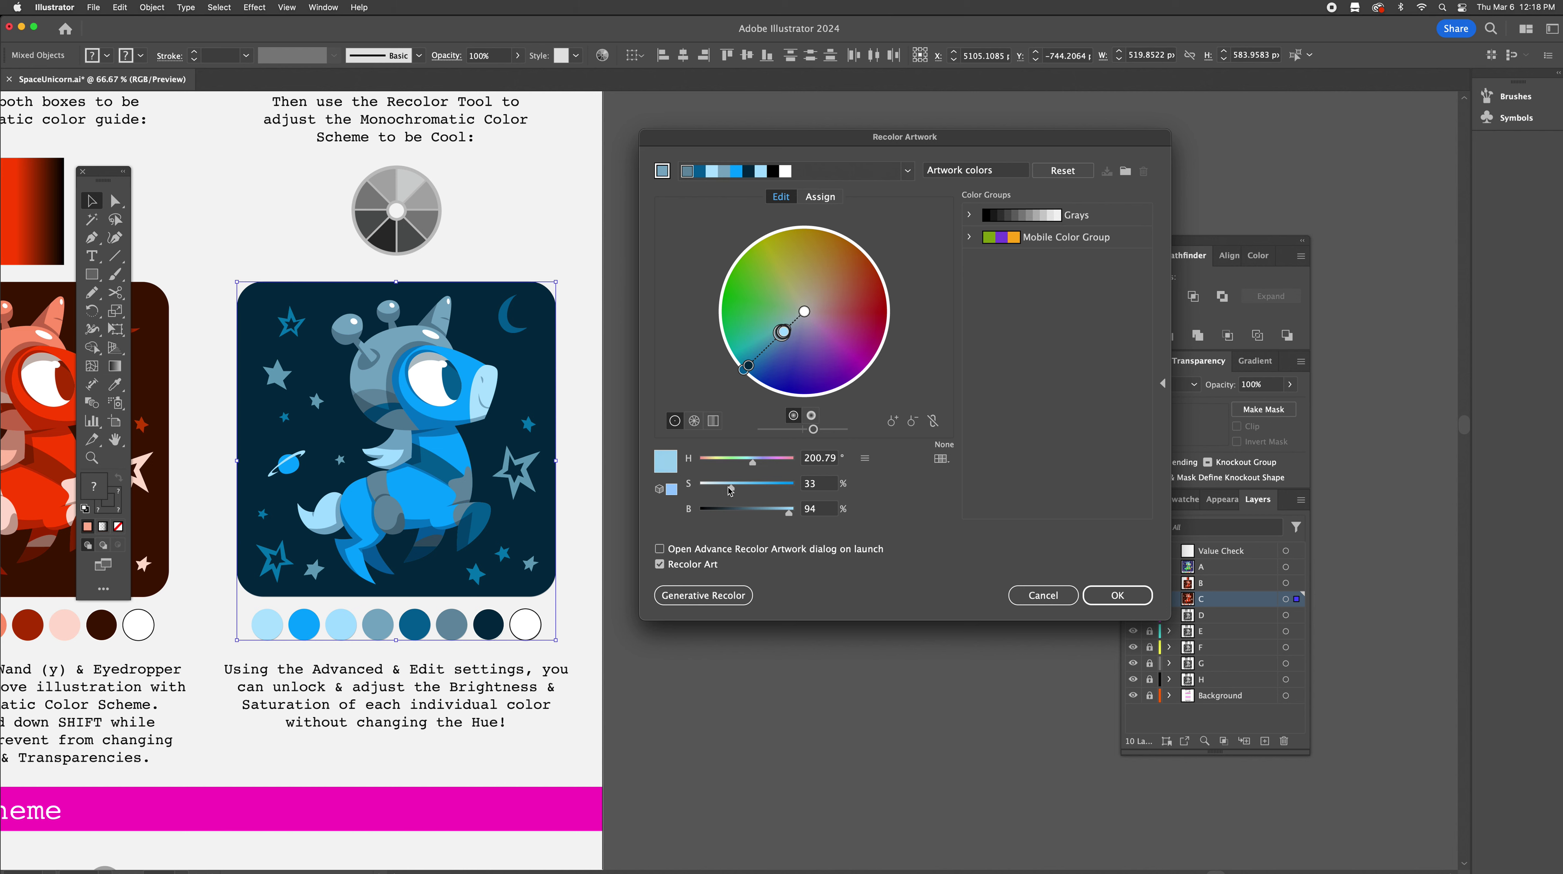
pyautogui.click(1116, 596)
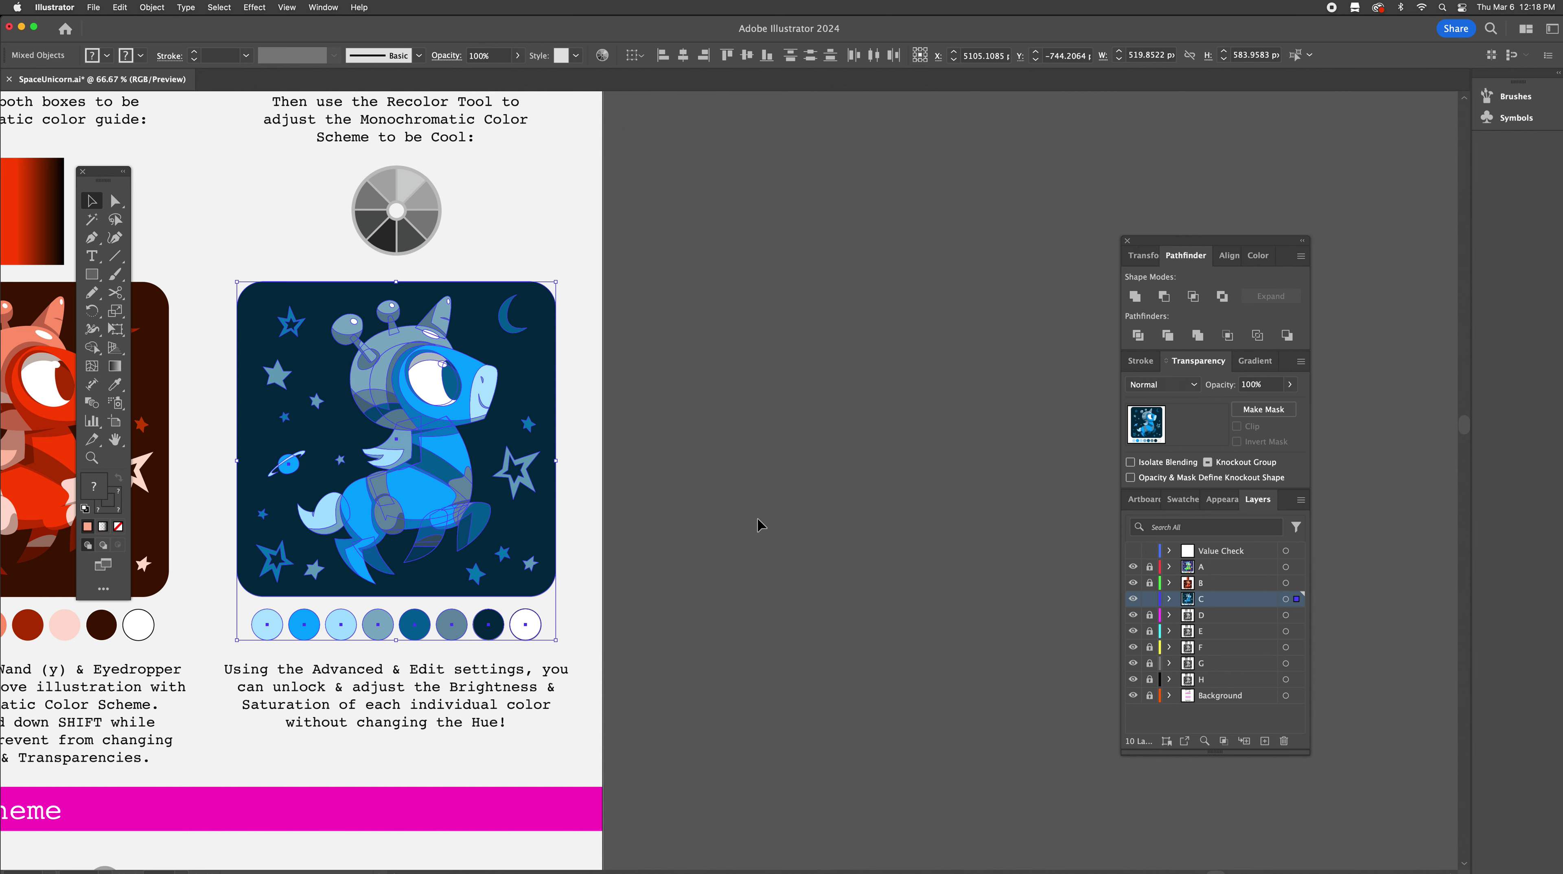
pyautogui.click(765, 490)
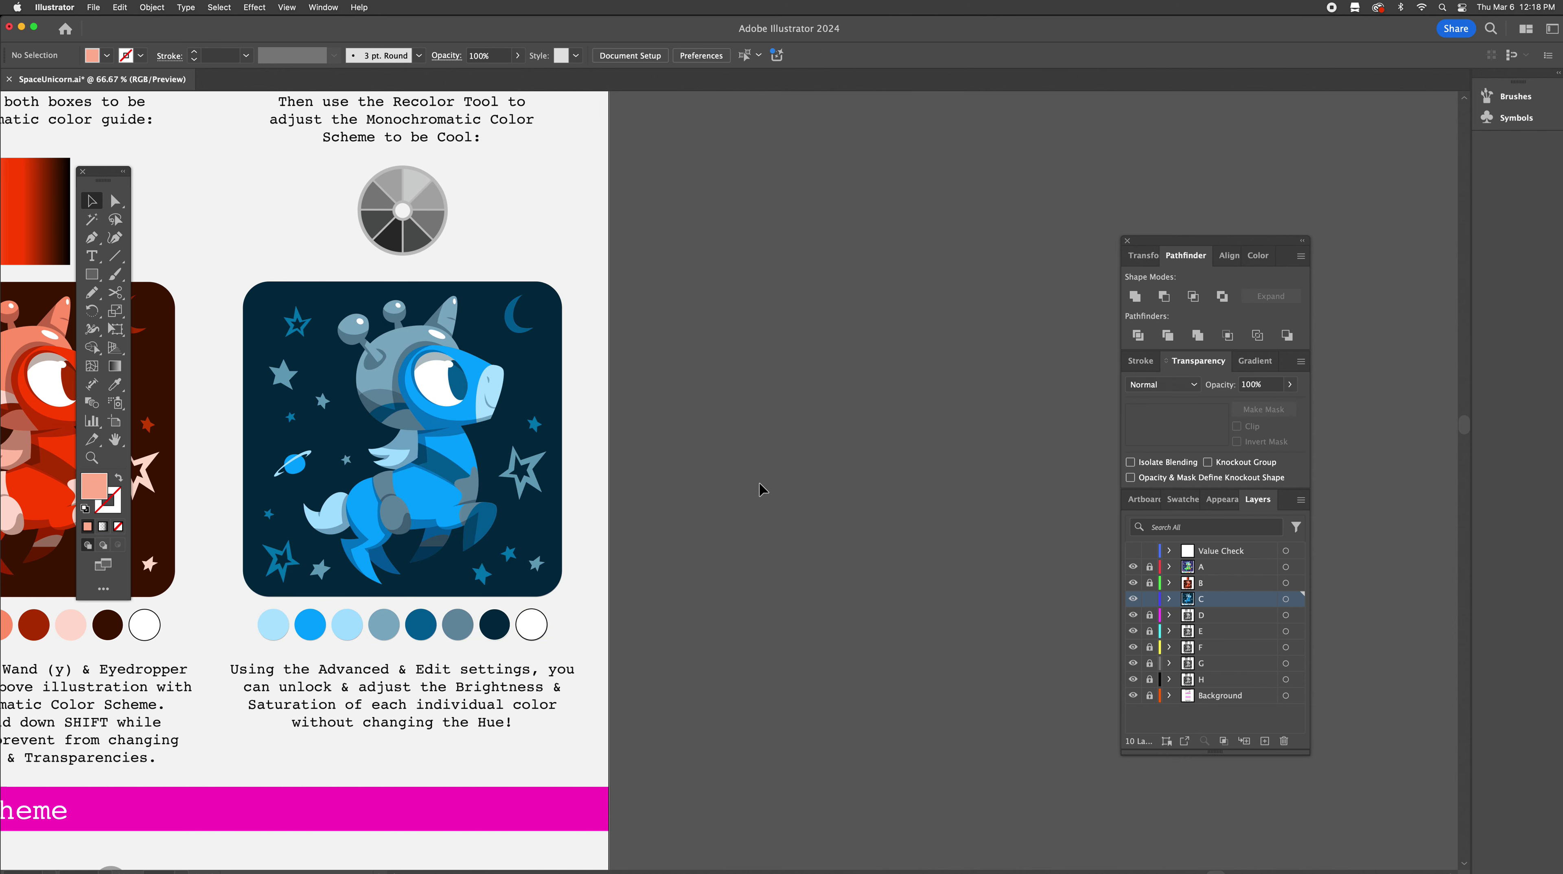
# Unlock layer D to make the analogous section of Part 2, Dichromatic Color Scheme, editable
pyautogui.hscroll(-5, 758, 482)
pyautogui.hscroll(-7, 758, 481)
pyautogui.press('super+minus')
pyautogui.hscroll(2, 572, 476)
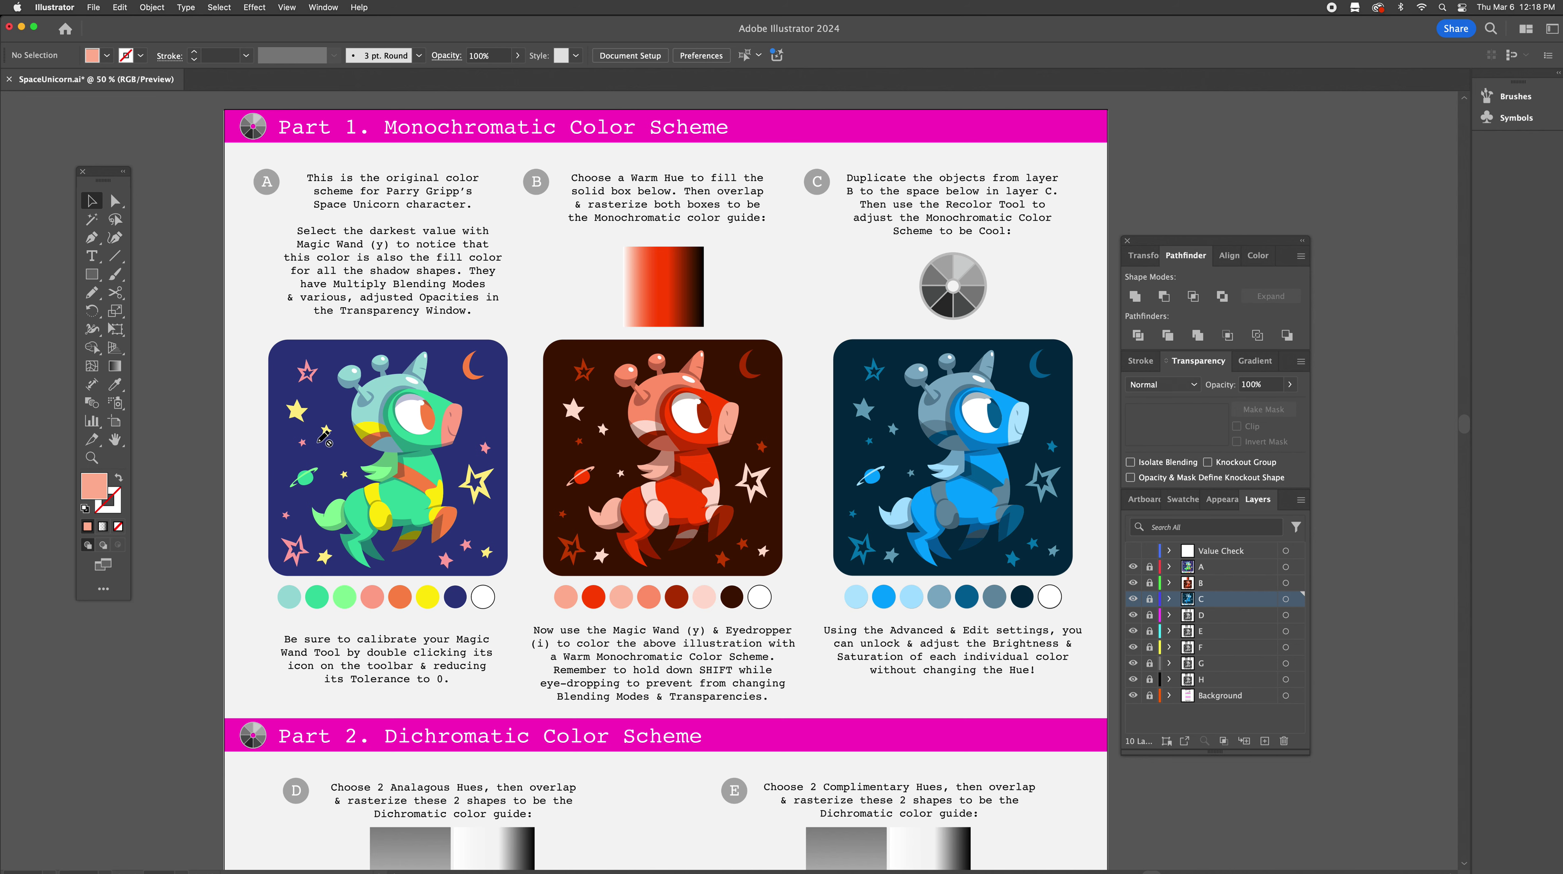
pyautogui.scroll(-5, 325, 437)
pyautogui.scroll(-3, 324, 438)
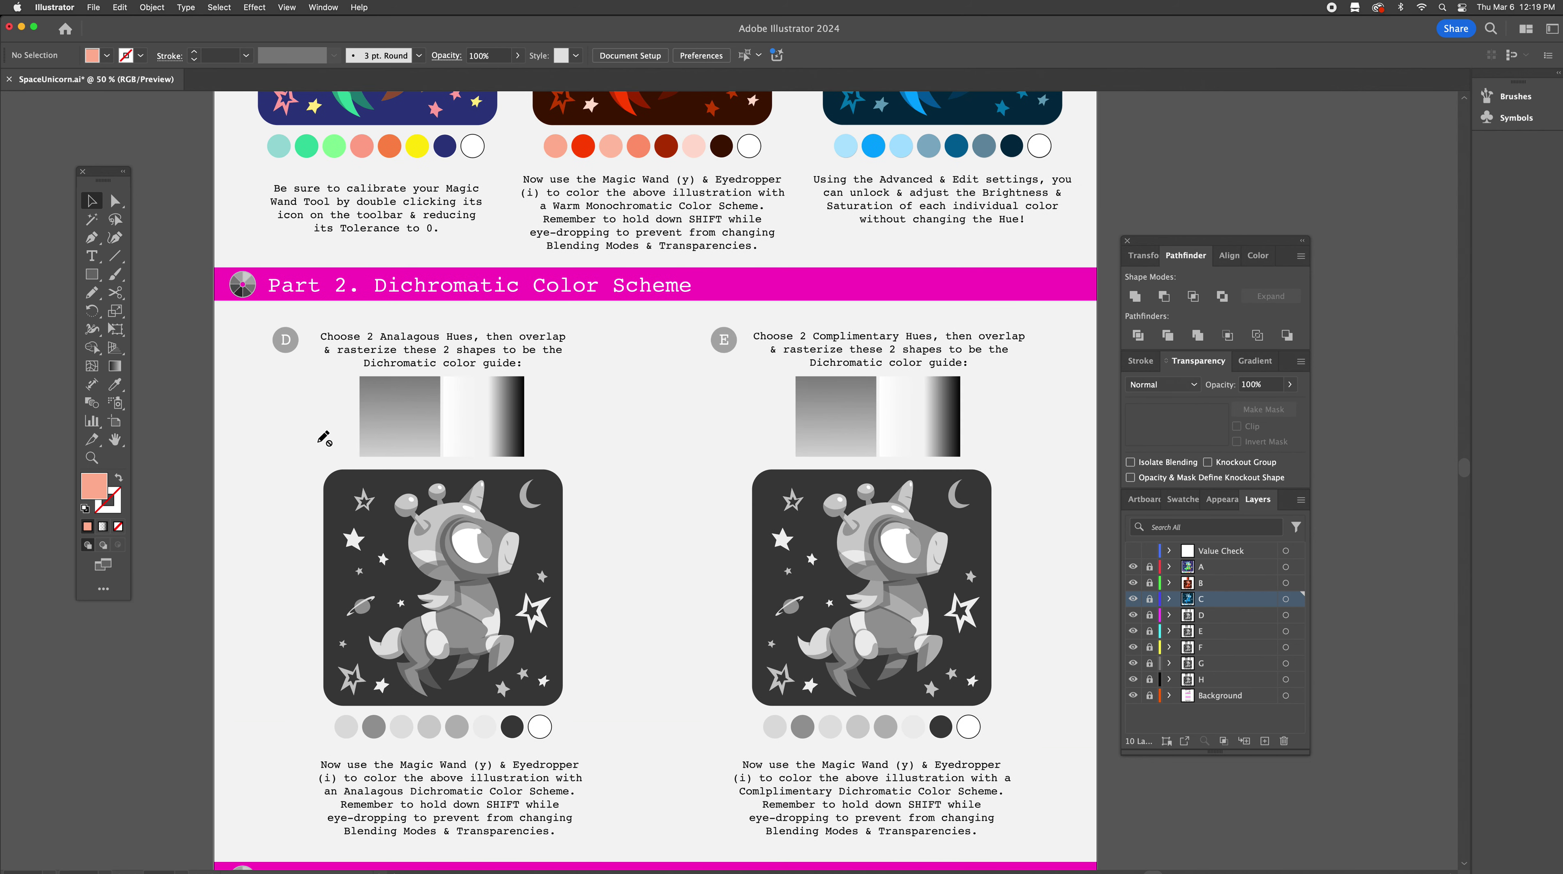
pyautogui.scroll(-1, 324, 438)
pyautogui.hscroll(2, 324, 438)
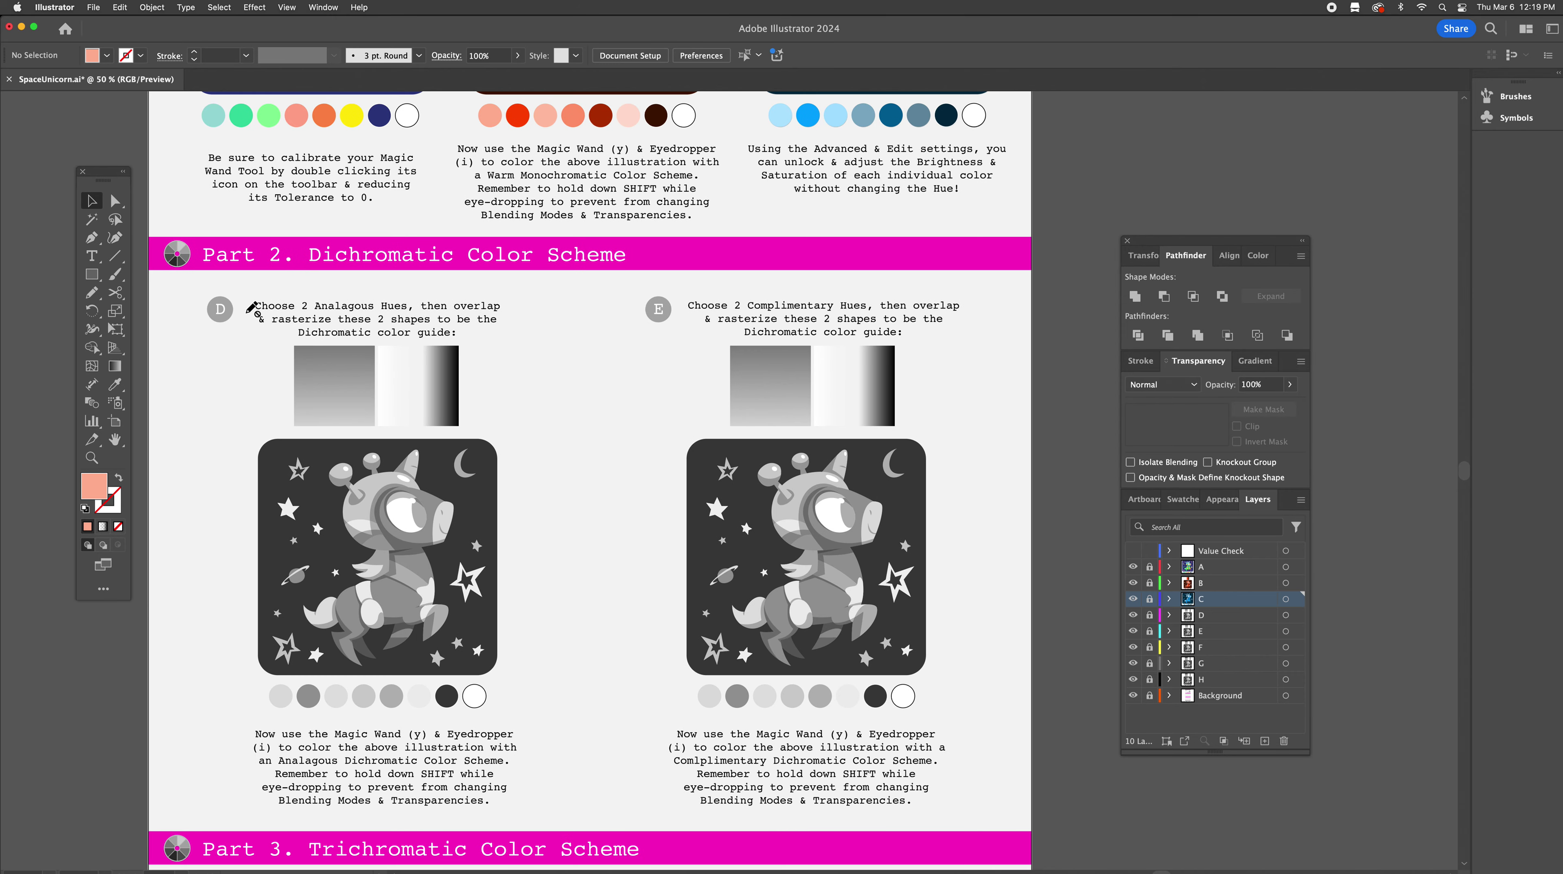
pyautogui.click(1149, 614)
pyautogui.scroll(-1, 463, 402)
pyautogui.scroll(-2, 463, 401)
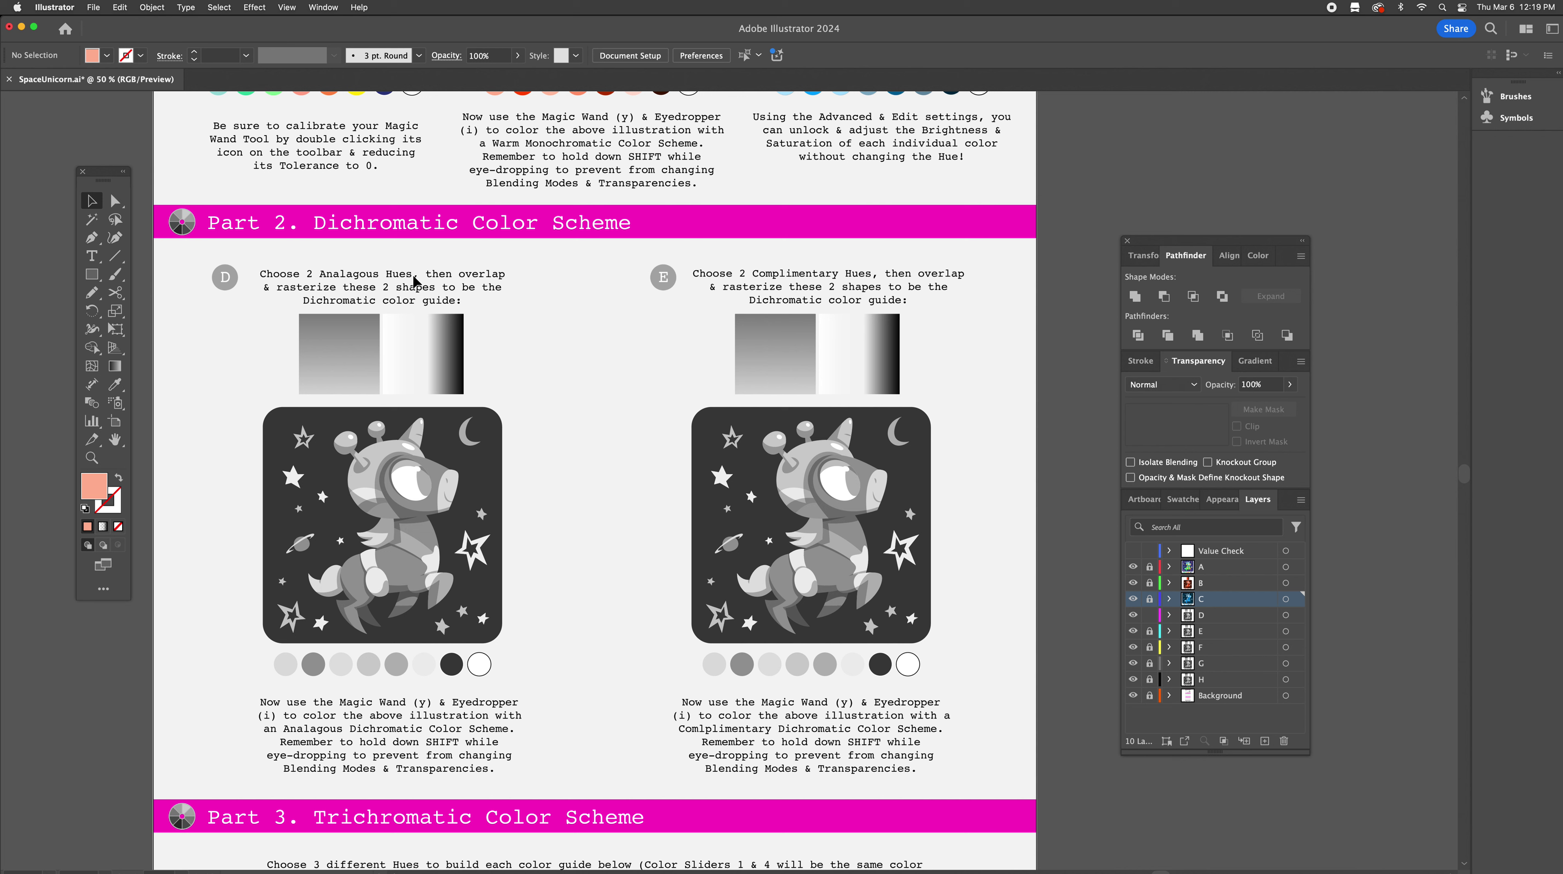
# Set the light gray stop of section D's first square gradient to magenta ec59ff
pyautogui.press('a')
pyautogui.click(354, 353)
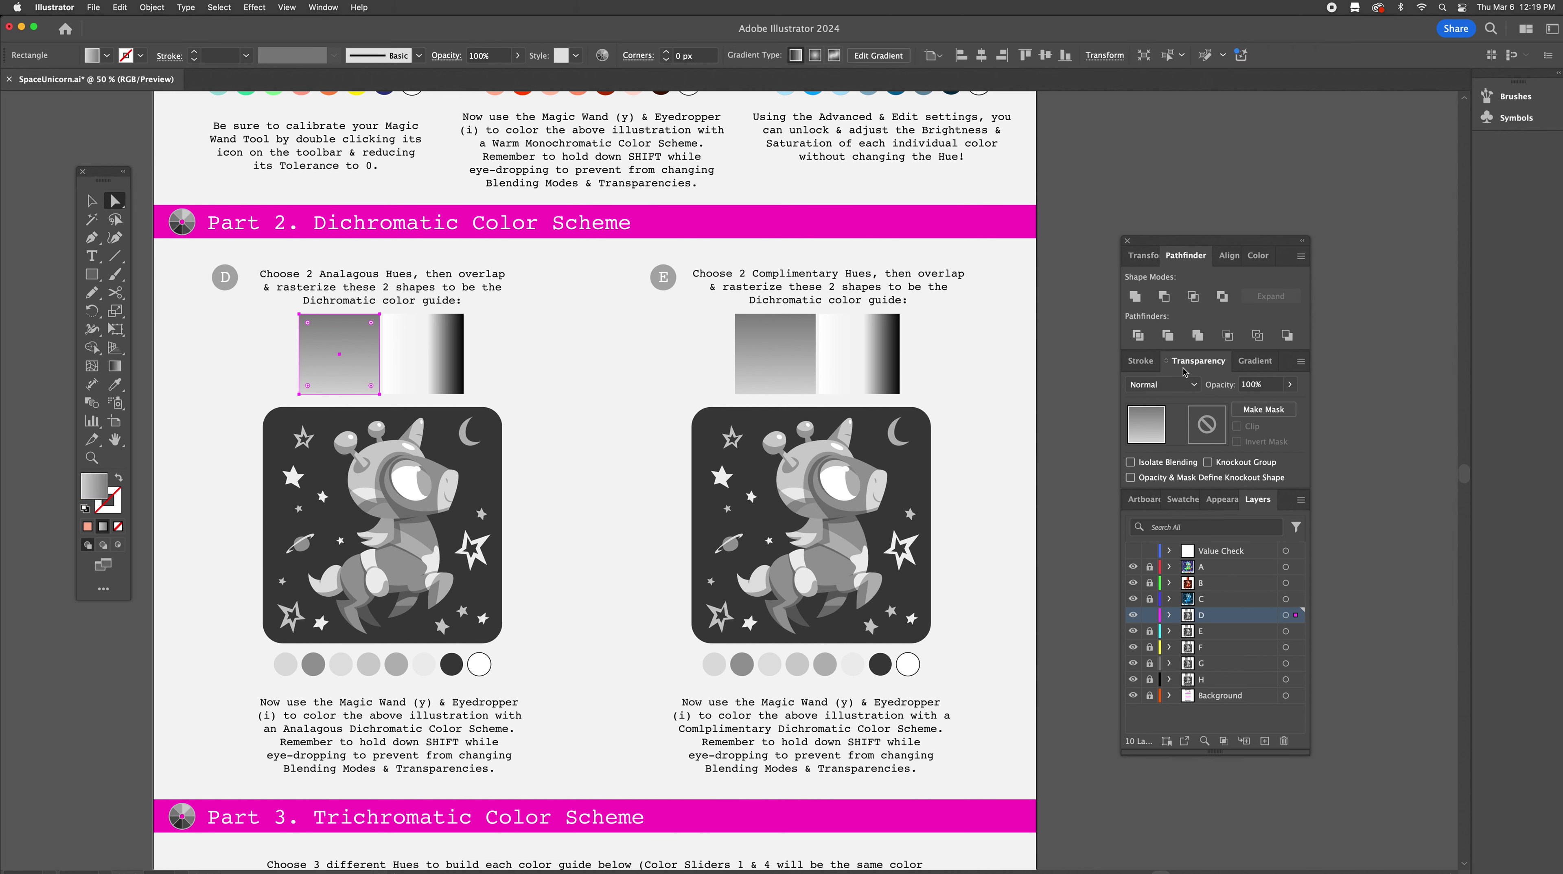
pyautogui.click(1256, 363)
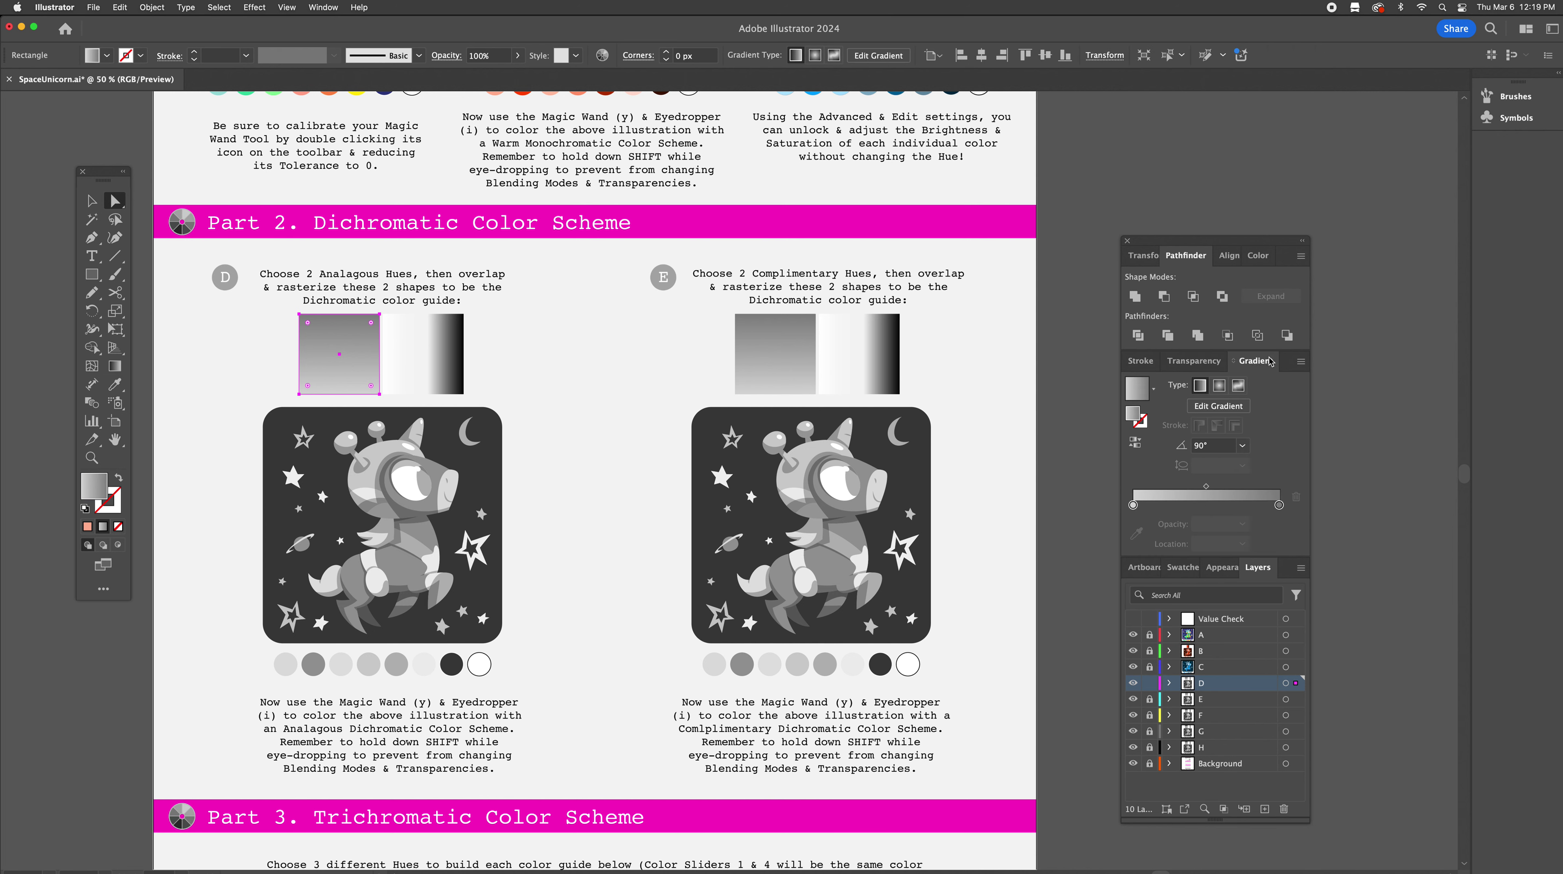
pyautogui.click(1132, 505)
pyautogui.click(1134, 505)
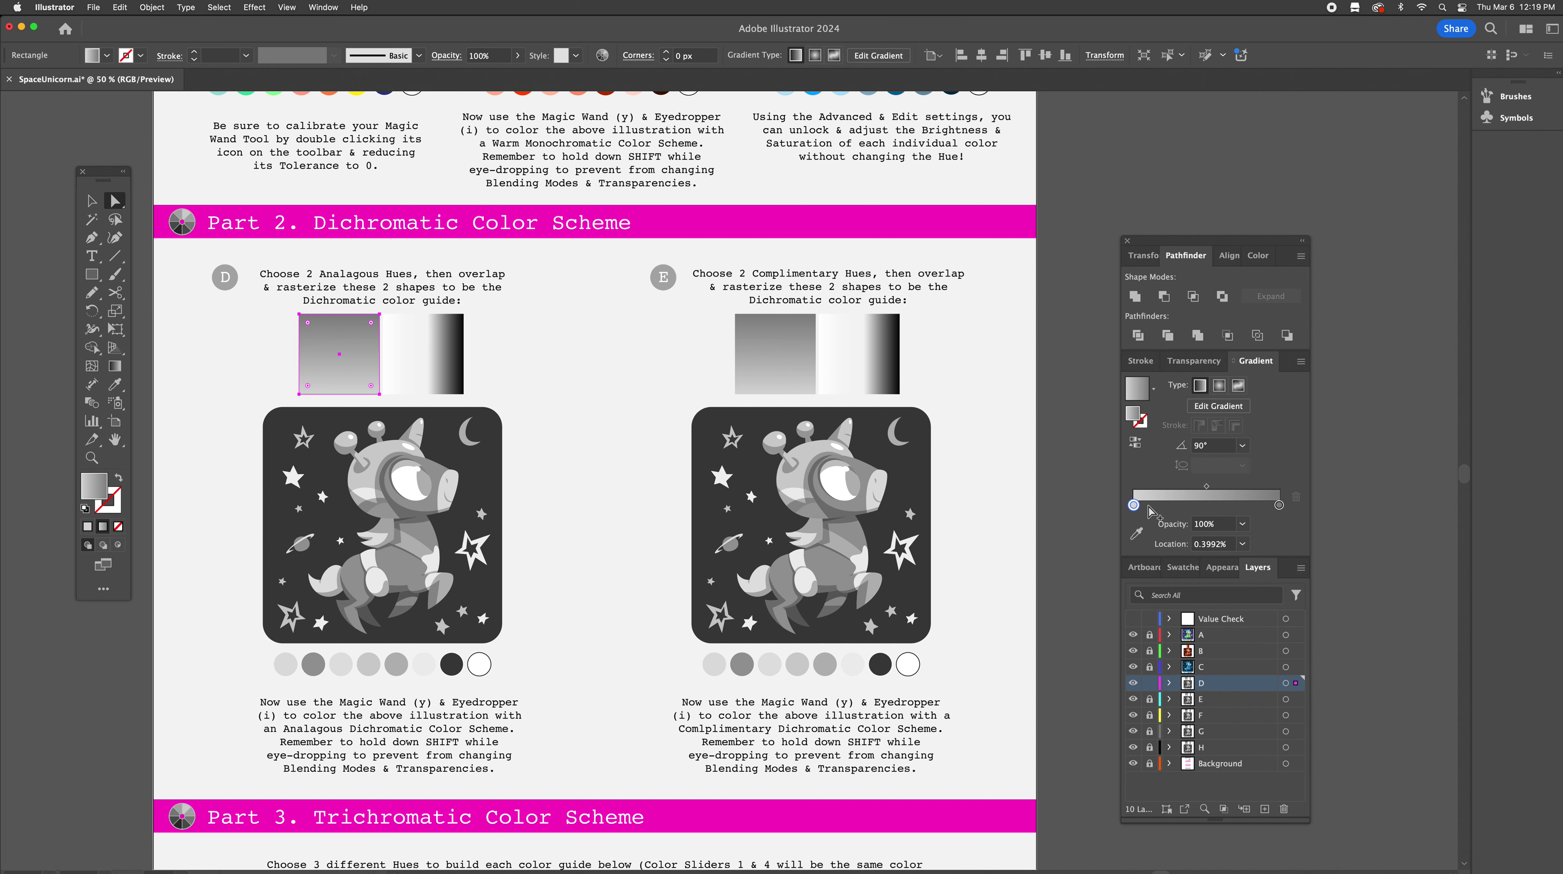
pyautogui.doubleClick(1134, 506)
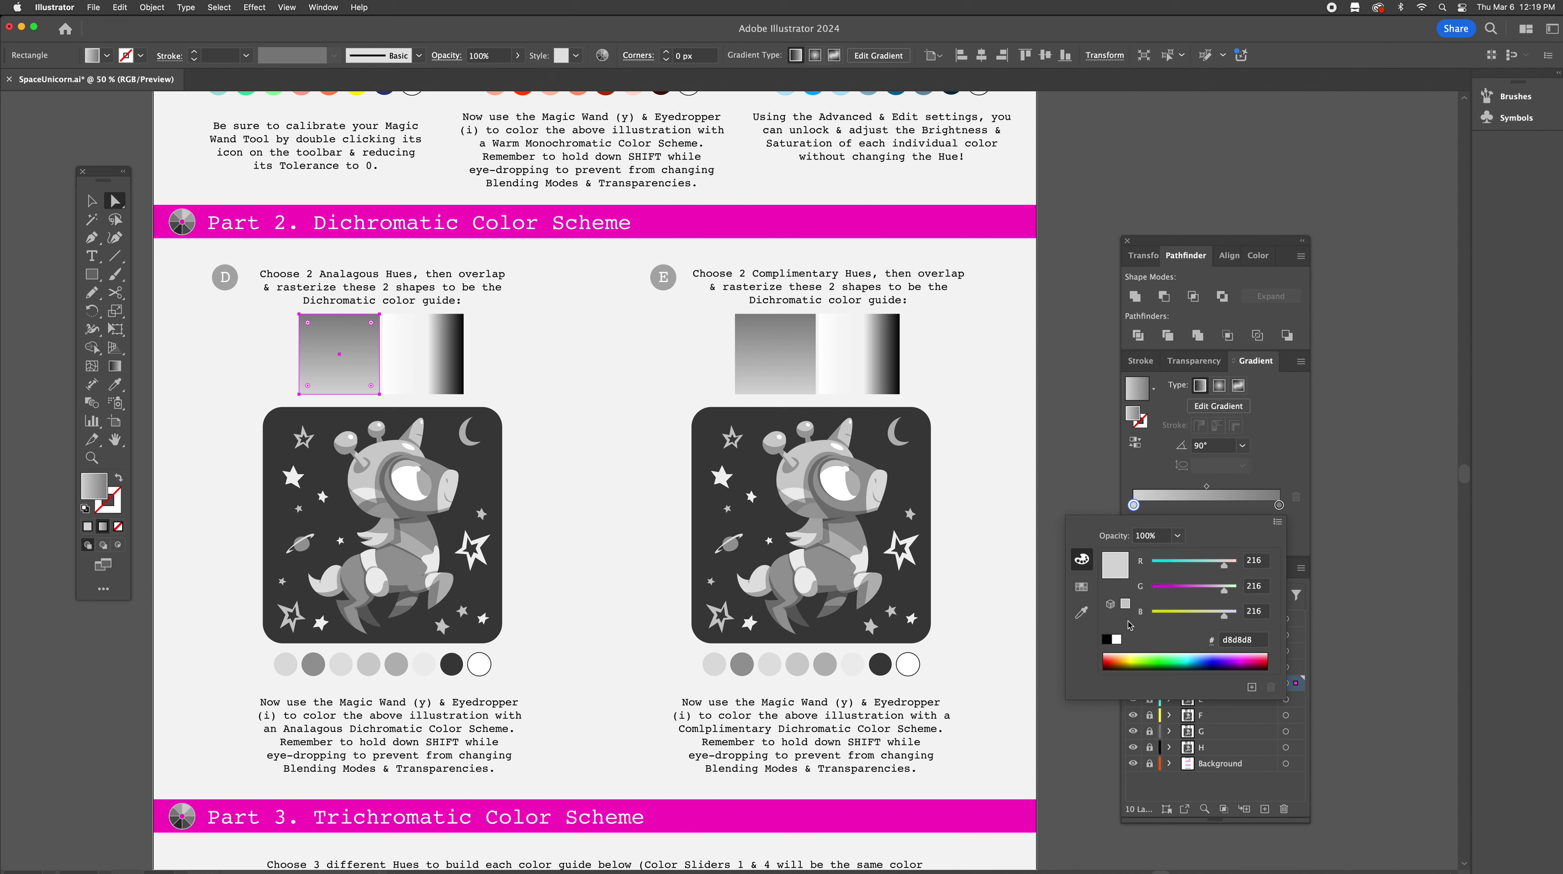
pyautogui.click(1183, 588)
pyautogui.moveTo(1229, 617); pyautogui.dragTo(1234, 568)
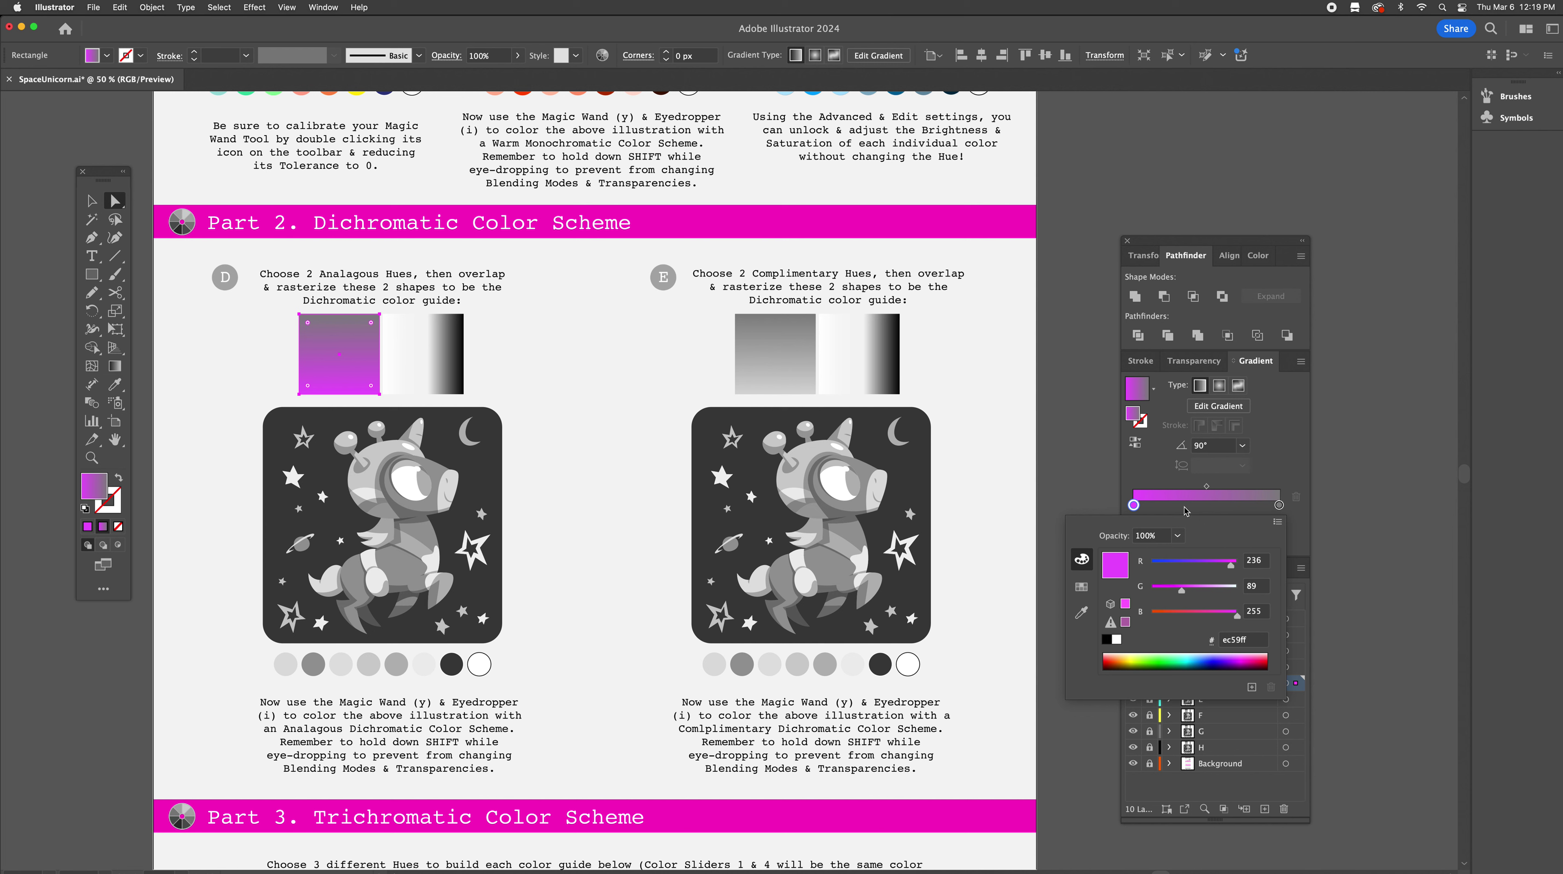
# Set the darker gray stop of the same gradient to blue 5285ff
pyautogui.click(1280, 507)
pyautogui.click(1279, 505)
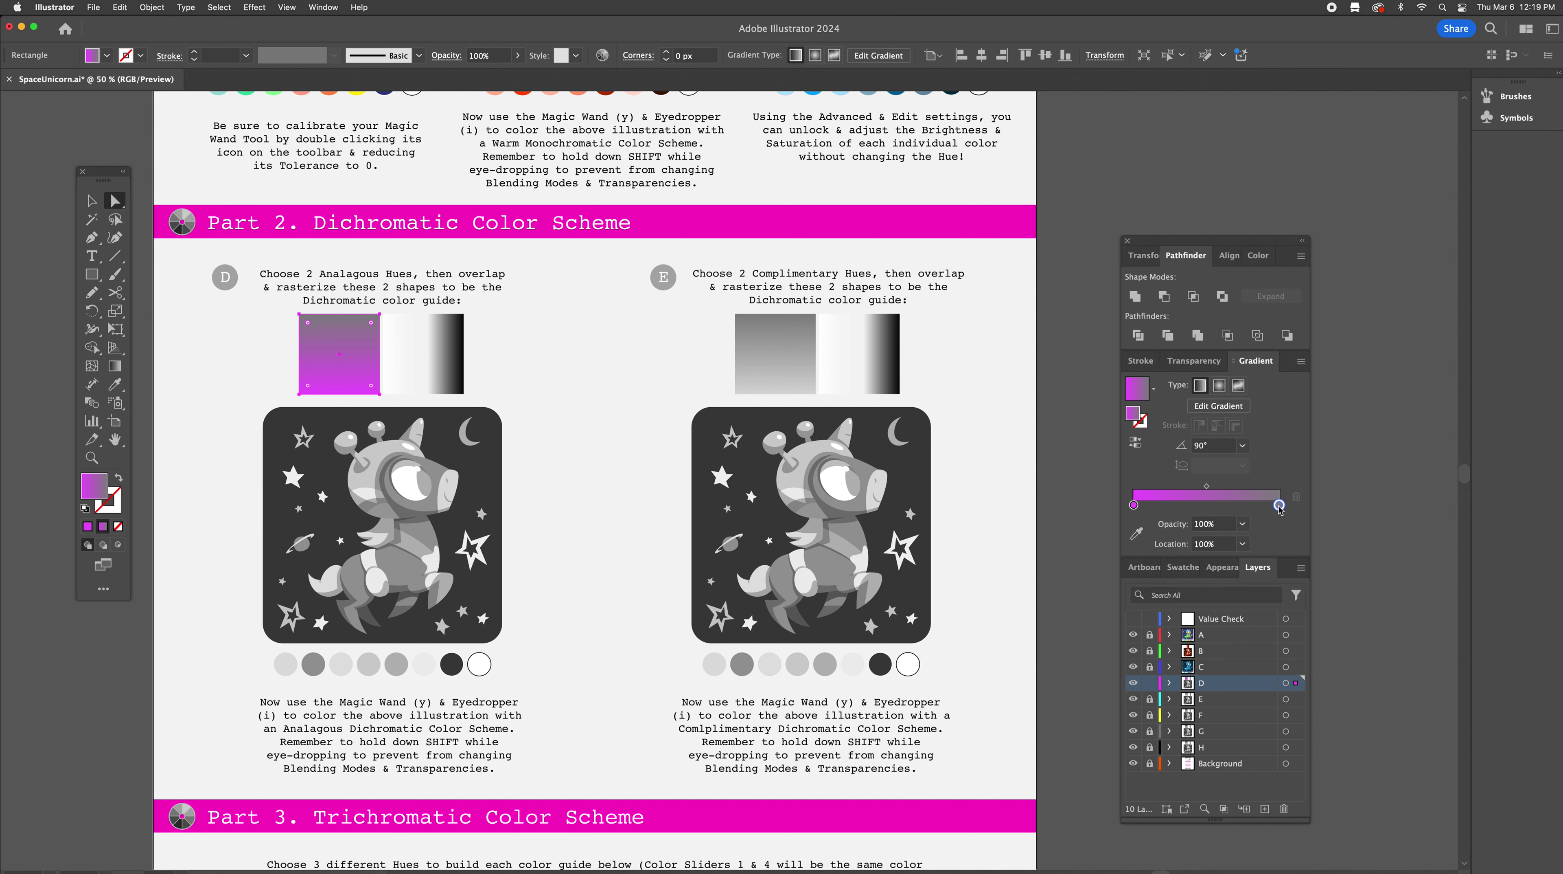
pyautogui.doubleClick(1280, 506)
pyautogui.moveTo(1197, 616); pyautogui.dragTo(1242, 617)
pyautogui.moveTo(1183, 567); pyautogui.dragTo(1181, 567)
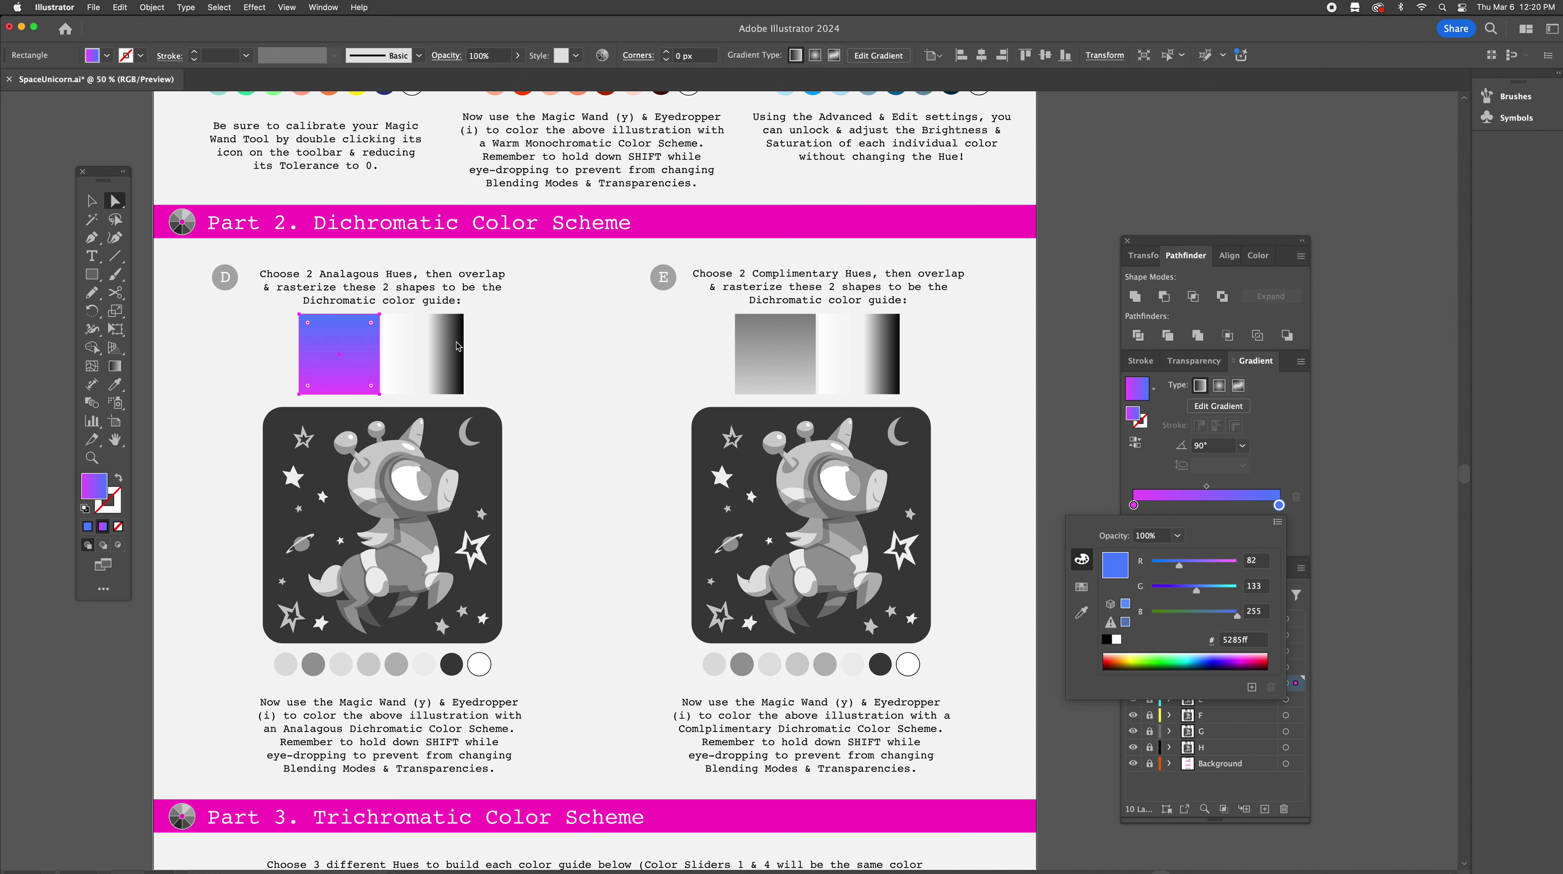
# Overlap section D's magenta-blue square and white-to-black gradient square by aligning their horizontal centers
pyautogui.click(486, 344)
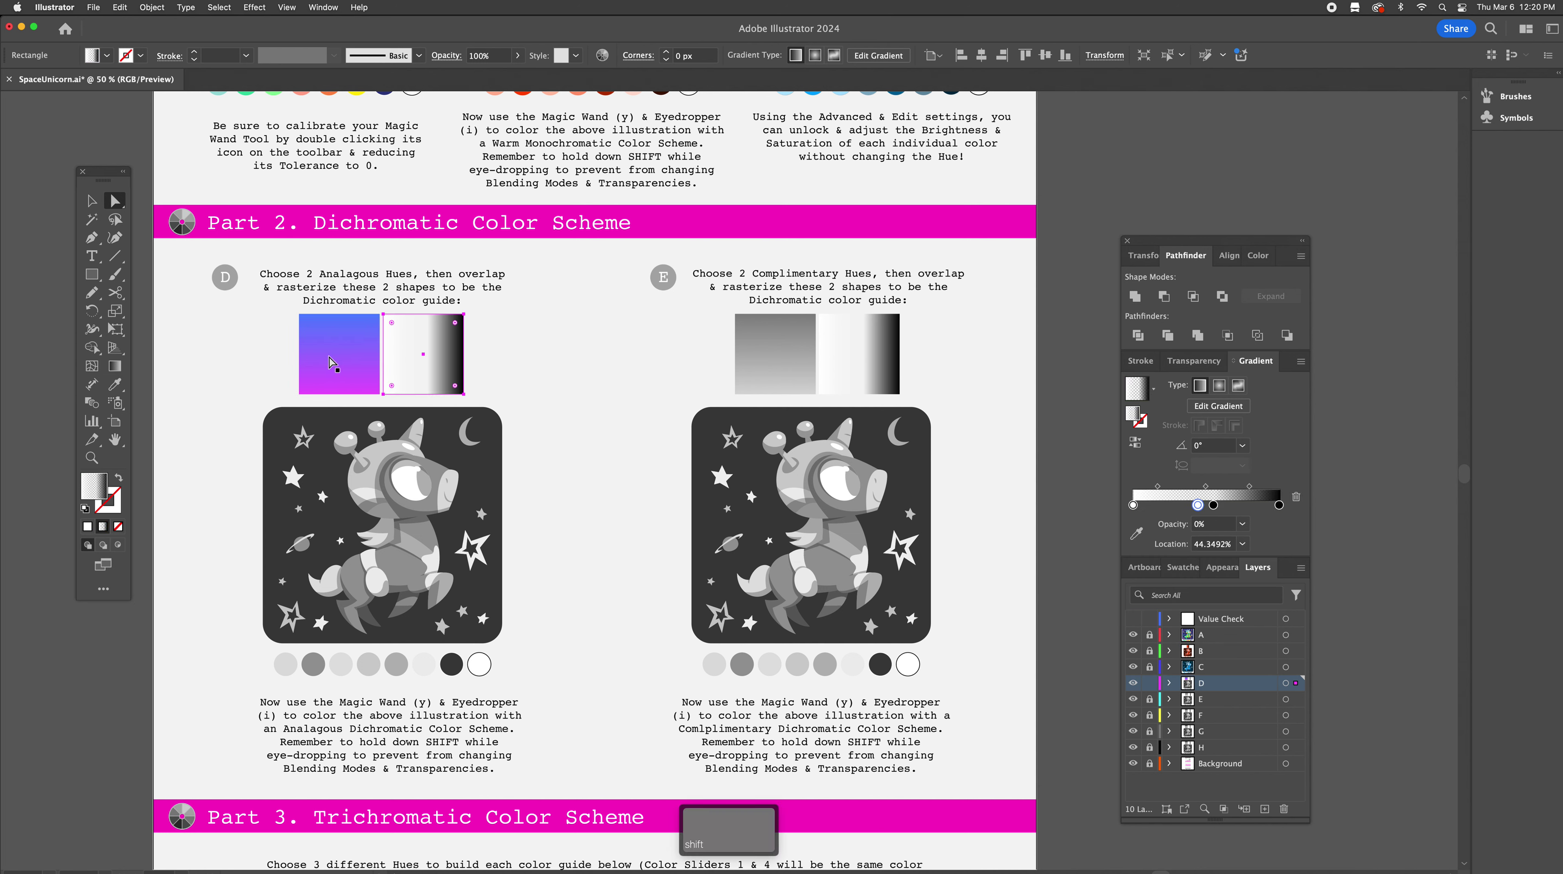
pyautogui.keyDown('shift'); pyautogui.click(407, 365); pyautogui.keyUp('shift')
pyautogui.click(403, 364)
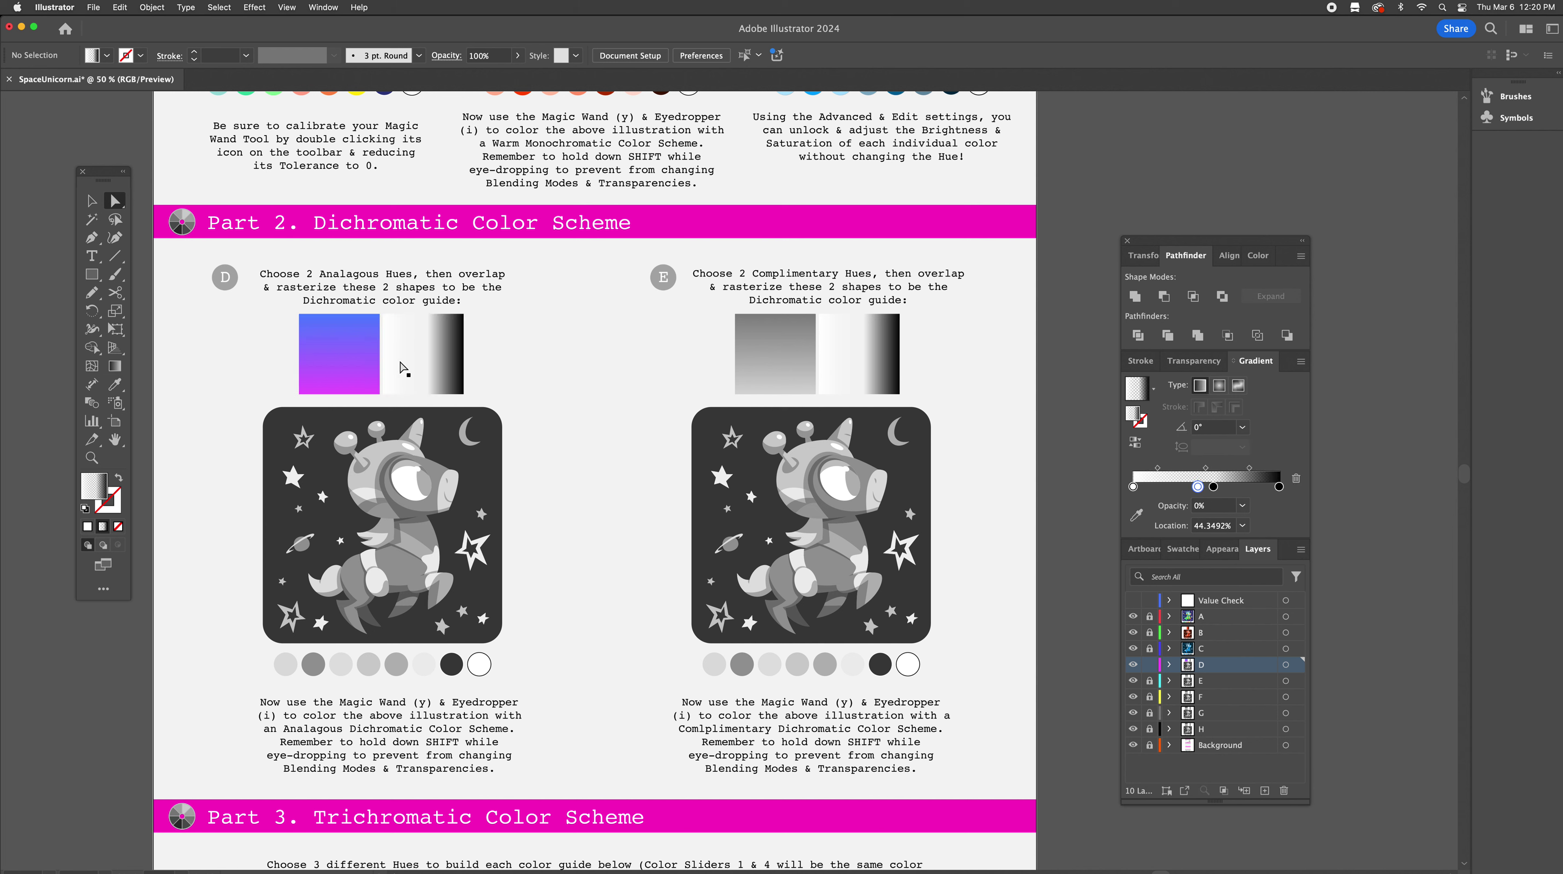
pyautogui.moveTo(376, 361); pyautogui.dragTo(340, 361)
pyautogui.press('super+z')
pyautogui.press('super+z')
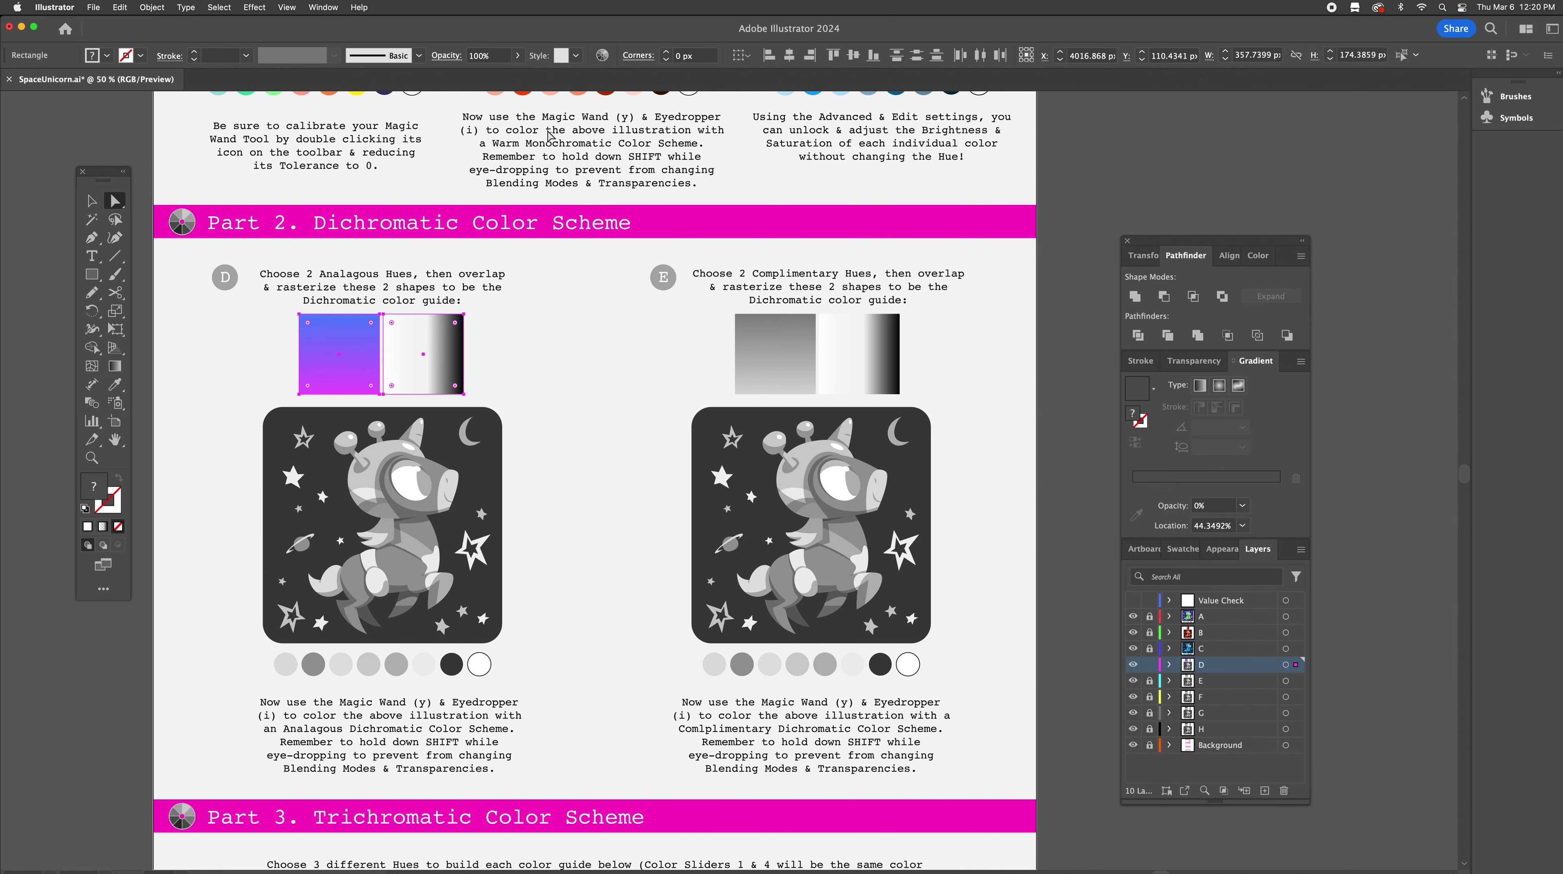
pyautogui.click(789, 56)
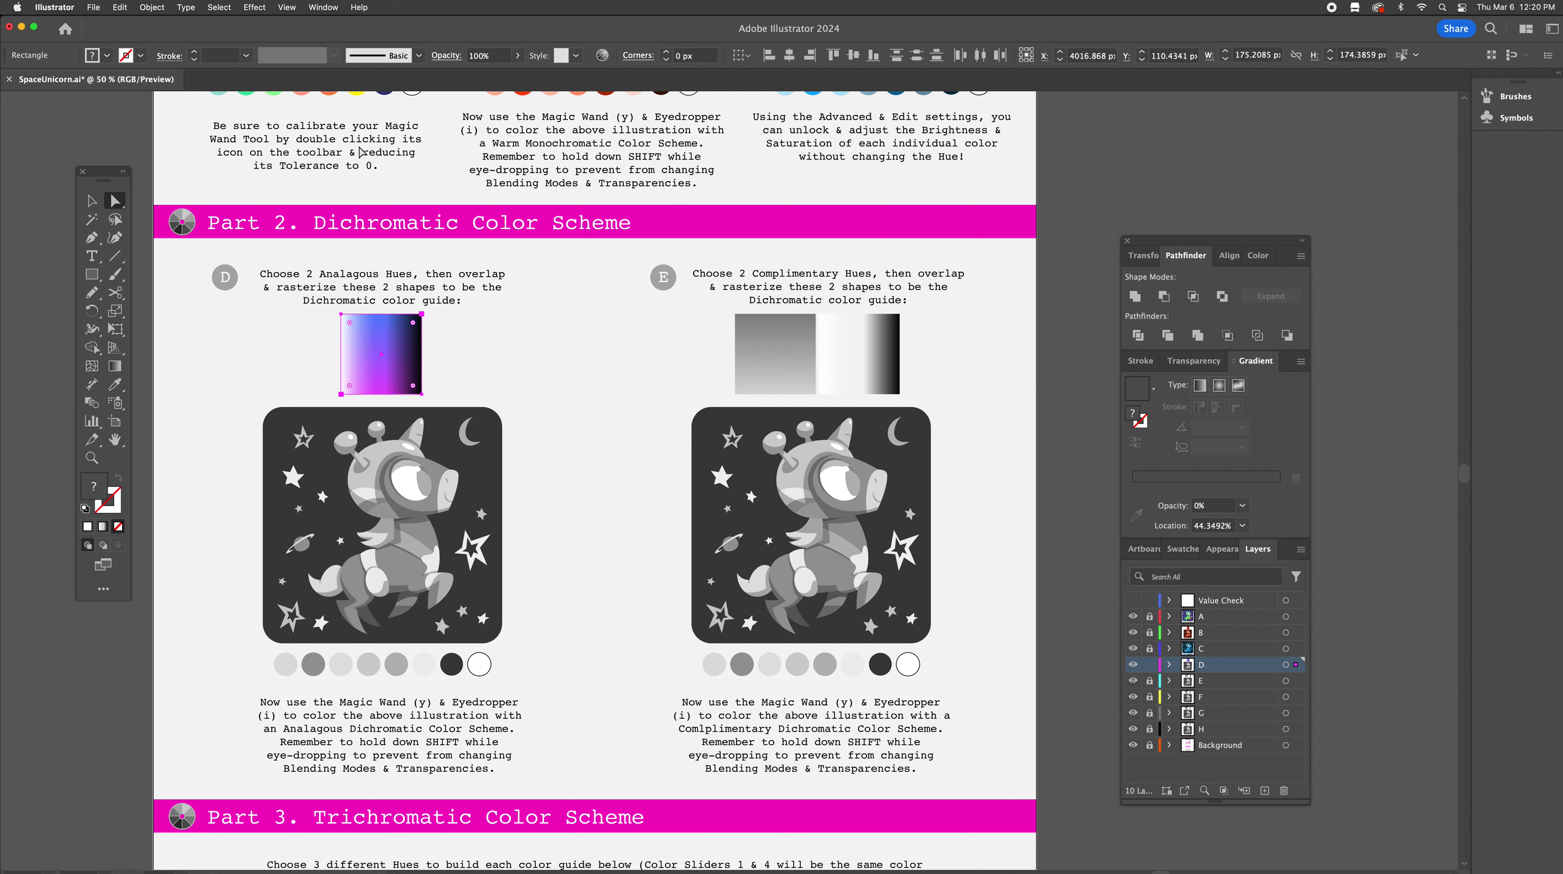
# Rasterize the two overlapped squares as RGB at High (300 ppi) with a transparent background, and deselect the result
pyautogui.click(152, 8)
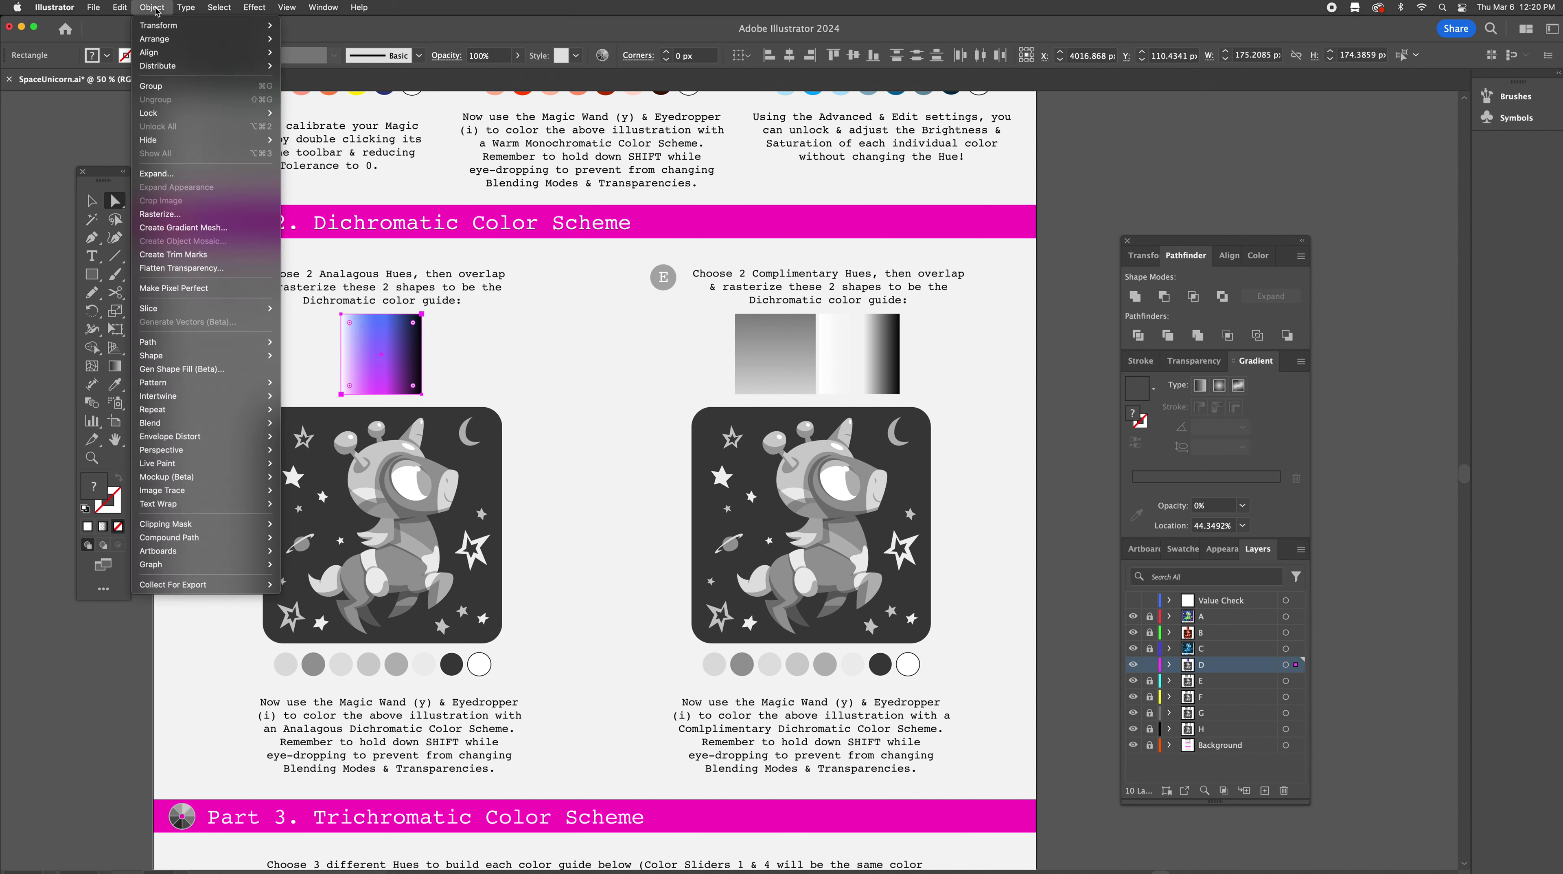
pyautogui.click(169, 214)
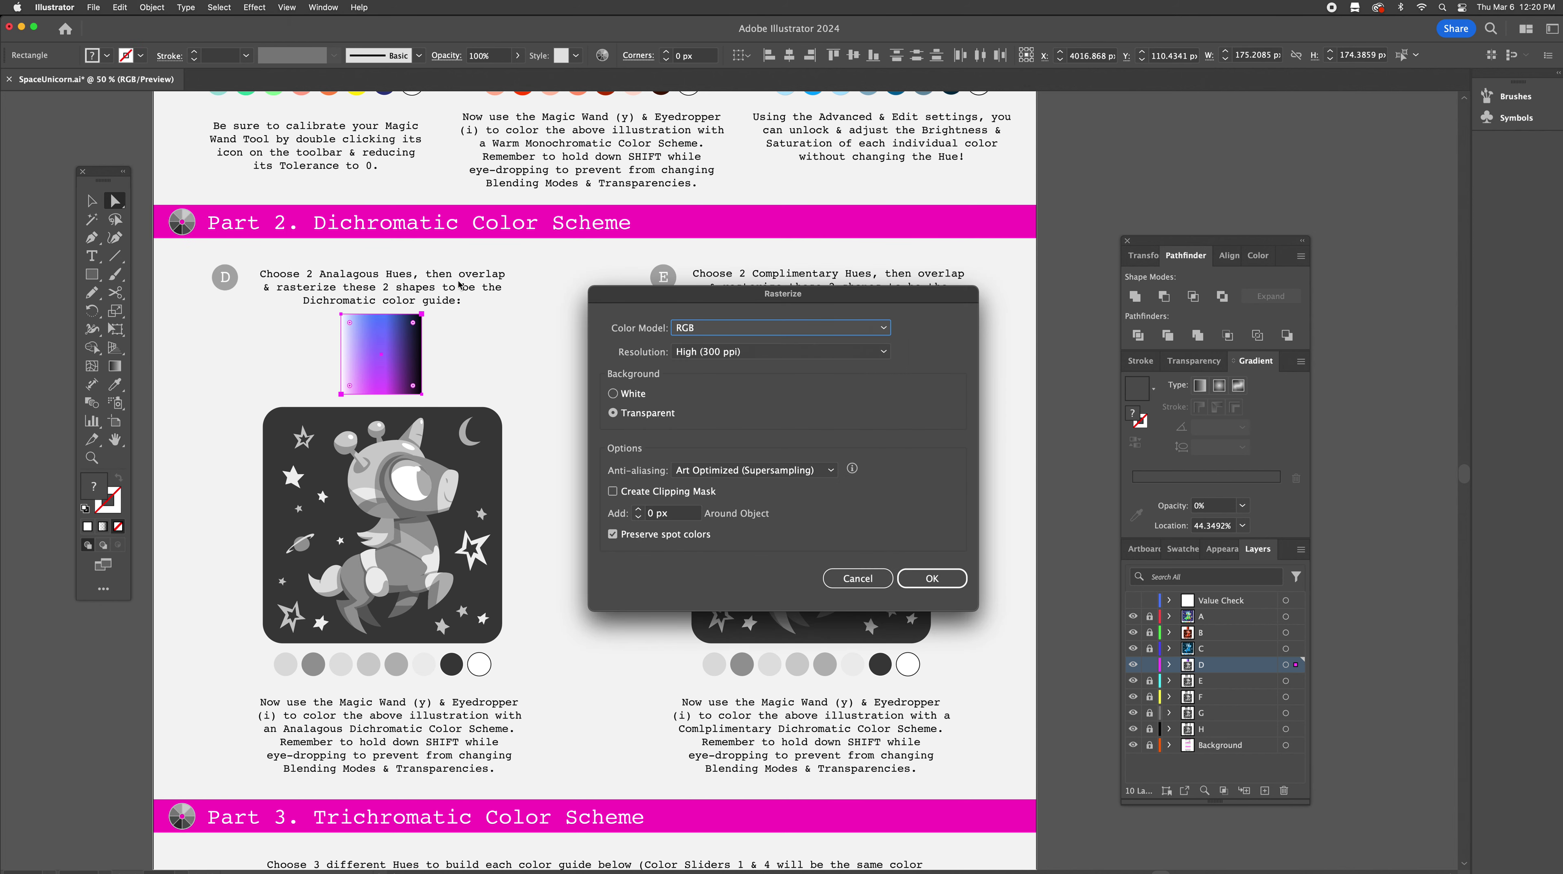
pyautogui.click(936, 578)
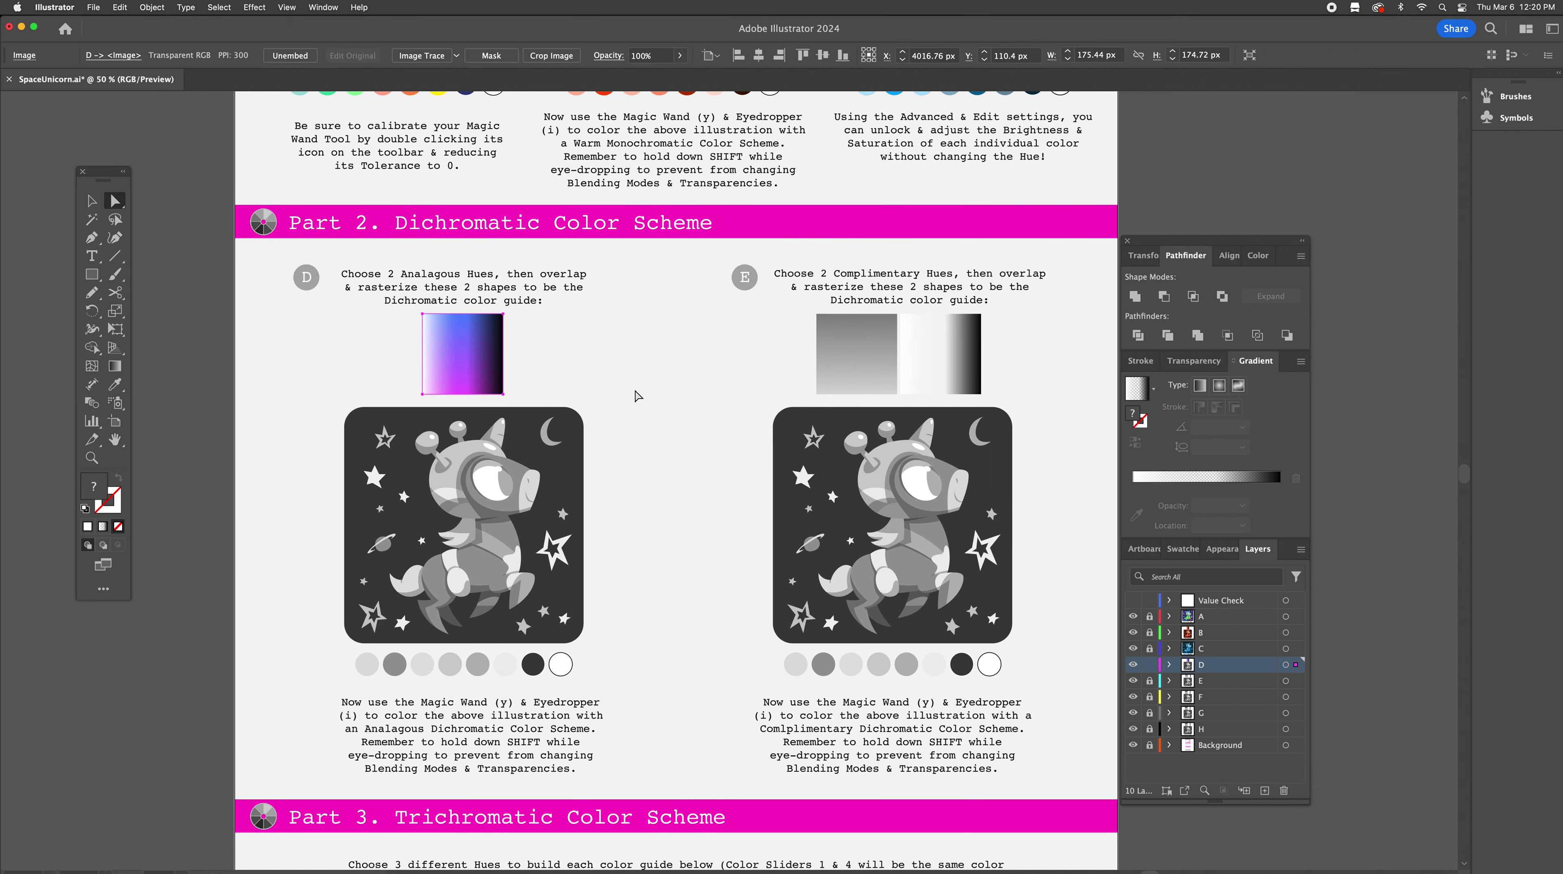
pyautogui.hscroll(-5, 636, 396)
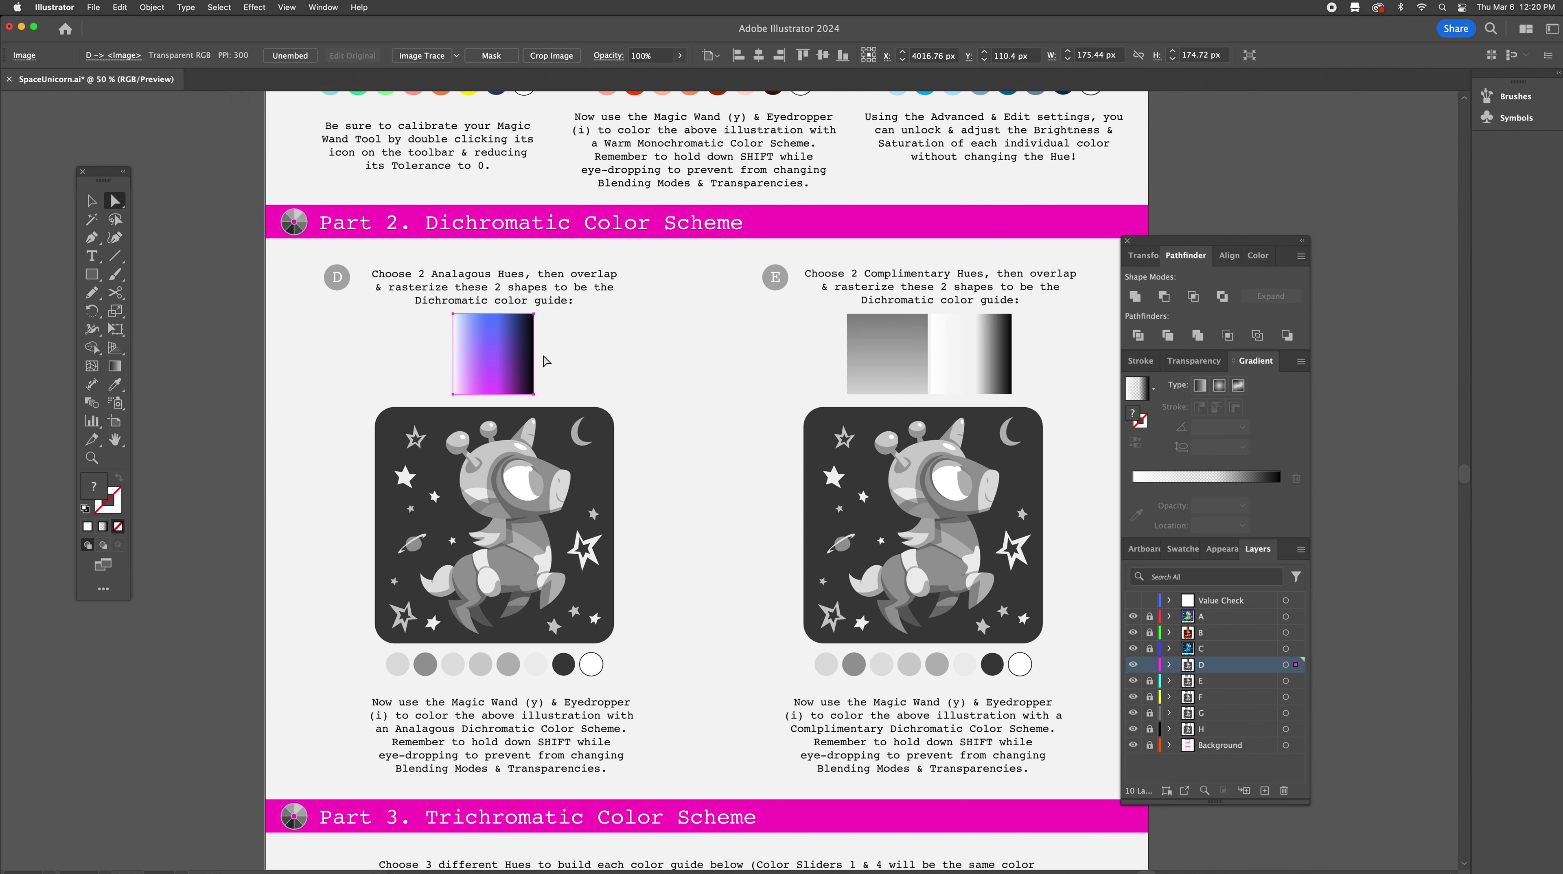
pyautogui.click(648, 391)
# Select illustration D's dark gray areas with the Magic Wand and recolor them deep purple, sampling only the color from the rasterized guide
pyautogui.press('super+equal')
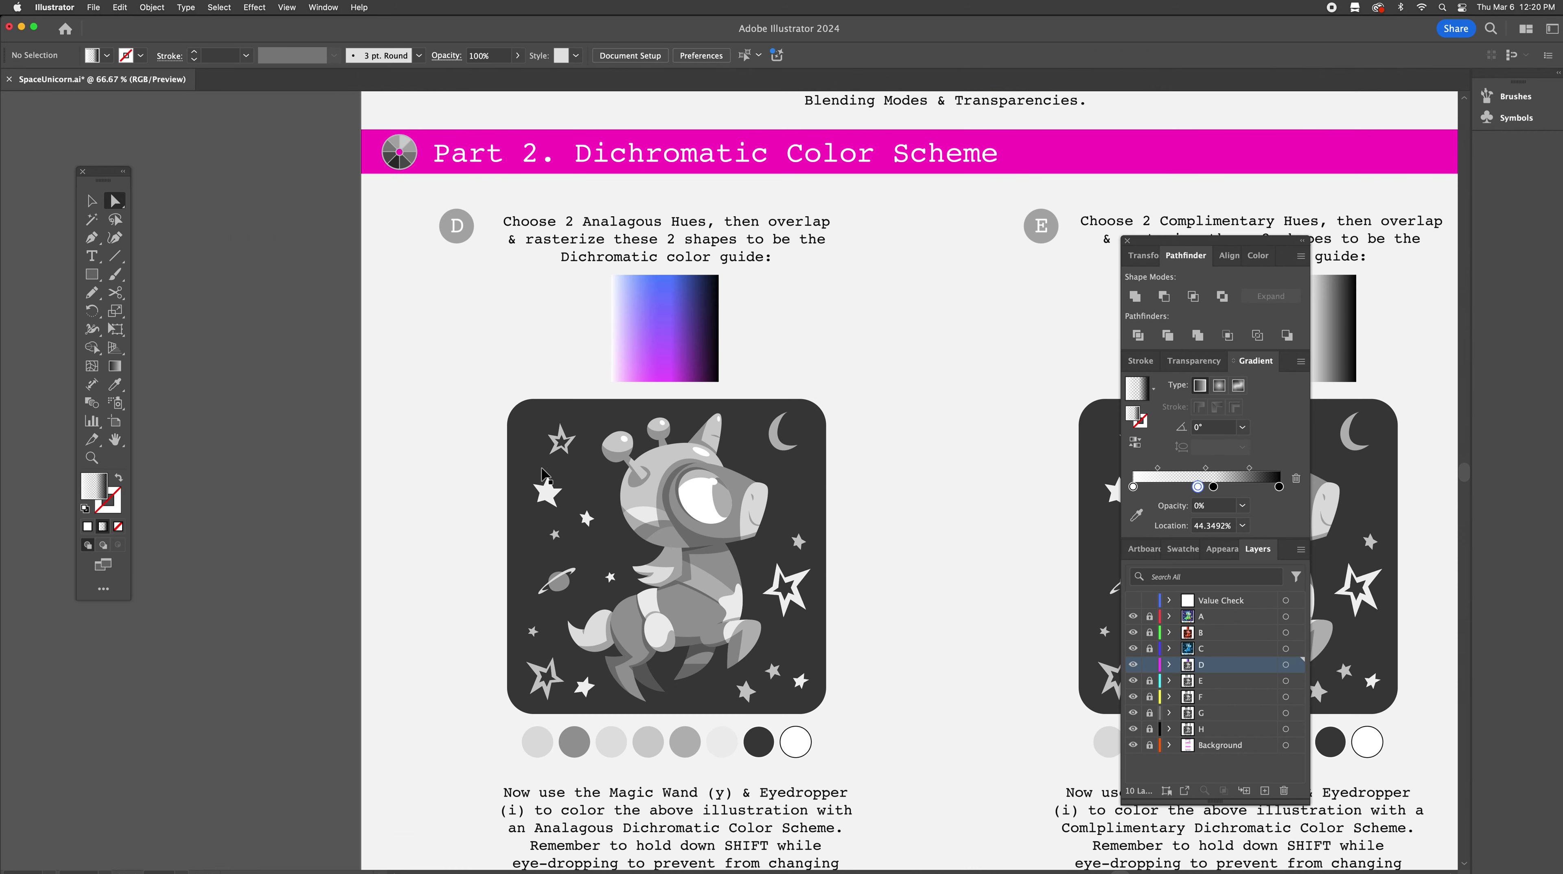
pyautogui.scroll(-3, 545, 474)
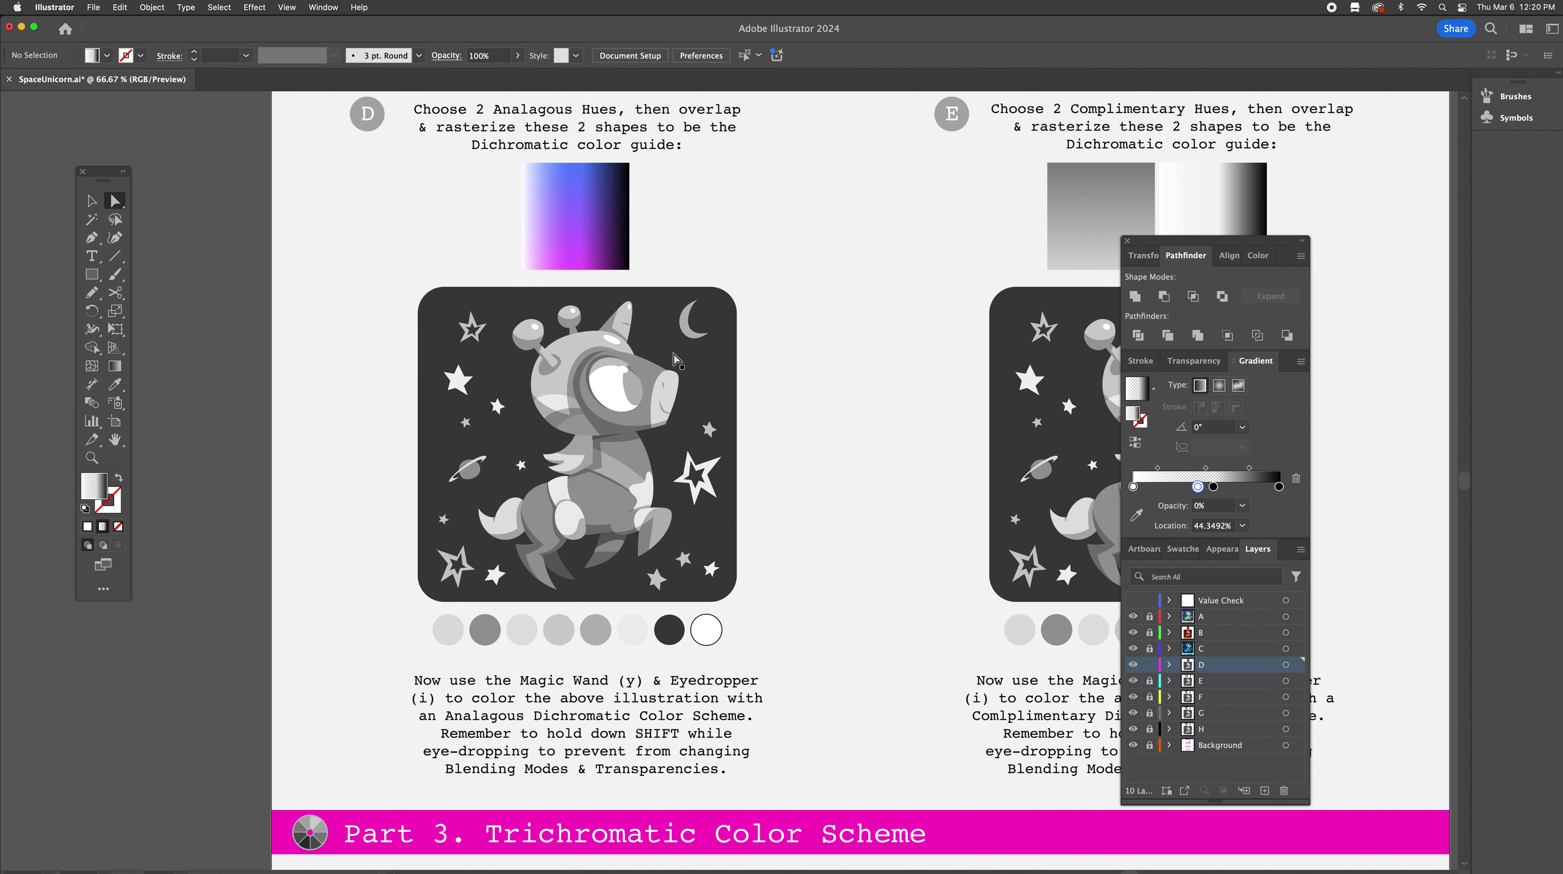
pyautogui.press('i')
pyautogui.press('y')
pyautogui.click(670, 630)
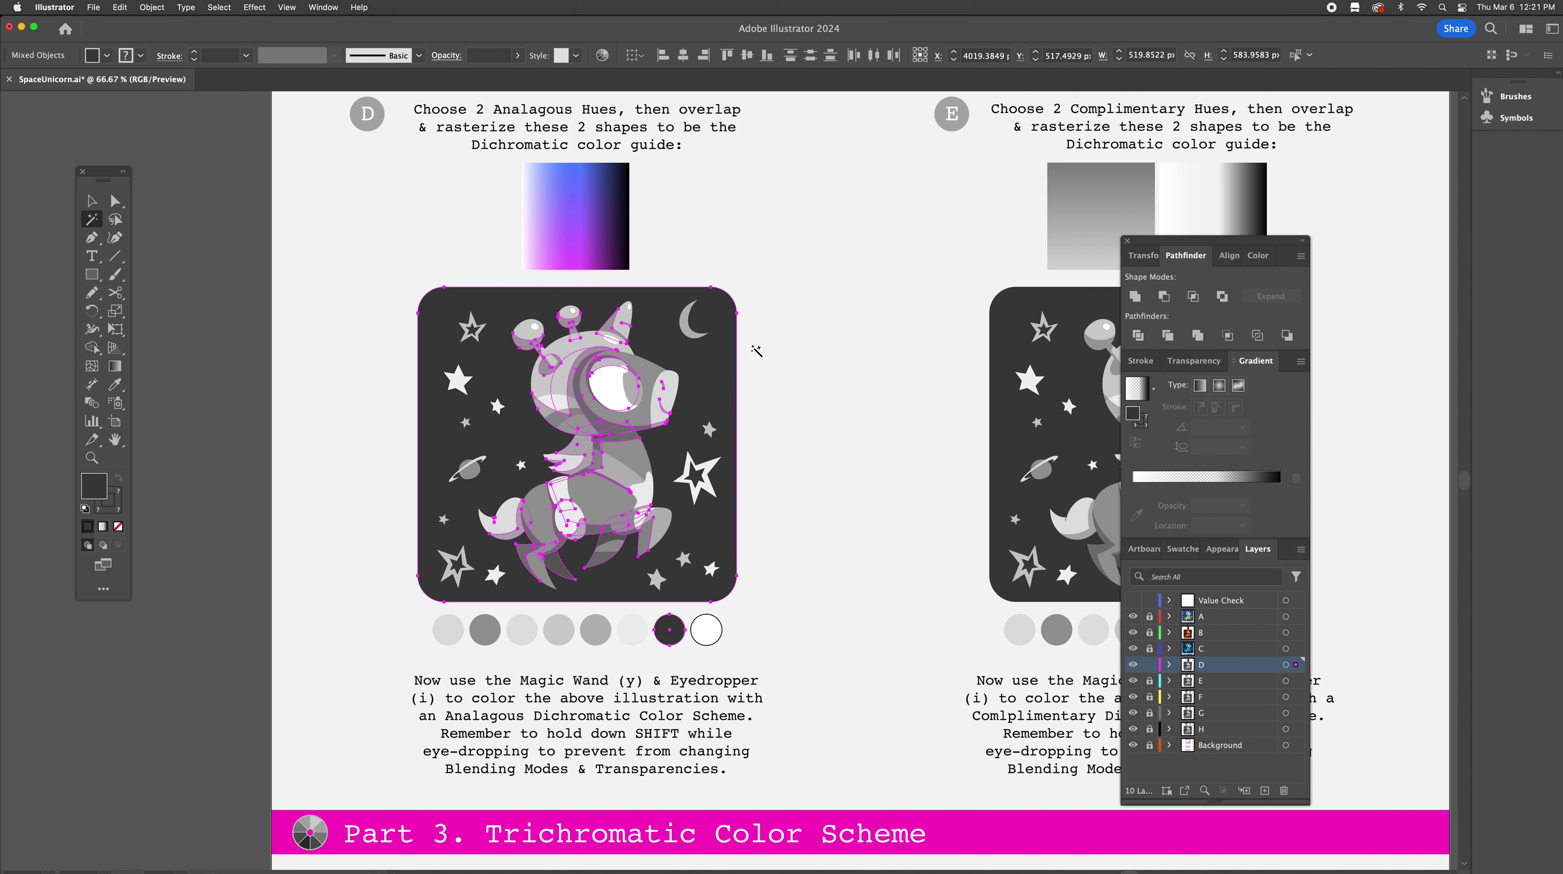
pyautogui.press('i')
pyautogui.press('shift')
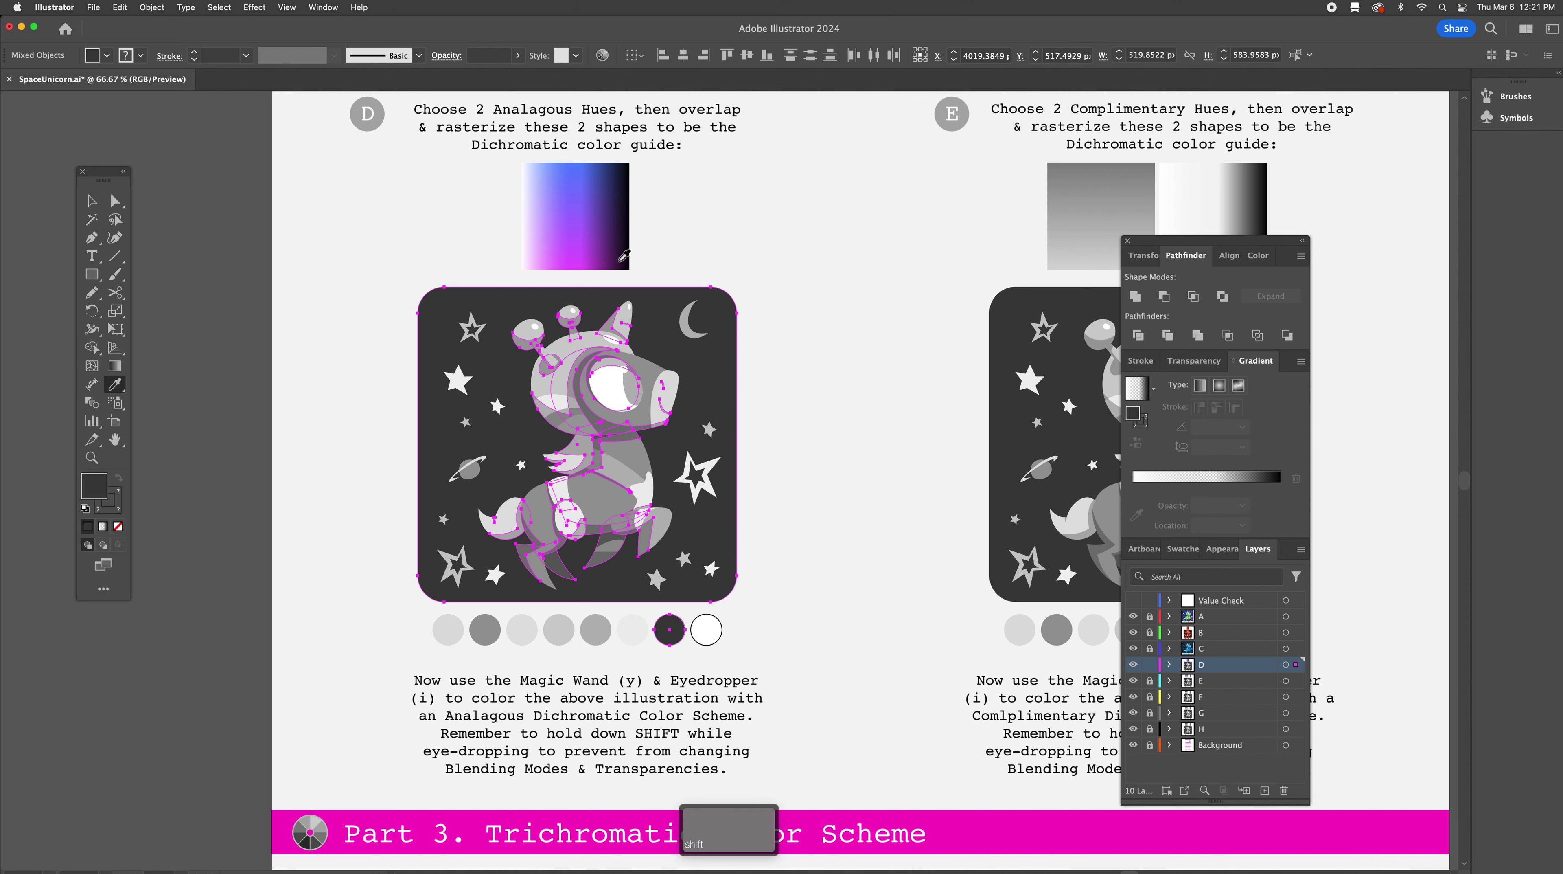
pyautogui.keyDown('shift'); pyautogui.click(621, 171); pyautogui.keyUp('shift')
pyautogui.keyDown('shift'); pyautogui.click(623, 167); pyautogui.keyUp('shift')
pyautogui.keyDown('shift'); pyautogui.click(604, 178); pyautogui.keyUp('shift')
pyautogui.keyDown('shift'); pyautogui.click(608, 221); pyautogui.keyUp('shift')
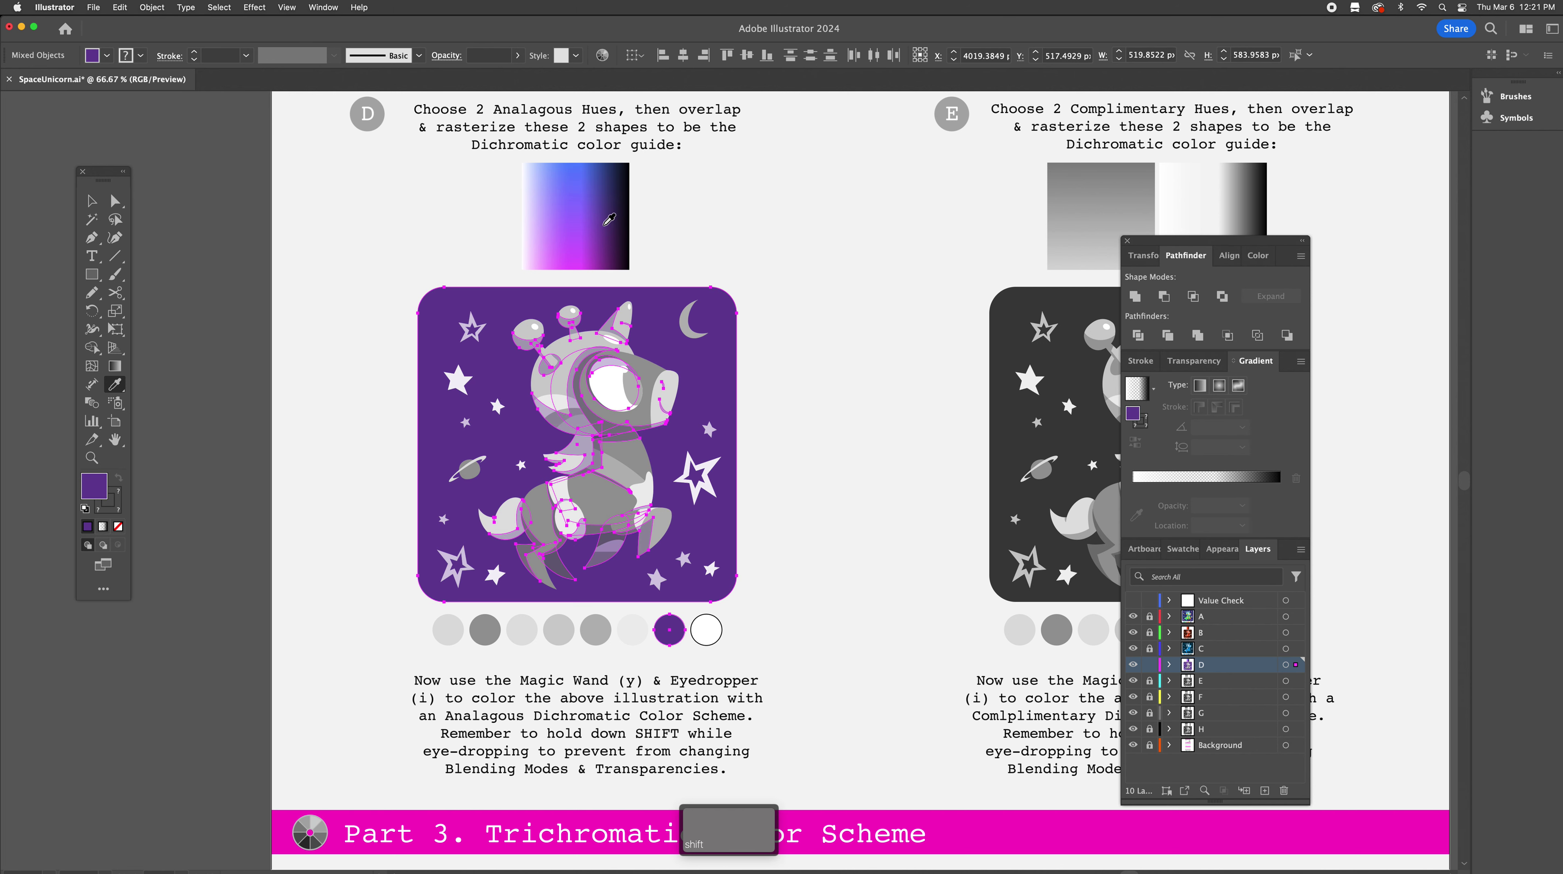
pyautogui.keyDown('shift'); pyautogui.click(614, 238); pyautogui.keyUp('shift')
pyautogui.keyDown('shift'); pyautogui.click(620, 255); pyautogui.keyUp('shift')
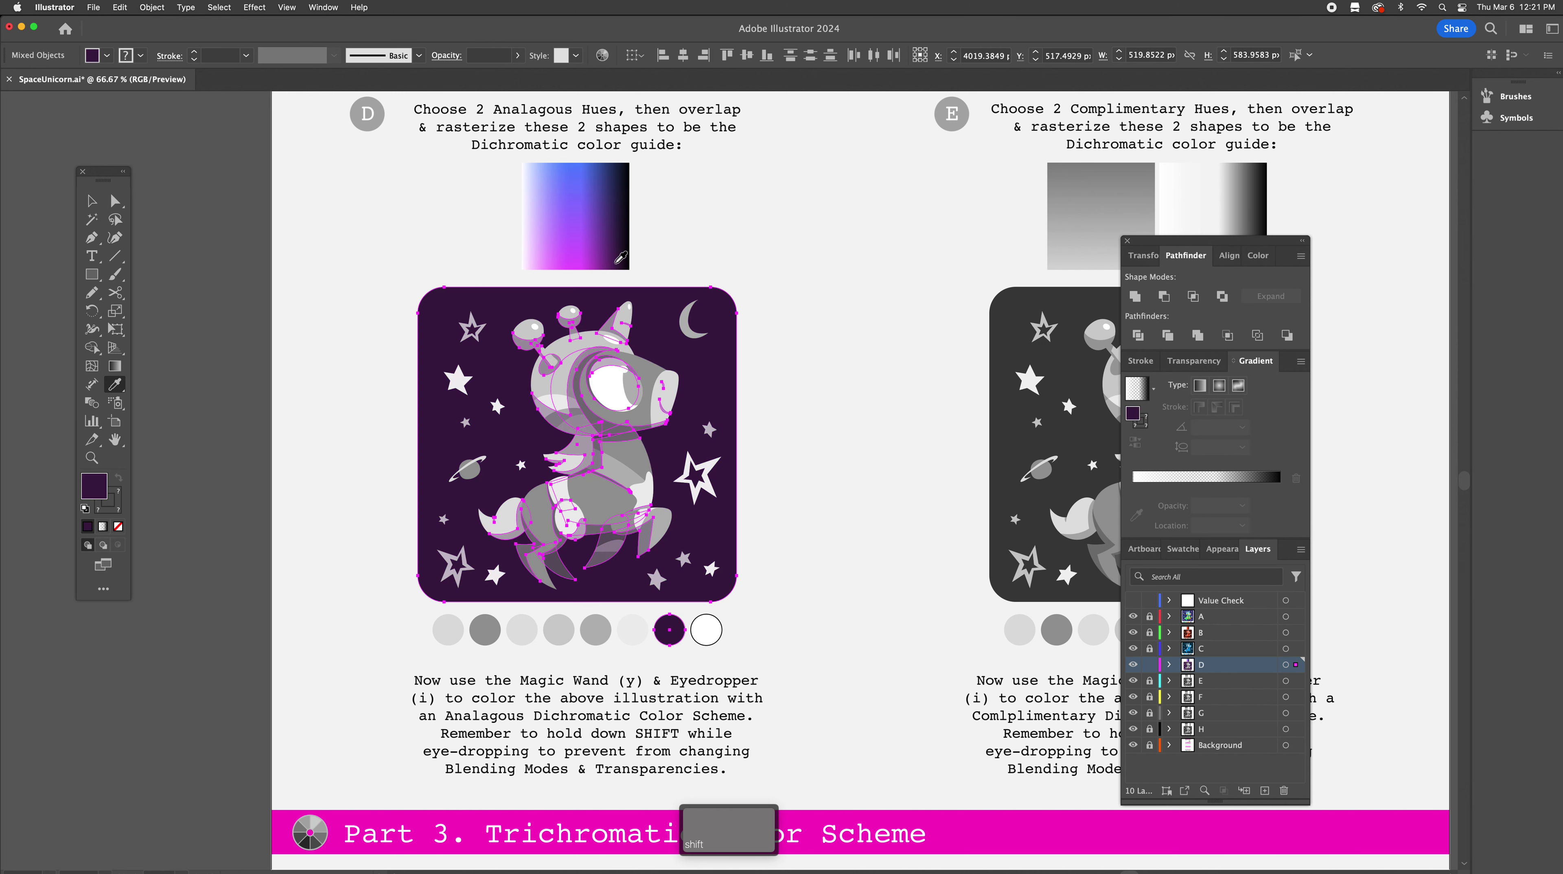
pyautogui.keyDown('shift'); pyautogui.click(618, 163); pyautogui.keyUp('shift')
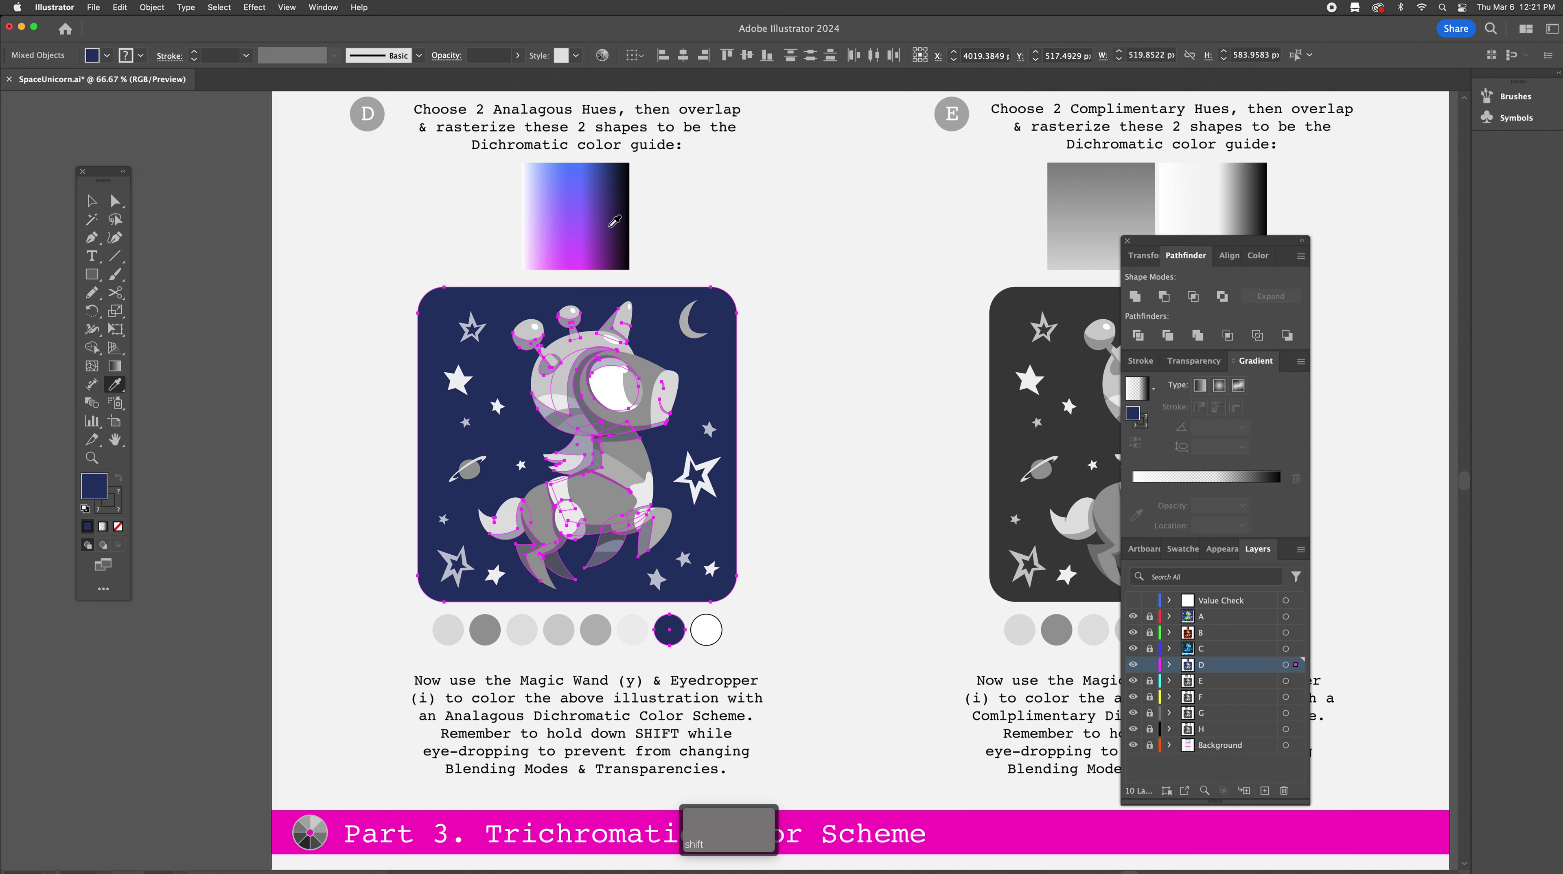
pyautogui.keyDown('shift'); pyautogui.click(619, 262); pyautogui.keyUp('shift')
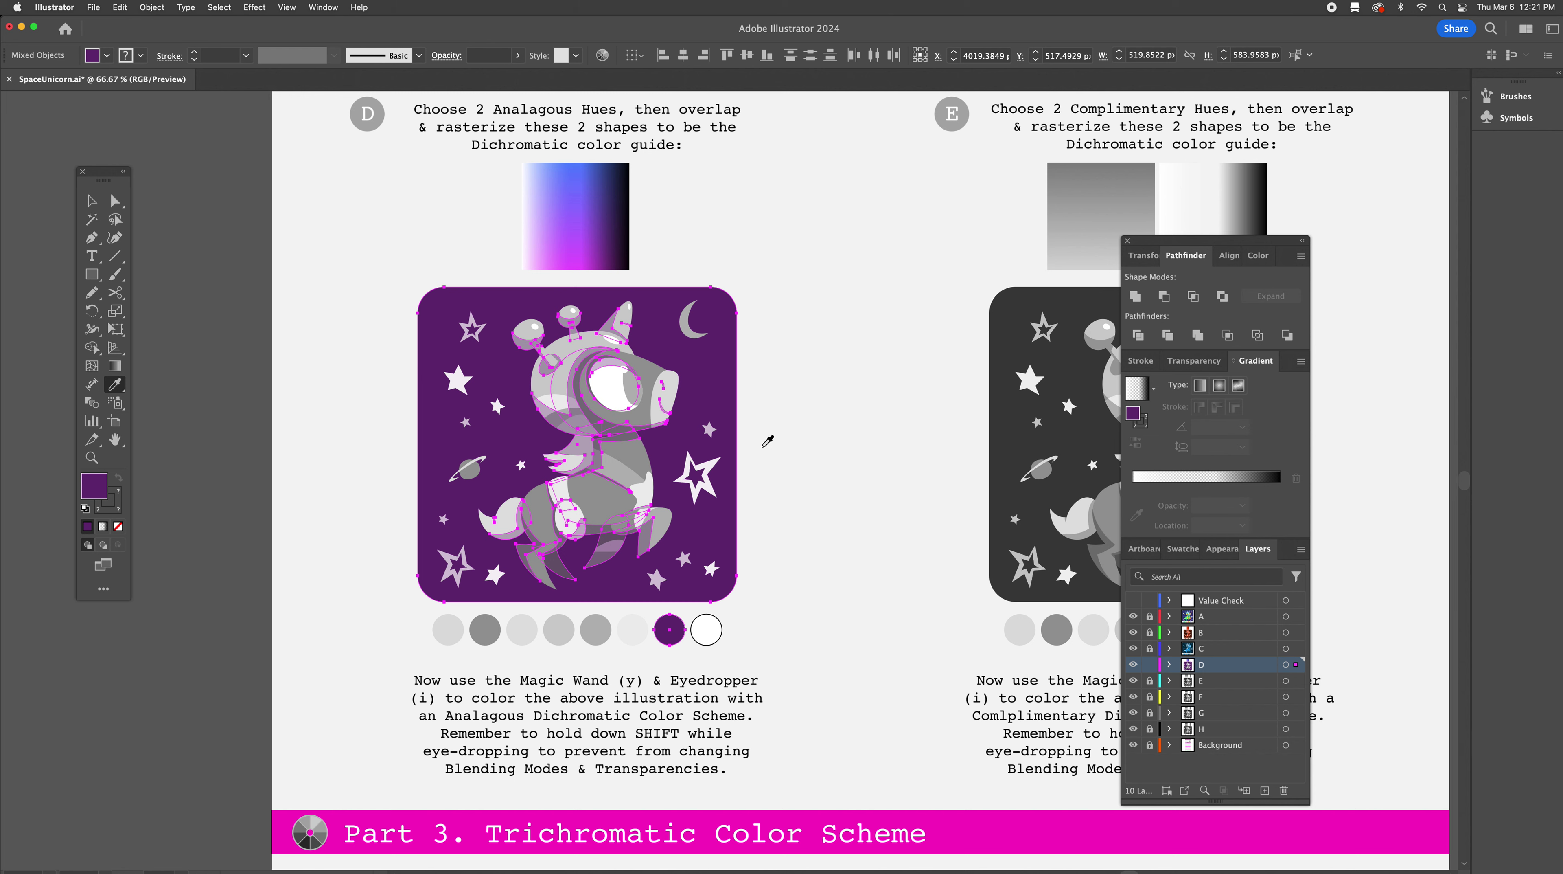
# Select the unicorn's medium gray body areas and planet, and recolor them blue-violet from the color guide
pyautogui.press('y')
pyautogui.click(599, 501)
pyautogui.press('i')
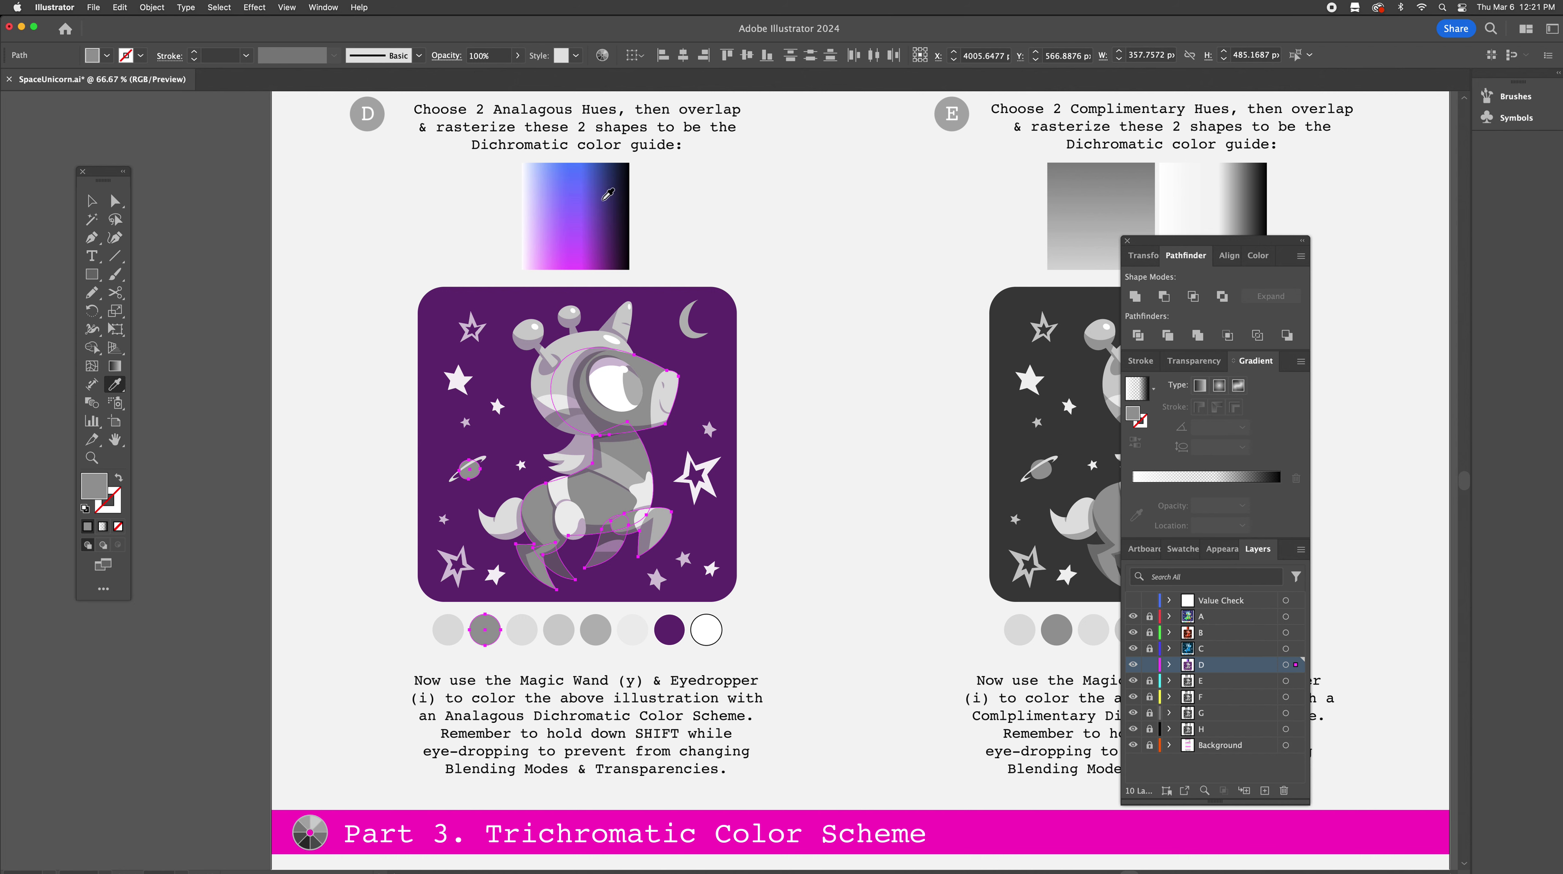
pyautogui.keyDown('shift'); pyautogui.click(590, 189); pyautogui.keyUp('shift')
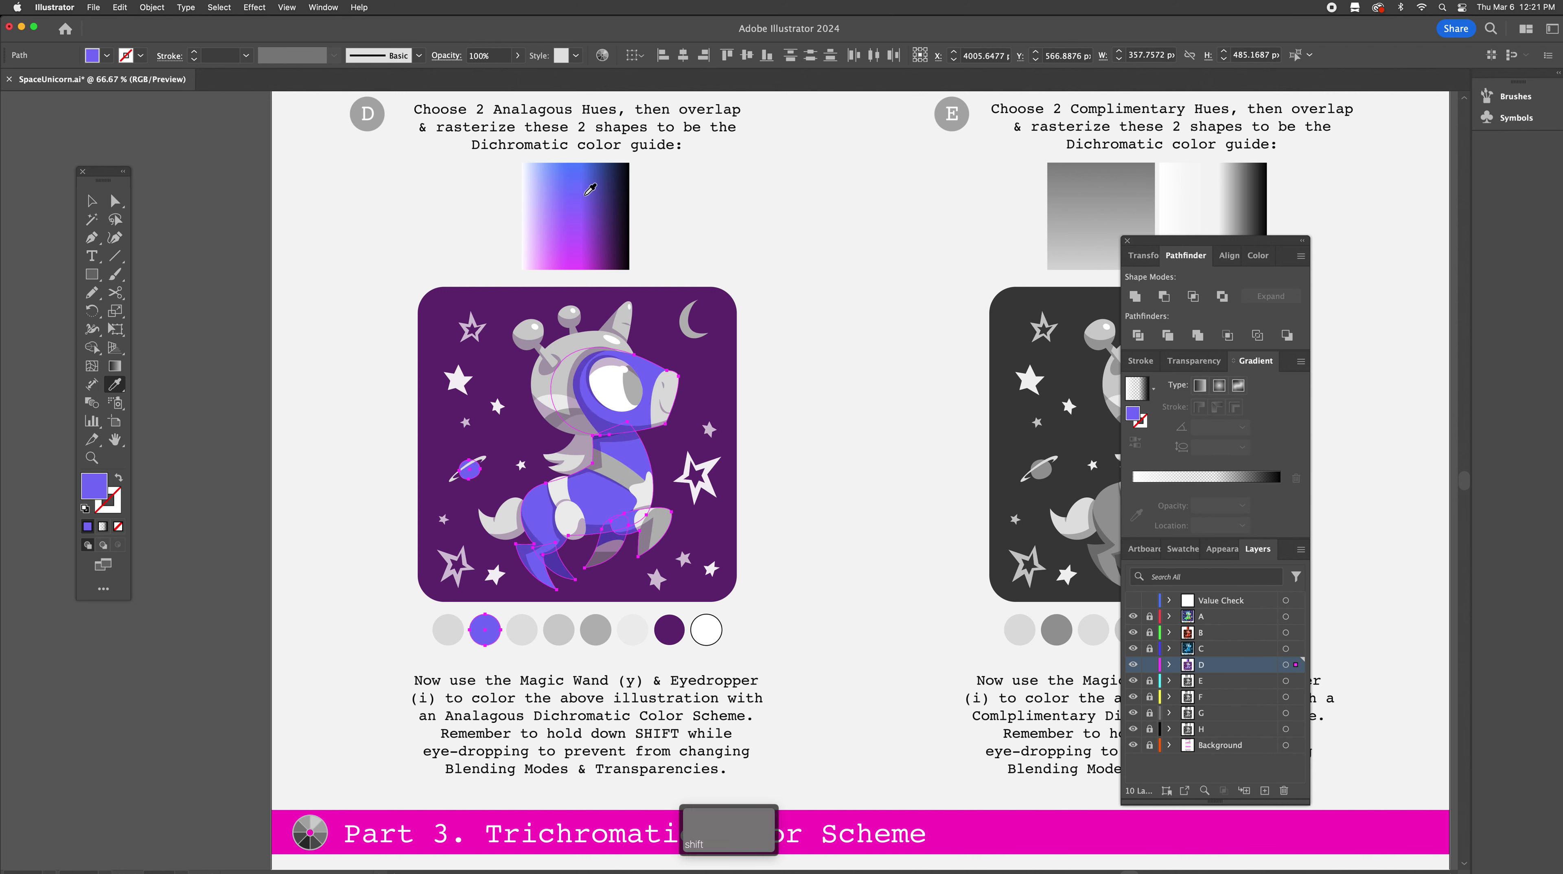
# Select the light gray helmet, antennae and horn, and recolor them bright pink-magenta from the color guide
pyautogui.press('y')
pyautogui.click(559, 638)
pyautogui.press('i')
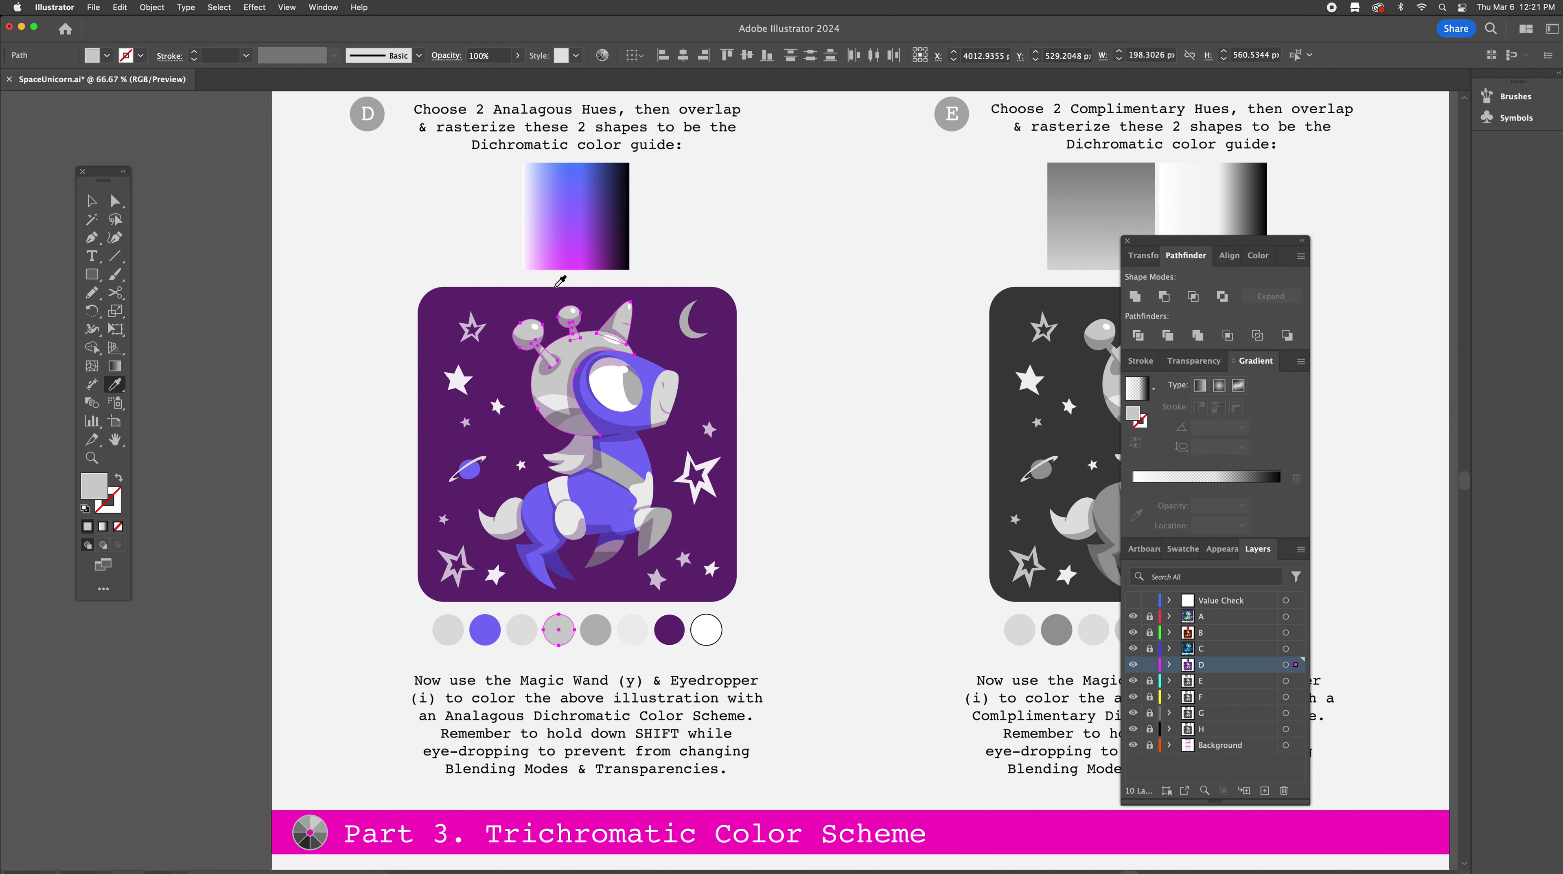
pyautogui.keyDown('shift'); pyautogui.click(566, 254); pyautogui.keyUp('shift')
pyautogui.keyDown('shift'); pyautogui.click(550, 253); pyautogui.keyUp('shift')
pyautogui.keyDown('shift'); pyautogui.click(556, 259); pyautogui.keyUp('shift')
pyautogui.keyDown('shift'); pyautogui.click(573, 259); pyautogui.keyUp('shift')
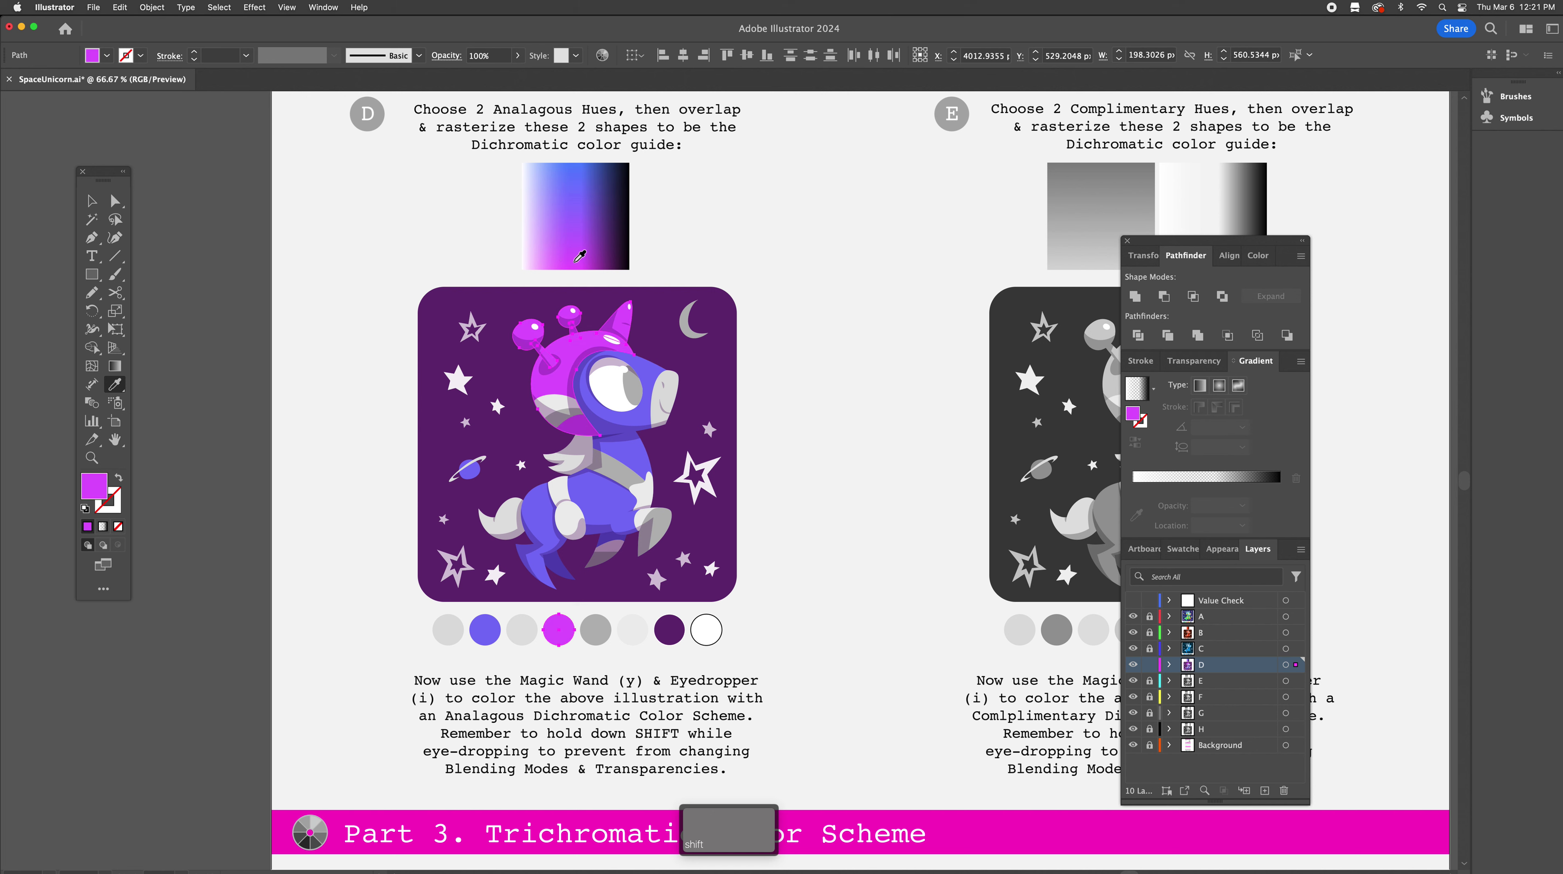
pyautogui.keyDown('shift'); pyautogui.click(553, 256); pyautogui.keyUp('shift')
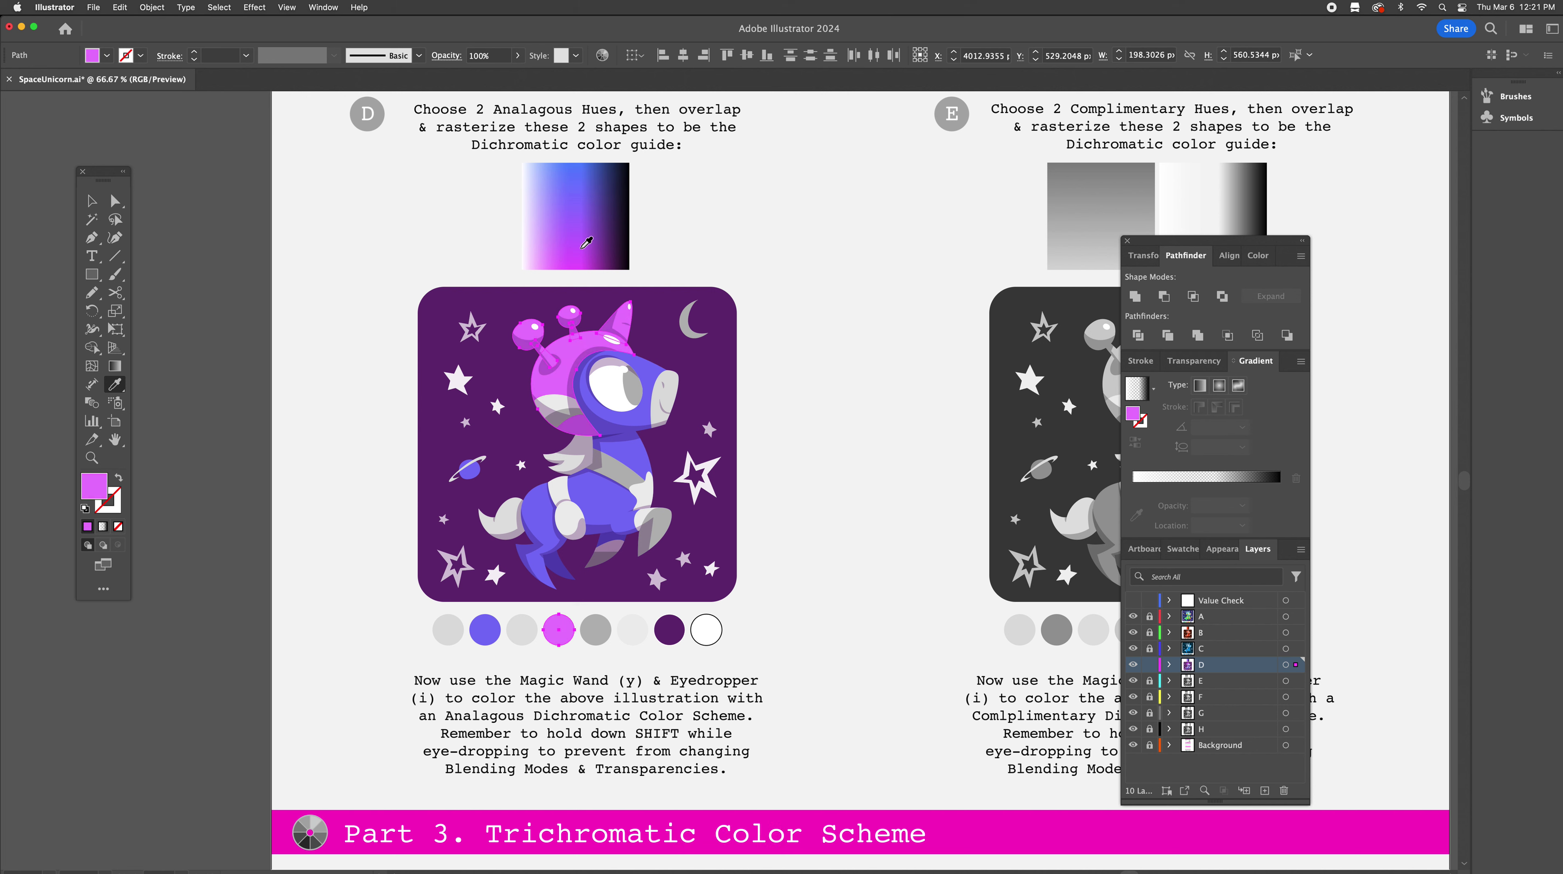
# Recolor the remaining mid-gray details, including the moon, several stars and the body strap, pale pink from the color guide
pyautogui.press('y')
pyautogui.click(606, 628)
pyautogui.press('i')
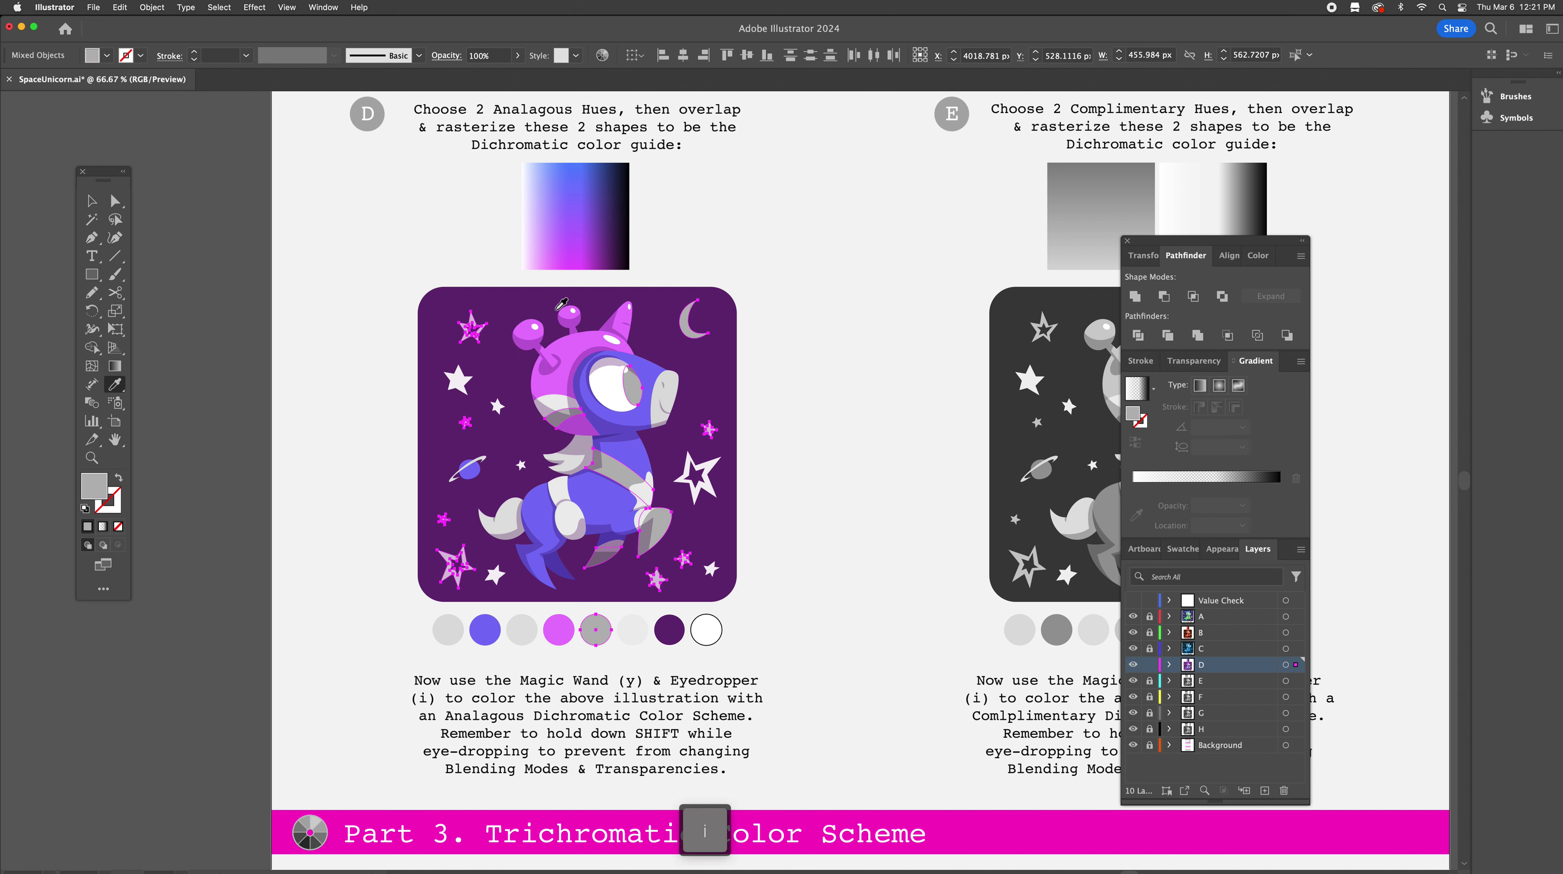
pyautogui.keyDown('shift'); pyautogui.click(542, 240); pyautogui.keyUp('shift')
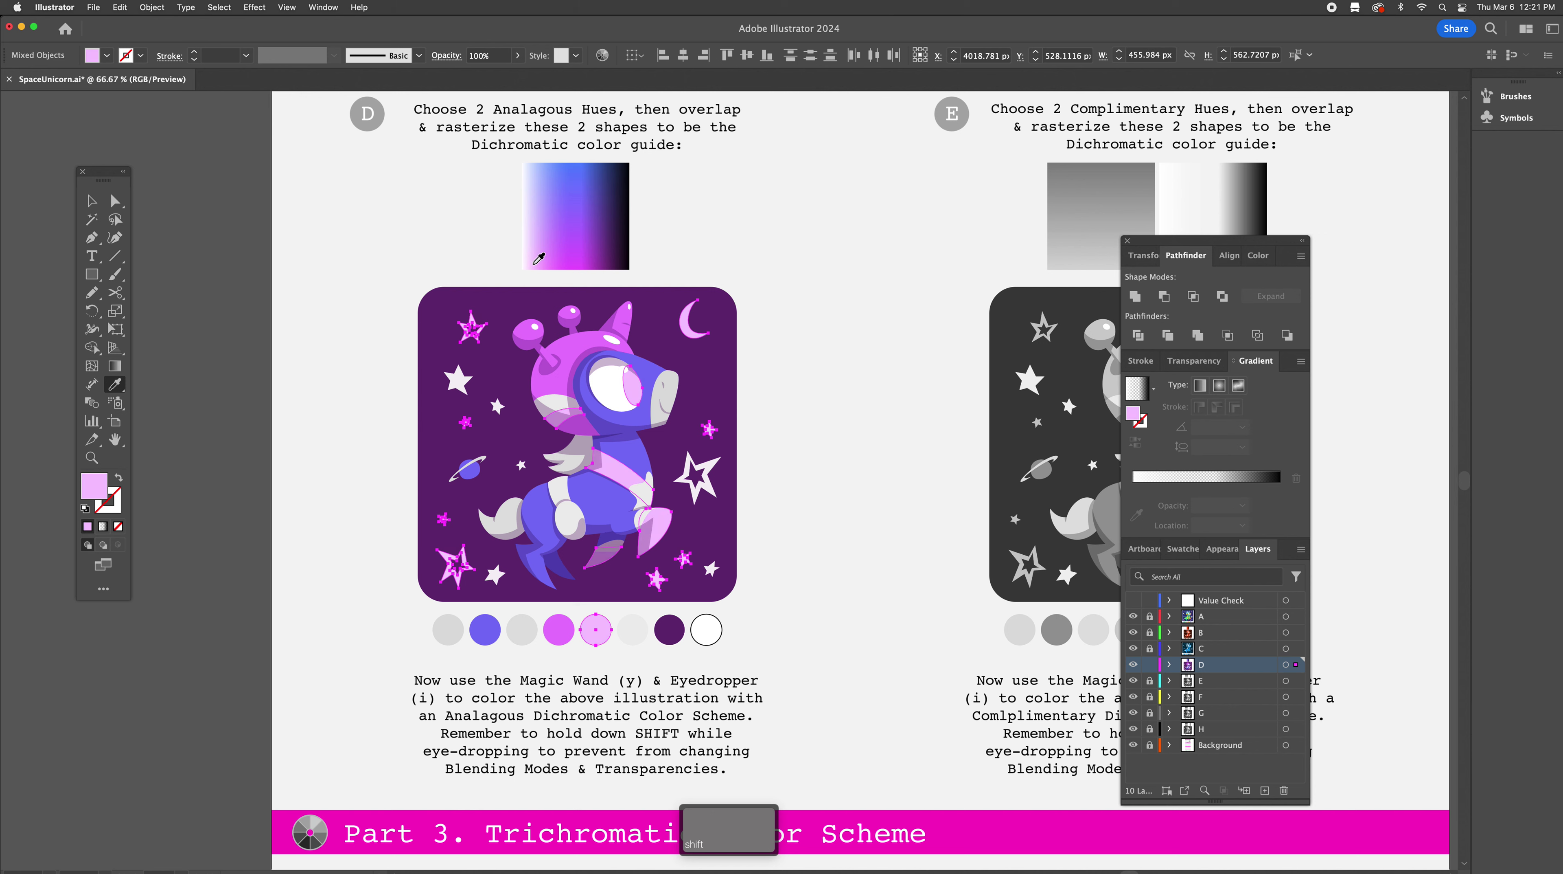
# Select the pale gray wing and tail areas and recolor them light periwinkle blue from the color guide
pyautogui.press('y')
pyautogui.click(518, 636)
pyautogui.press('i')
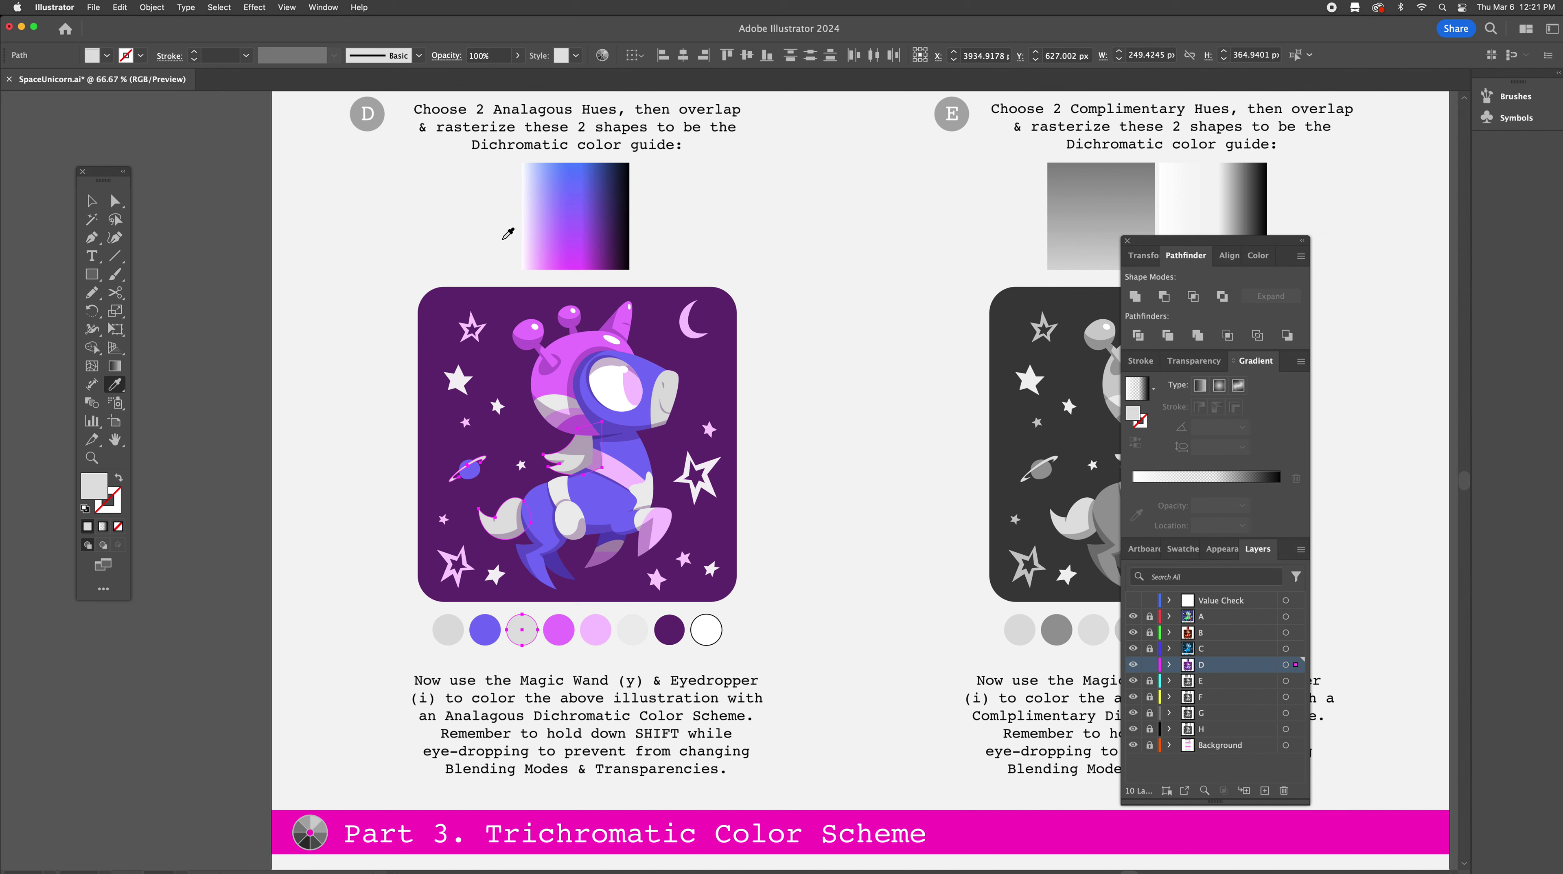
pyautogui.keyDown('shift'); pyautogui.click(556, 205); pyautogui.keyUp('shift')
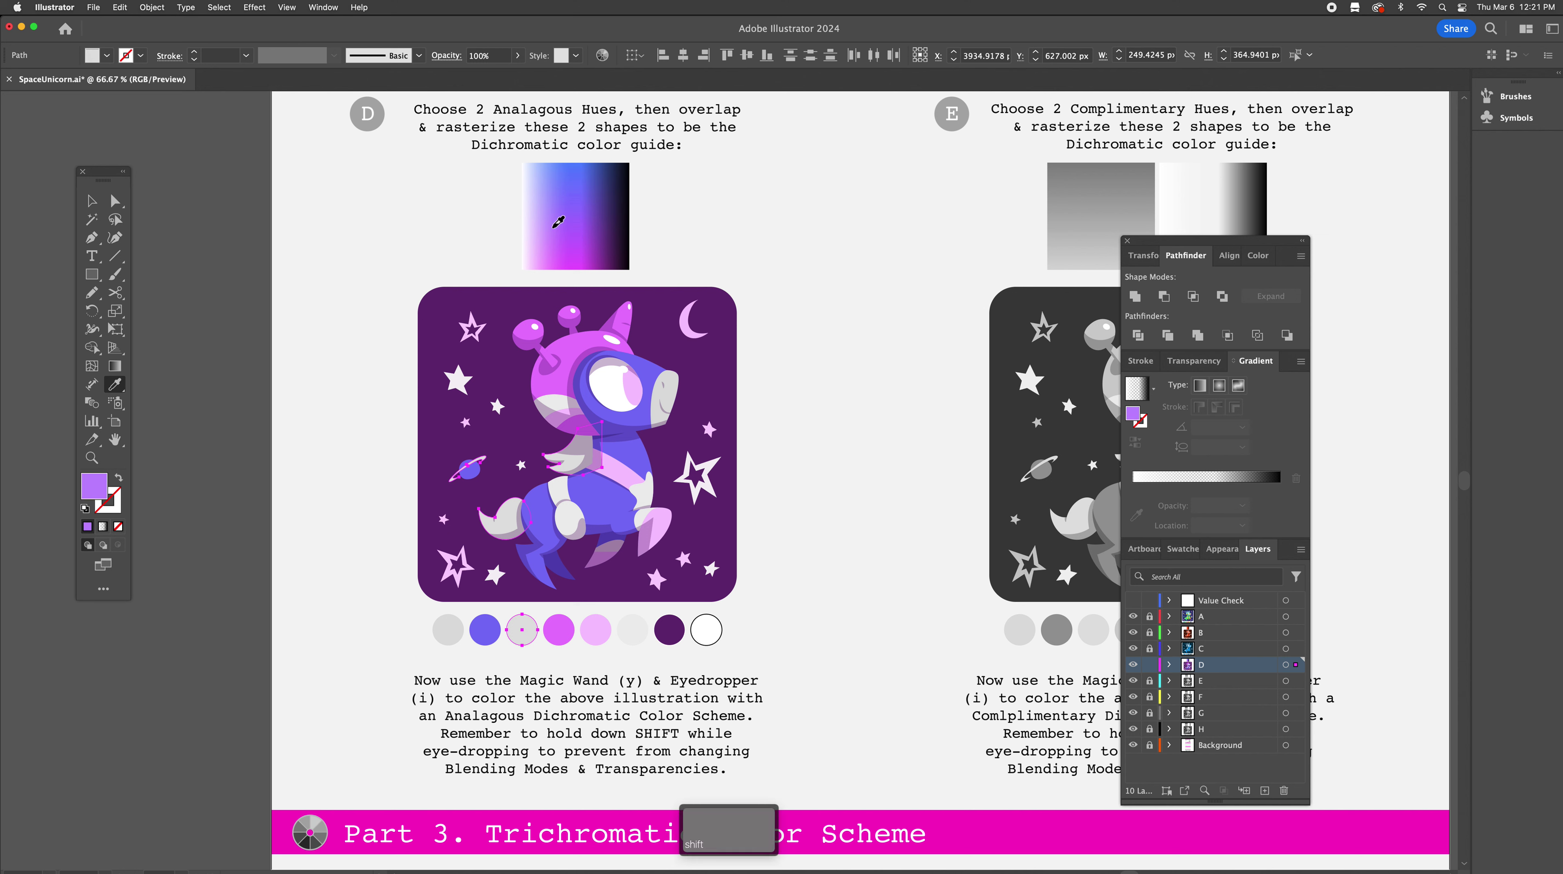
pyautogui.keyDown('shift'); pyautogui.click(546, 199); pyautogui.keyUp('shift')
pyautogui.keyDown('shift'); pyautogui.click(549, 207); pyautogui.keyUp('shift')
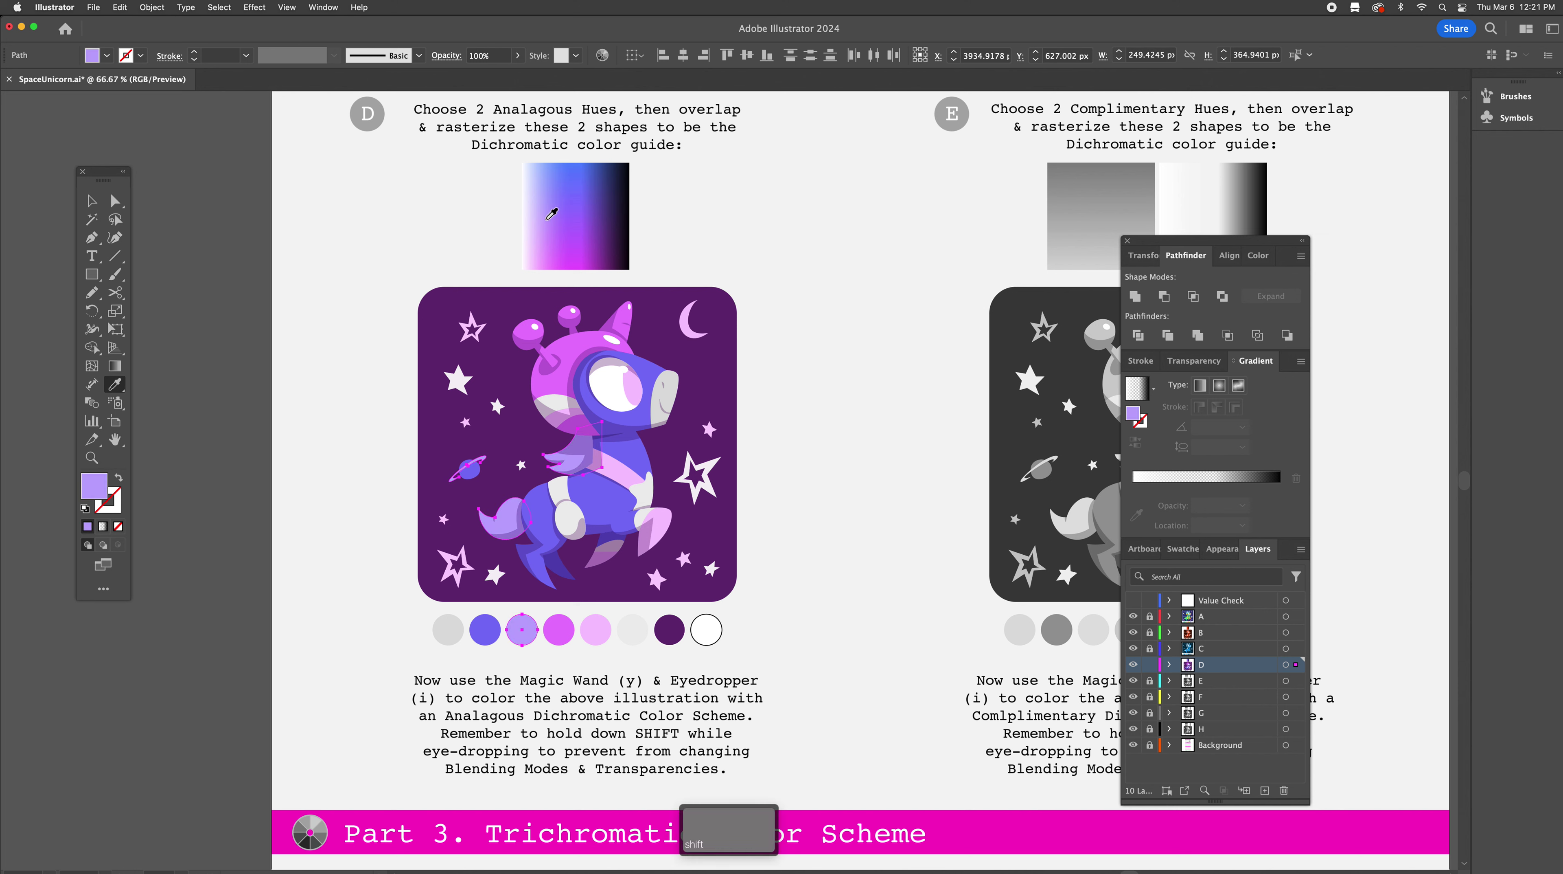
pyautogui.keyDown('shift'); pyautogui.click(545, 201); pyautogui.keyUp('shift')
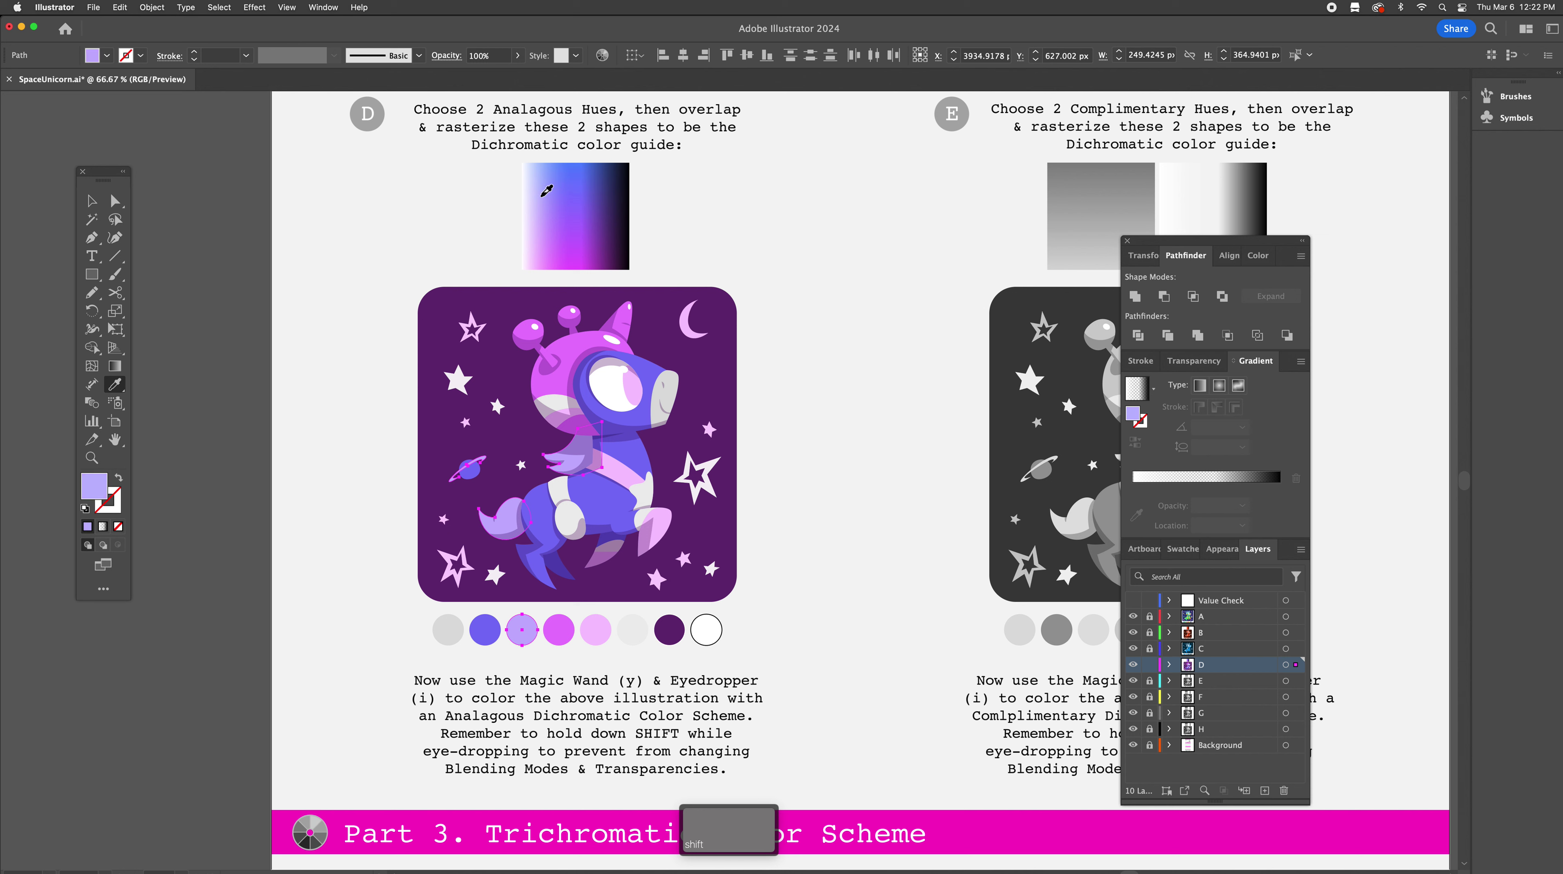
pyautogui.keyDown('shift'); pyautogui.click(550, 179); pyautogui.keyUp('shift')
pyautogui.keyDown('shift'); pyautogui.click(539, 189); pyautogui.keyUp('shift')
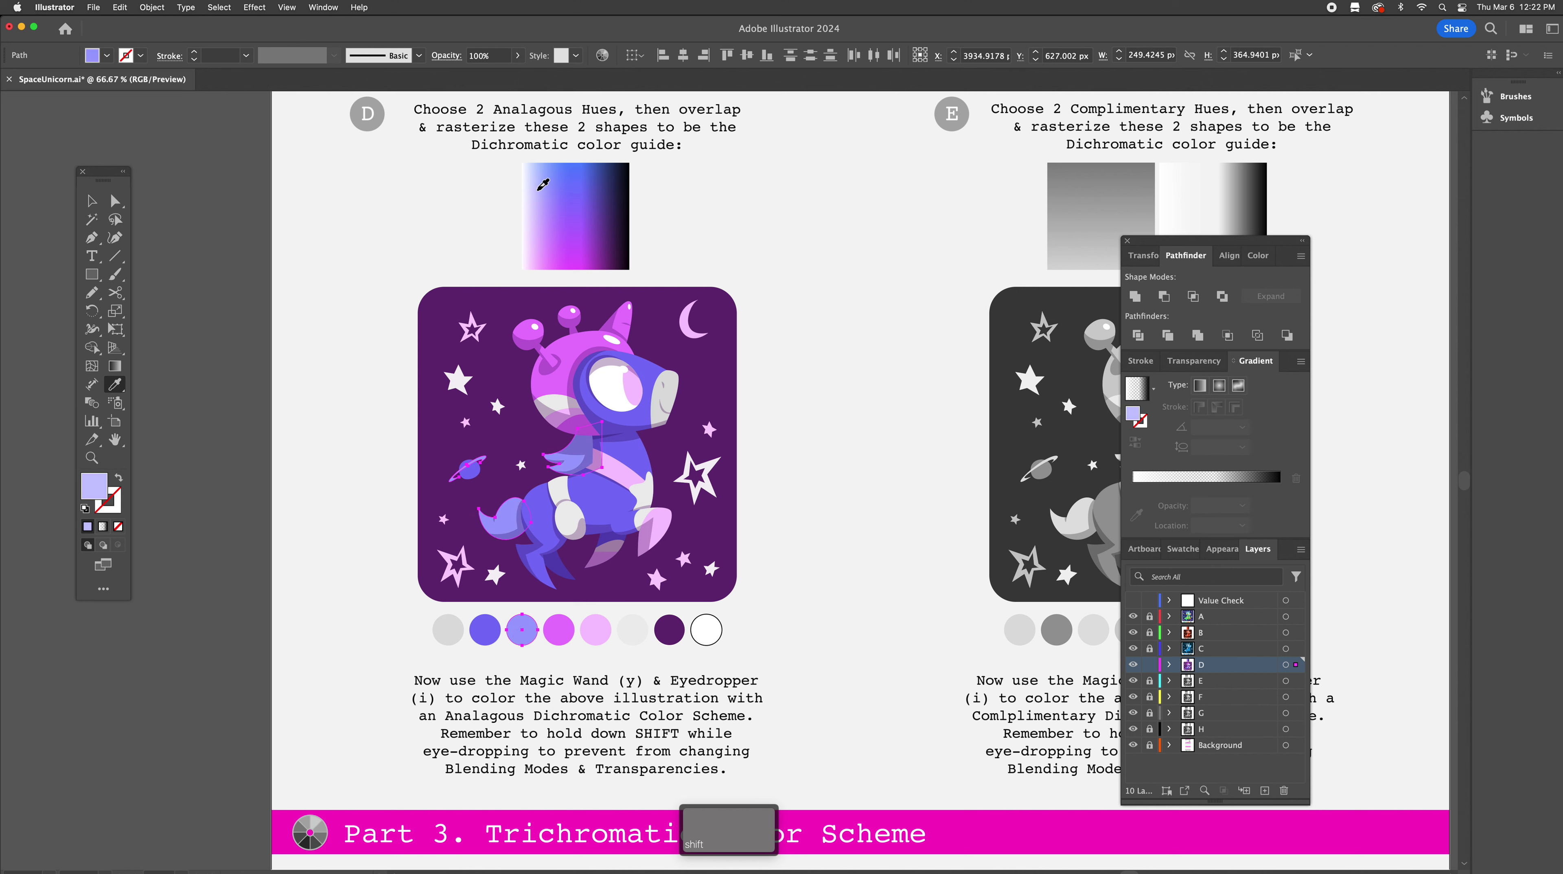
# Lighten the wing and tail areas to pale lavender-blue, and recolor the unicorn's gray muzzle soft pink from the color guide
pyautogui.keyDown('shift'); pyautogui.click(541, 195); pyautogui.keyUp('shift')
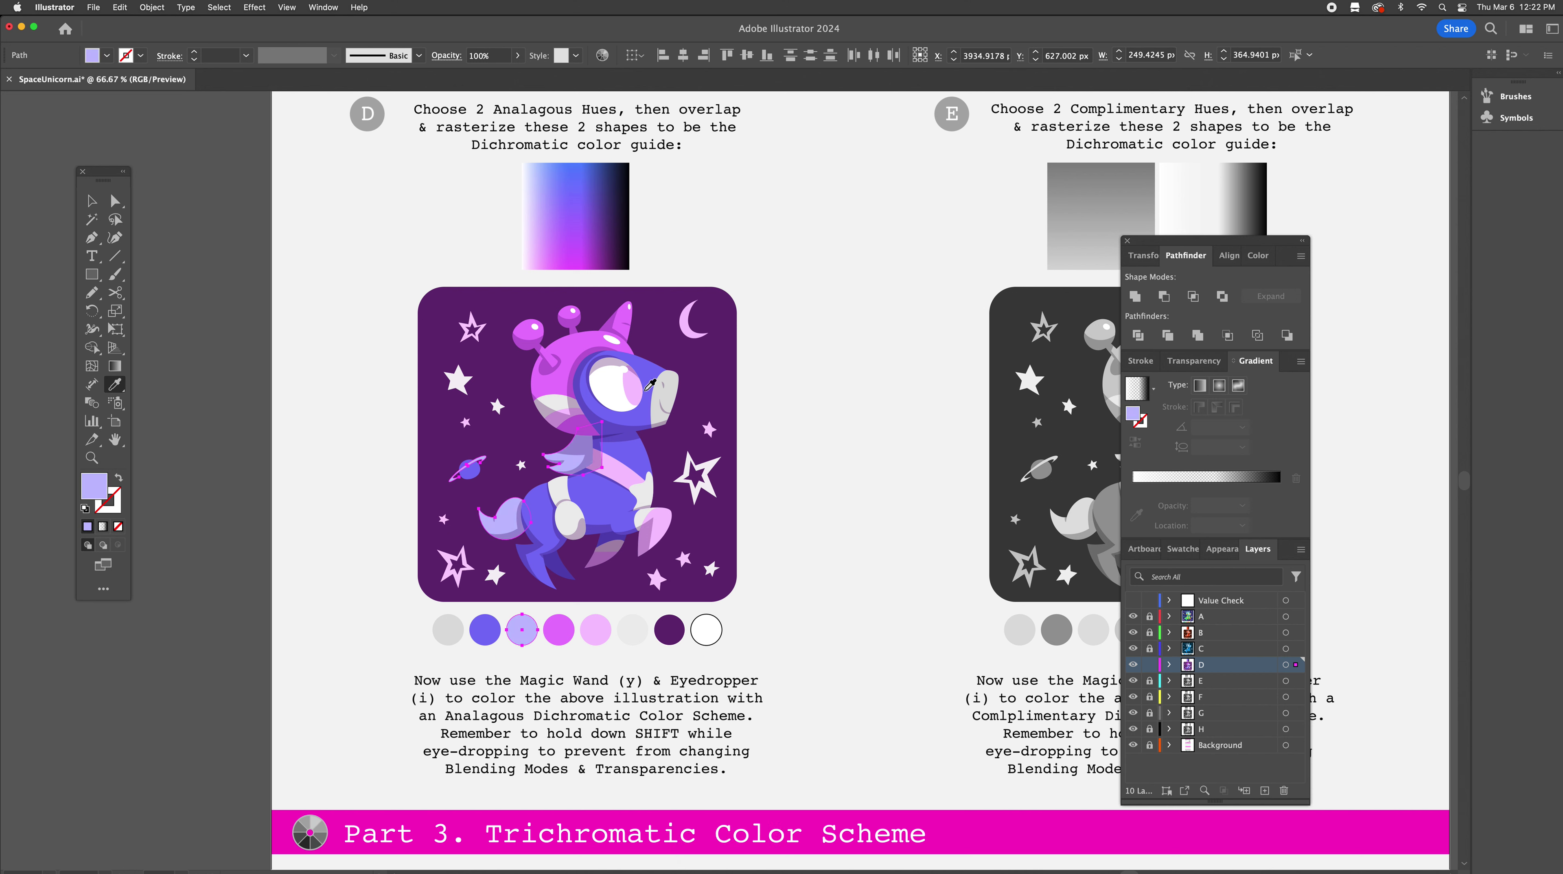
pyautogui.press('y')
pyautogui.click(673, 401)
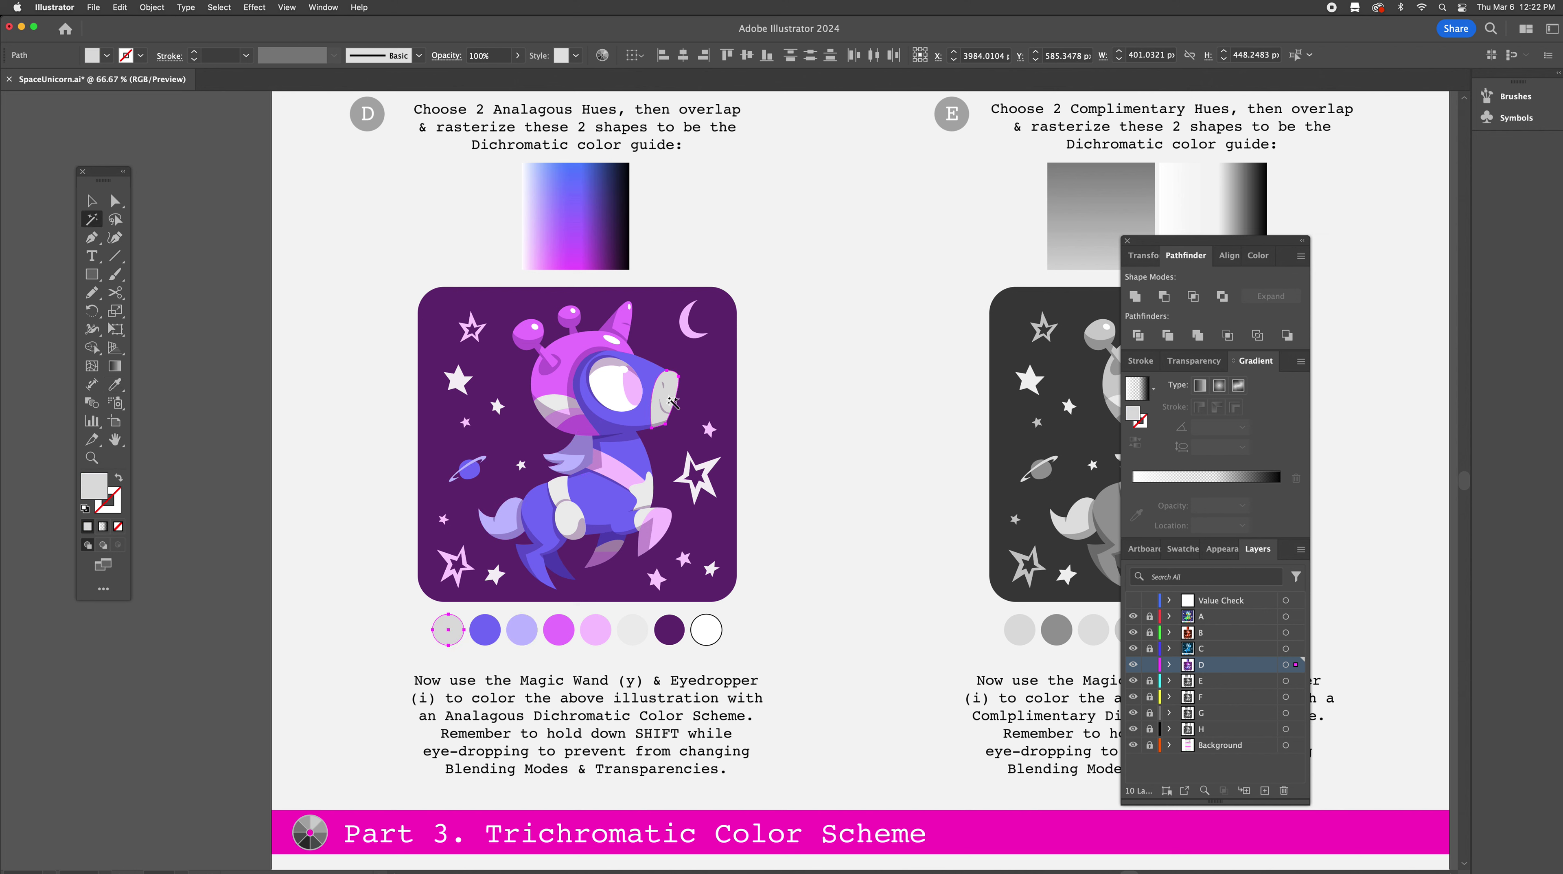
pyautogui.press('i')
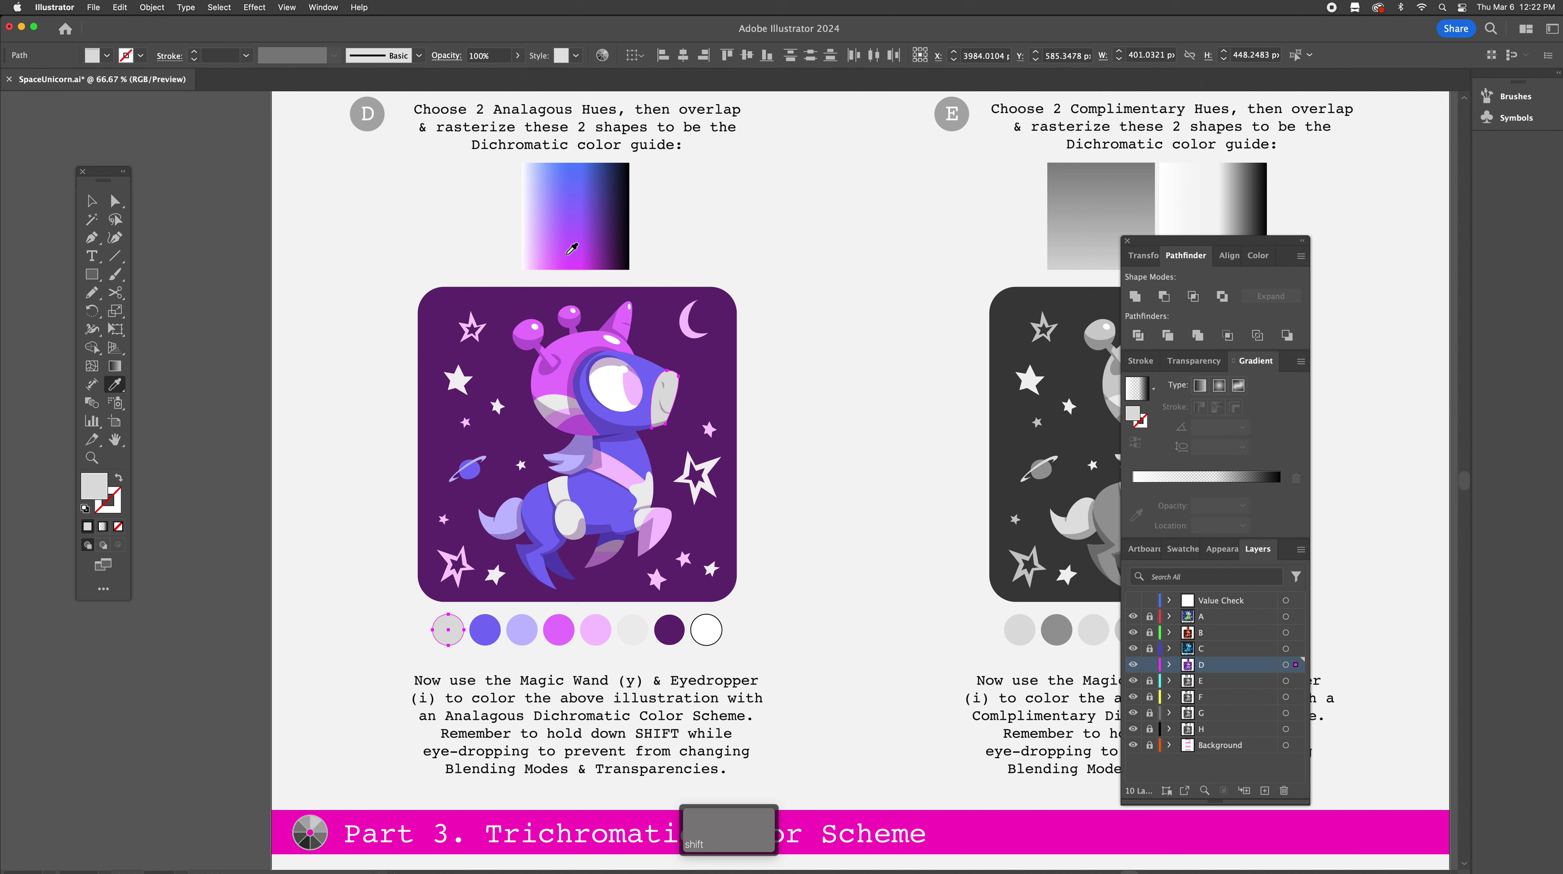
pyautogui.keyDown('shift'); pyautogui.click(546, 251); pyautogui.keyUp('shift')
pyautogui.keyDown('shift'); pyautogui.click(531, 259); pyautogui.keyUp('shift')
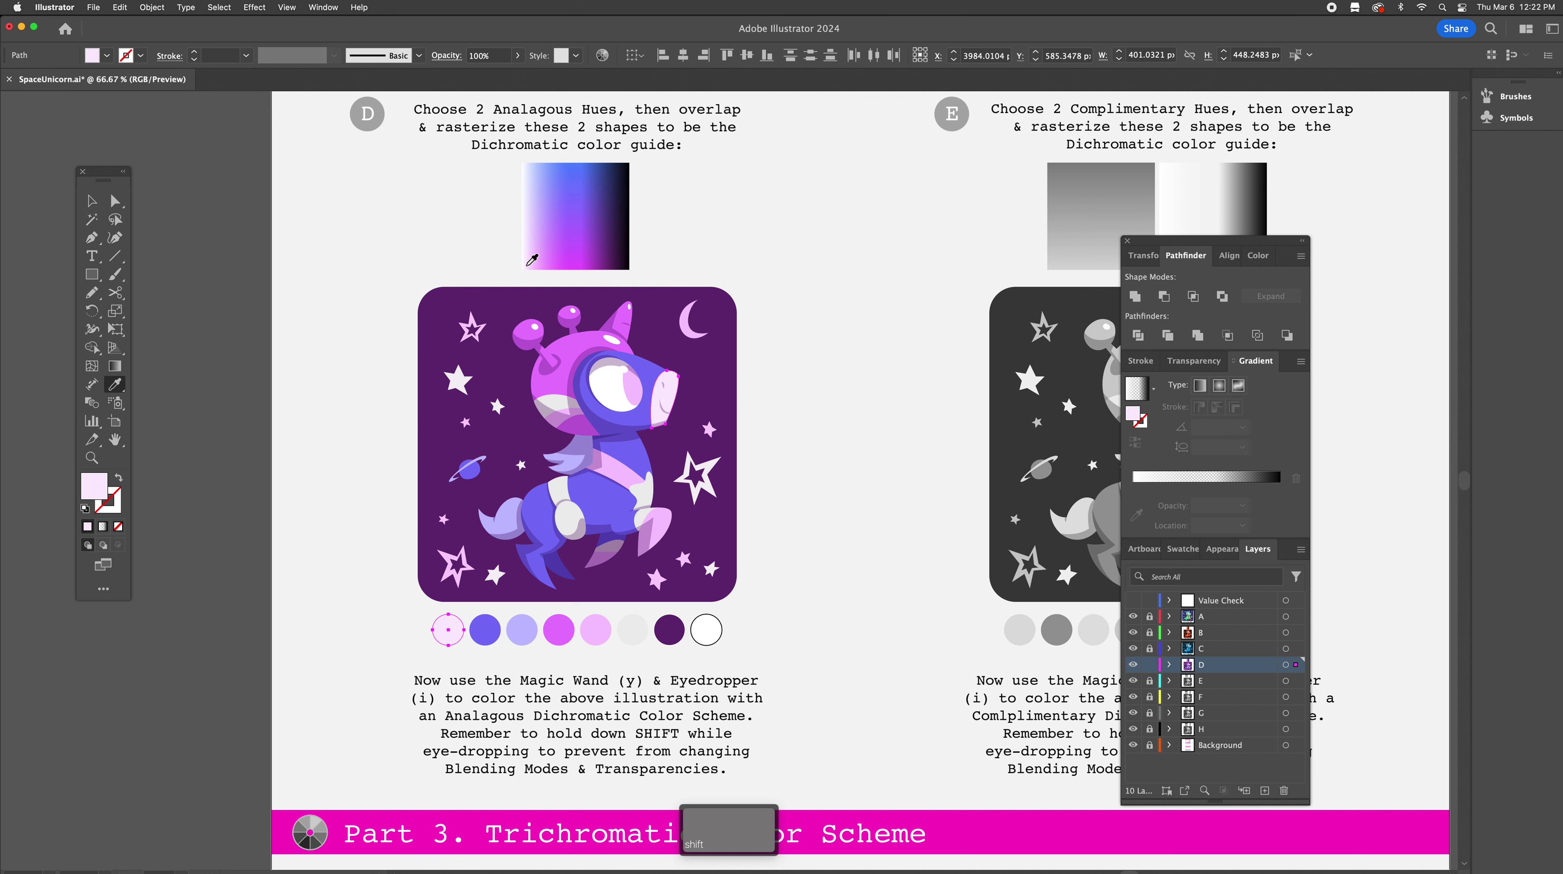
pyautogui.keyDown('shift'); pyautogui.click(536, 263); pyautogui.keyUp('shift')
pyautogui.keyDown('shift'); pyautogui.click(545, 262); pyautogui.keyUp('shift')
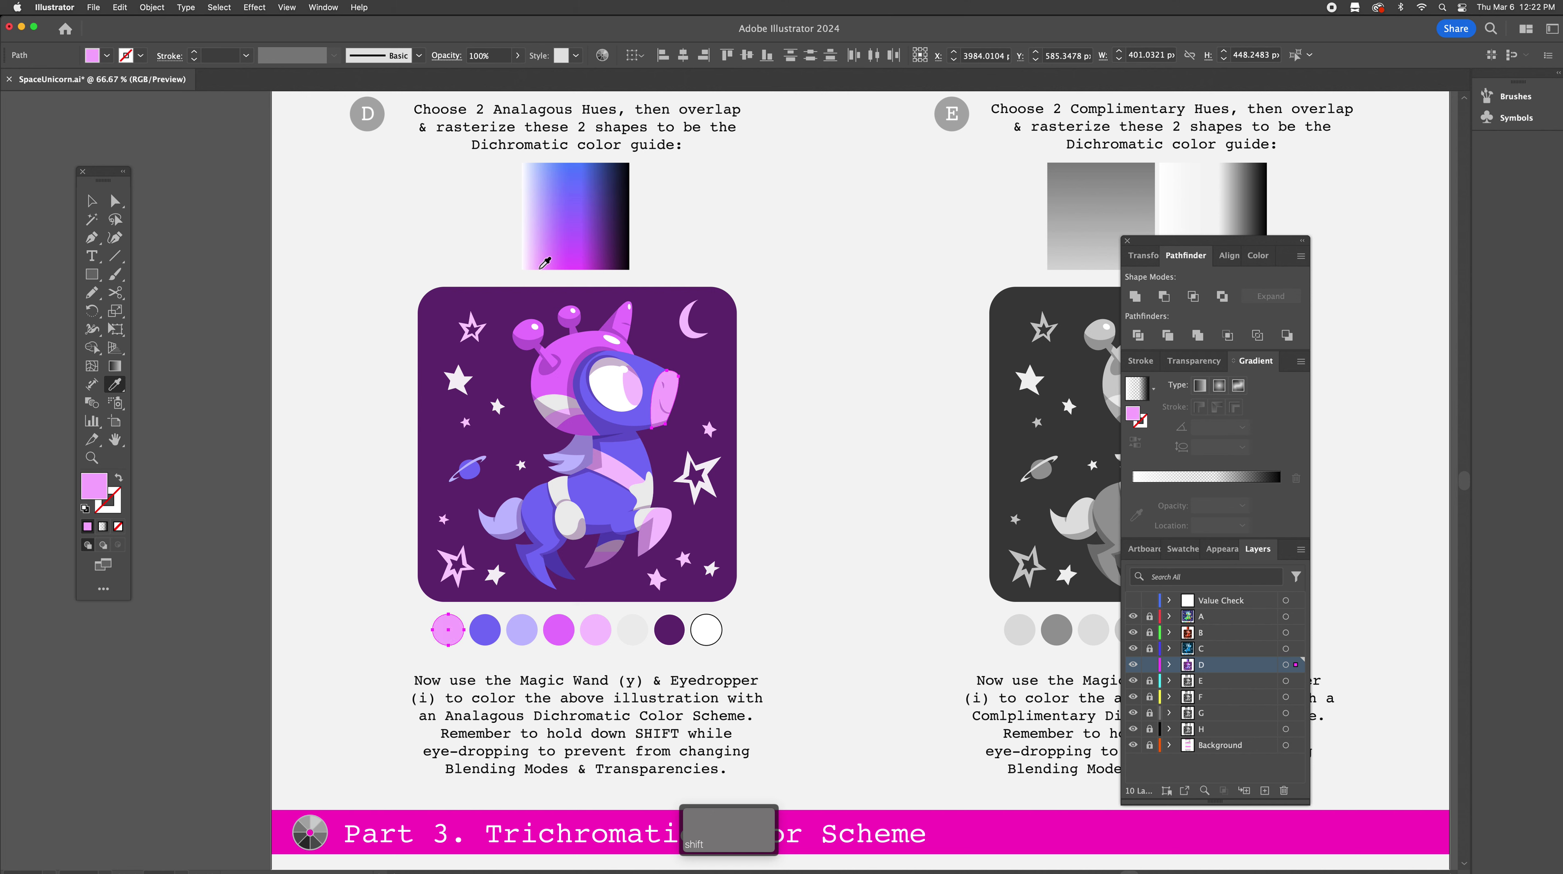
pyautogui.keyDown('shift'); pyautogui.click(537, 266); pyautogui.keyUp('shift')
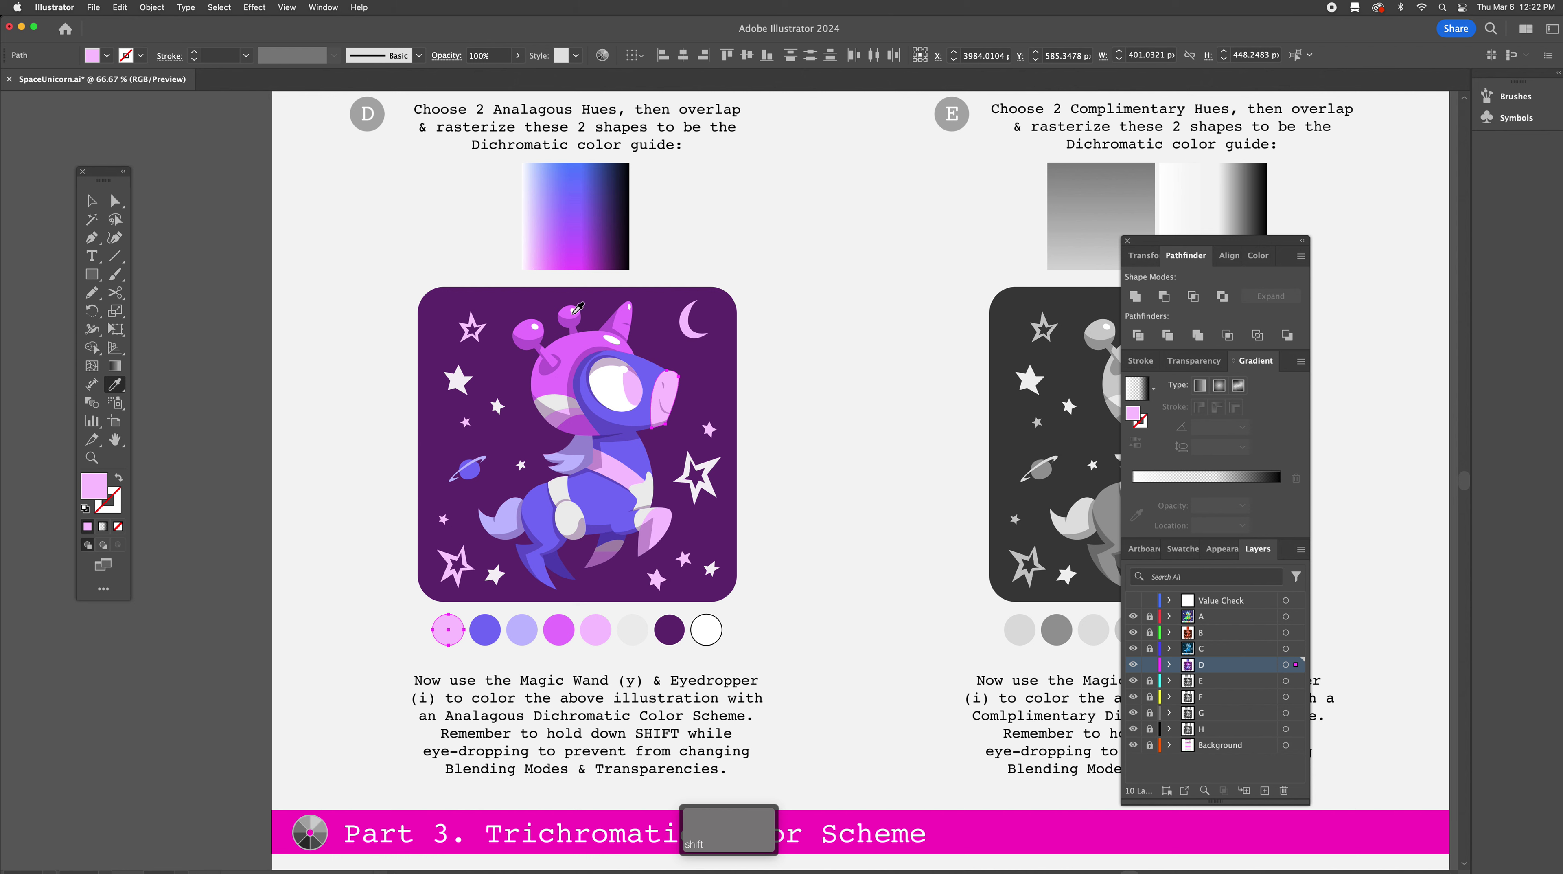
# Select the pale pink moon, strap, raised leg and outlined stars, and try violet through dark purple shades from the color guide
pyautogui.press('y')
pyautogui.click(668, 526)
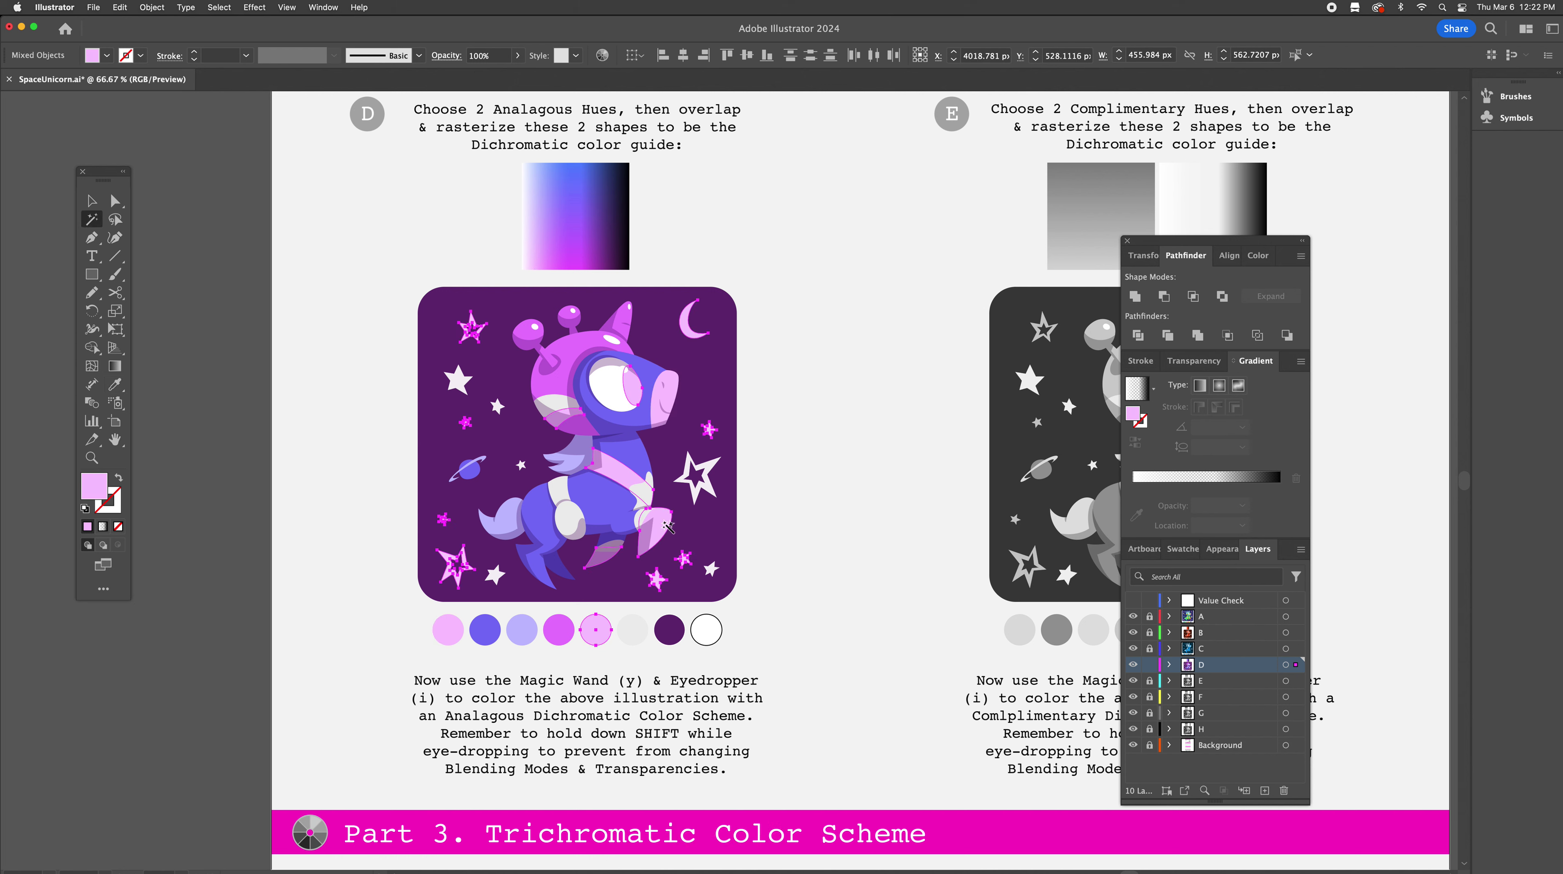
pyautogui.press('i')
pyautogui.keyDown('shift'); pyautogui.click(545, 255); pyautogui.keyUp('shift')
pyautogui.keyDown('shift'); pyautogui.click(535, 242); pyautogui.keyUp('shift')
pyautogui.keyDown('shift'); pyautogui.click(535, 237); pyautogui.keyUp('shift')
pyautogui.keyDown('shift'); pyautogui.click(544, 235); pyautogui.keyUp('shift')
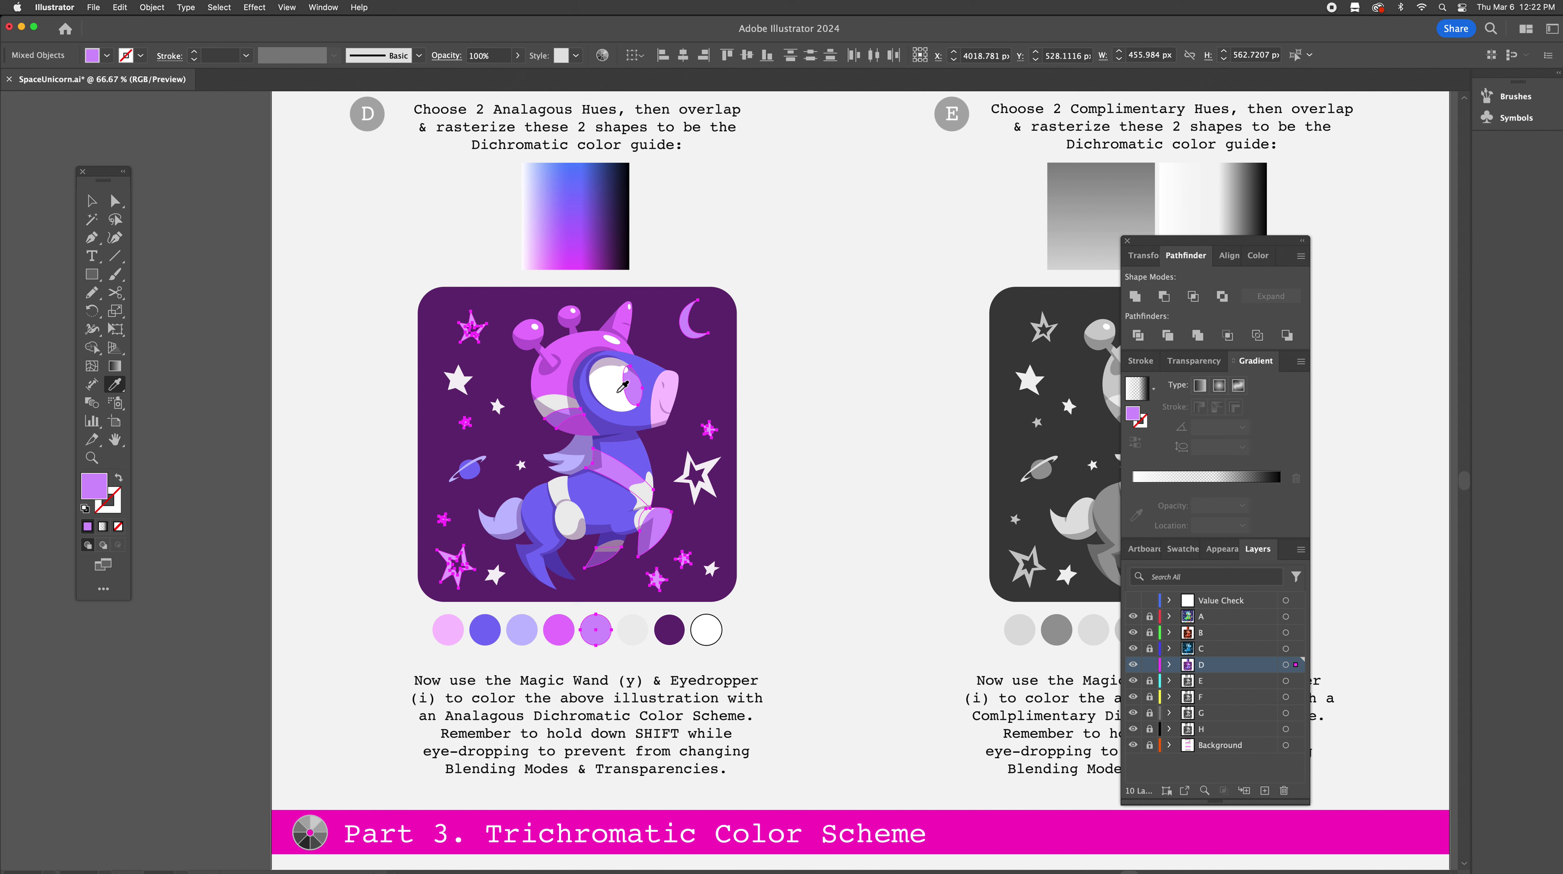
pyautogui.keyDown('shift'); pyautogui.click(573, 223); pyautogui.keyUp('shift')
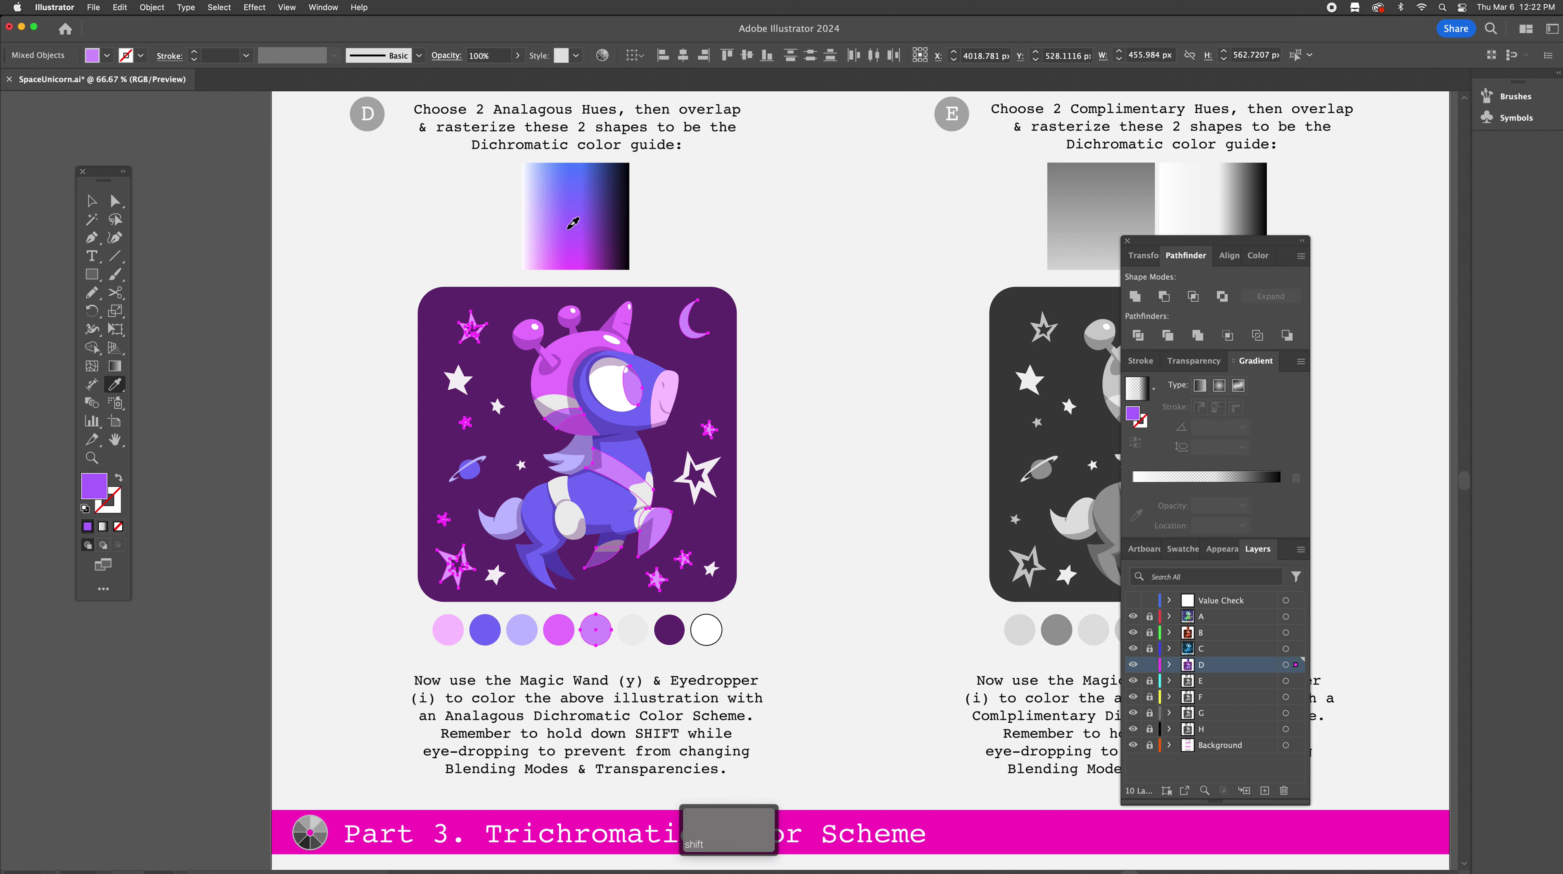
pyautogui.keyDown('shift'); pyautogui.click(553, 213); pyautogui.keyUp('shift')
pyautogui.keyDown('shift'); pyautogui.click(561, 220); pyautogui.keyUp('shift')
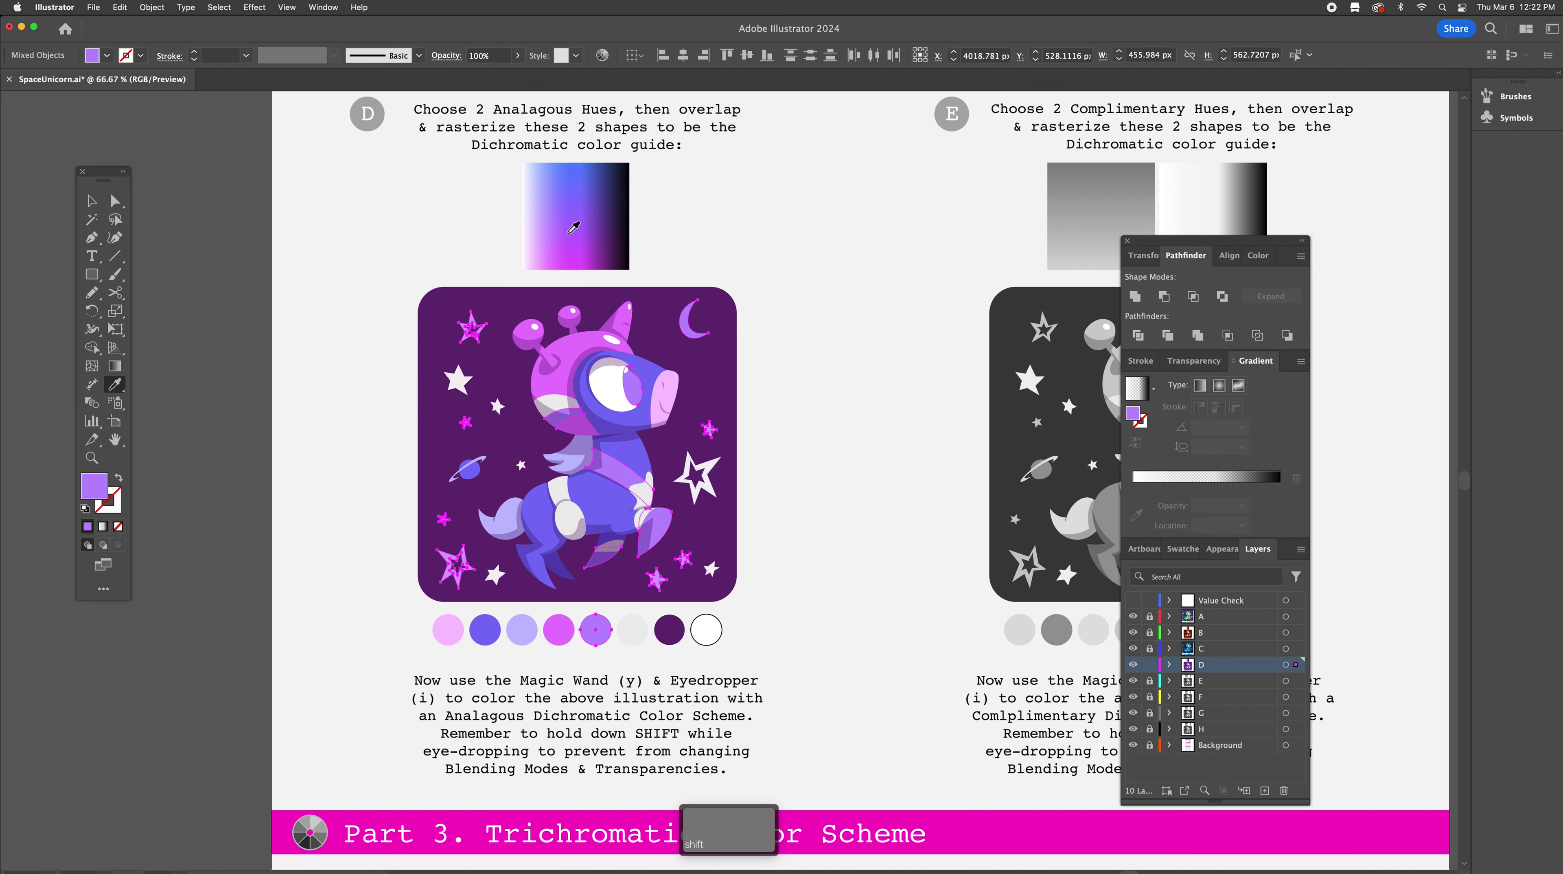
pyautogui.keyDown('shift'); pyautogui.click(573, 227); pyautogui.keyUp('shift')
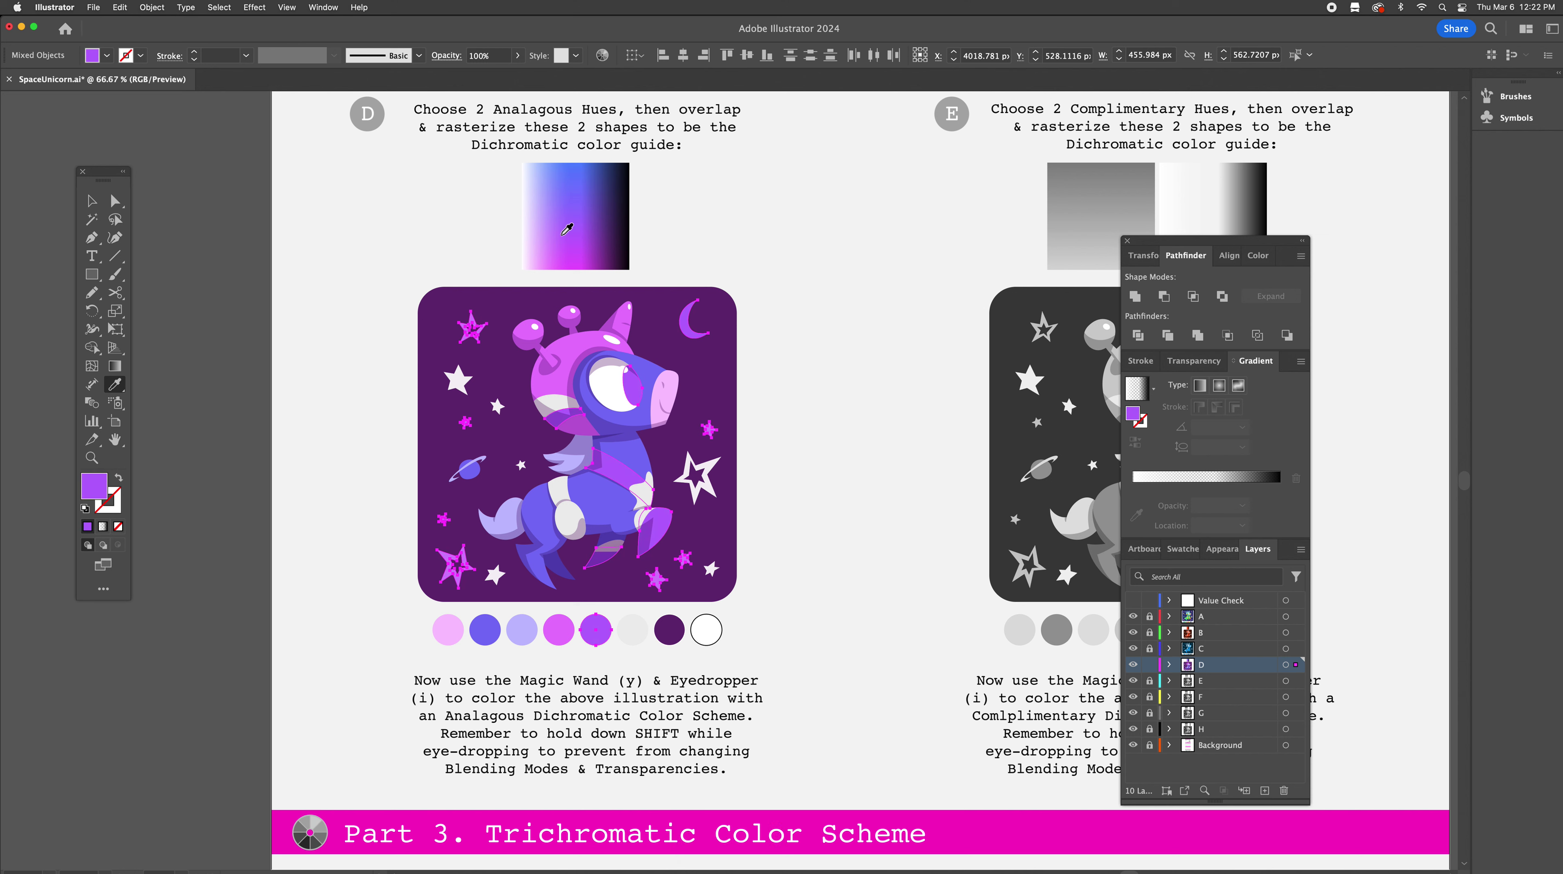
pyautogui.press('shift')
pyautogui.keyDown('shift'); pyautogui.click(603, 218); pyautogui.keyUp('shift')
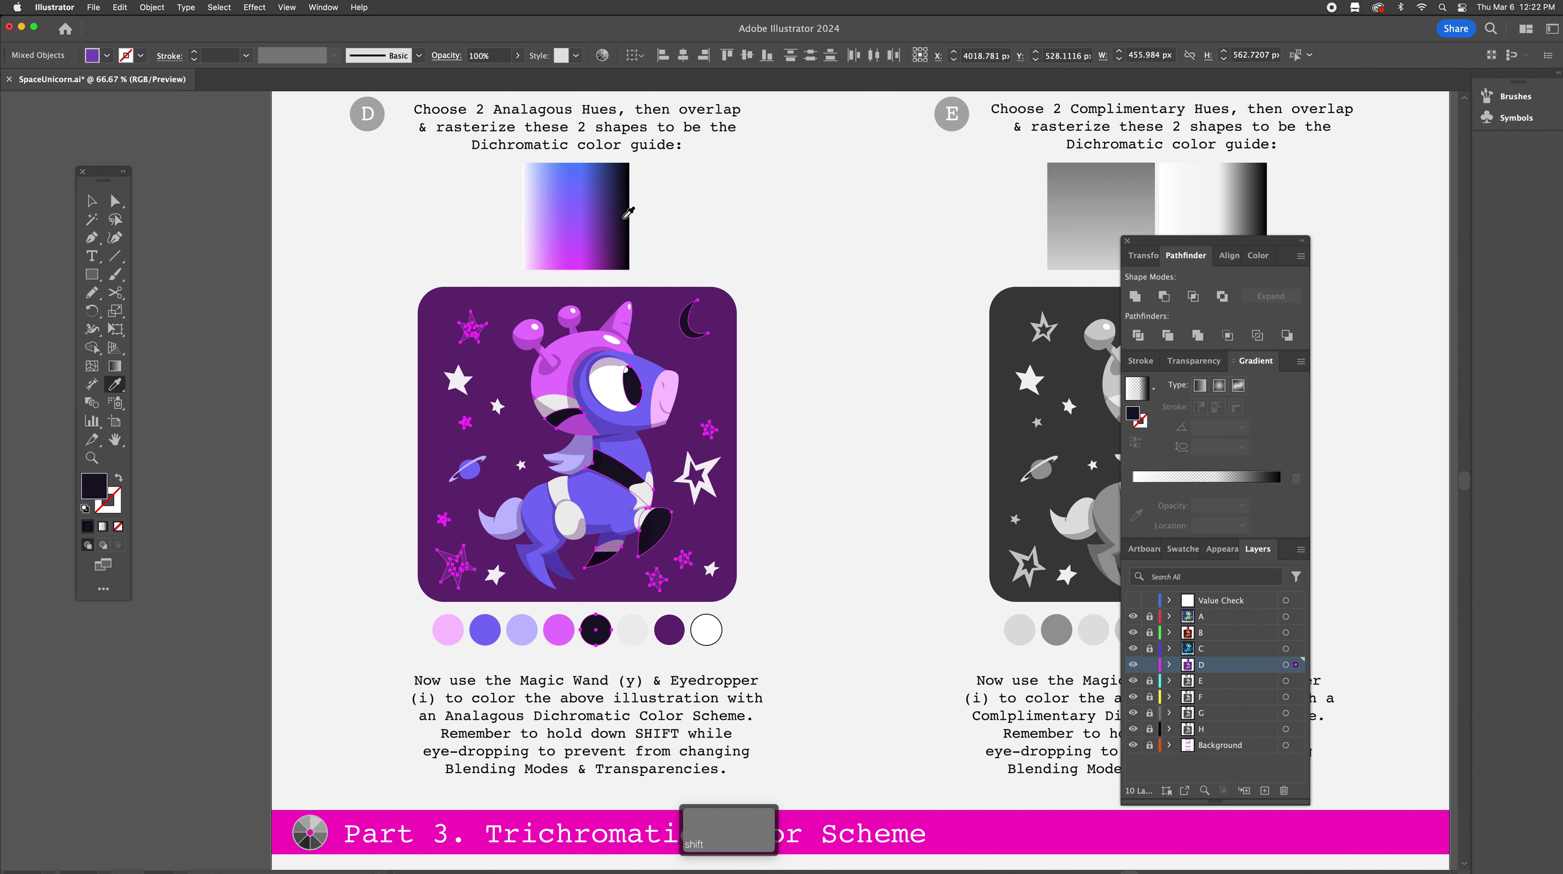
pyautogui.keyDown('shift'); pyautogui.click(608, 206); pyautogui.keyUp('shift')
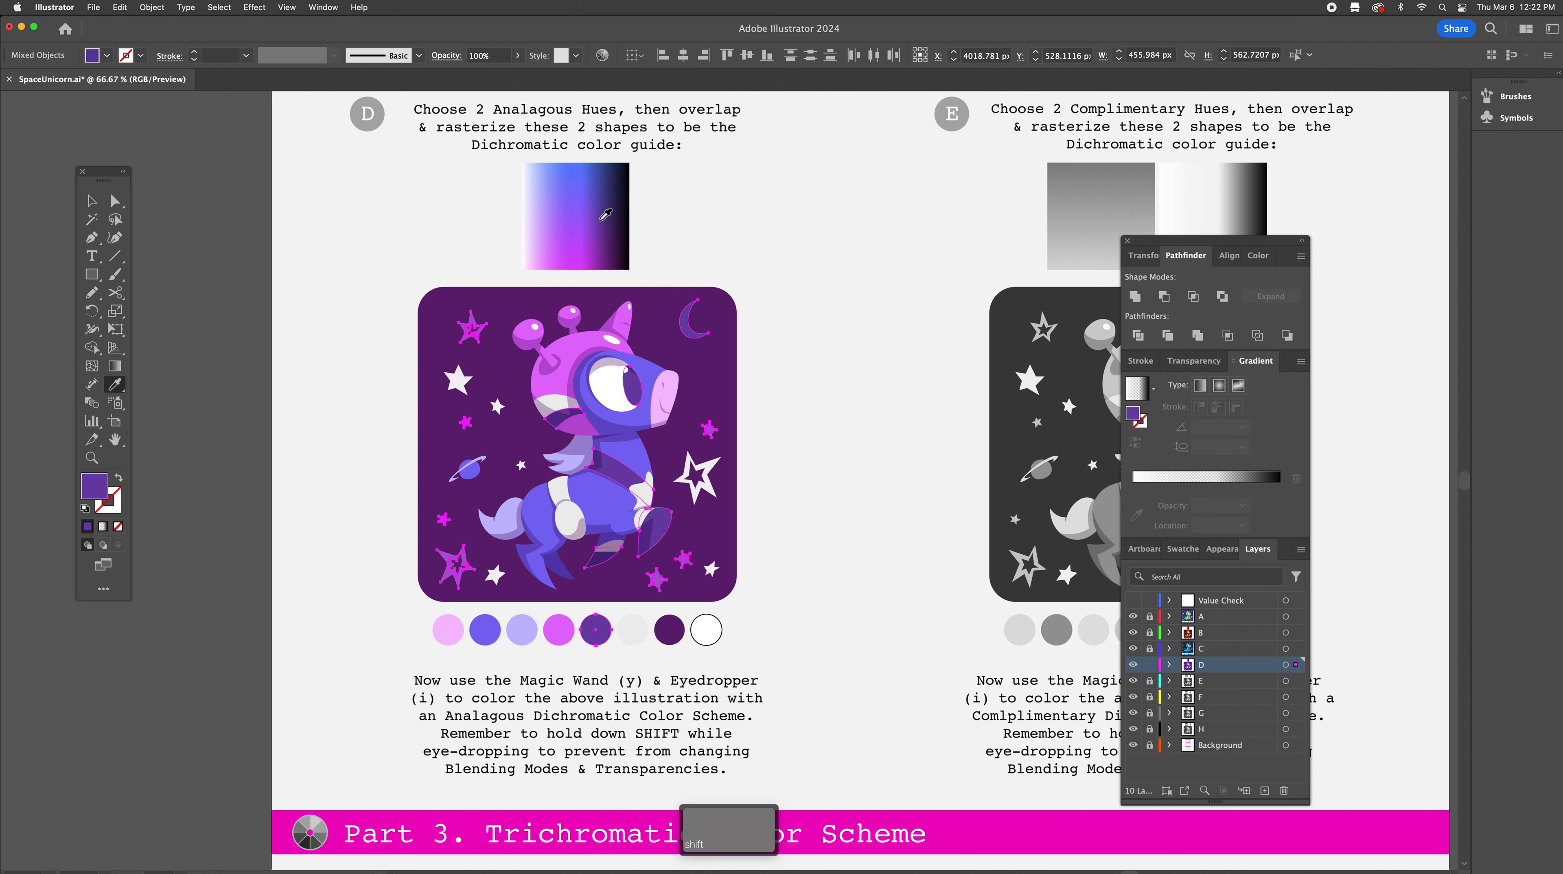
# Try lighter purple and blue shades on the selected moon, strap, leg and stars, settling on pale lavender from the color guide
pyautogui.keyDown('shift'); pyautogui.click(542, 230); pyautogui.keyUp('shift')
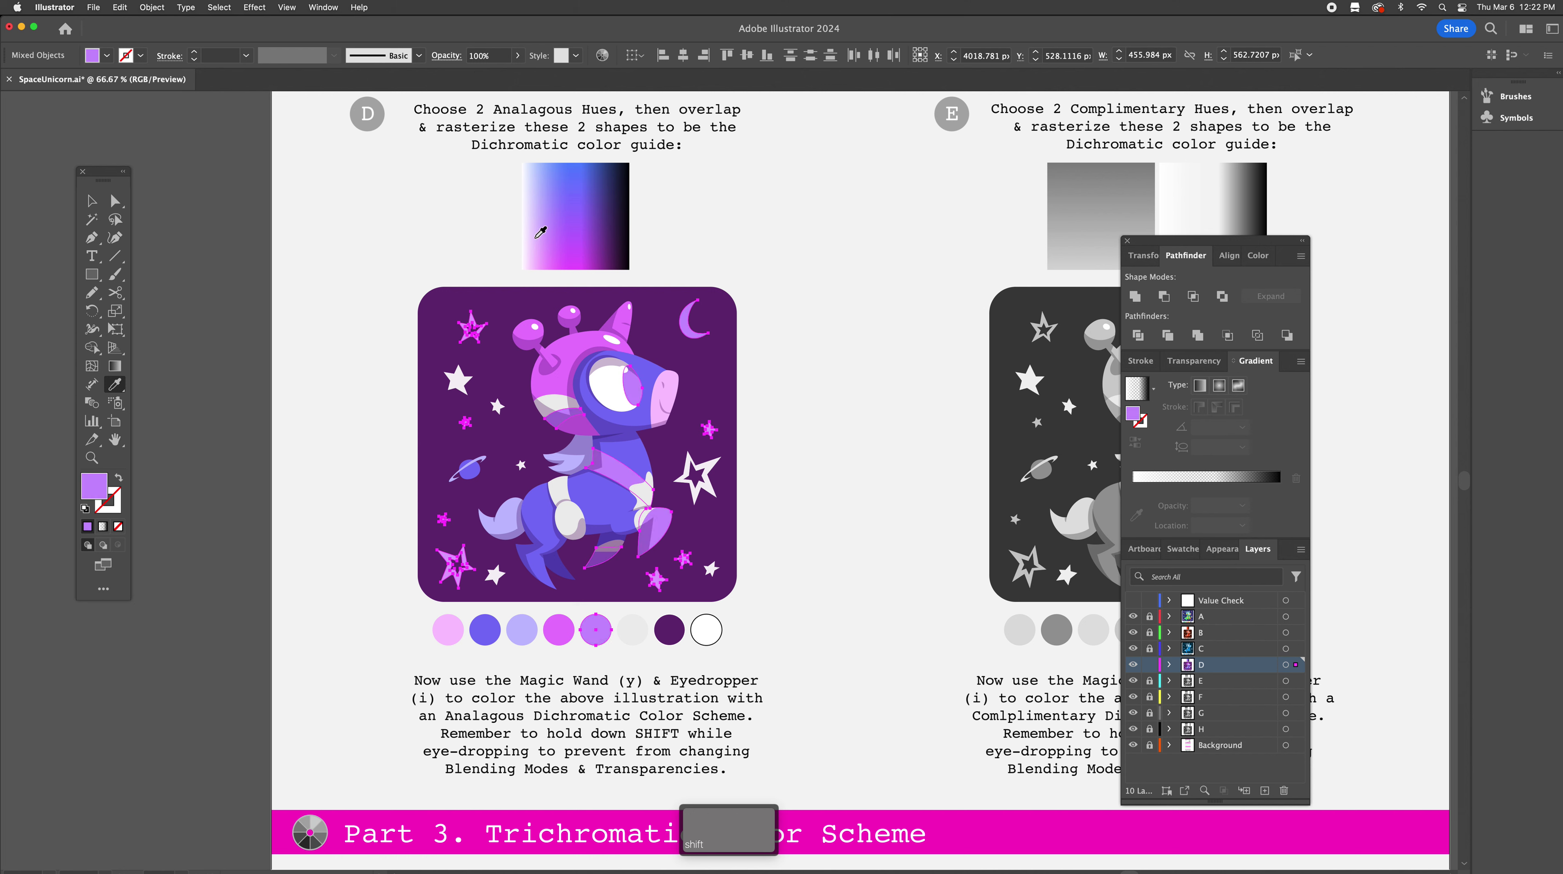
pyautogui.keyDown('shift'); pyautogui.click(542, 237); pyautogui.keyUp('shift')
pyautogui.keyDown('shift'); pyautogui.click(548, 245); pyautogui.keyUp('shift')
pyautogui.keyDown('shift'); pyautogui.click(557, 232); pyautogui.keyUp('shift')
pyautogui.keyDown('shift'); pyautogui.click(541, 213); pyautogui.keyUp('shift')
pyautogui.keyDown('shift'); pyautogui.click(548, 214); pyautogui.keyUp('shift')
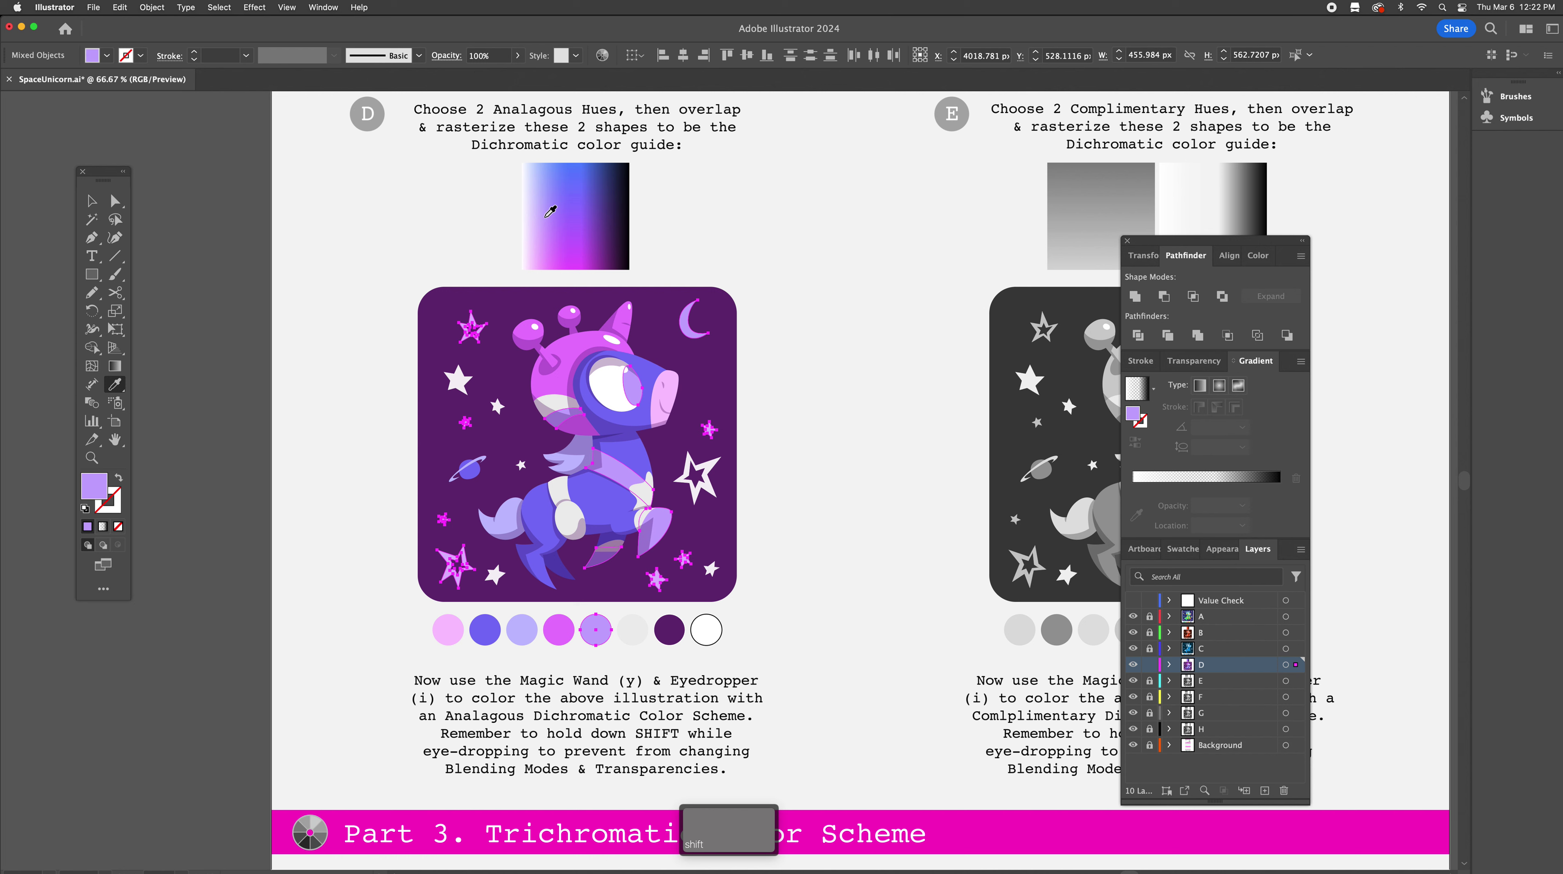
pyautogui.keyDown('shift'); pyautogui.click(611, 179); pyautogui.keyUp('shift')
pyautogui.keyDown('shift'); pyautogui.click(583, 179); pyautogui.keyUp('shift')
pyautogui.keyDown('shift'); pyautogui.click(570, 189); pyautogui.keyUp('shift')
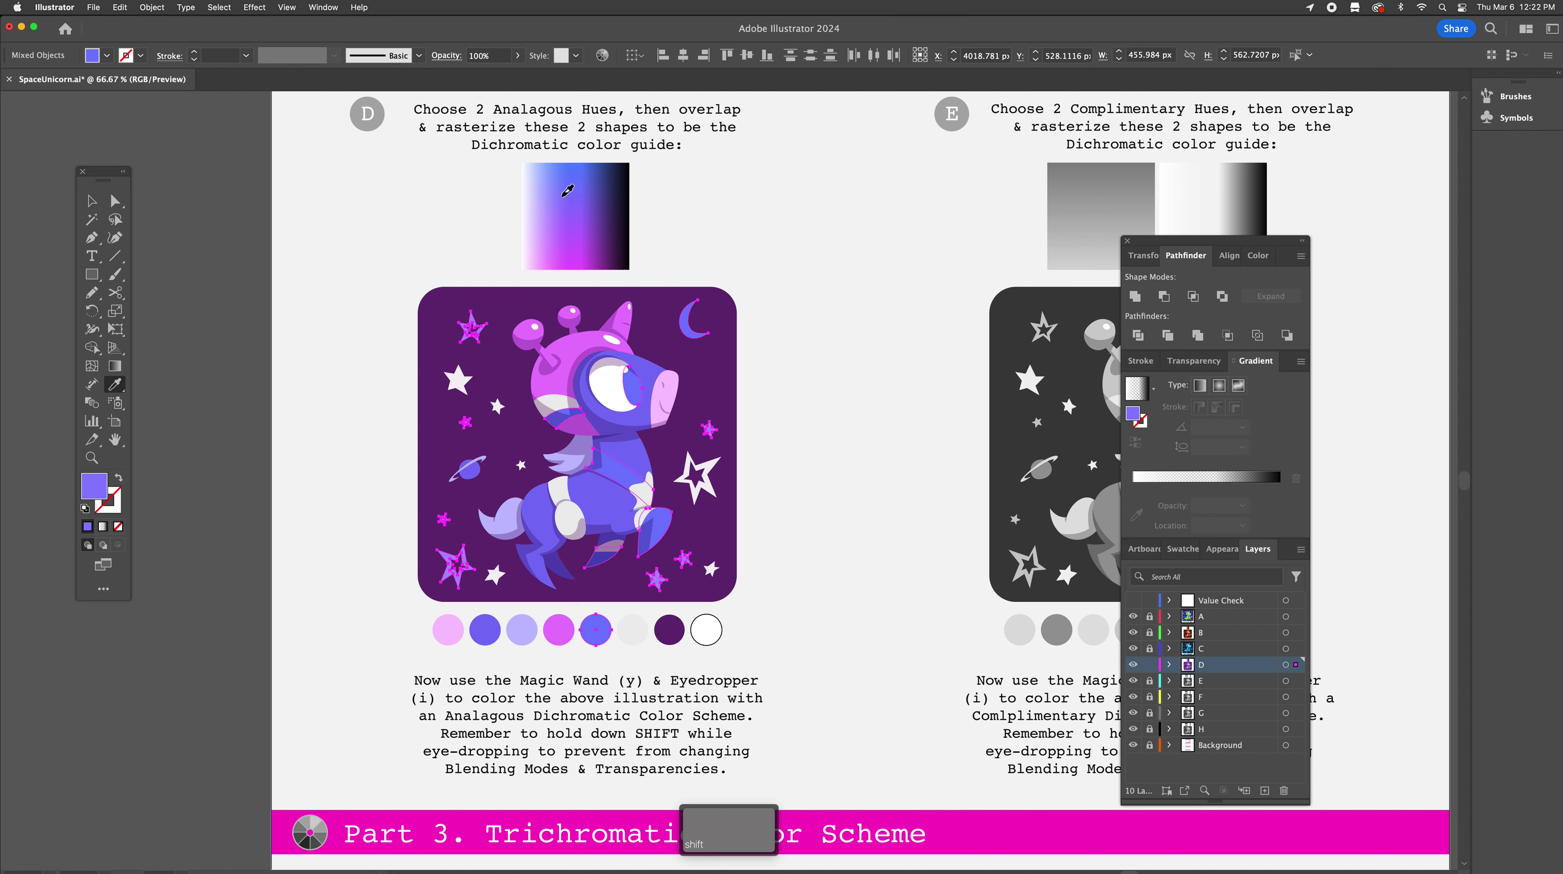
pyautogui.keyDown('shift'); pyautogui.click(553, 208); pyautogui.keyUp('shift')
pyautogui.keyDown('shift'); pyautogui.click(542, 225); pyautogui.keyUp('shift')
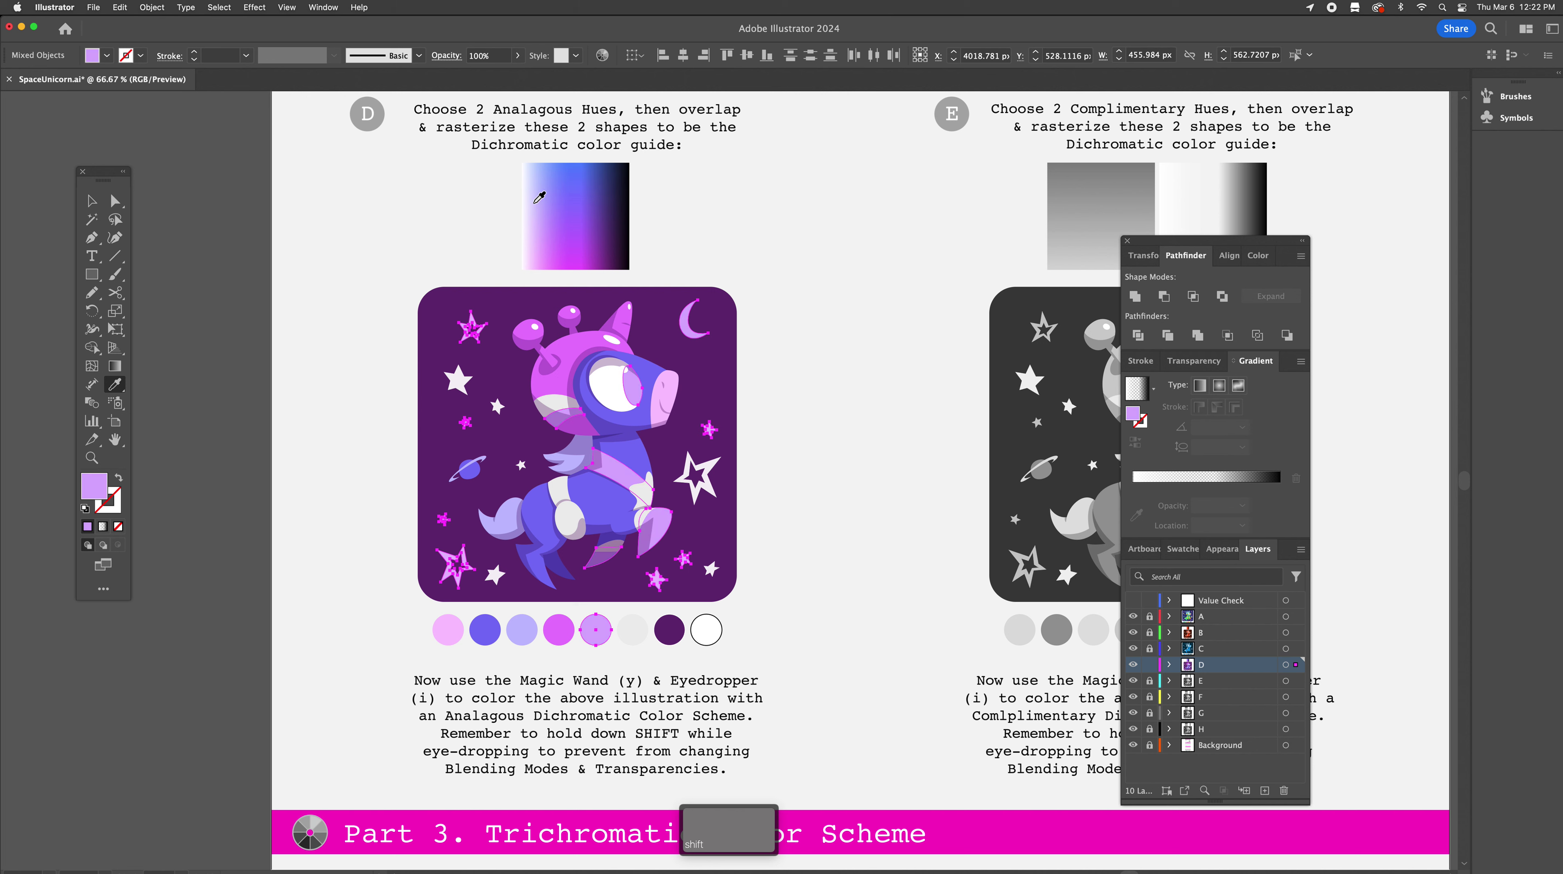
pyautogui.keyDown('shift'); pyautogui.click(547, 218); pyautogui.keyUp('shift')
pyautogui.keyDown('shift'); pyautogui.click(536, 214); pyautogui.keyUp('shift')
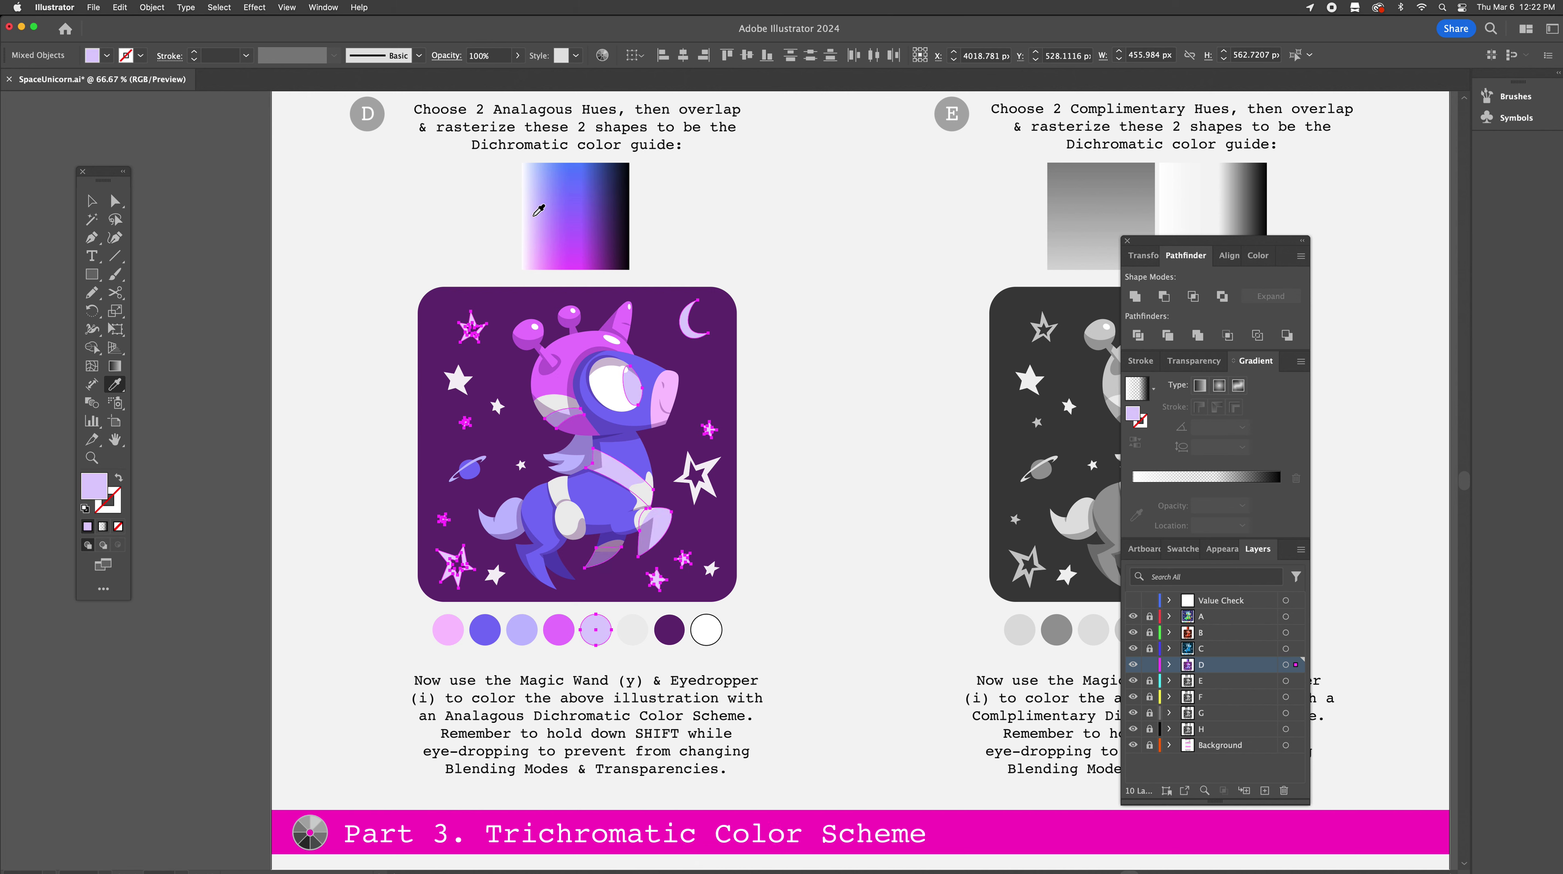
# Select the remaining light gray stars, chest and hip patches, recolor them medium violet from the color guide, and deselect everything
pyautogui.press('y')
pyautogui.click(636, 630)
pyautogui.press('i')
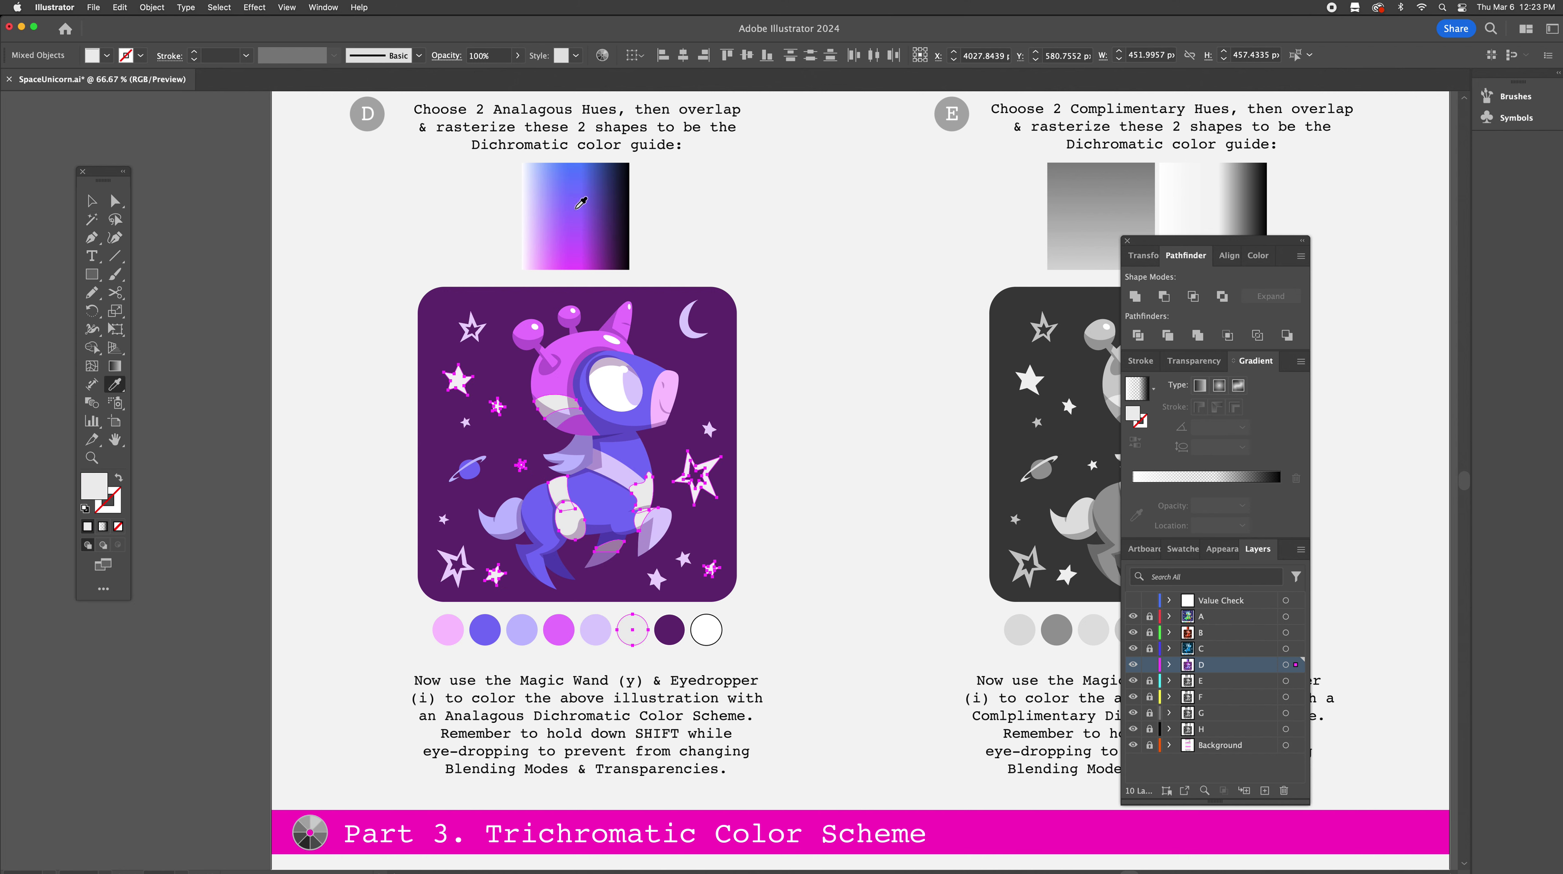
pyautogui.press('shift')
pyautogui.keyDown('shift'); pyautogui.click(591, 204); pyautogui.keyUp('shift')
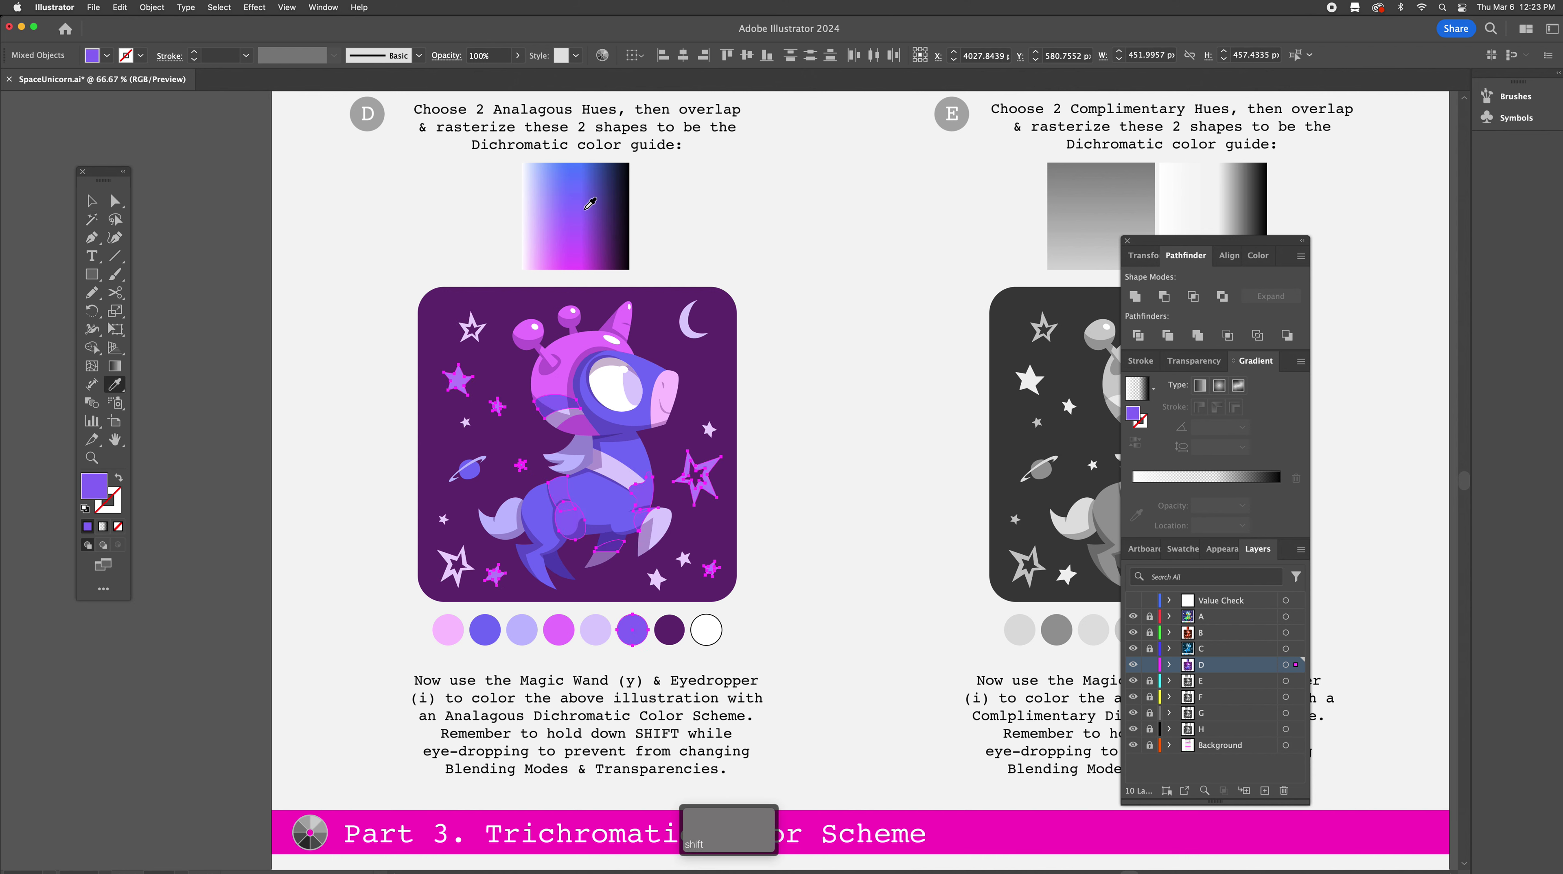
pyautogui.keyDown('shift'); pyautogui.click(602, 195); pyautogui.keyUp('shift')
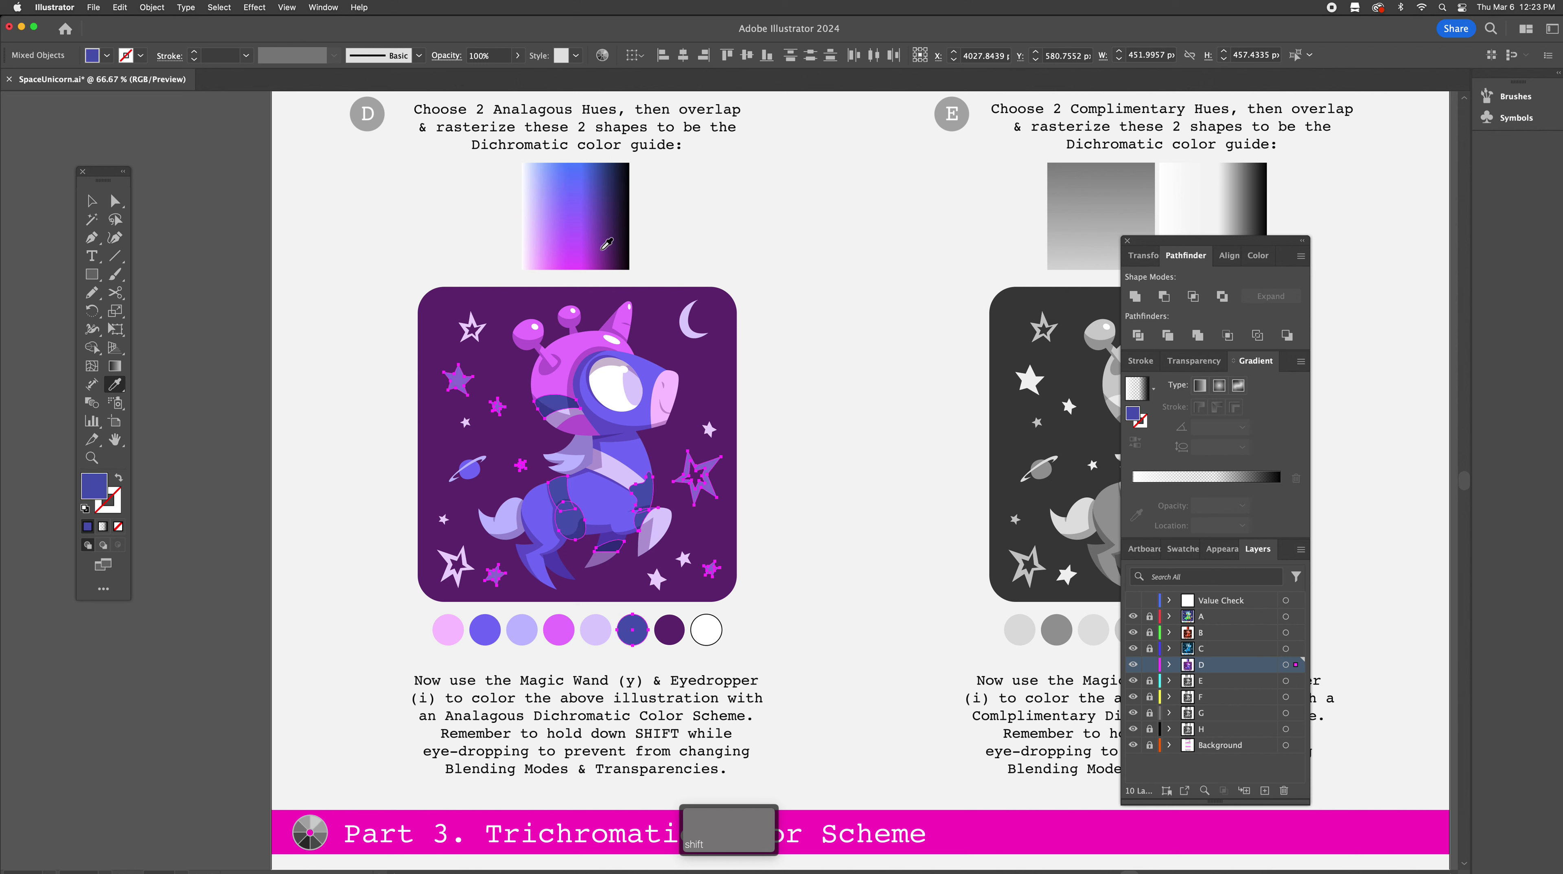
pyautogui.keyDown('shift'); pyautogui.click(609, 239); pyautogui.keyUp('shift')
pyautogui.keyDown('shift'); pyautogui.click(592, 238); pyautogui.keyUp('shift')
pyautogui.keyDown('shift'); pyautogui.click(585, 198); pyautogui.keyUp('shift')
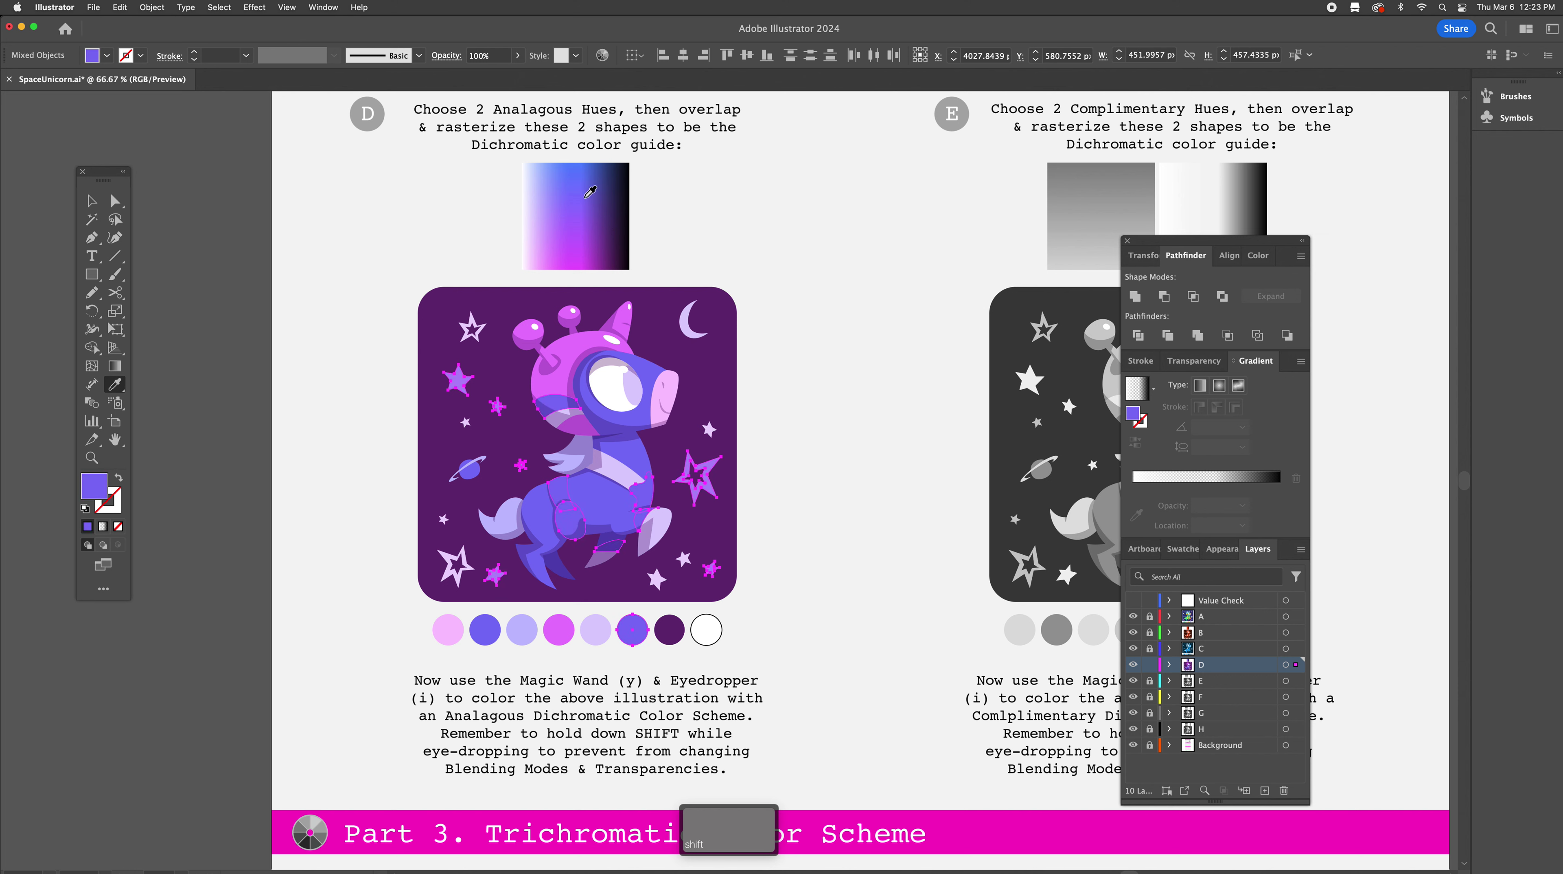
pyautogui.keyDown('shift'); pyautogui.click(563, 199); pyautogui.keyUp('shift')
pyautogui.keyDown('shift'); pyautogui.click(555, 206); pyautogui.keyUp('shift')
pyautogui.keyDown('shift'); pyautogui.click(563, 203); pyautogui.keyUp('shift')
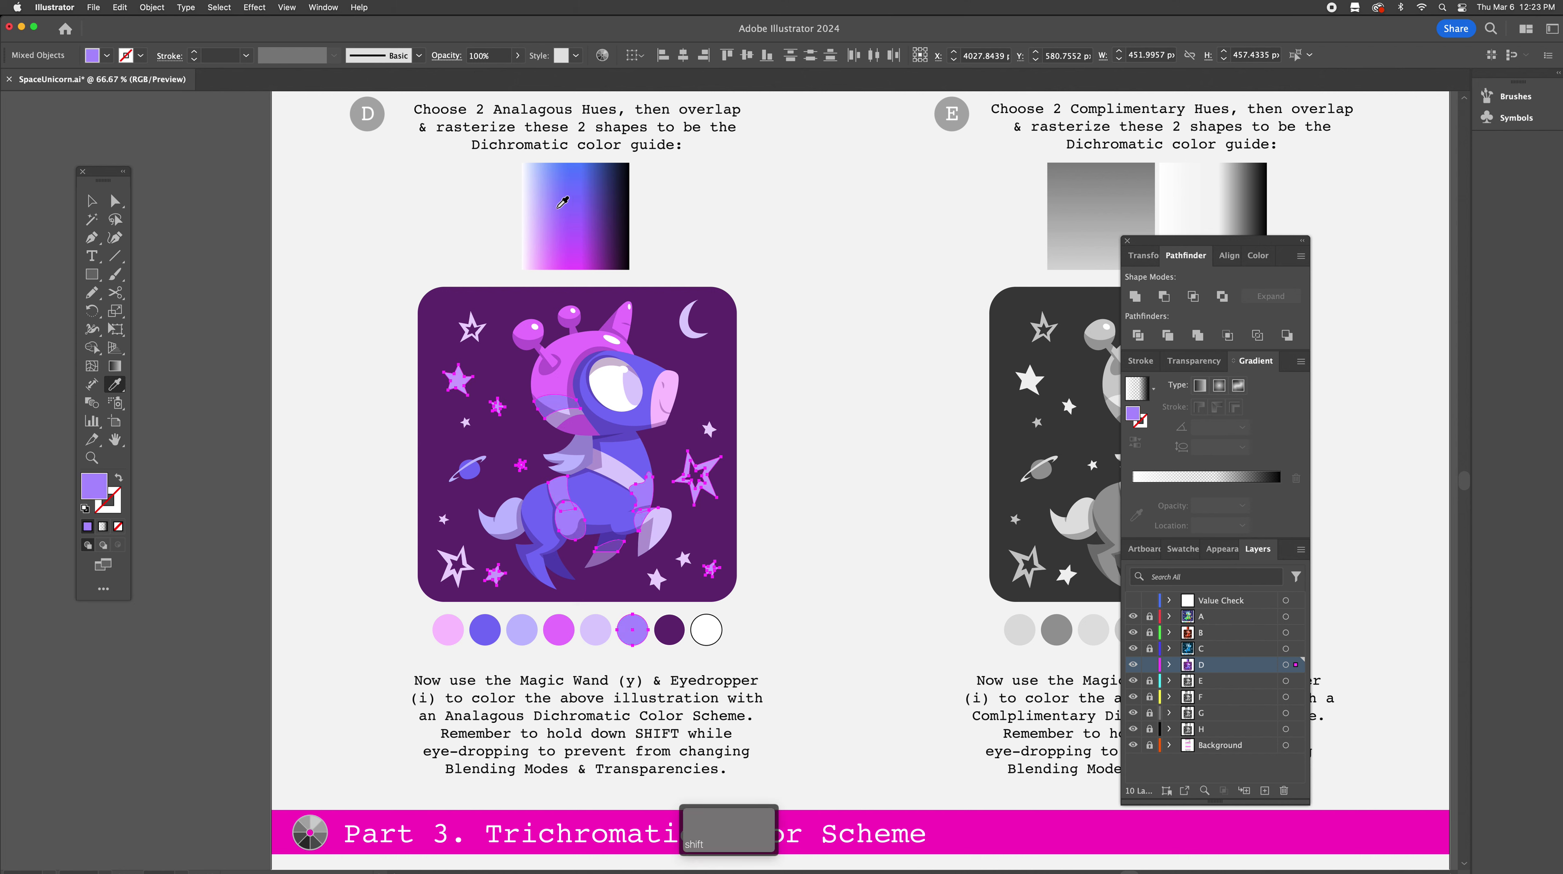
pyautogui.press('a')
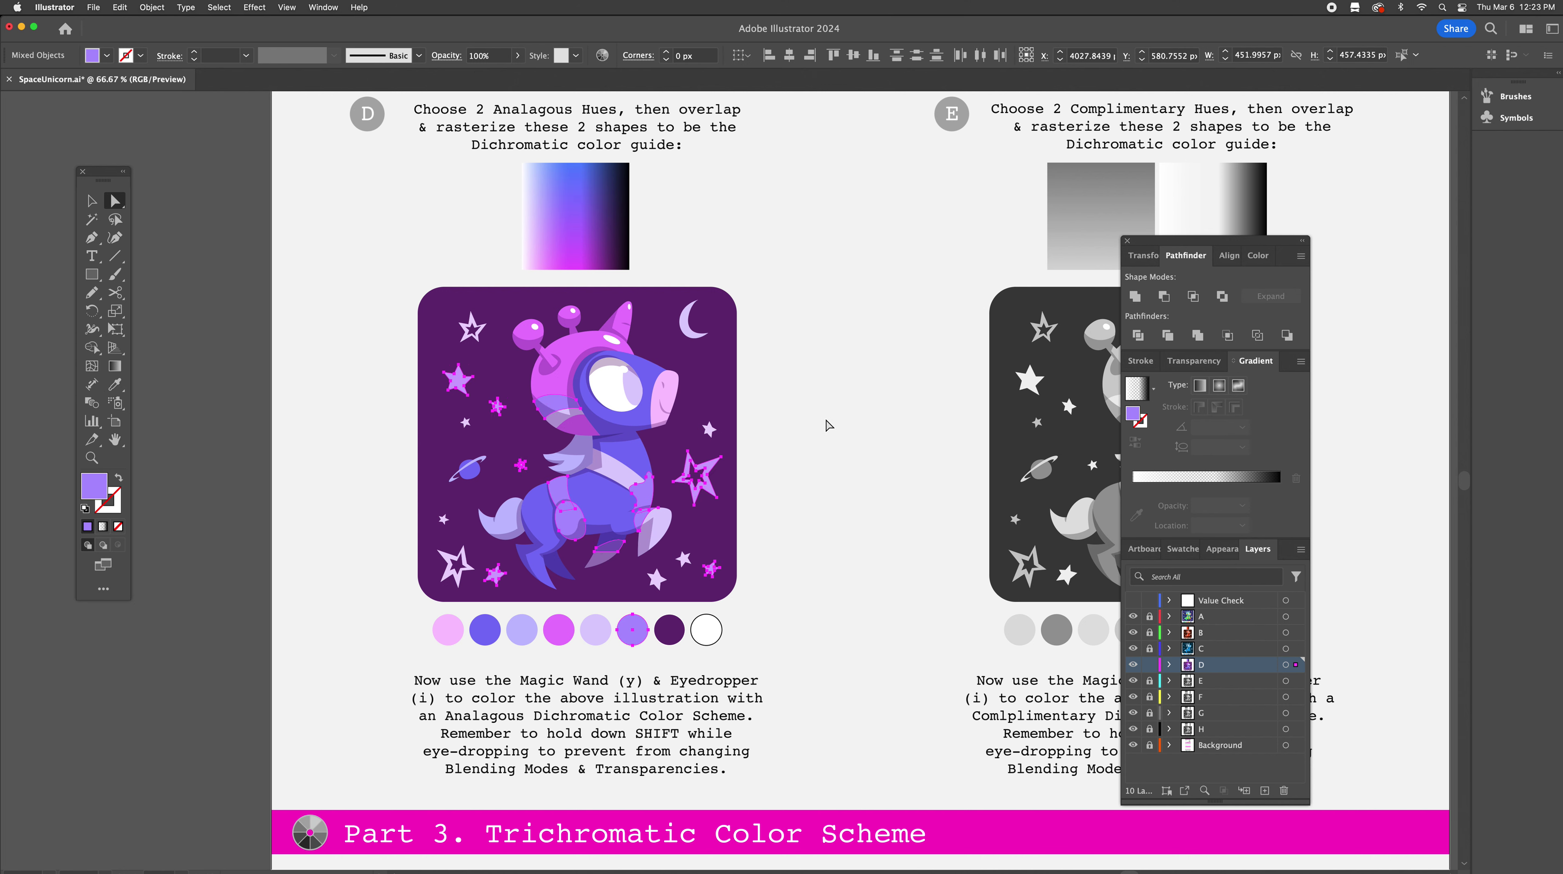
pyautogui.click(787, 651)
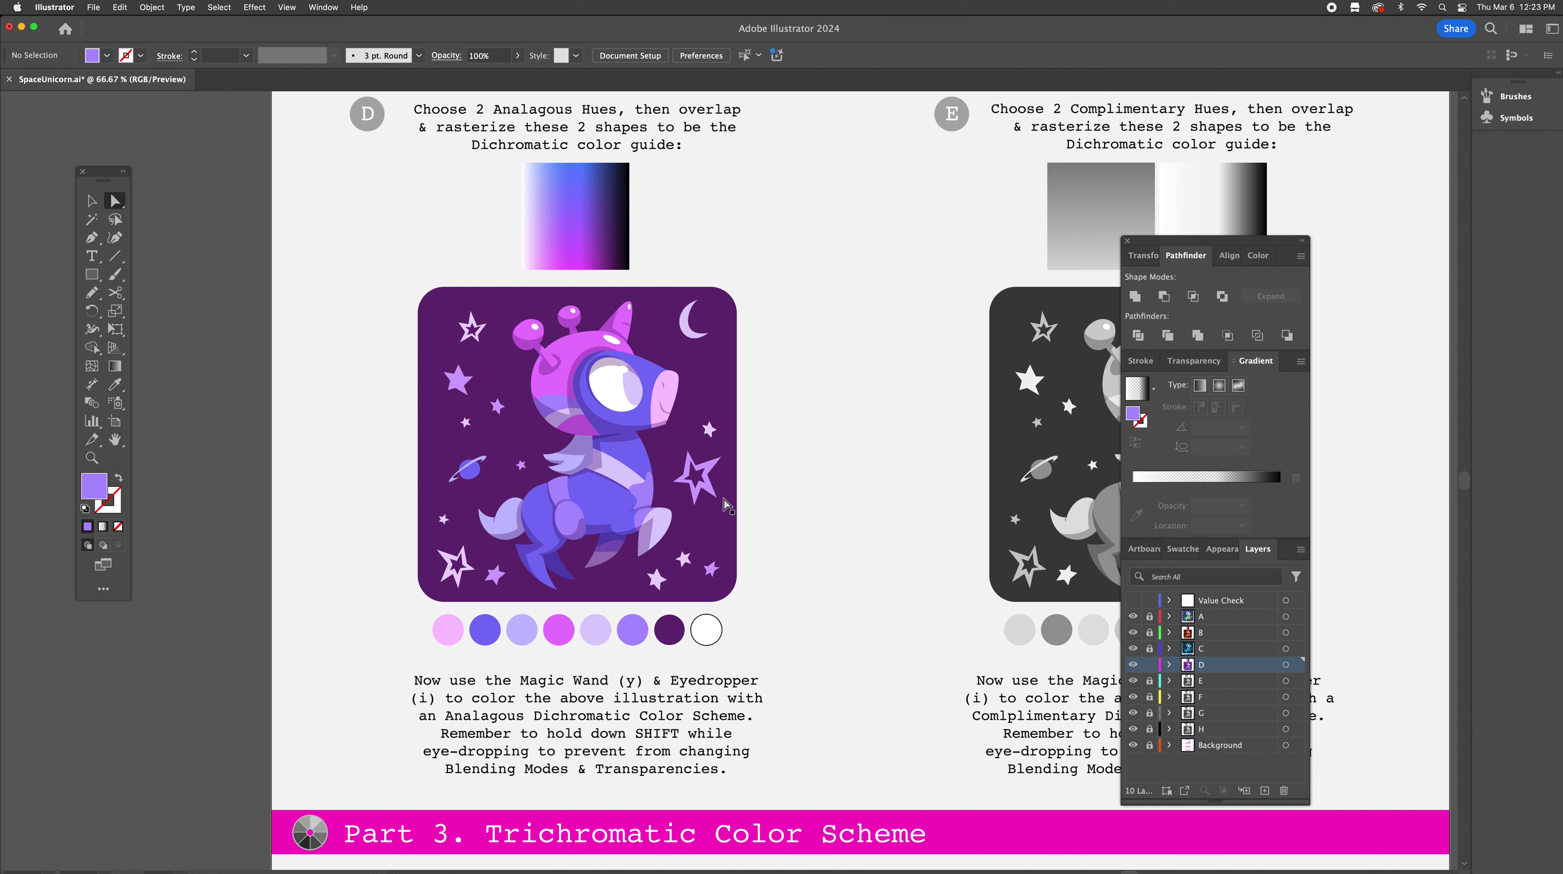
# Select the pale lavender moon, strap, raised leg and stars, and try a dark purple from the color guide on them
pyautogui.press('y')
pyautogui.click(667, 529)
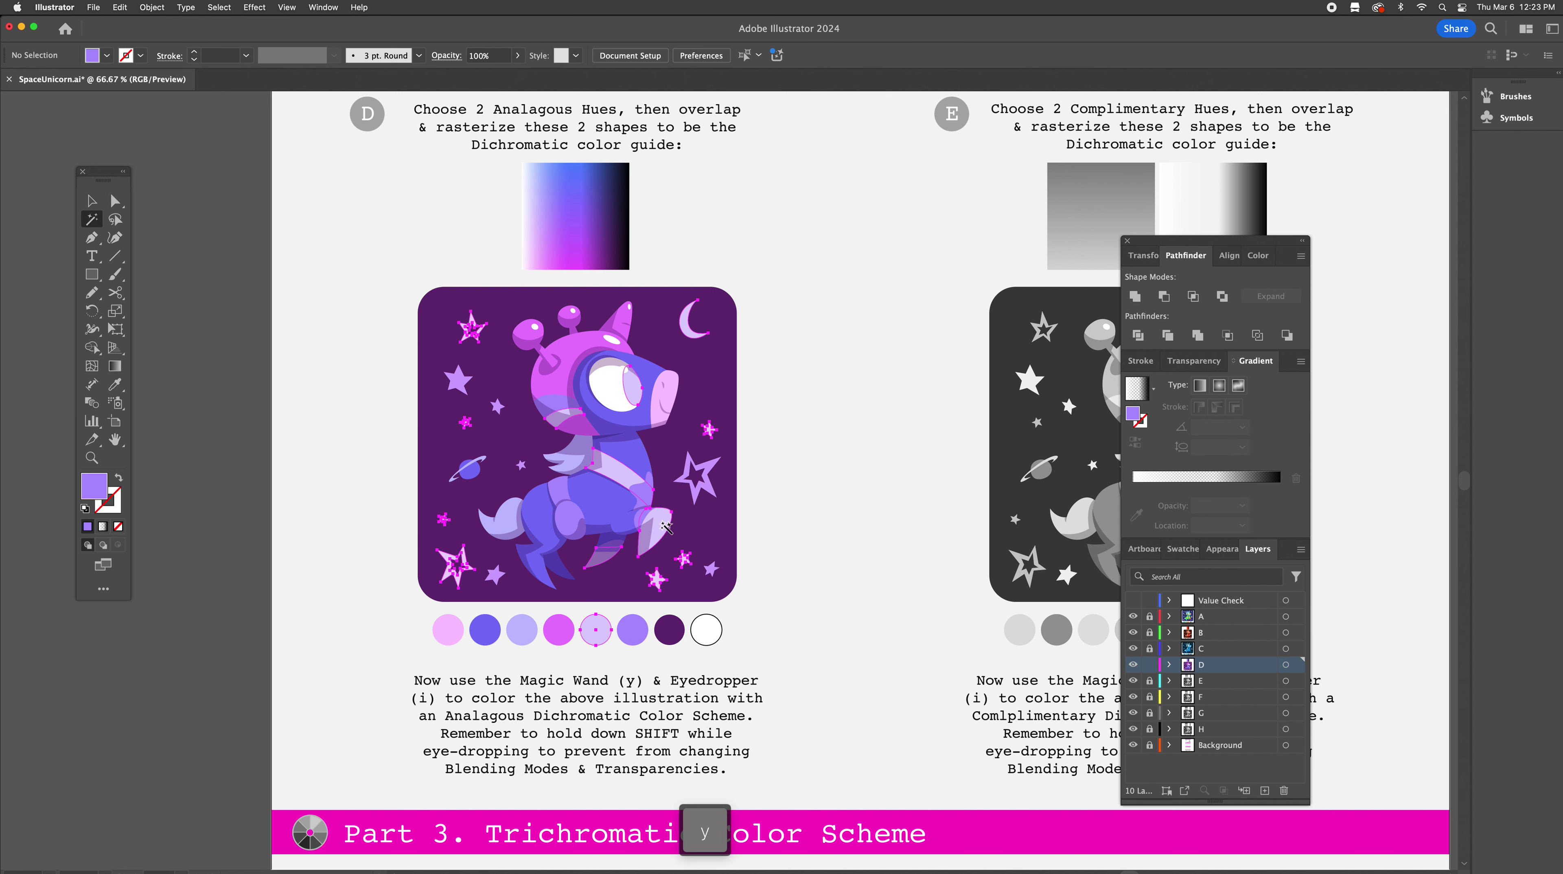
pyautogui.press('shift')
pyautogui.press('i')
pyautogui.keyDown('shift'); pyautogui.click(613, 218); pyautogui.keyUp('shift')
pyautogui.keyDown('shift'); pyautogui.click(619, 216); pyautogui.keyUp('shift')
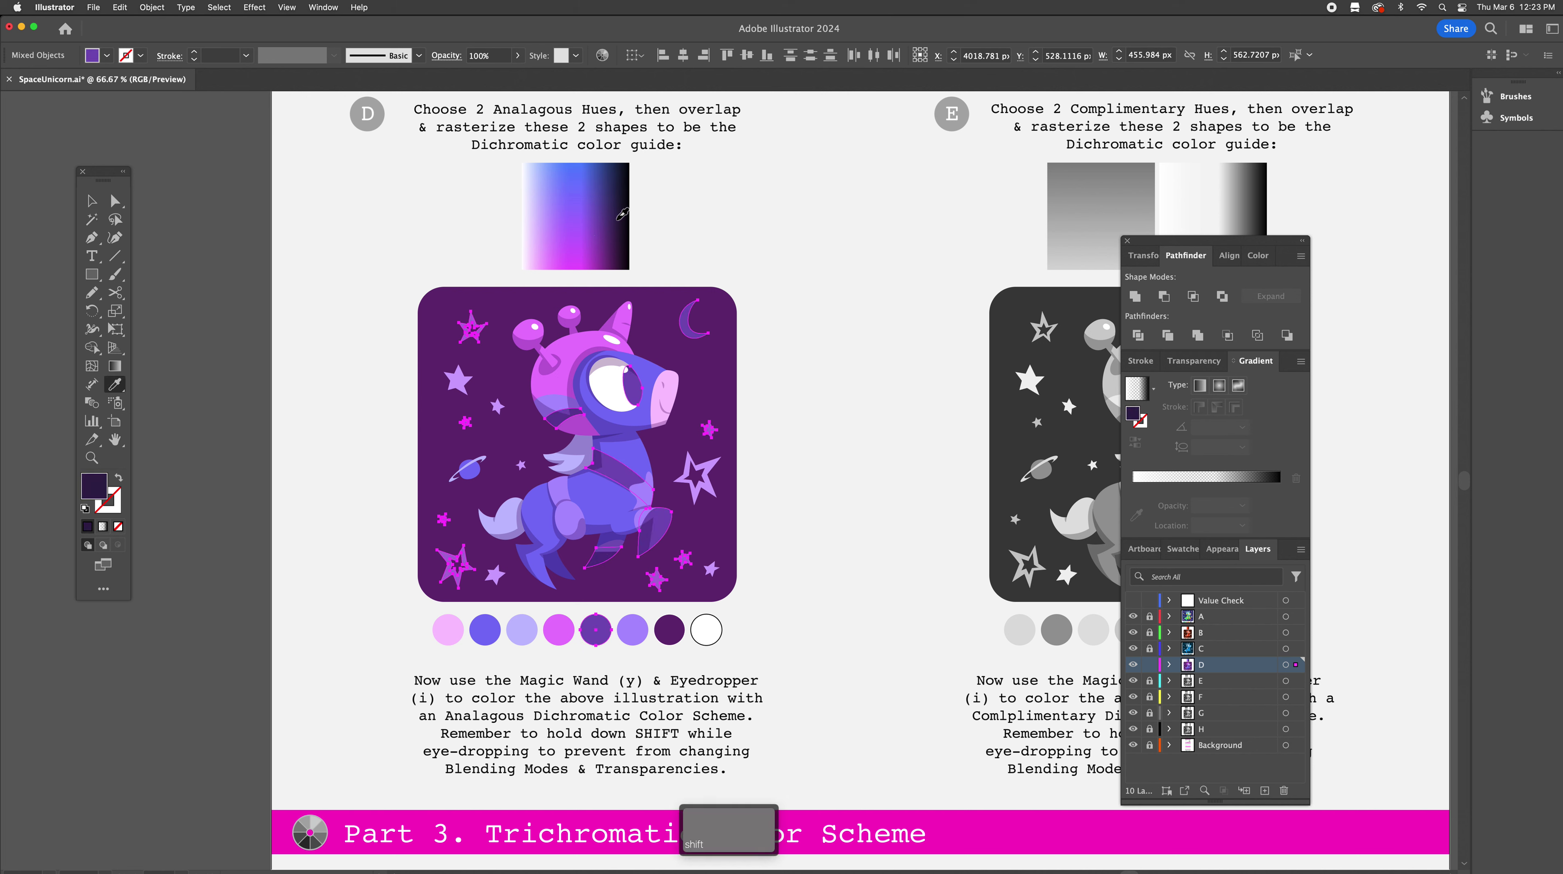
pyautogui.keyDown('shift'); pyautogui.click(616, 211); pyautogui.keyUp('shift')
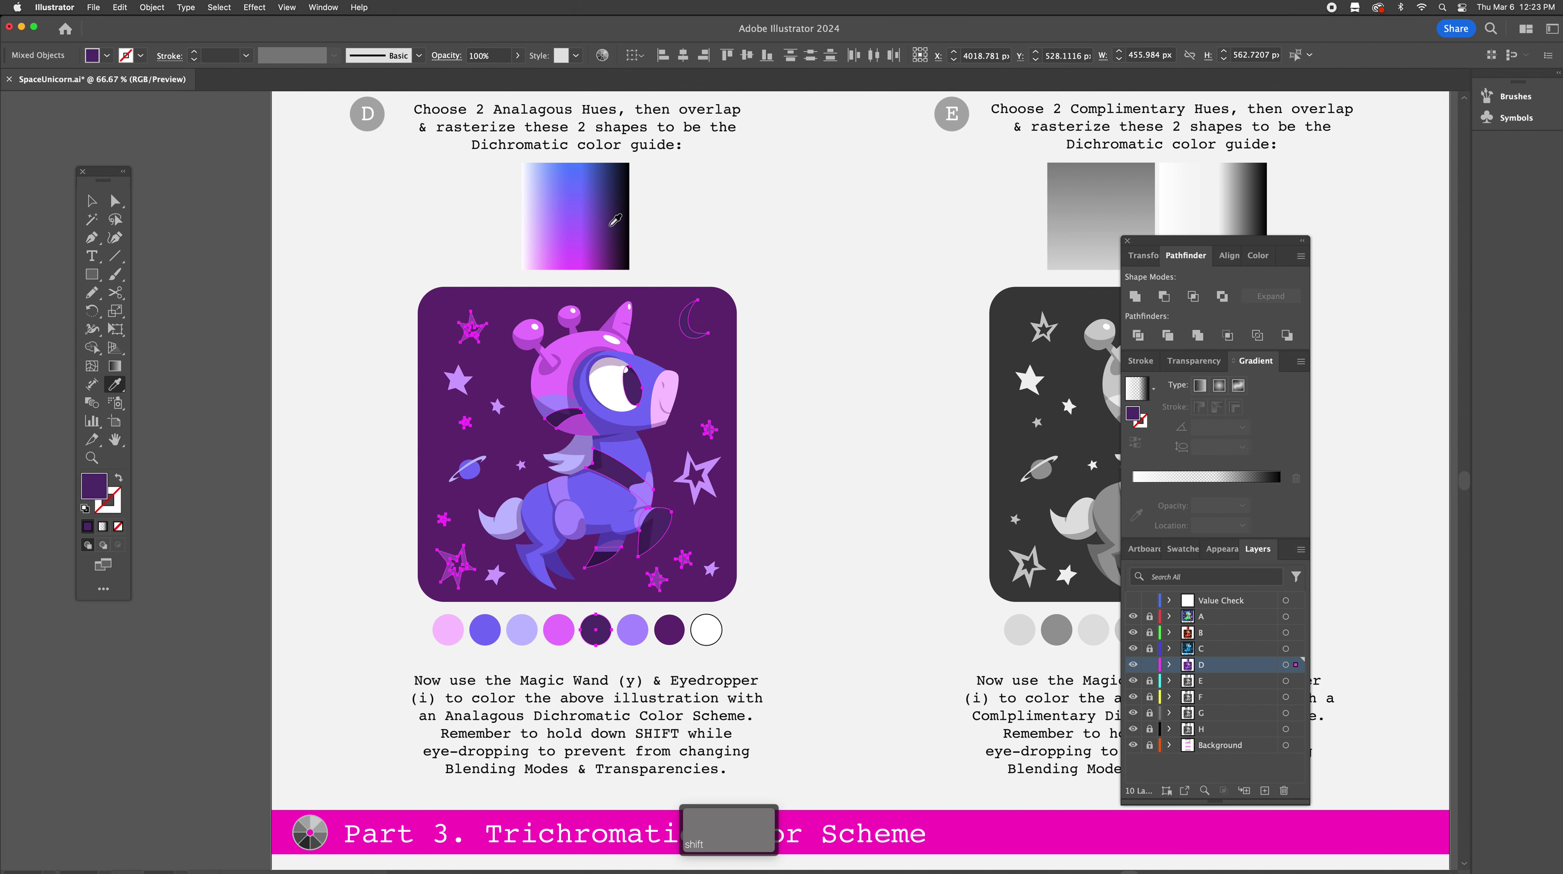
# Select the medium violet stars, chest and hip patches, and recolor them light periwinkle blue from the color guide
pyautogui.press('y')
pyautogui.click(632, 431)
pyautogui.press('i')
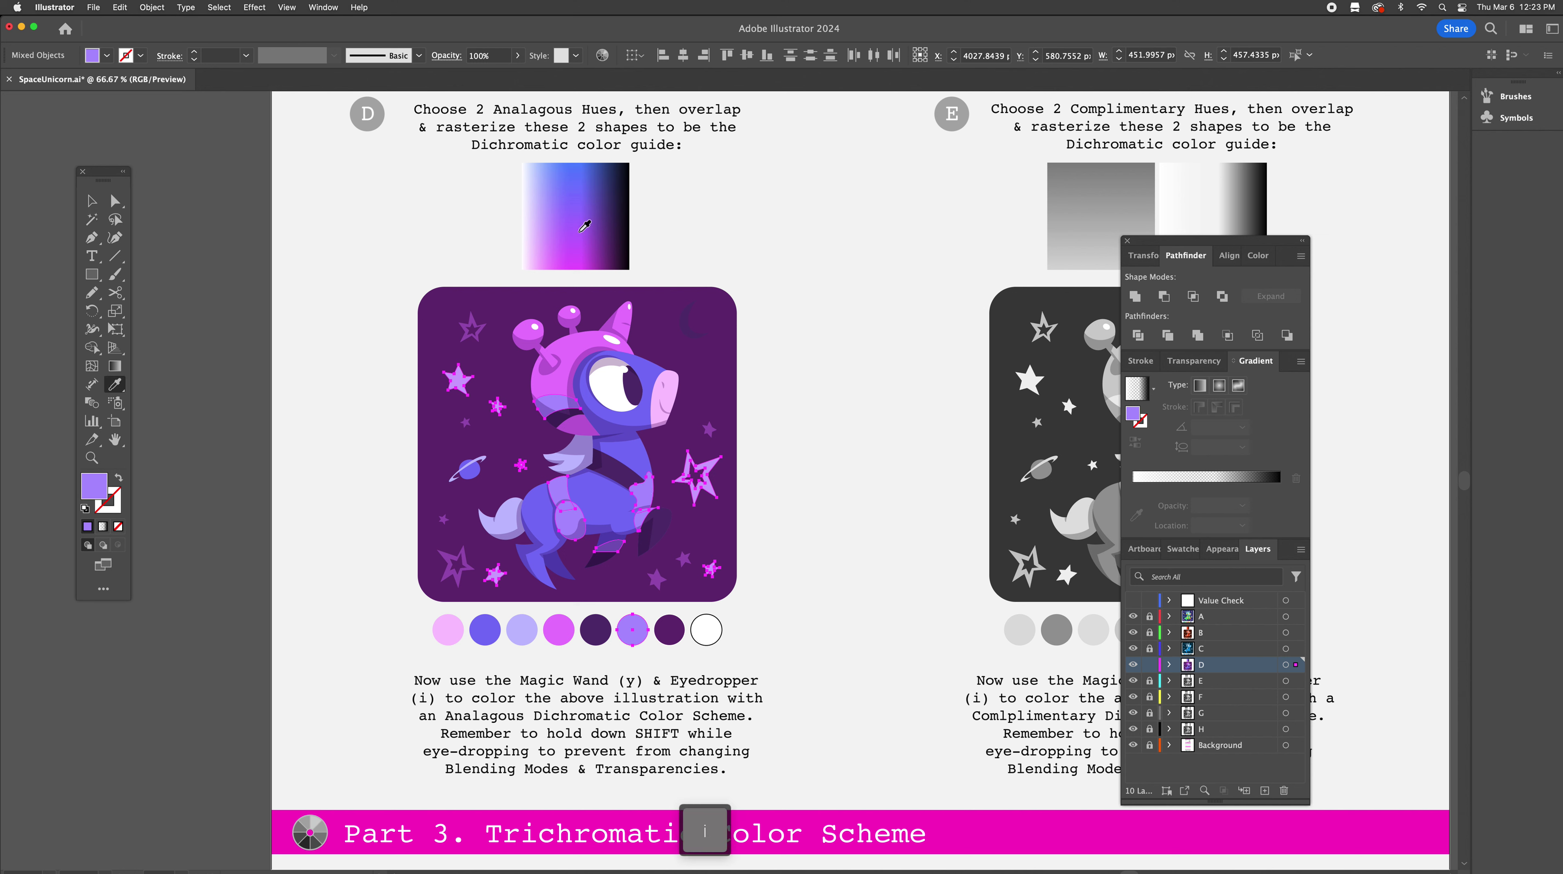
pyautogui.keyDown('shift'); pyautogui.click(572, 173); pyautogui.keyUp('shift')
pyautogui.keyDown('shift'); pyautogui.click(553, 180); pyautogui.keyUp('shift')
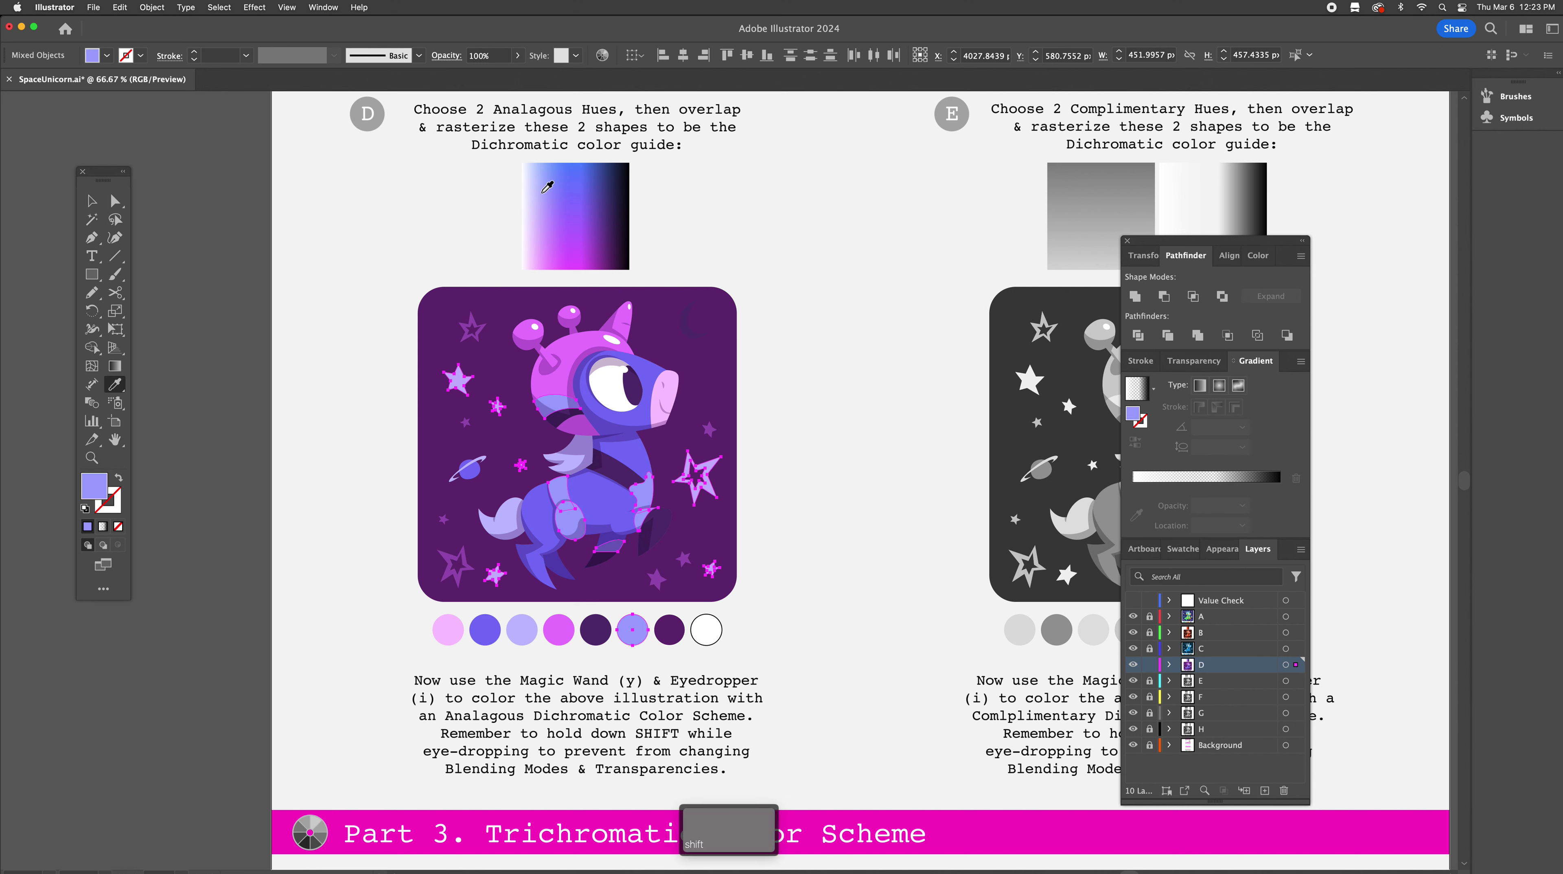
pyautogui.keyDown('shift'); pyautogui.click(547, 187); pyautogui.keyUp('shift')
pyautogui.keyDown('shift'); pyautogui.click(542, 189); pyautogui.keyUp('shift')
pyautogui.keyDown('shift'); pyautogui.click(546, 177); pyautogui.keyUp('shift')
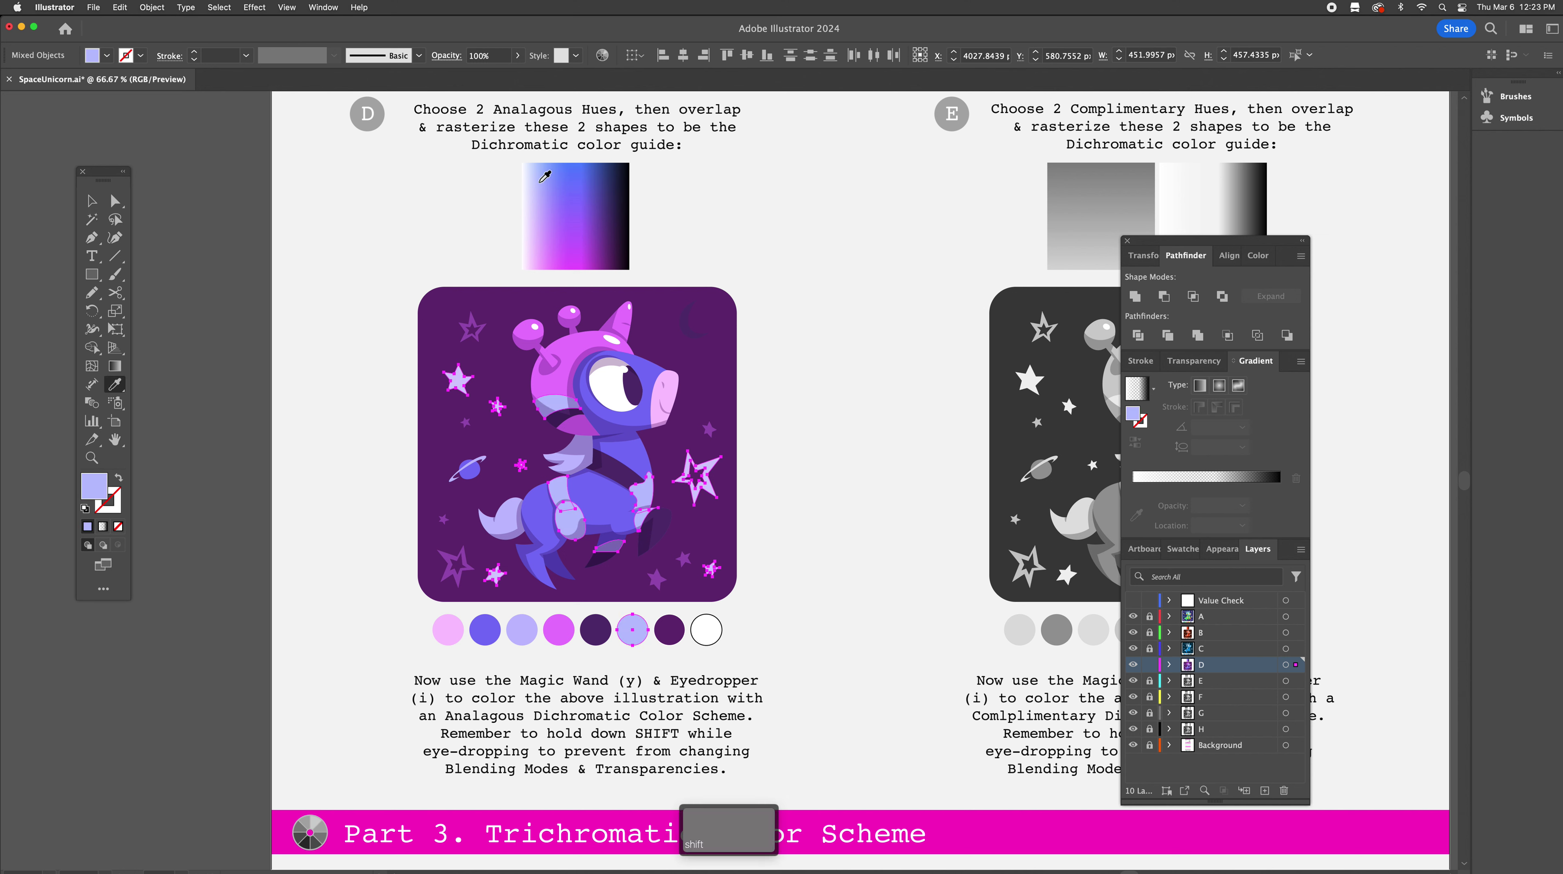
pyautogui.keyDown('shift'); pyautogui.click(551, 178); pyautogui.keyUp('shift')
pyautogui.keyDown('shift'); pyautogui.click(546, 174); pyautogui.keyUp('shift')
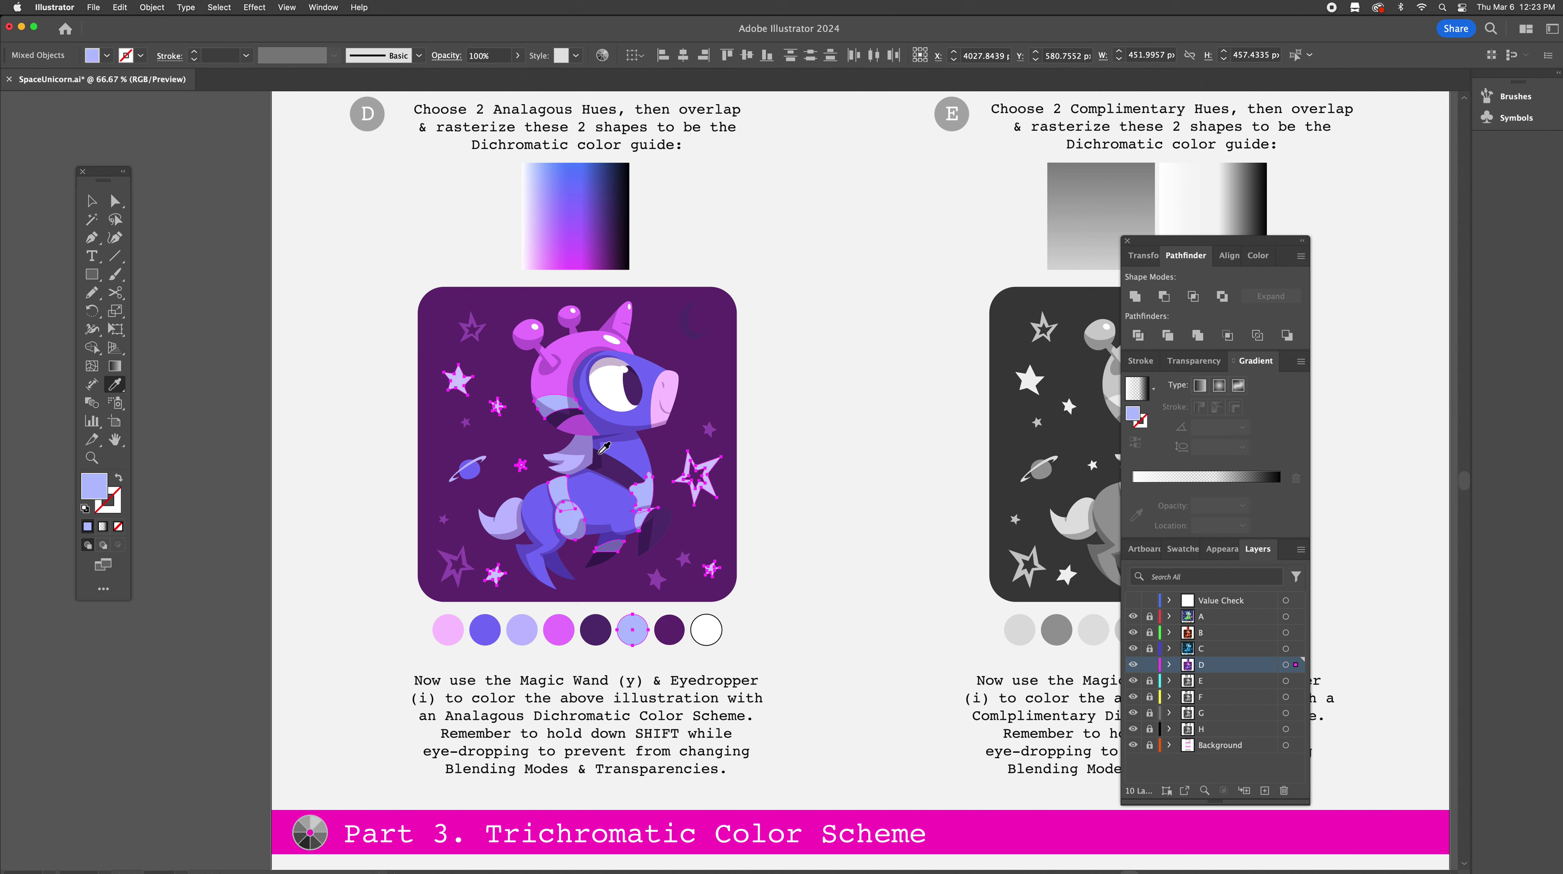
# Select the dark purple moon, strap, raised leg and stars, and recolor them very pale lavender from the color guide
pyautogui.press('y')
pyautogui.click(625, 479)
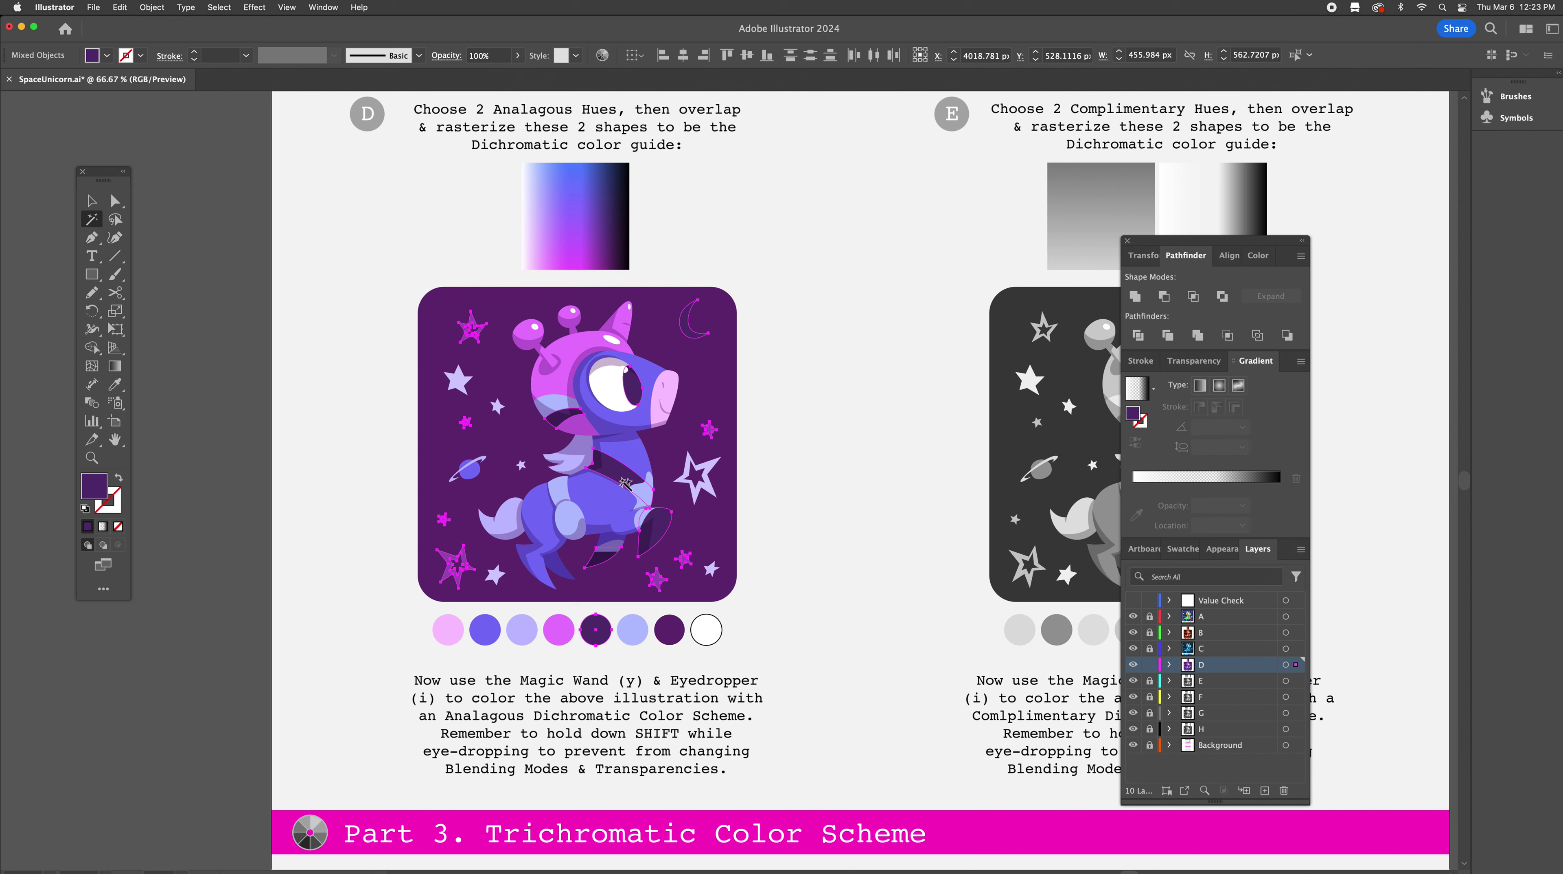
pyautogui.press('i')
pyautogui.keyDown('shift'); pyautogui.click(548, 243); pyautogui.keyUp('shift')
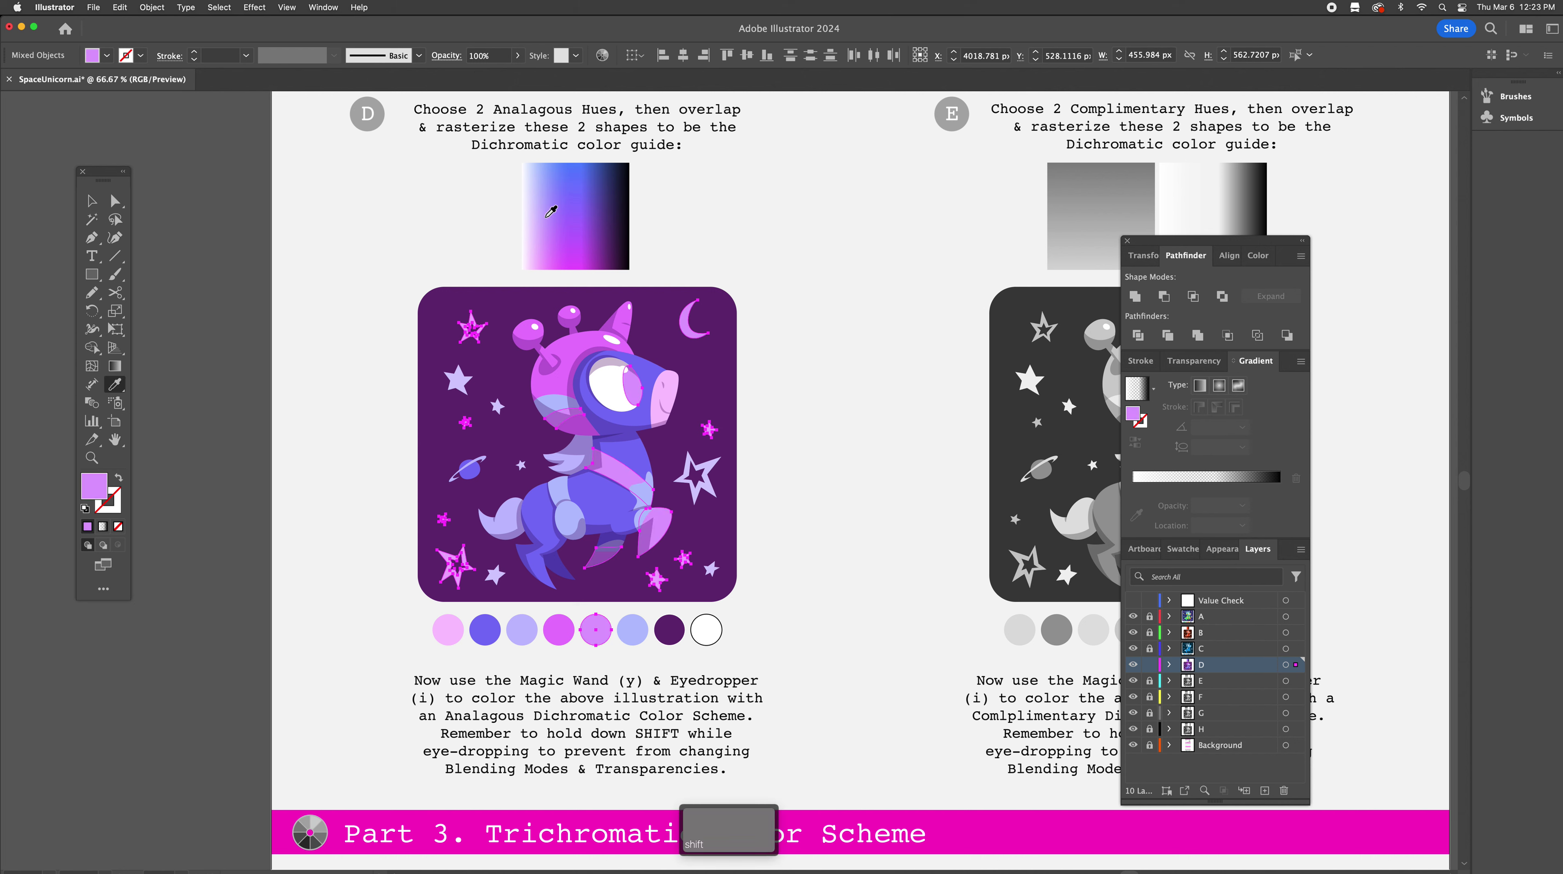
pyautogui.keyDown('shift'); pyautogui.click(573, 197); pyautogui.keyUp('shift')
pyautogui.keyDown('shift'); pyautogui.click(546, 186); pyautogui.keyUp('shift')
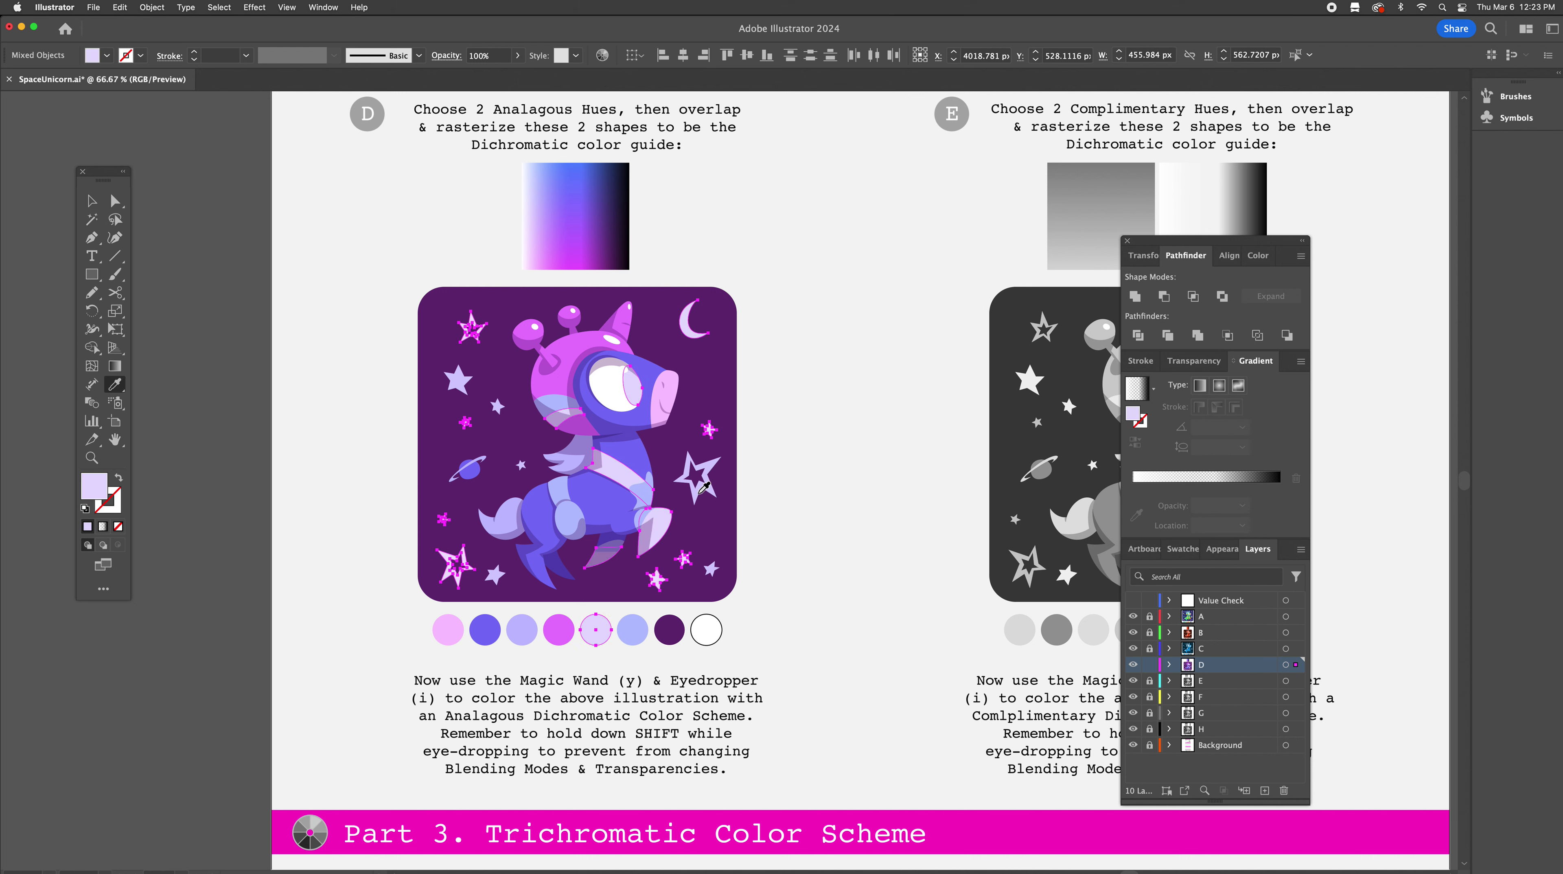
# Select section D's dark purple background and matching shadow shapes, and recolor them a very dark plum from the color guide
pyautogui.press('y')
pyautogui.click(714, 532)
pyautogui.press('i')
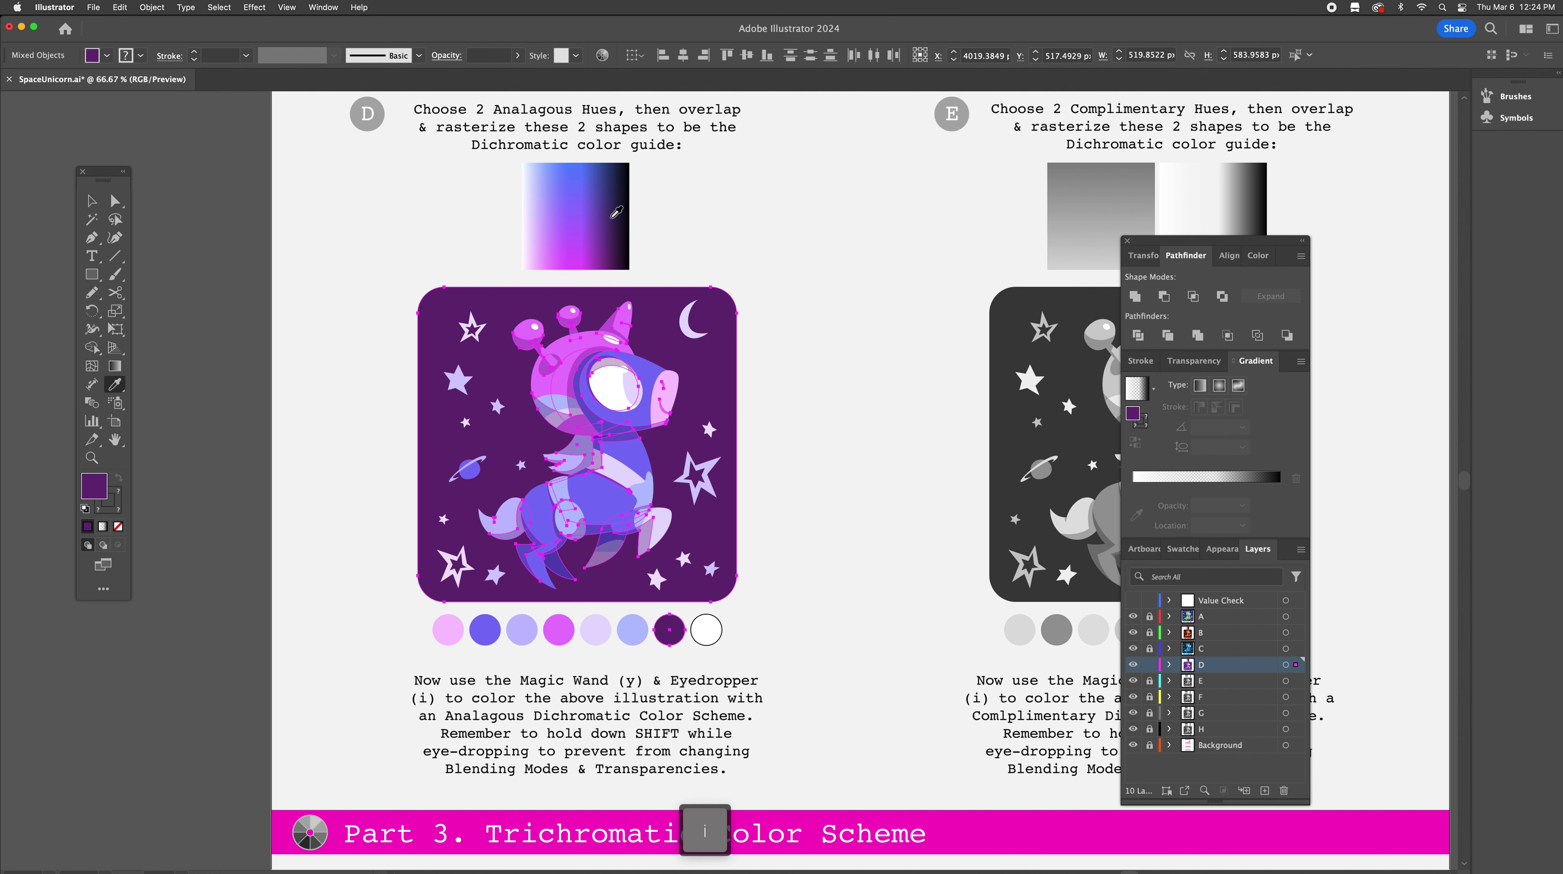
pyautogui.keyDown('shift'); pyautogui.click(609, 211); pyautogui.keyUp('shift')
pyautogui.keyDown('shift'); pyautogui.click(618, 179); pyautogui.keyUp('shift')
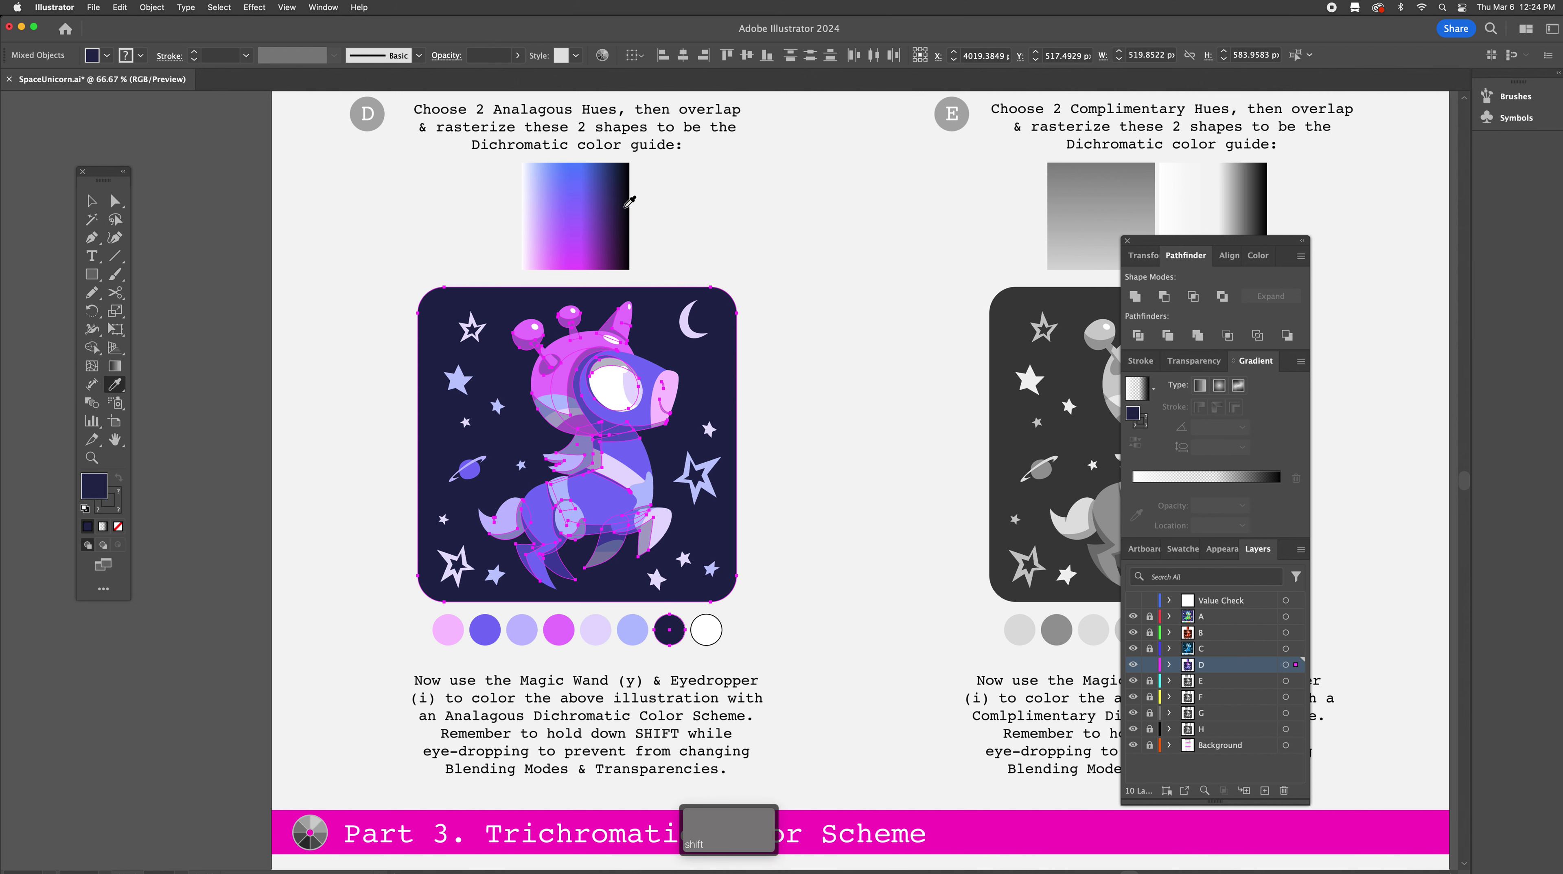
pyautogui.keyDown('shift'); pyautogui.click(618, 254); pyautogui.keyUp('shift')
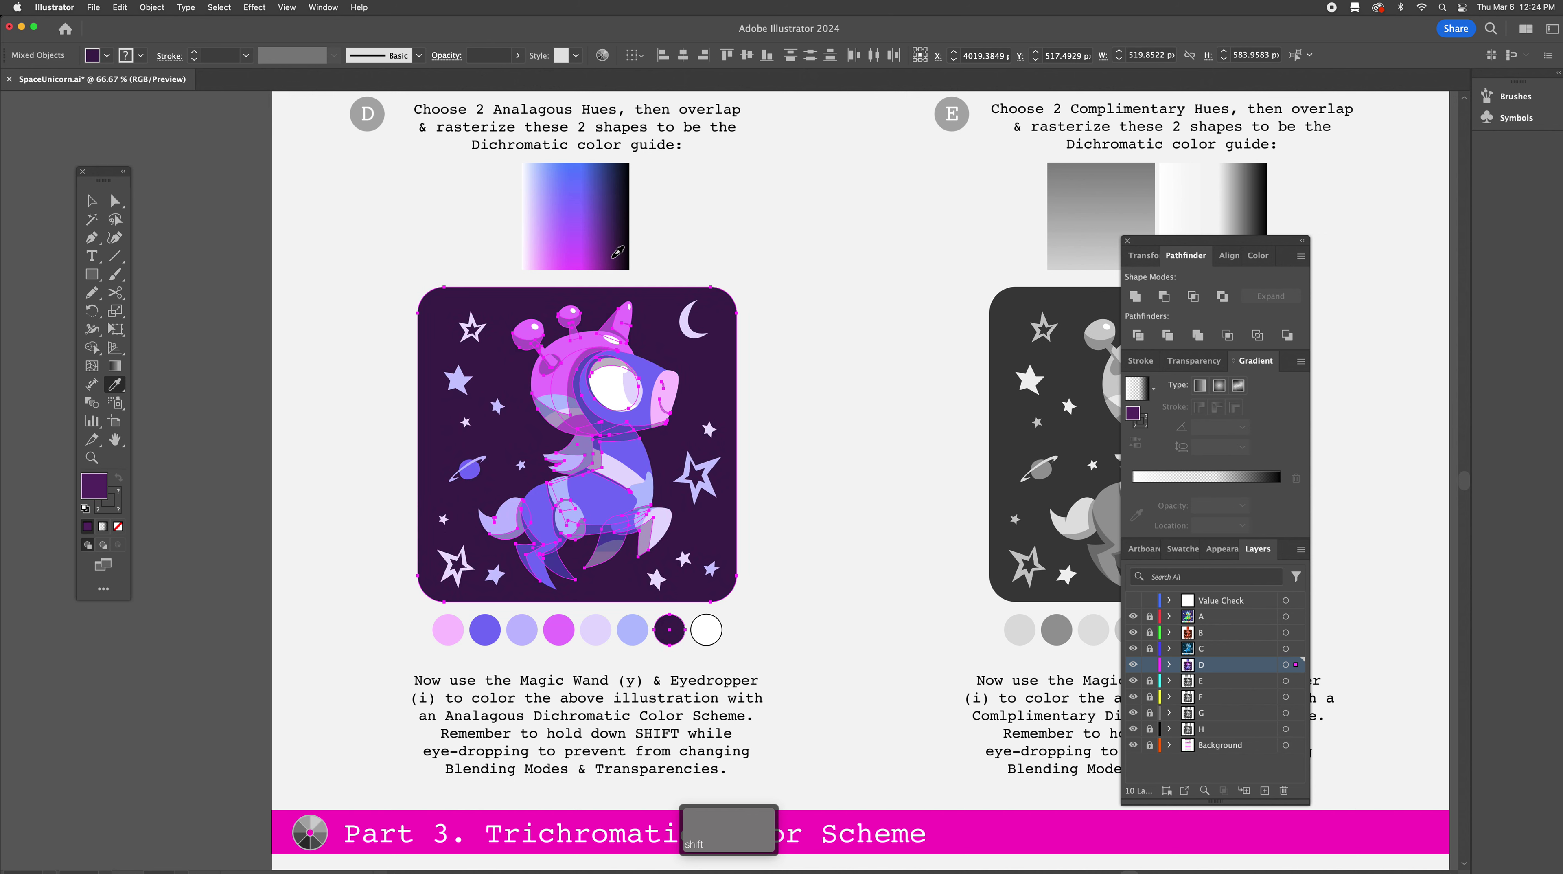
pyautogui.keyDown('shift'); pyautogui.click(622, 248); pyautogui.keyUp('shift')
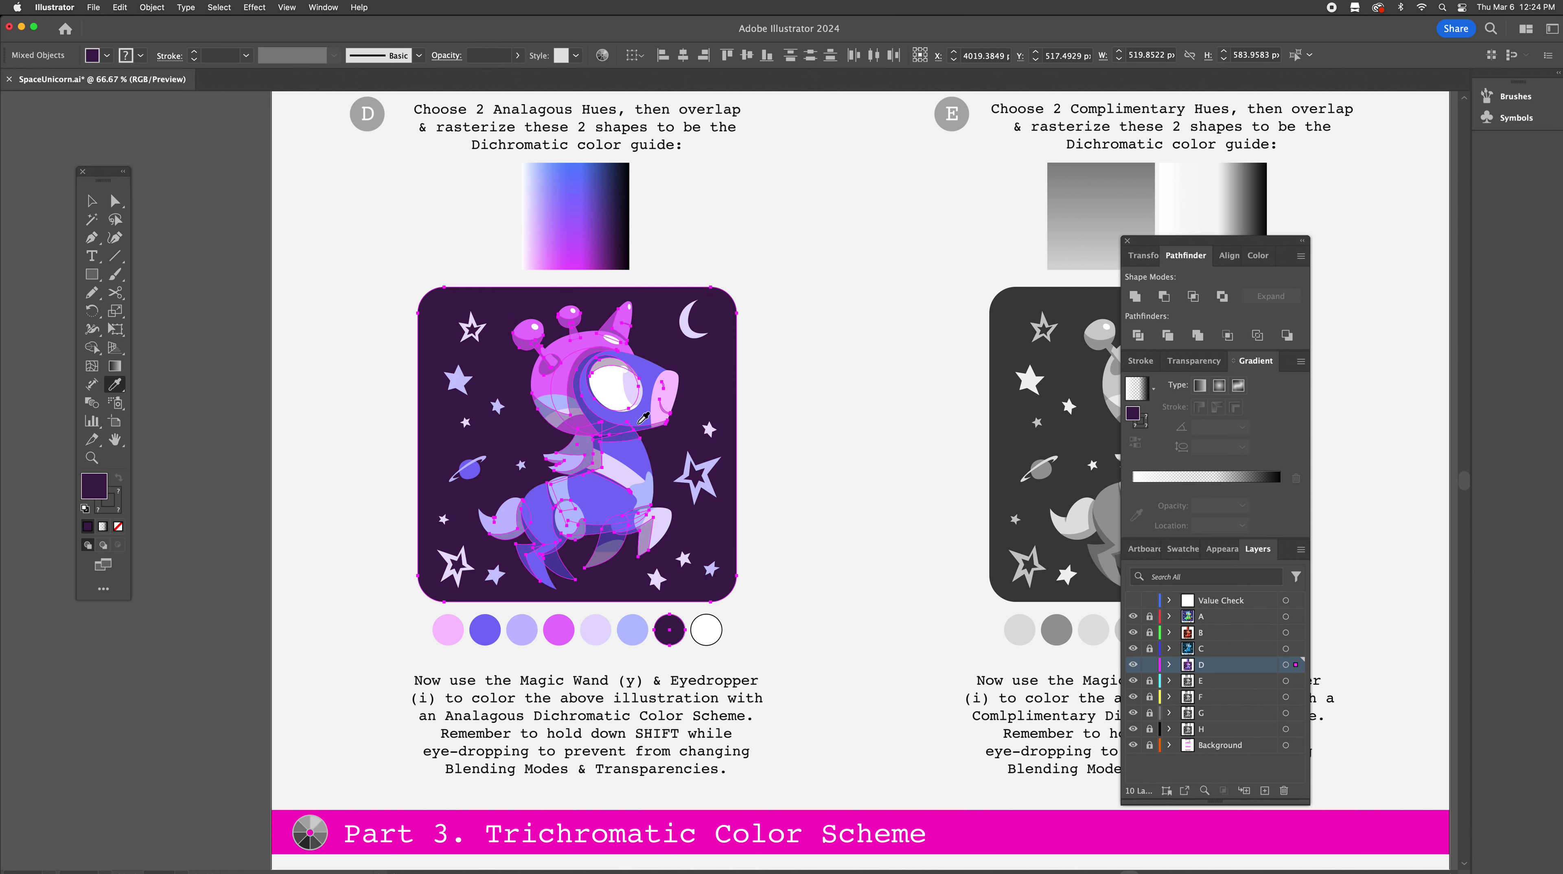
# Select the pale violet tail, wing and planet ring, and recolor them light periwinkle violet from the color guide
pyautogui.press('y')
pyautogui.click(578, 467)
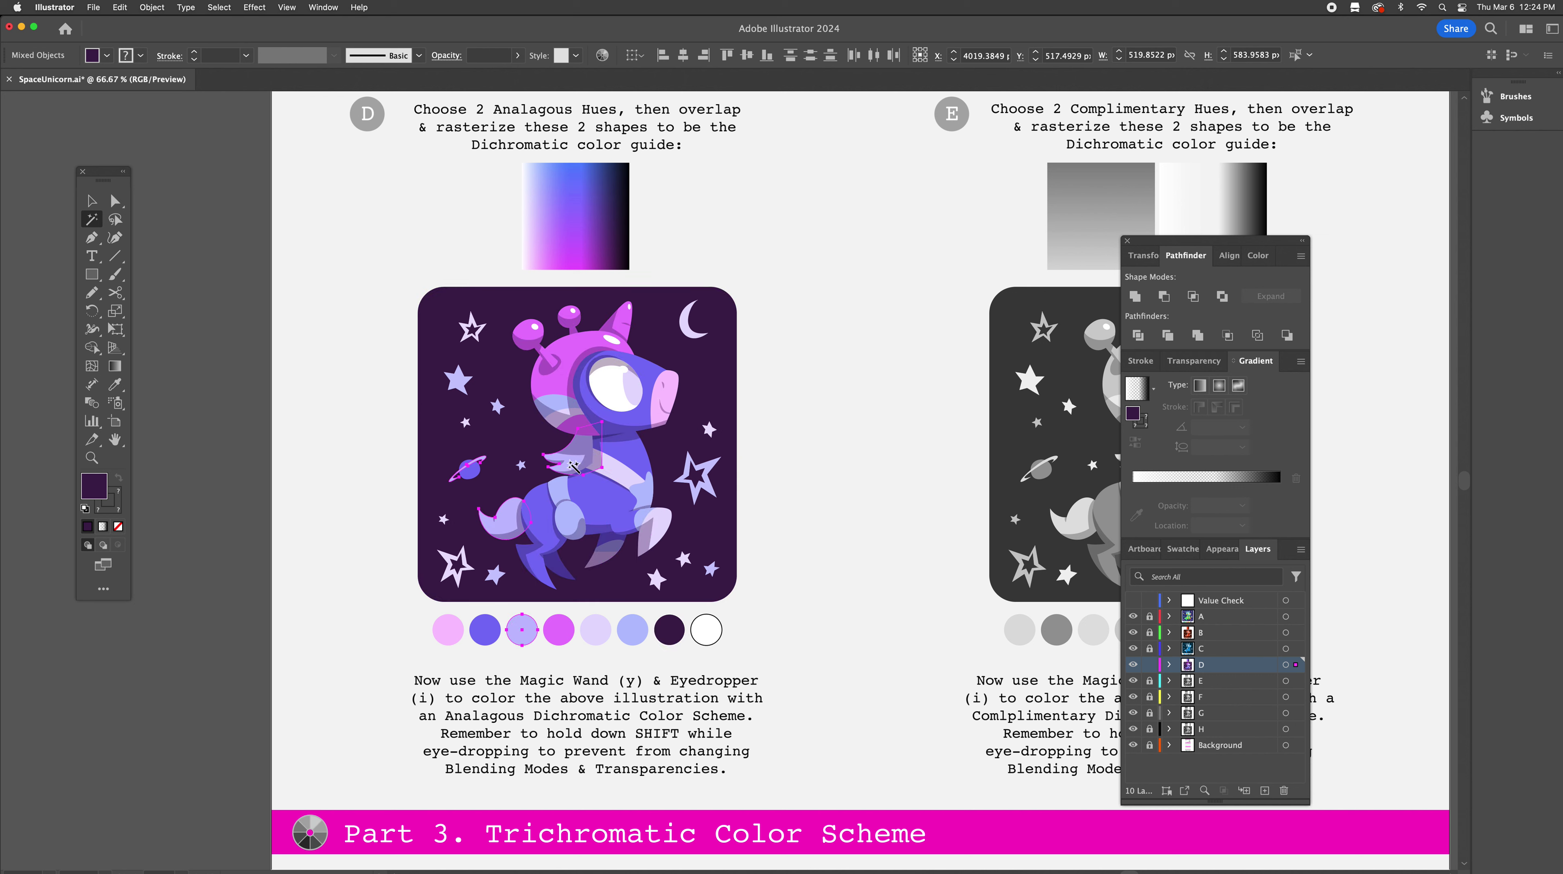
pyautogui.press('i')
pyautogui.press('shift')
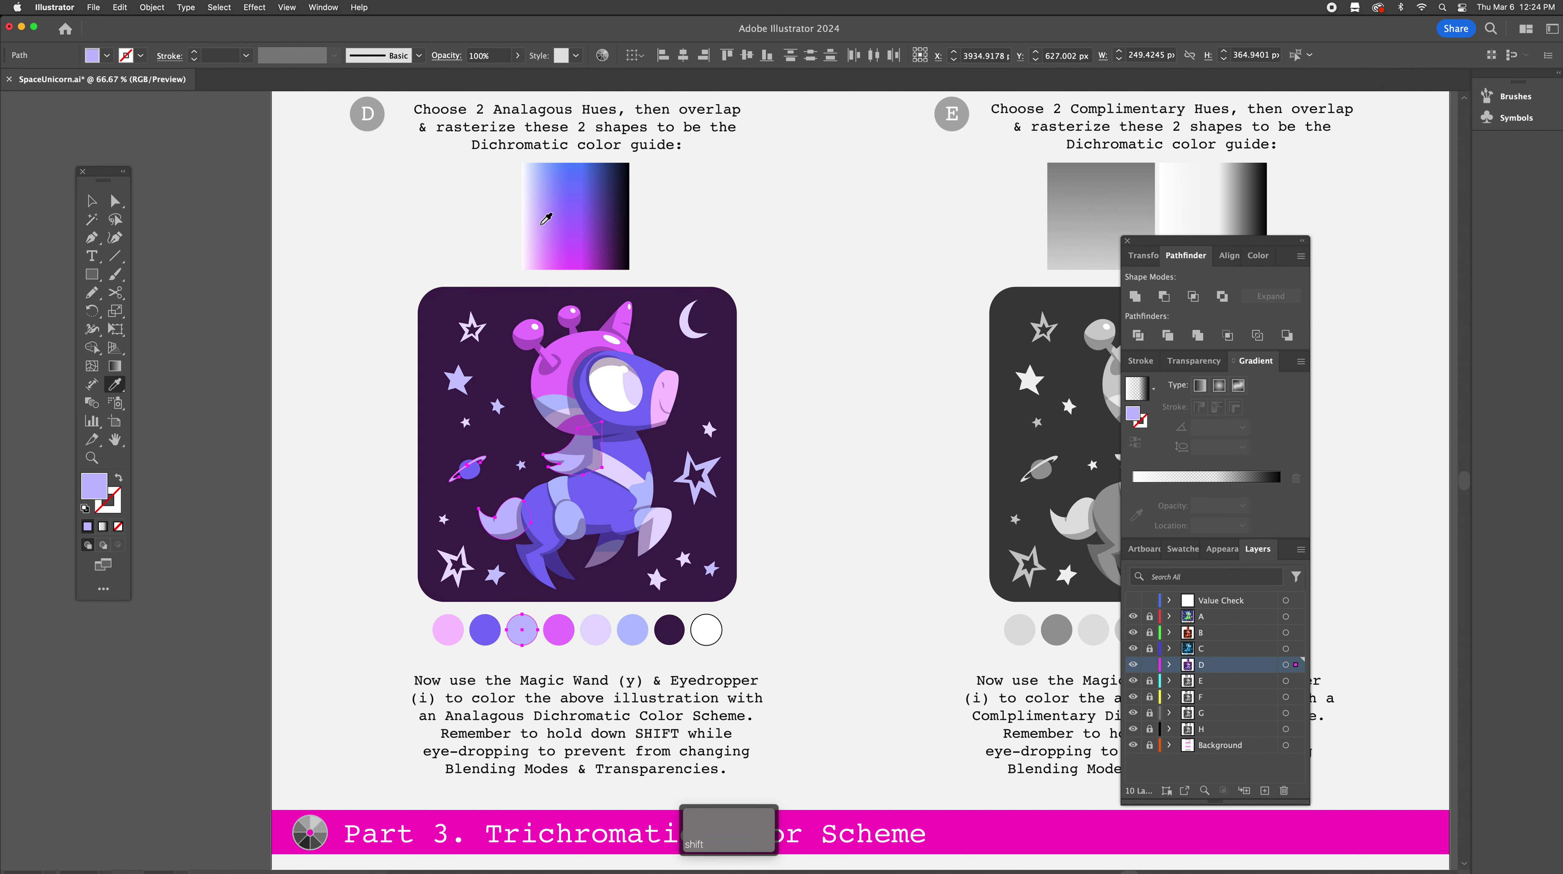
pyautogui.keyDown('shift'); pyautogui.click(557, 201); pyautogui.keyUp('shift')
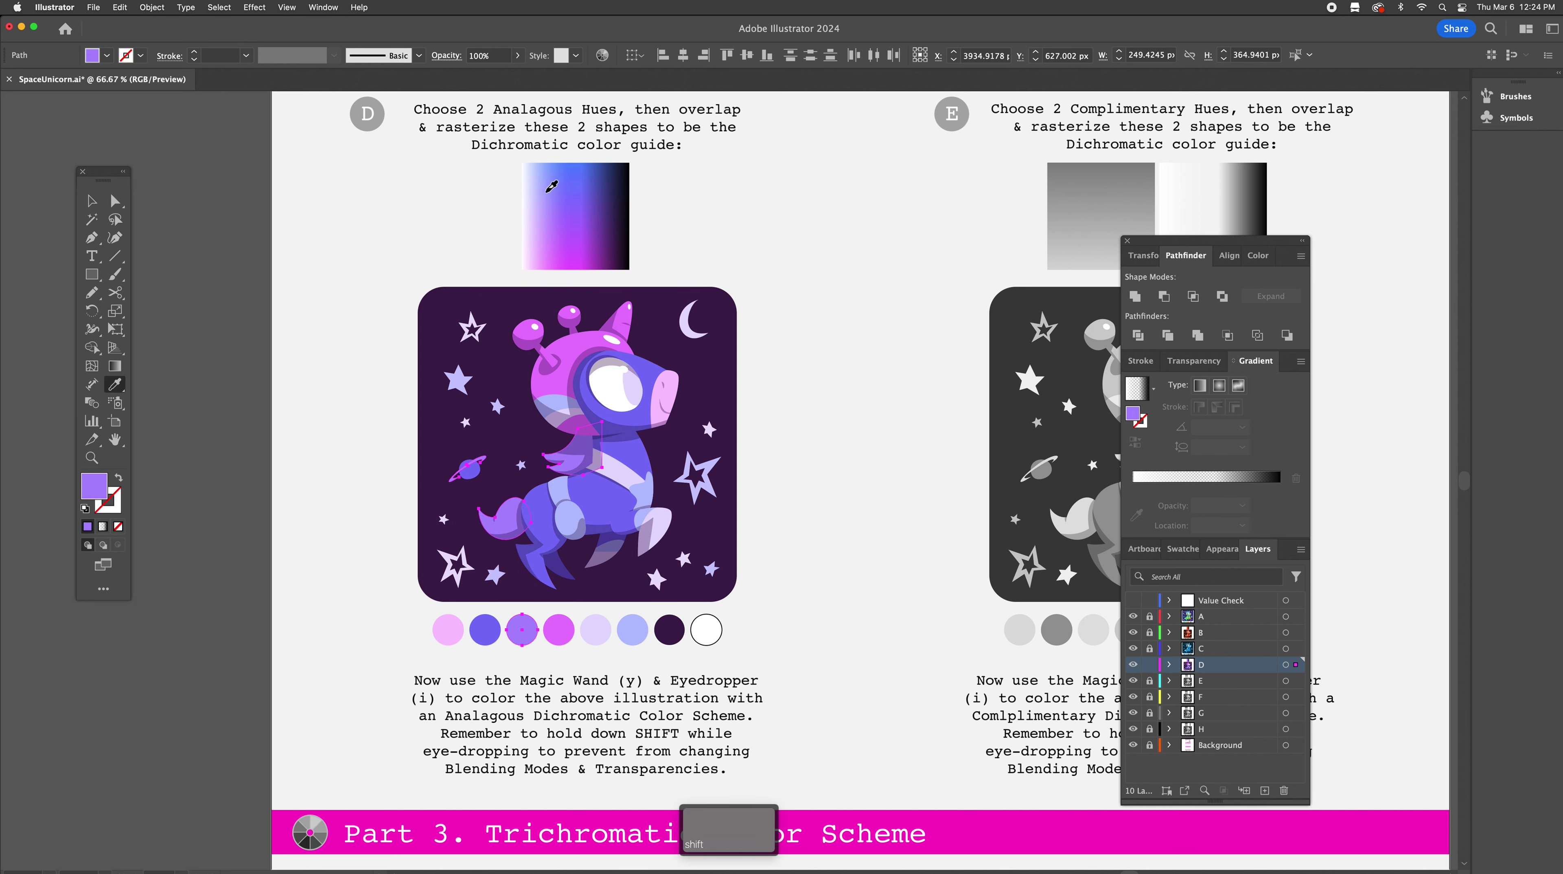
pyautogui.keyDown('shift'); pyautogui.click(550, 186); pyautogui.keyUp('shift')
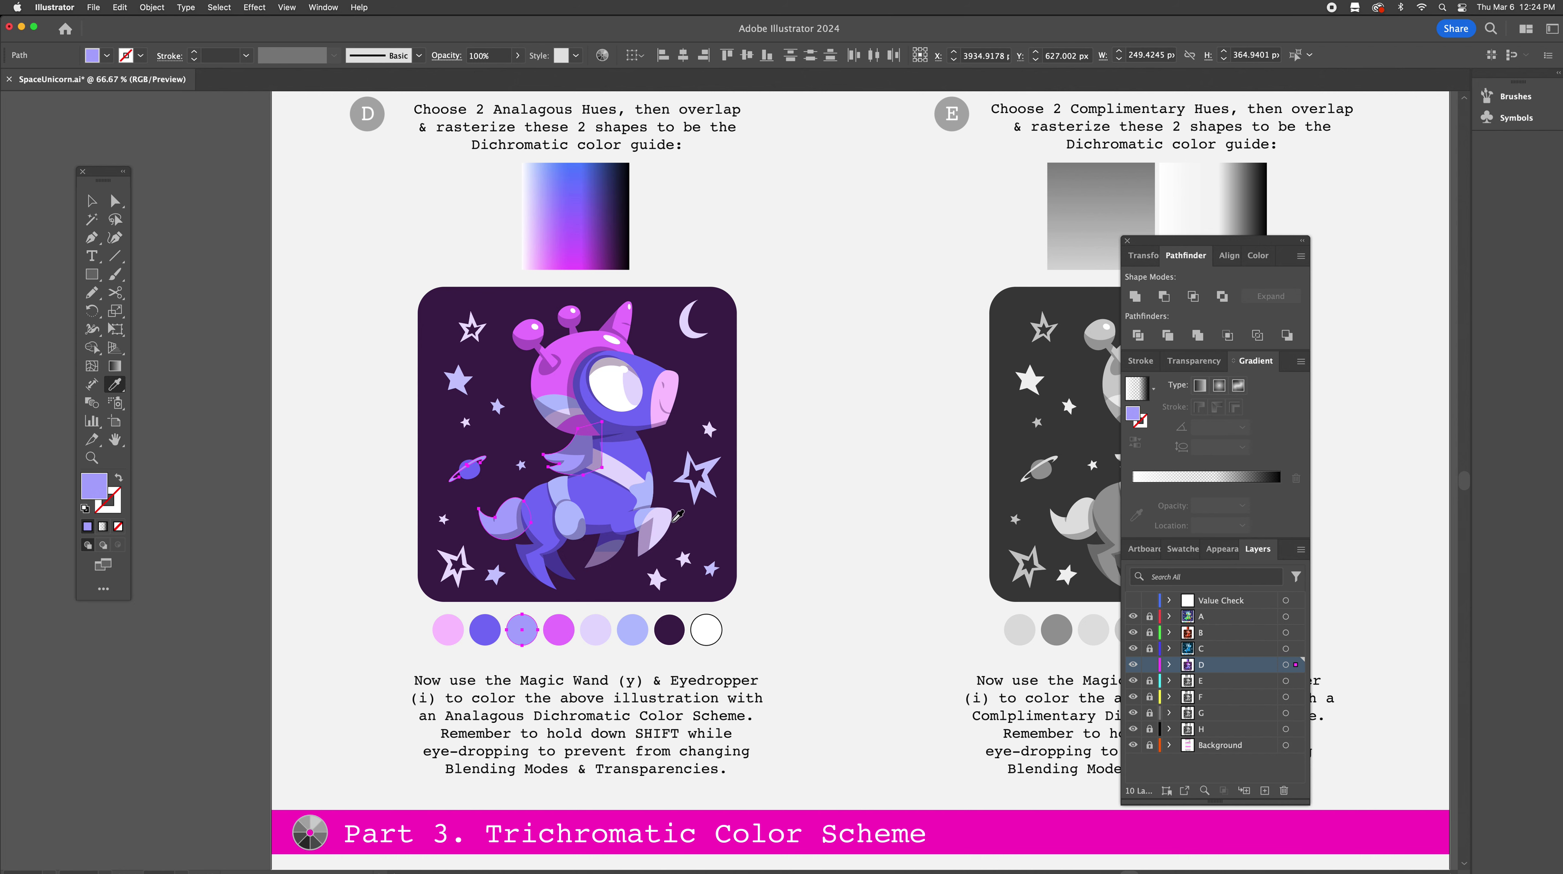
# Select the pale lavender moon, strap, raised leg and stars, and recolor them vivid violet-magenta from the color guide
pyautogui.press('y')
pyautogui.click(668, 515)
pyautogui.press('i')
pyautogui.keyDown('shift'); pyautogui.click(552, 244); pyautogui.keyUp('shift')
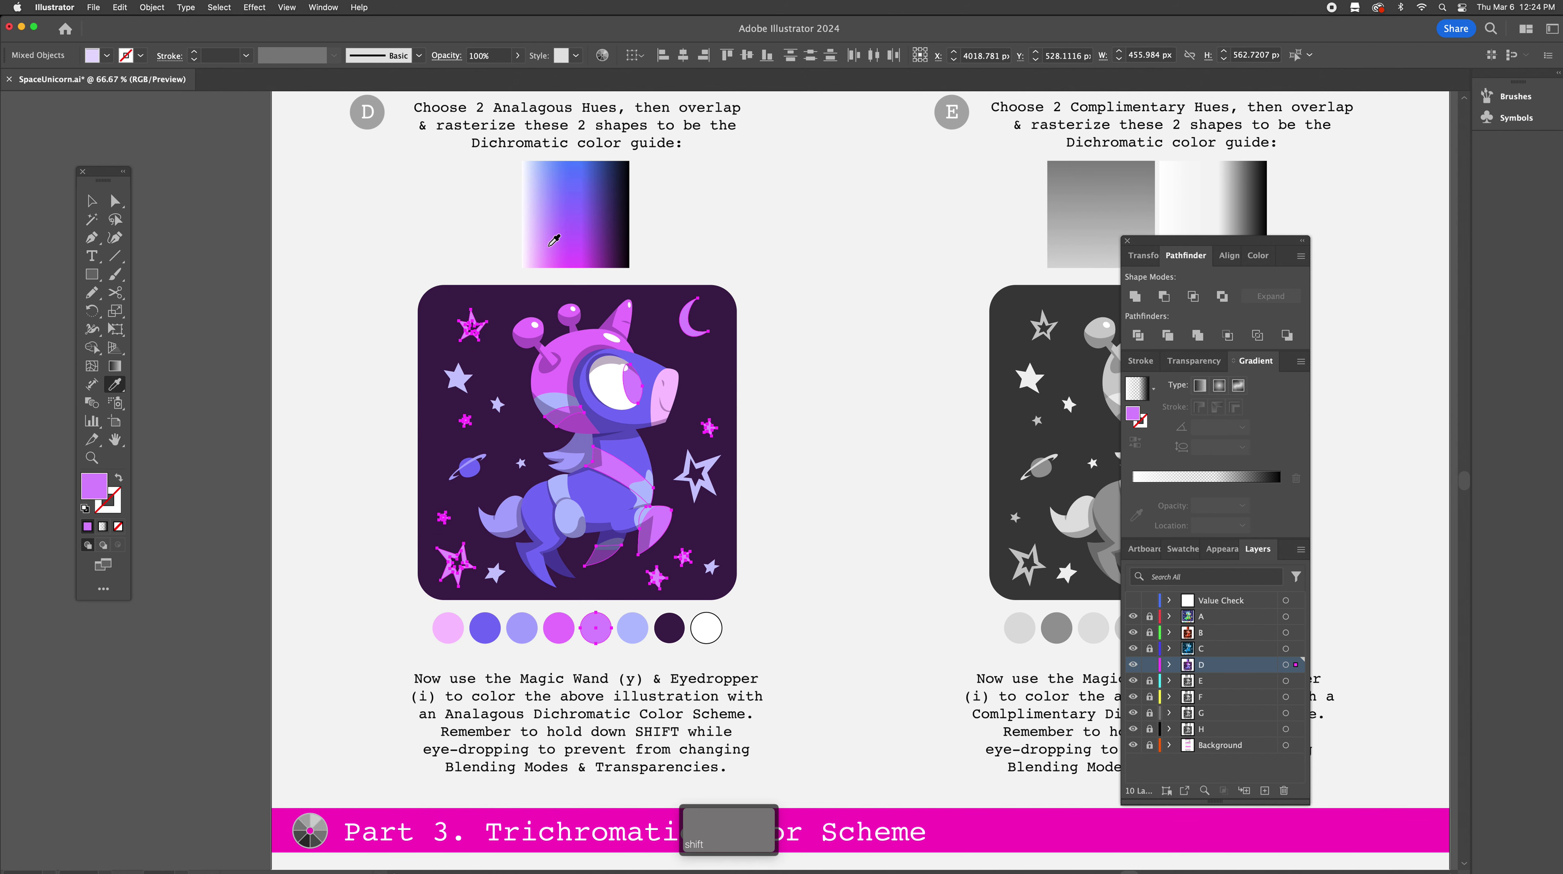
pyautogui.scroll(-1, 540, 247)
pyautogui.keyDown('shift'); pyautogui.click(541, 247); pyautogui.keyUp('shift')
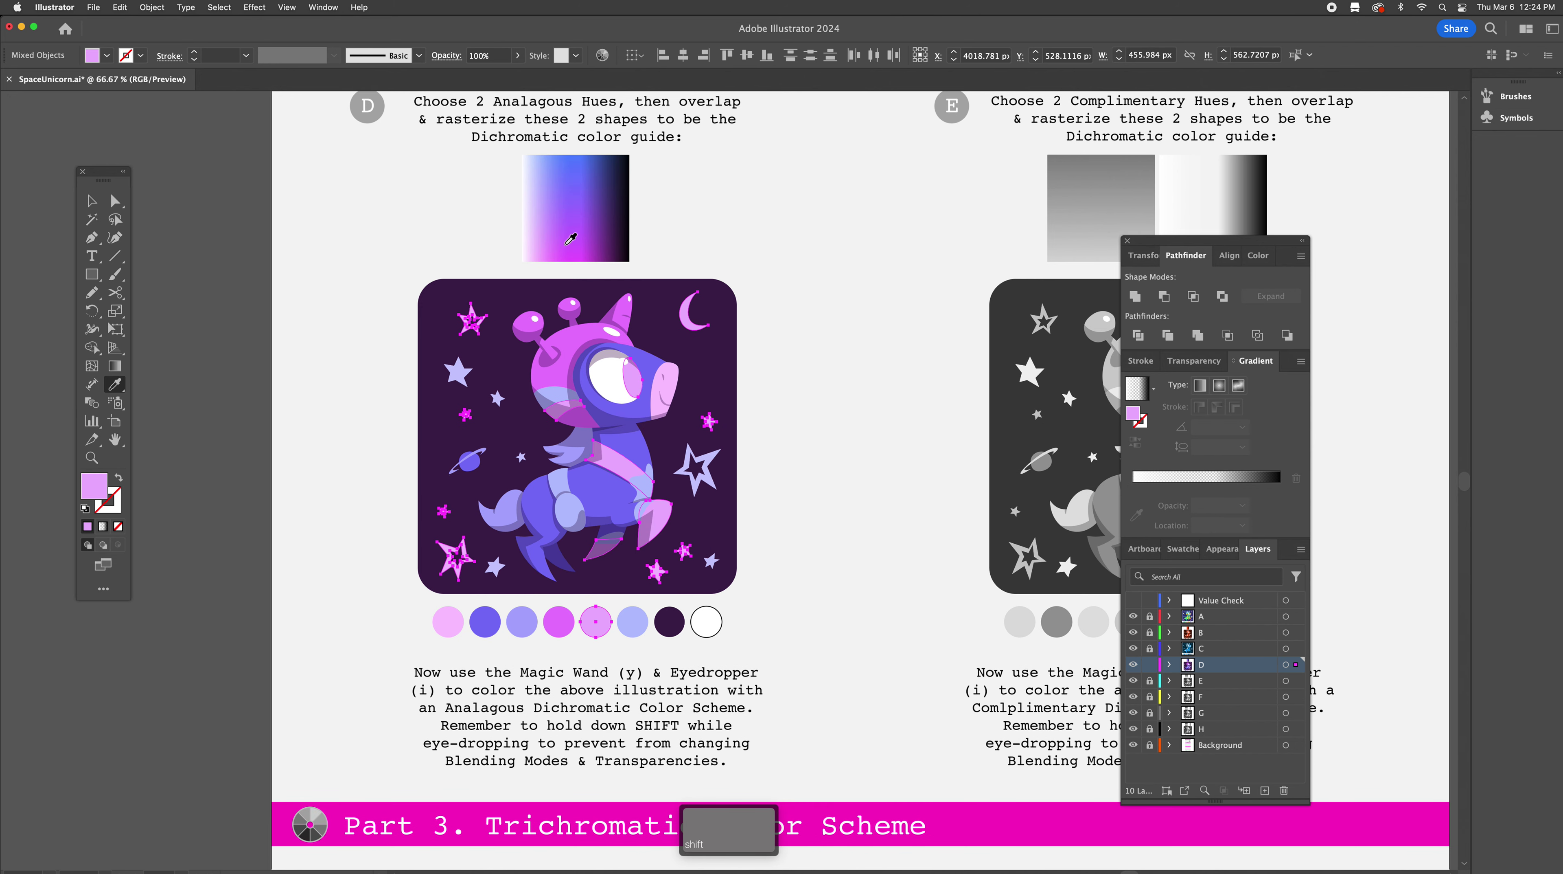
pyautogui.keyDown('shift'); pyautogui.click(588, 245); pyautogui.keyUp('shift')
pyautogui.keyDown('shift'); pyautogui.click(593, 223); pyautogui.keyUp('shift')
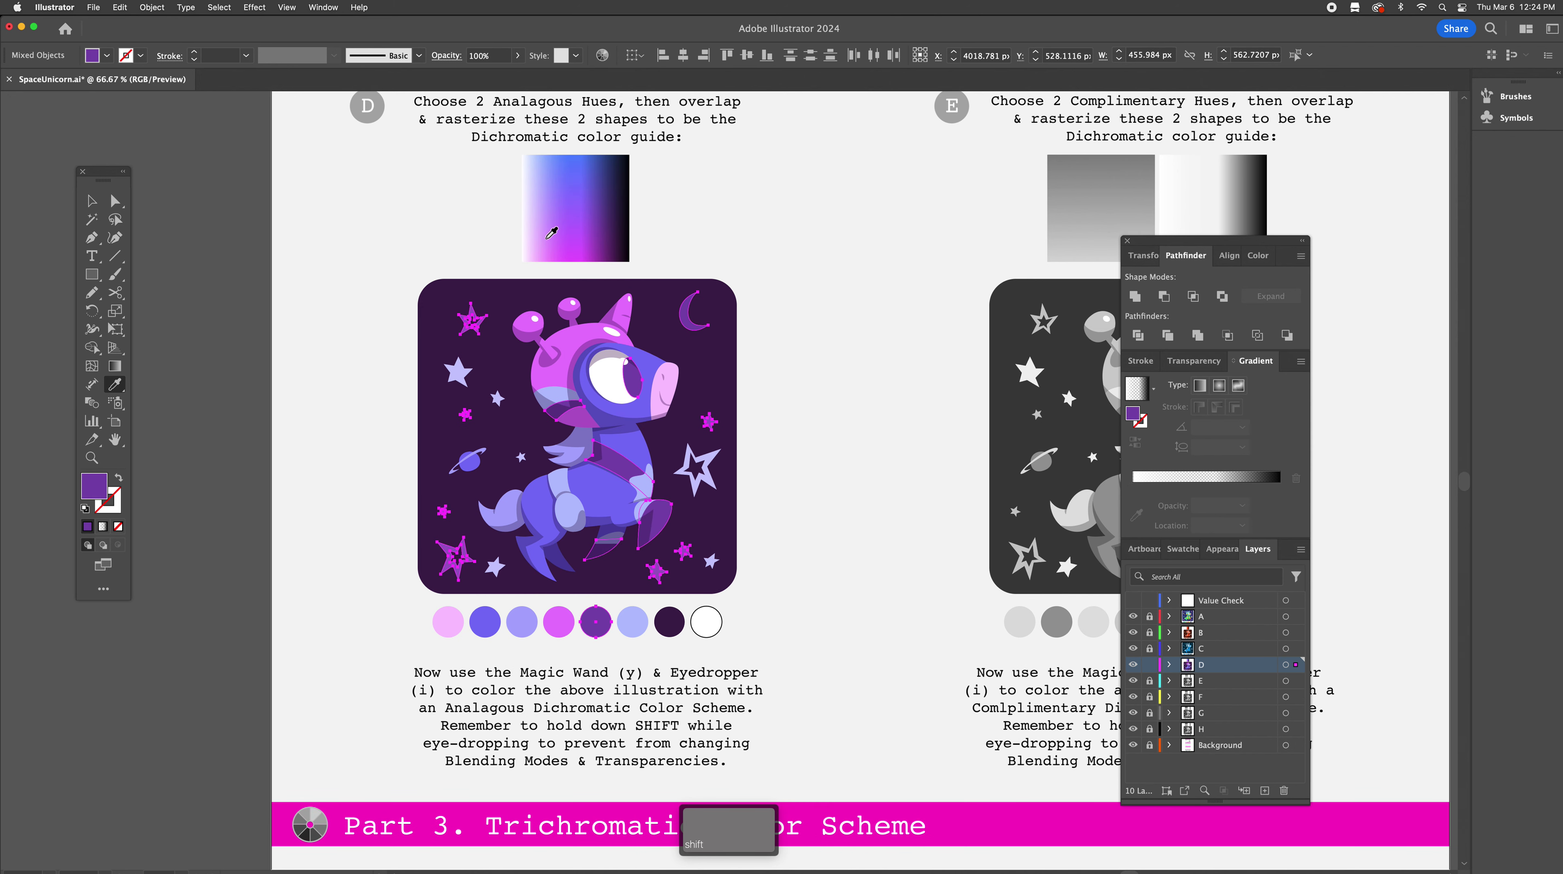
pyautogui.keyDown('shift'); pyautogui.click(539, 229); pyautogui.keyUp('shift')
pyautogui.keyDown('shift'); pyautogui.click(553, 229); pyautogui.keyUp('shift')
pyautogui.keyDown('shift'); pyautogui.click(582, 241); pyautogui.keyUp('shift')
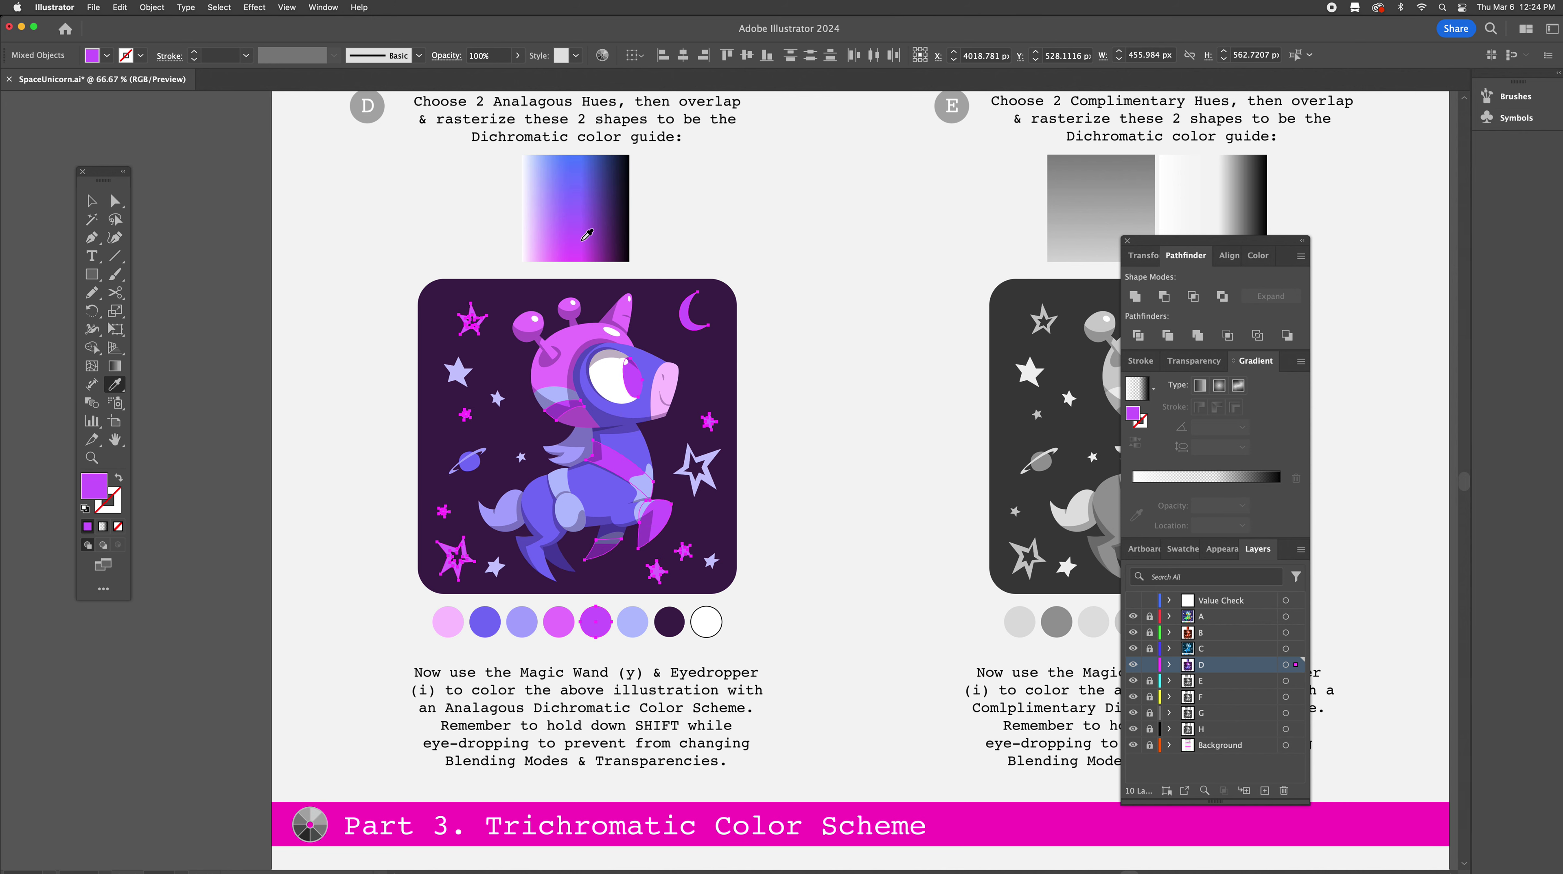
# Select the bright magenta helmet, antennae and horn, recolor them pale lavender from the color guide, and deselect everything
pyautogui.scroll(2, 587, 235)
pyautogui.hscroll(2, 587, 235)
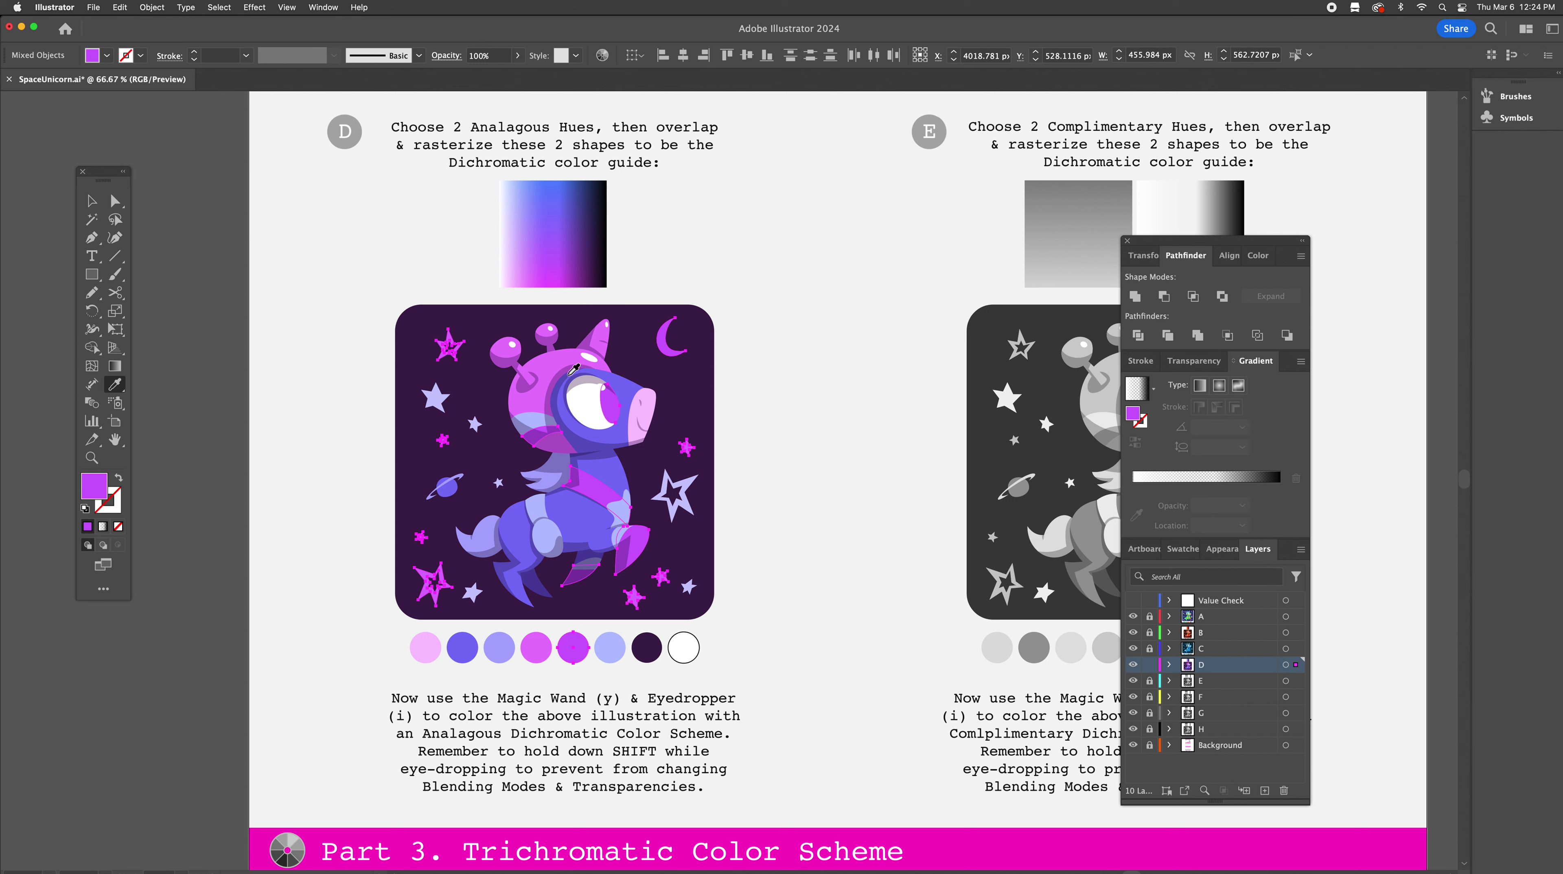
pyautogui.keyDown('super'); pyautogui.click(555, 361); pyautogui.keyUp('super')
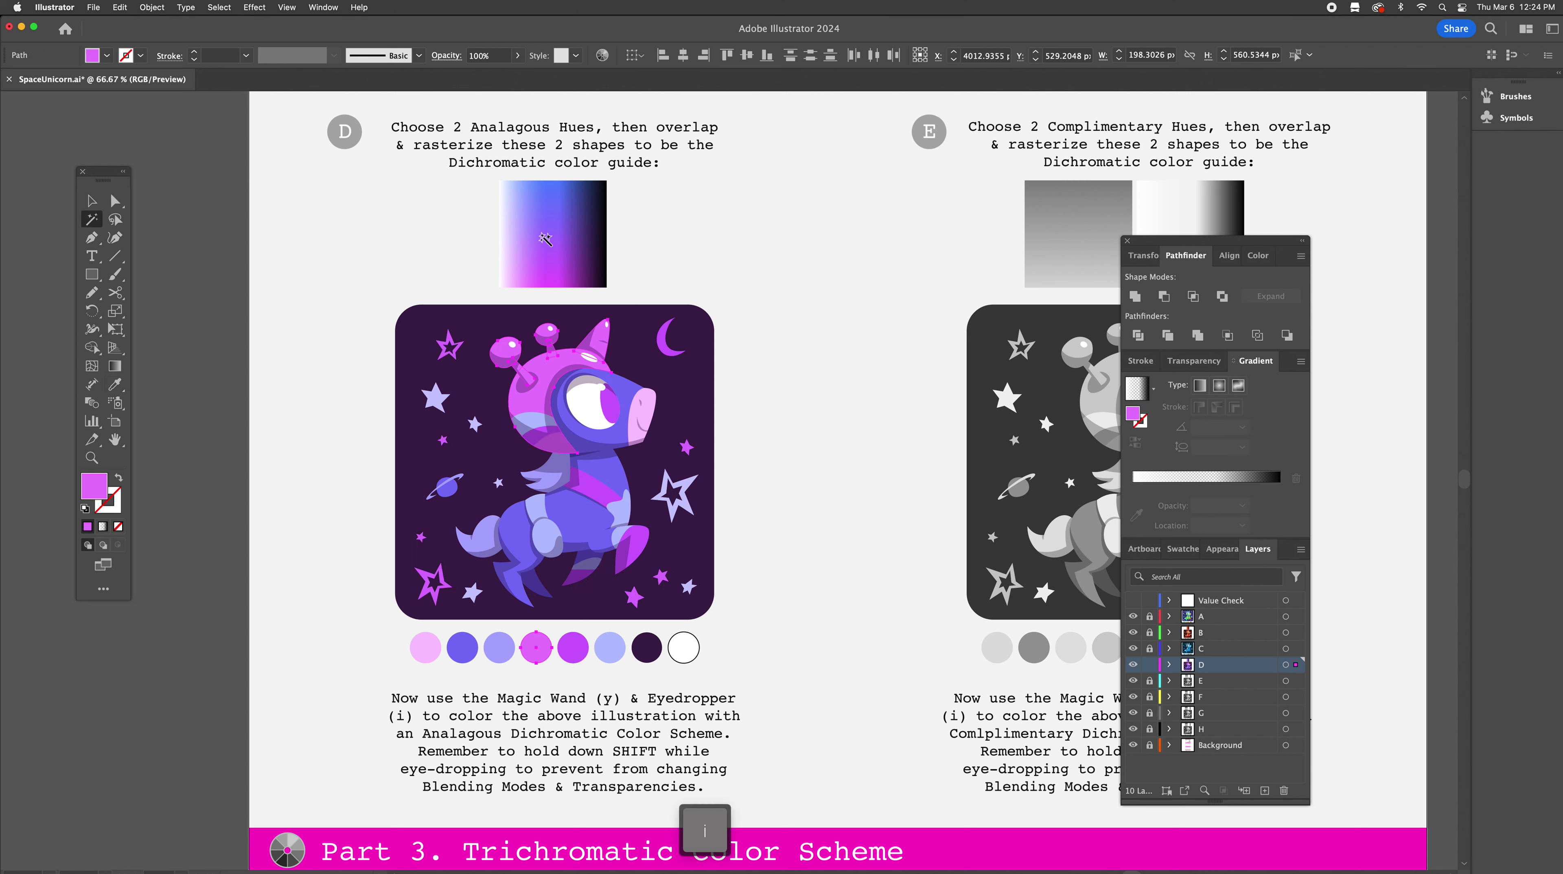
pyautogui.keyDown('shift'); pyautogui.click(512, 238); pyautogui.keyUp('shift')
pyautogui.keyDown('shift'); pyautogui.click(529, 231); pyautogui.keyUp('shift')
pyautogui.keyDown('shift'); pyautogui.click(514, 231); pyautogui.keyUp('shift')
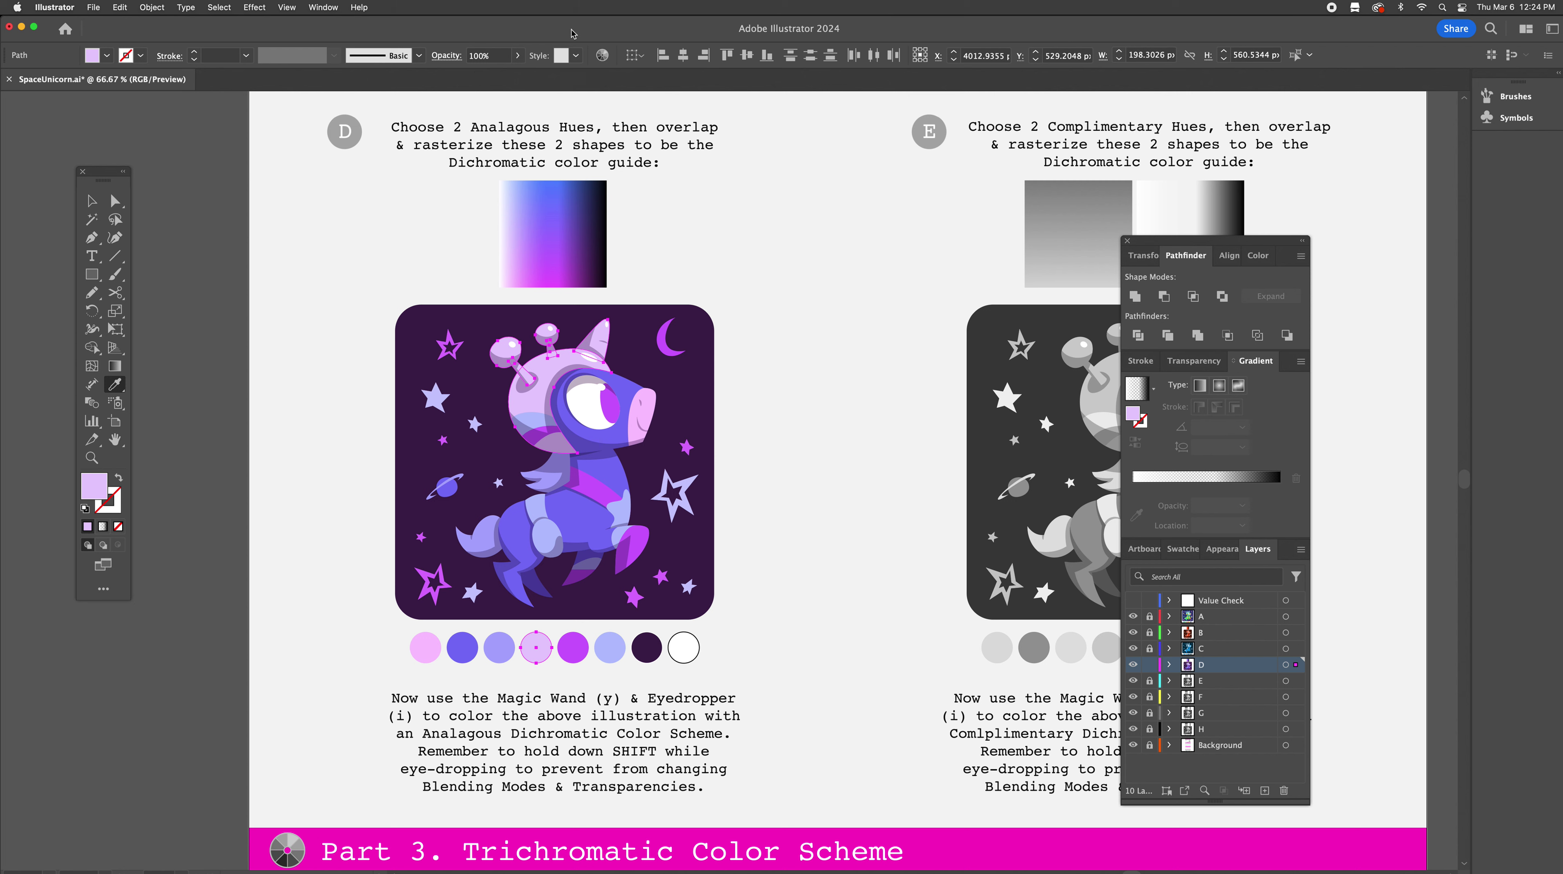
pyautogui.press('v')
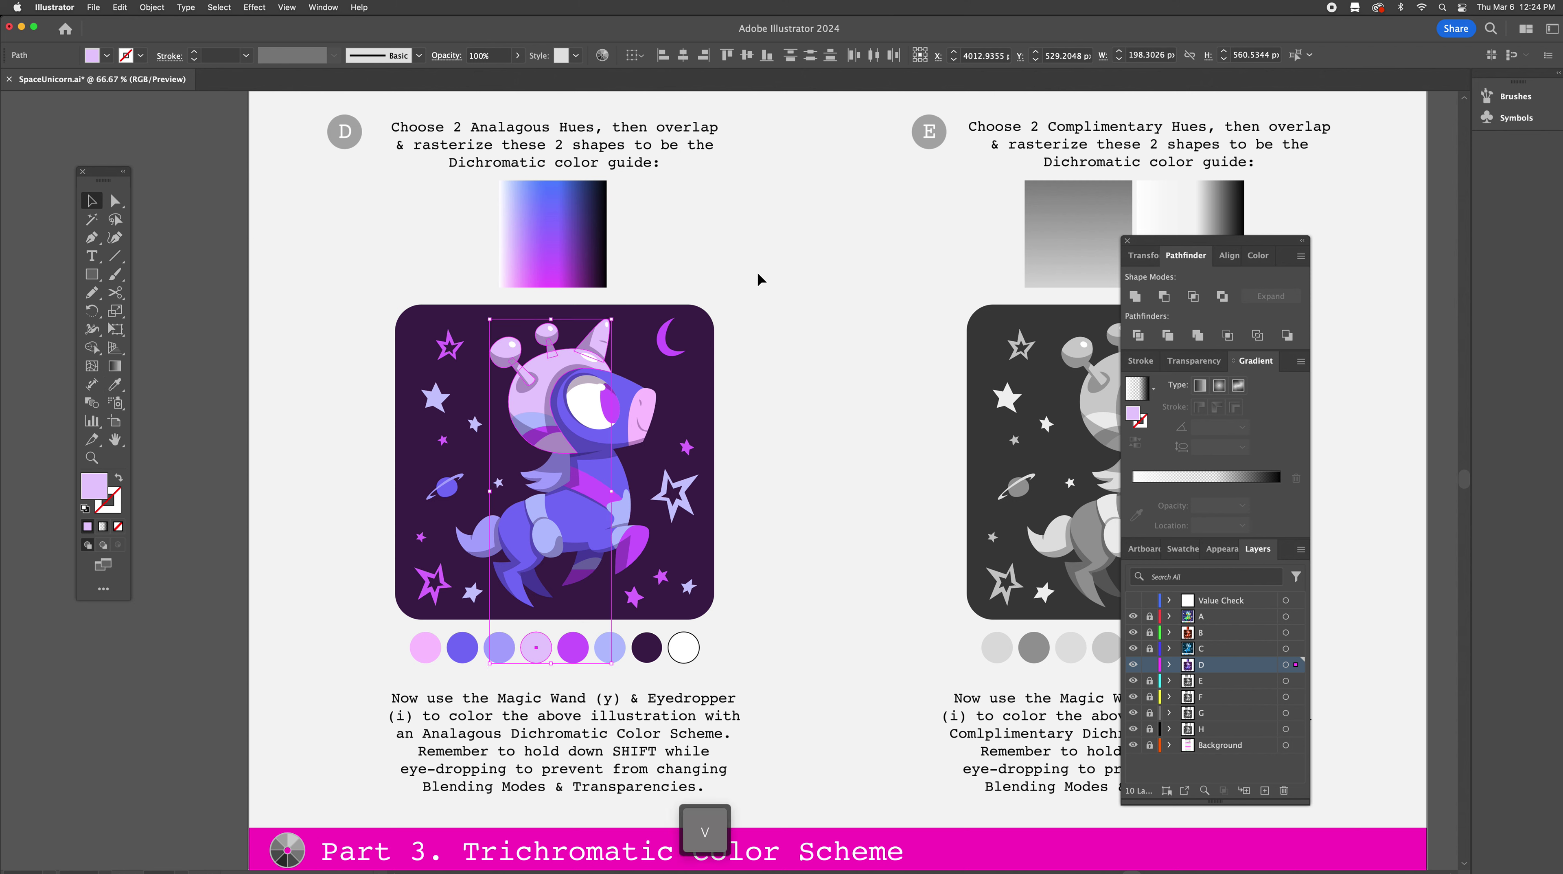
pyautogui.click(757, 274)
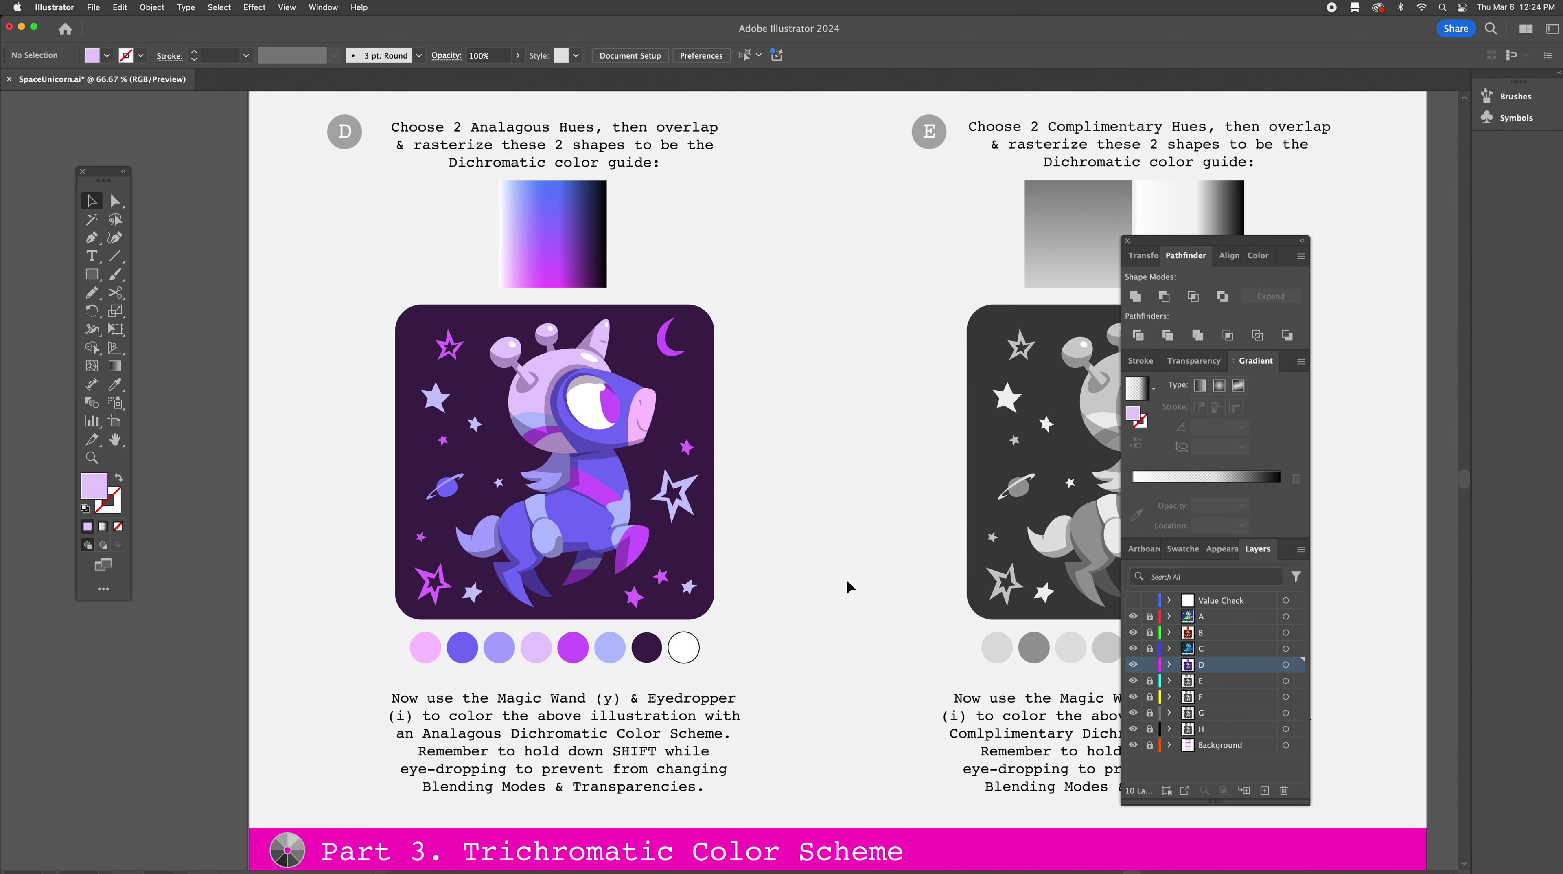
# Select the gray vertical-gradient square above section E's illustration and set its light gray gradient stop to crimson red
pyautogui.hscroll(5, 847, 581)
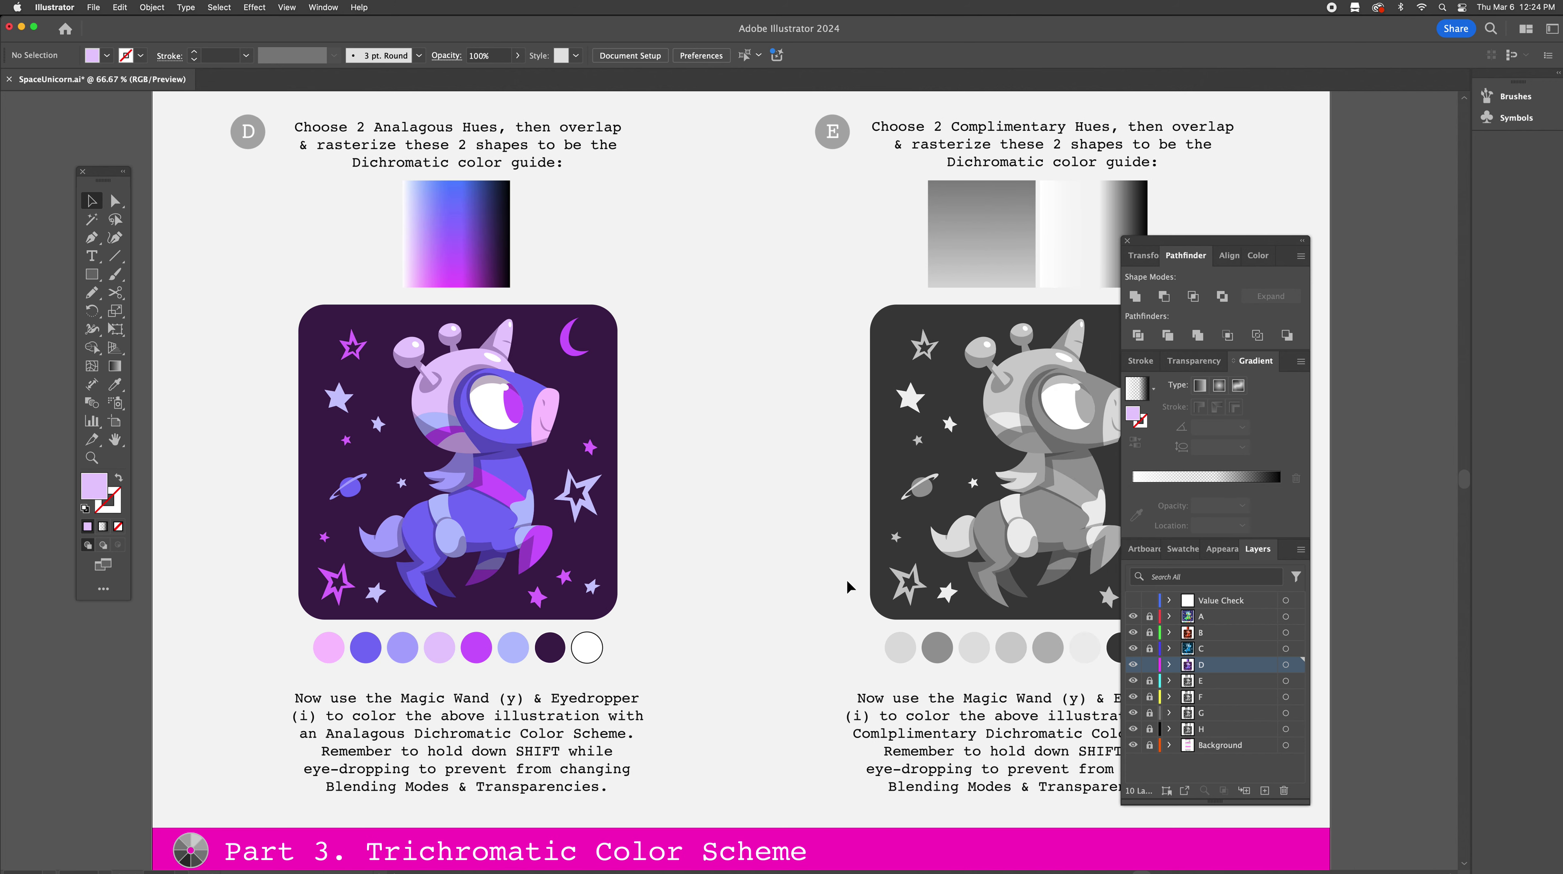
pyautogui.hscroll(3, 847, 579)
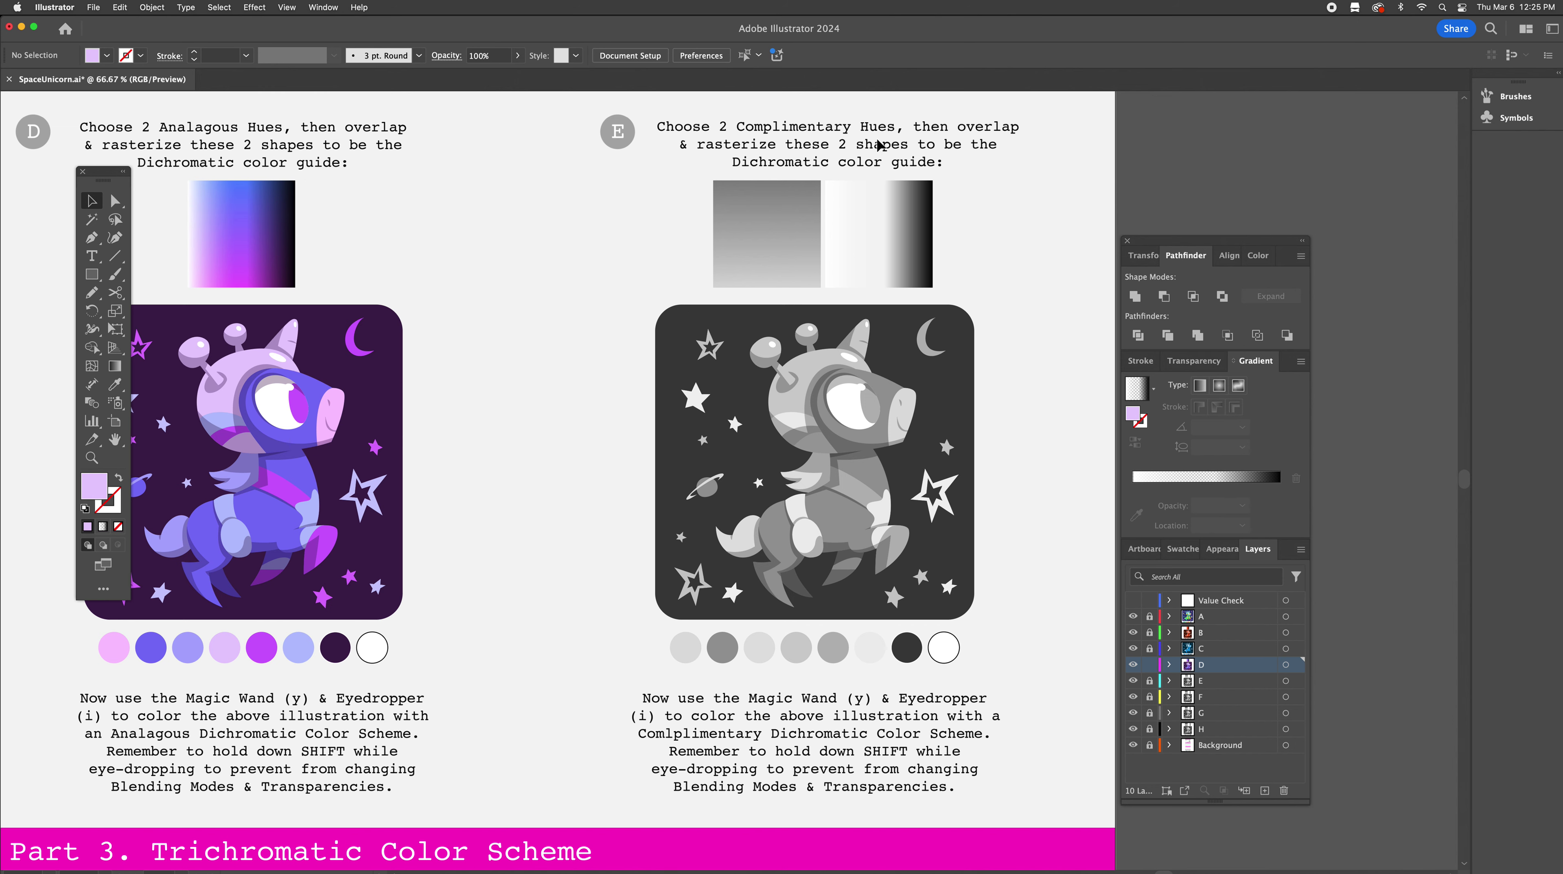
pyautogui.hscroll(-2, 450, 198)
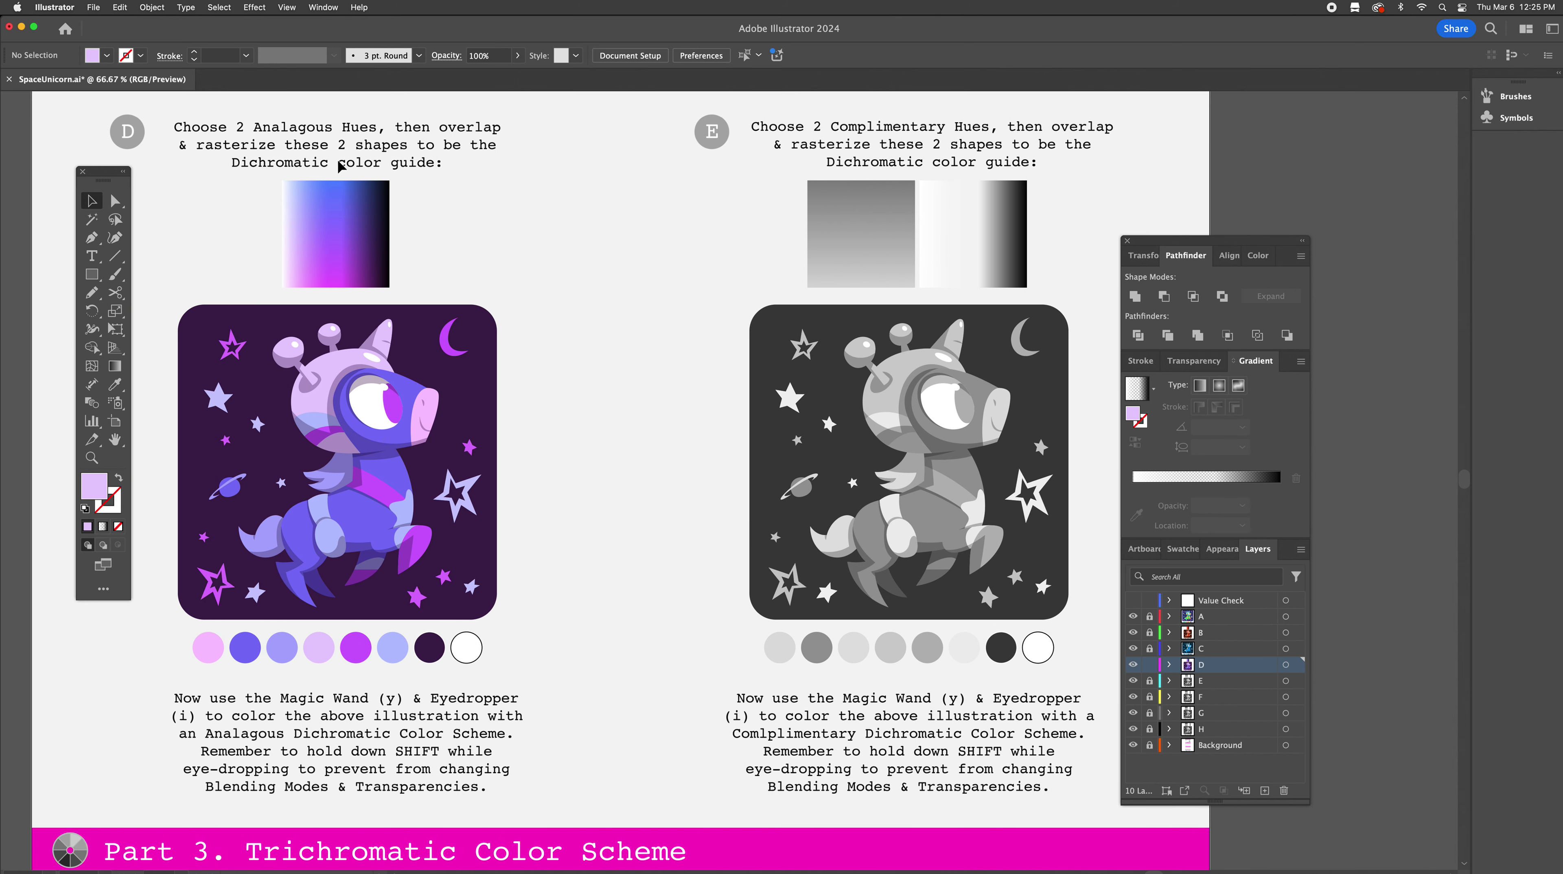
pyautogui.hscroll(5, 735, 242)
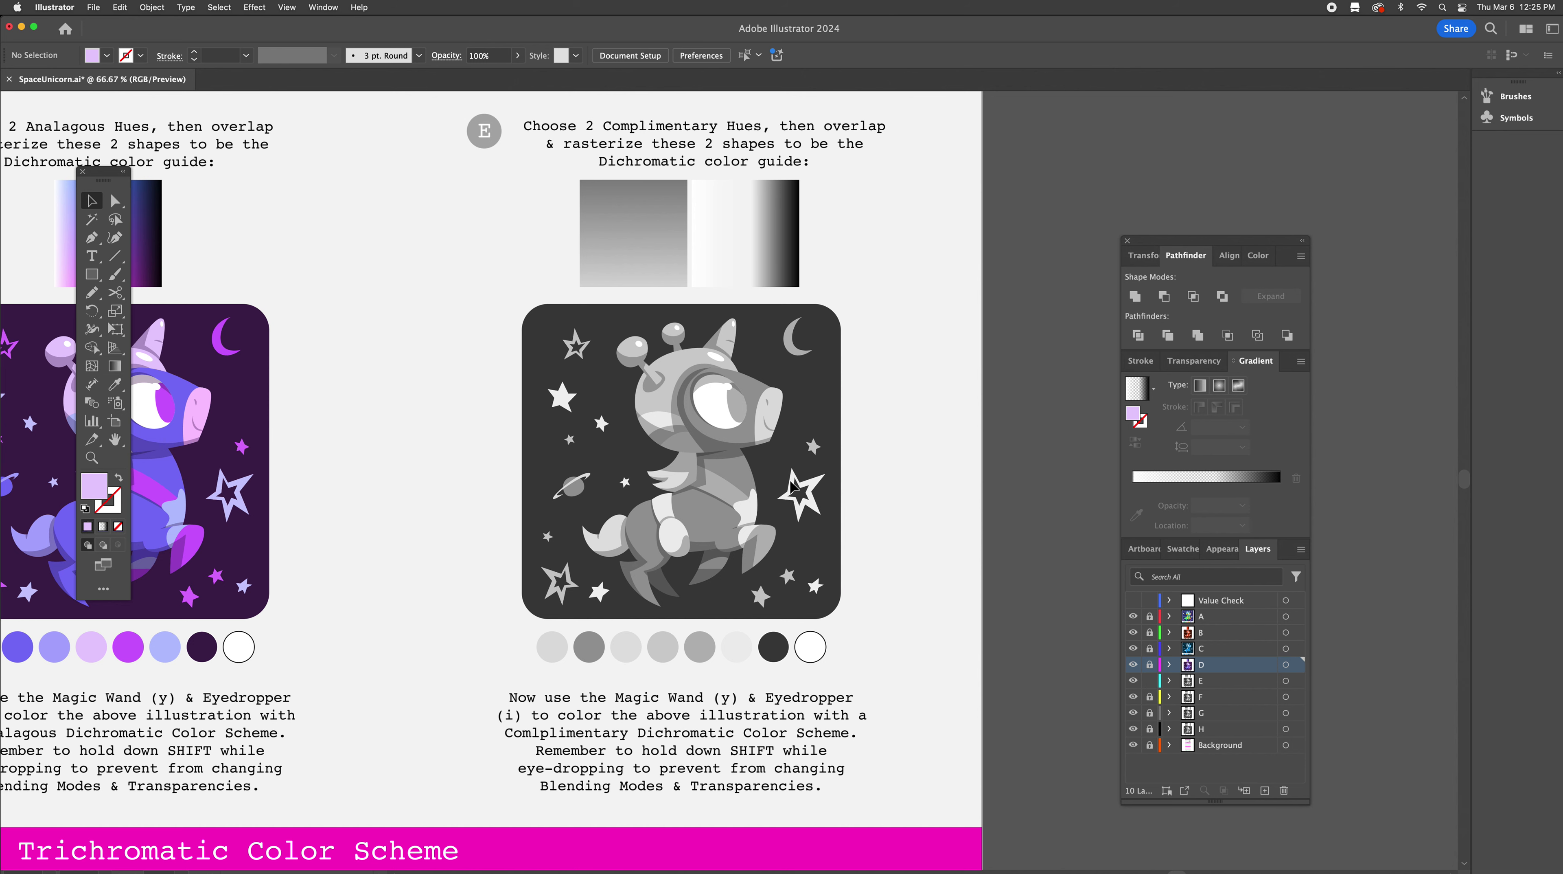
pyautogui.scroll(1, 793, 488)
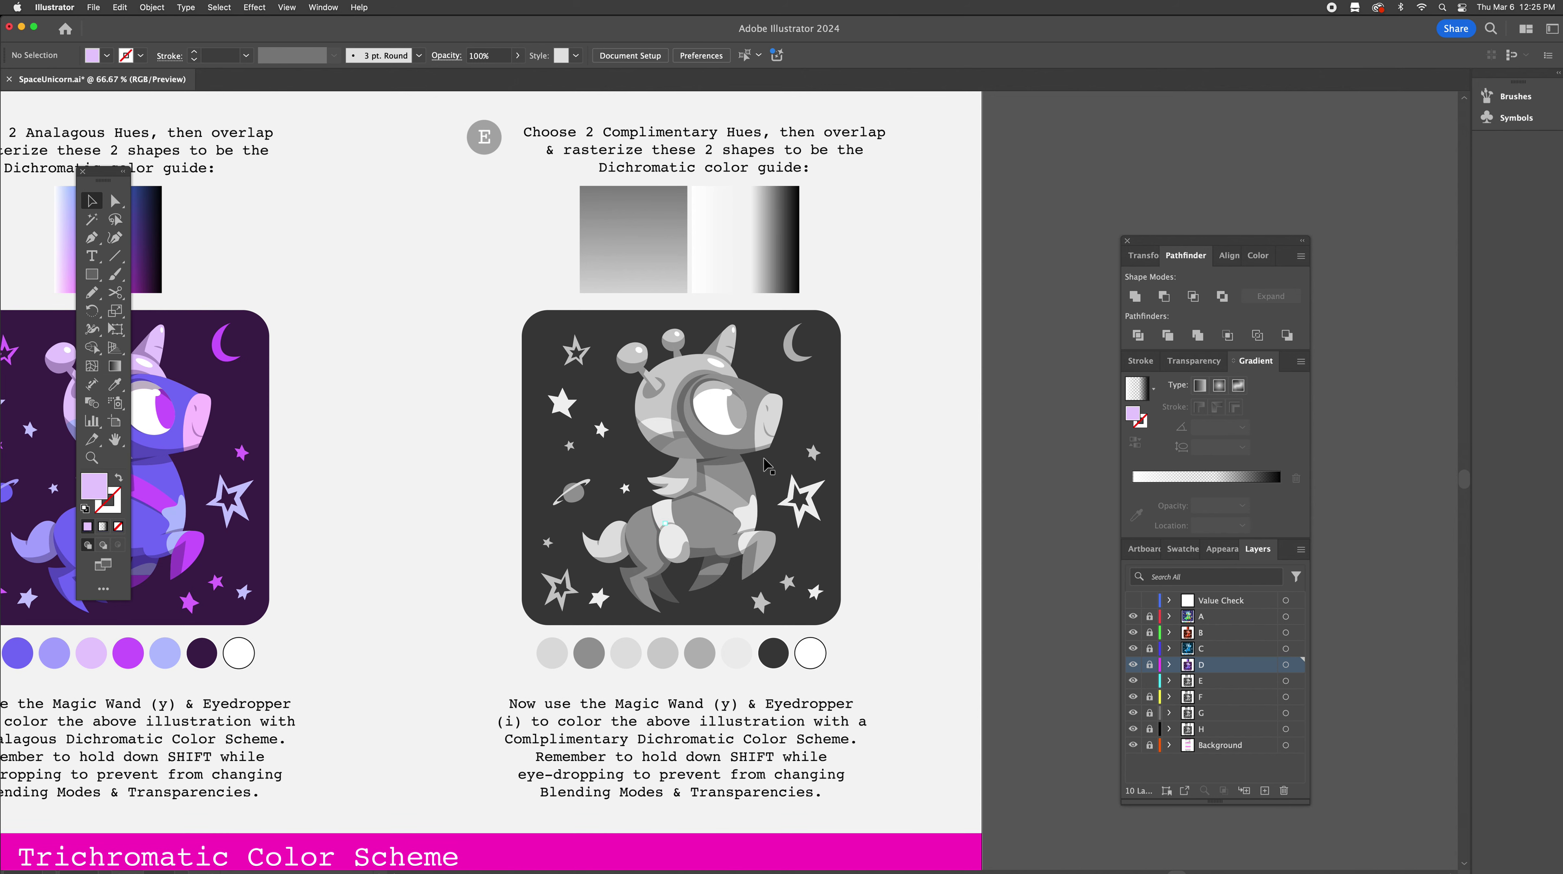
pyautogui.press('a')
pyautogui.click(630, 282)
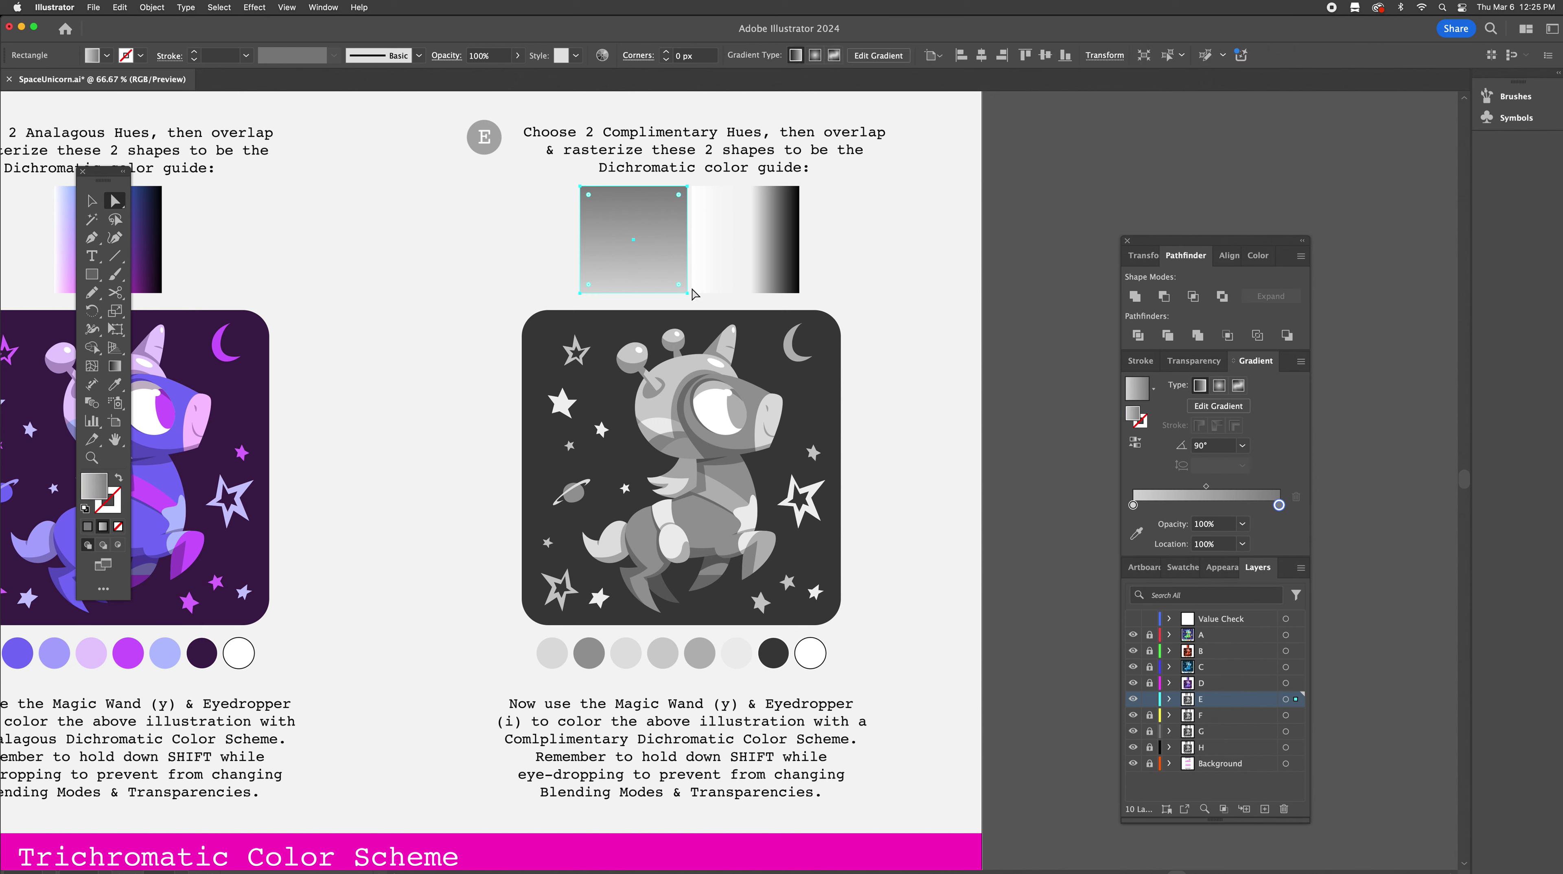
pyautogui.click(1133, 504)
pyautogui.doubleClick(1133, 504)
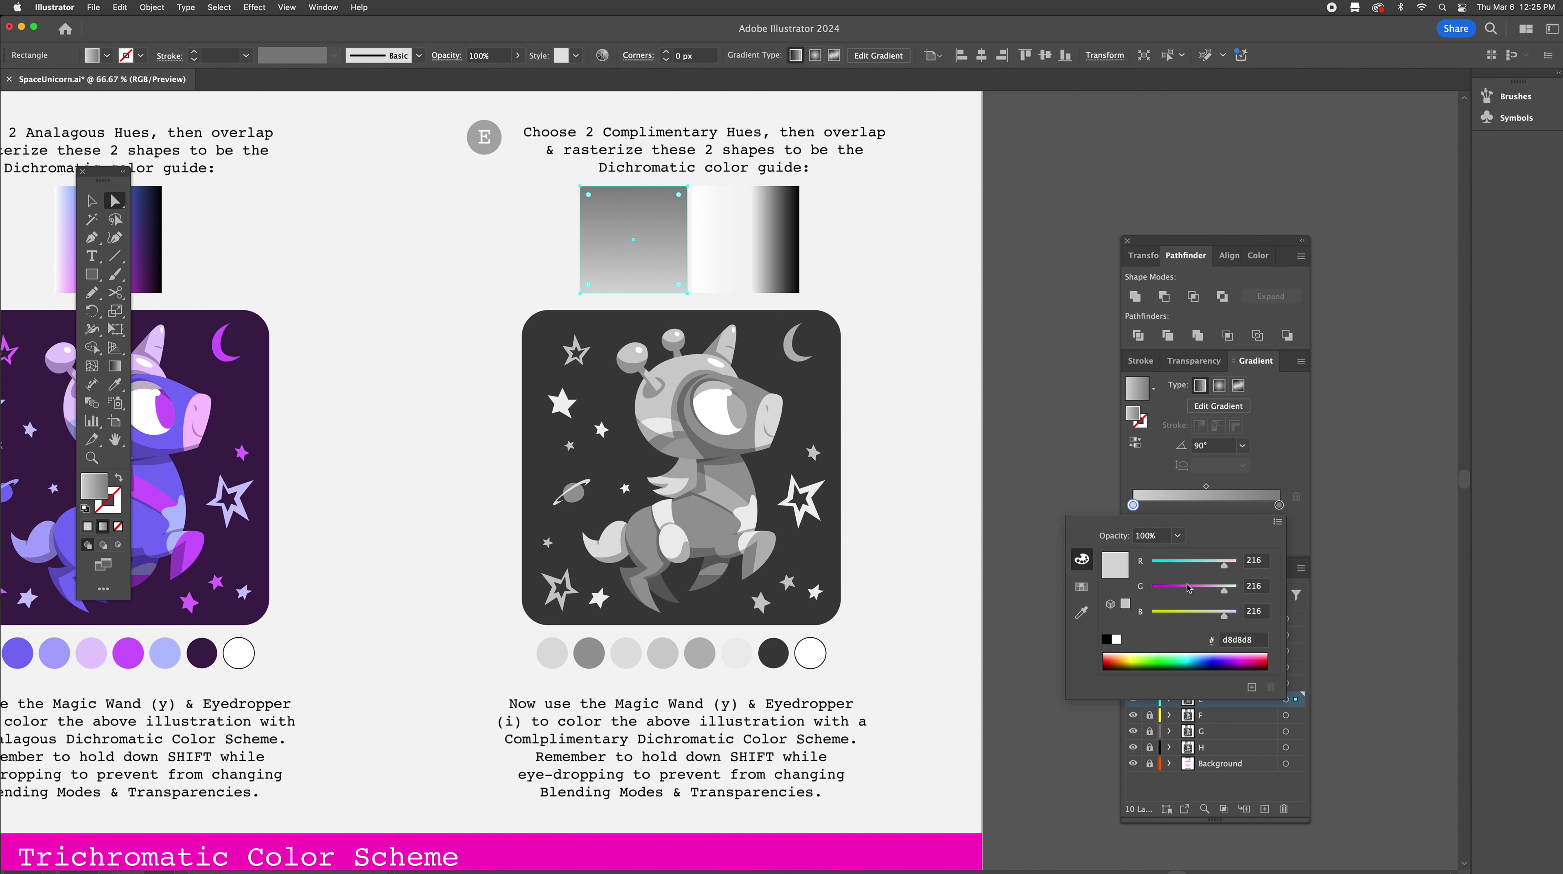
pyautogui.moveTo(1180, 589); pyautogui.dragTo(1157, 615)
pyautogui.moveTo(1225, 567); pyautogui.dragTo(1230, 567)
# Set the square's other gradient stop to bright green, RGB 5, 255, 71
pyautogui.click(1267, 505)
pyautogui.click(1279, 505)
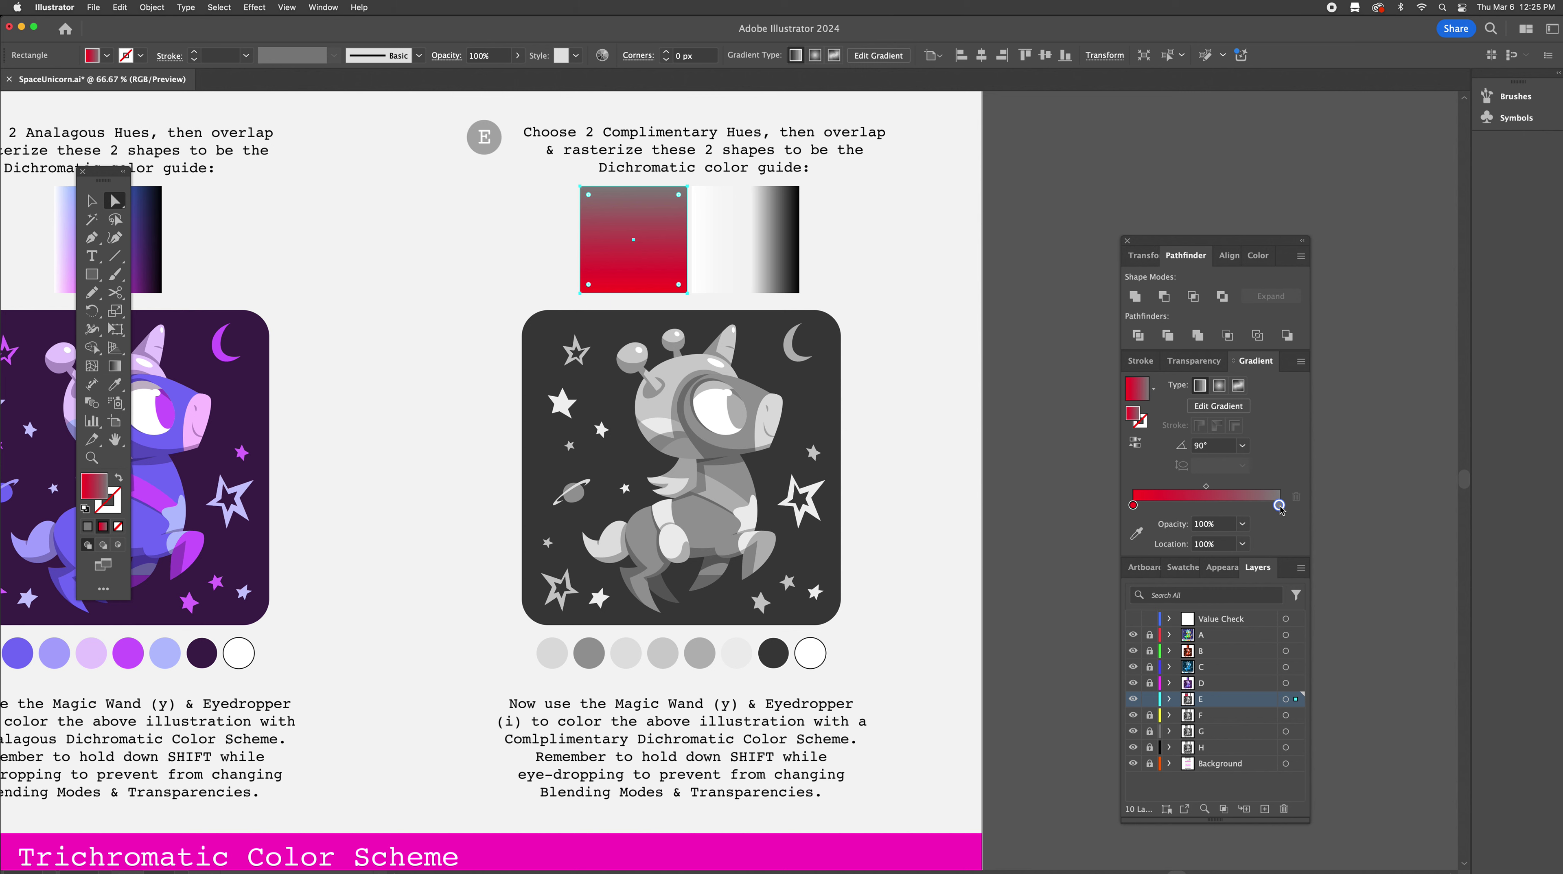
pyautogui.doubleClick(1280, 506)
pyautogui.moveTo(1193, 567); pyautogui.dragTo(1234, 588)
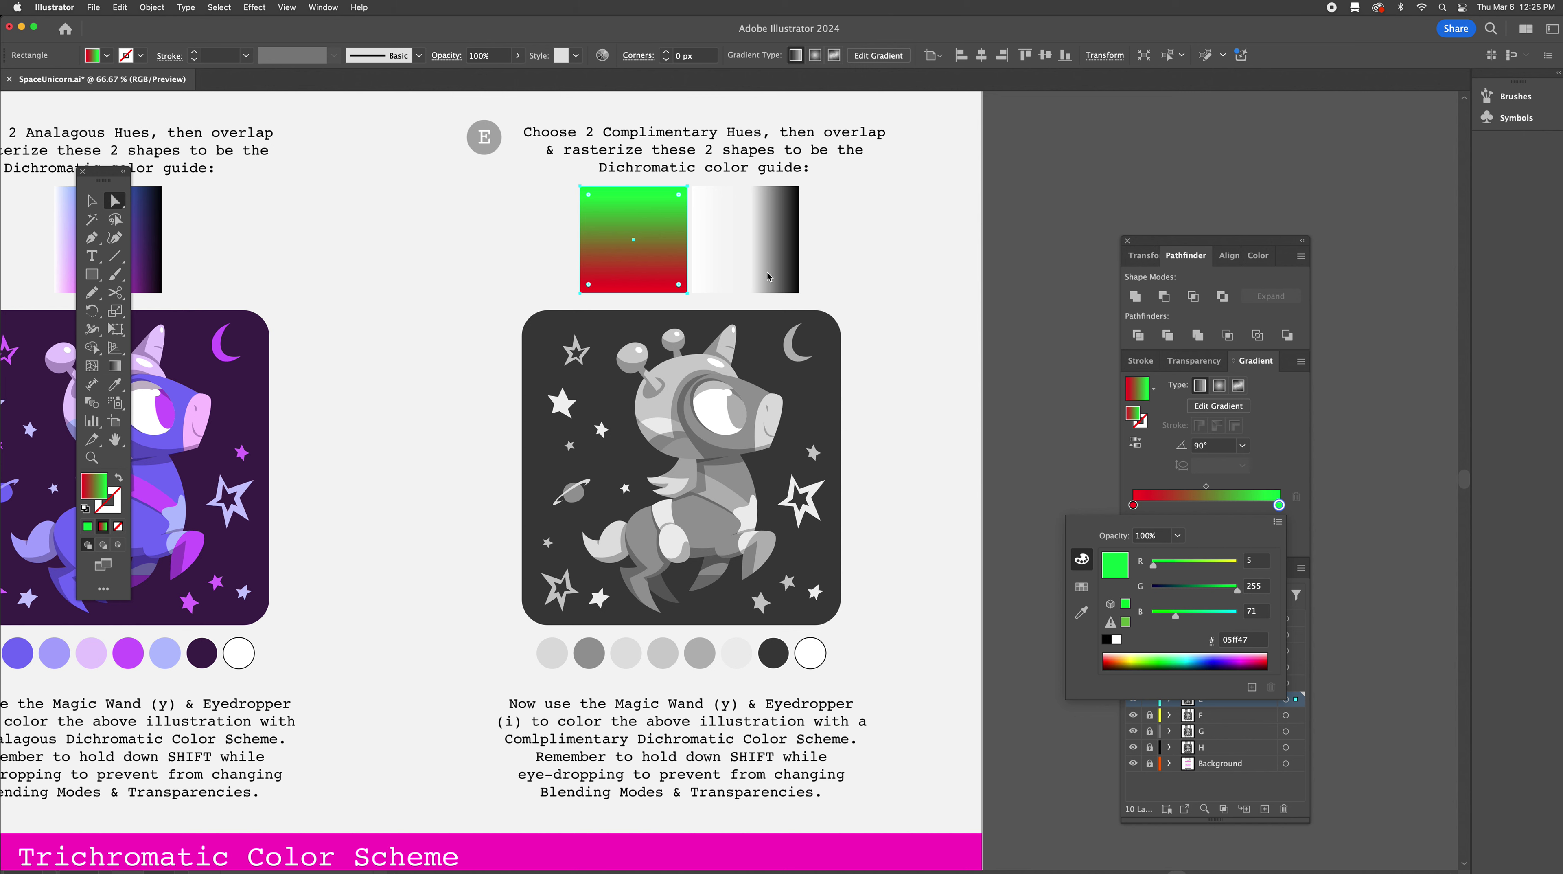
pyautogui.press('Escape')
# Overlap section E's two gradient squares by aligning their horizontal centers, and rasterize them in RGB at High (300 ppi) with a transparent background
pyautogui.keyDown('shift'); pyautogui.click(753, 276); pyautogui.keyUp('shift')
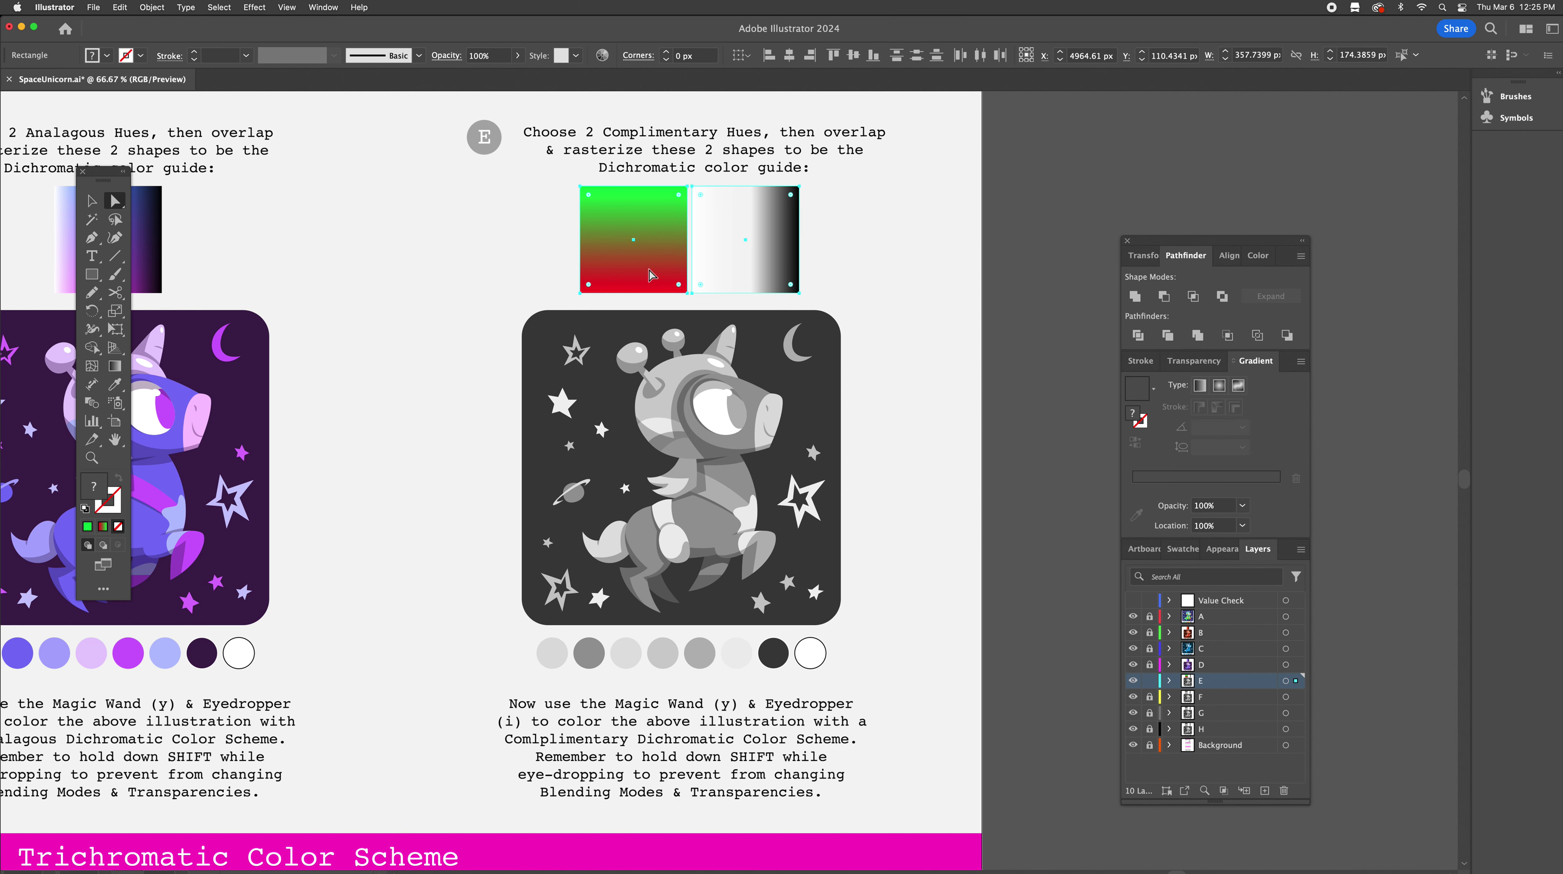
pyautogui.click(790, 56)
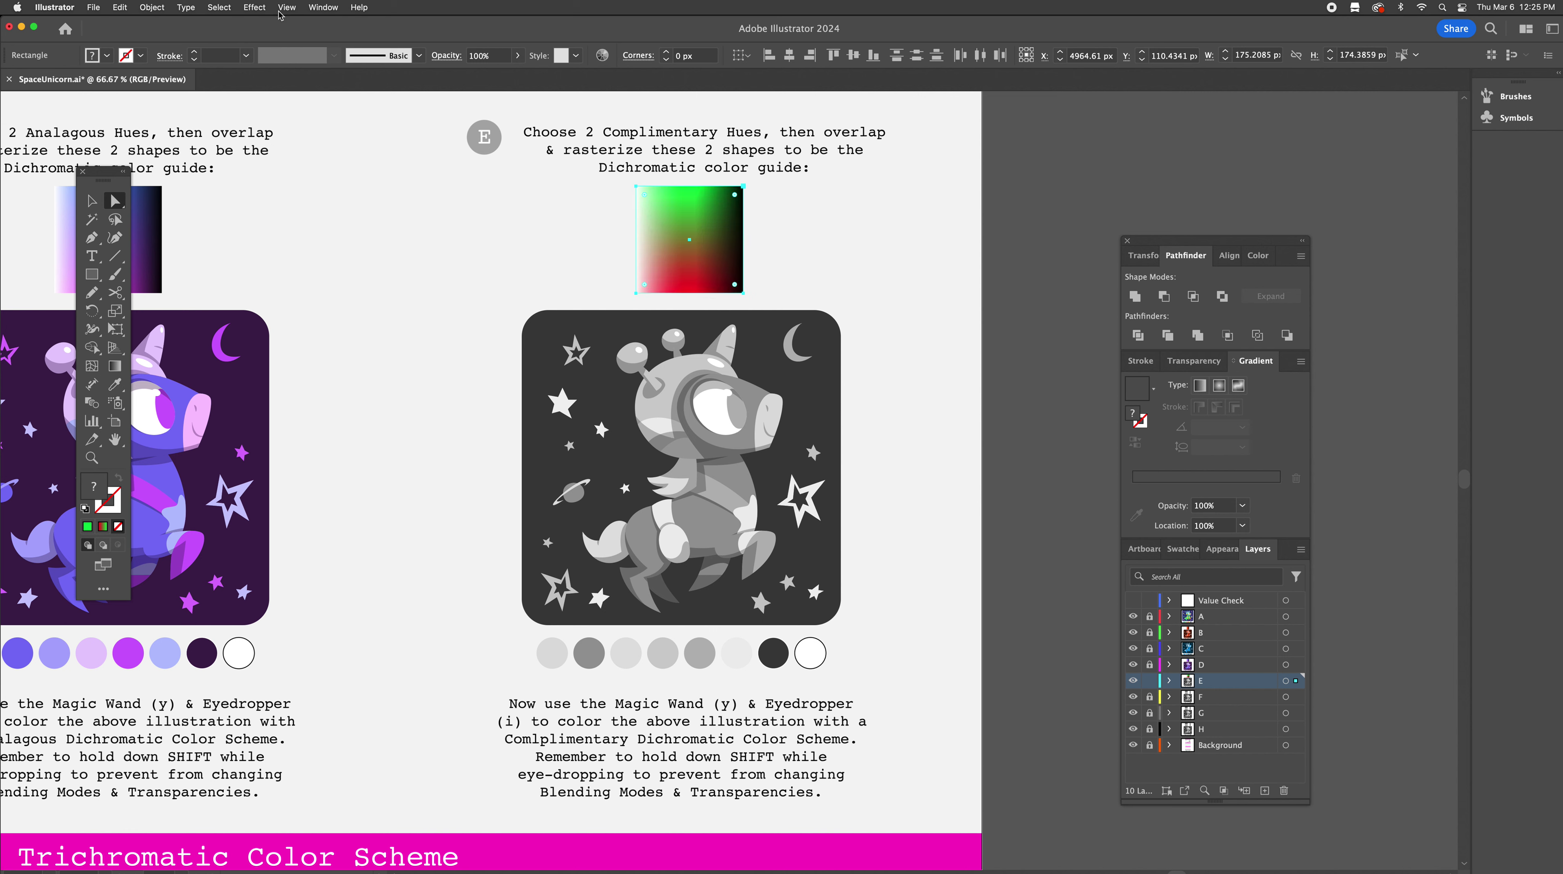
pyautogui.click(151, 7)
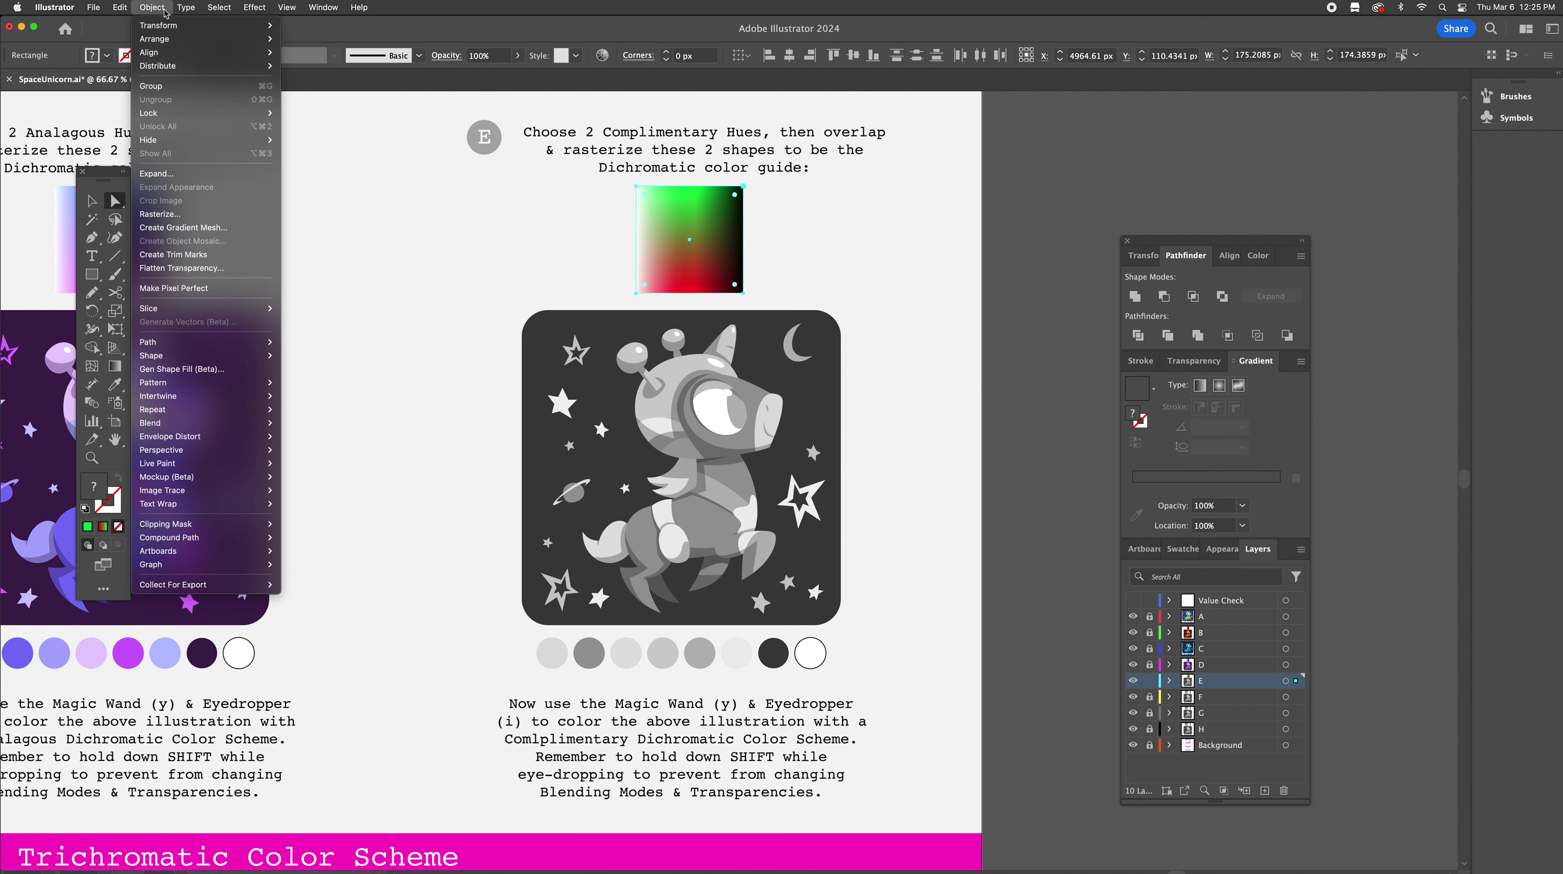
pyautogui.click(160, 214)
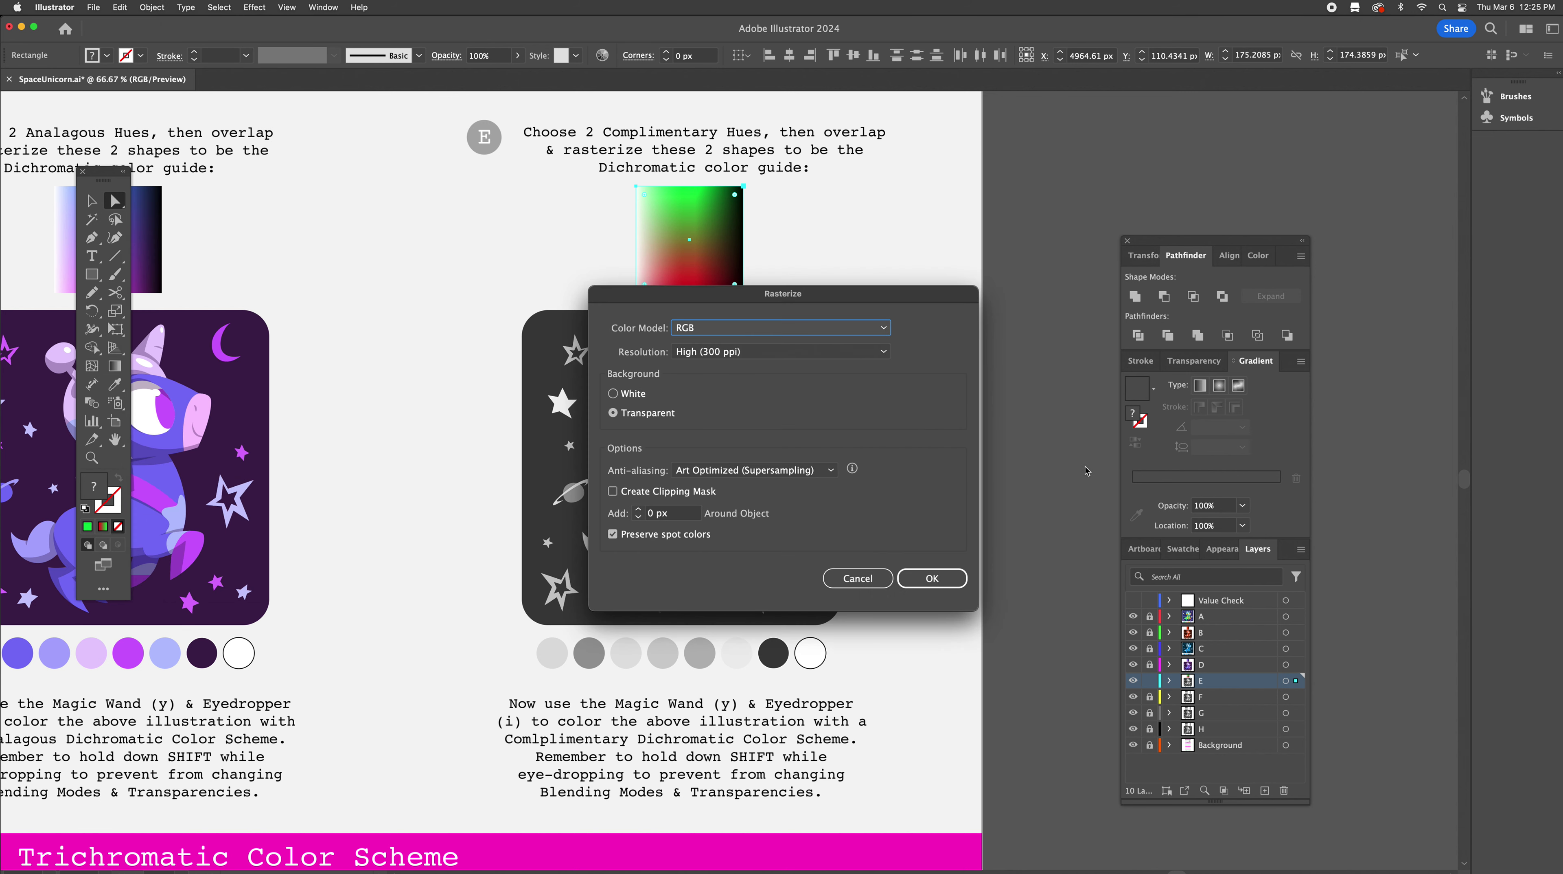
pyautogui.click(914, 580)
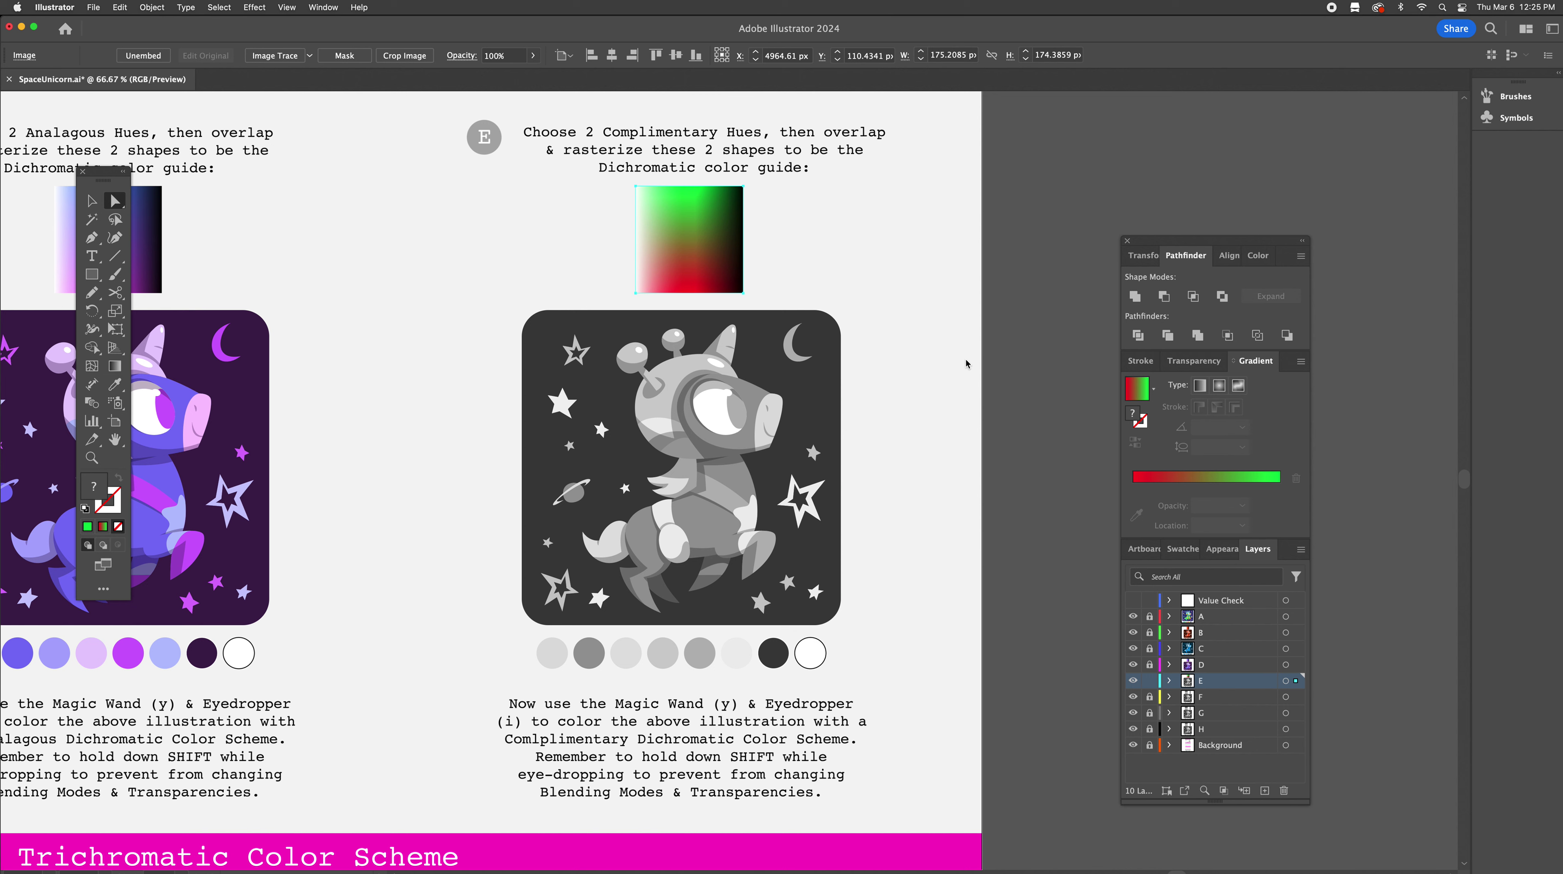
# Select section E's dark gray background and matching shadow shapes, and recolor them brown from the red-green color guide
pyautogui.press('y')
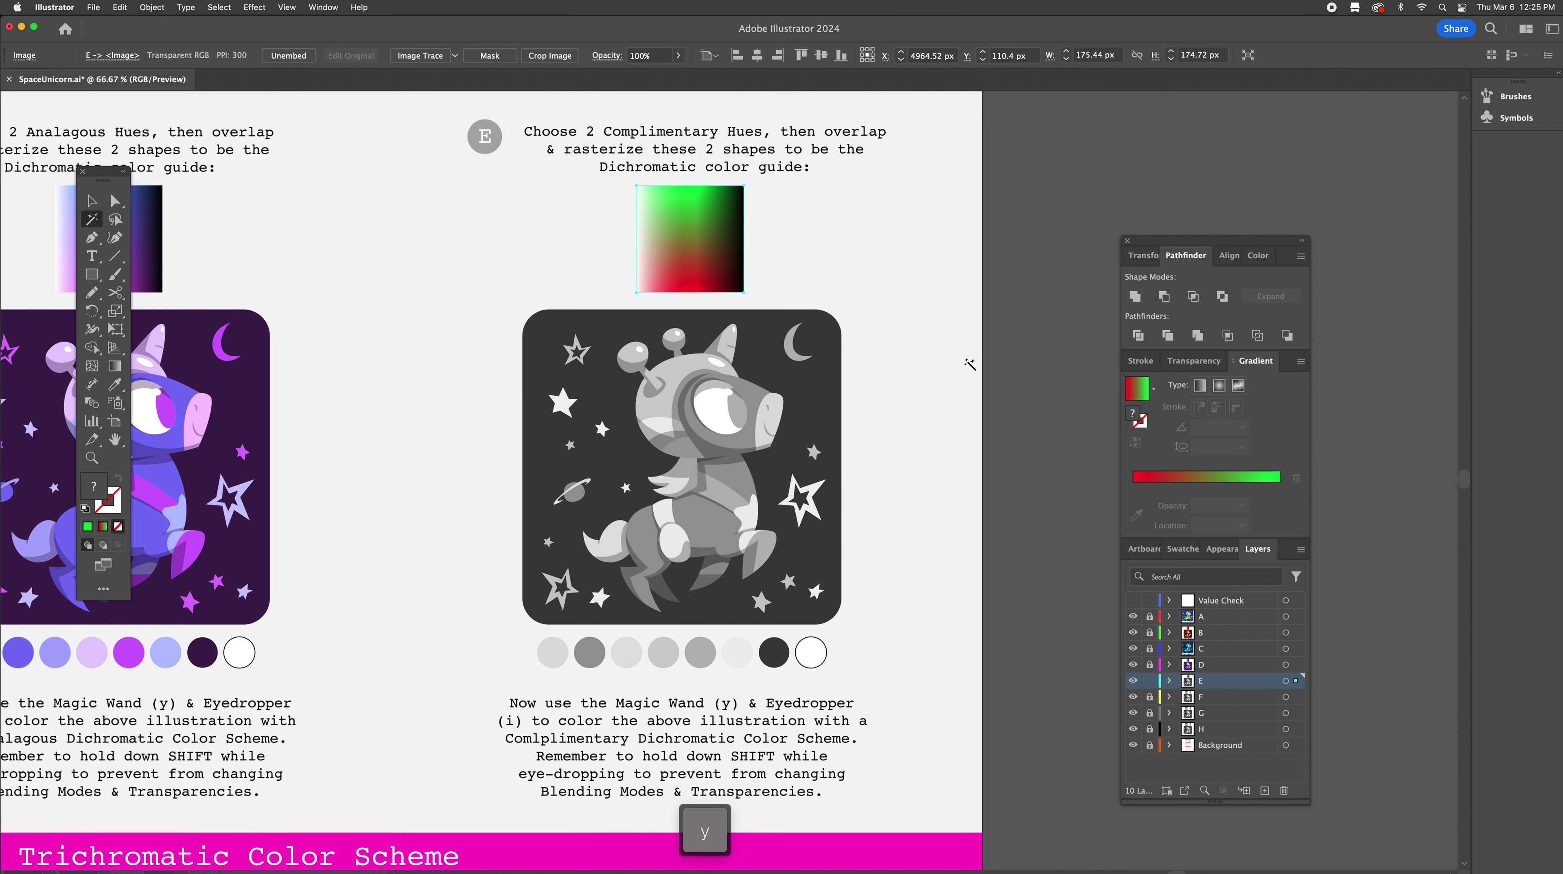
pyautogui.click(776, 659)
pyautogui.press('i')
pyautogui.keyDown('shift'); pyautogui.click(733, 237); pyautogui.keyUp('shift')
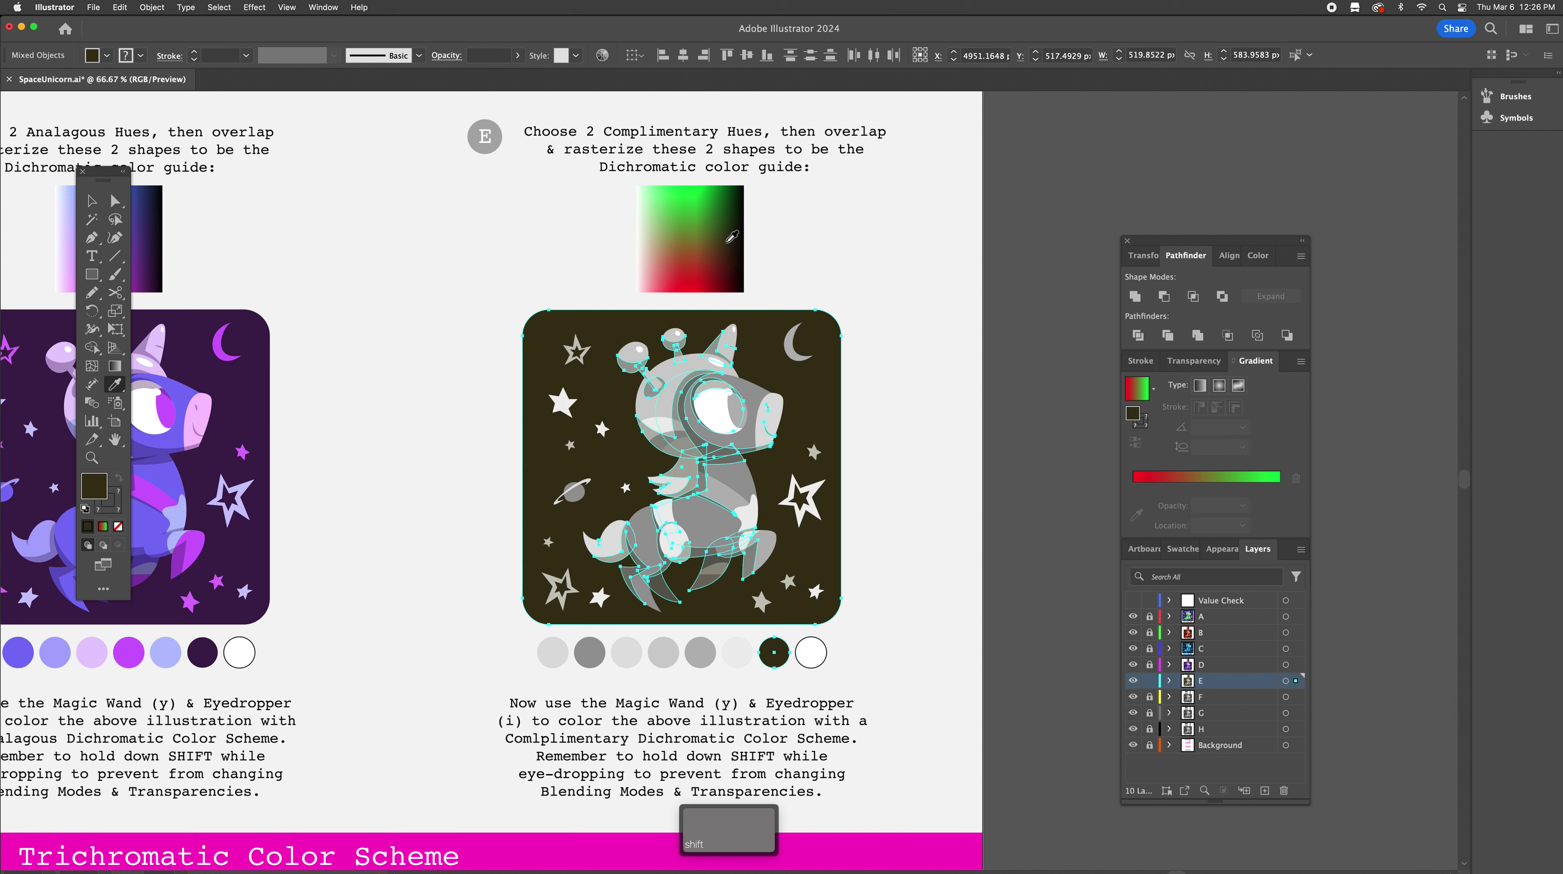
pyautogui.keyDown('shift'); pyautogui.click(709, 229); pyautogui.keyUp('shift')
pyautogui.keyDown('shift'); pyautogui.click(721, 238); pyautogui.keyUp('shift')
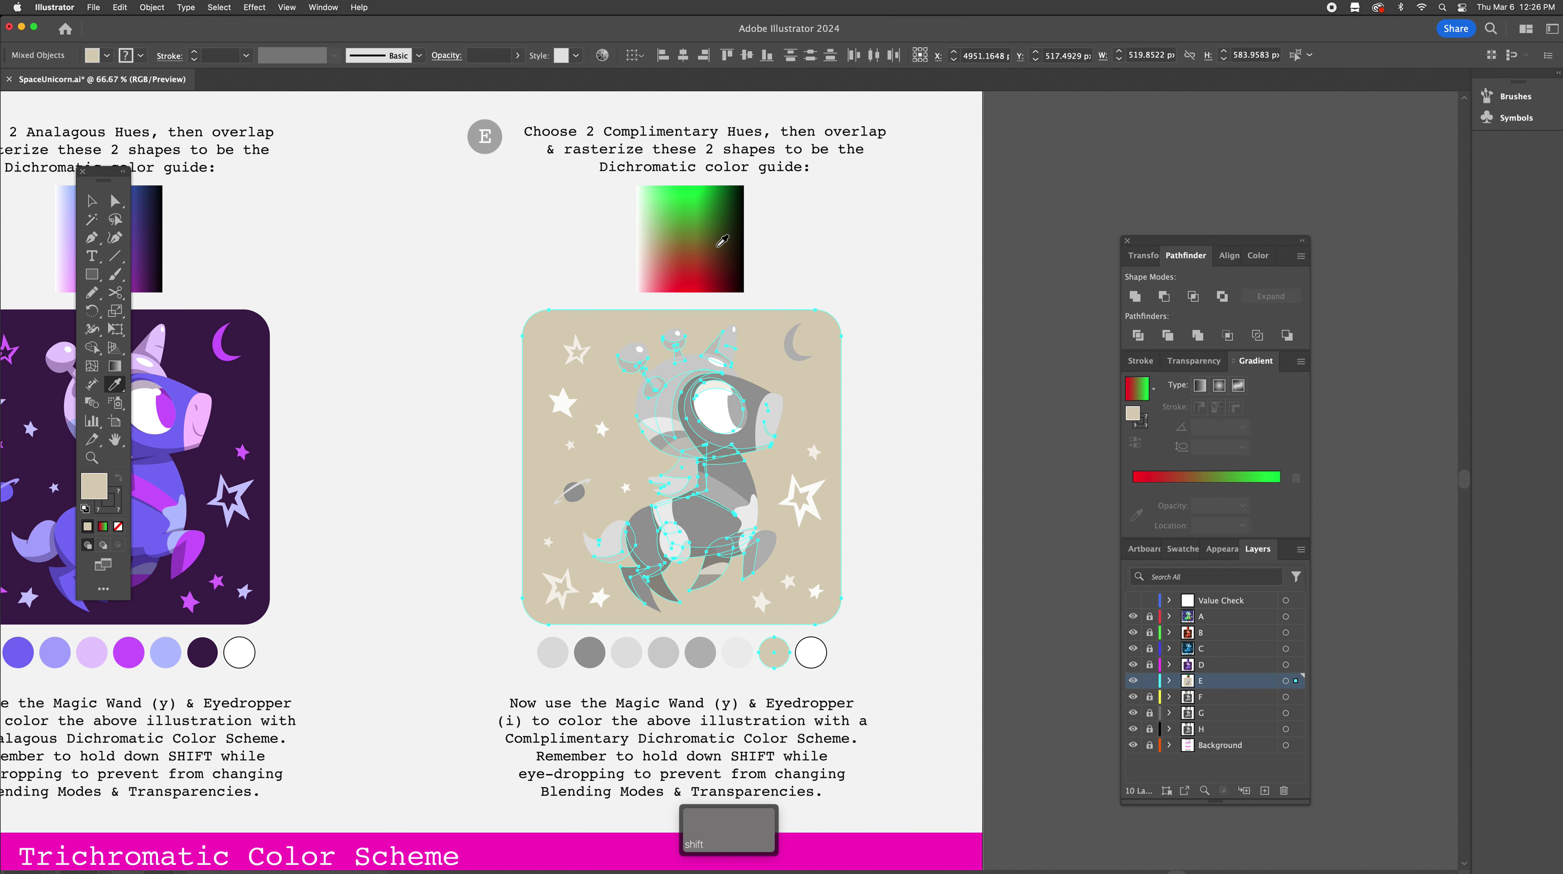
pyautogui.keyDown('shift'); pyautogui.click(729, 241); pyautogui.keyUp('shift')
pyautogui.keyDown('shift'); pyautogui.click(711, 241); pyautogui.keyUp('shift')
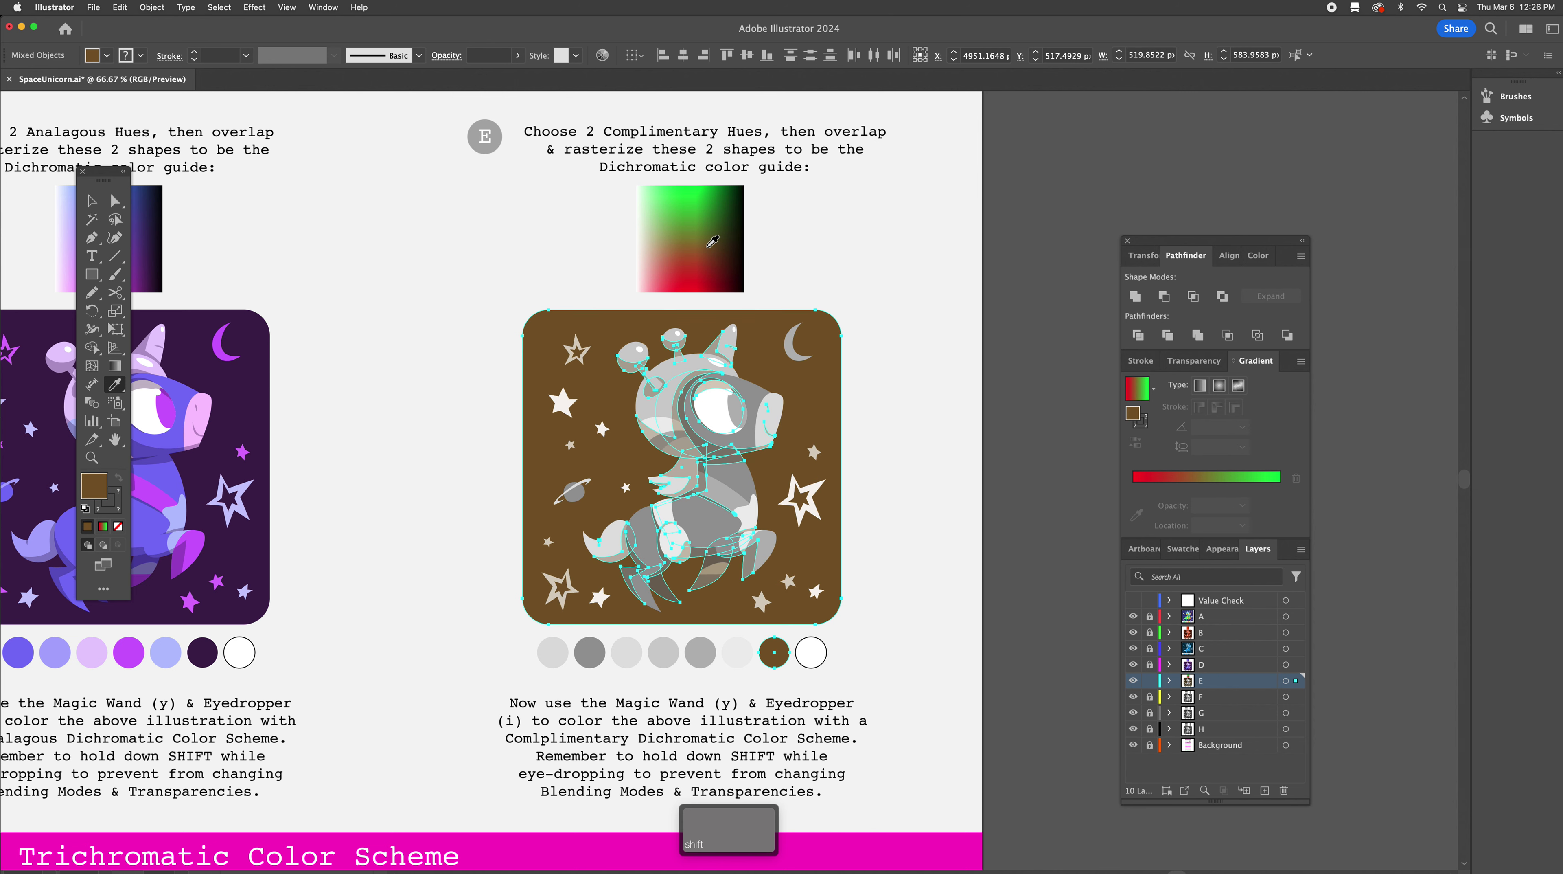
# Recolor section E's selected background and matching shadow shapes a very dark green sampled from the red-green color guide
pyautogui.keyDown('shift'); pyautogui.click(684, 239); pyautogui.keyUp('shift')
pyautogui.keyDown('shift'); pyautogui.click(725, 235); pyautogui.keyUp('shift')
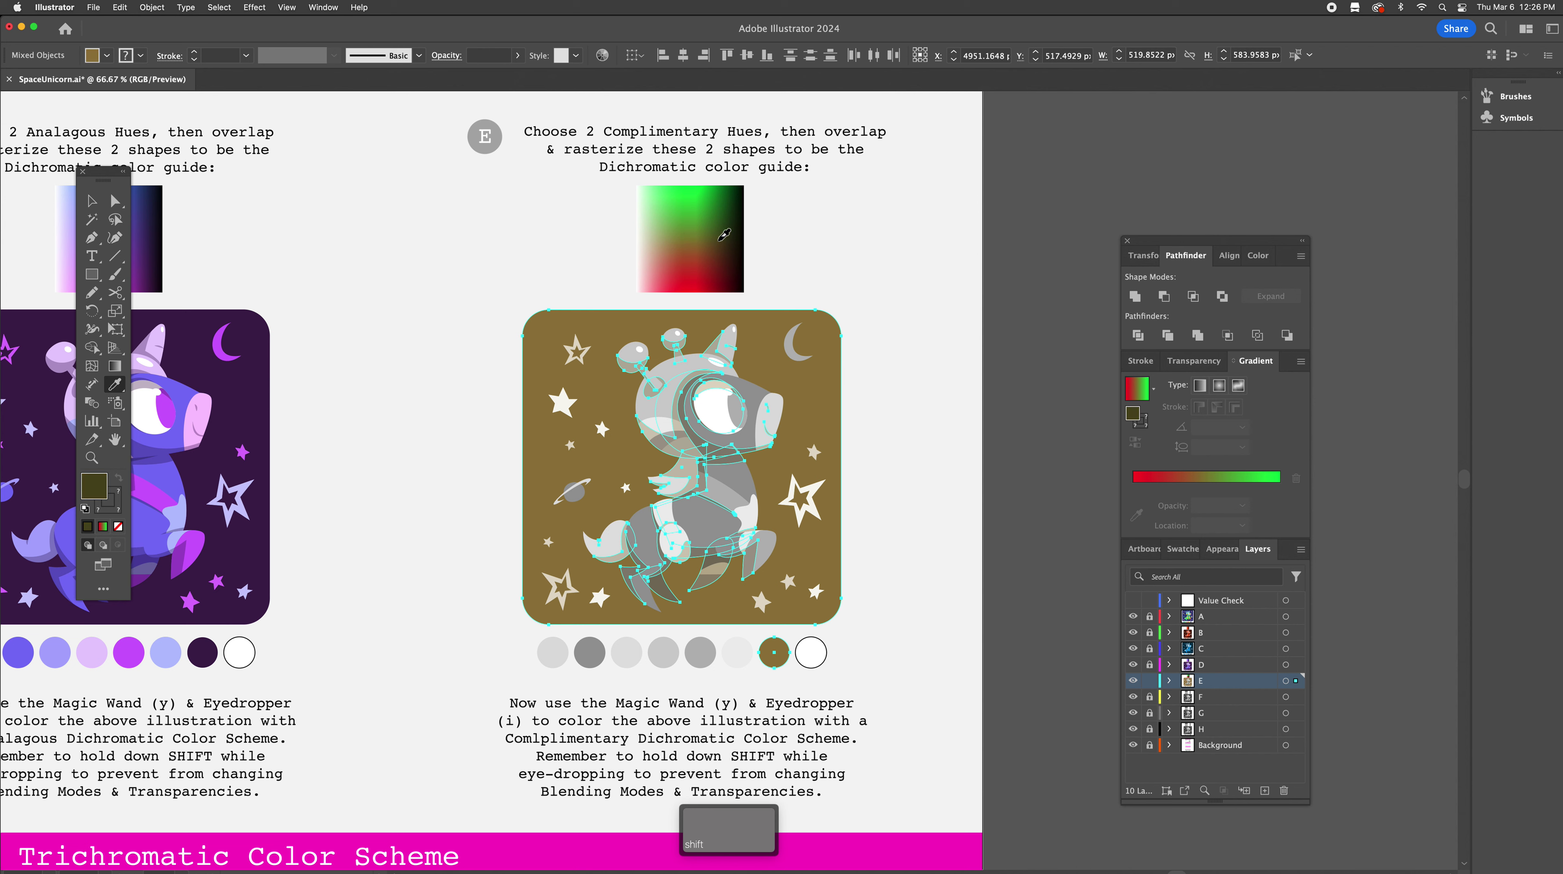
pyautogui.keyDown('shift'); pyautogui.click(733, 216); pyautogui.keyUp('shift')
pyautogui.keyDown('shift'); pyautogui.click(736, 251); pyautogui.keyUp('shift')
pyautogui.keyDown('shift'); pyautogui.click(736, 253); pyautogui.keyUp('shift')
pyautogui.keyDown('shift'); pyautogui.click(733, 258); pyautogui.keyUp('shift')
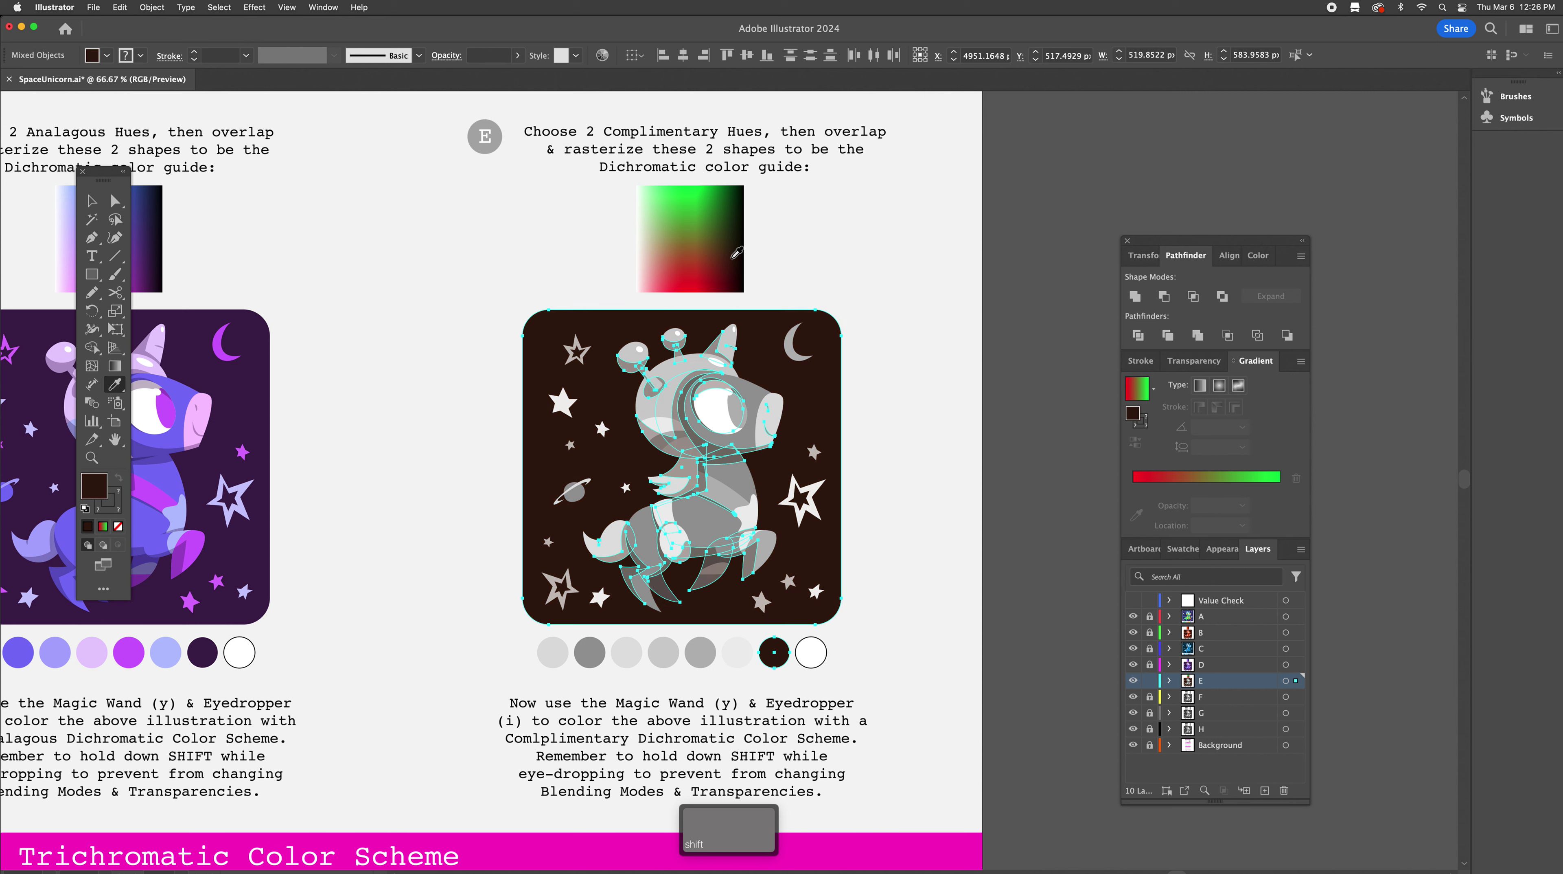
pyautogui.keyDown('shift'); pyautogui.click(733, 233); pyautogui.keyUp('shift')
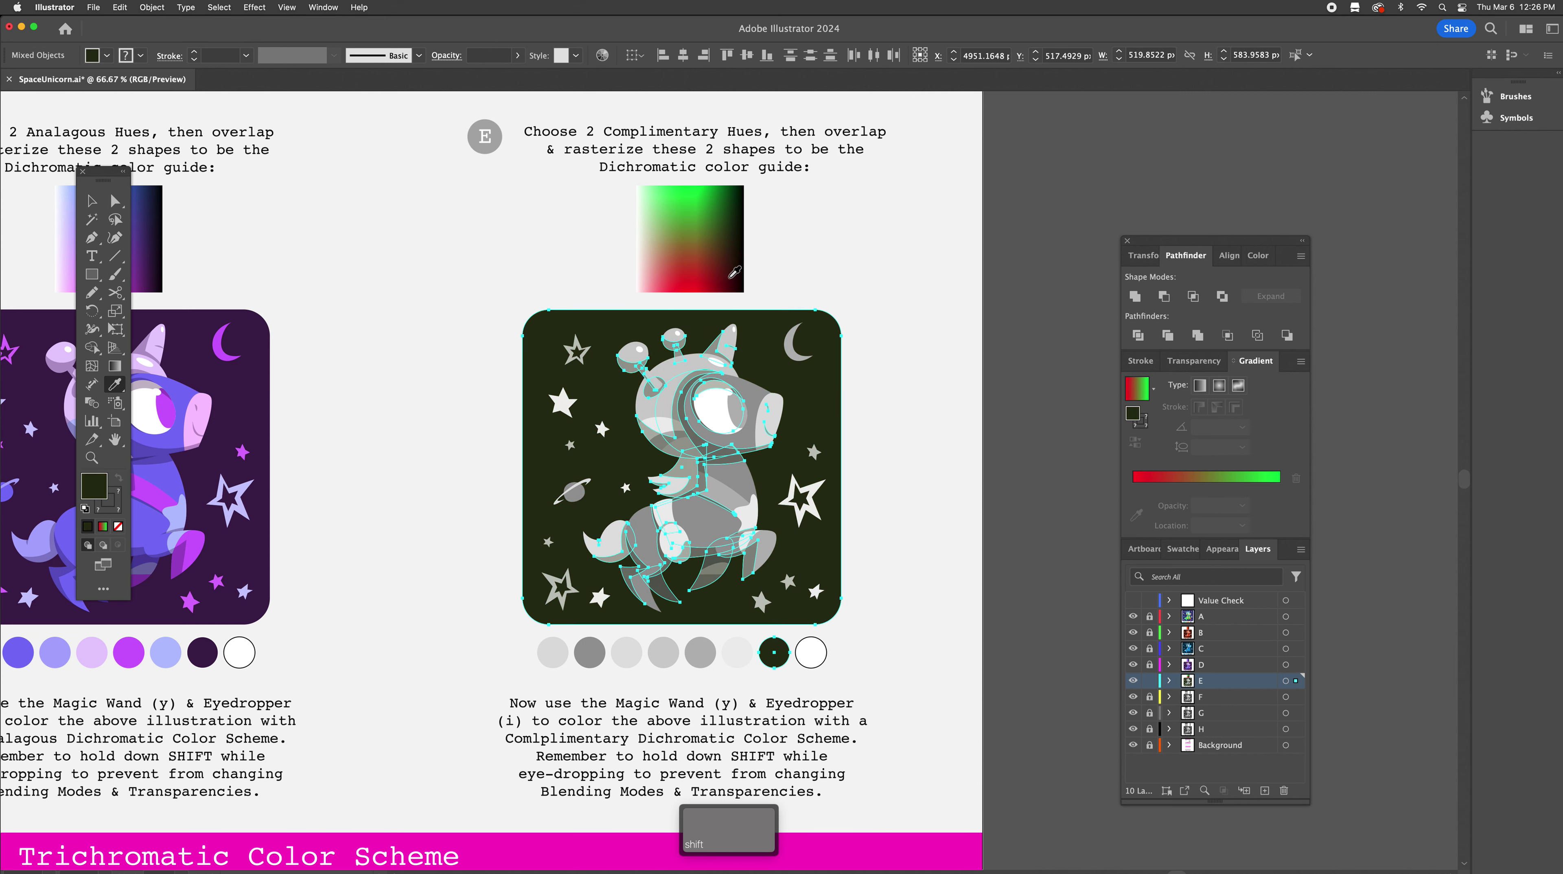
# Select the unicorn's mid-gray body and matching planet in section E and recolor them light tan from the red-green color guide
pyautogui.press('y')
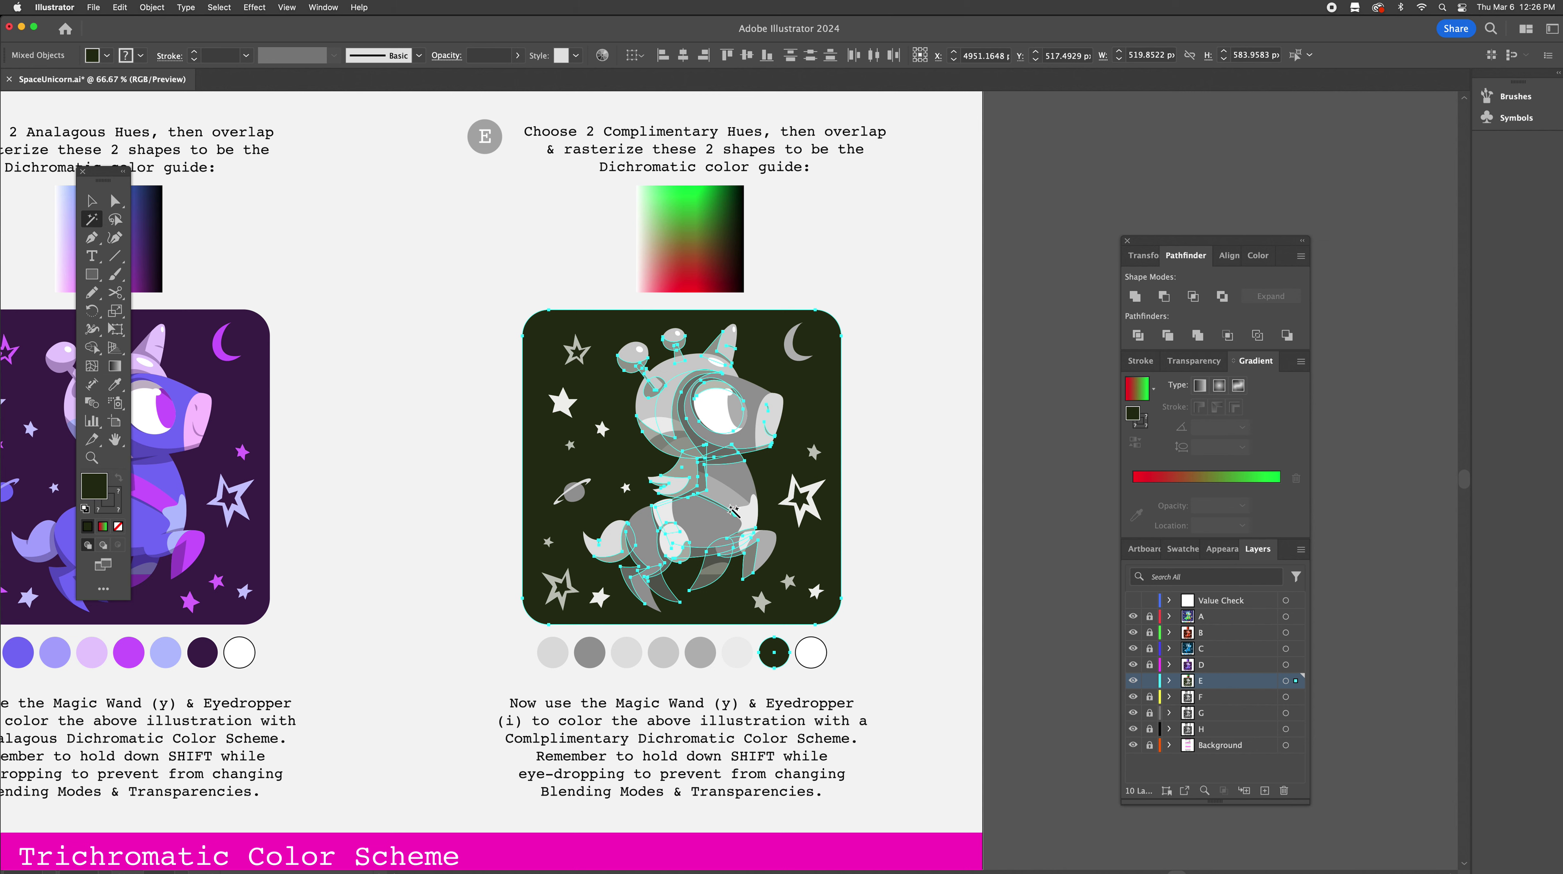
pyautogui.click(719, 521)
pyautogui.press('i')
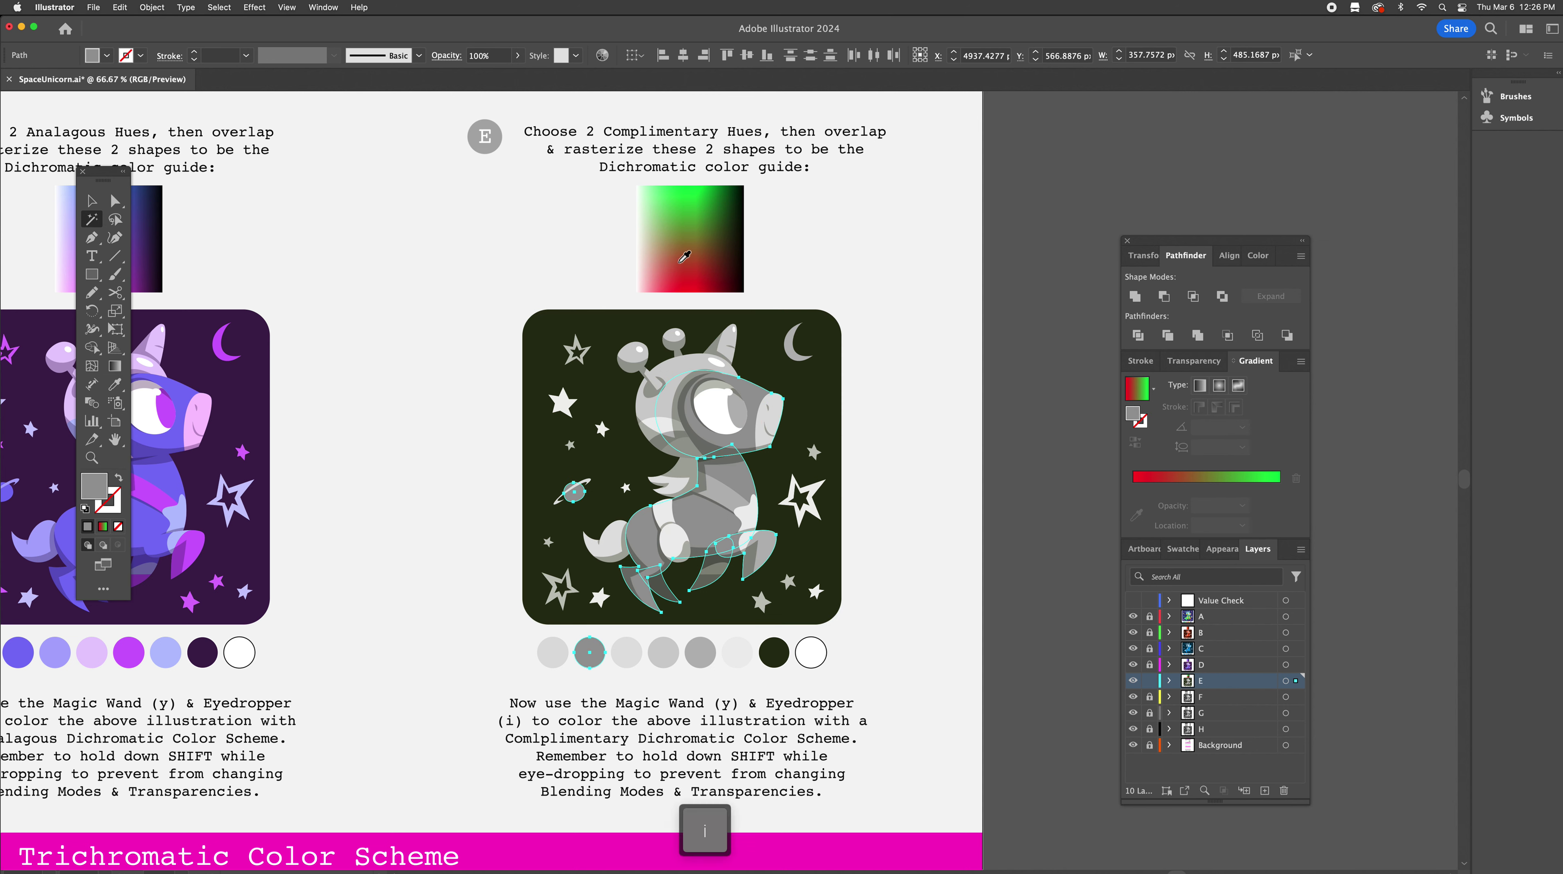
pyautogui.keyDown('shift'); pyautogui.click(649, 231); pyautogui.keyUp('shift')
pyautogui.keyDown('shift'); pyautogui.click(665, 245); pyautogui.keyUp('shift')
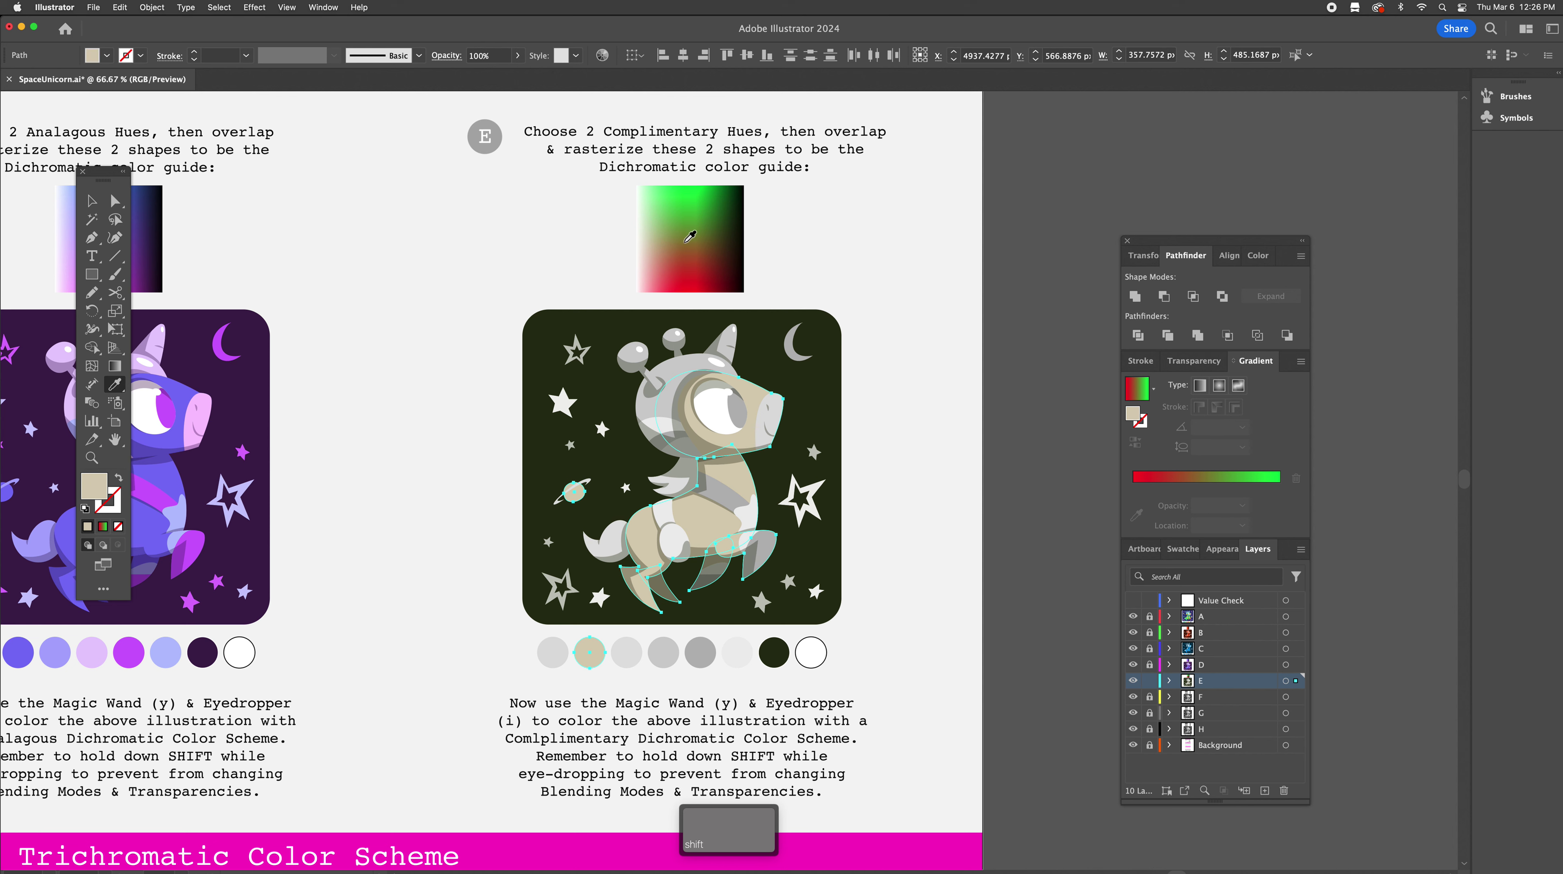
pyautogui.keyDown('shift'); pyautogui.click(660, 240); pyautogui.keyUp('shift')
pyautogui.keyDown('shift'); pyautogui.click(674, 245); pyautogui.keyUp('shift')
pyautogui.keyDown('shift'); pyautogui.click(661, 244); pyautogui.keyUp('shift')
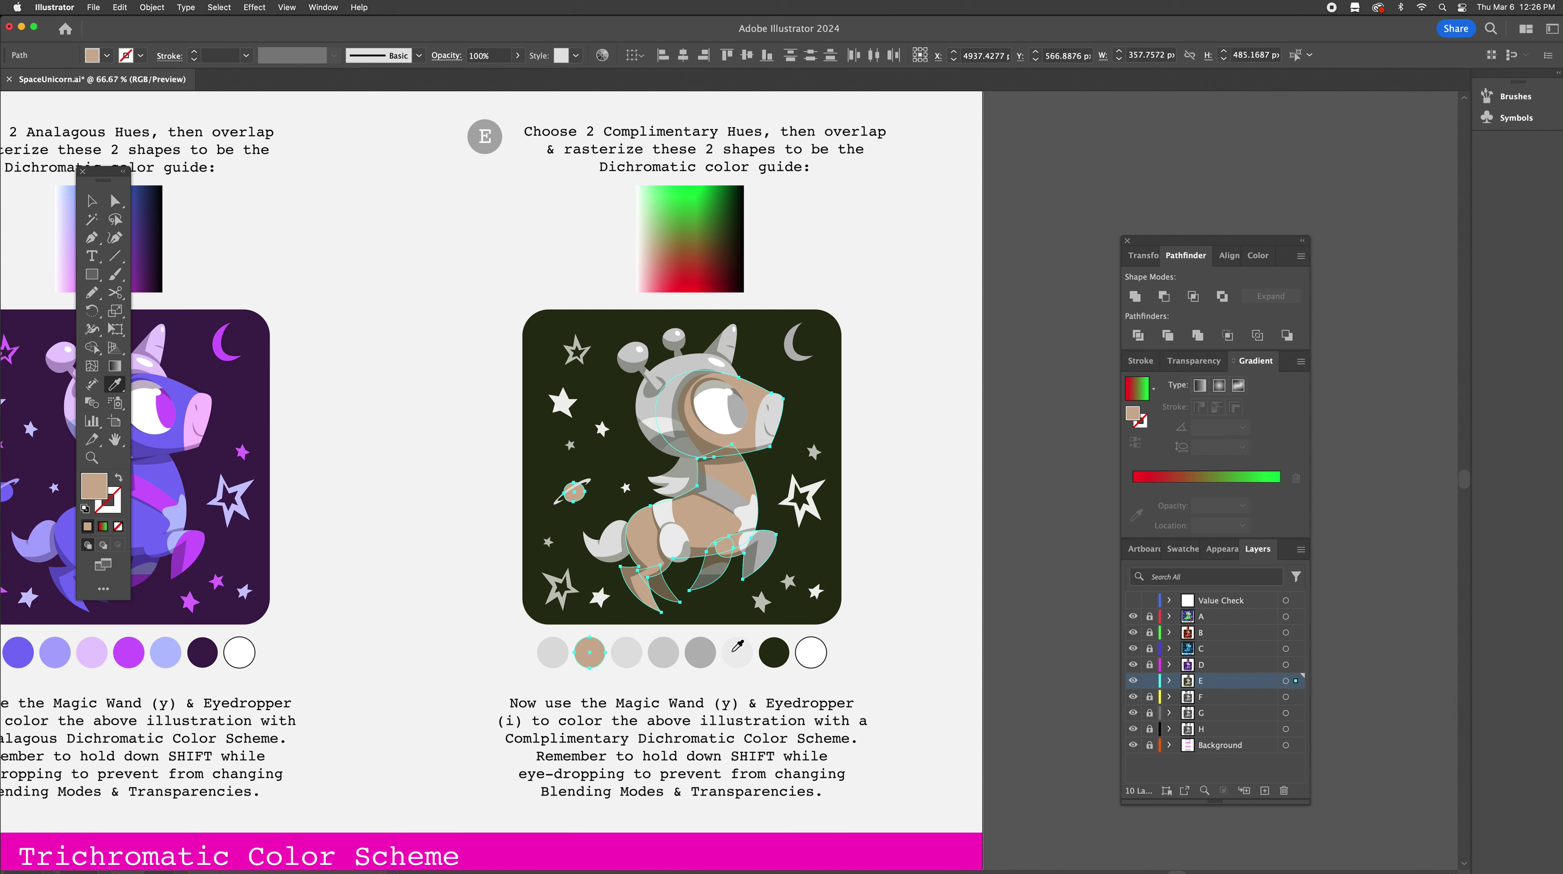
# Select section E's light gray helmet, antennae and horn shapes and recolor them bright green from the color guide
pyautogui.press('y')
pyautogui.click(686, 369)
pyautogui.press('i')
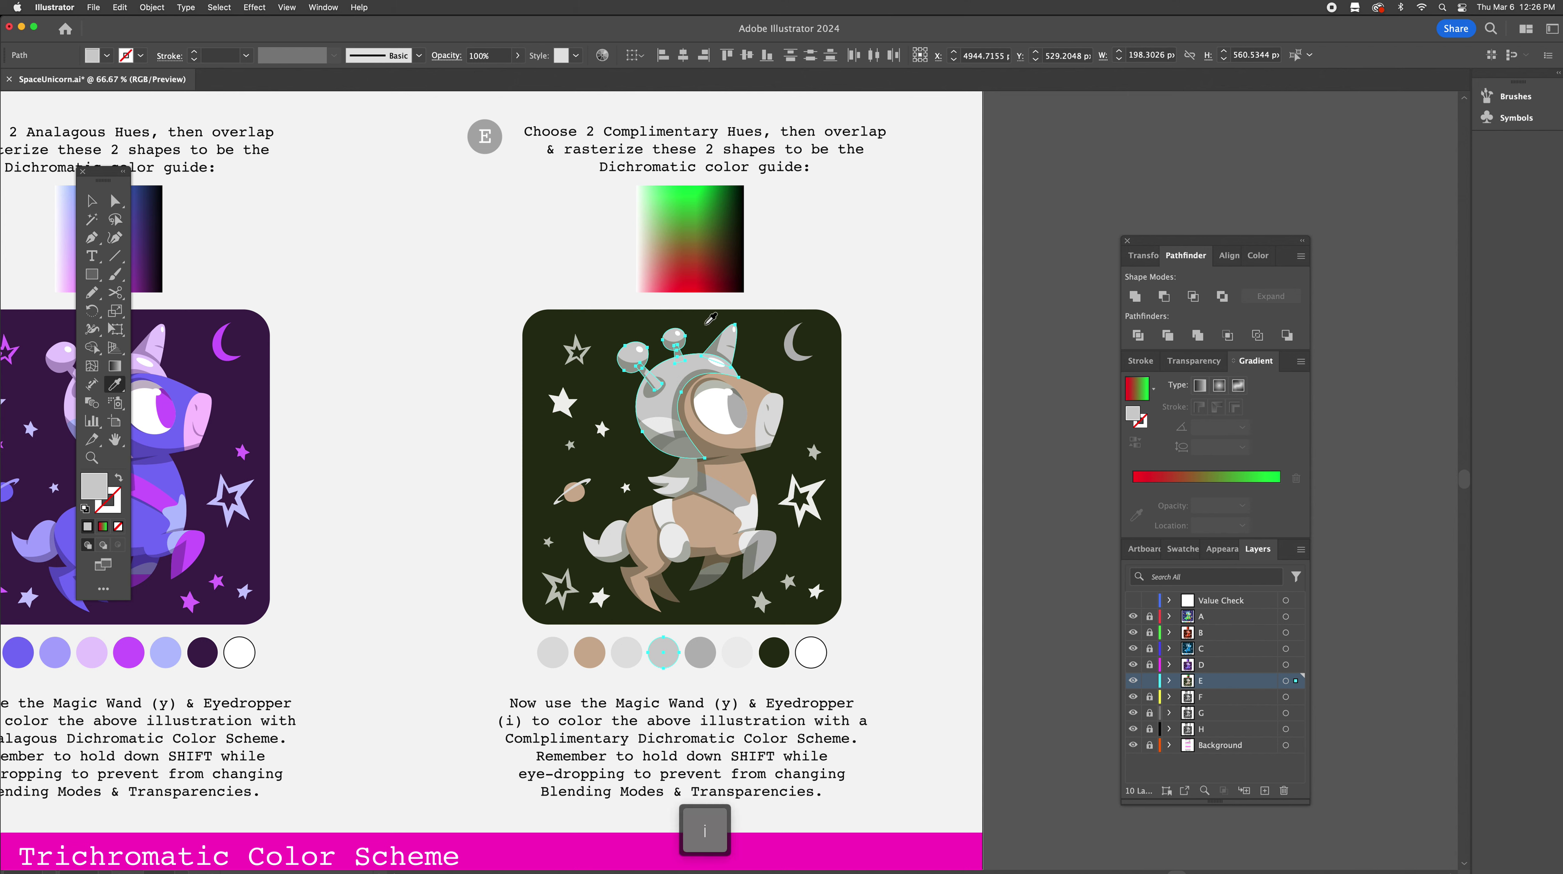
pyautogui.keyDown('shift'); pyautogui.click(691, 193); pyautogui.keyUp('shift')
# Select section E's gray strap, moon, iris, front hoof and matching stars, and recolor them bright red from the color guide
pyautogui.press('y')
pyautogui.click(730, 482)
pyautogui.press('i')
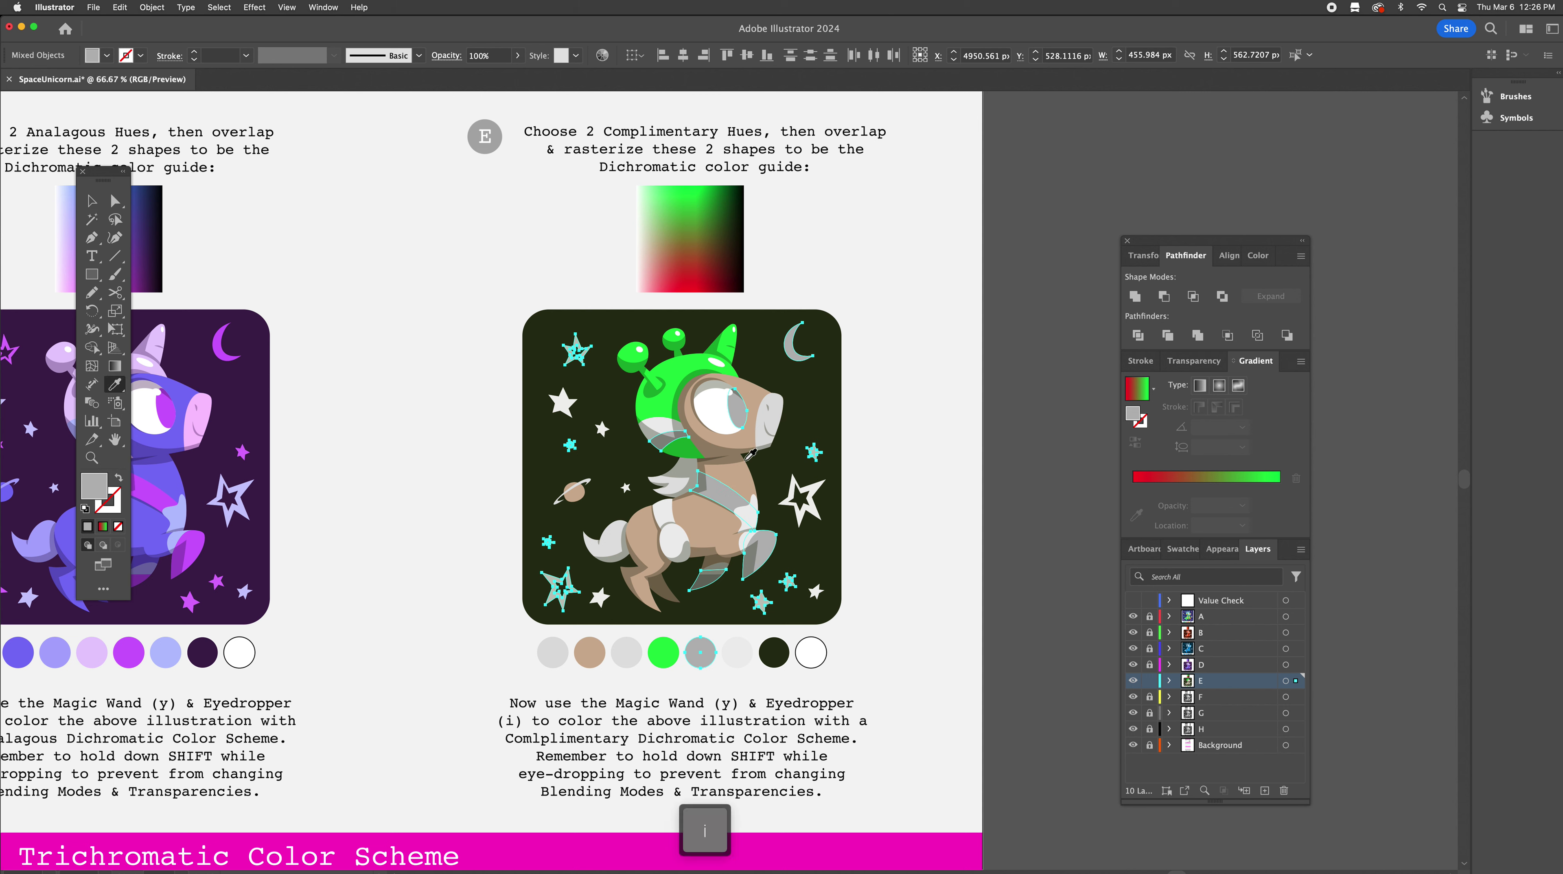
pyautogui.keyDown('shift'); pyautogui.click(694, 269); pyautogui.keyUp('shift')
pyautogui.keyDown('shift'); pyautogui.click(676, 277); pyautogui.keyUp('shift')
pyautogui.keyDown('shift'); pyautogui.click(677, 278); pyautogui.keyUp('shift')
# Select section E's near-white body patches and matching stars, and recolor them pale green from the color guide
pyautogui.press('y')
pyautogui.click(745, 522)
pyautogui.press('i')
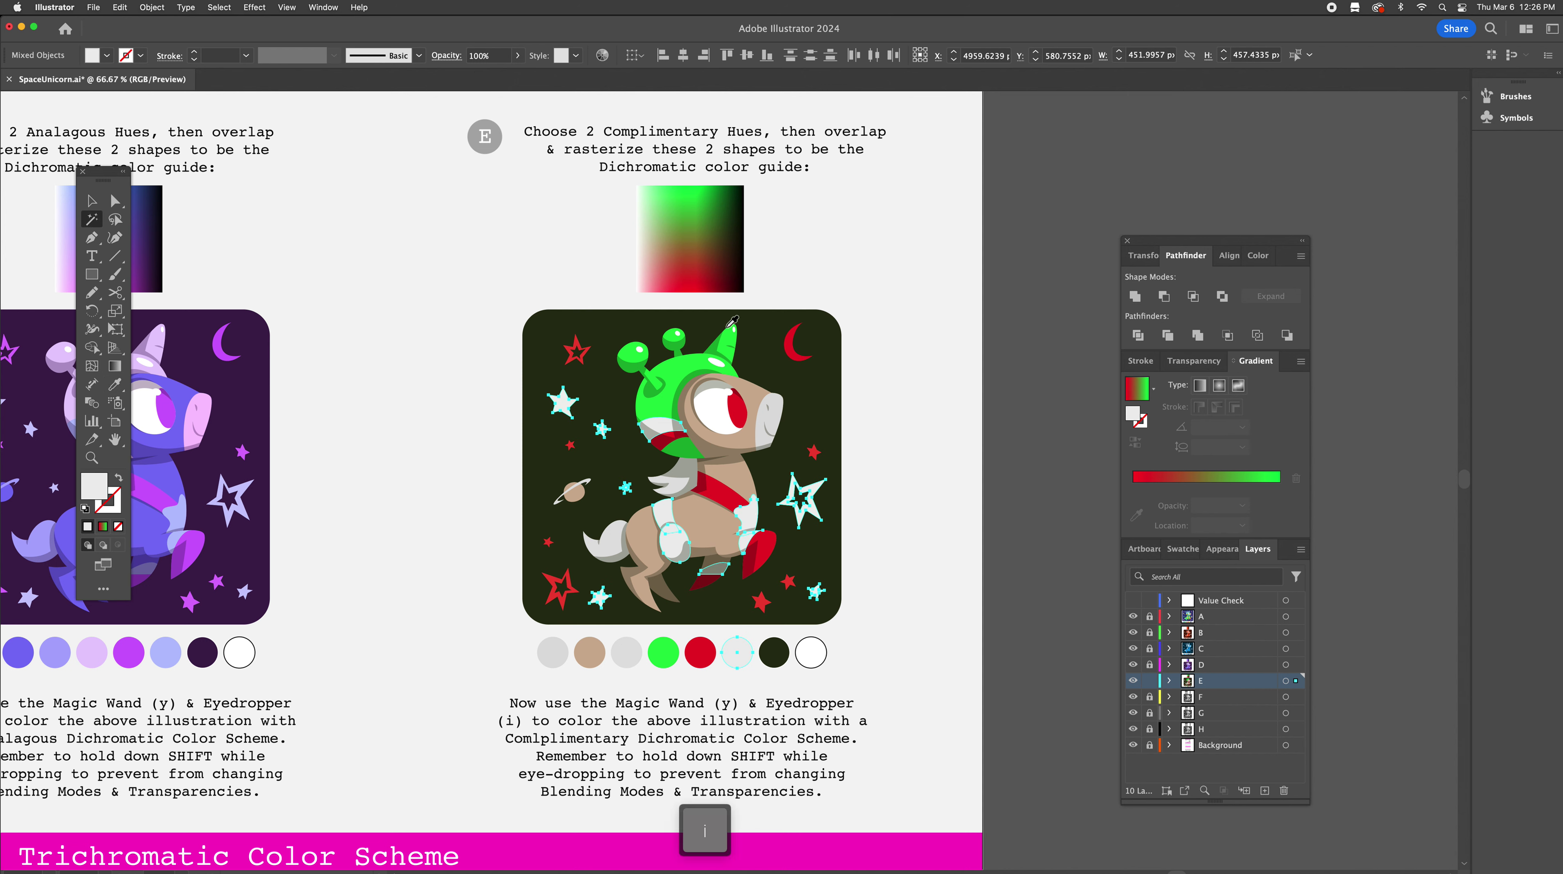
pyautogui.keyDown('shift'); pyautogui.click(673, 263); pyautogui.keyUp('shift')
pyautogui.keyDown('shift'); pyautogui.click(656, 237); pyautogui.keyUp('shift')
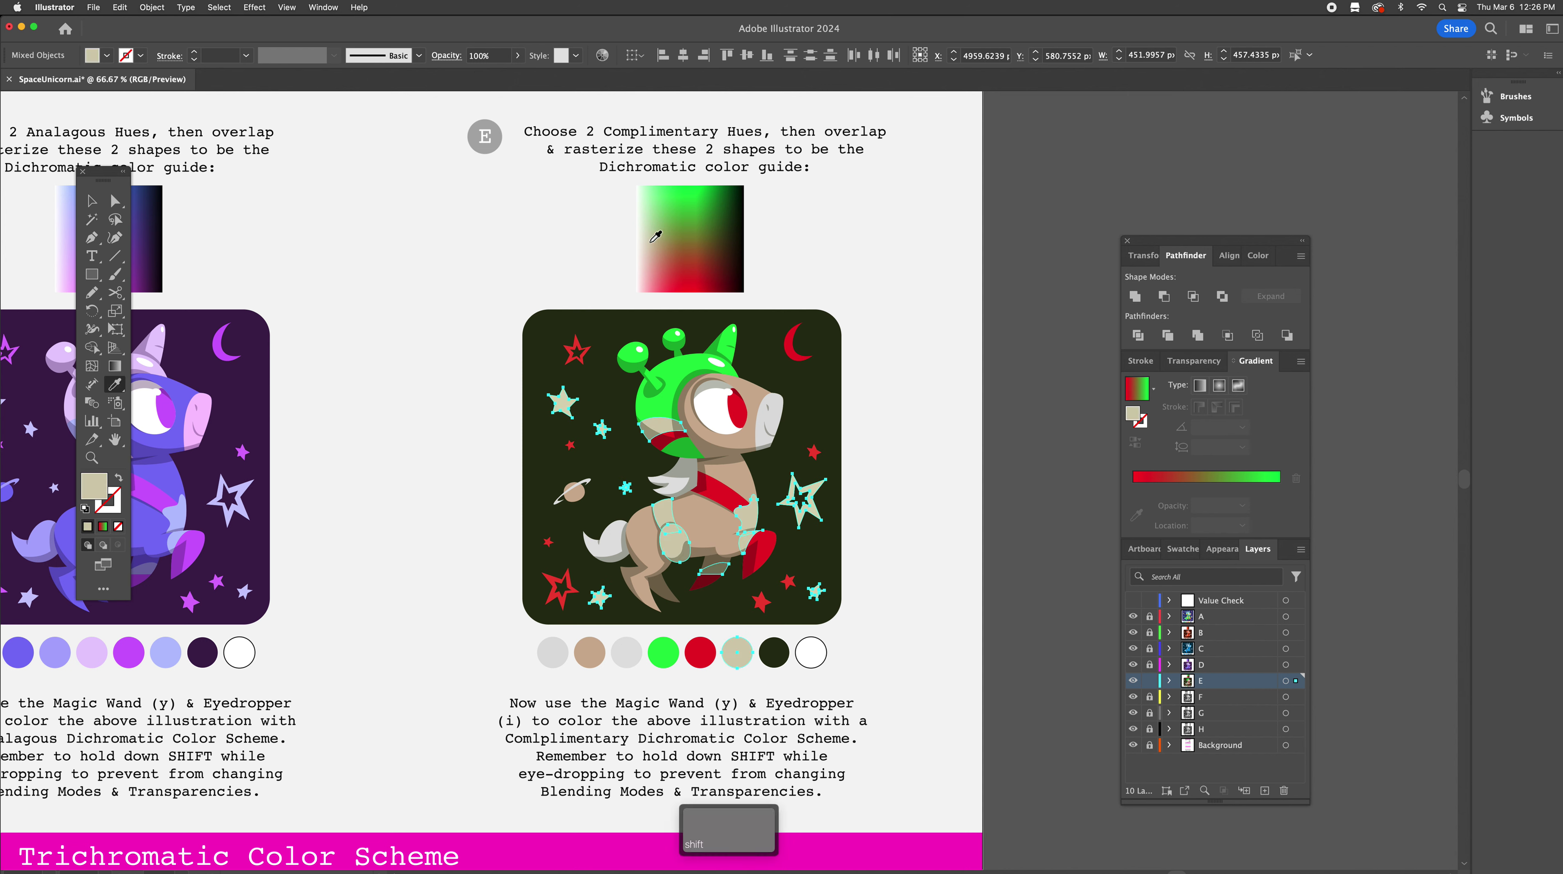
pyautogui.keyDown('shift'); pyautogui.click(650, 214); pyautogui.keyUp('shift')
# Select the unicorn's light gray muzzle in section E and recolor it pale pink from the color guide
pyautogui.press('y')
pyautogui.click(773, 411)
pyautogui.press('y')
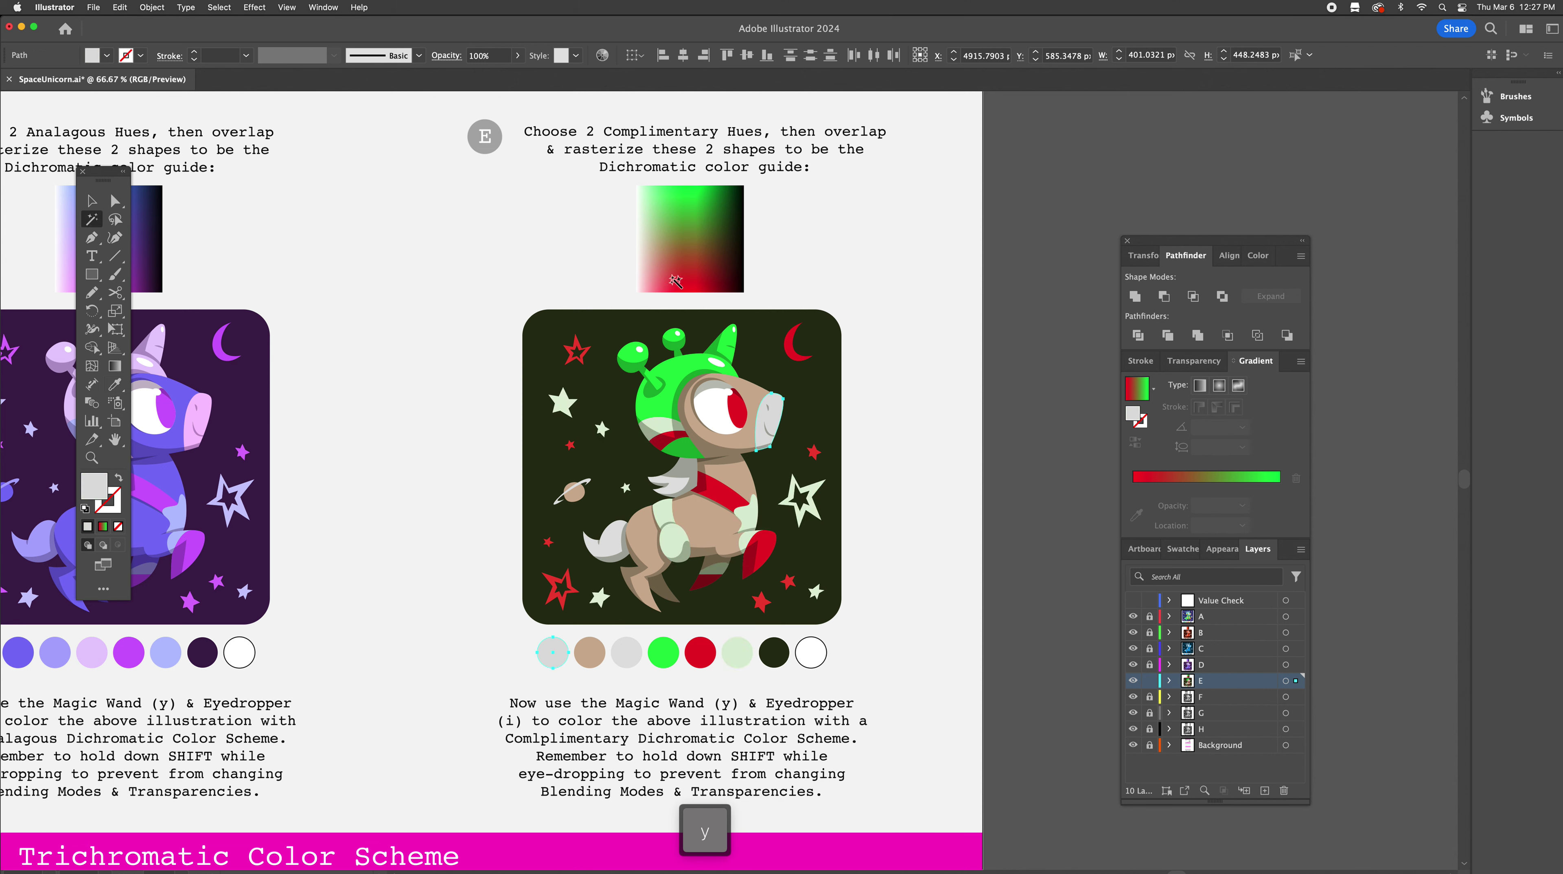
pyautogui.press('i')
pyautogui.keyDown('shift'); pyautogui.click(649, 253); pyautogui.keyUp('shift')
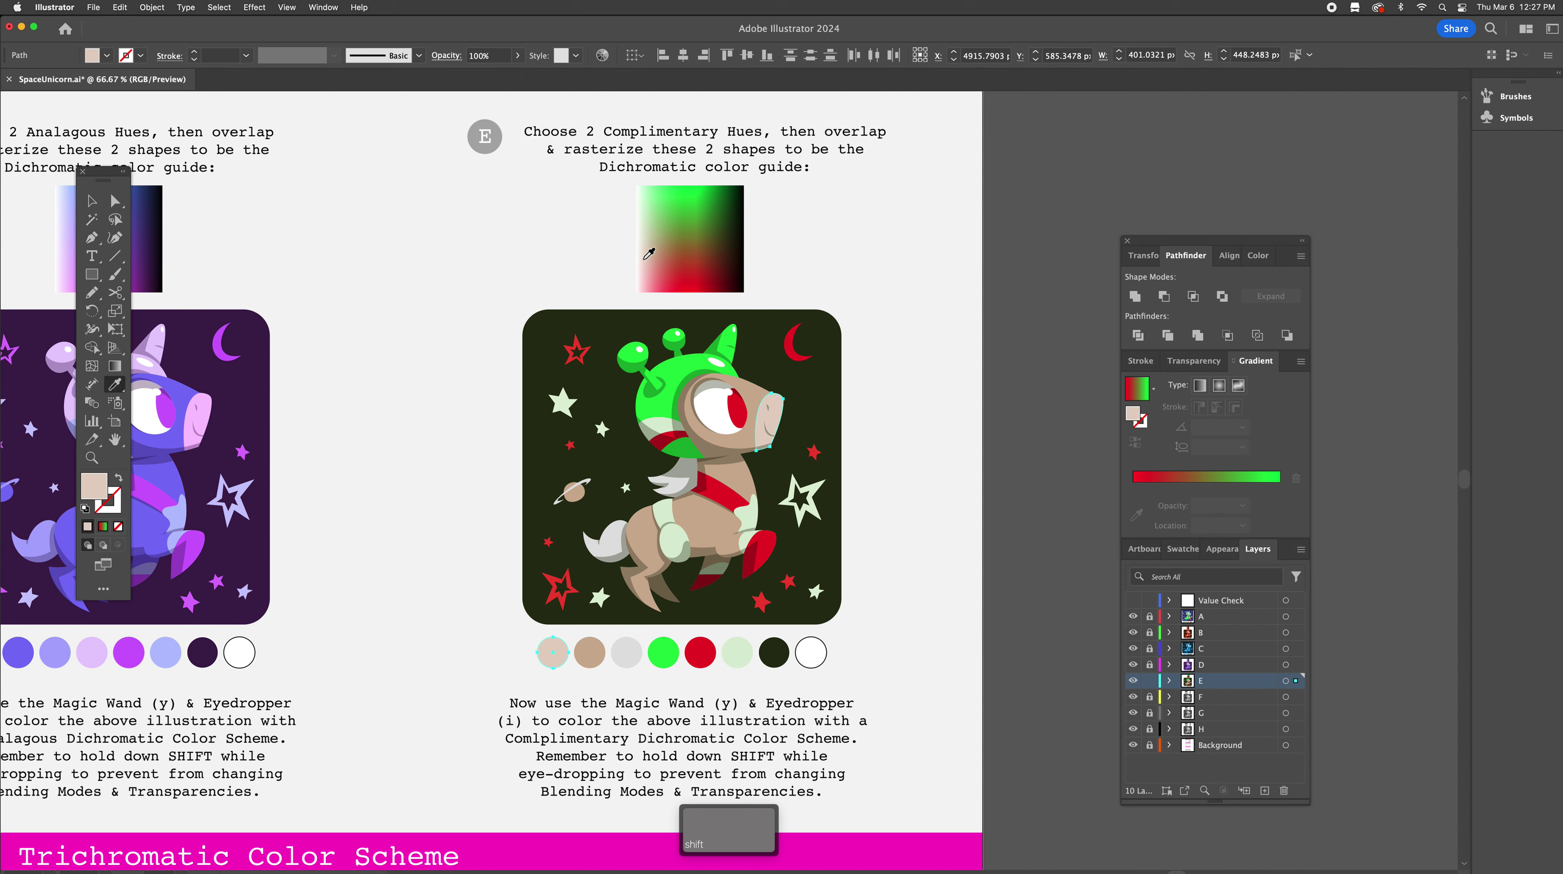
pyautogui.keyDown('shift'); pyautogui.click(644, 259); pyautogui.keyUp('shift')
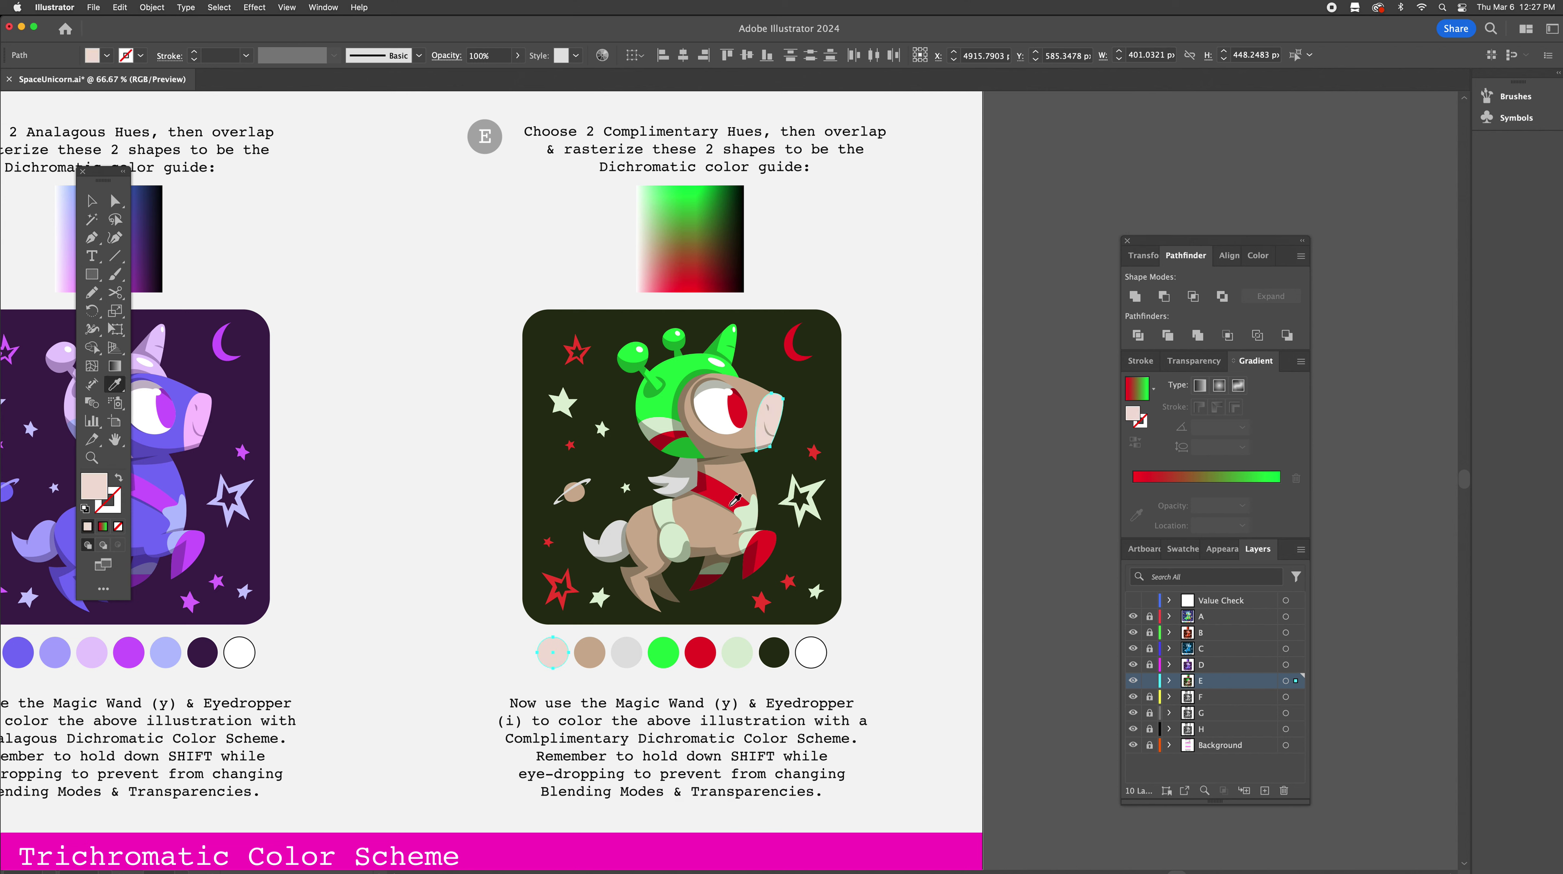
# Select section E's light gray wing, tail and planet ring, and recolor them reddish brown from the color guide
pyautogui.press('y')
pyautogui.click(680, 489)
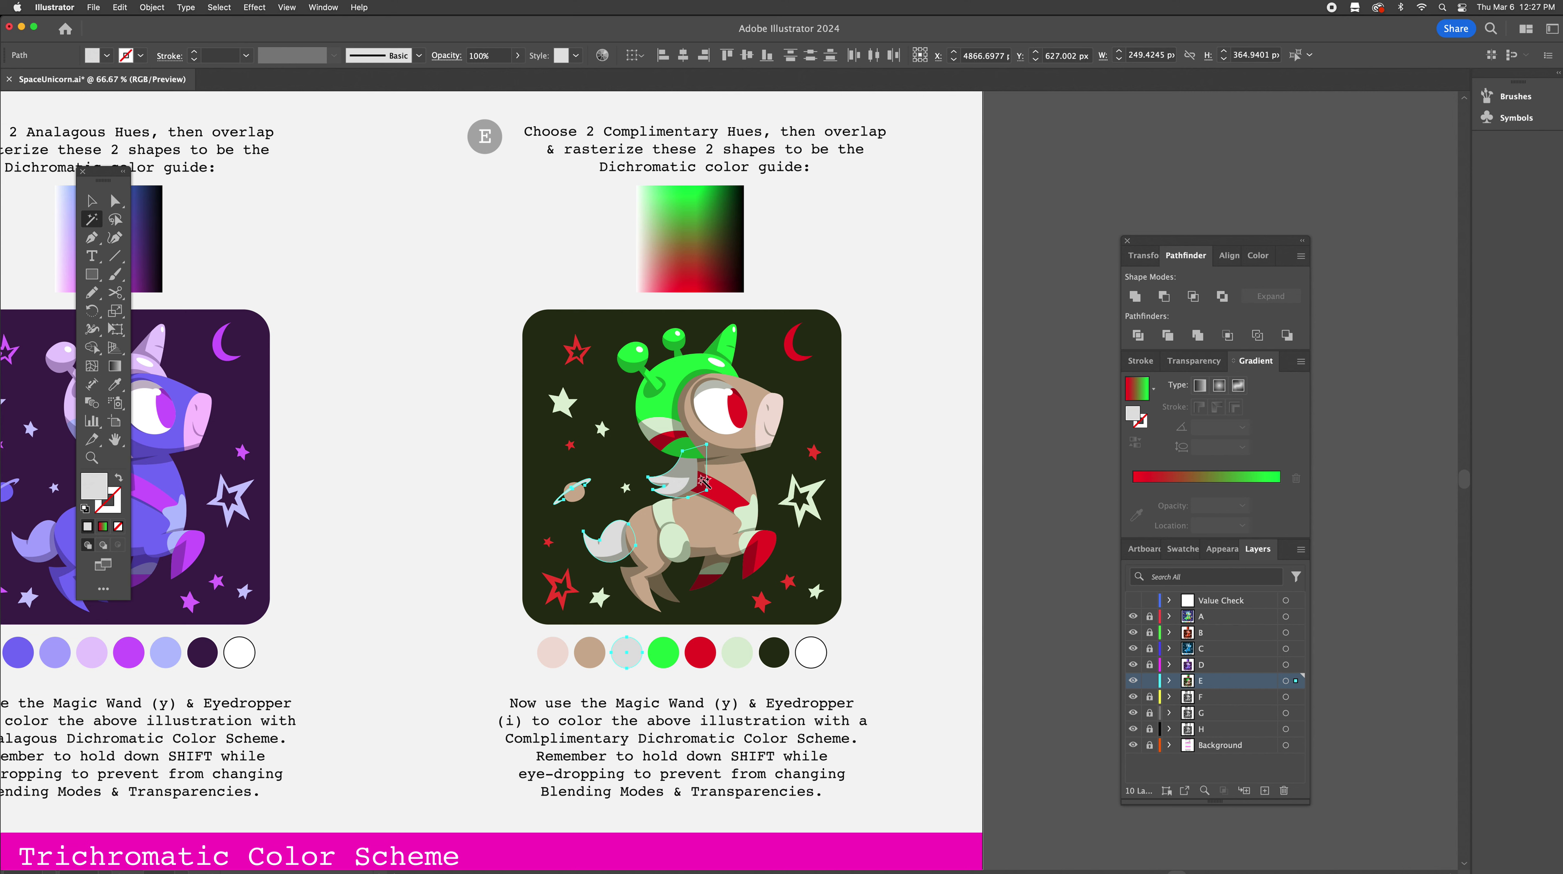
pyautogui.press('i')
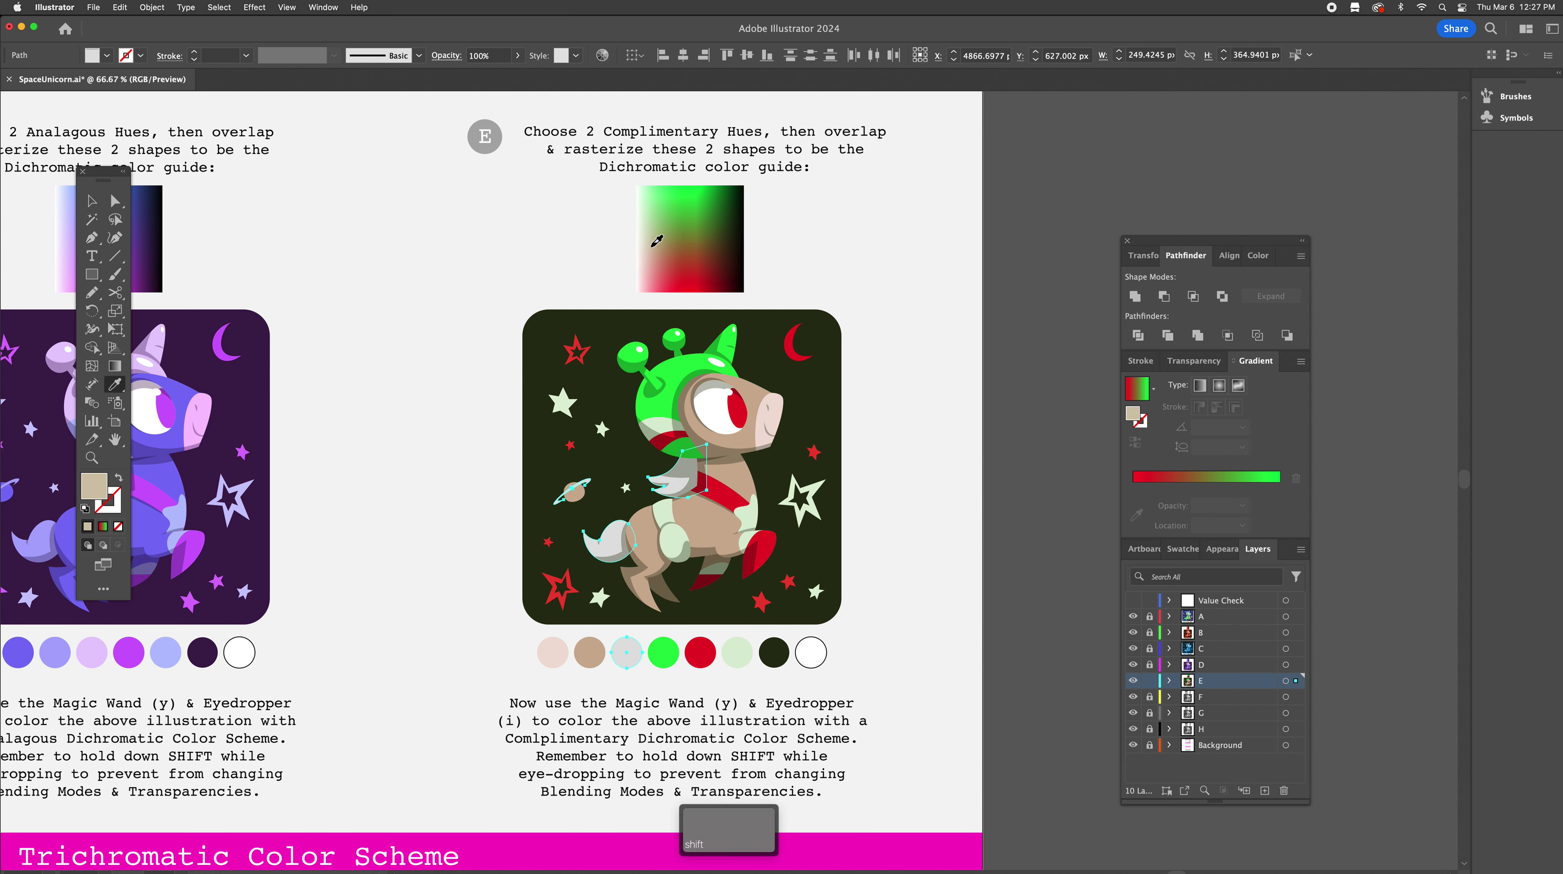
pyautogui.keyDown('shift'); pyautogui.click(648, 246); pyautogui.keyUp('shift')
pyautogui.keyDown('shift'); pyautogui.click(658, 260); pyautogui.keyUp('shift')
pyautogui.keyDown('shift'); pyautogui.click(706, 248); pyautogui.keyUp('shift')
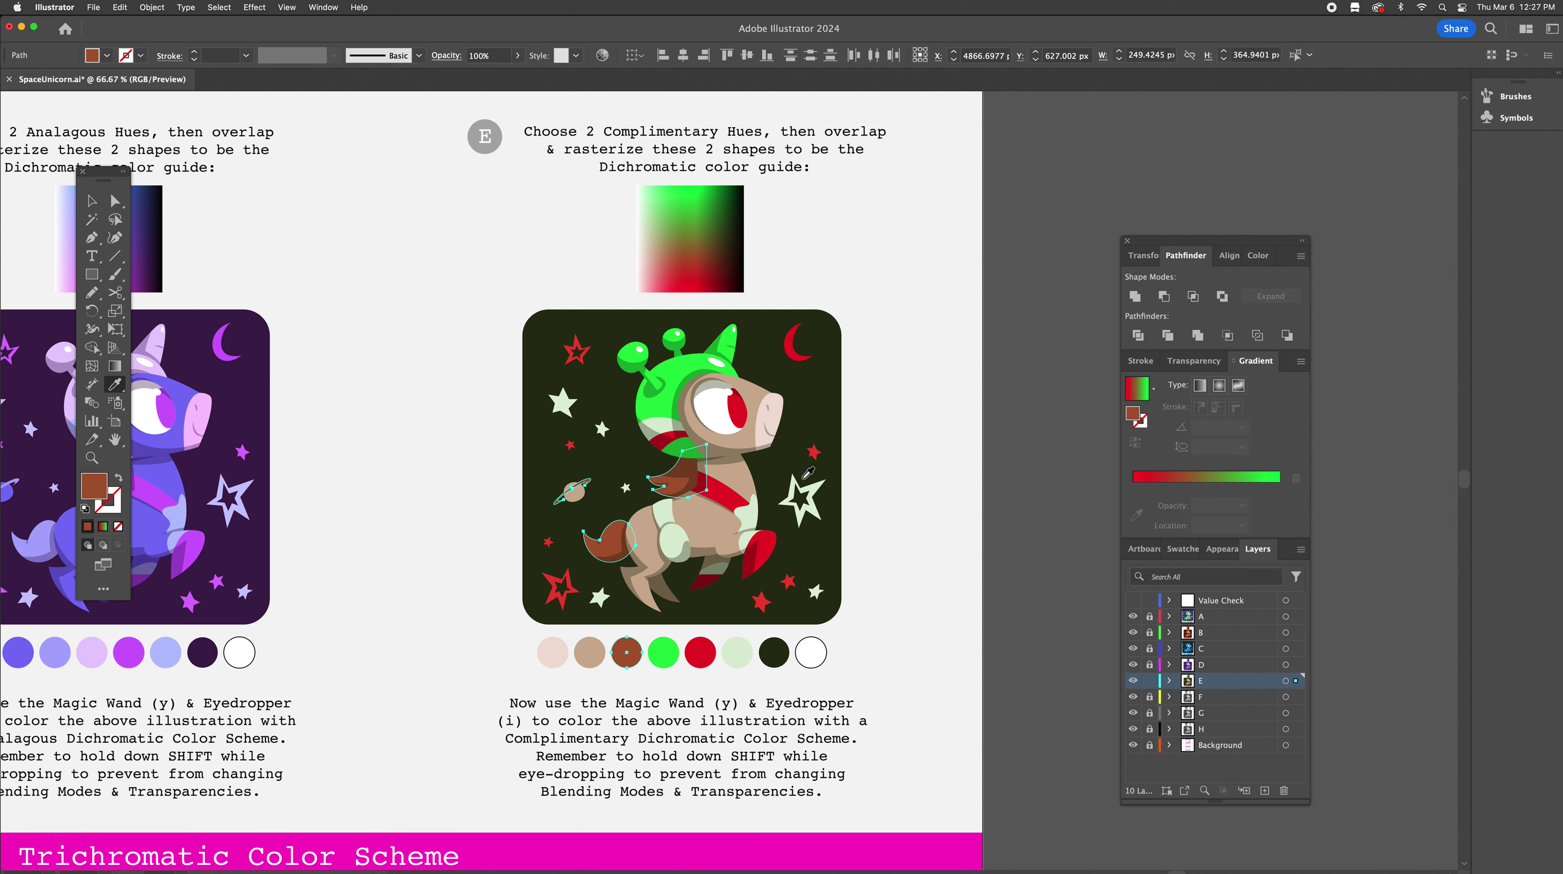
# Select section E's bright red strap, moon, iris, hoof and stars, and recolor them a deeper red from the color guide
pyautogui.press('y')
pyautogui.click(771, 534)
pyautogui.press('i')
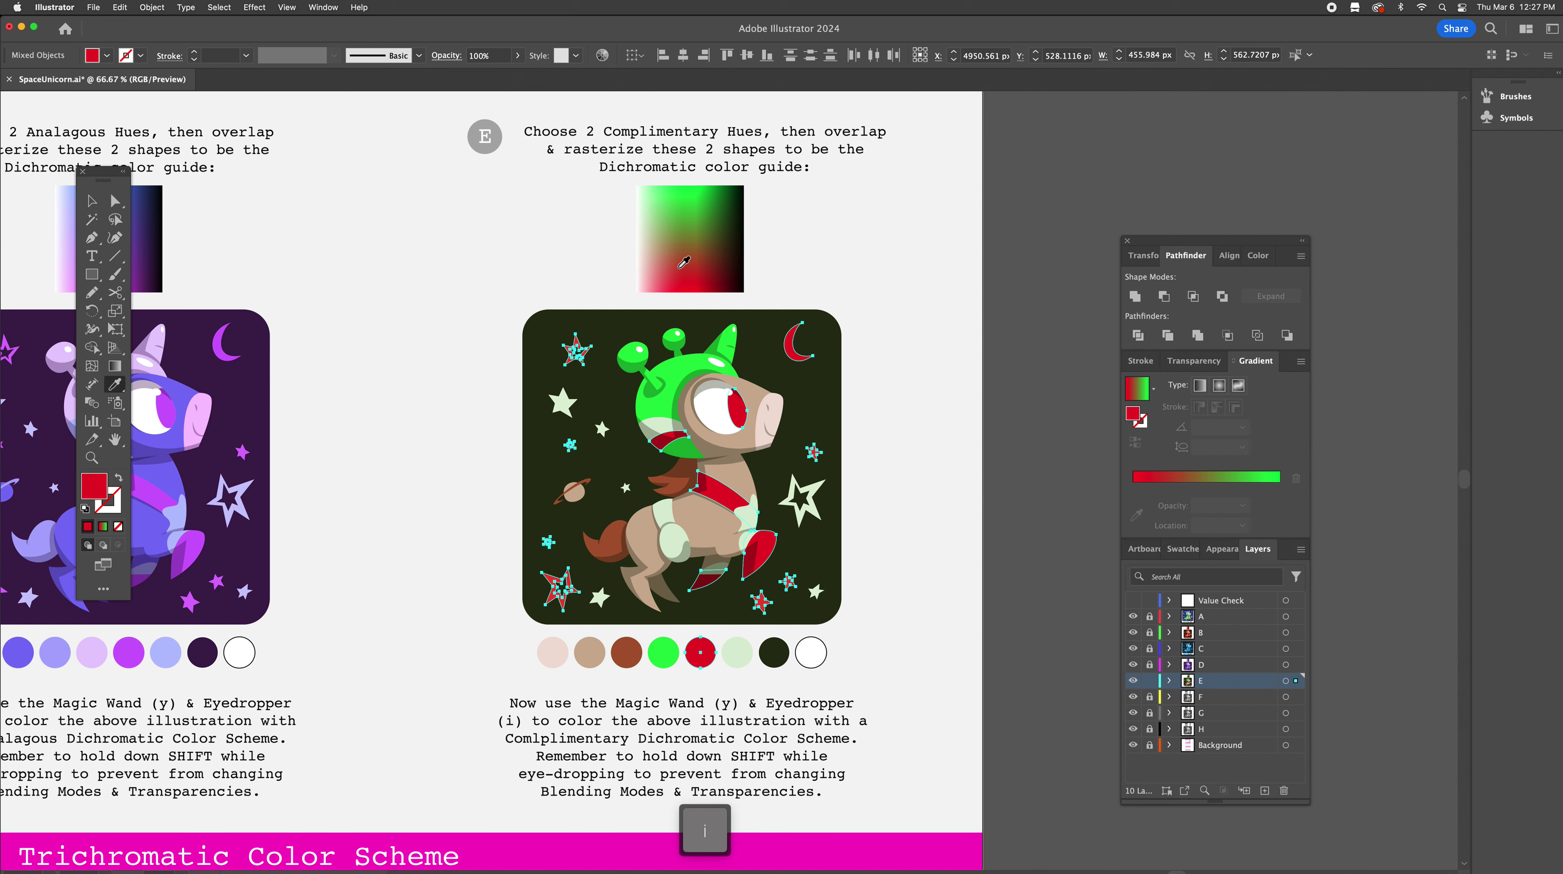
pyautogui.keyDown('shift'); pyautogui.click(672, 257); pyautogui.keyUp('shift')
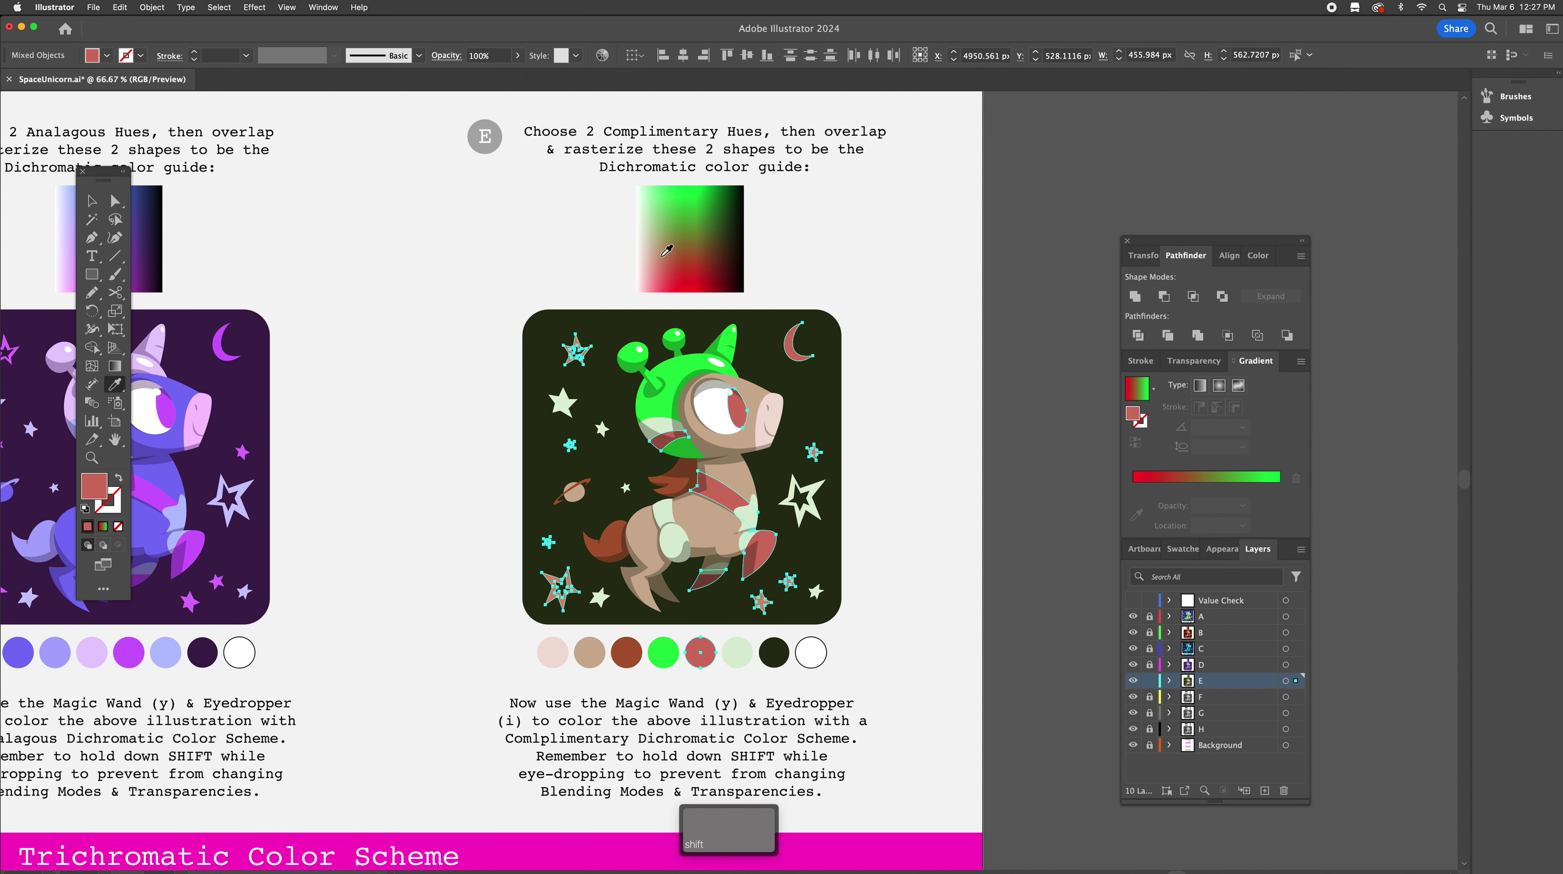
pyautogui.keyDown('shift'); pyautogui.click(710, 254); pyautogui.keyUp('shift')
pyautogui.keyDown('shift'); pyautogui.click(703, 250); pyautogui.keyUp('shift')
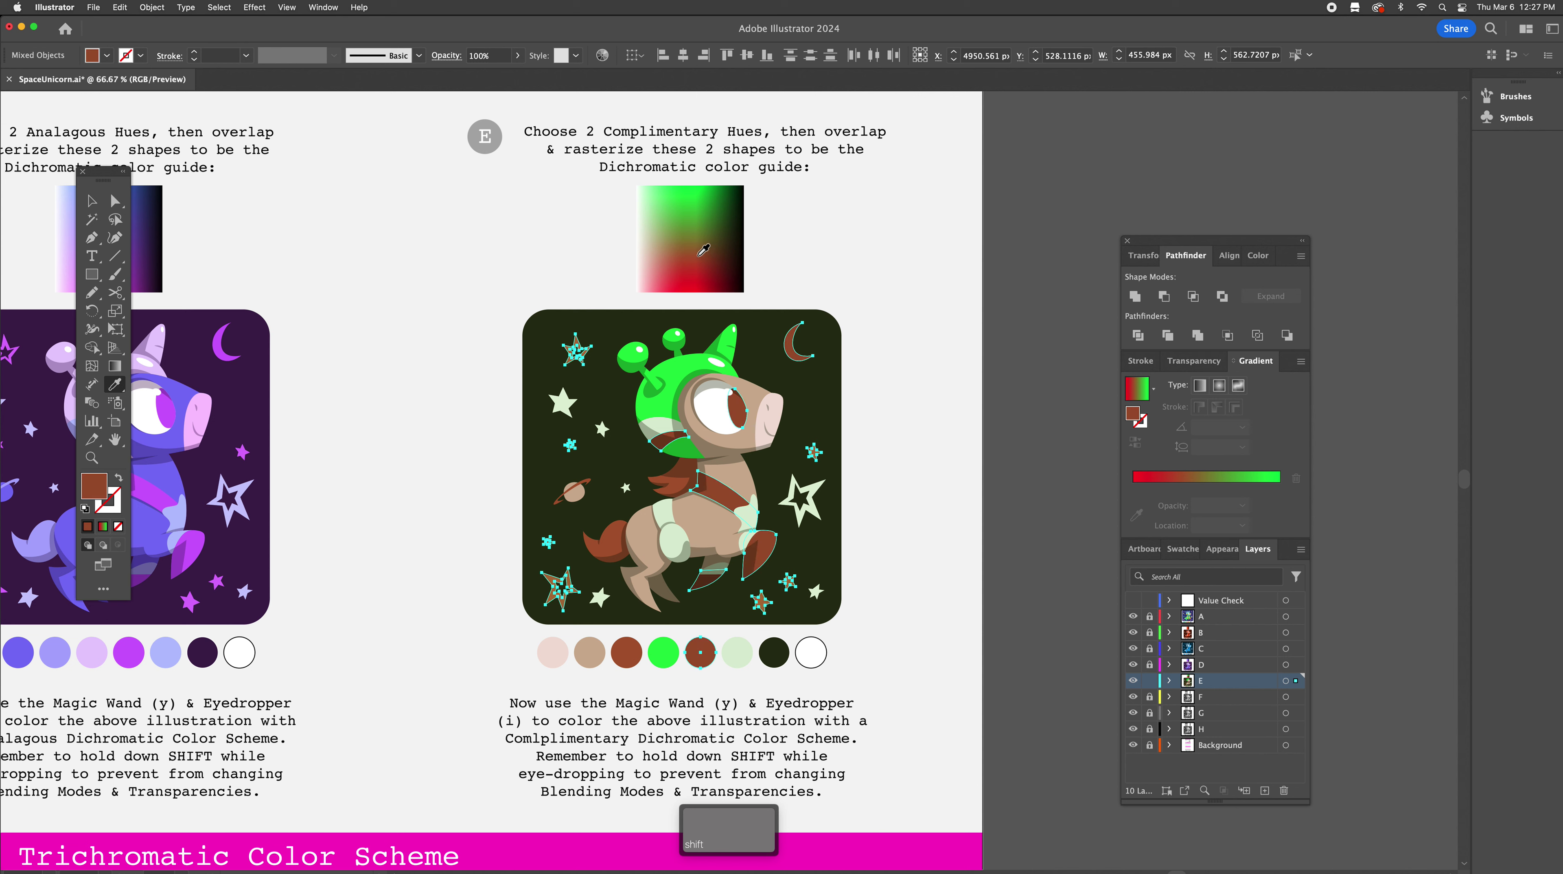
pyautogui.keyDown('shift'); pyautogui.click(711, 258); pyautogui.keyUp('shift')
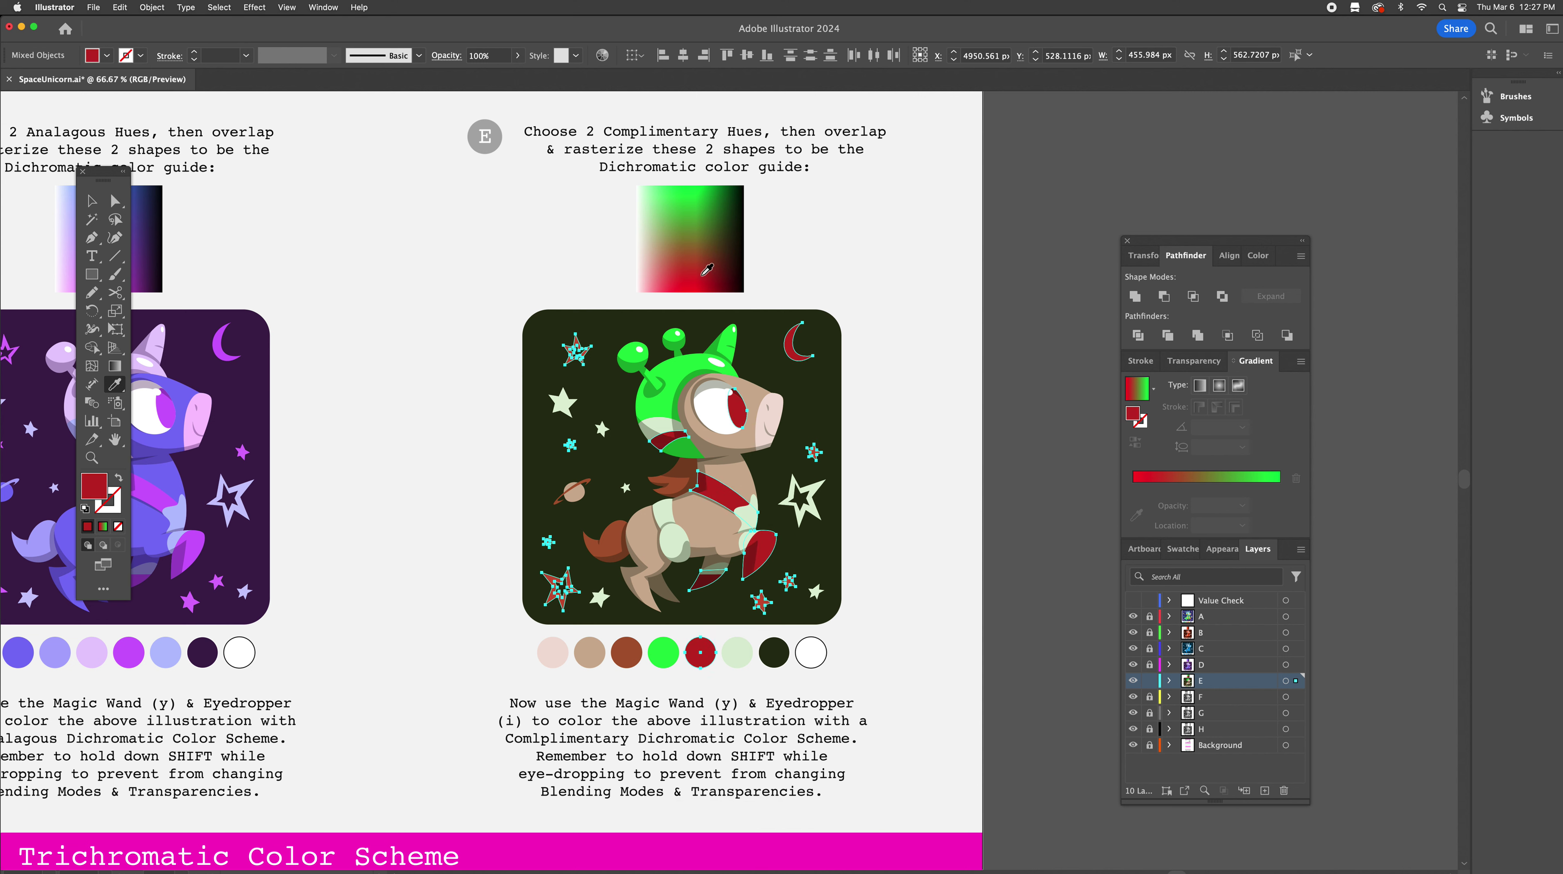
pyautogui.press('a')
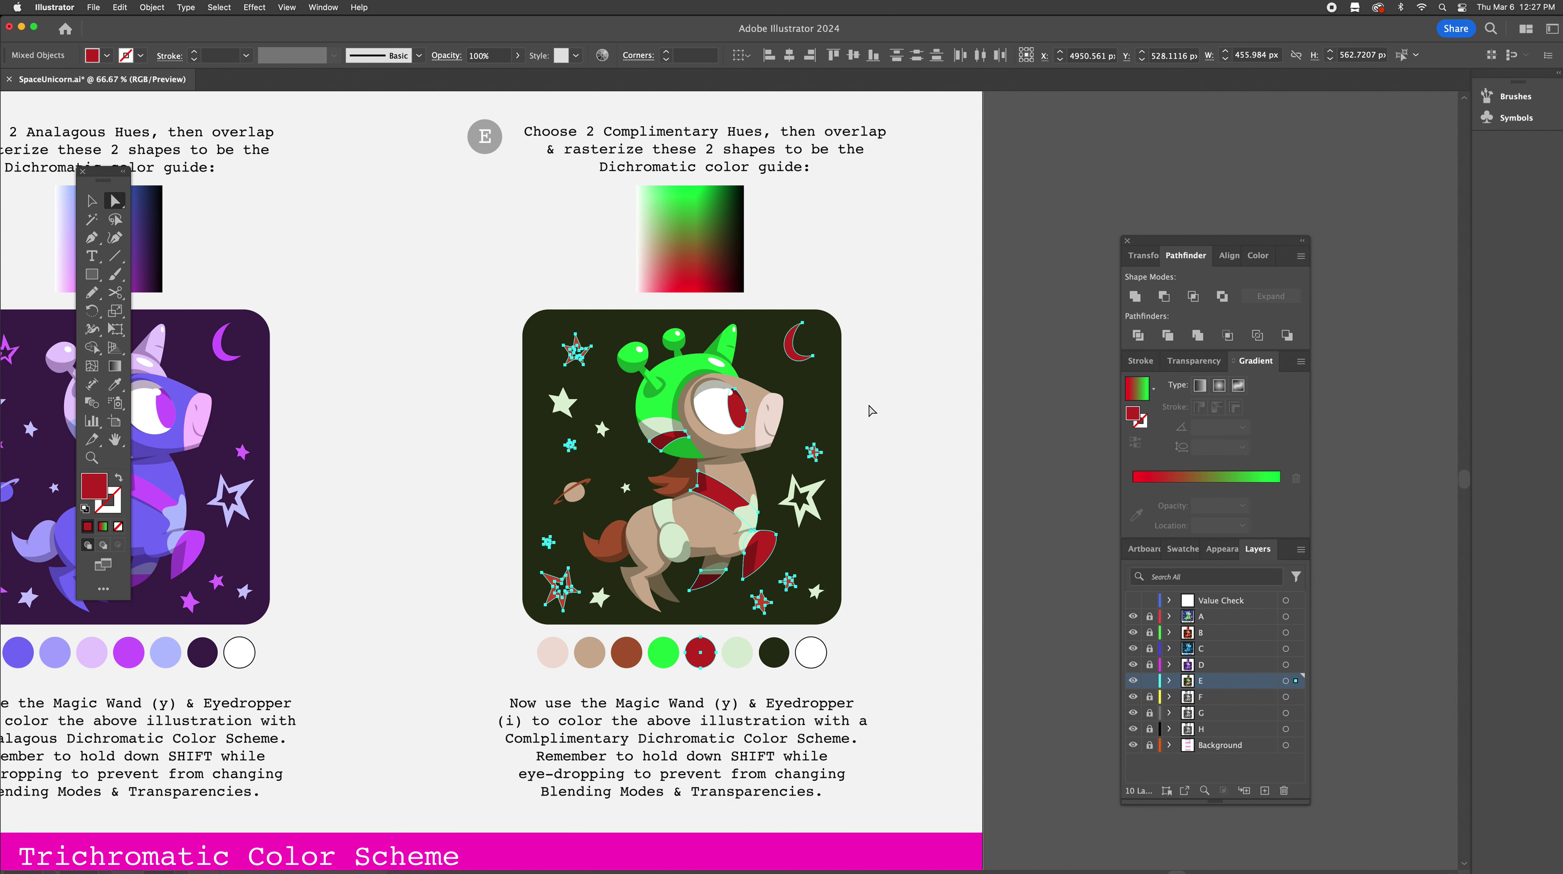
# Recolor section E's bright green helmet, antennae and horn a muted olive green from the color guide, and clear the selection
pyautogui.press('i')
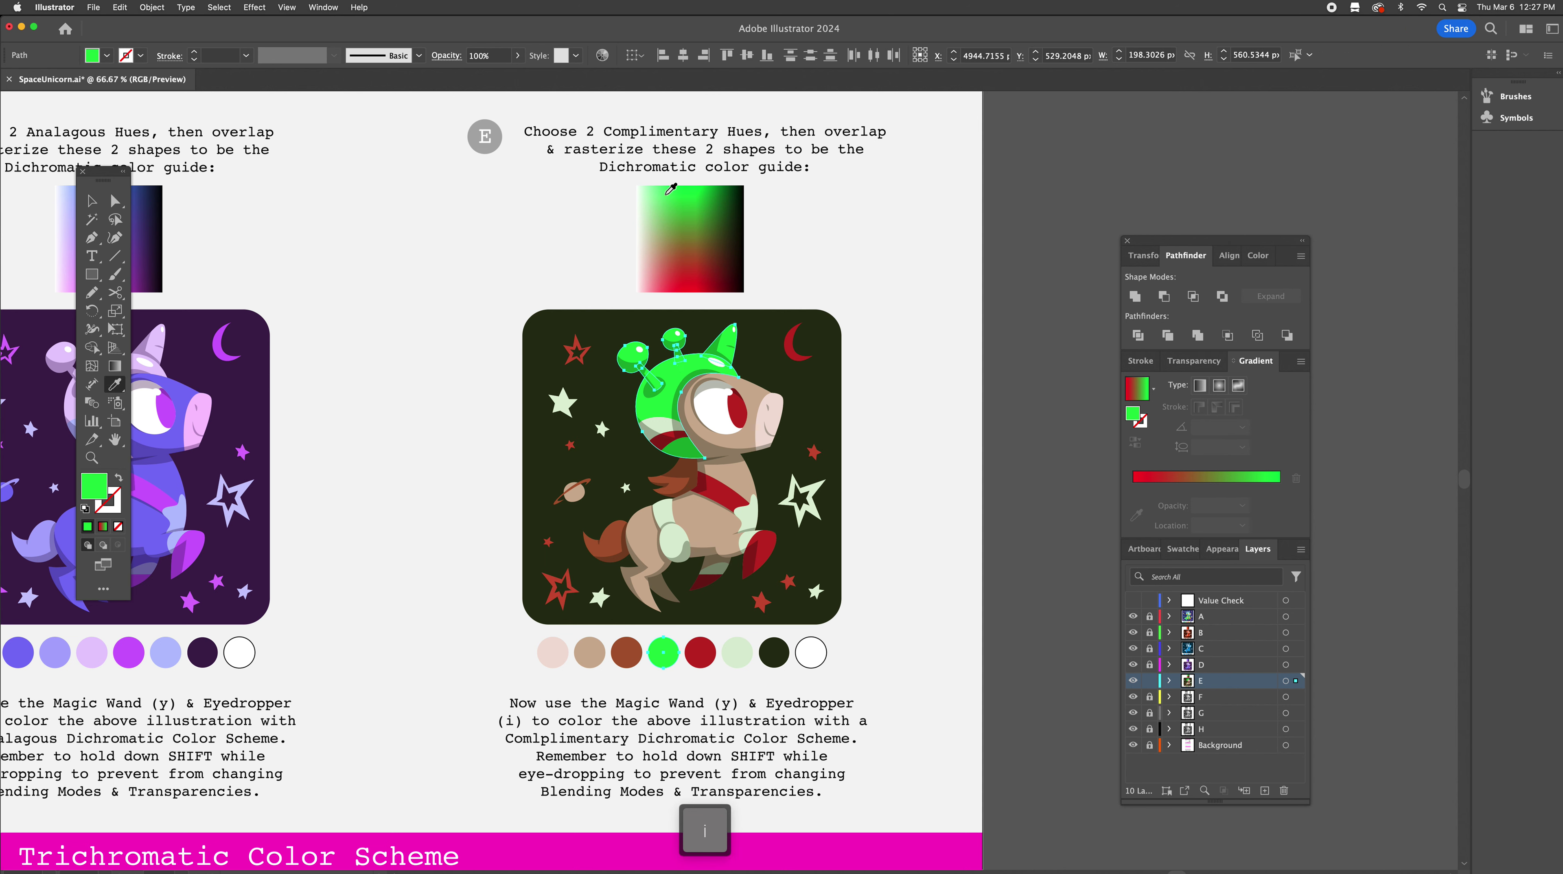
pyautogui.keyDown('shift'); pyautogui.click(663, 215); pyautogui.keyUp('shift')
pyautogui.keyDown('shift'); pyautogui.click(702, 217); pyautogui.keyUp('shift')
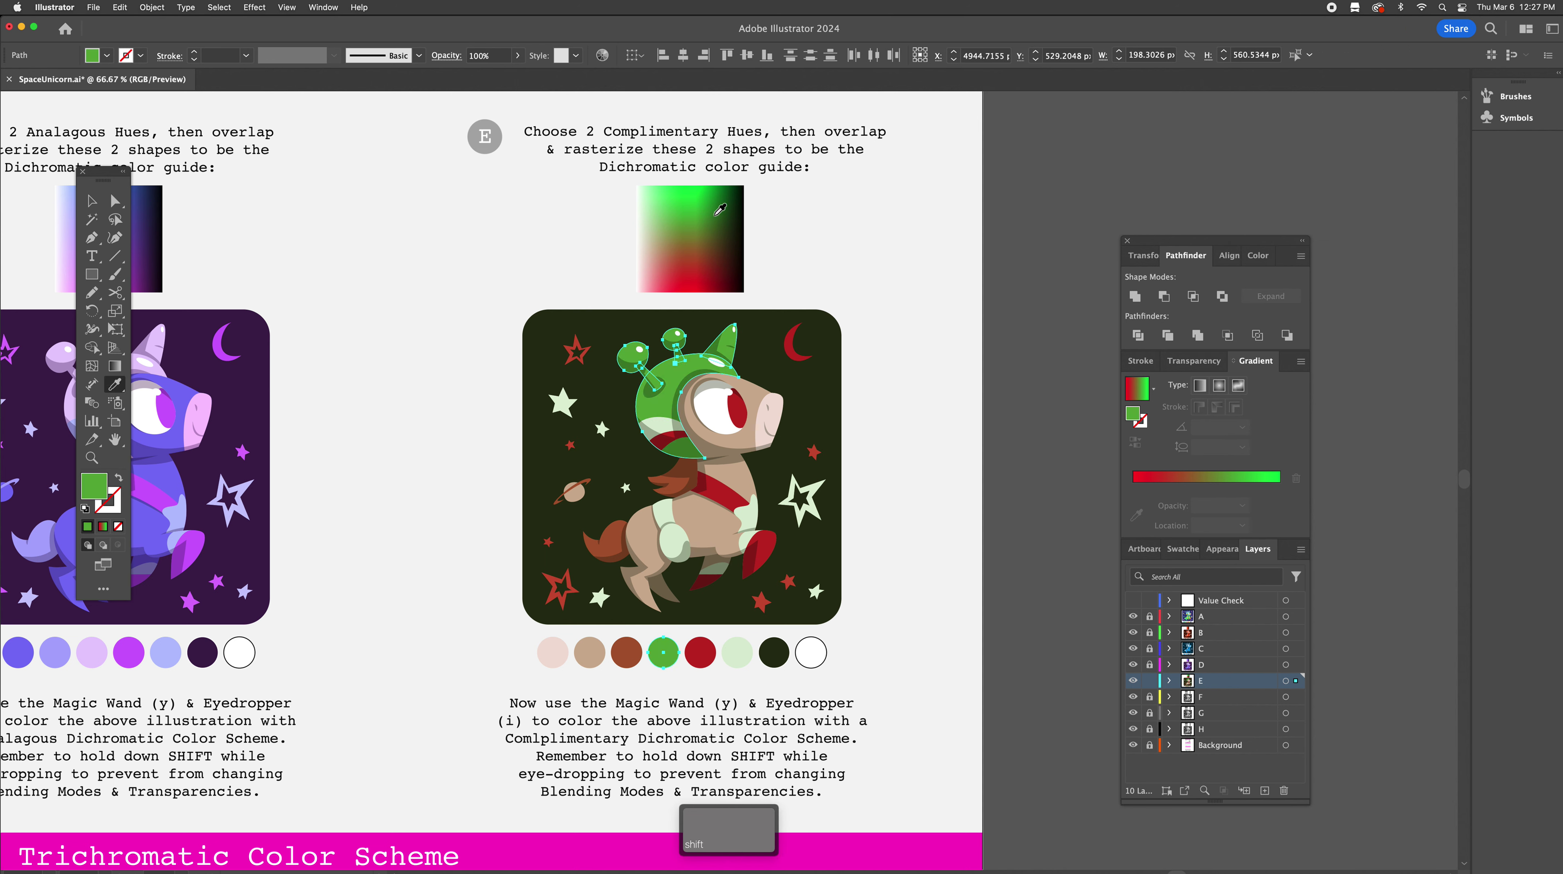
pyautogui.keyDown('shift'); pyautogui.click(710, 197); pyautogui.keyUp('shift')
pyautogui.keyDown('shift'); pyautogui.click(710, 197); pyautogui.keyUp('shift')
pyautogui.keyDown('shift'); pyautogui.click(714, 196); pyautogui.keyUp('shift')
pyautogui.keyDown('shift'); pyautogui.click(709, 224); pyautogui.keyUp('shift')
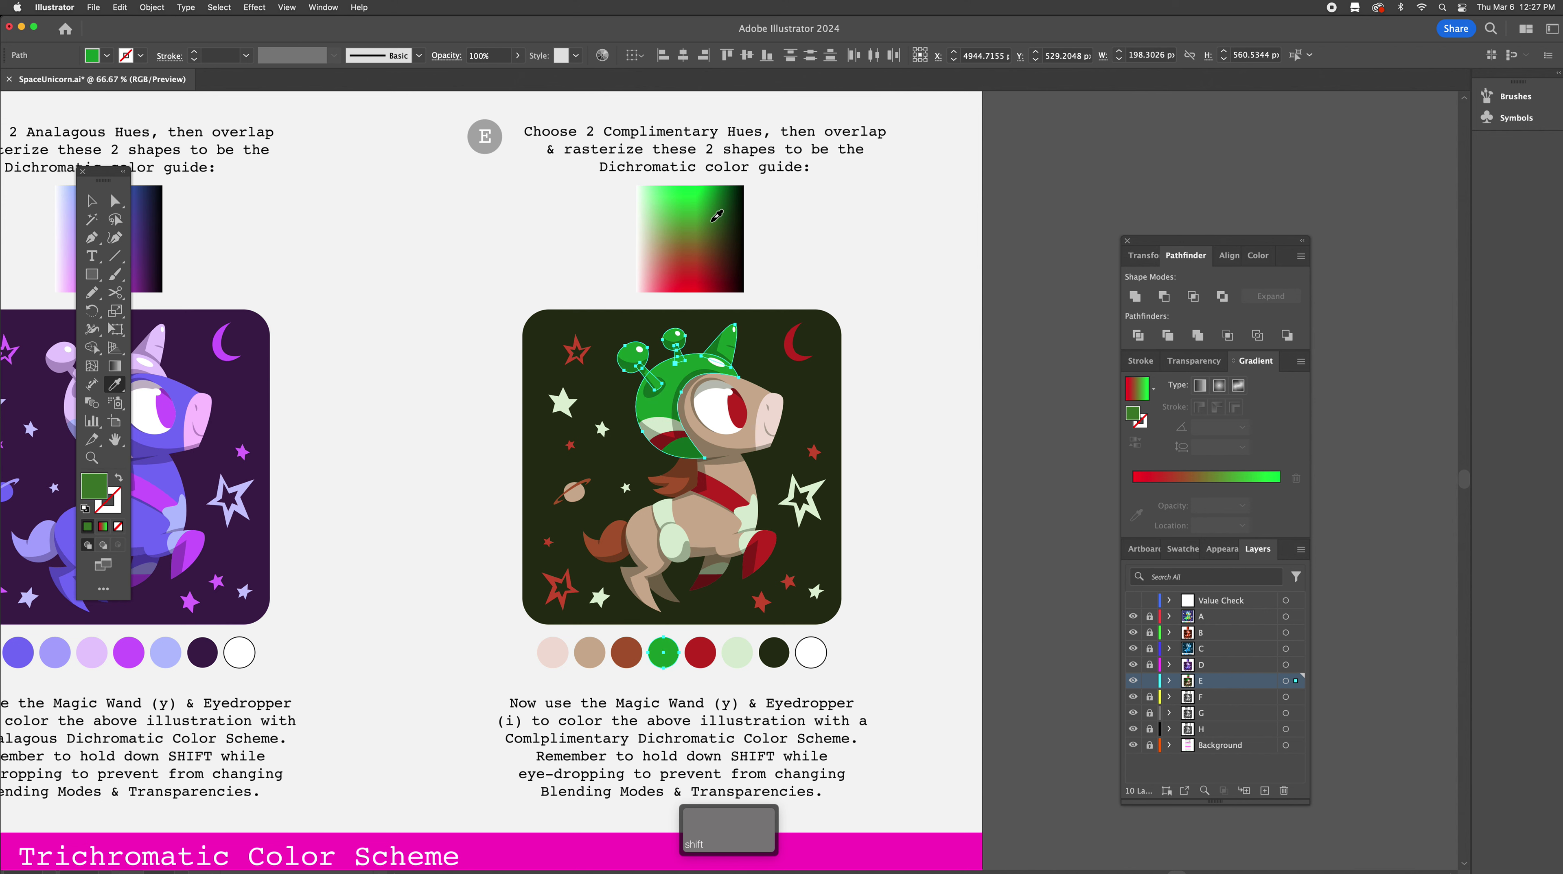
pyautogui.keyDown('shift'); pyautogui.click(700, 228); pyautogui.keyUp('shift')
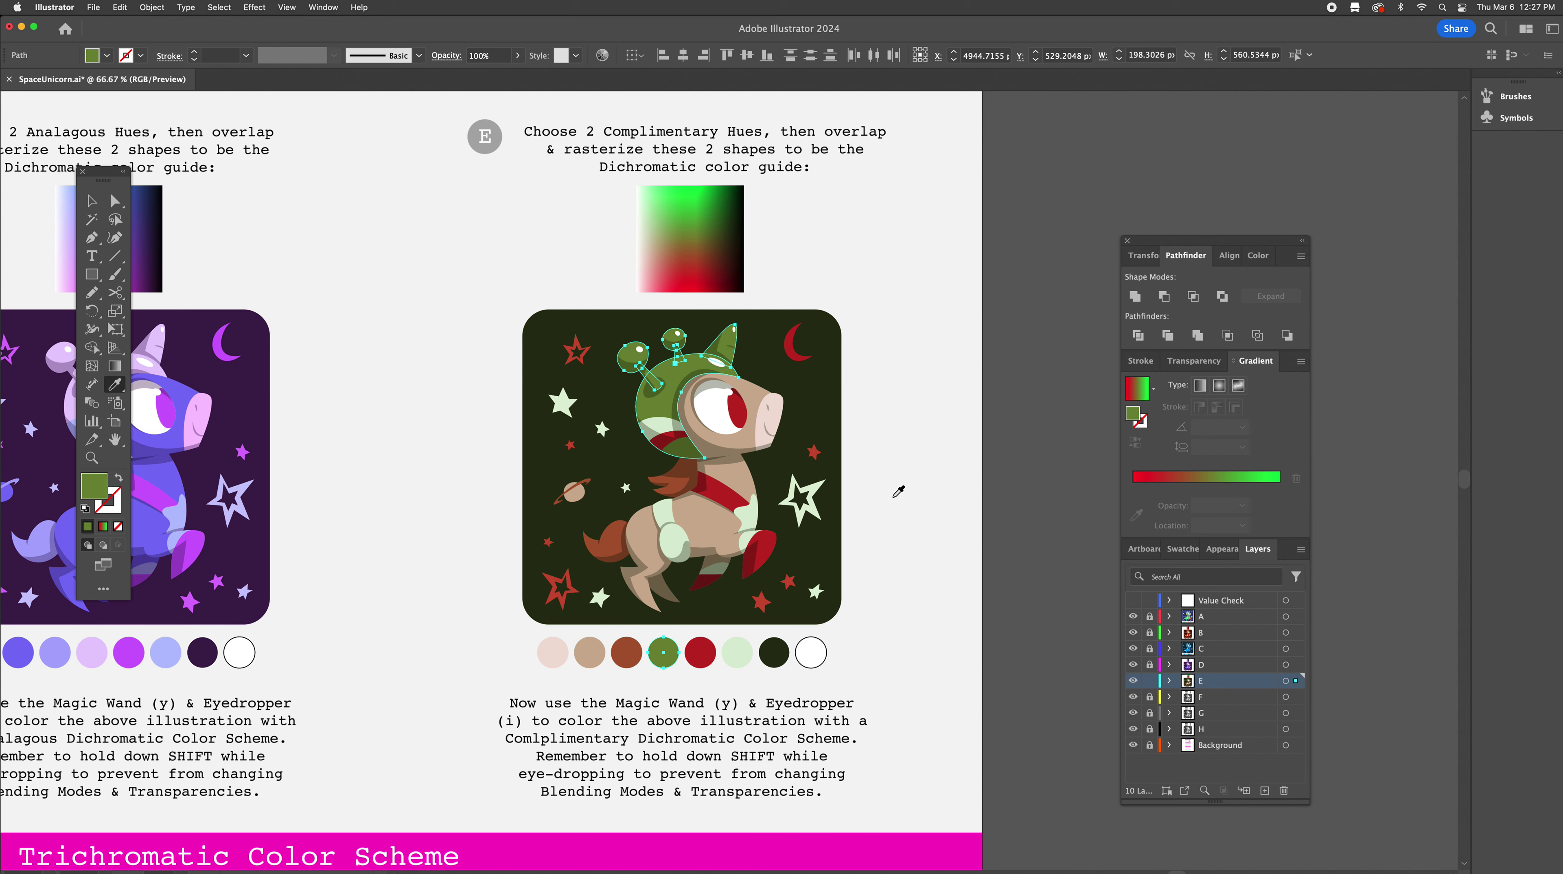
pyautogui.press('a')
pyautogui.click(888, 455)
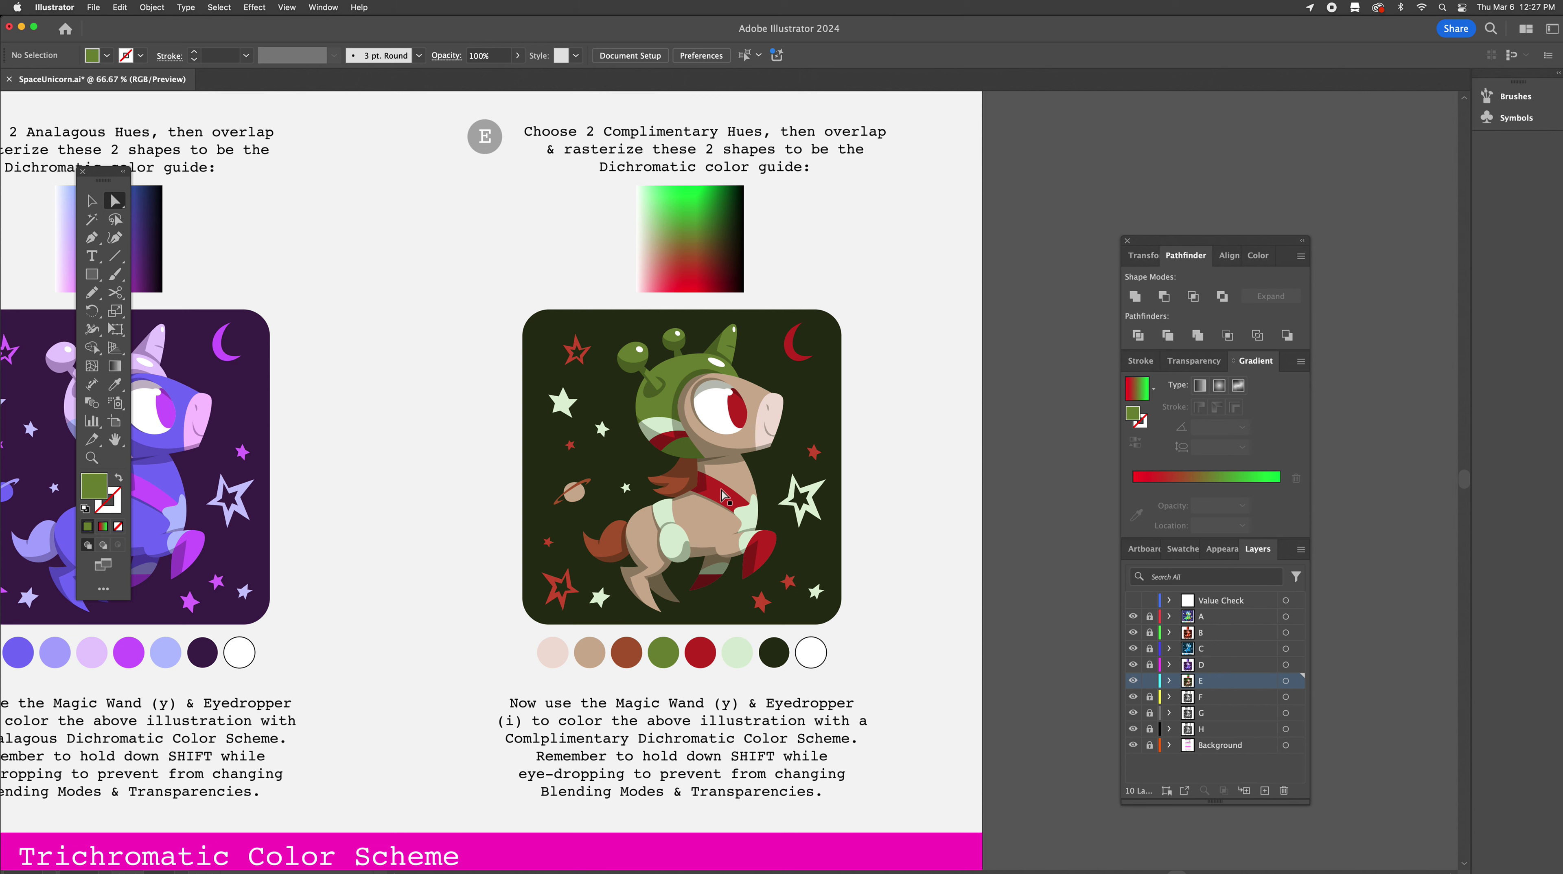
# Select the unicorn's tan body and matching planet in section E, recolor them medium brown from the color guide, and clear the selection
pyautogui.press('y')
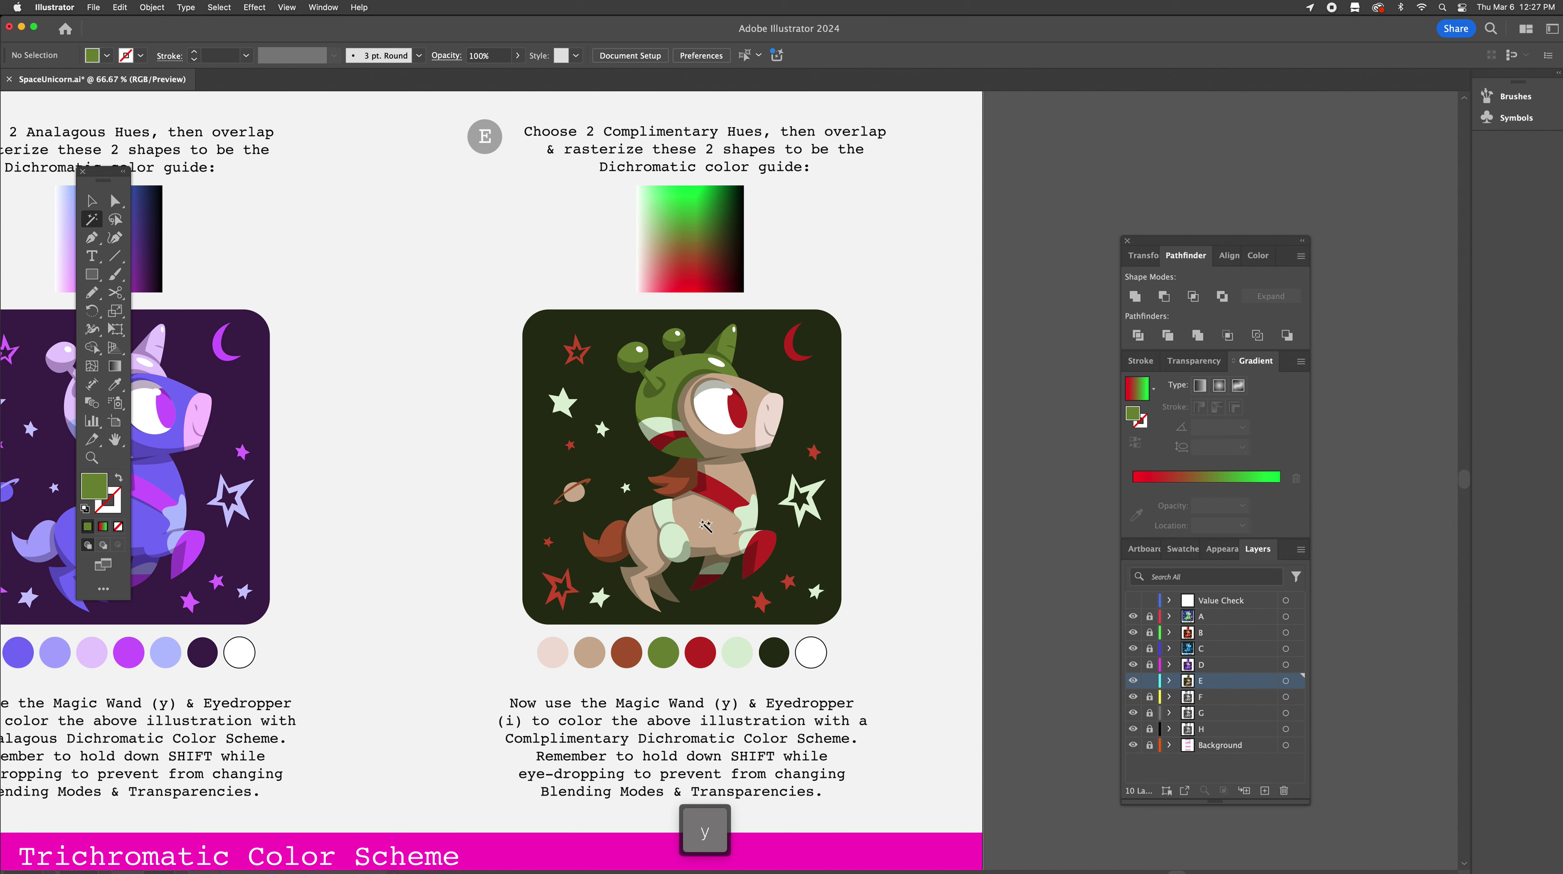
pyautogui.click(706, 529)
pyautogui.press('i')
pyautogui.keyDown('shift'); pyautogui.click(678, 243); pyautogui.keyUp('shift')
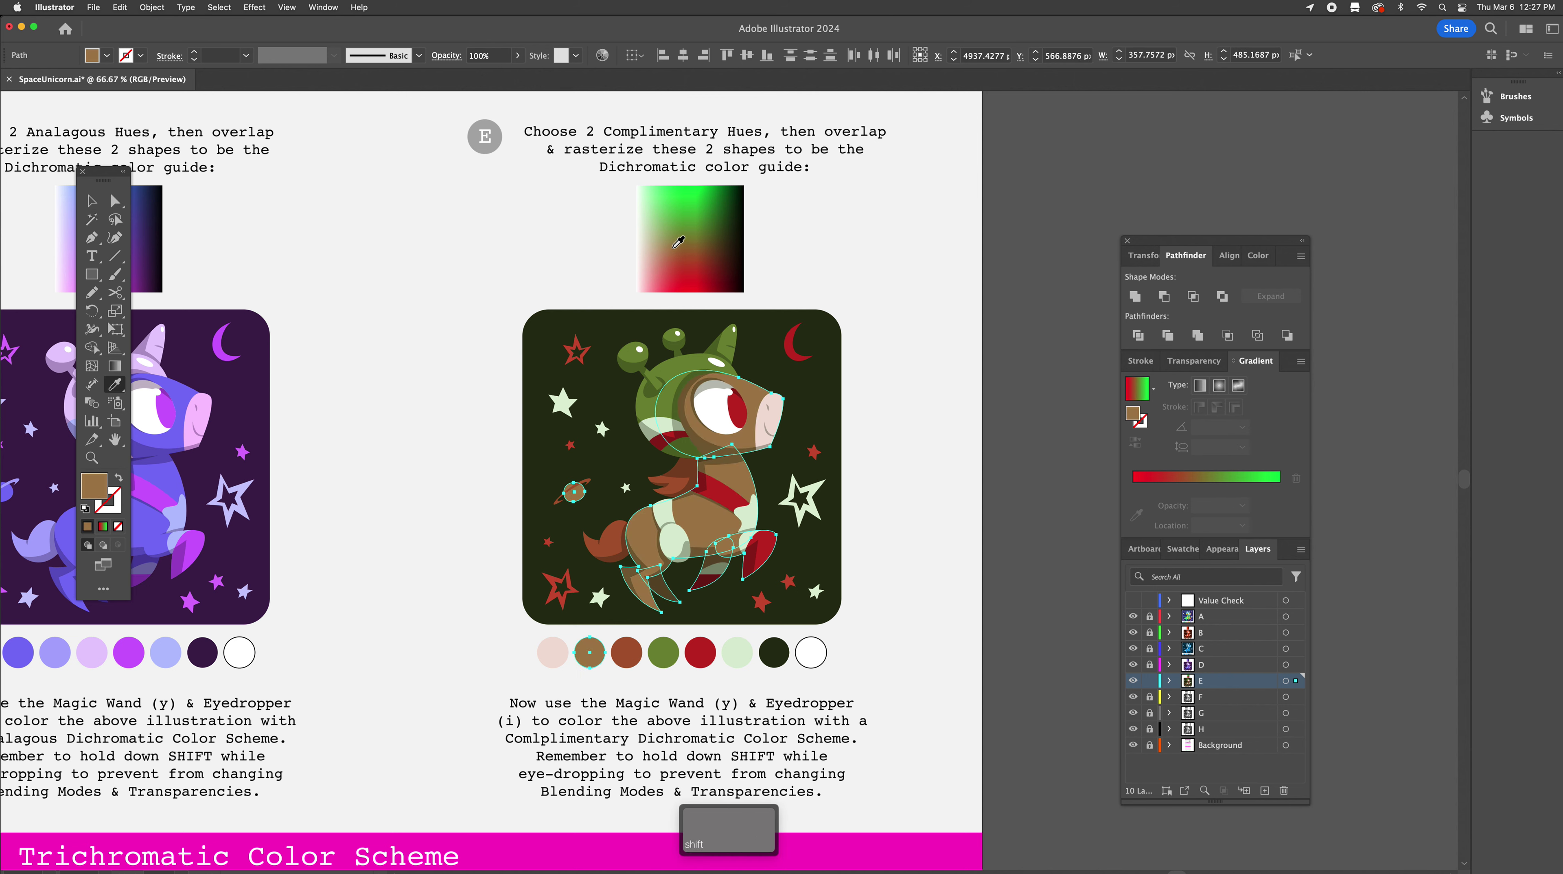
pyautogui.keyDown('shift'); pyautogui.click(669, 243); pyautogui.keyUp('shift')
pyautogui.keyDown('shift'); pyautogui.click(670, 242); pyautogui.keyUp('shift')
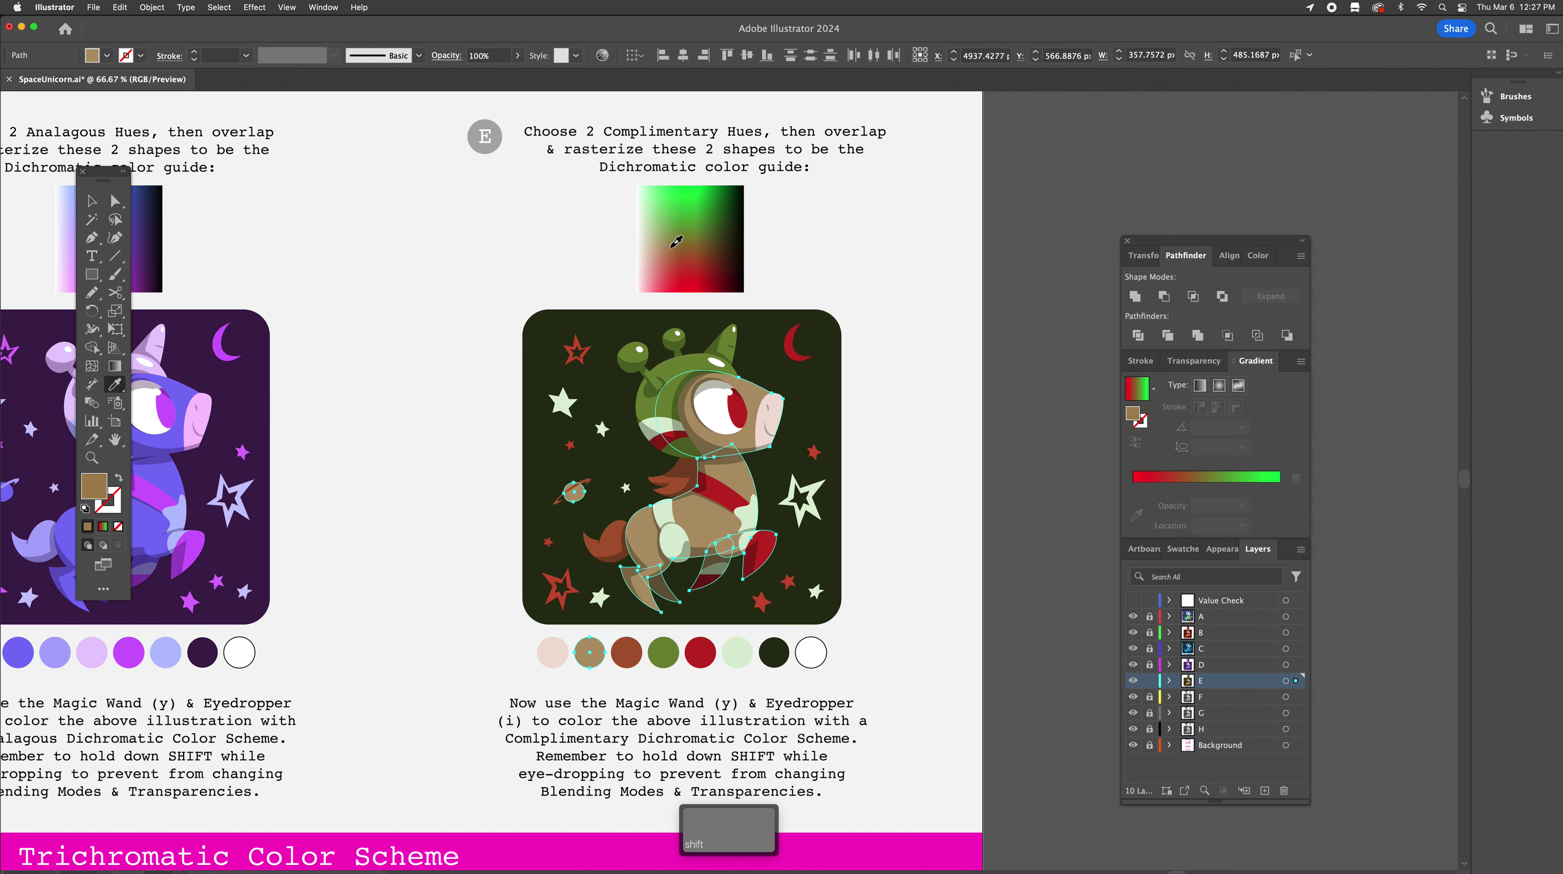
pyautogui.press('a')
pyautogui.click(894, 461)
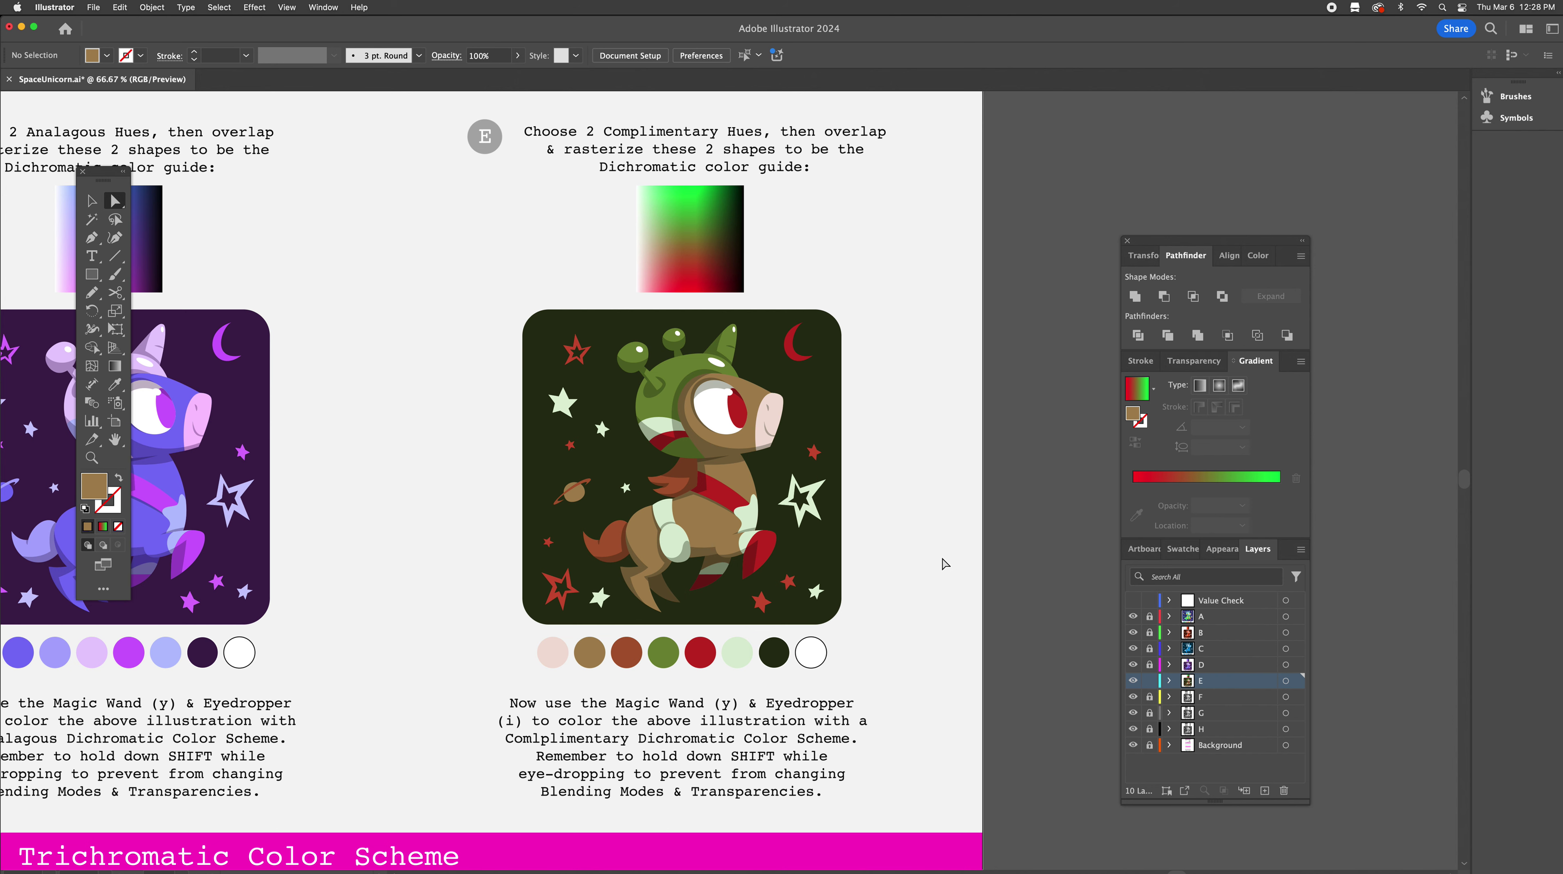
pyautogui.hscroll(-3, 929, 483)
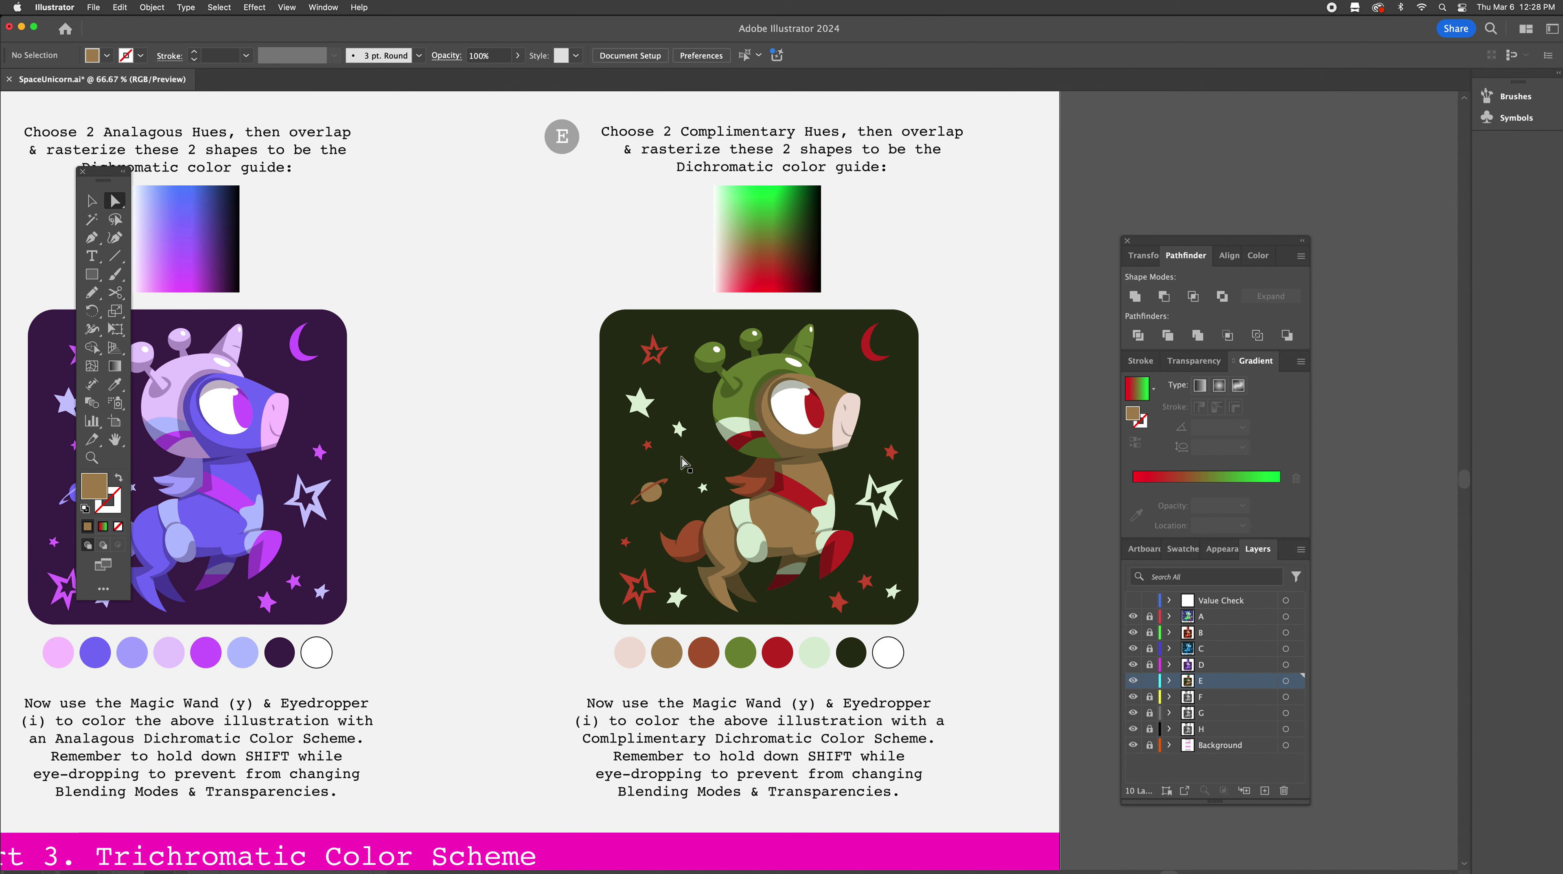
pyautogui.hscroll(-5, 774, 534)
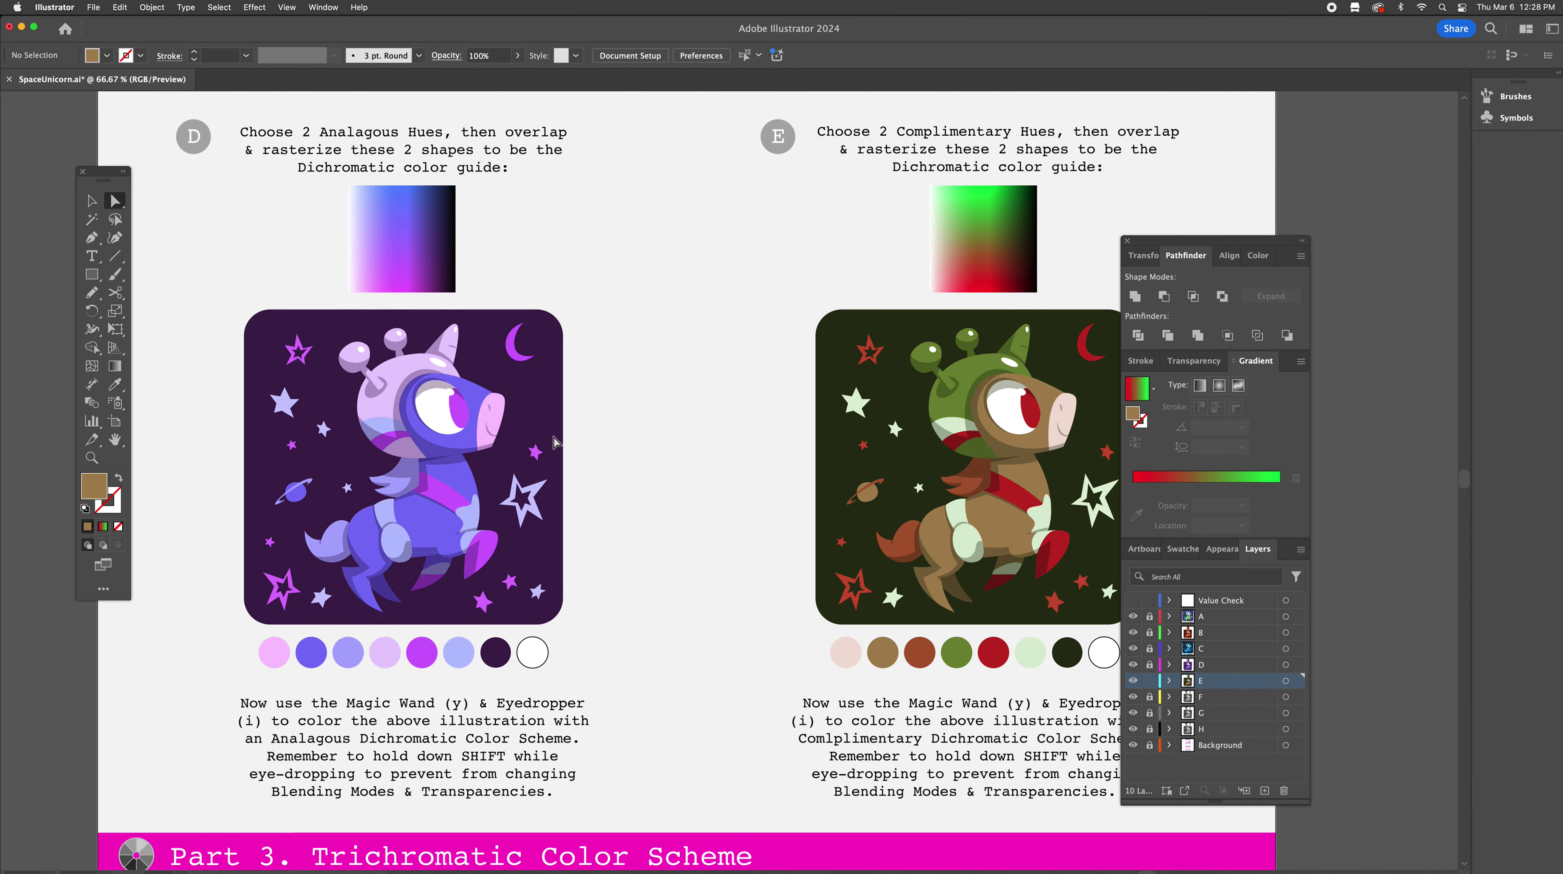
pyautogui.hscroll(4, 1037, 493)
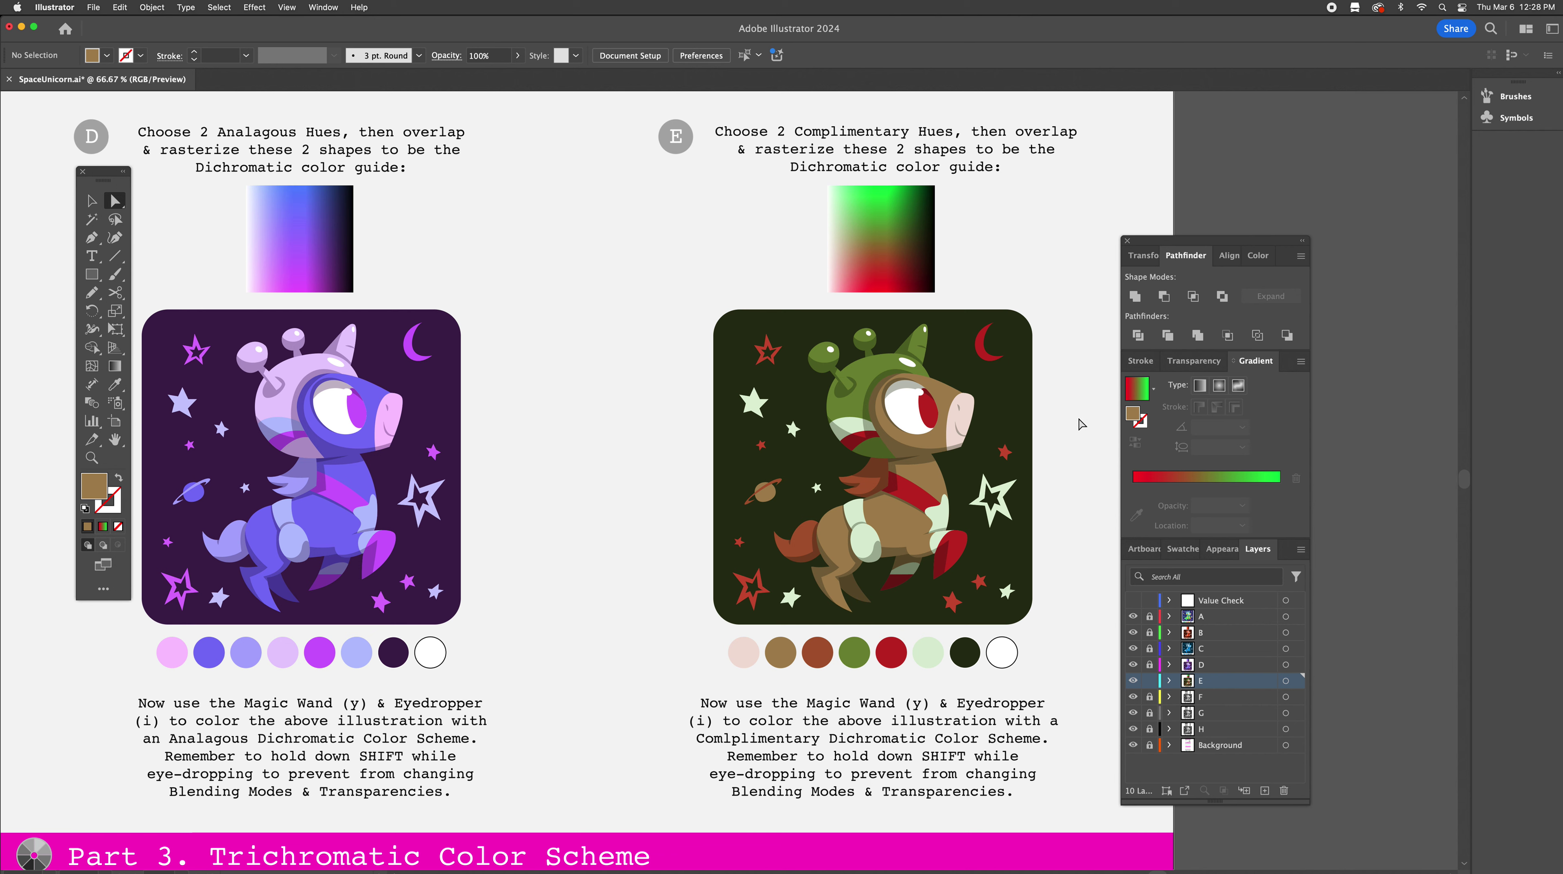
pyautogui.hscroll(-1, 452, 428)
pyautogui.hscroll(-2, 453, 428)
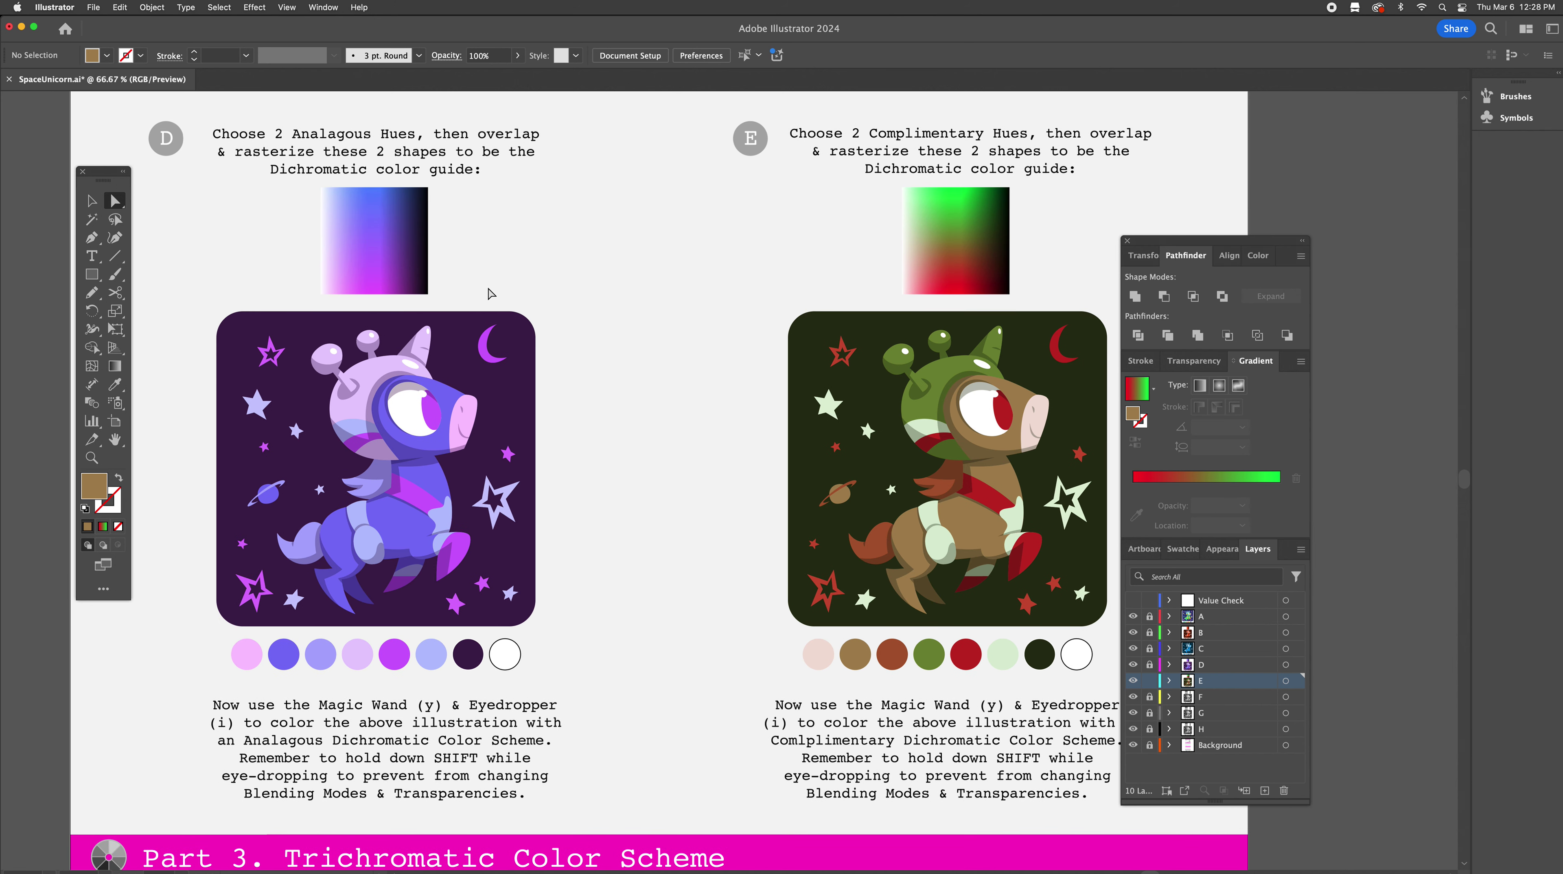
# Lock layer E, switch to the Selection tool, and unlock layer F for the trichromatic section
pyautogui.hscroll(2, 855, 524)
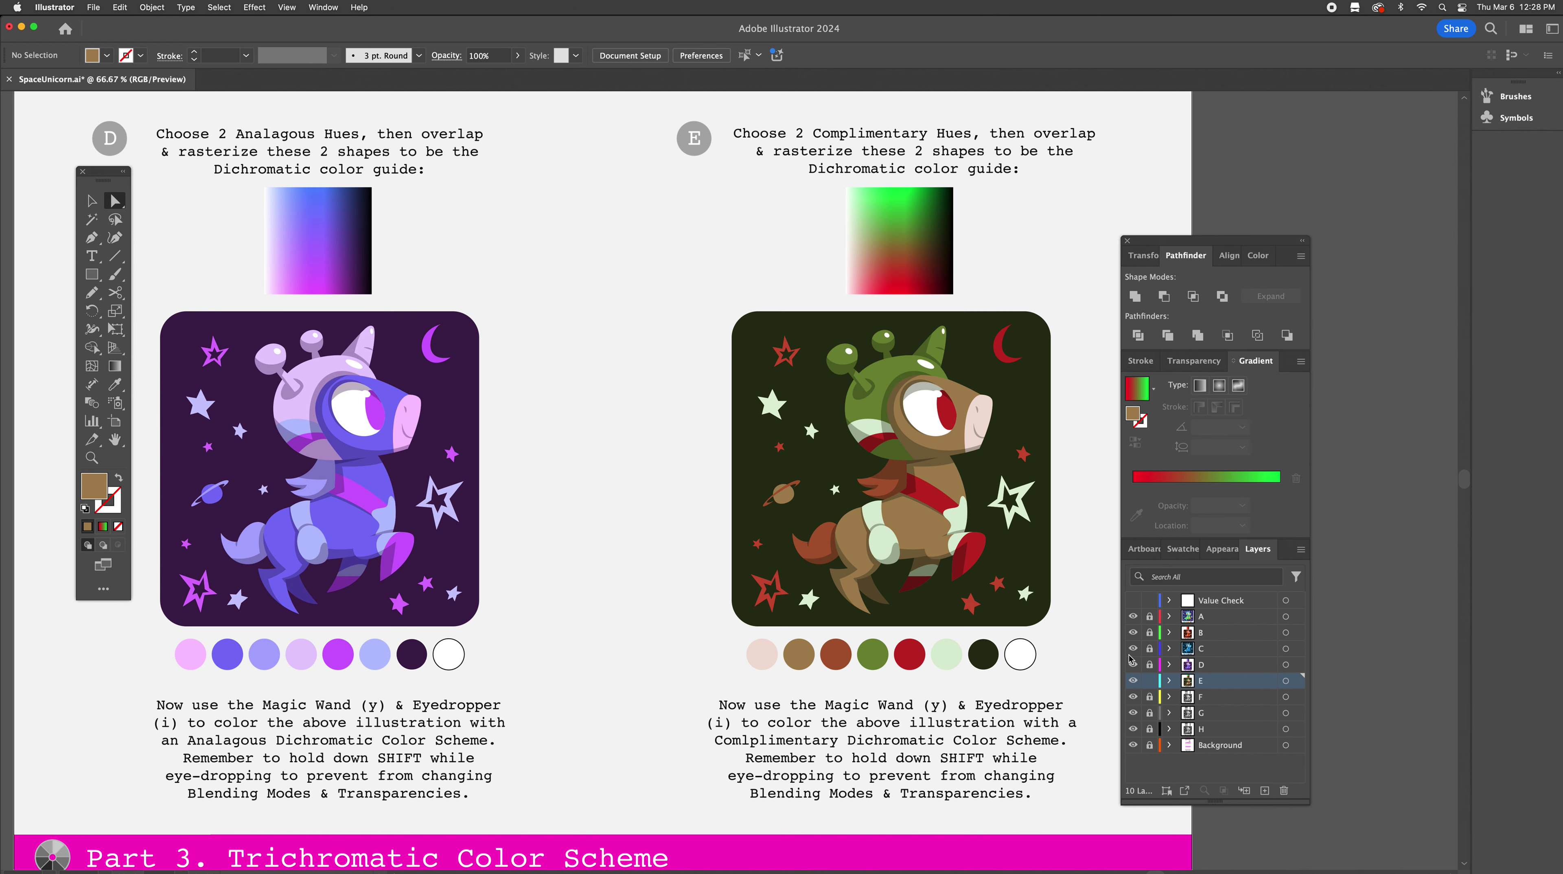
pyautogui.click(1149, 684)
pyautogui.scroll(-5, 794, 602)
pyautogui.scroll(-6, 794, 602)
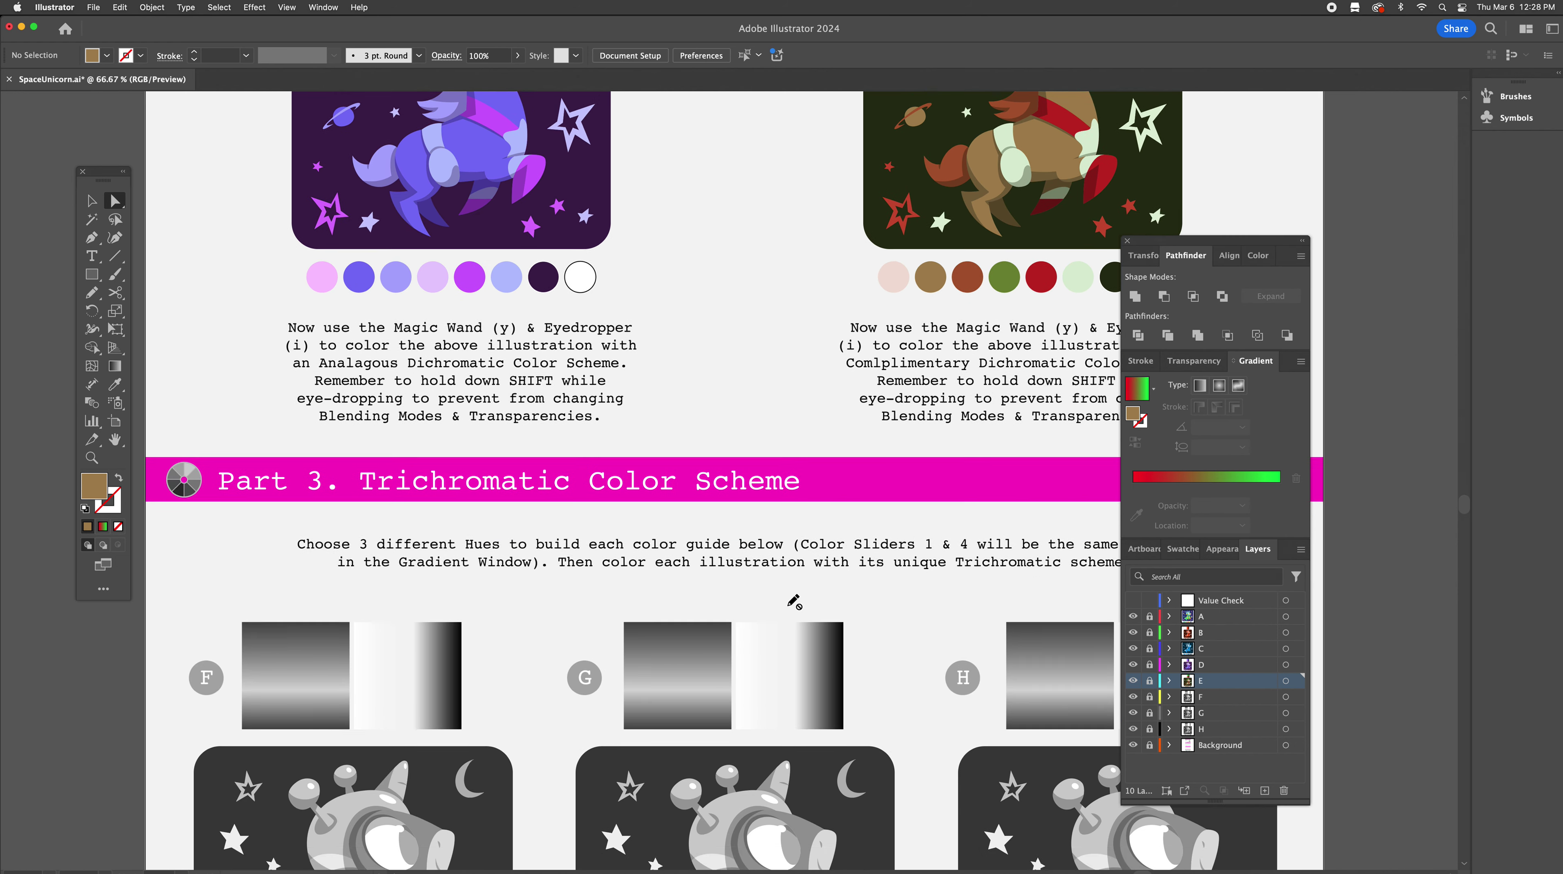
pyautogui.scroll(-2, 794, 602)
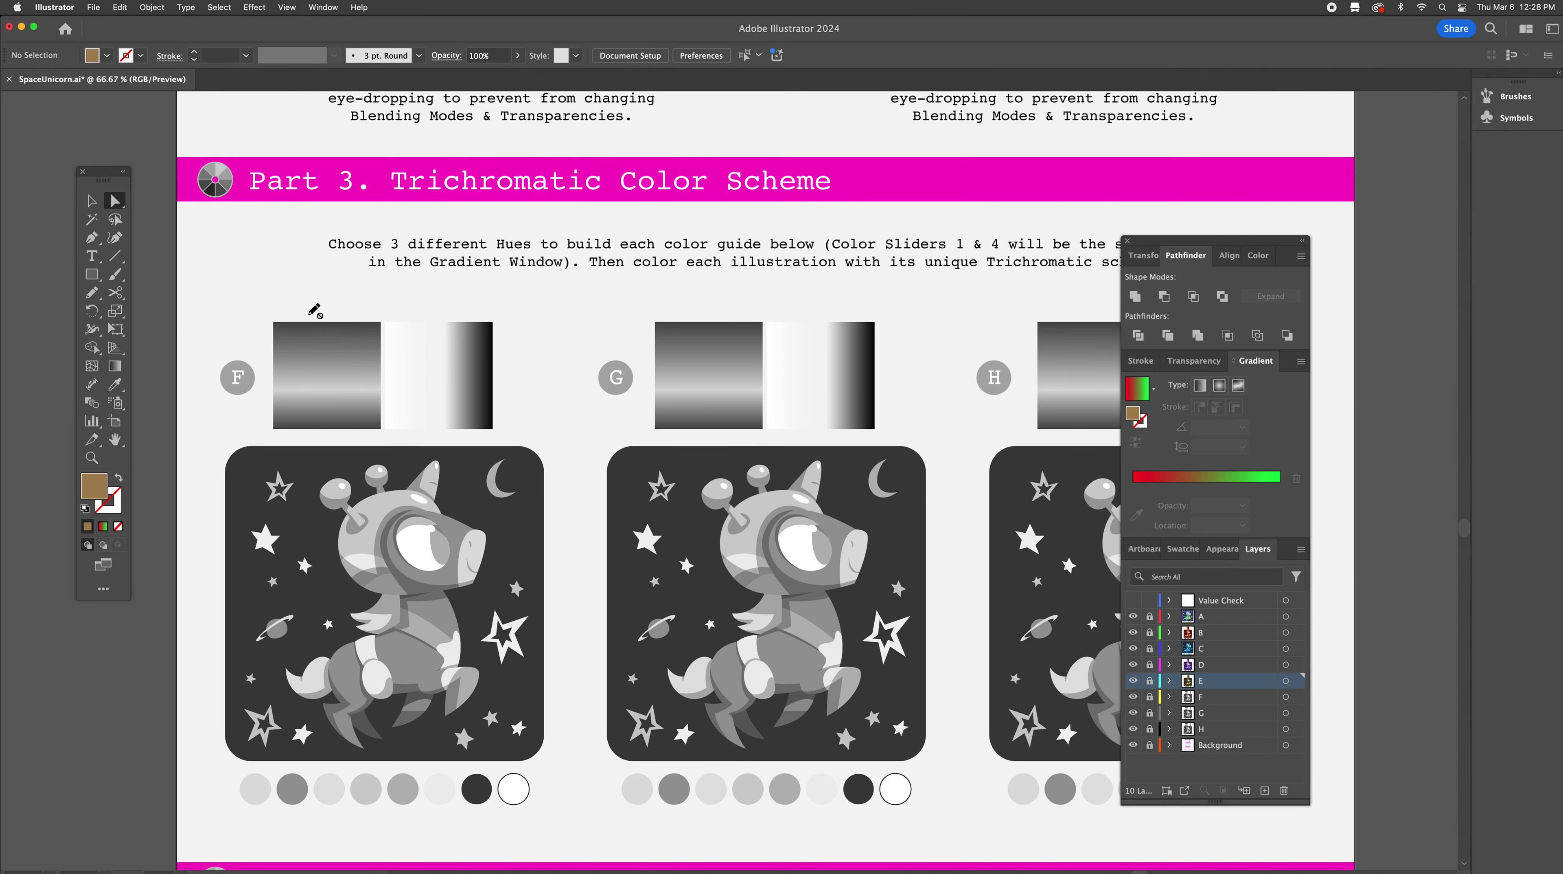
pyautogui.press('a')
pyautogui.click(92, 201)
pyautogui.click(1150, 697)
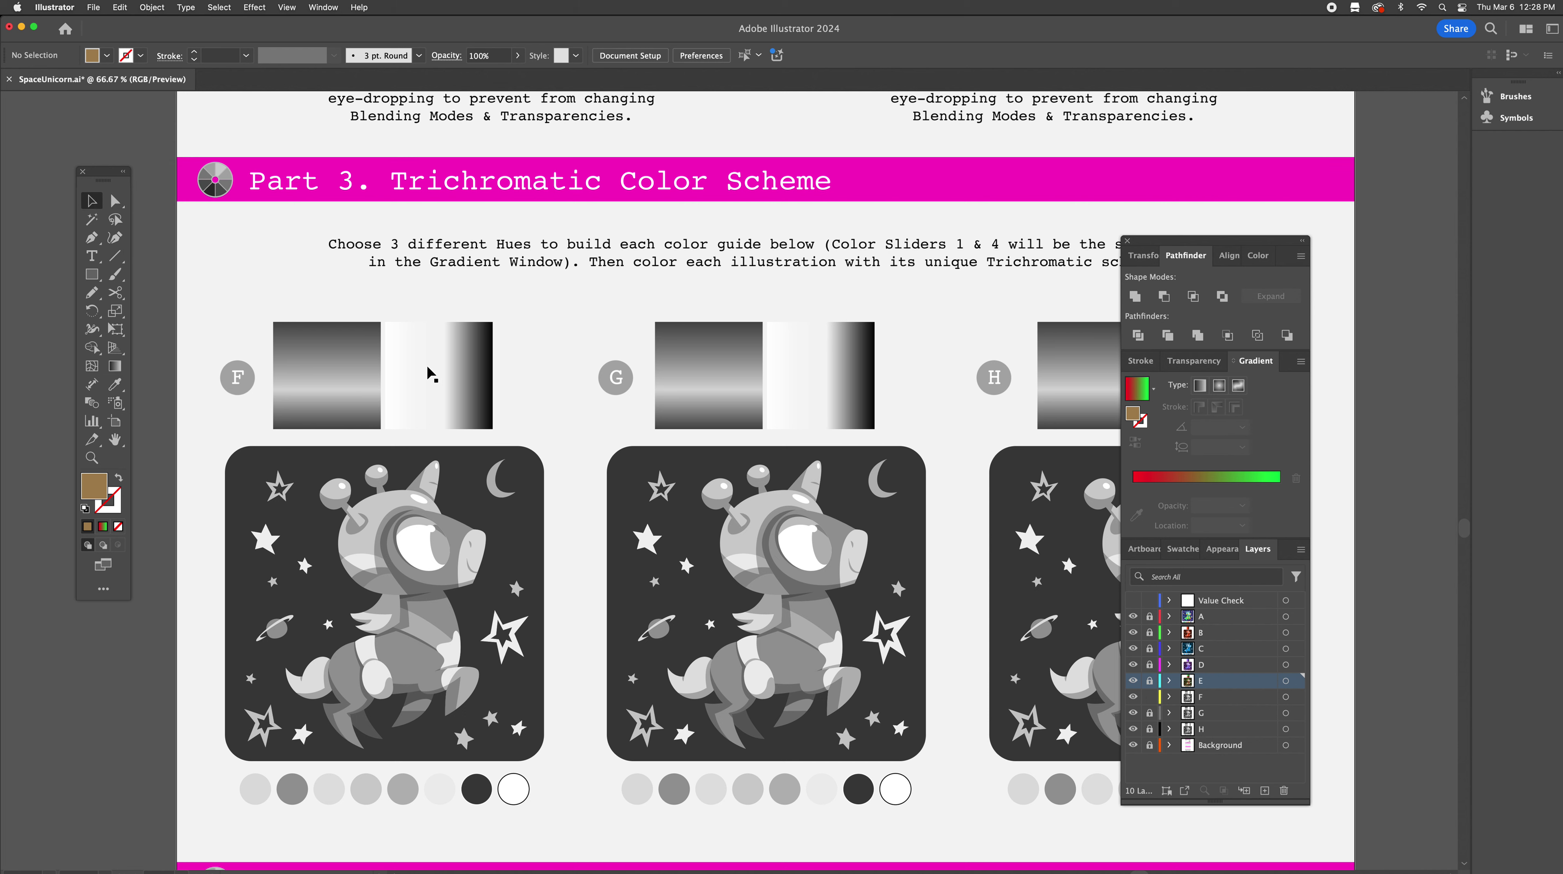
# Select section F's vertical gray gradient square, beside the white-to-black one
pyautogui.hscroll(2, 426, 364)
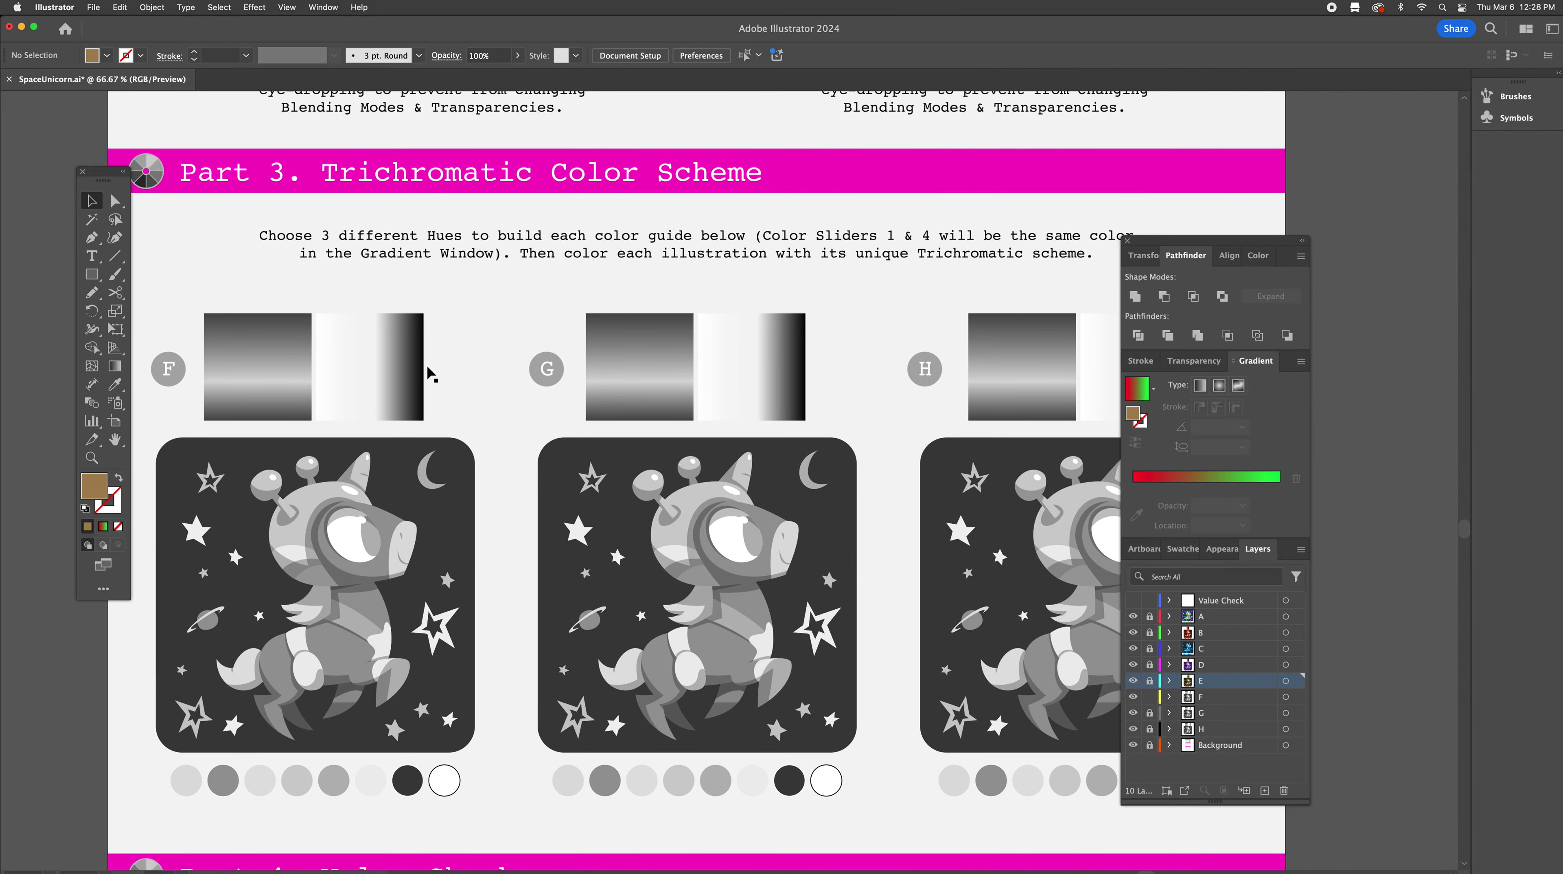
pyautogui.click(258, 370)
pyautogui.hscroll(-4, 257, 370)
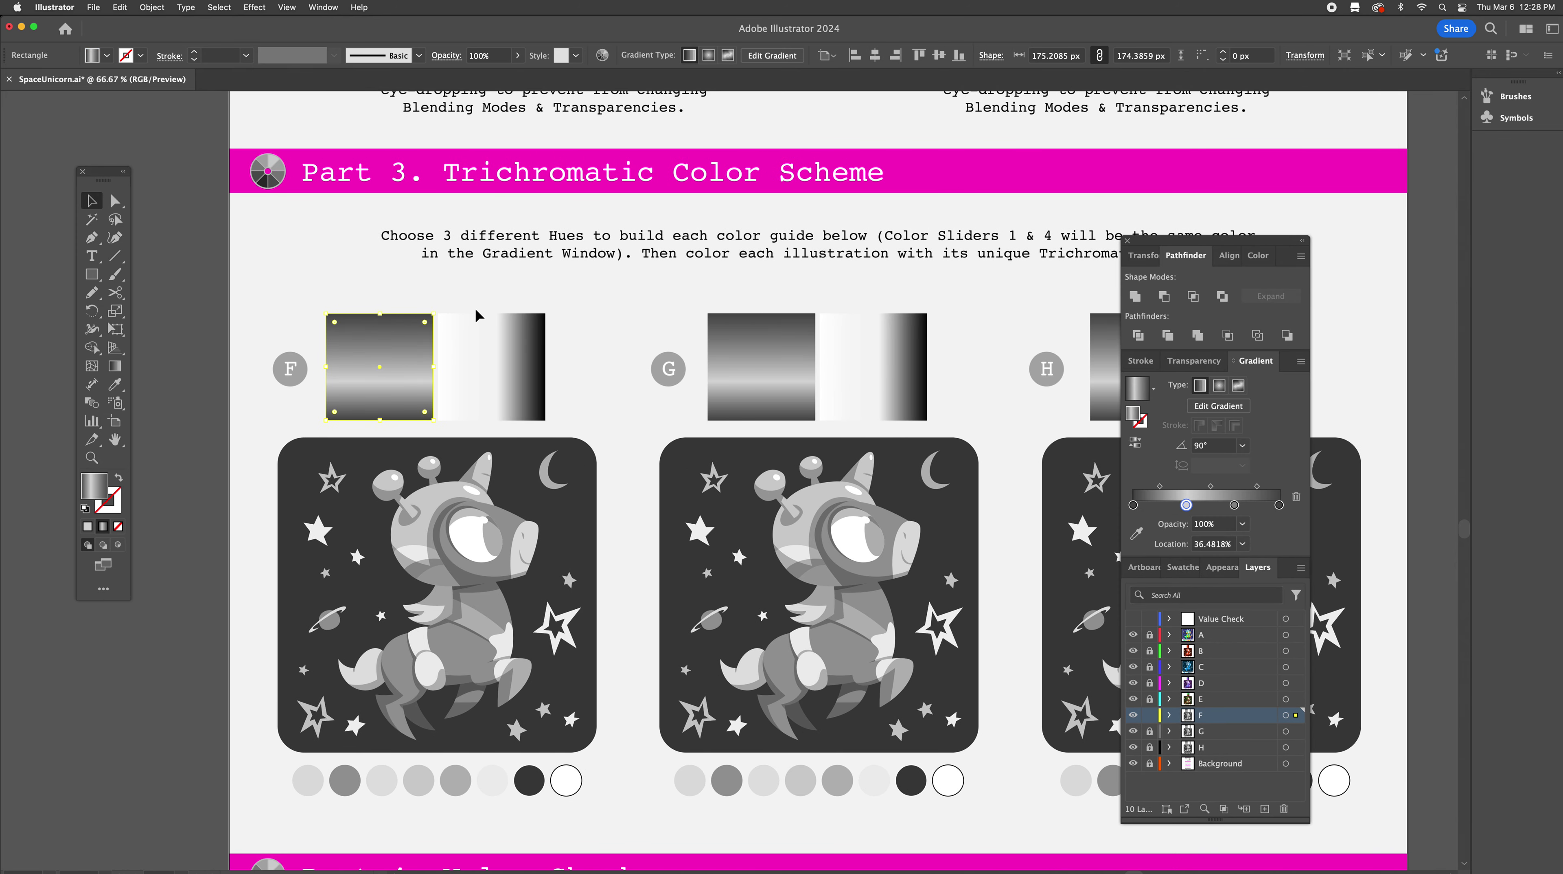
pyautogui.hscroll(5, 475, 308)
pyautogui.hscroll(1, 475, 308)
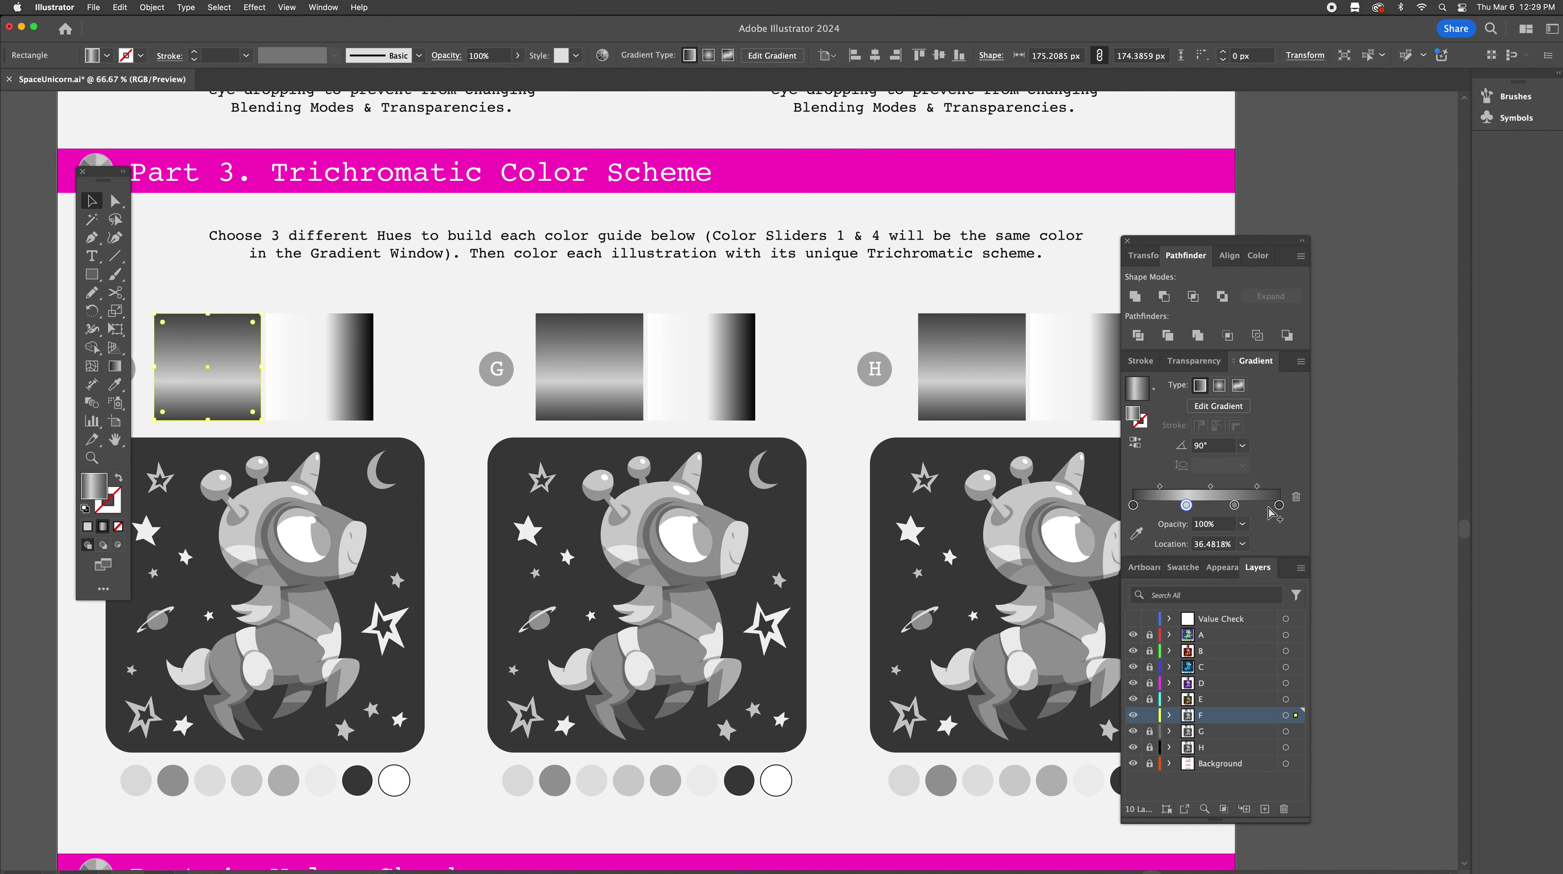
pyautogui.hscroll(-3, 621, 492)
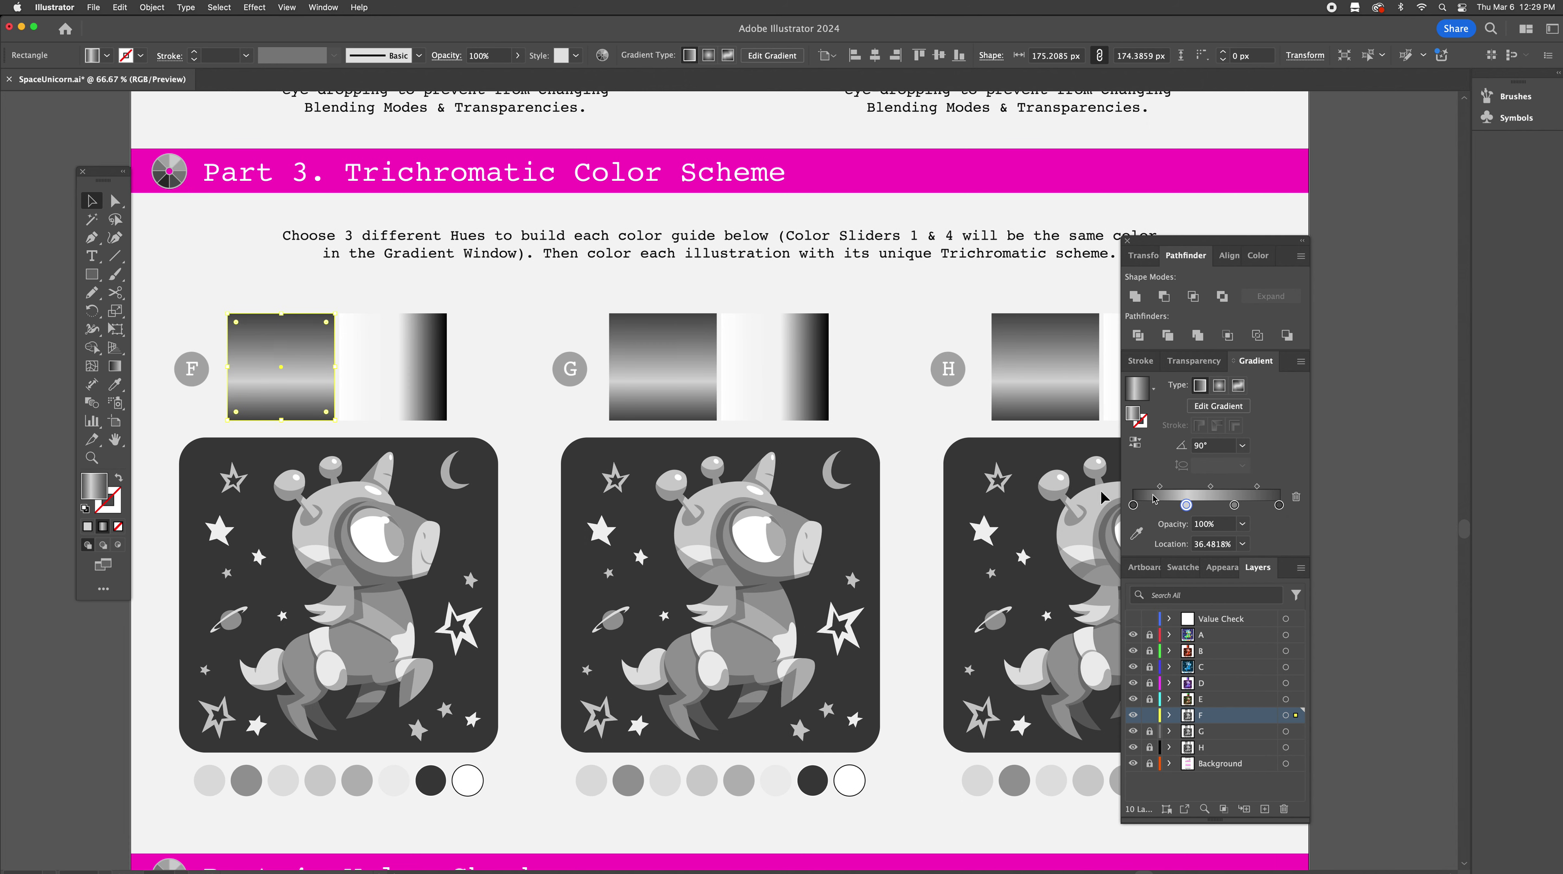
# Recolor the first gradient stop of section F's square bright yellow, with RGB values 255, 252, 3
pyautogui.click(1133, 504)
pyautogui.doubleClick(1134, 505)
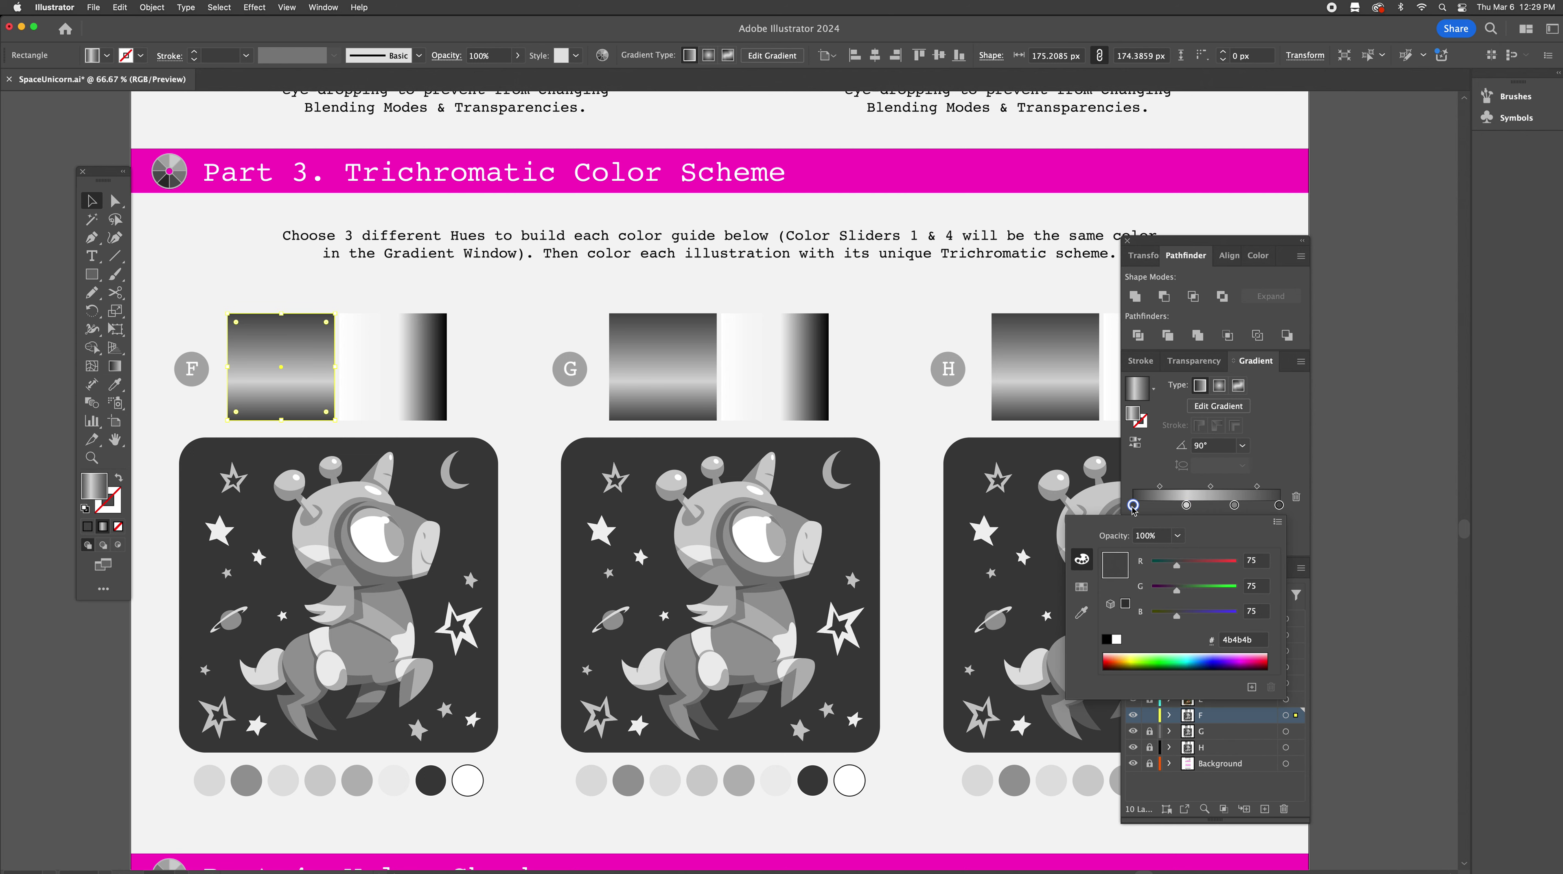
pyautogui.moveTo(1214, 572); pyautogui.dragTo(1251, 569)
pyautogui.click(1237, 588)
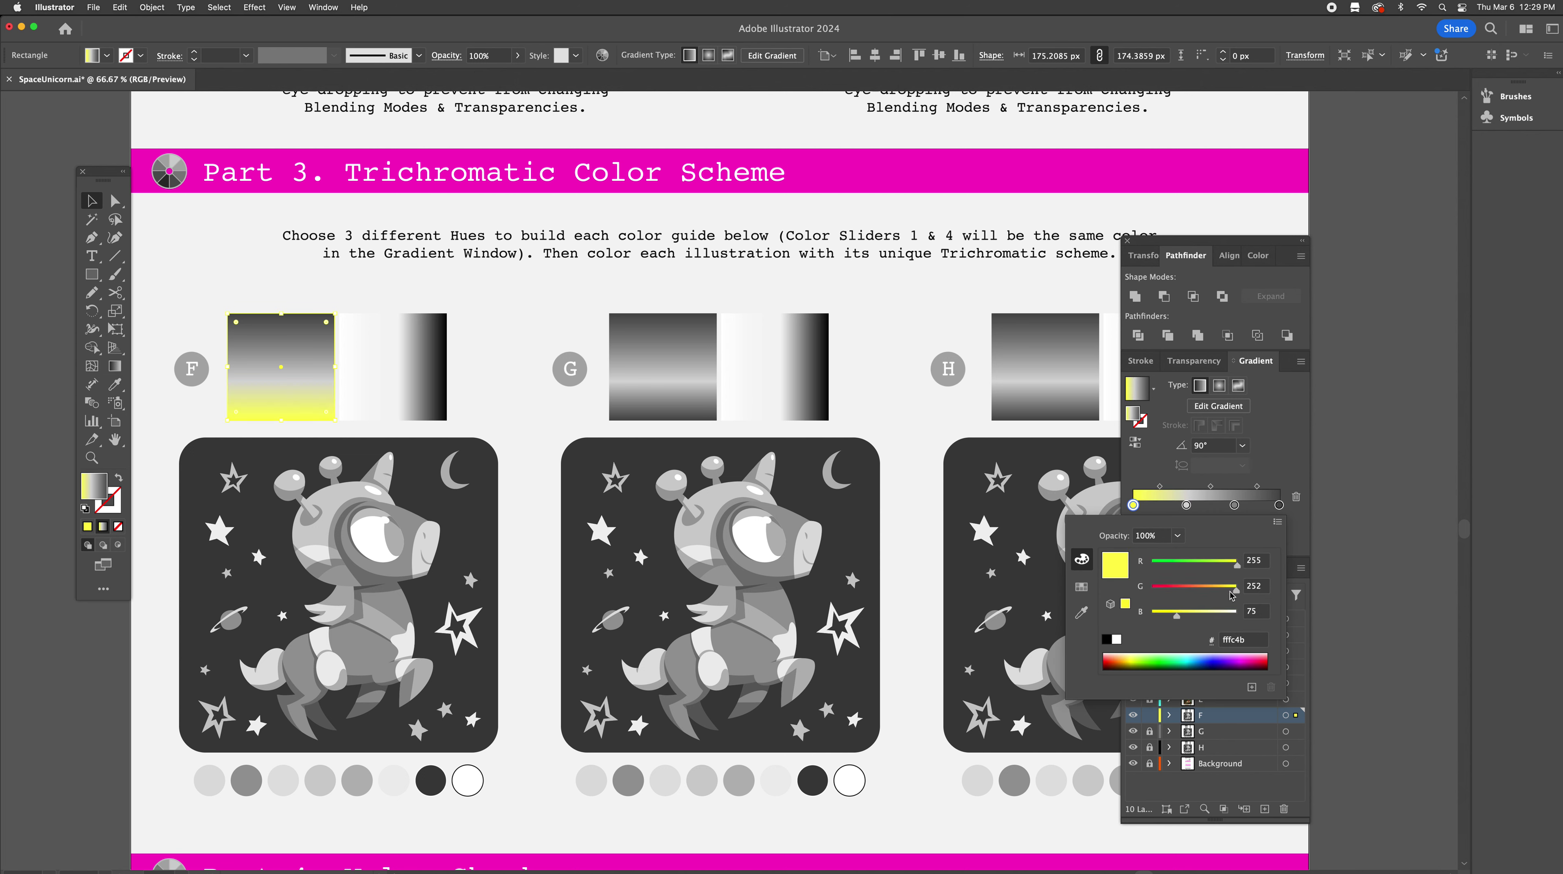
pyautogui.click(1155, 616)
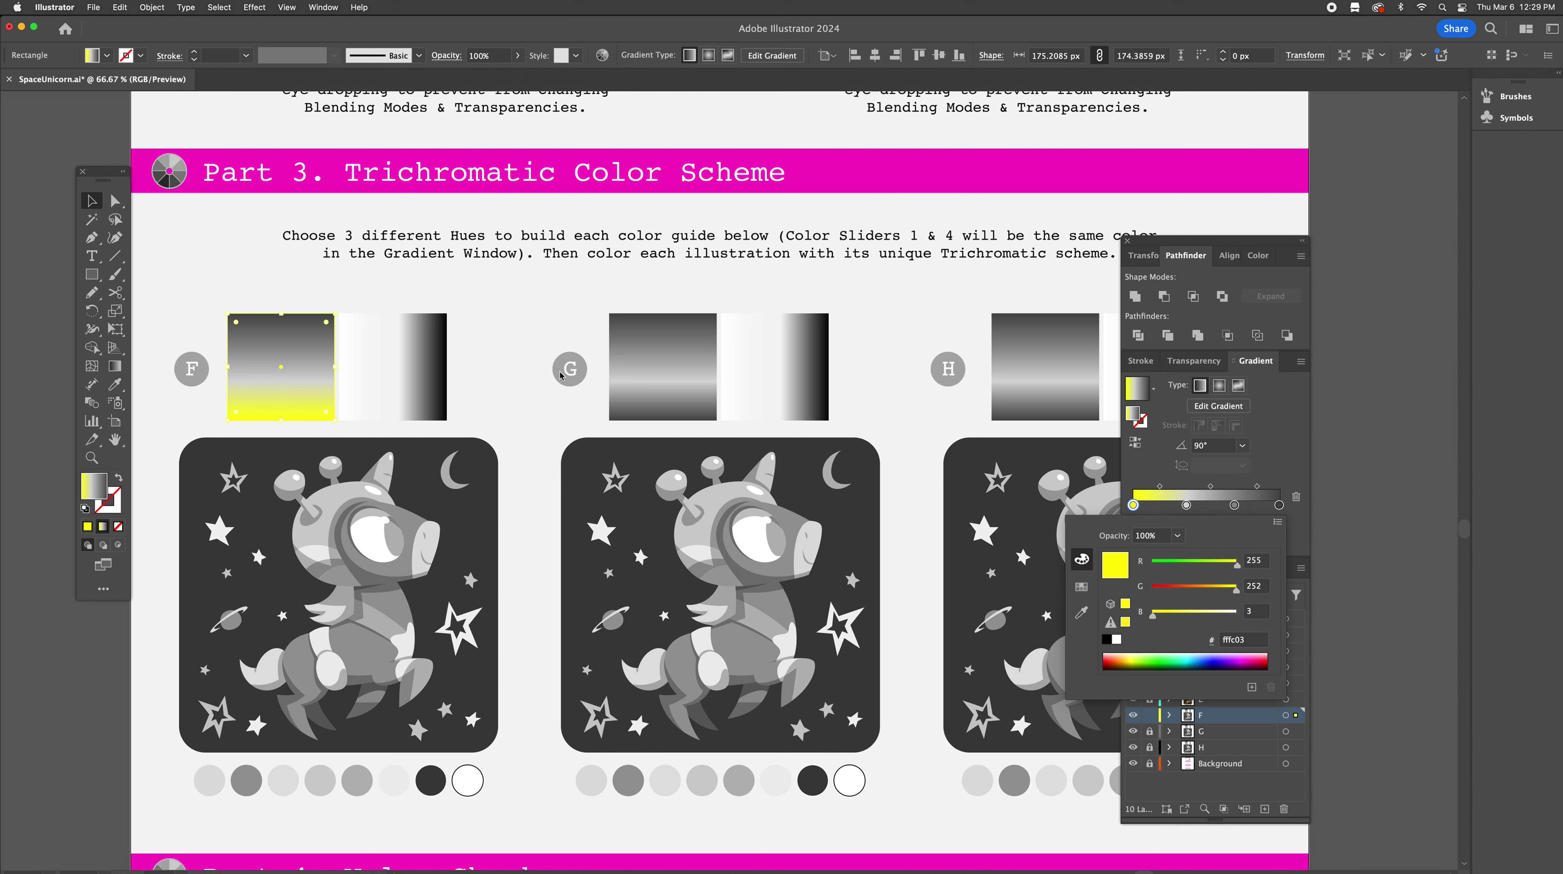
# Recolor the second gradient stop of section F's square turquoise, lowering red to 58 and keeping green and blue high
pyautogui.click(1186, 505)
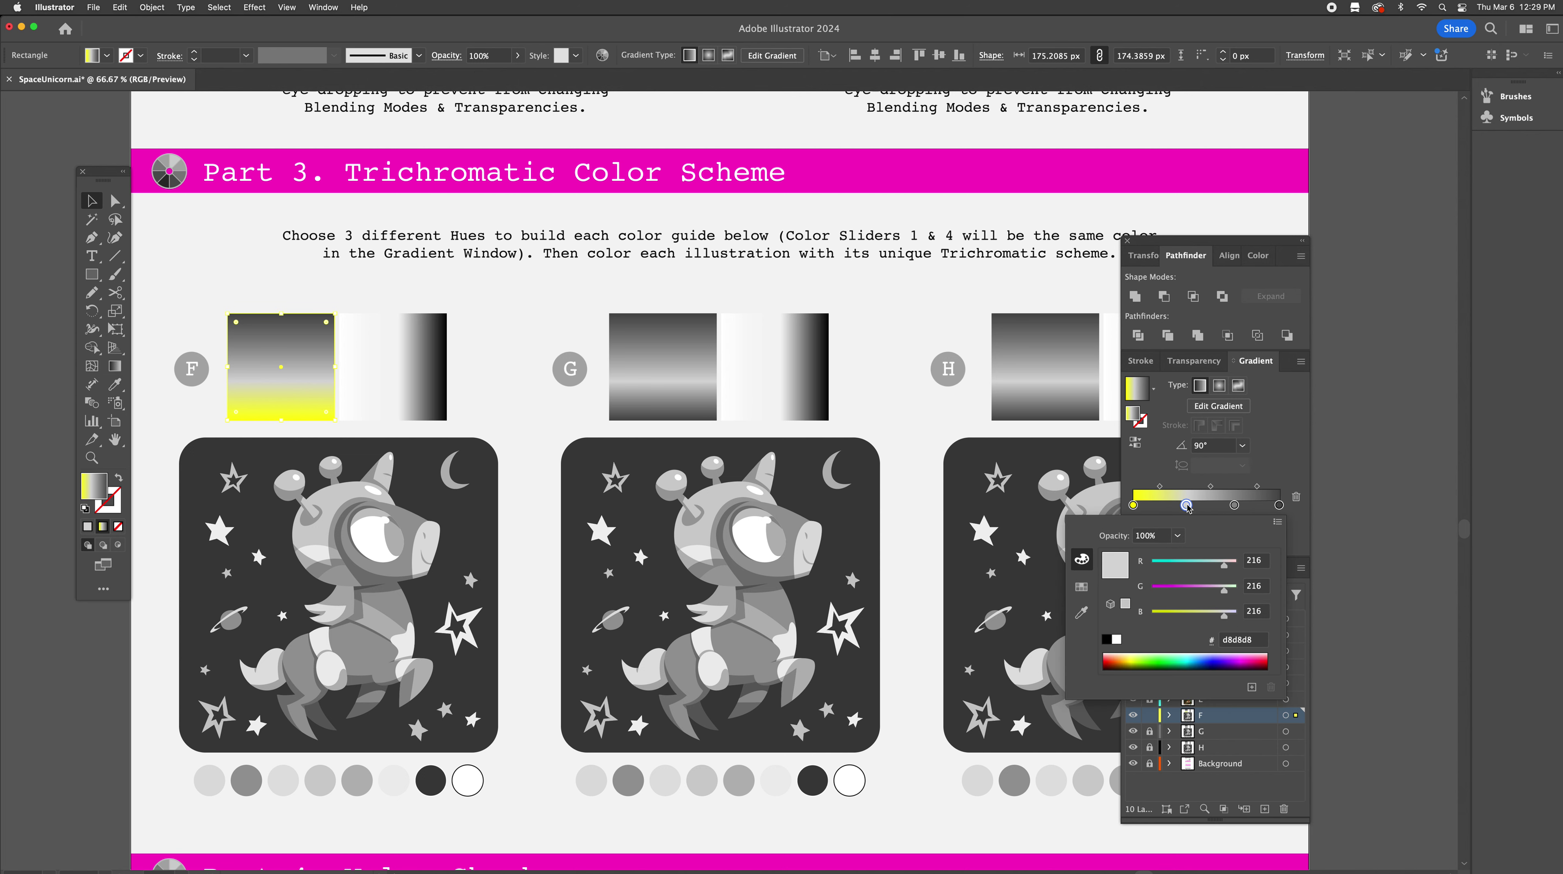
pyautogui.click(1172, 566)
pyautogui.click(1202, 591)
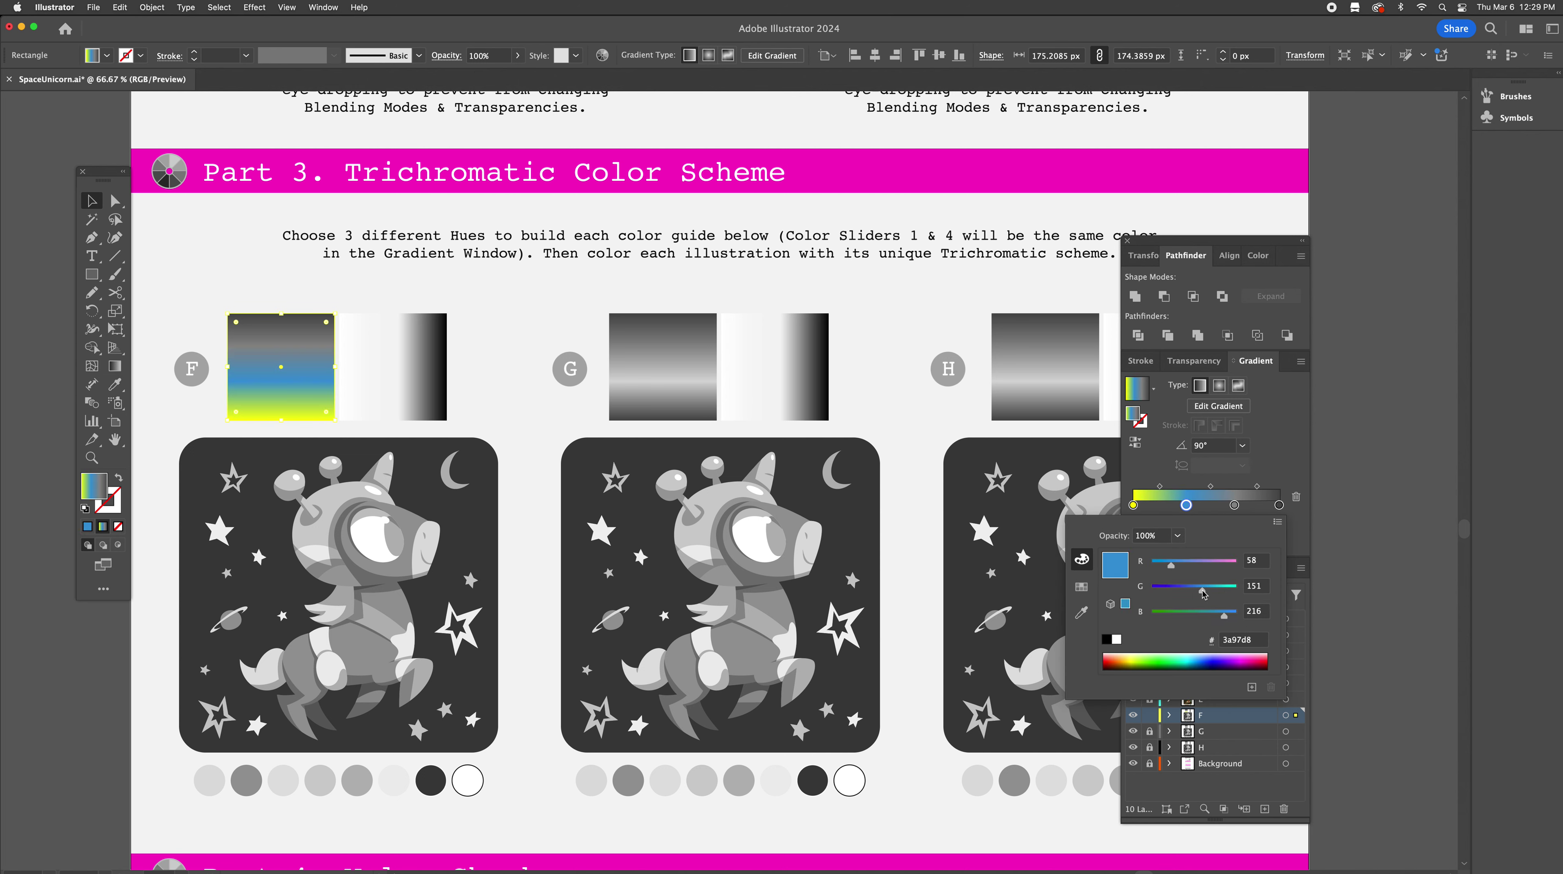
pyautogui.moveTo(1211, 590); pyautogui.dragTo(1224, 590)
pyautogui.click(1226, 617)
# Open the color settings of the third gradient stop on section F's square
pyautogui.click(1235, 506)
pyautogui.doubleClick(1235, 506)
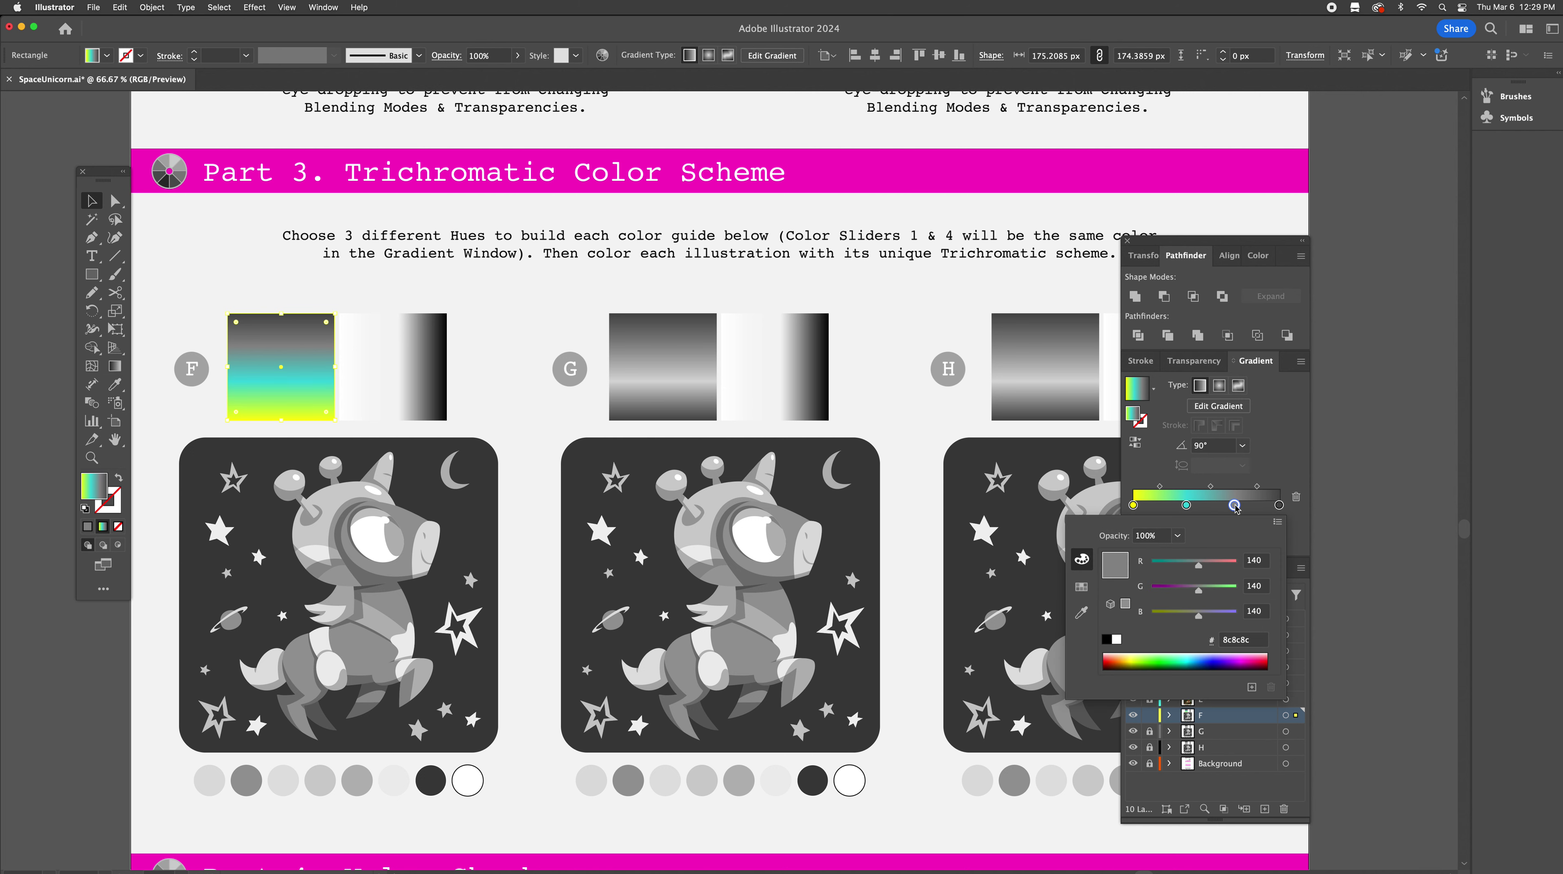
# Set guide F's third gradient stop to purple 8c008c and replace the dark last stop with a copy of the yellow first stop at 100%
pyautogui.moveTo(1158, 591); pyautogui.dragTo(1150, 591)
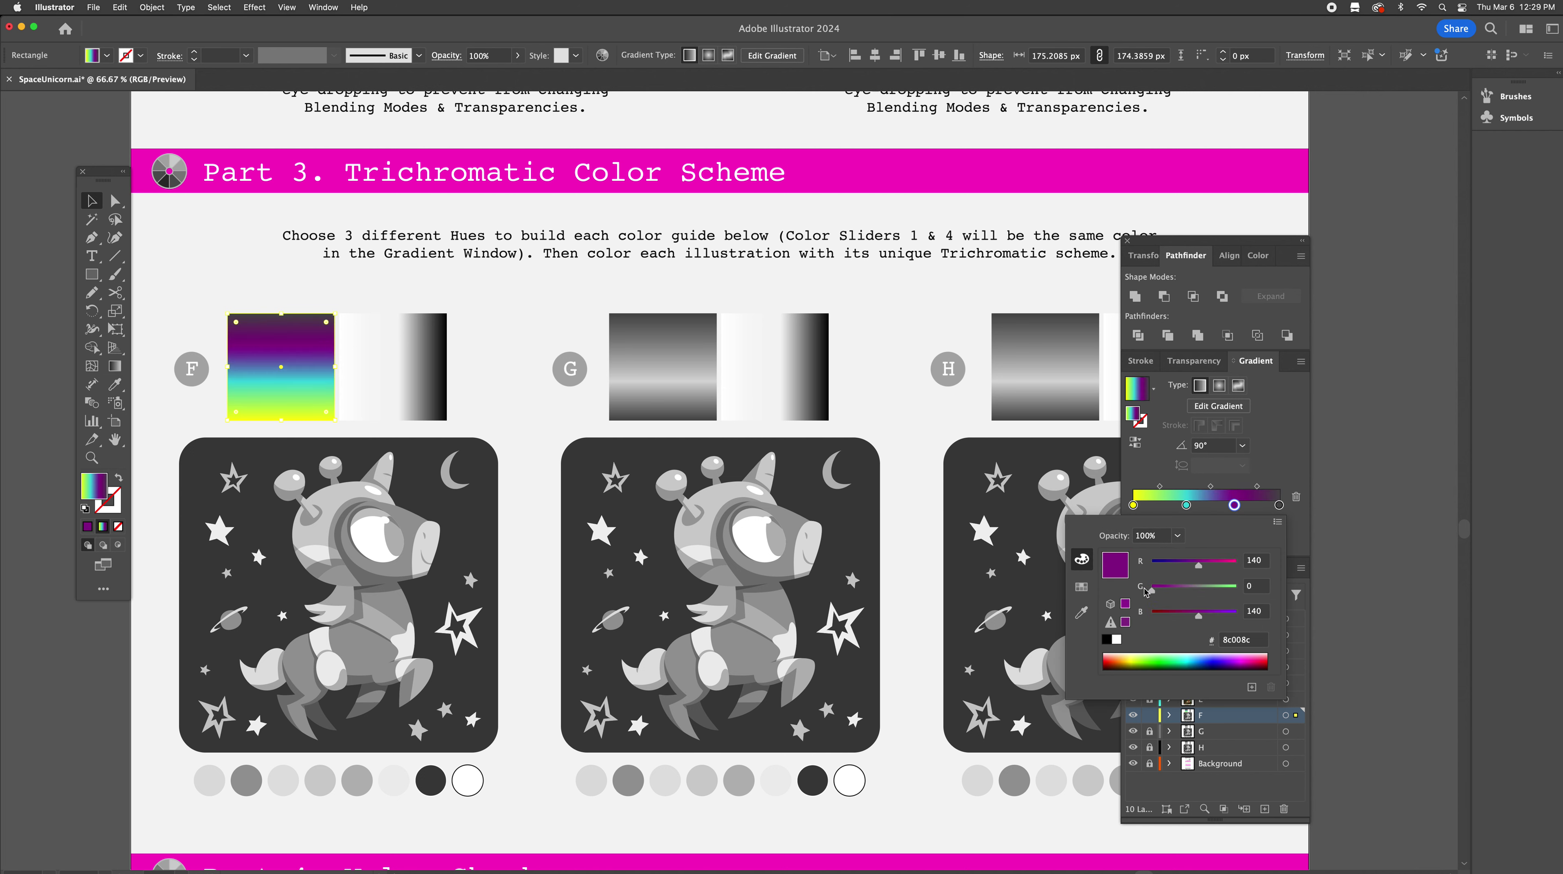
pyautogui.click(1132, 506)
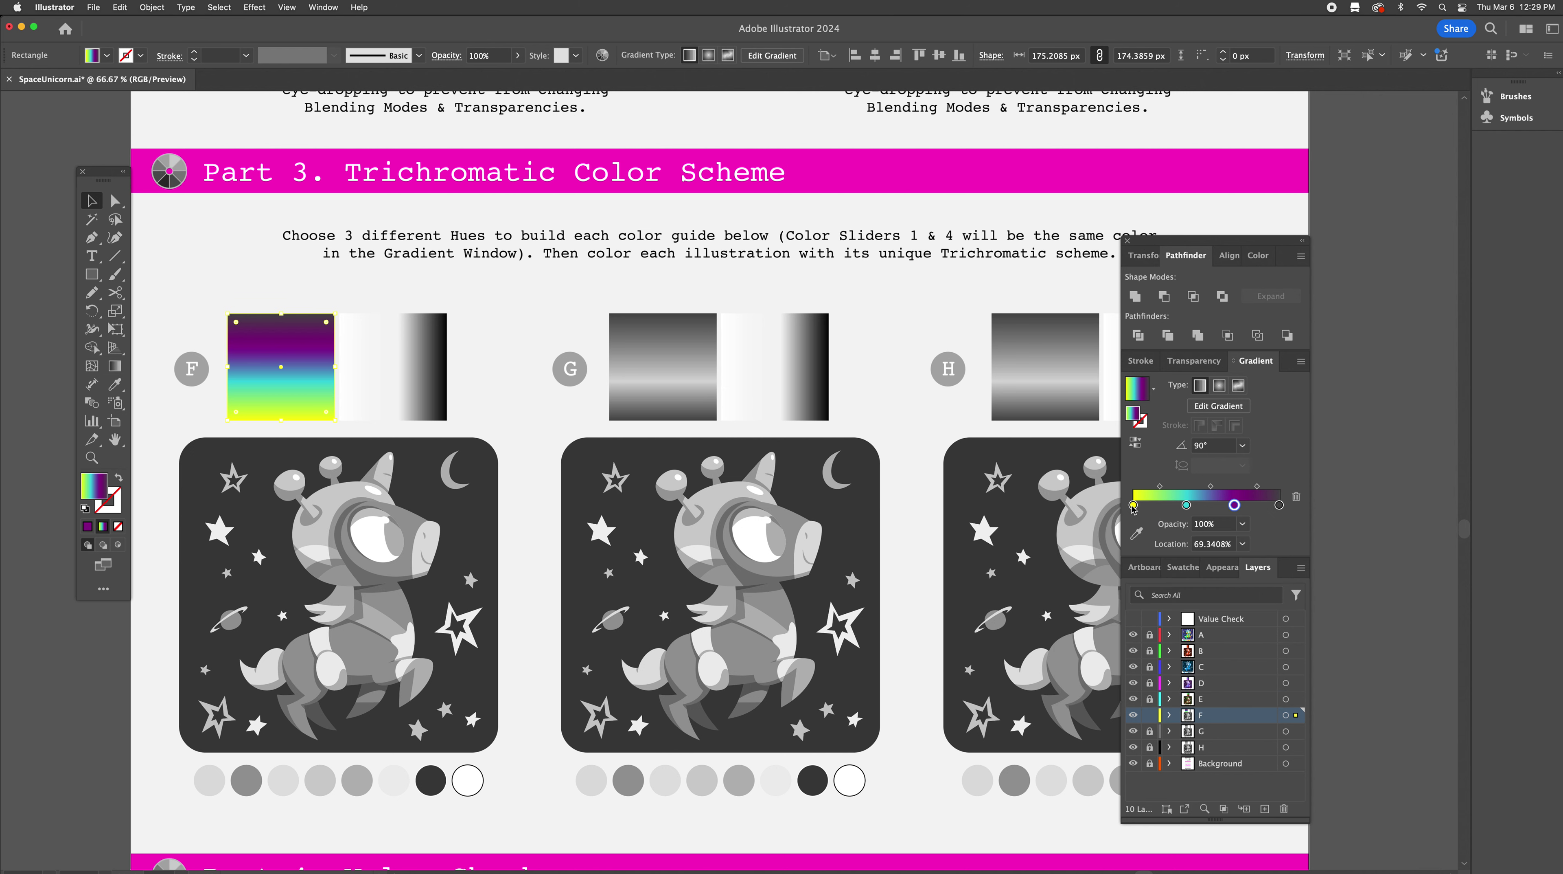
pyautogui.moveTo(1133, 506); pyautogui.dragTo(1261, 506)
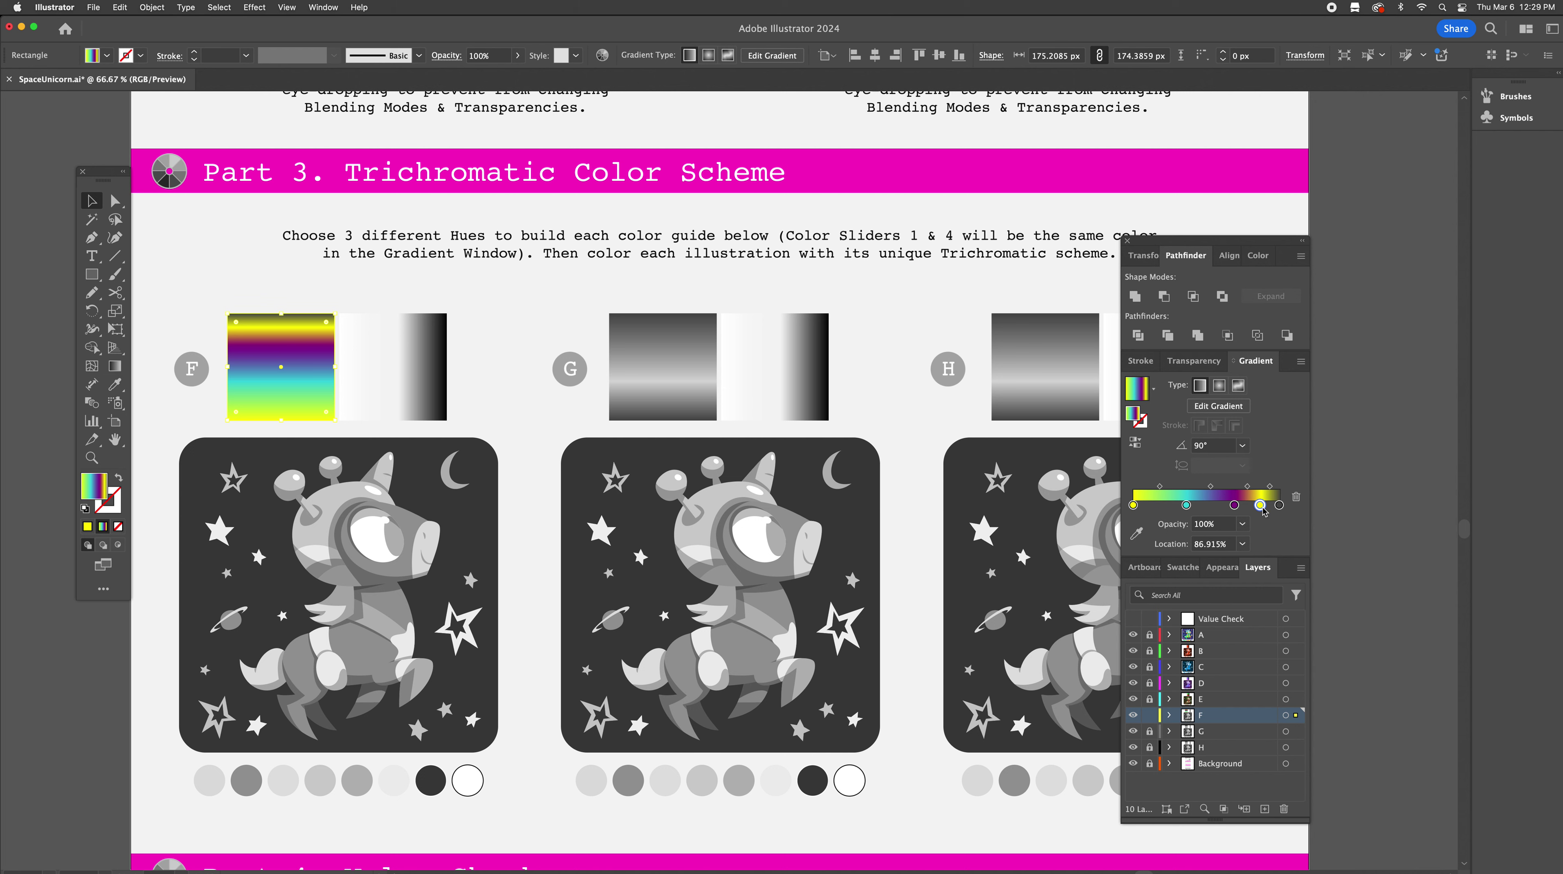
pyautogui.moveTo(1280, 505)
pyautogui.mouseDown()
pyautogui.moveTo(1280, 531)
pyautogui.moveTo(1279, 505)
pyautogui.mouseUp()
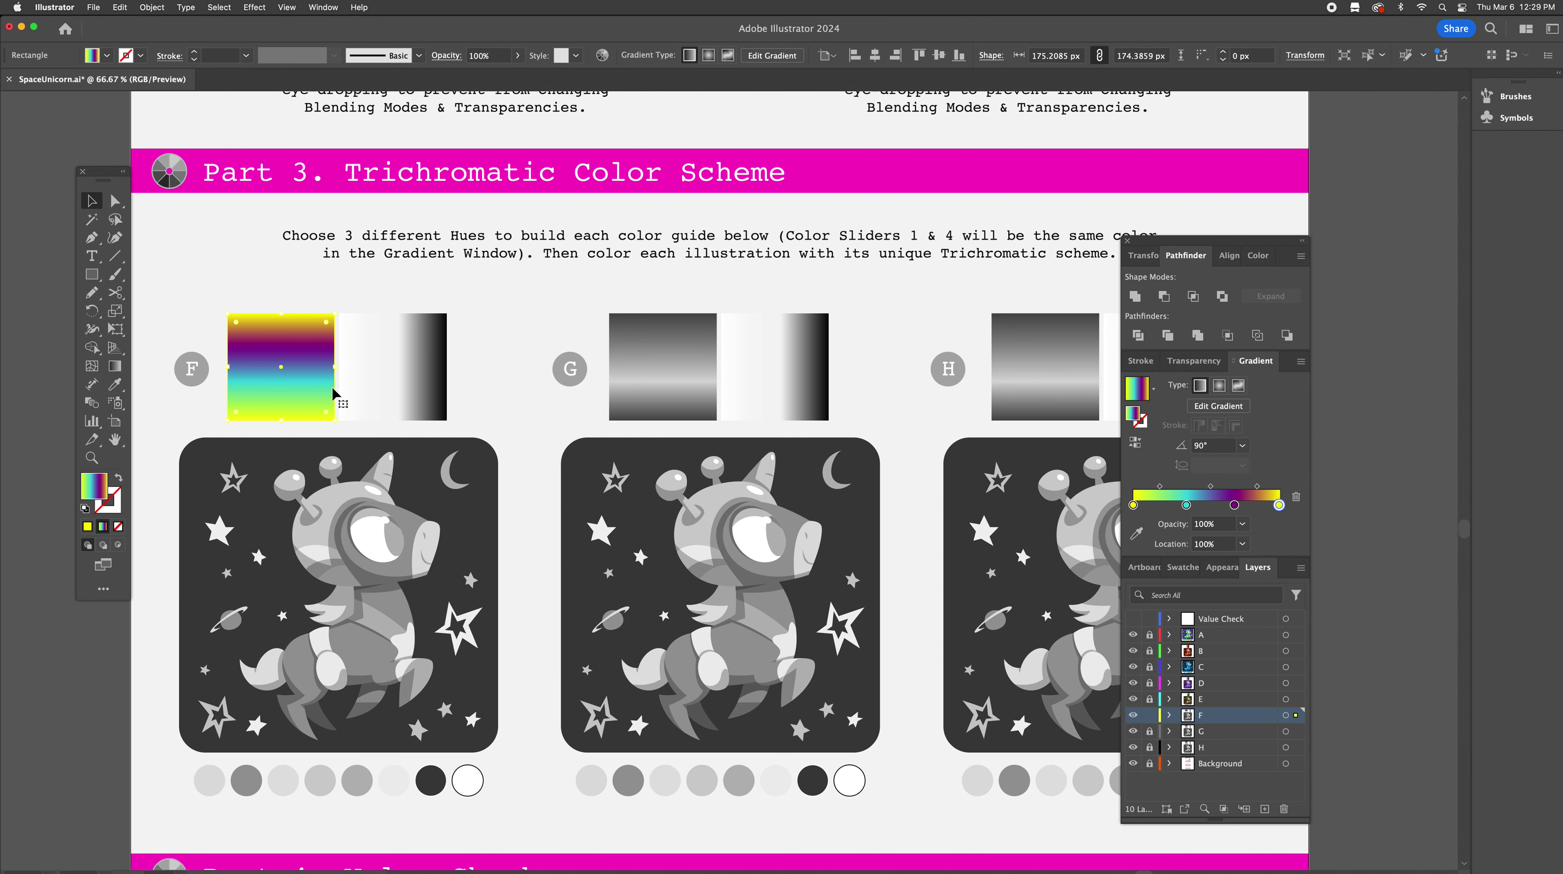
# Center the white-to-black gradient rectangle horizontally over guide F's color gradient and rasterize the two together
pyautogui.hscroll(-5, 336, 393)
pyautogui.press('v')
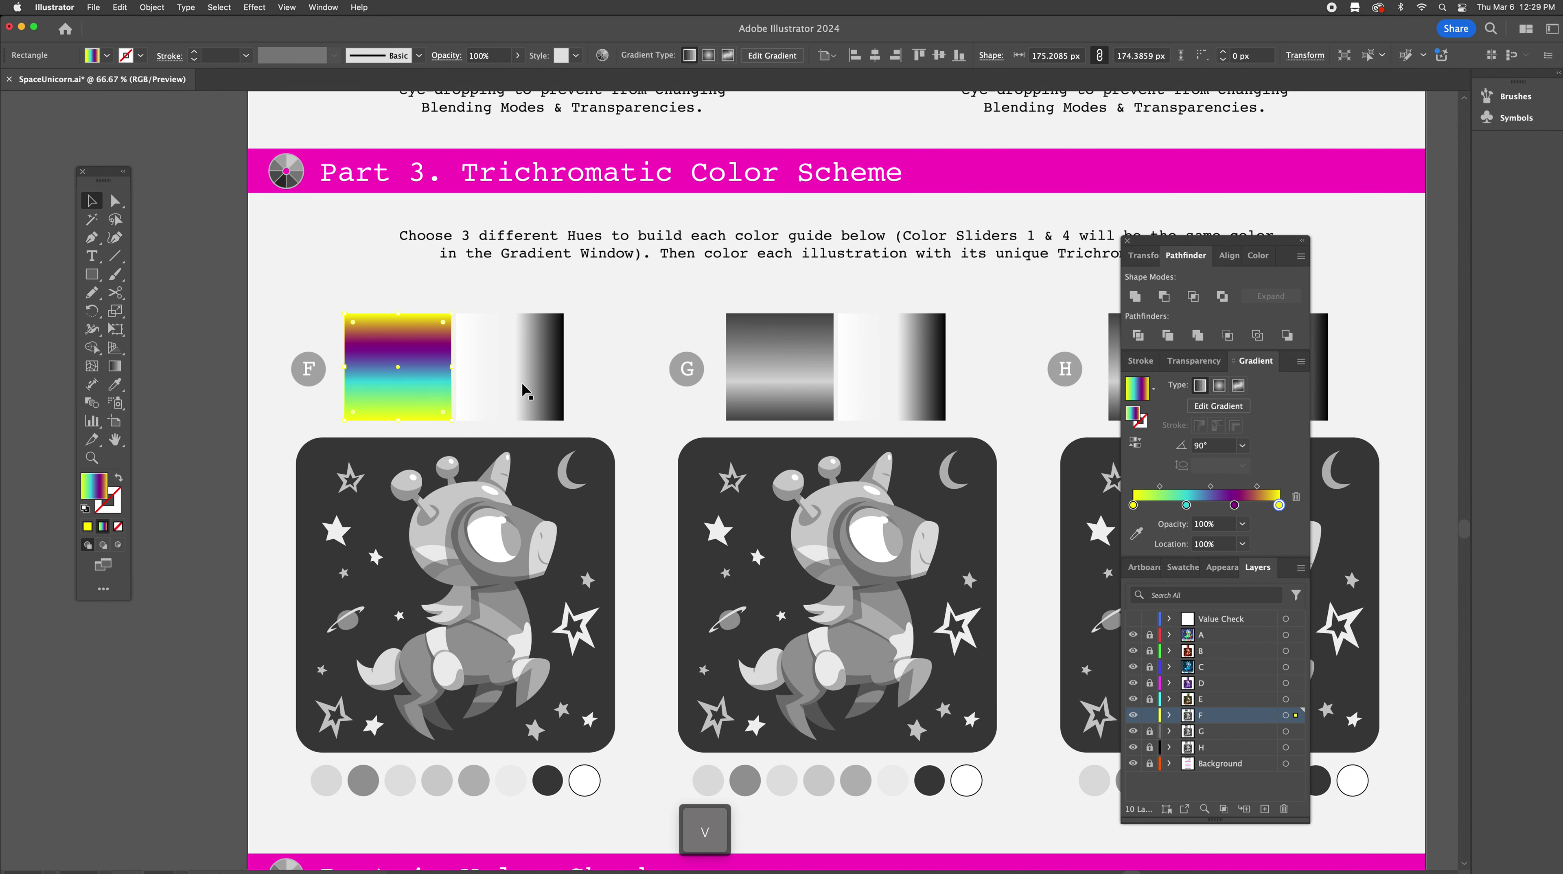
pyautogui.keyDown('shift'); pyautogui.click(517, 378); pyautogui.keyUp('shift')
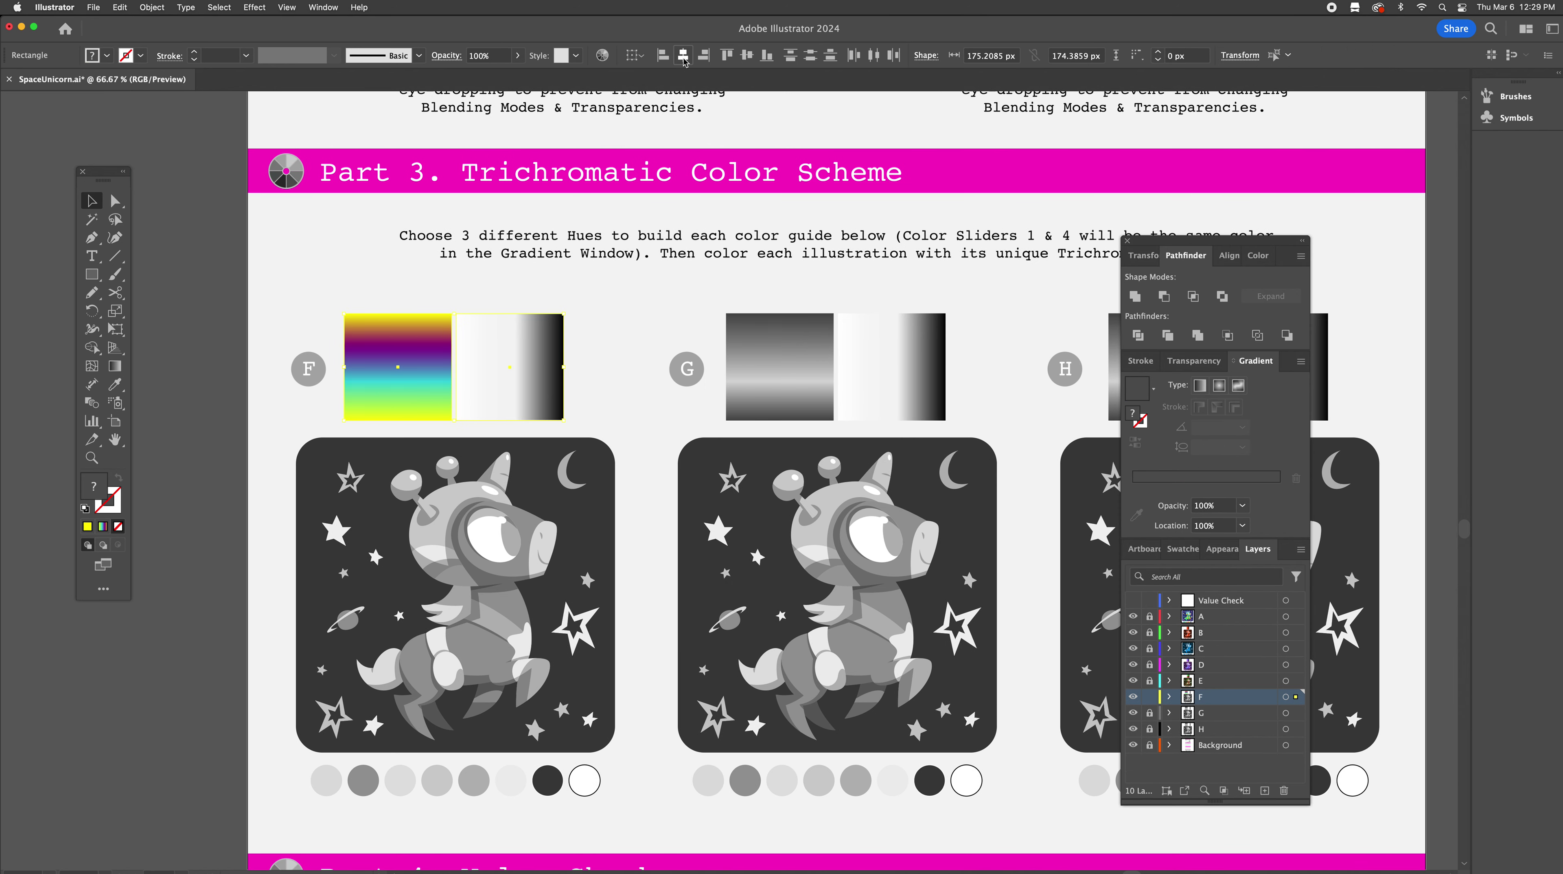
pyautogui.click(684, 56)
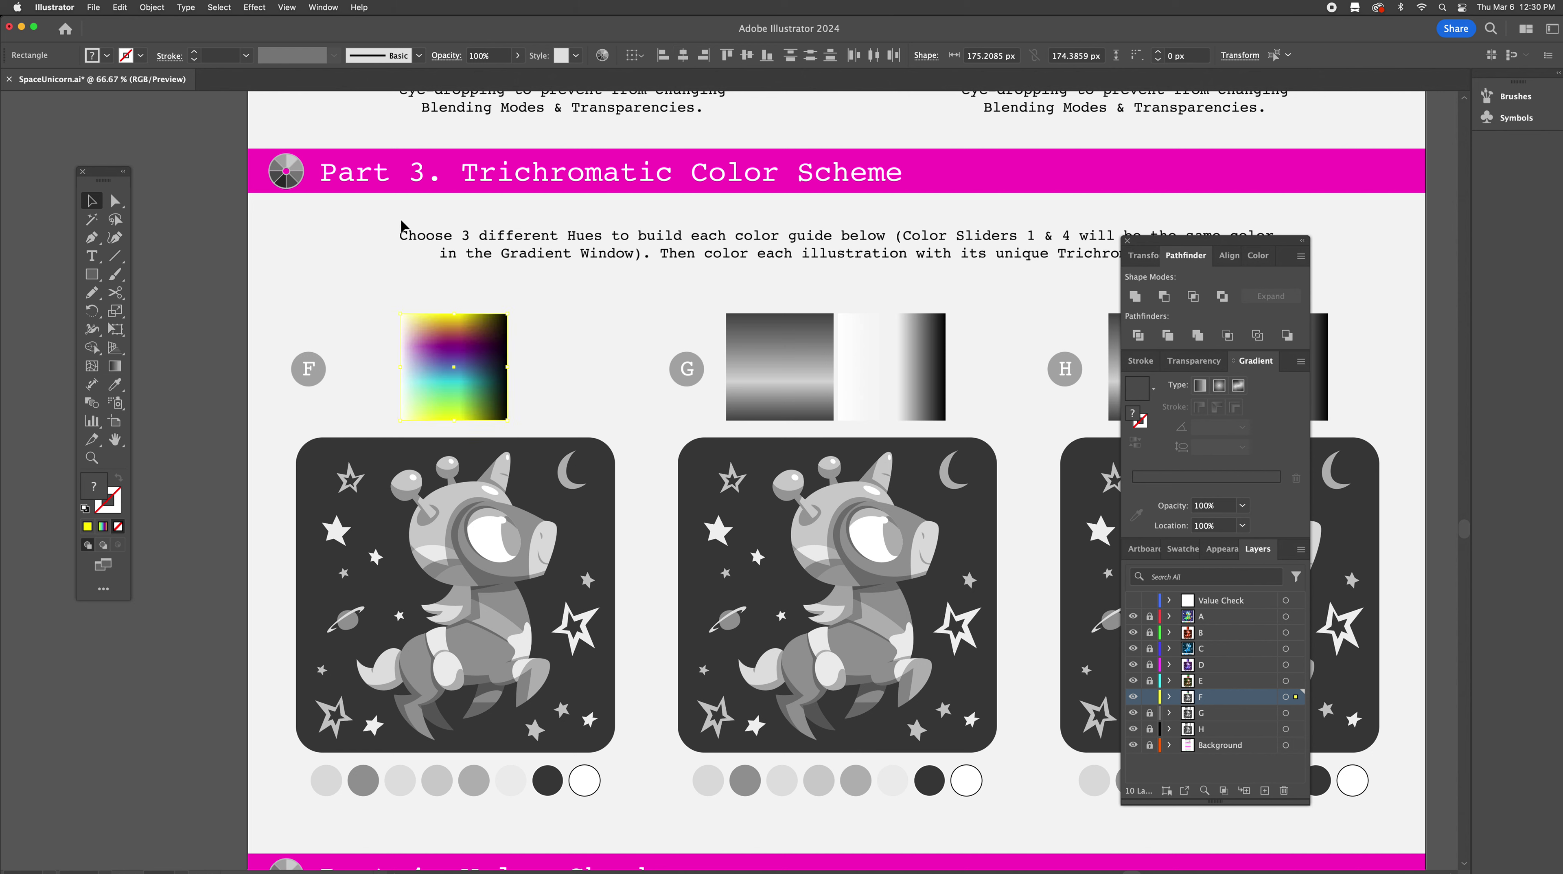
pyautogui.click(157, 8)
pyautogui.click(181, 215)
pyautogui.press('Return')
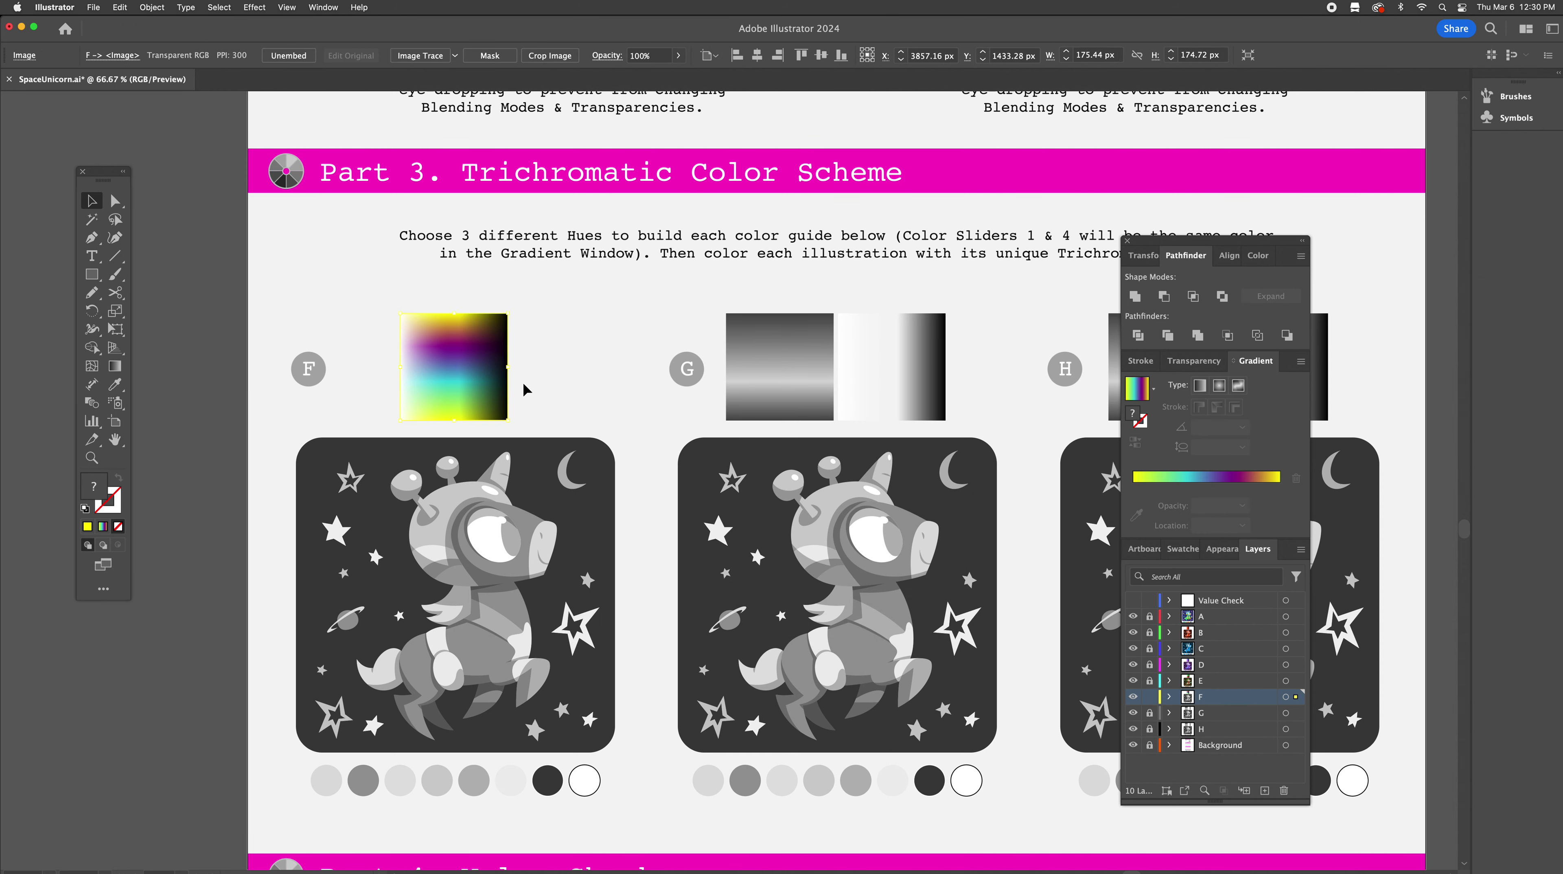
# Select all matching dark grey areas of illustration F with the Magic Wand and recolor them dark navy sampled from its color guide
pyautogui.scroll(-2, 523, 386)
pyautogui.hscroll(-2, 523, 386)
pyautogui.scroll(1, 524, 384)
pyautogui.hscroll(-2, 523, 384)
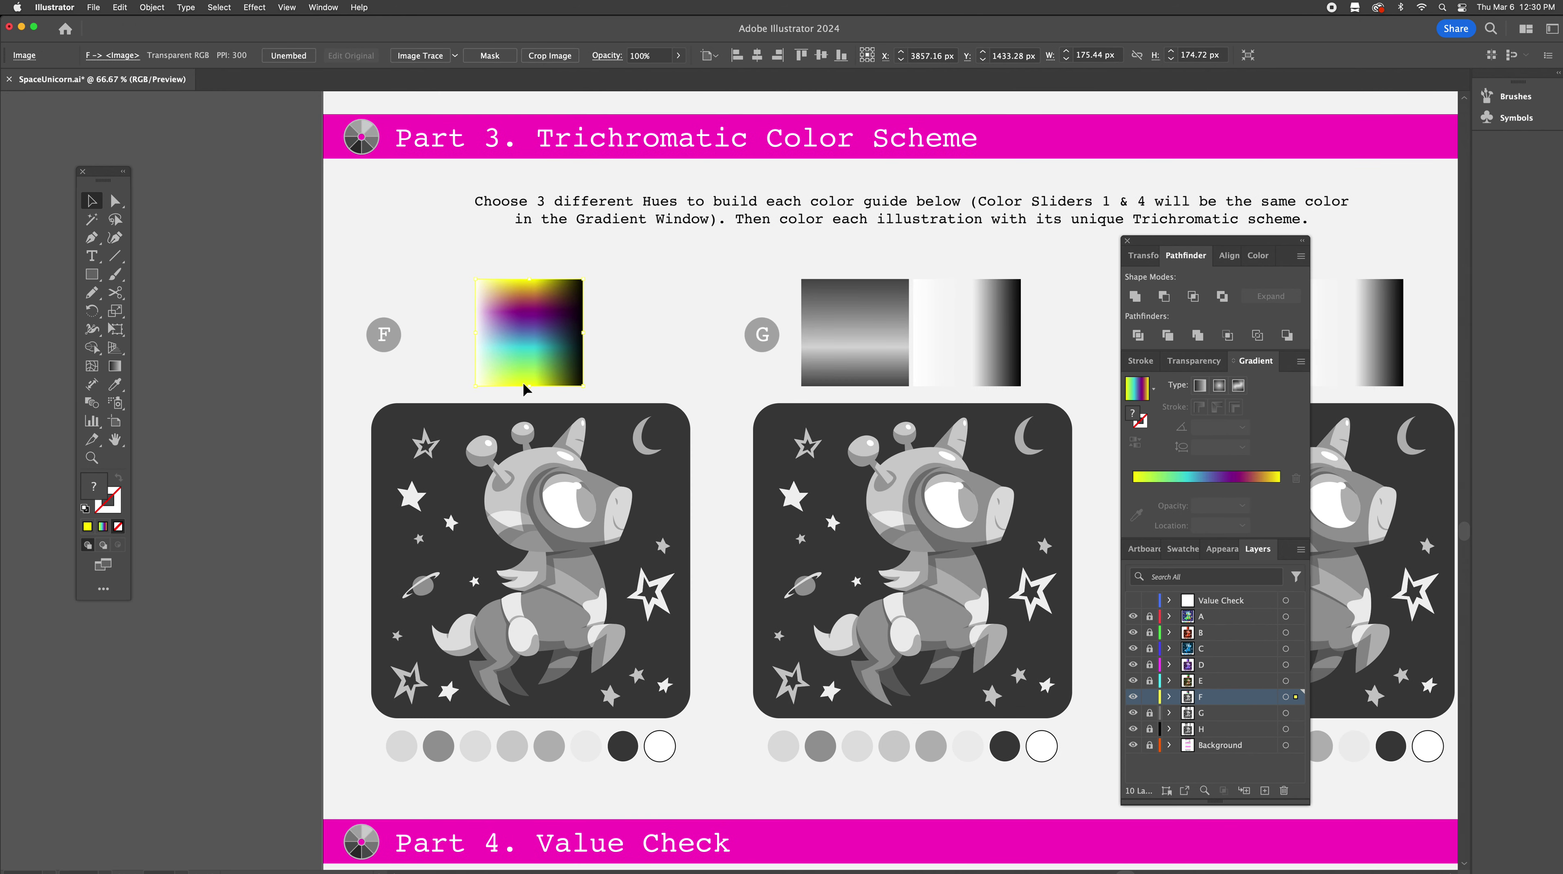
pyautogui.click(626, 356)
pyautogui.press('y')
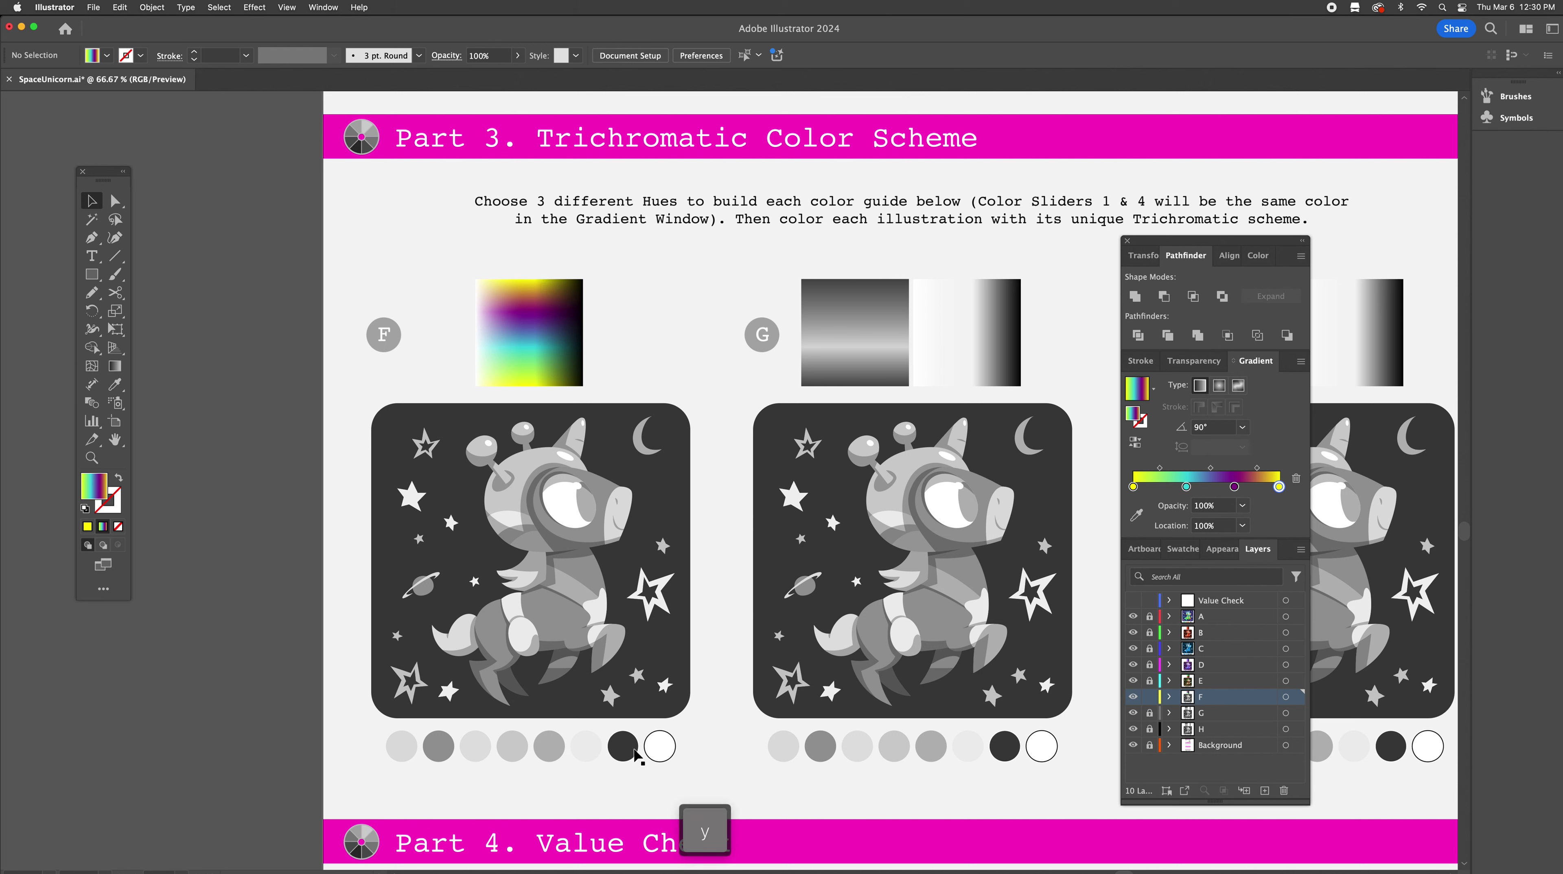
pyautogui.click(623, 745)
pyautogui.press('i')
pyautogui.keyDown('shift'); pyautogui.click(574, 329); pyautogui.keyUp('shift')
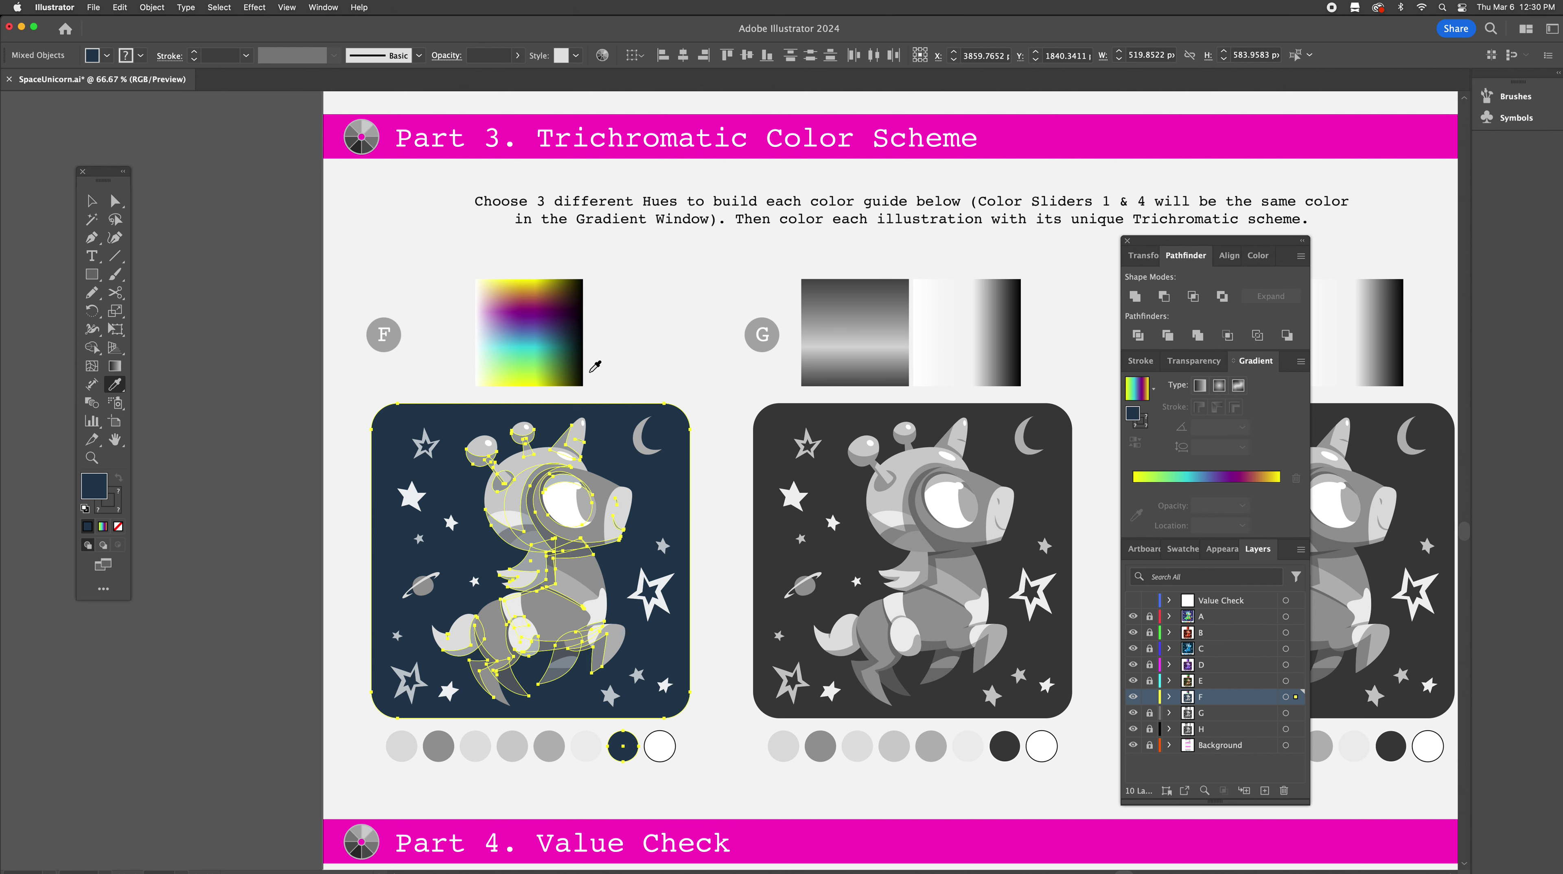
# Try other dark samples from guide F on the background color areas, undoing the green one and applying a dark teal
pyautogui.click(574, 337)
pyautogui.press('super+z')
pyautogui.click(569, 349)
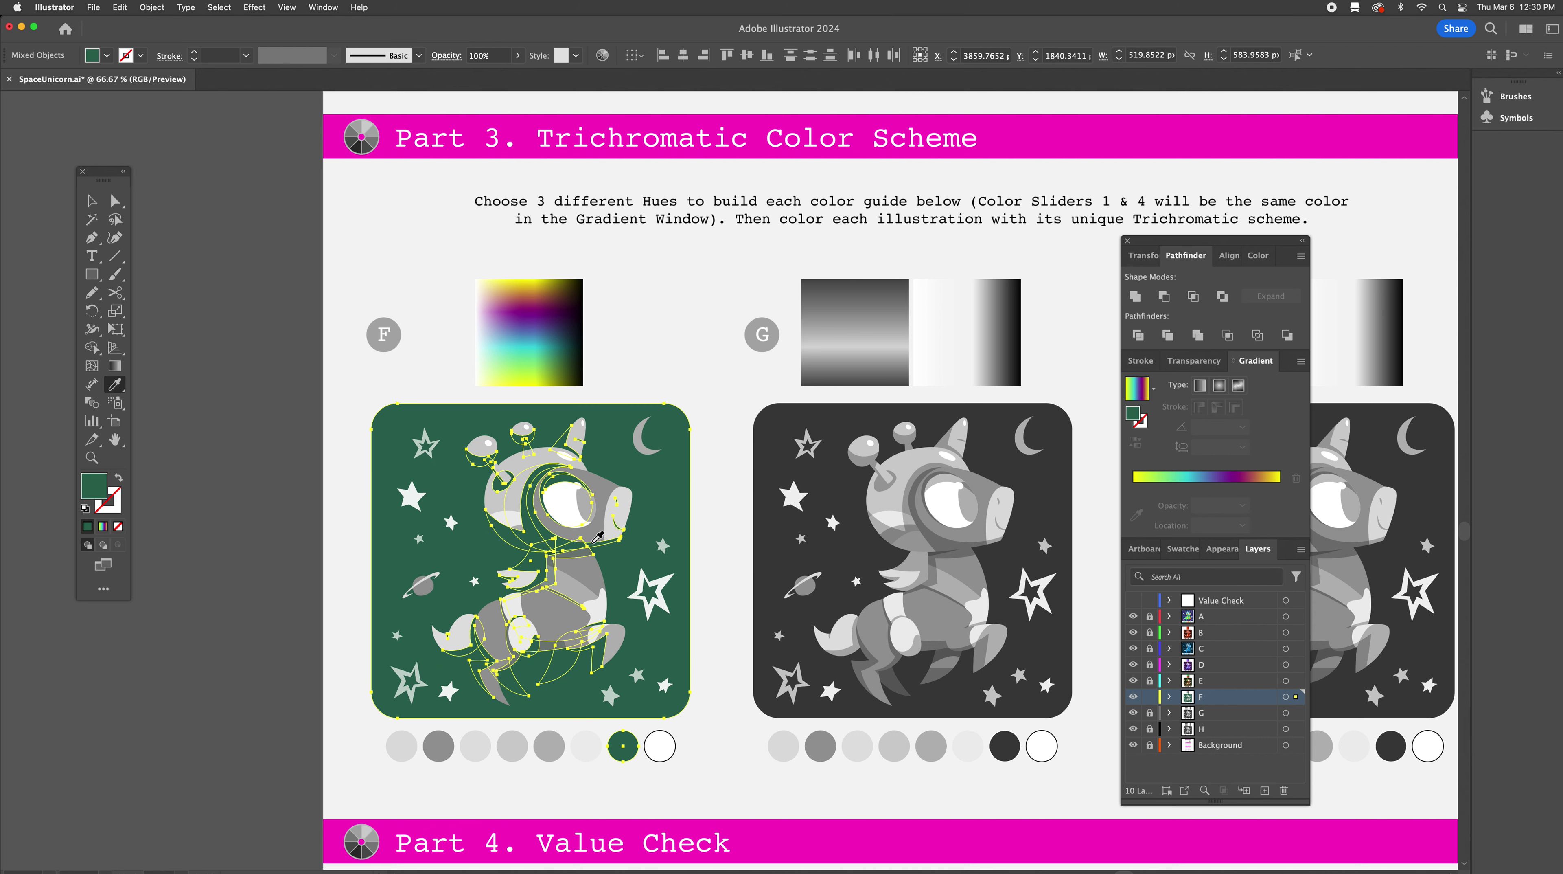
pyautogui.press('super+z')
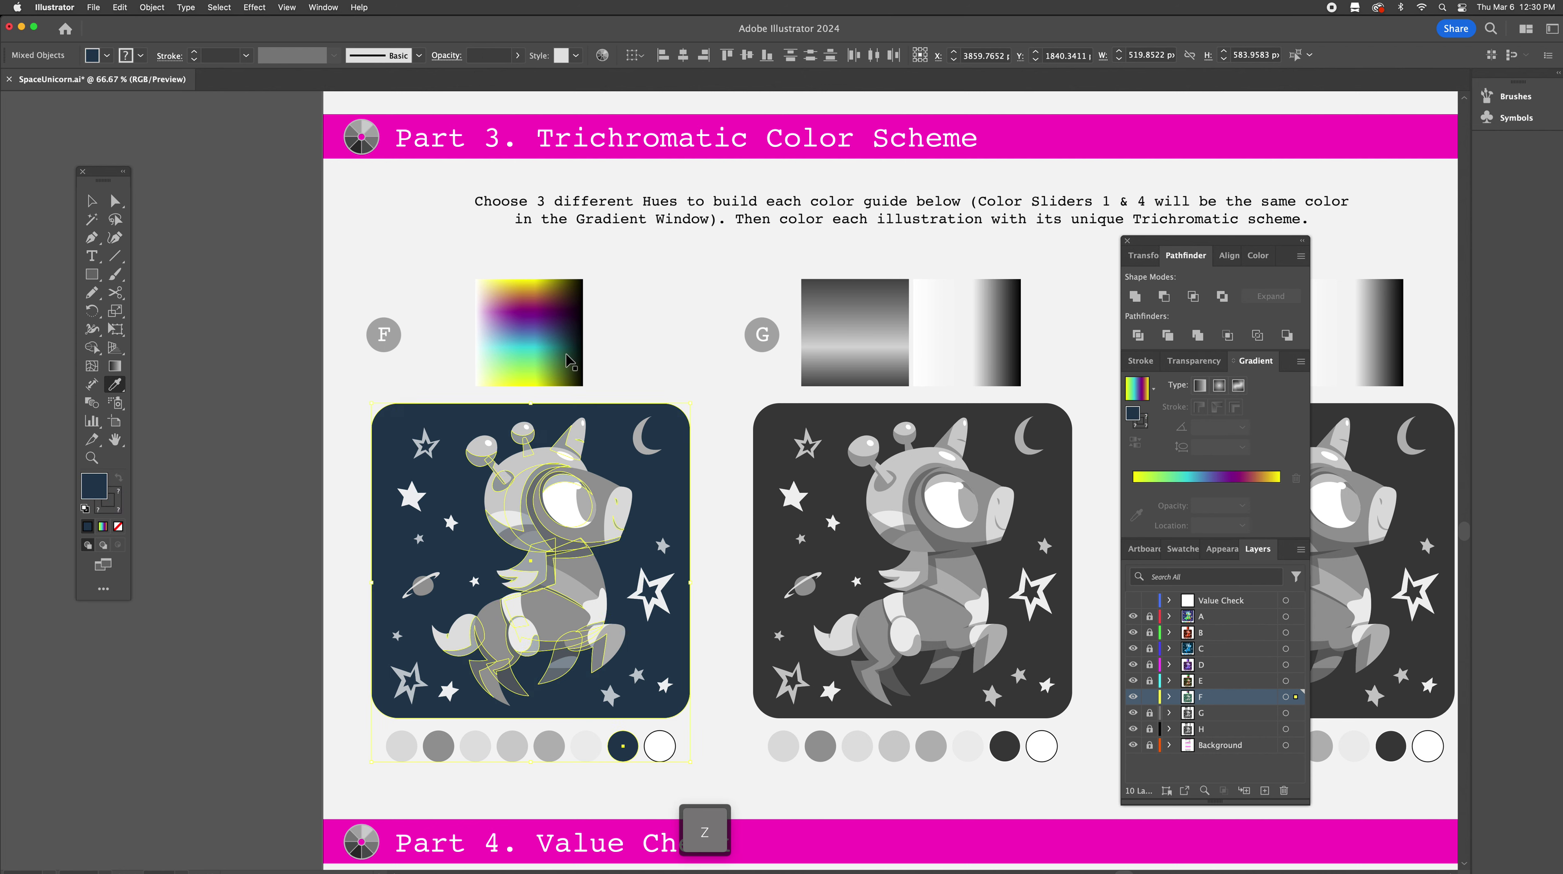
pyautogui.click(564, 351)
pyautogui.click(577, 351)
pyautogui.click(579, 350)
pyautogui.keyDown('shift'); pyautogui.click(574, 347); pyautogui.keyUp('shift')
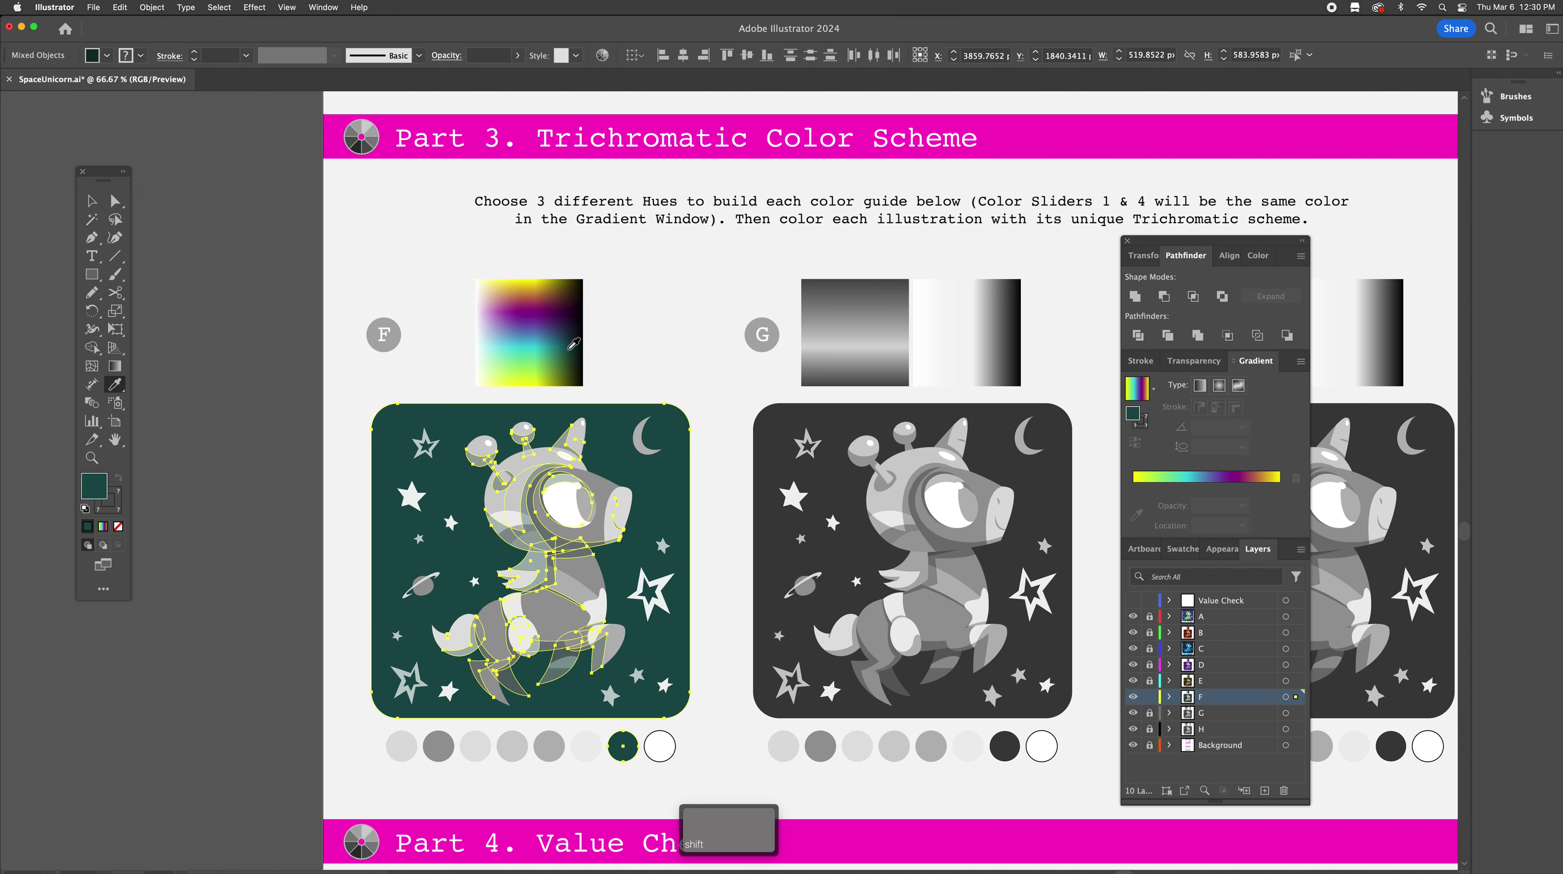
# Select the medium grey body, face and planet areas of illustration F and recolor them magenta sampled from its color guide
pyautogui.press('y')
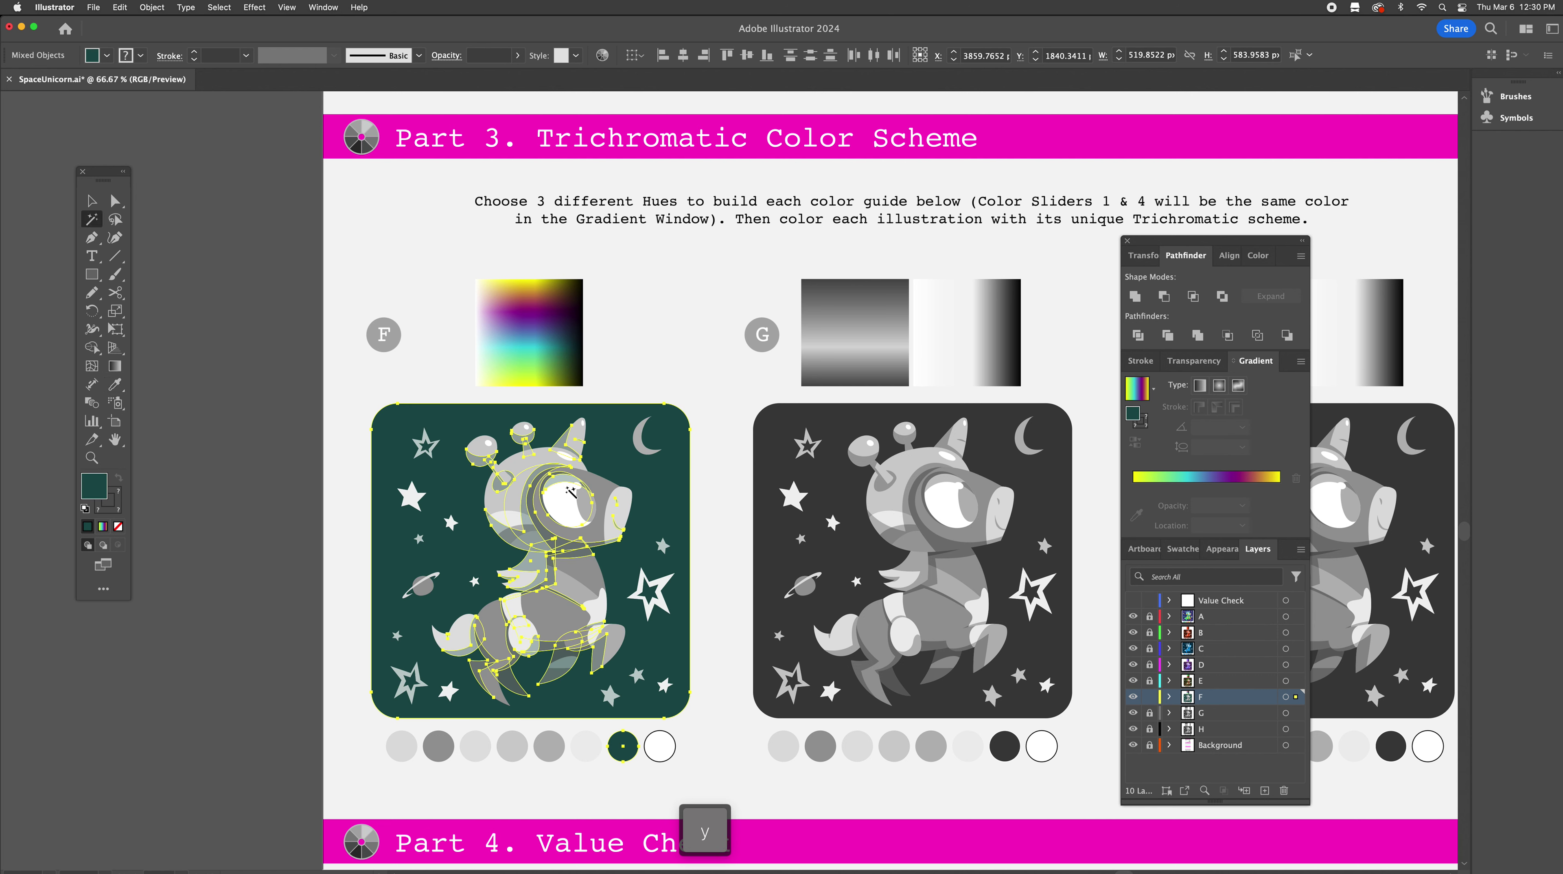
pyautogui.click(598, 487)
pyautogui.press('i')
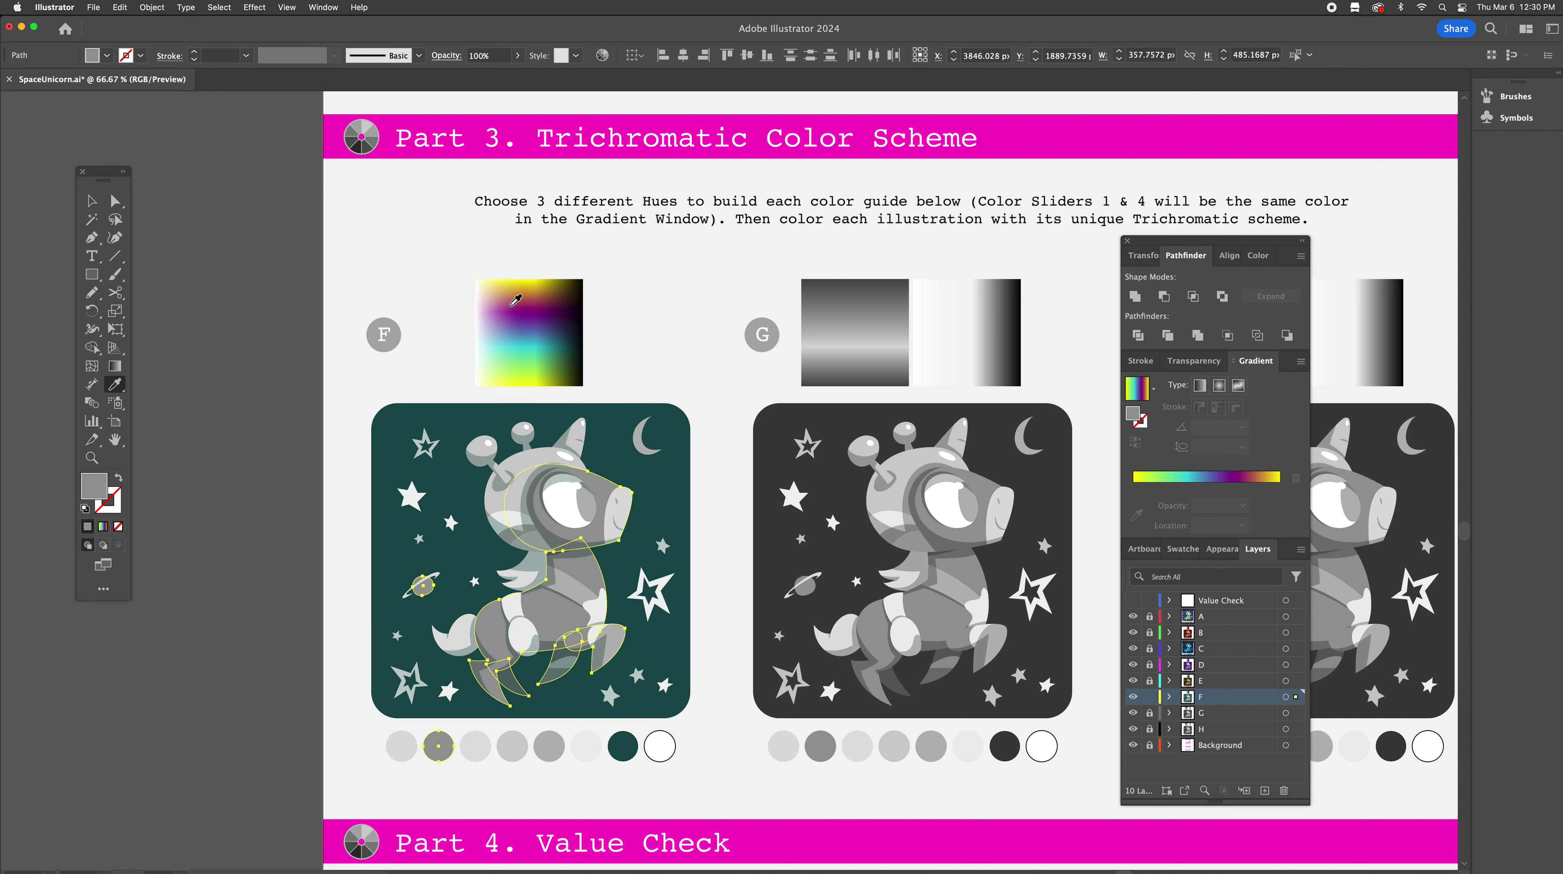
pyautogui.click(514, 302)
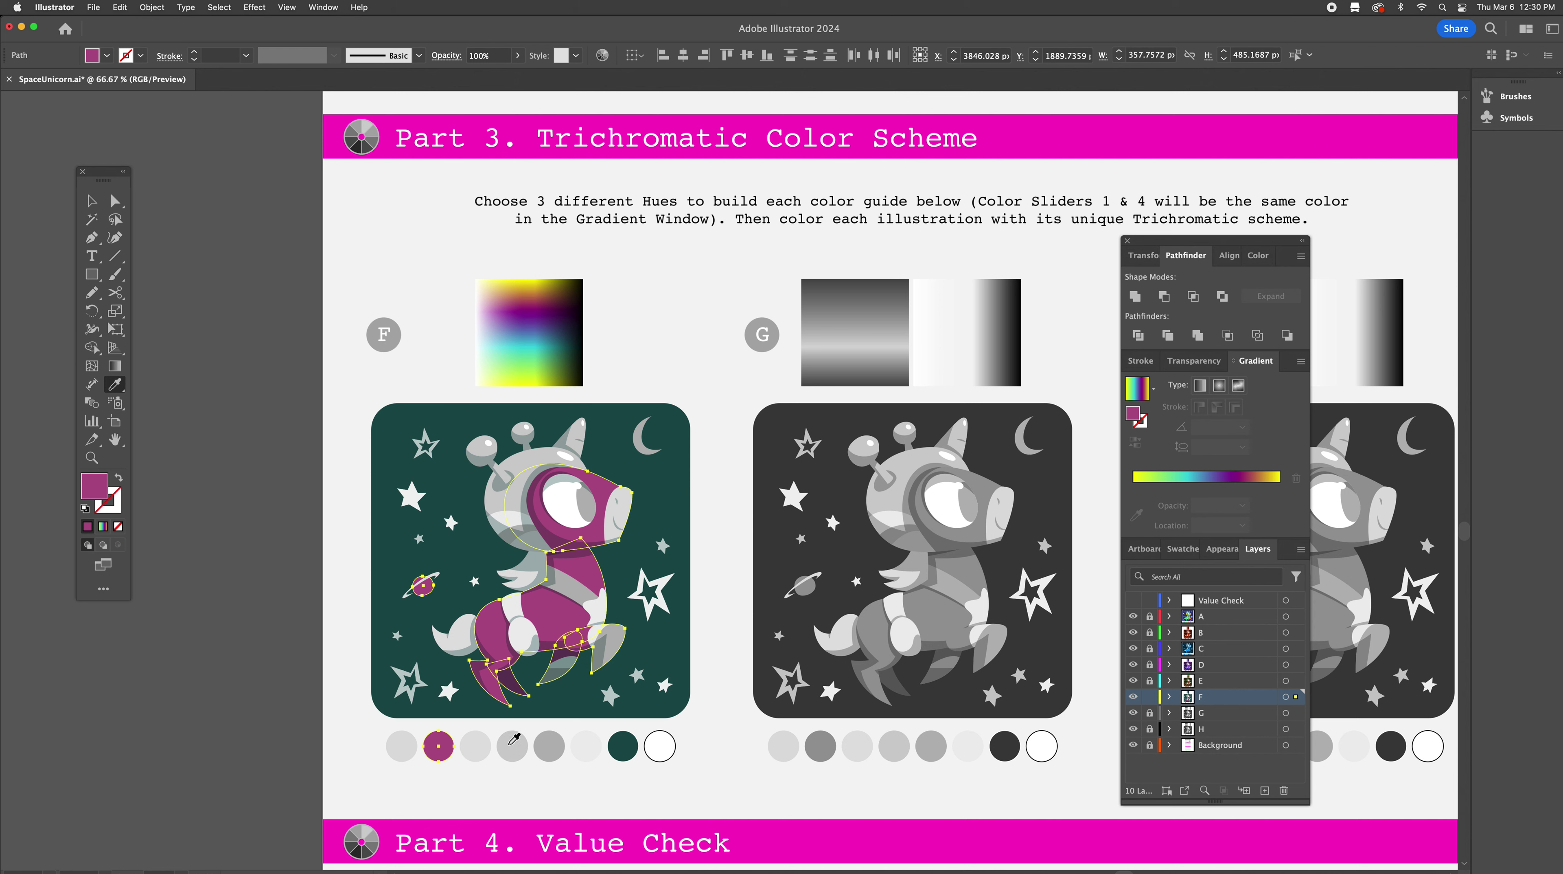
# Select the light grey tail, wing and planet ring in illustration F and recolor them lime green from its color guide
pyautogui.press('y')
pyautogui.click(459, 639)
pyautogui.press('i')
pyautogui.click(516, 374)
# Select the grey helmet, antennae and horn areas in illustration F and recolor them light cyan from its color guide
pyautogui.press('y')
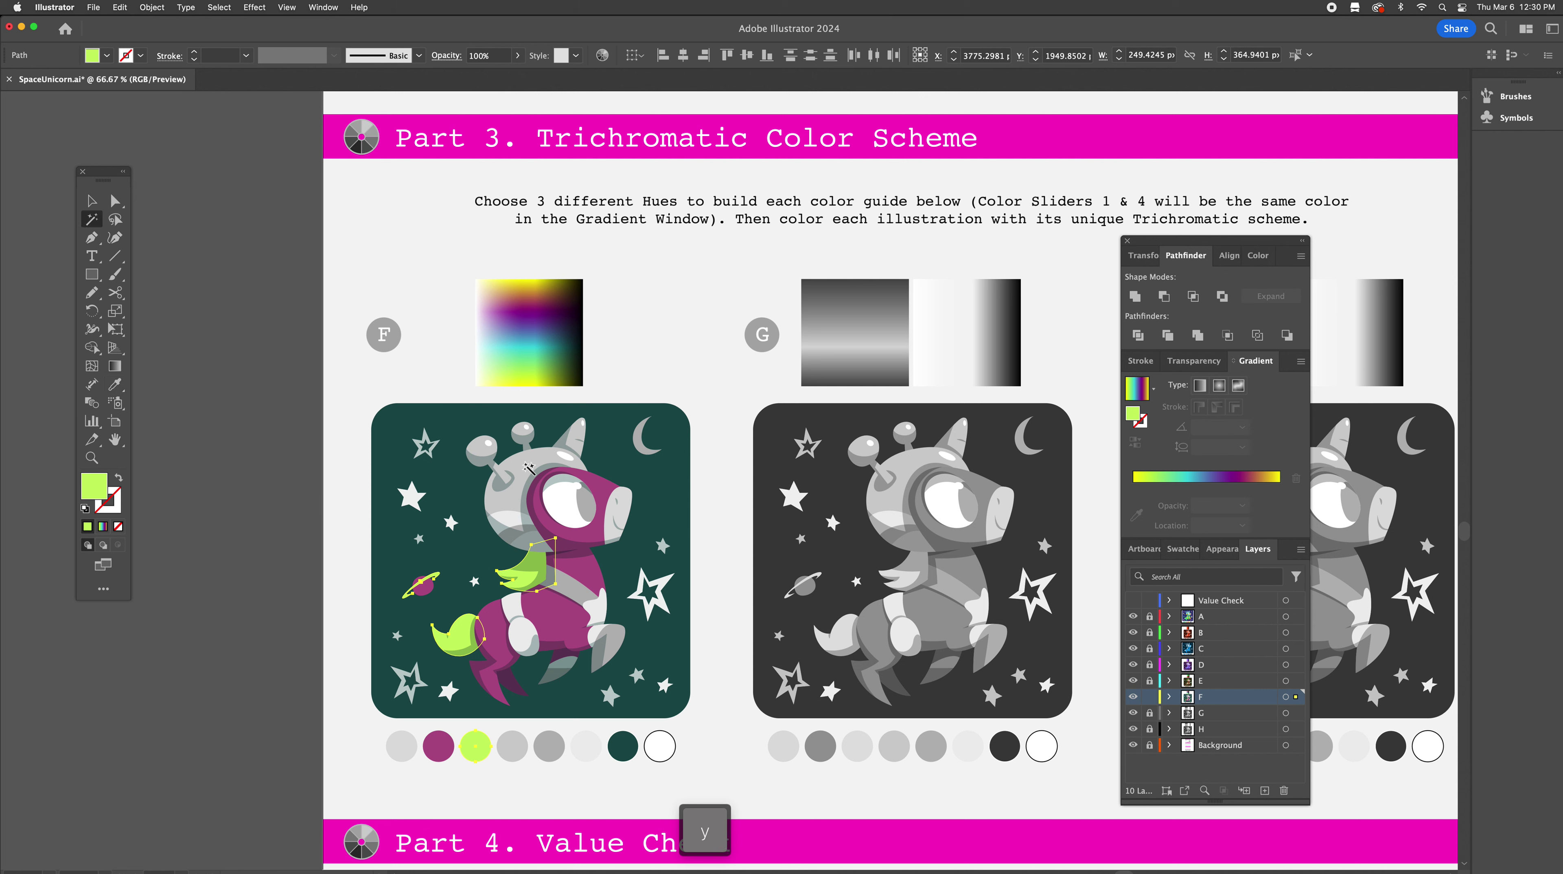
pyautogui.click(529, 465)
pyautogui.press('i')
pyautogui.keyDown('shift'); pyautogui.click(512, 343); pyautogui.keyUp('shift')
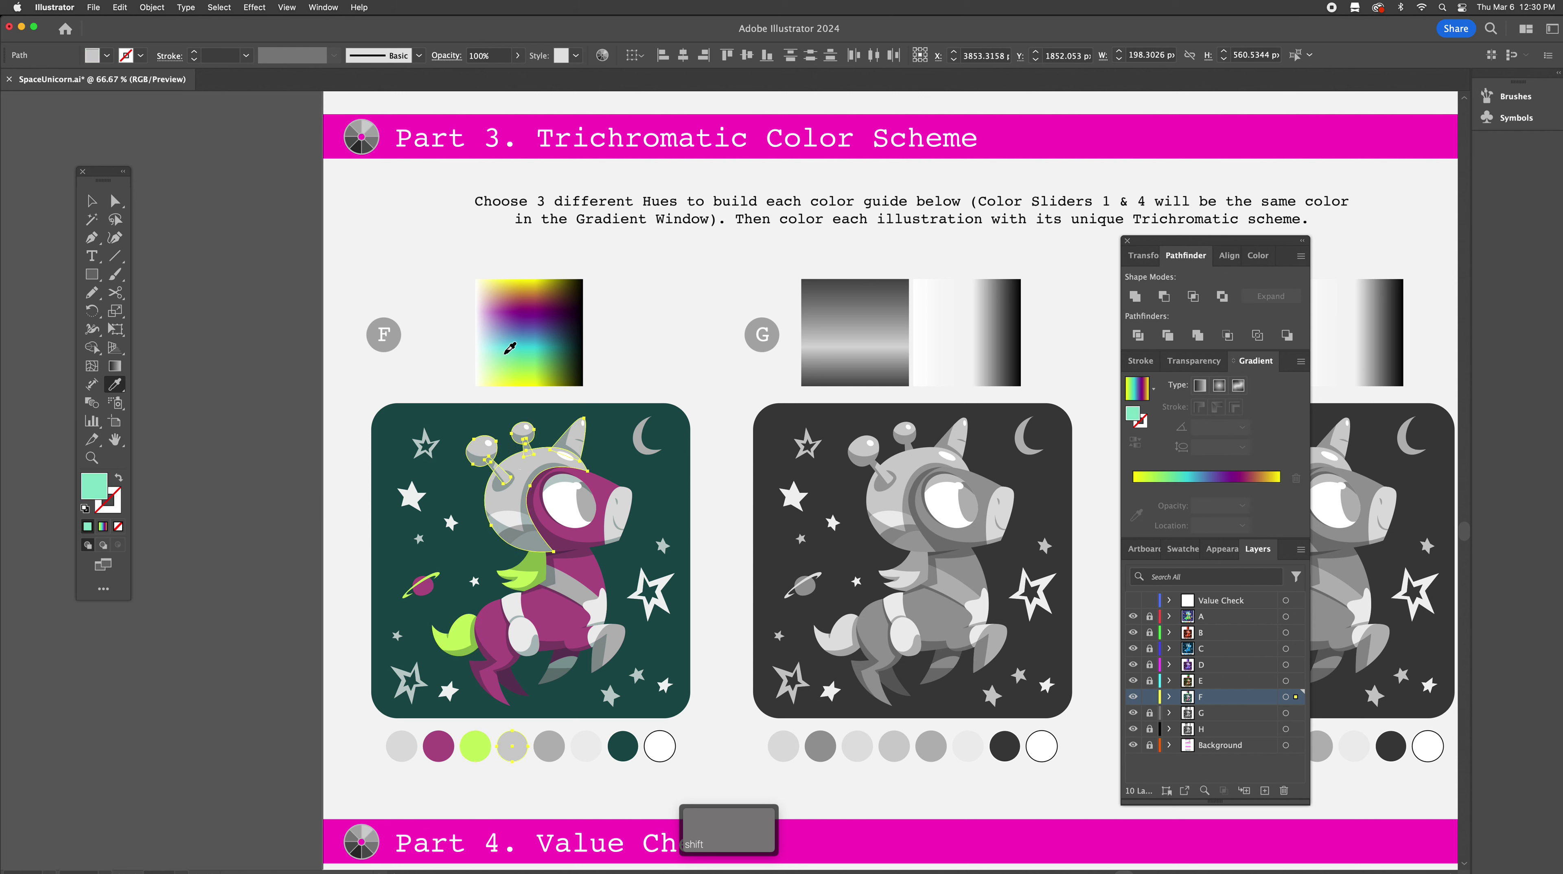
pyautogui.keyDown('shift'); pyautogui.click(522, 343); pyautogui.keyUp('shift')
pyautogui.keyDown('shift'); pyautogui.click(513, 339); pyautogui.keyUp('shift')
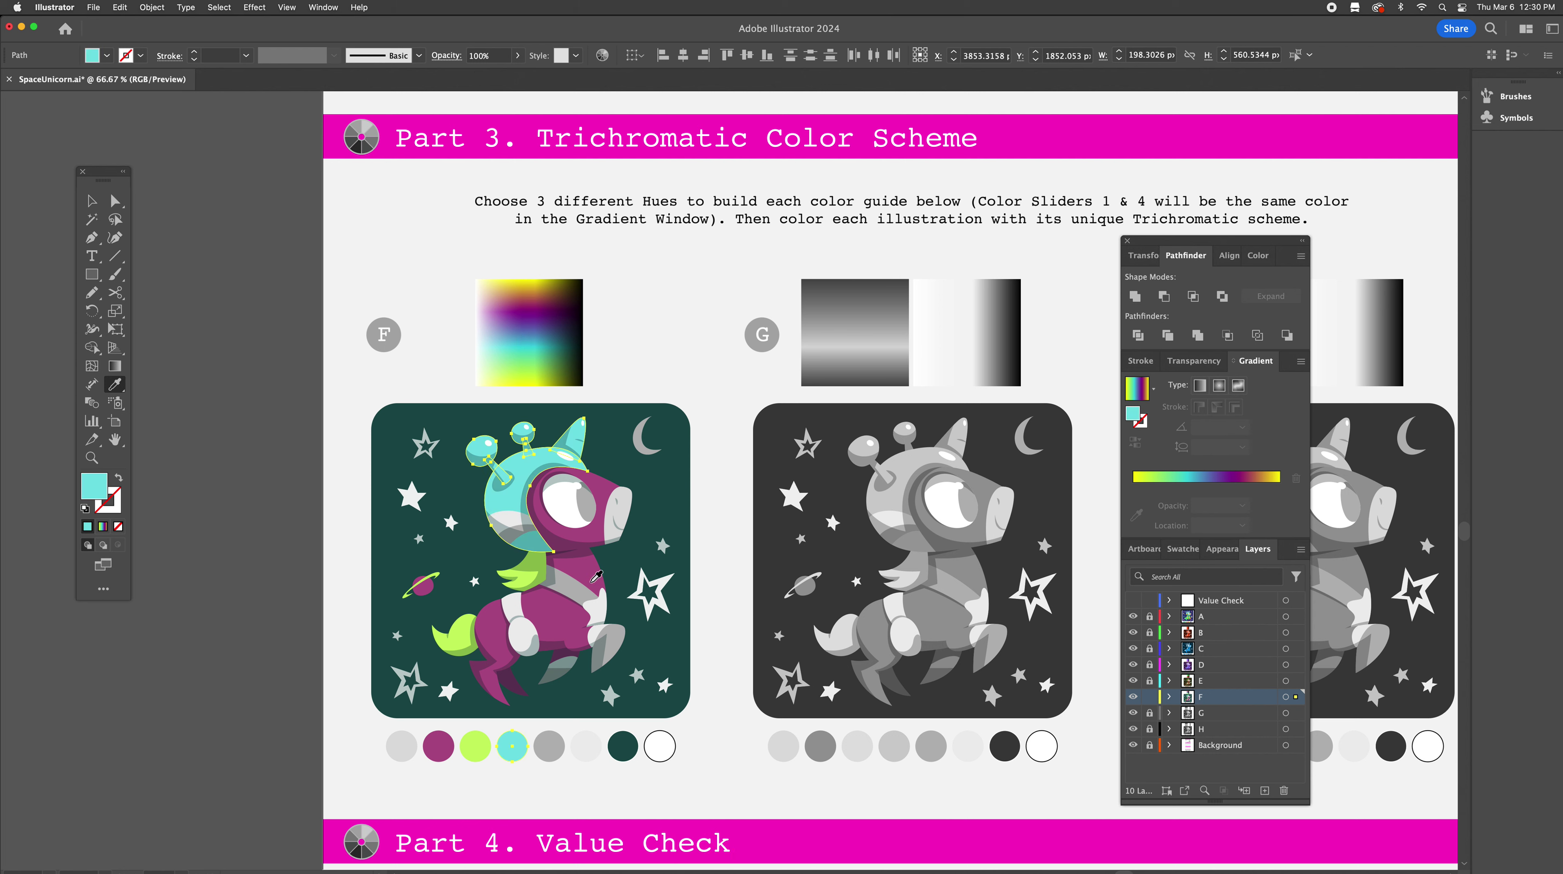
# Select the grey moon, iris, chest band and matching stars in illustration F and recolor them brick red from its color guide
pyautogui.press('y')
pyautogui.press('i')
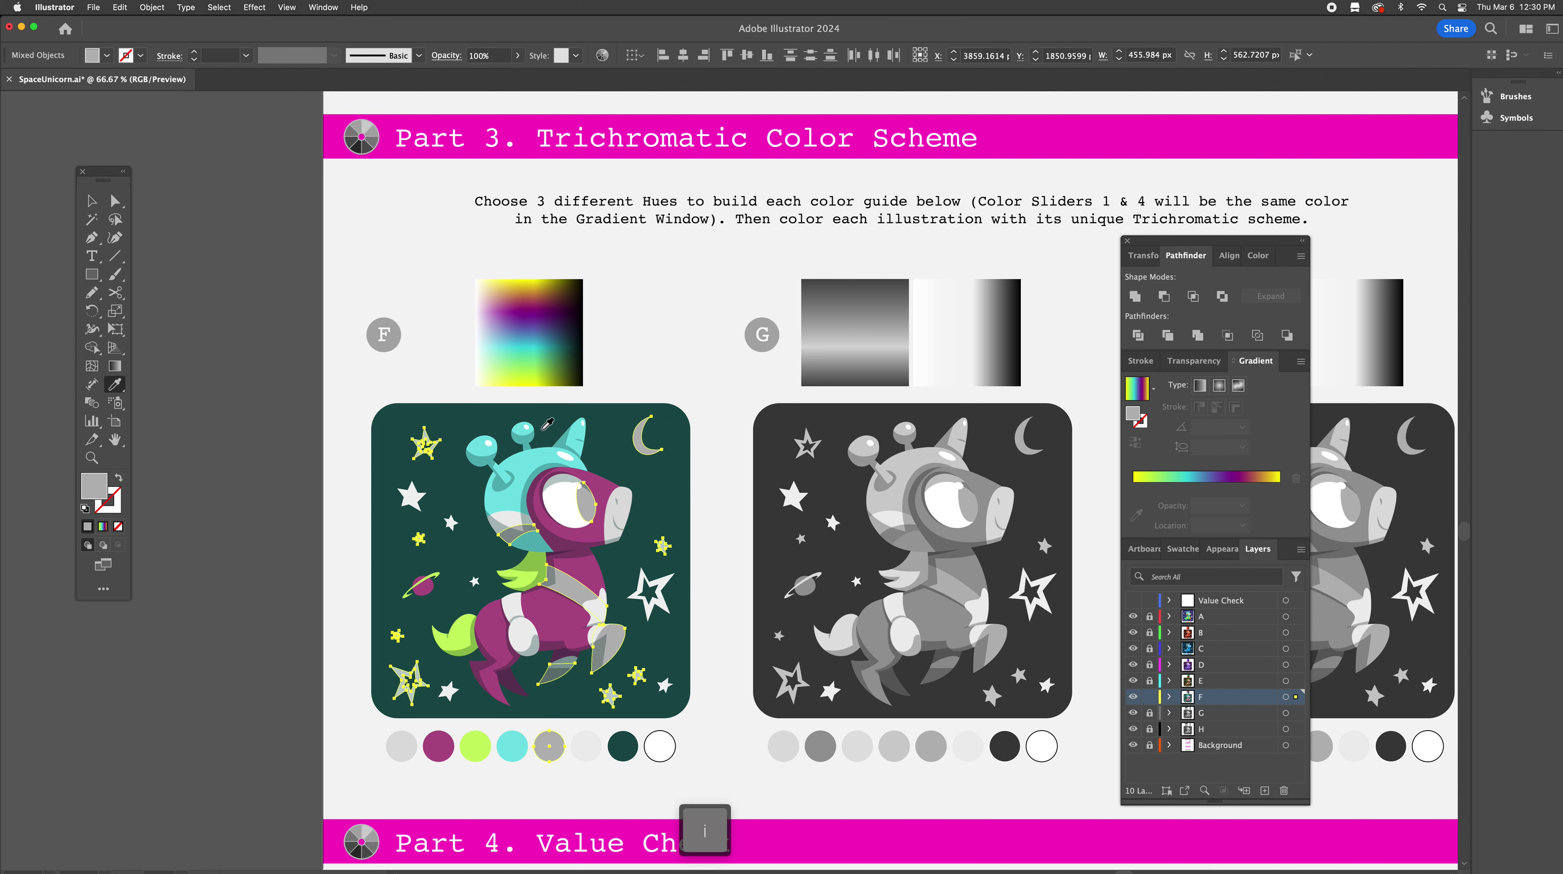
pyautogui.keyDown('shift'); pyautogui.click(527, 296); pyautogui.keyUp('shift')
pyautogui.keyDown('shift'); pyautogui.click(522, 292); pyautogui.keyUp('shift')
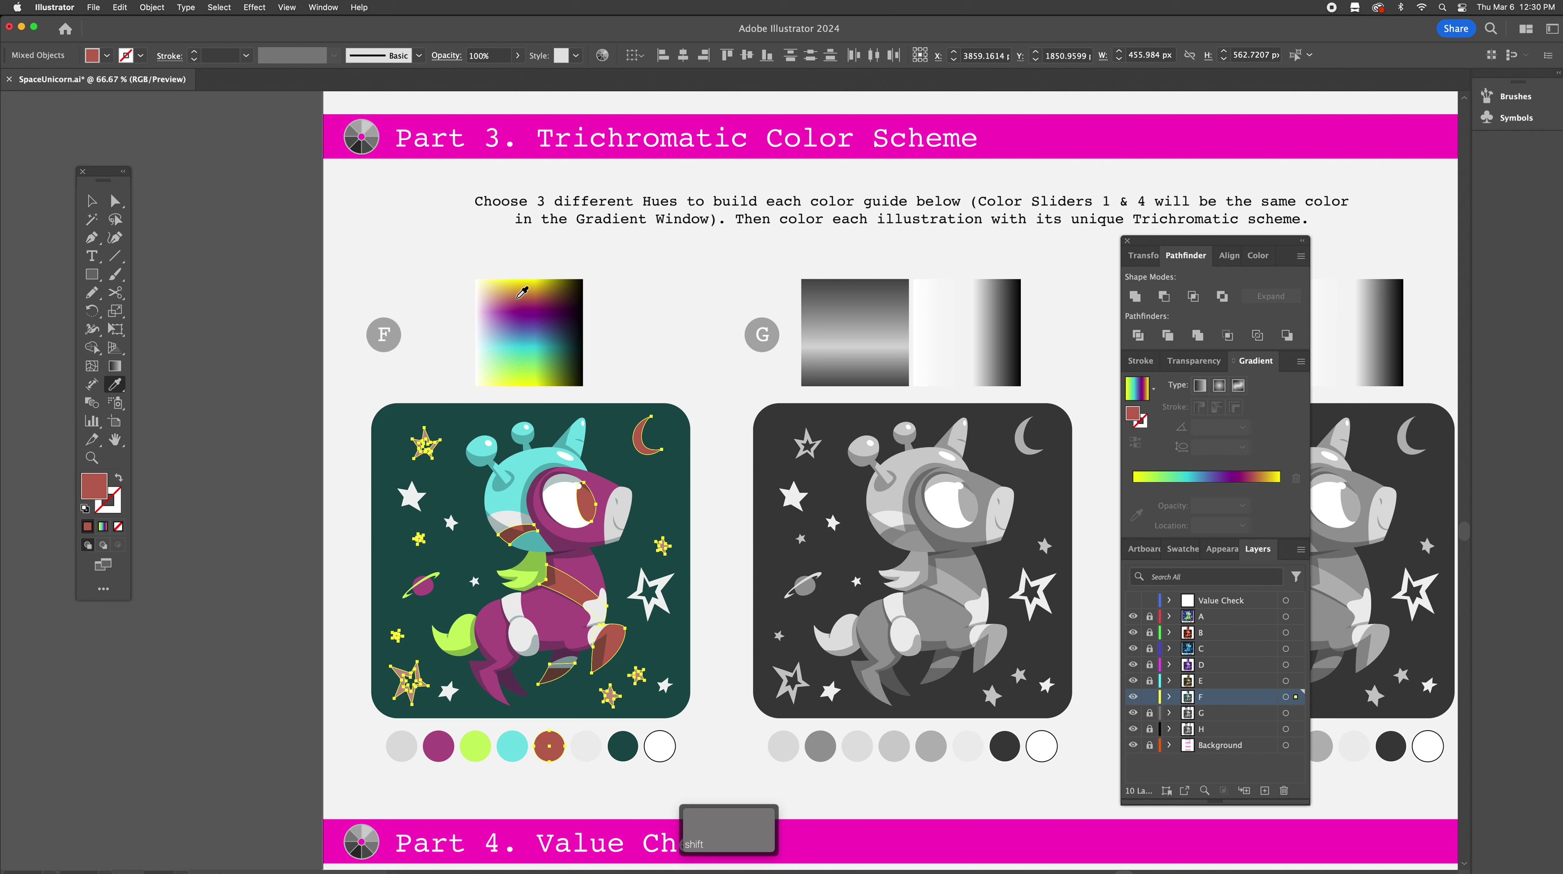
# Select the light grey muzzle in illustration F and recolor it pale pink after sampling several tints from its color guide
pyautogui.press('y')
pyautogui.click(628, 517)
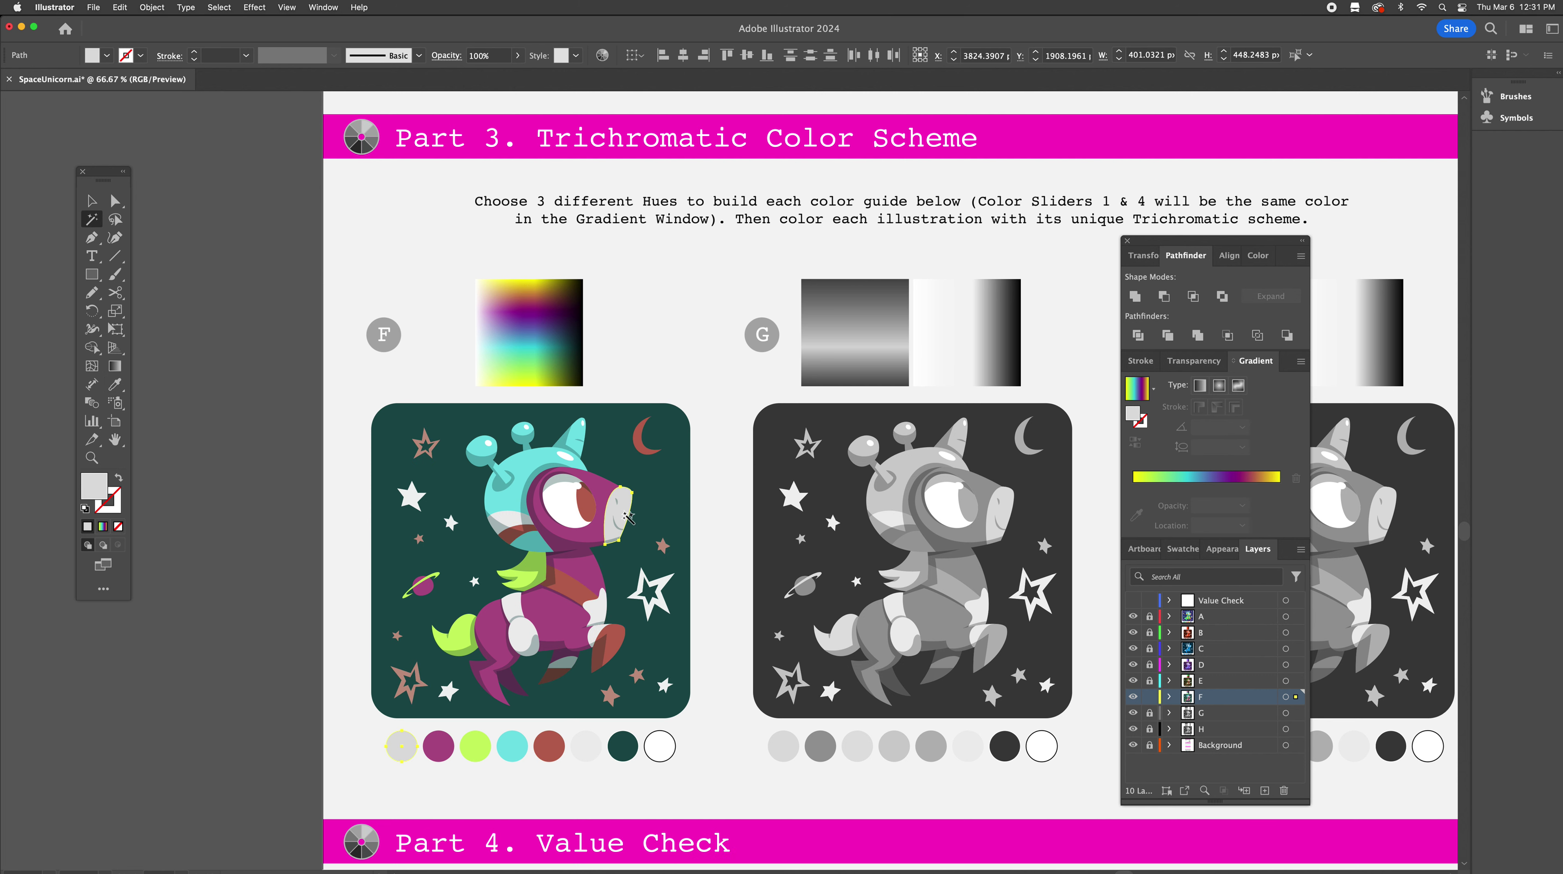
pyautogui.press('i')
pyautogui.keyDown('shift'); pyautogui.click(496, 354); pyautogui.keyUp('shift')
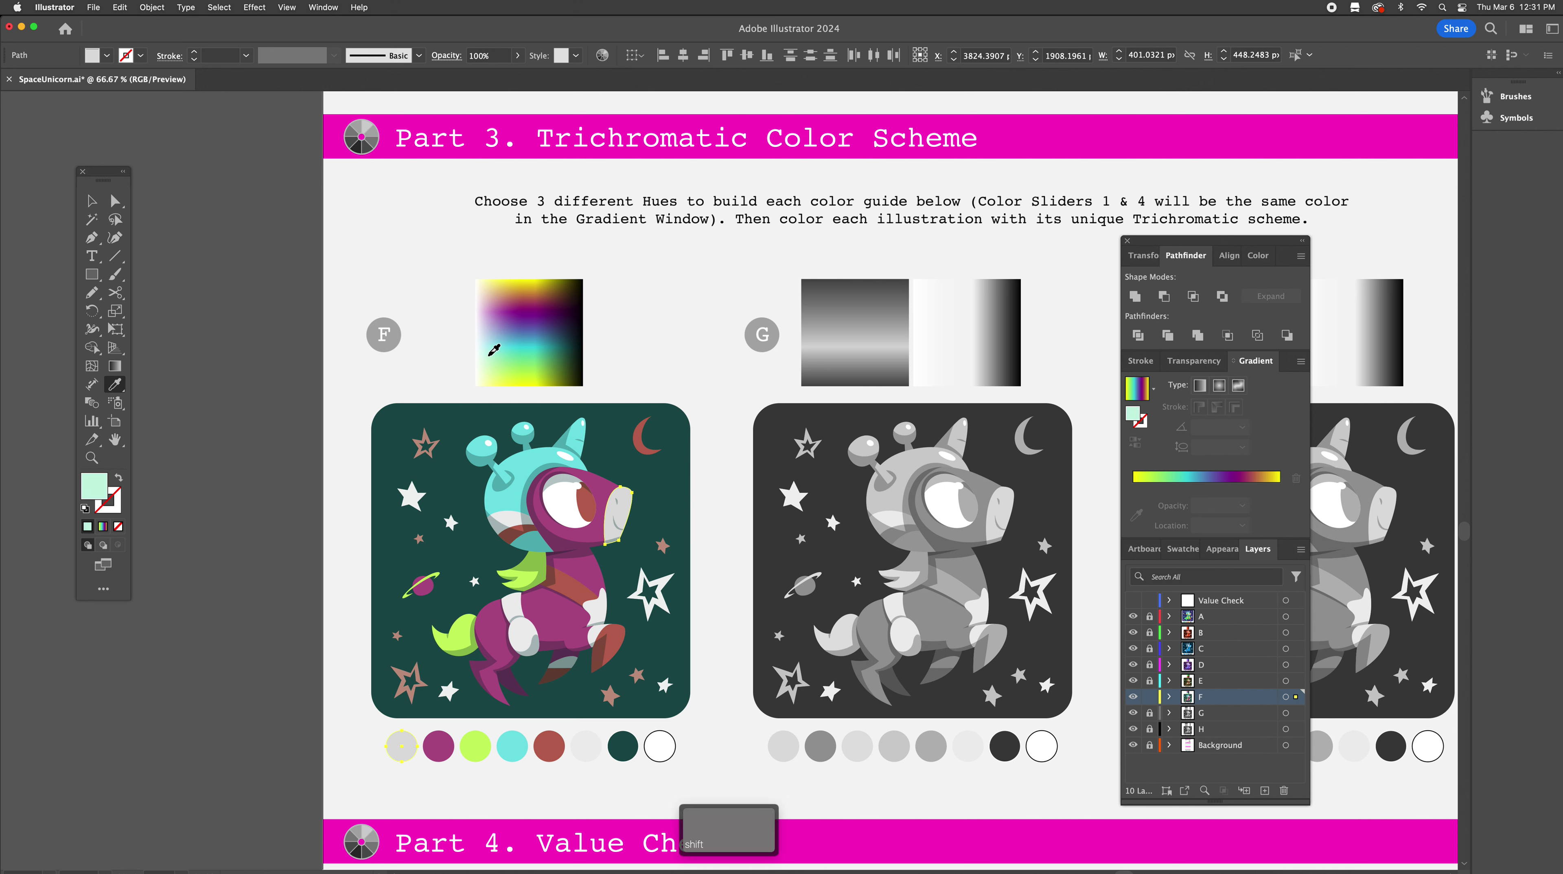
pyautogui.keyDown('shift'); pyautogui.click(524, 340); pyautogui.keyUp('shift')
pyautogui.keyDown('shift'); pyautogui.click(503, 307); pyautogui.keyUp('shift')
pyautogui.keyDown('shift'); pyautogui.click(496, 297); pyautogui.keyUp('shift')
pyautogui.keyDown('shift'); pyautogui.click(489, 298); pyautogui.keyUp('shift')
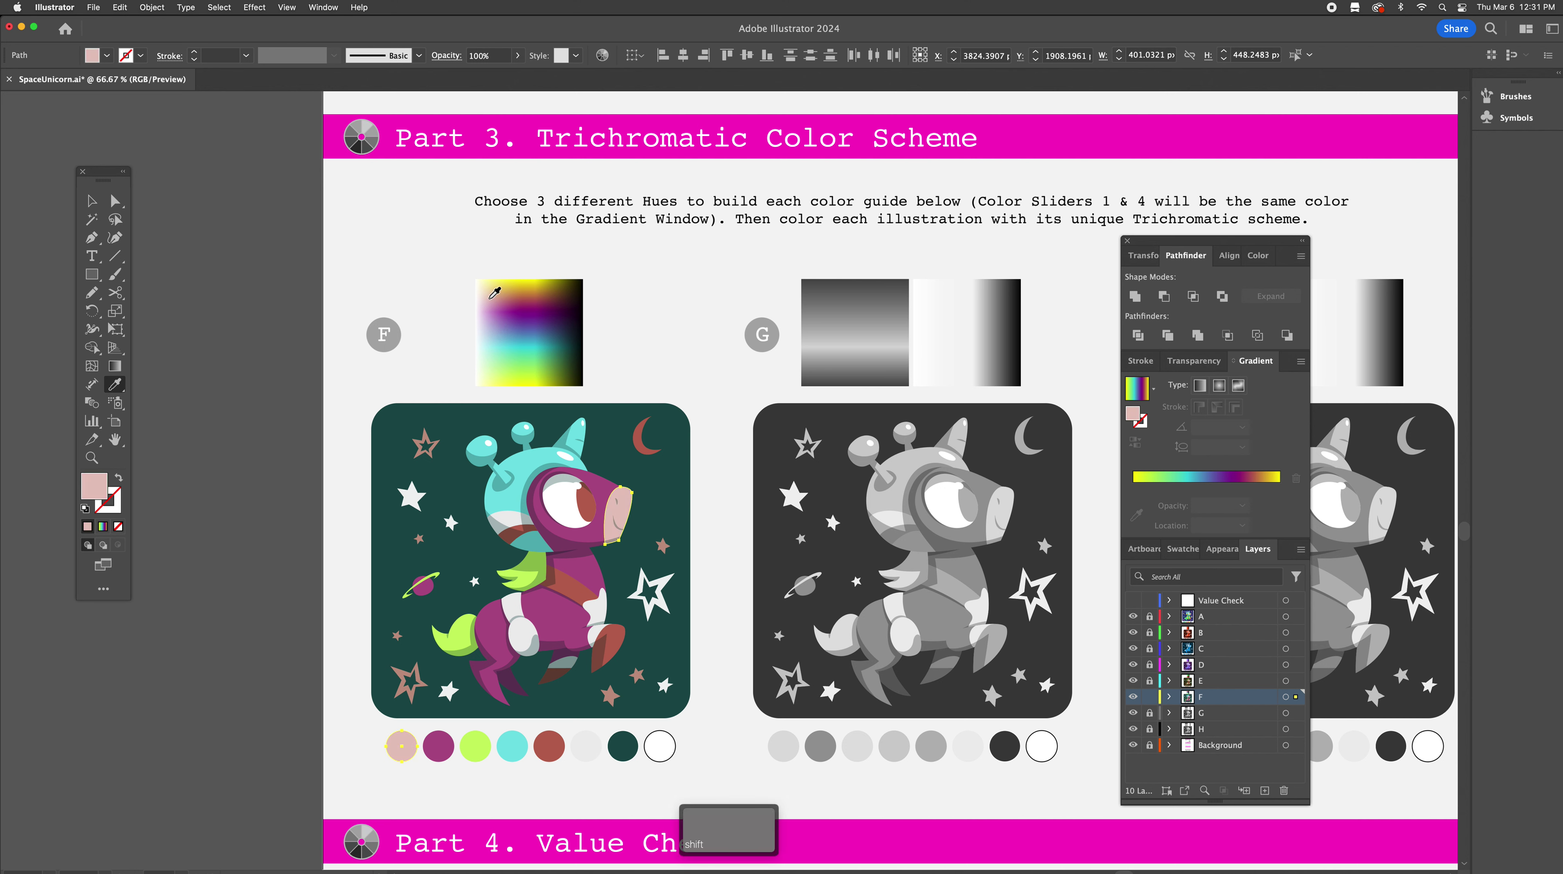
# Select the lightest grey suit patches and stars in illustration F and recolor them mint green from its color guide
pyautogui.press('y')
pyautogui.click(517, 611)
pyautogui.press('i')
pyautogui.keyDown('shift'); pyautogui.click(534, 350); pyautogui.keyUp('shift')
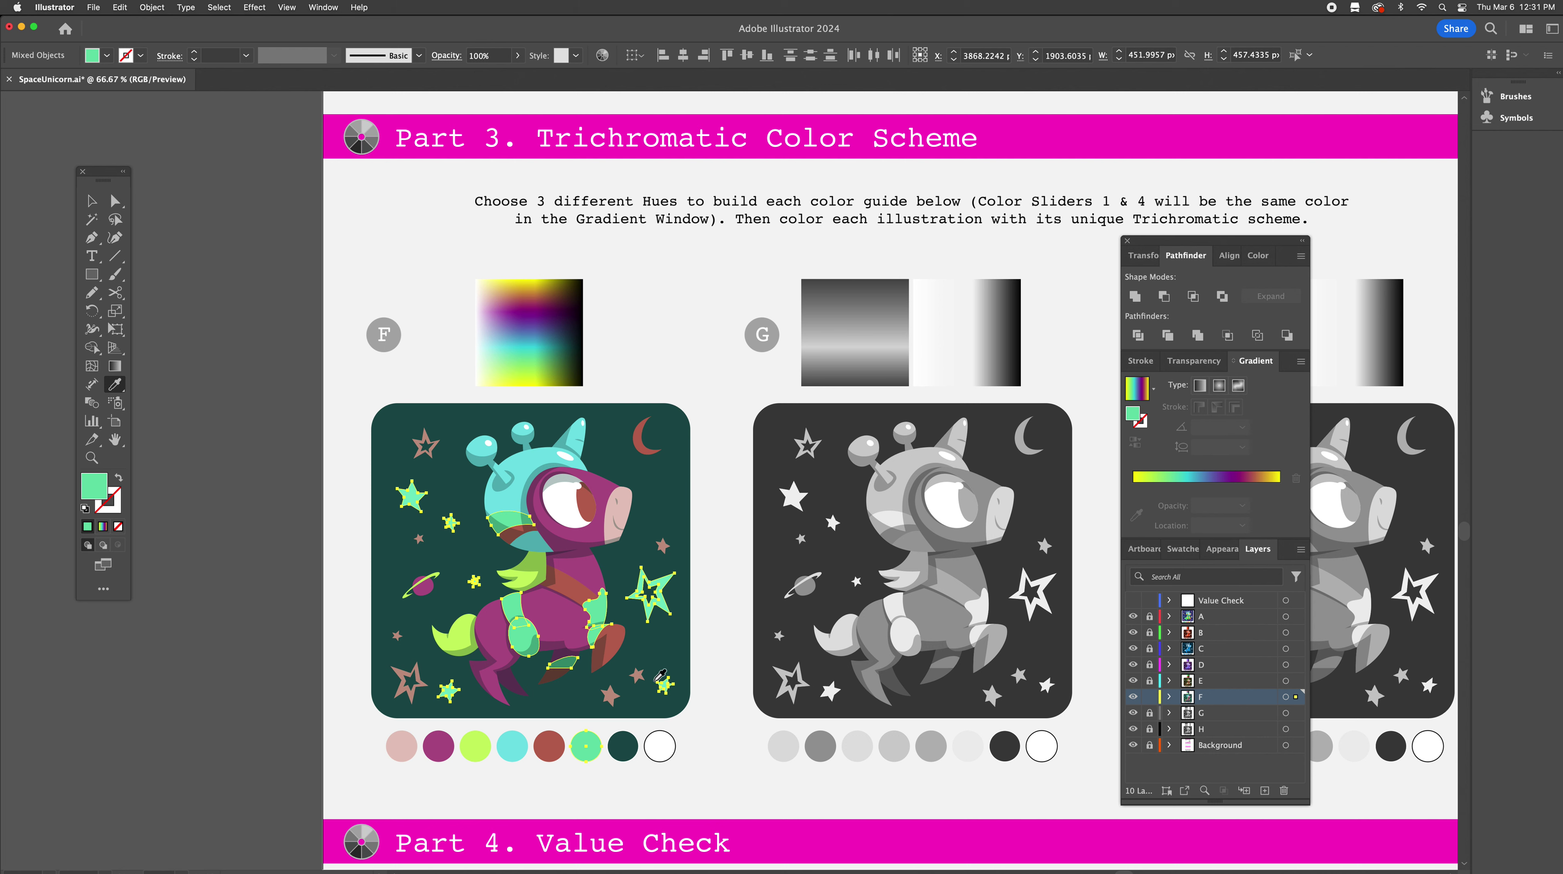
# Select the dark teal background and shadow areas of illustration F and recolor them navy blue from its color guide
pyautogui.press('y')
pyautogui.click(658, 483)
pyautogui.press('i')
pyautogui.keyDown('shift'); pyautogui.click(576, 346); pyautogui.keyUp('shift')
pyautogui.keyDown('shift'); pyautogui.click(575, 332); pyautogui.keyUp('shift')
pyautogui.keyDown('shift'); pyautogui.click(568, 328); pyautogui.keyUp('shift')
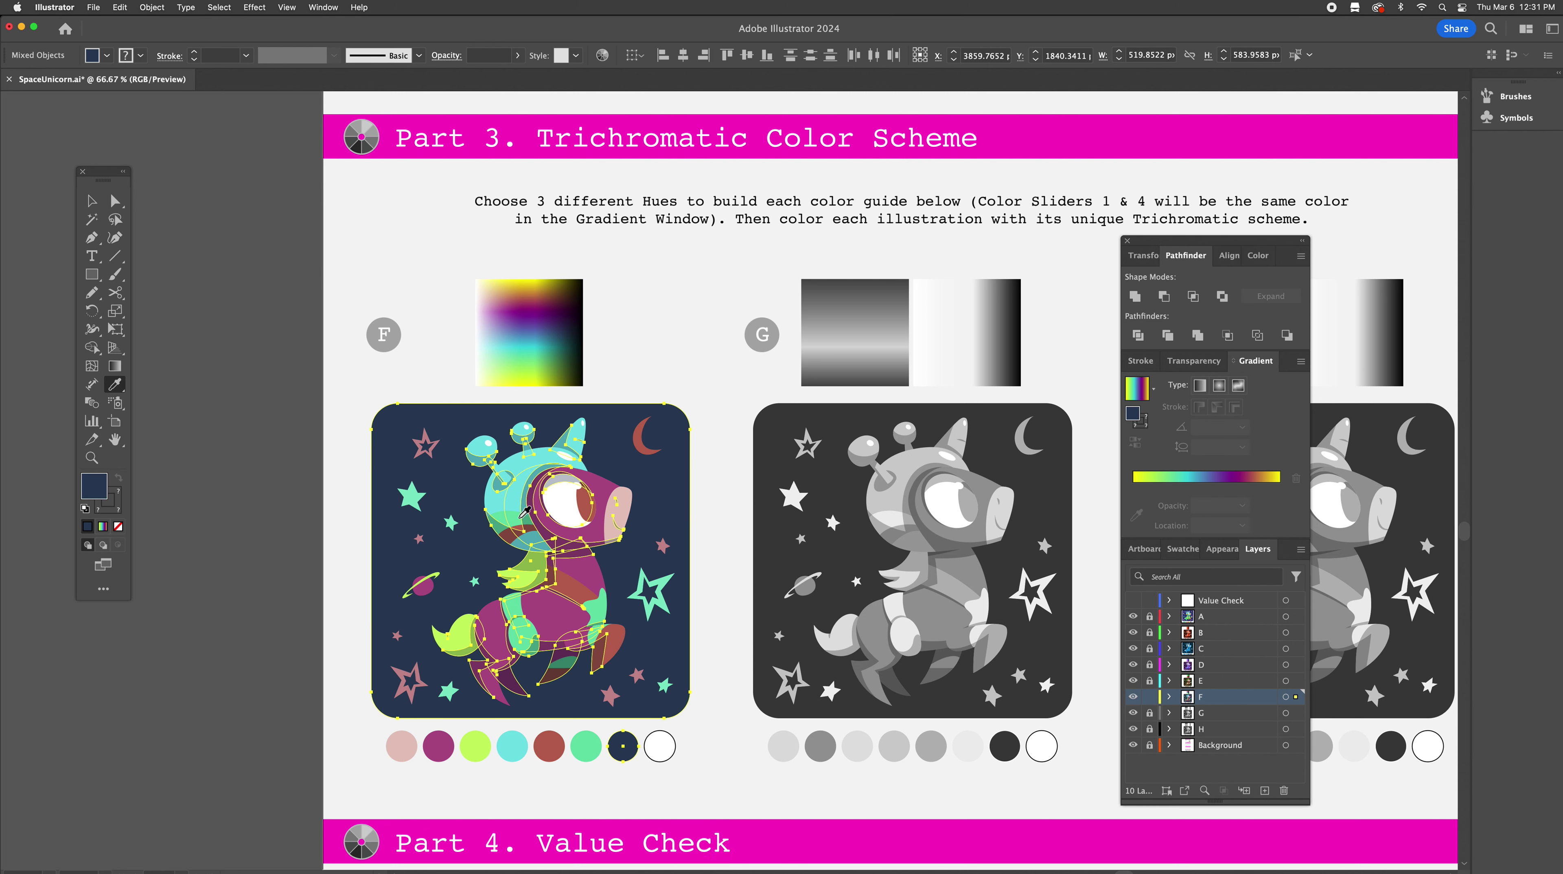
# Select the cyan helmet, antennae and horn areas in illustration F and recolor them a deeper medium blue from its color guide
pyautogui.keyDown('super'); pyautogui.click(498, 493); pyautogui.keyUp('super')
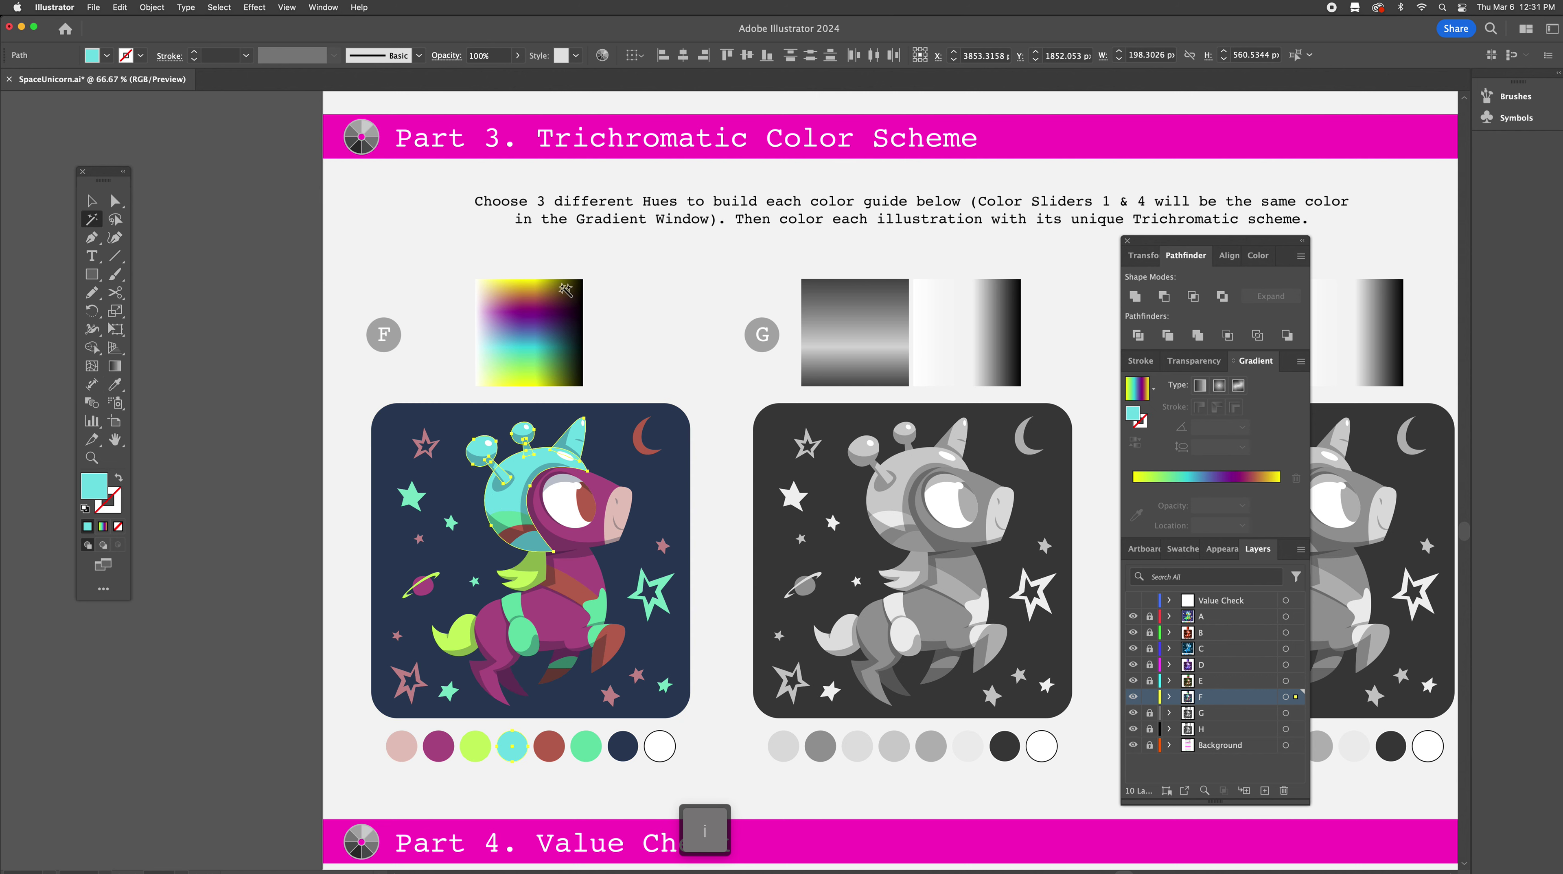
pyautogui.press('shift')
pyautogui.keyDown('shift'); pyautogui.click(504, 333); pyautogui.keyUp('shift')
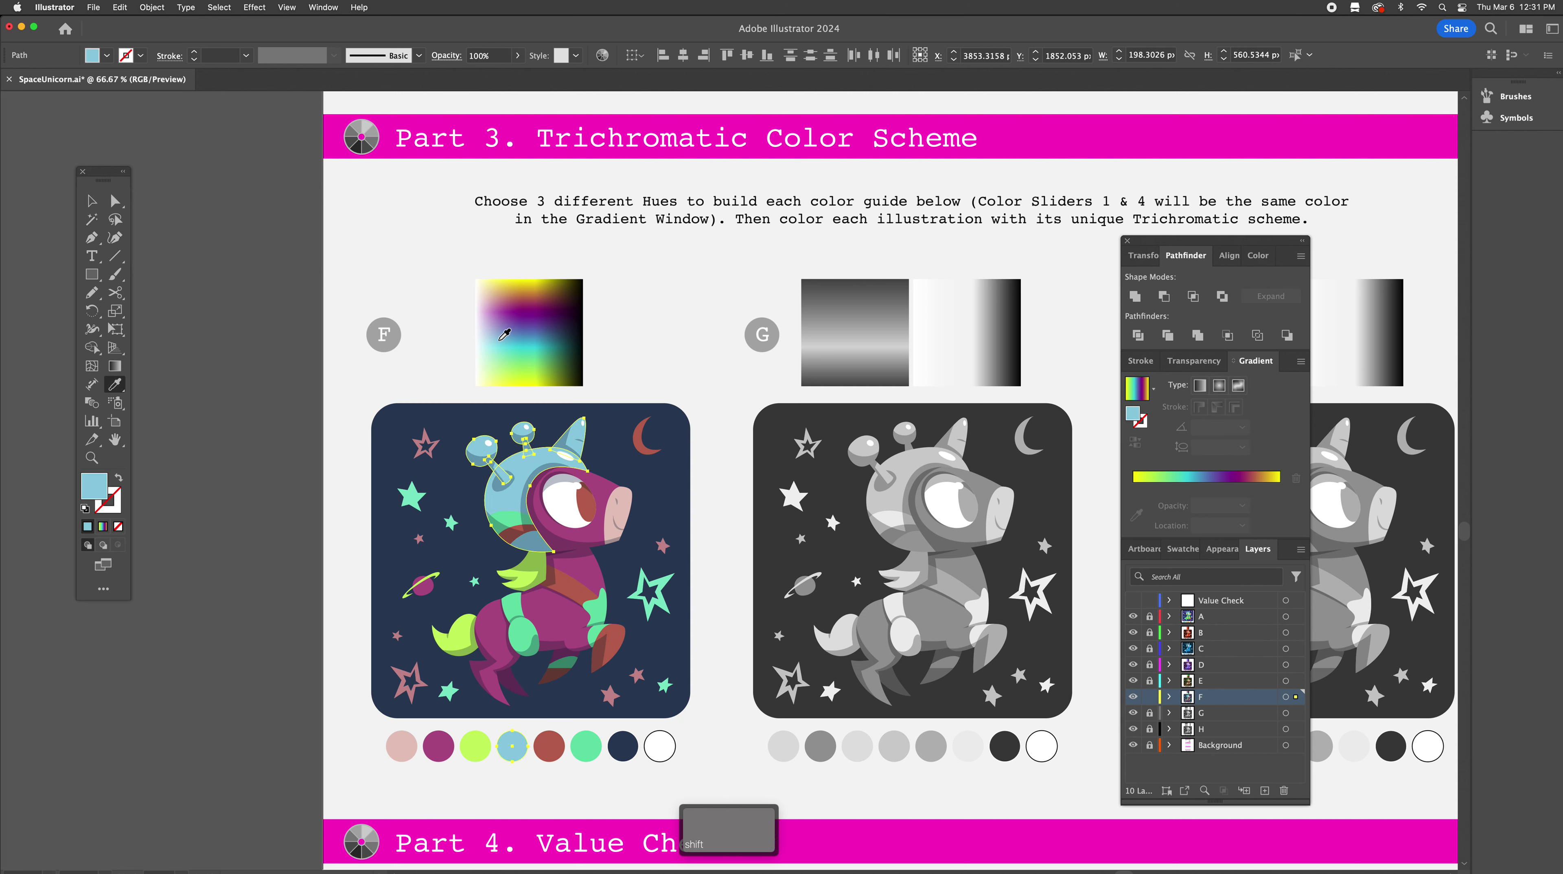
pyautogui.keyDown('shift'); pyautogui.click(507, 328); pyautogui.keyUp('shift')
pyautogui.keyDown('shift'); pyautogui.click(528, 337); pyautogui.keyUp('shift')
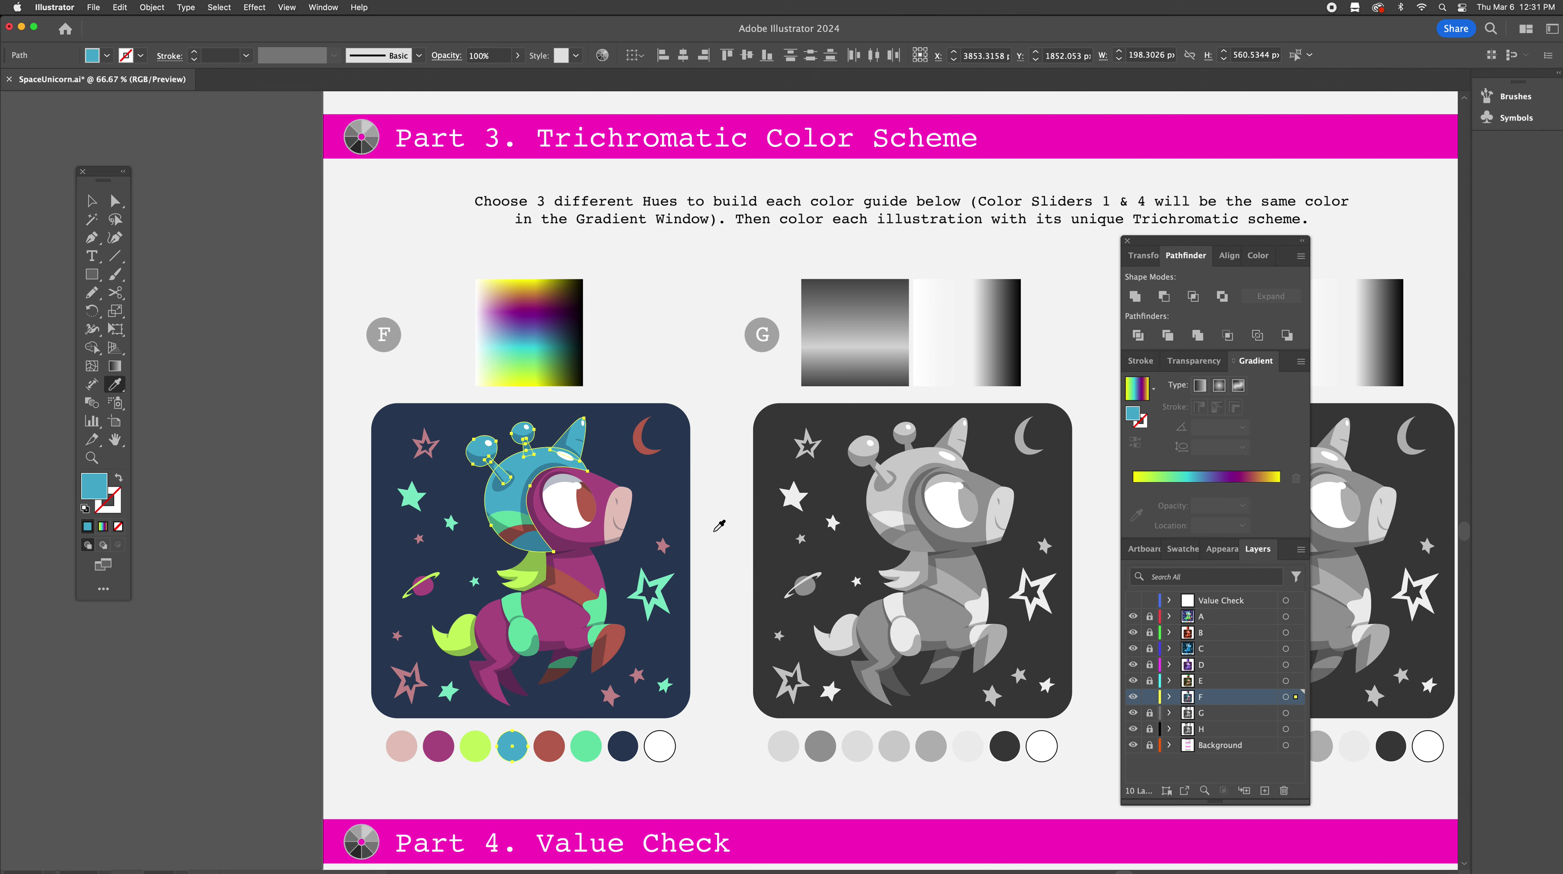
# Deselect the finished F artwork and unlock layer G
pyautogui.hscroll(2, 716, 528)
pyautogui.scroll(-1, 716, 528)
pyautogui.press('v')
pyautogui.click(658, 509)
pyautogui.hscroll(3, 772, 513)
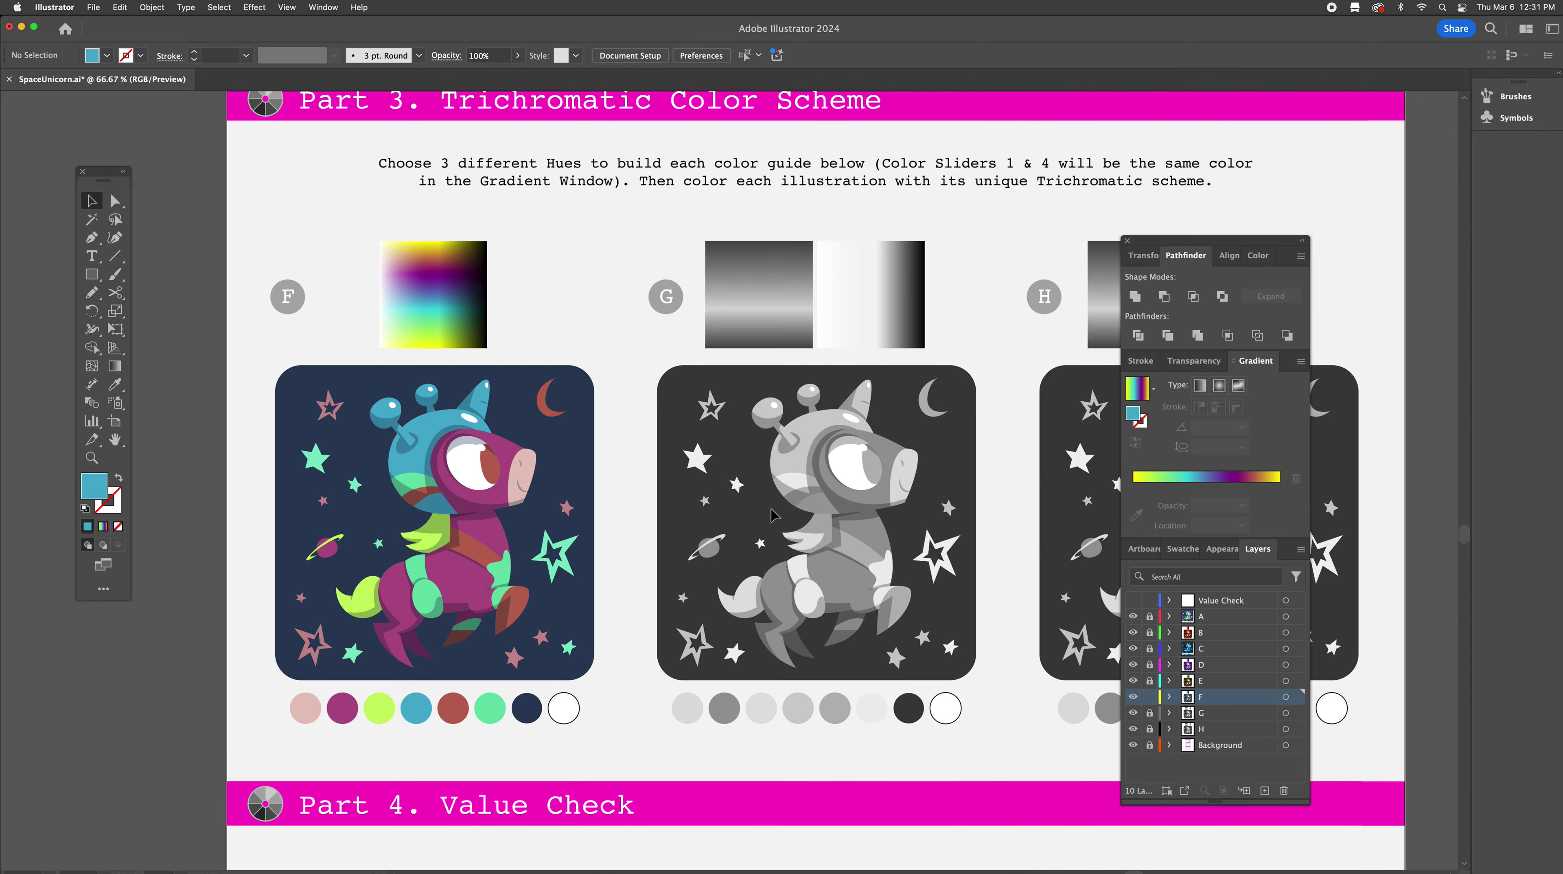
pyautogui.scroll(-2, 752, 502)
pyautogui.scroll(2, 734, 489)
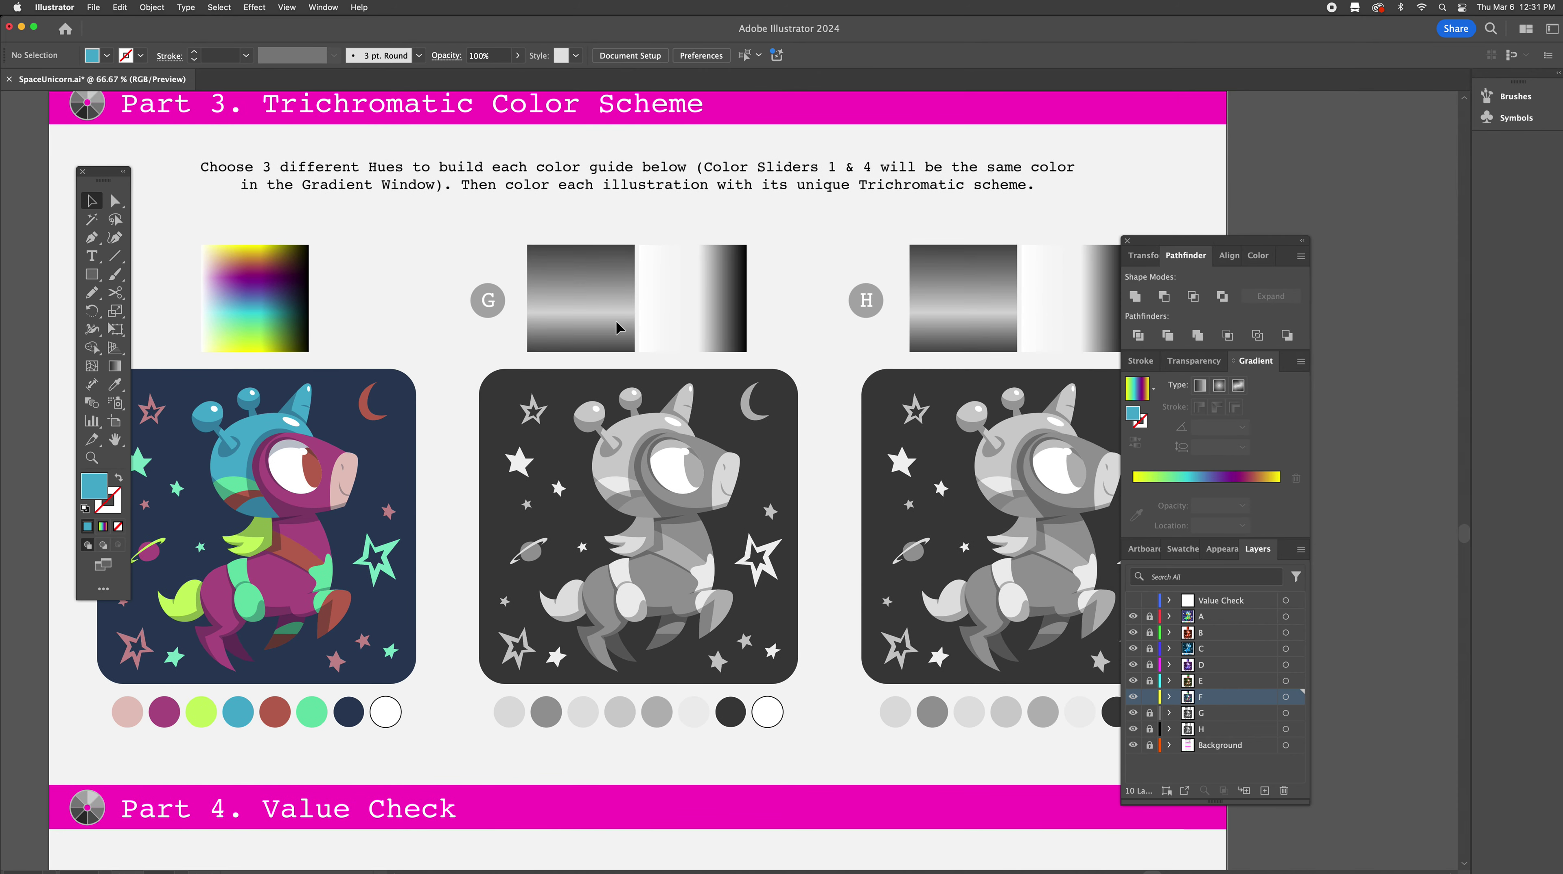
pyautogui.click(1149, 712)
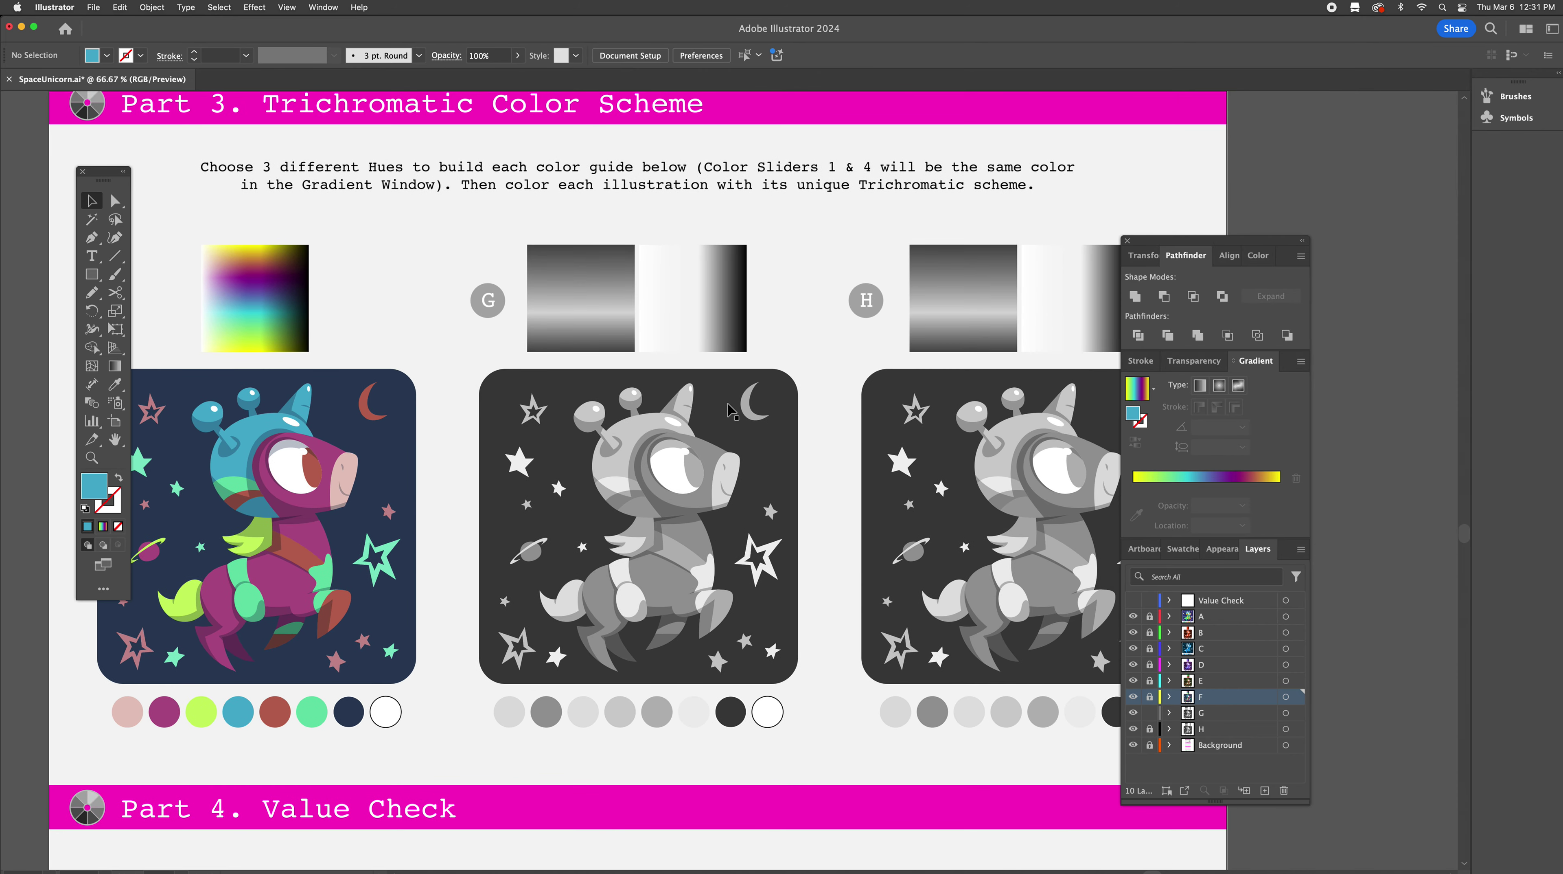
# Select the grey gradient square of color guide G and set its first stop to red (#ec4b4b) and second to blue (#586fd8)
pyautogui.click(598, 350)
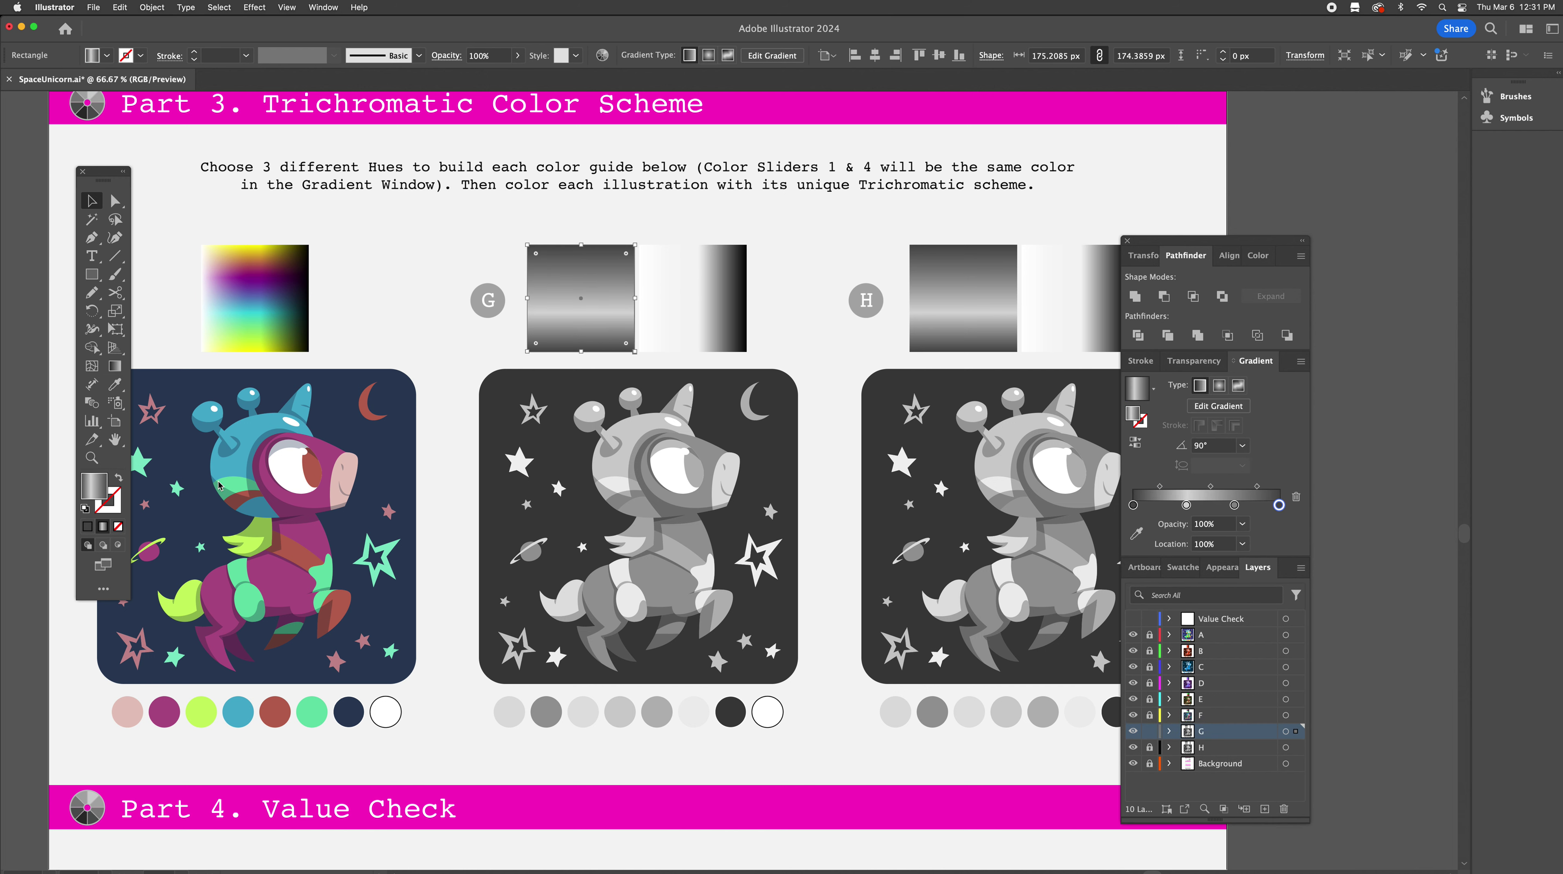
pyautogui.click(1134, 505)
pyautogui.doubleClick(1134, 505)
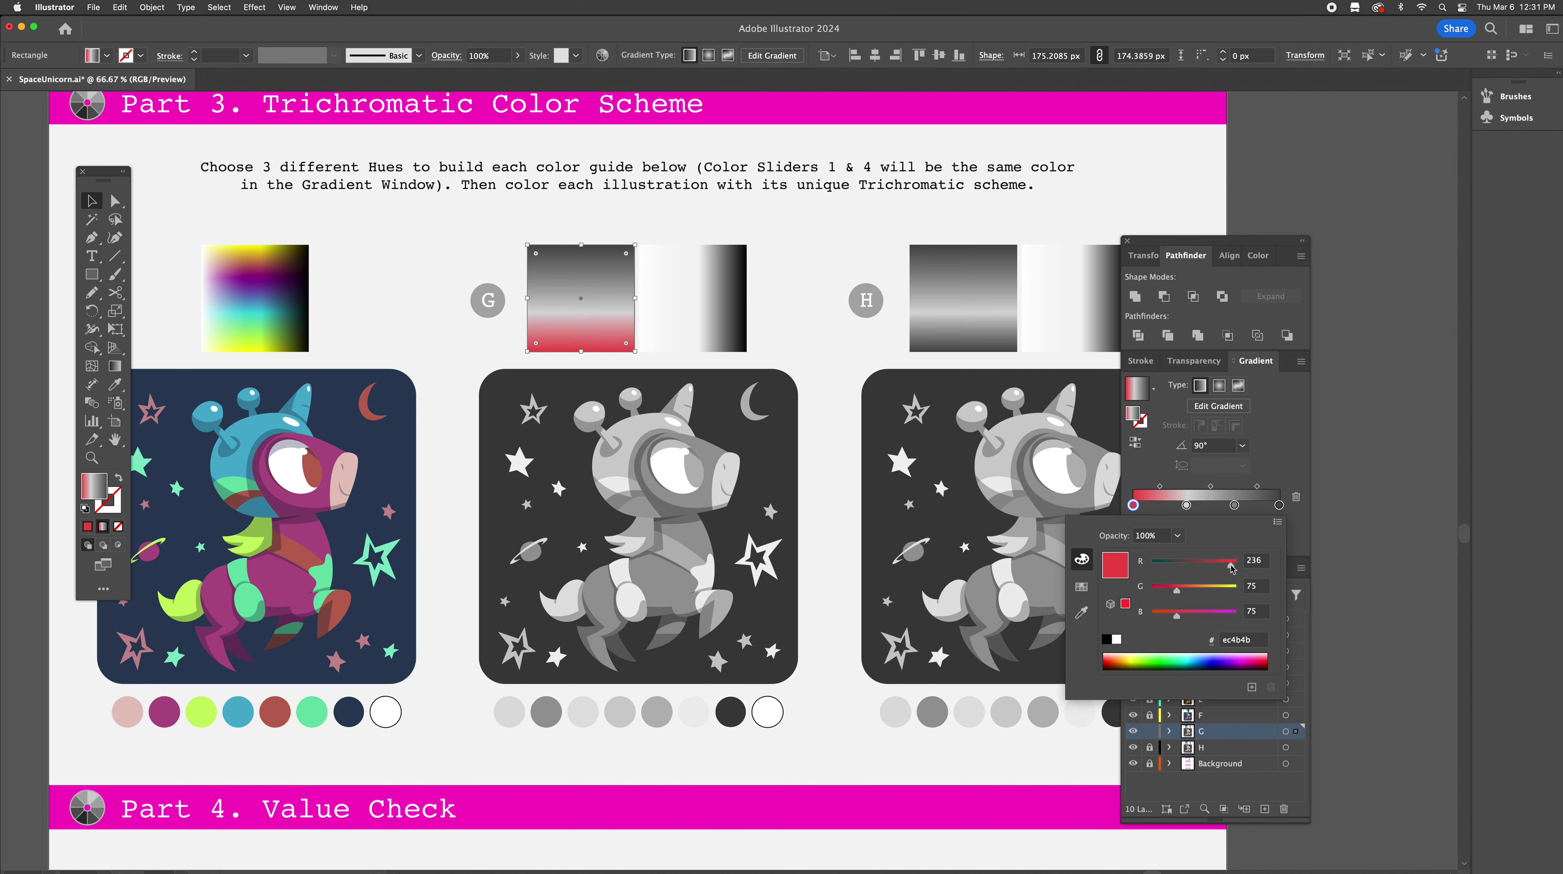
pyautogui.doubleClick(1186, 505)
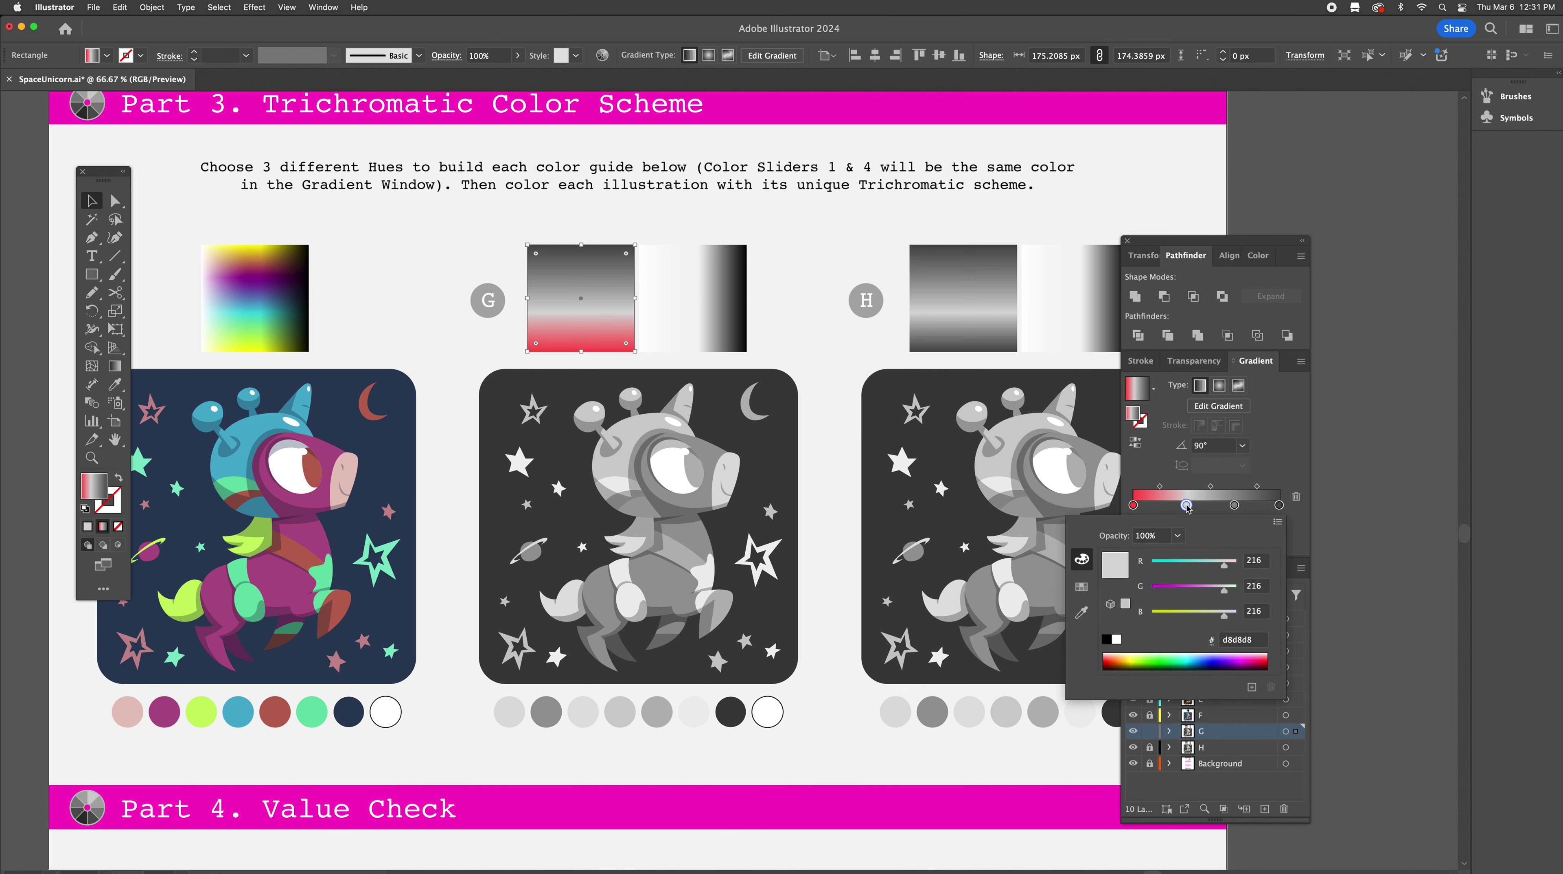
pyautogui.click(1182, 561)
pyautogui.click(1189, 588)
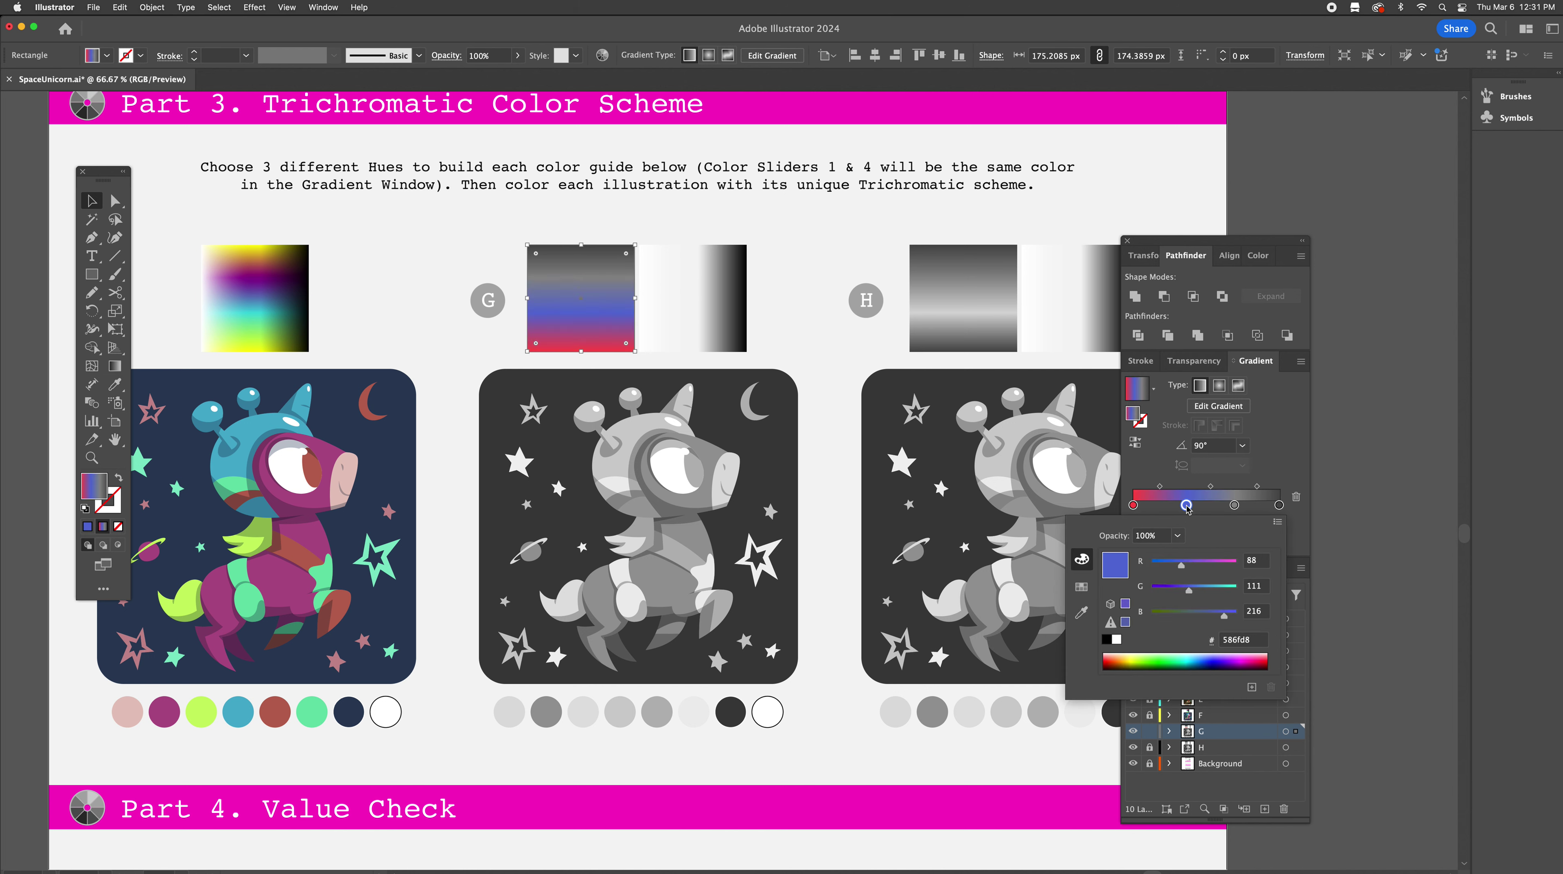
# Set the third gradient stop of guide G to green (#719228) and replace the last stop with a copy of the red first stop
pyautogui.click(1235, 505)
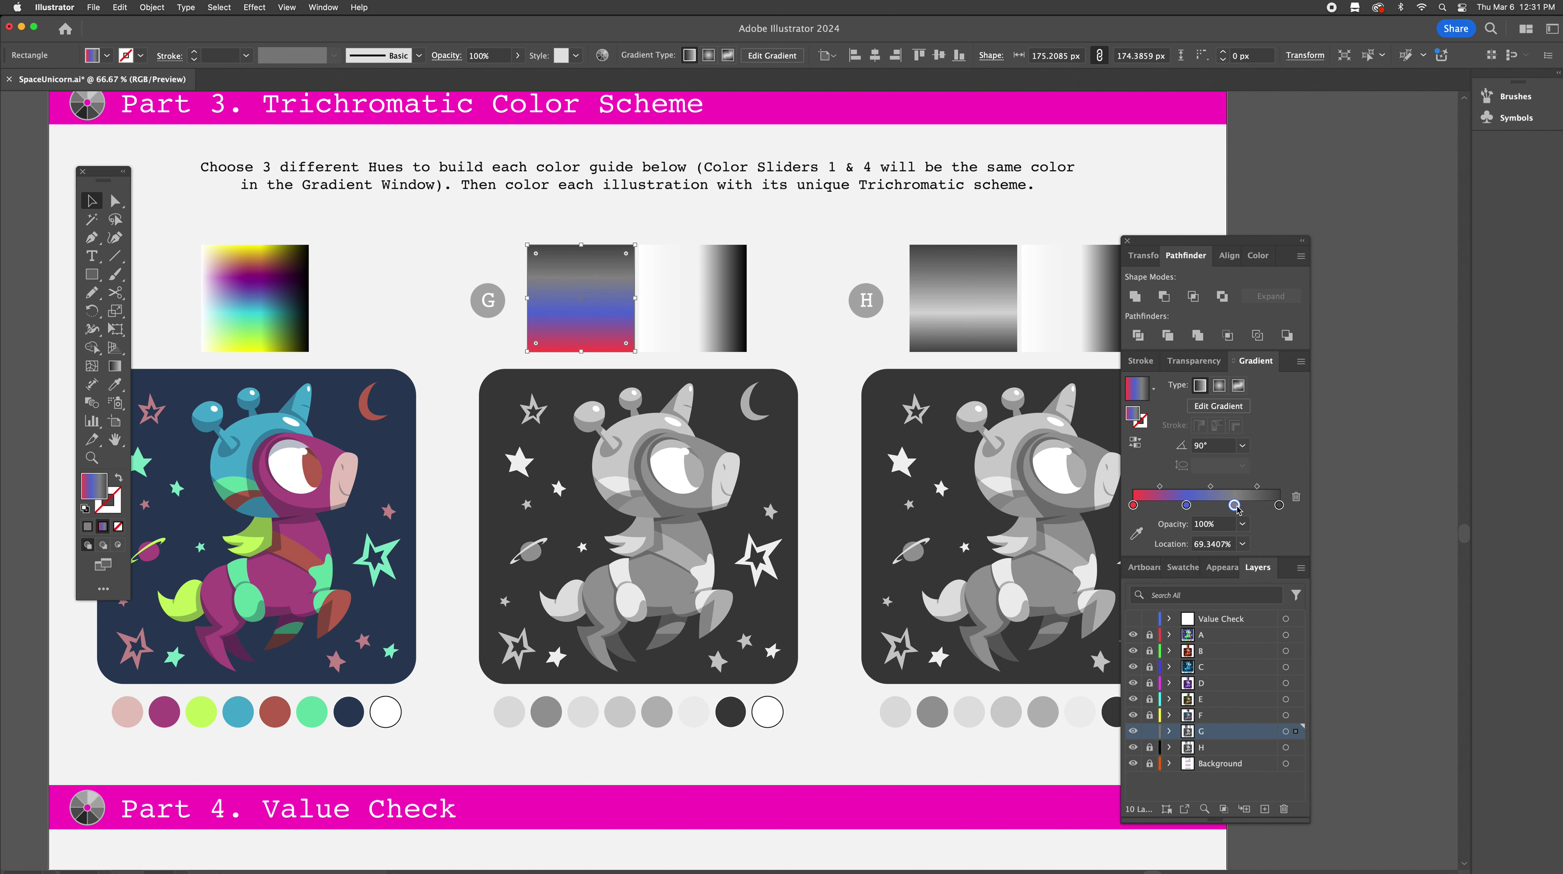
pyautogui.doubleClick(1236, 505)
pyautogui.moveTo(1170, 612)
pyautogui.mouseDown()
pyautogui.moveTo(1151, 614)
pyautogui.moveTo(1229, 592)
pyautogui.moveTo(1183, 564)
pyautogui.moveTo(1238, 589)
pyautogui.moveTo(1238, 570)
pyautogui.moveTo(1175, 614)
pyautogui.mouseUp()
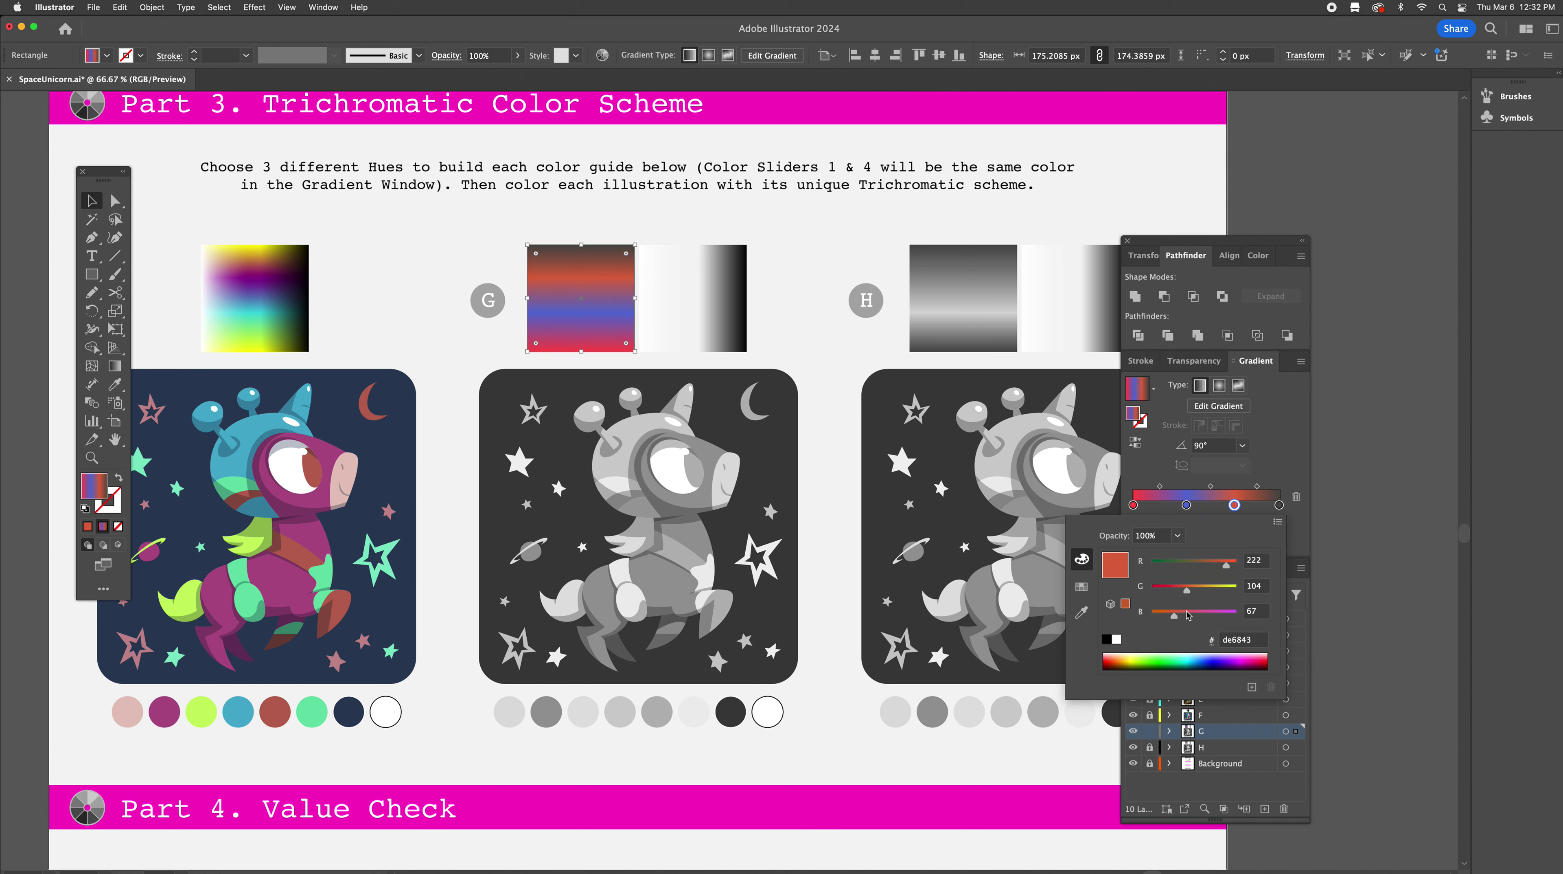
pyautogui.click(1191, 565)
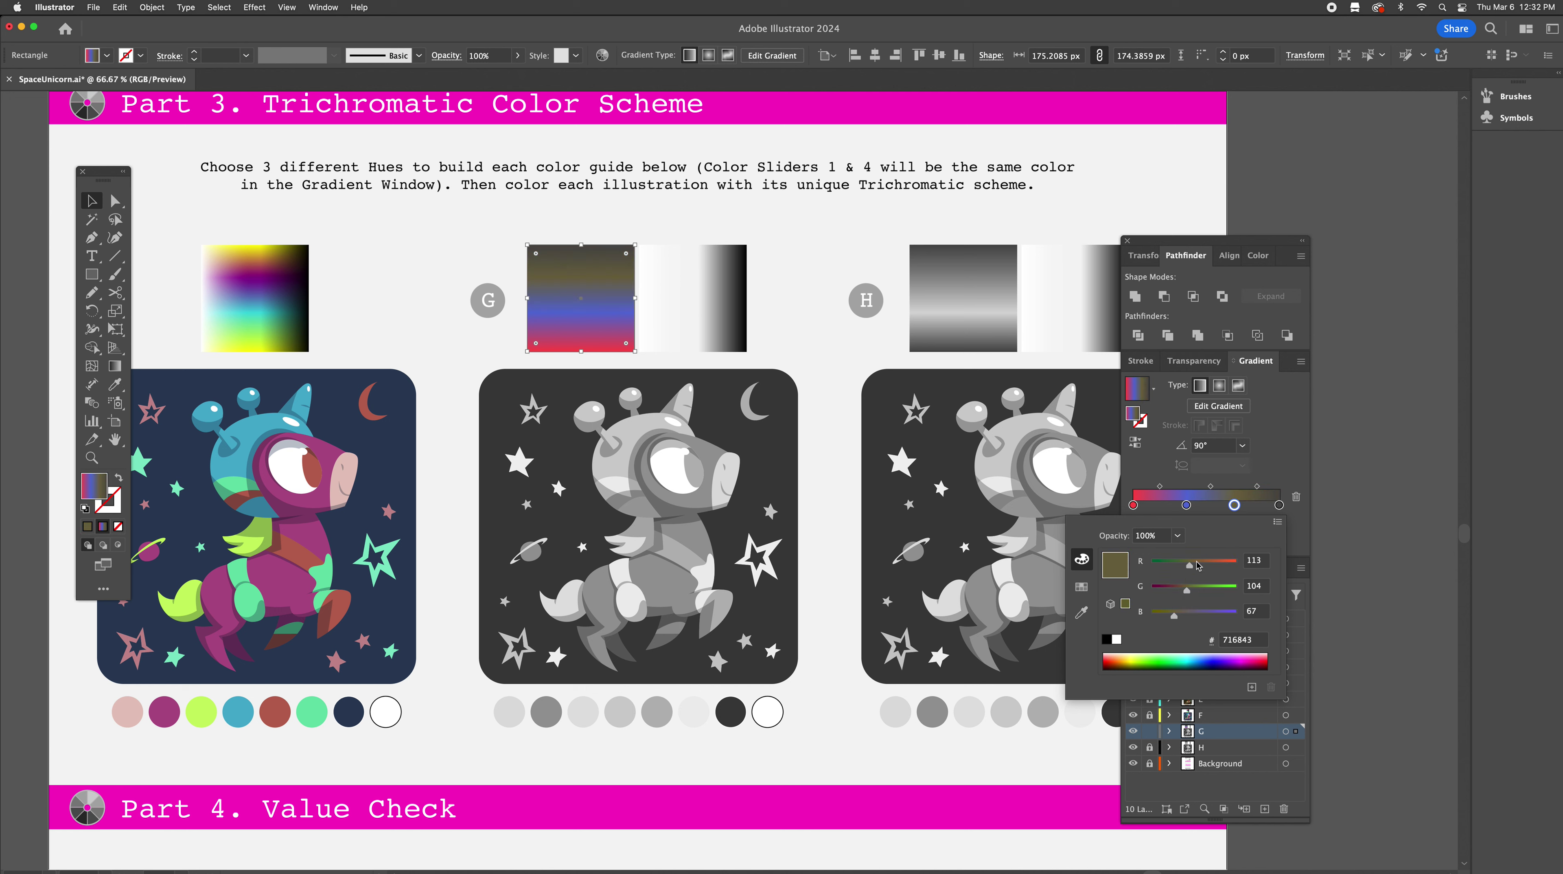
pyautogui.moveTo(1185, 591); pyautogui.dragTo(1166, 618)
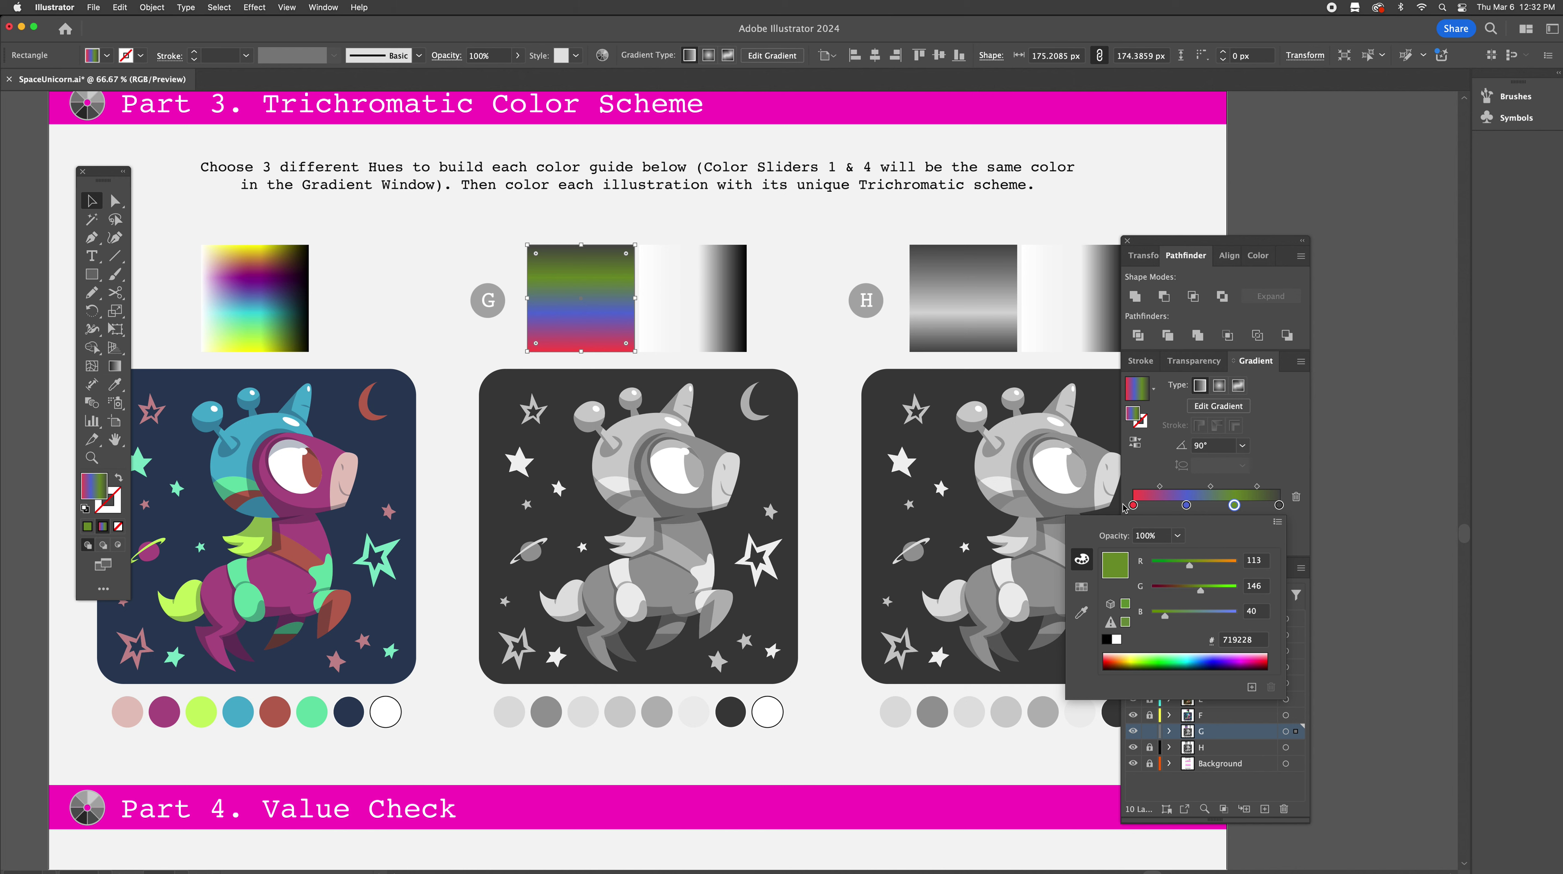
pyautogui.press('alt')
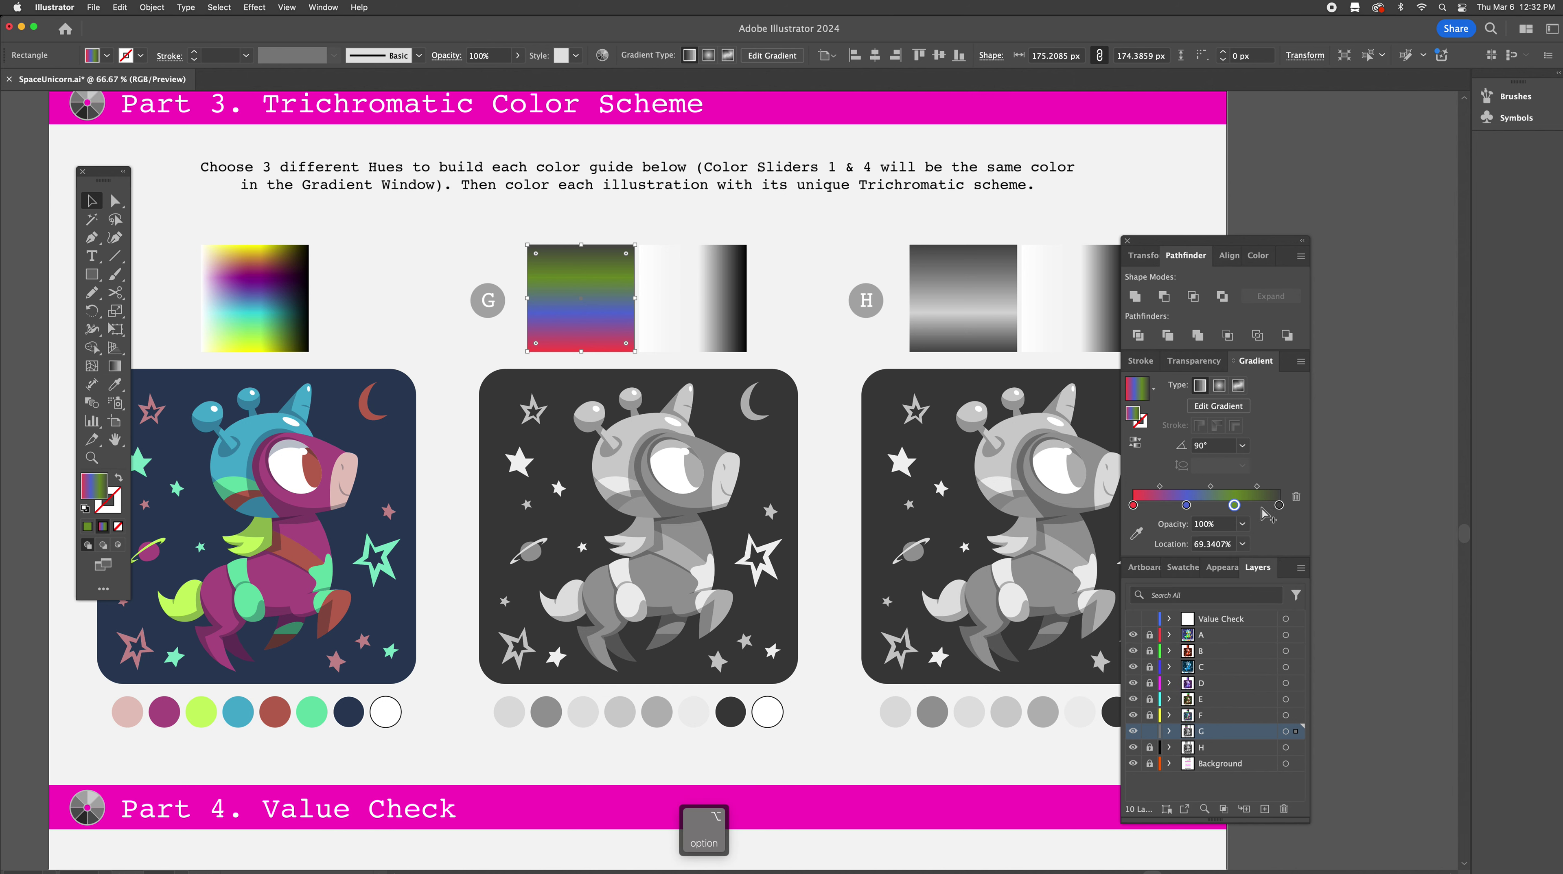
pyautogui.moveTo(1133, 506); pyautogui.dragTo(1329, 512)
pyautogui.click(1278, 505)
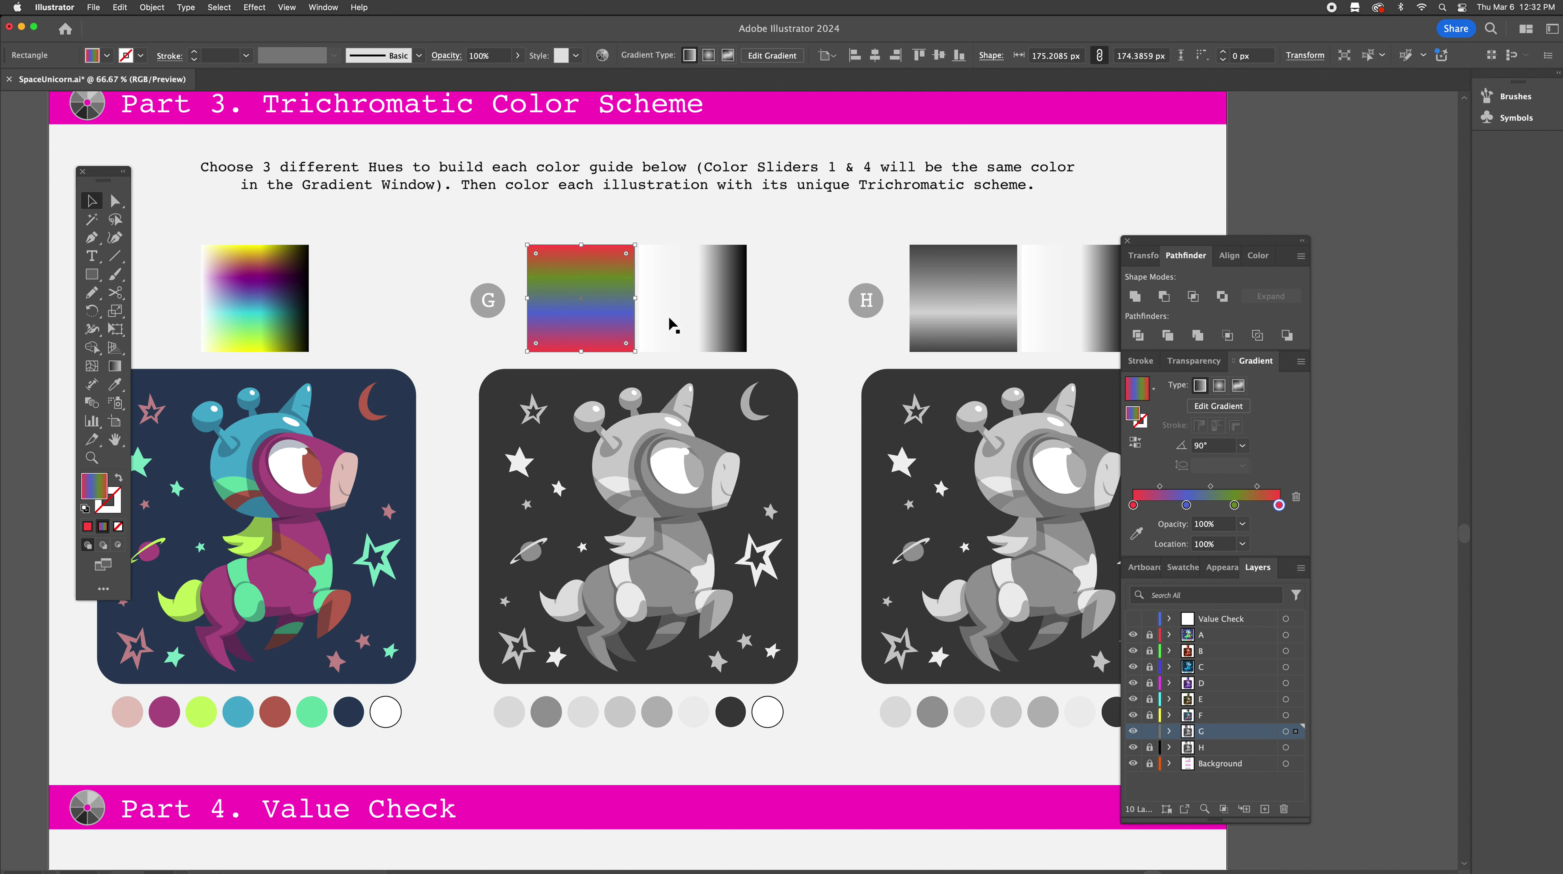
# Center guide G's color gradient and white-to-black squares horizontally on each other and rasterize them into one color guide
pyautogui.press('a')
pyautogui.keyDown('shift'); pyautogui.click(706, 317); pyautogui.keyUp('shift')
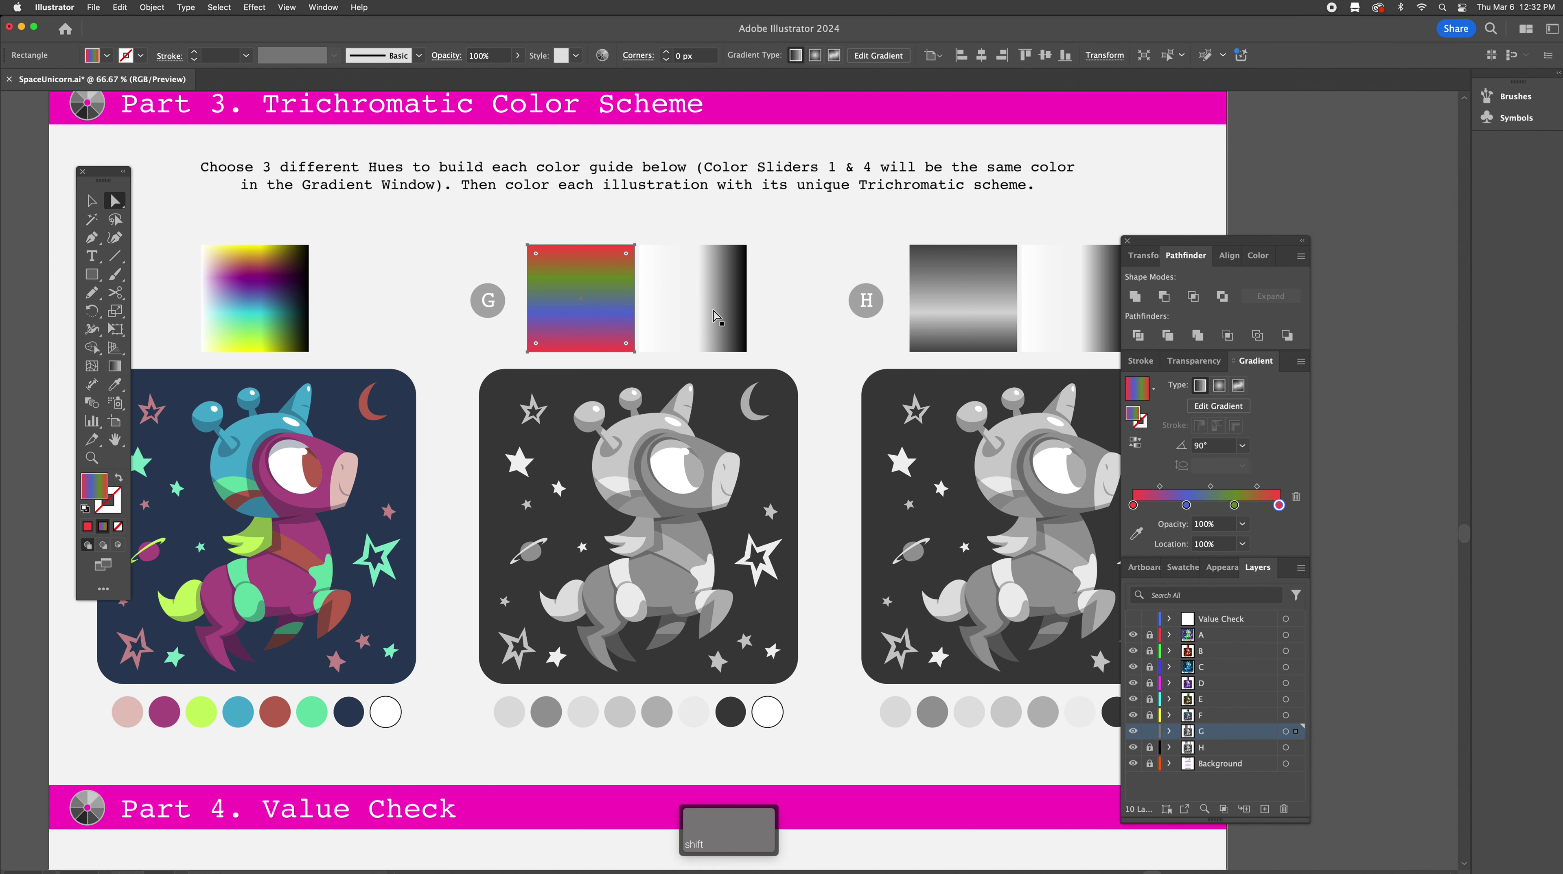
pyautogui.click(789, 55)
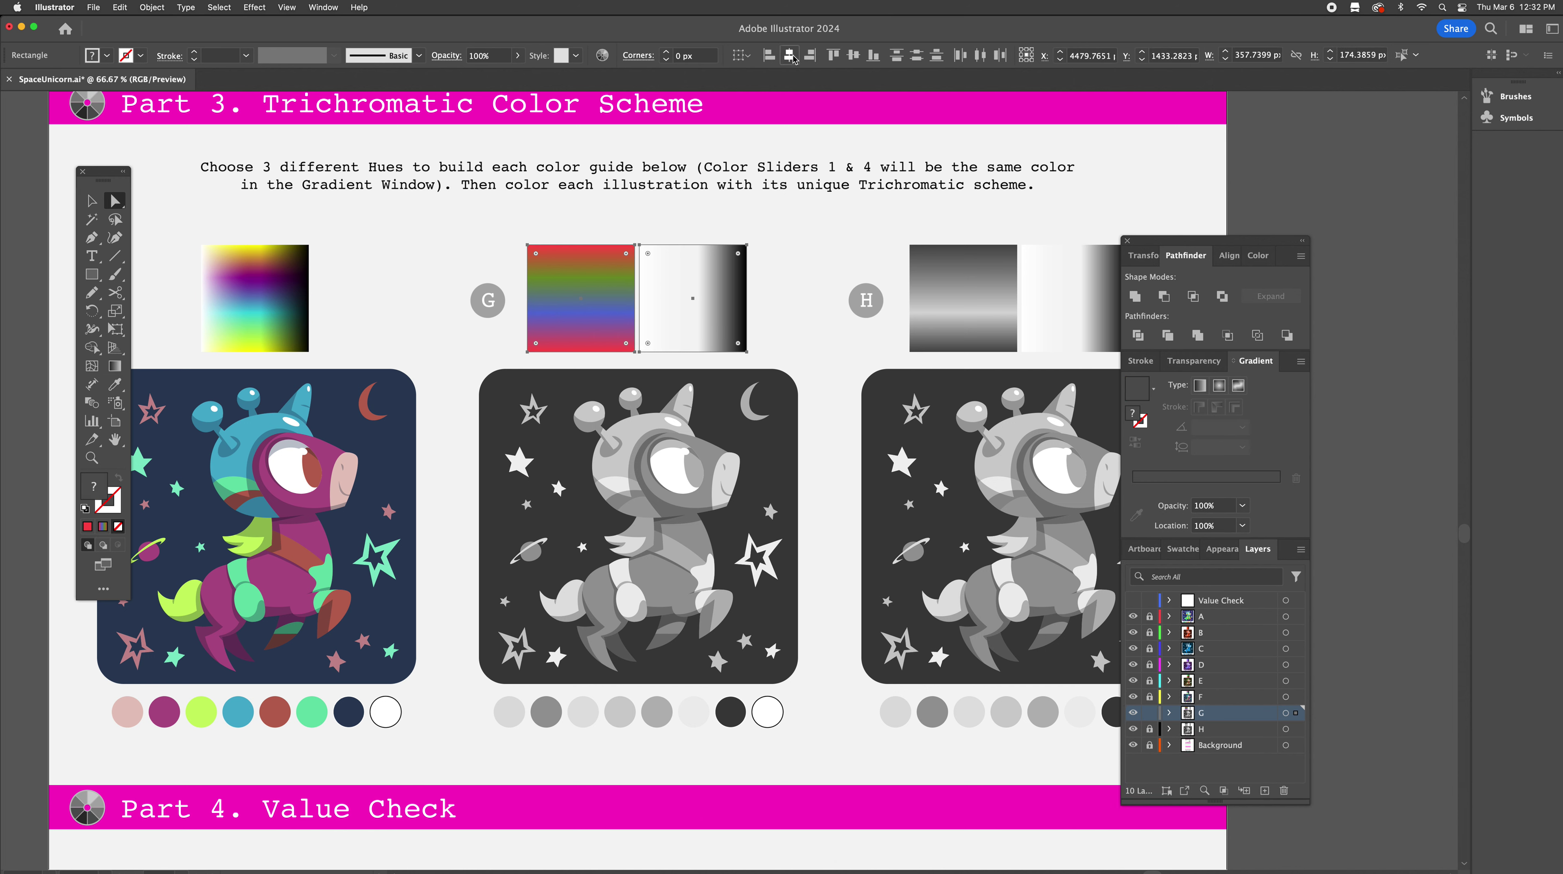
pyautogui.click(158, 8)
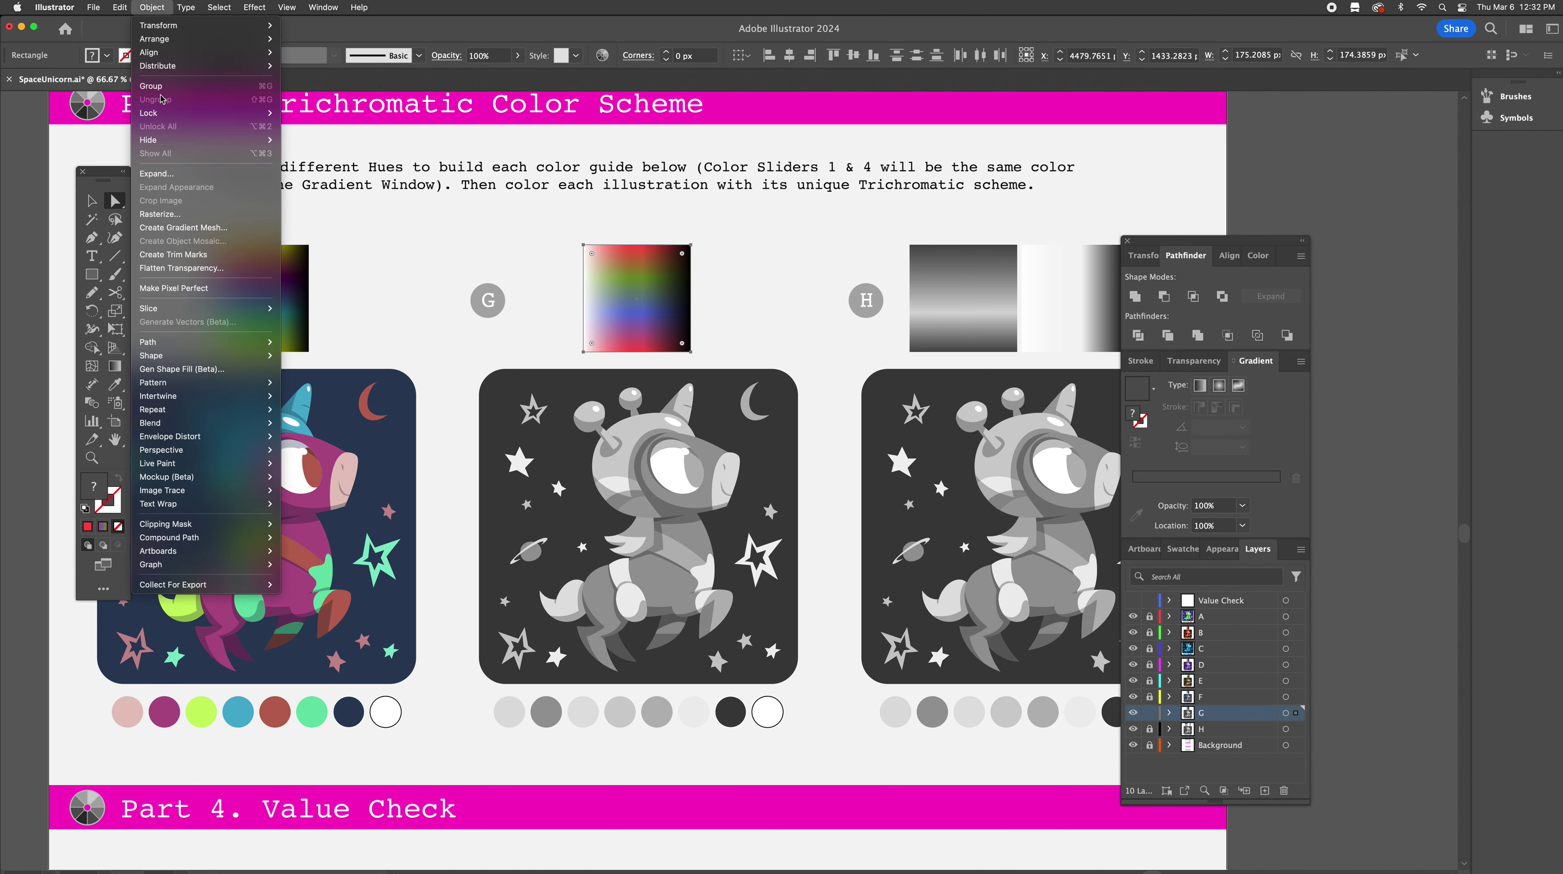
pyautogui.click(160, 214)
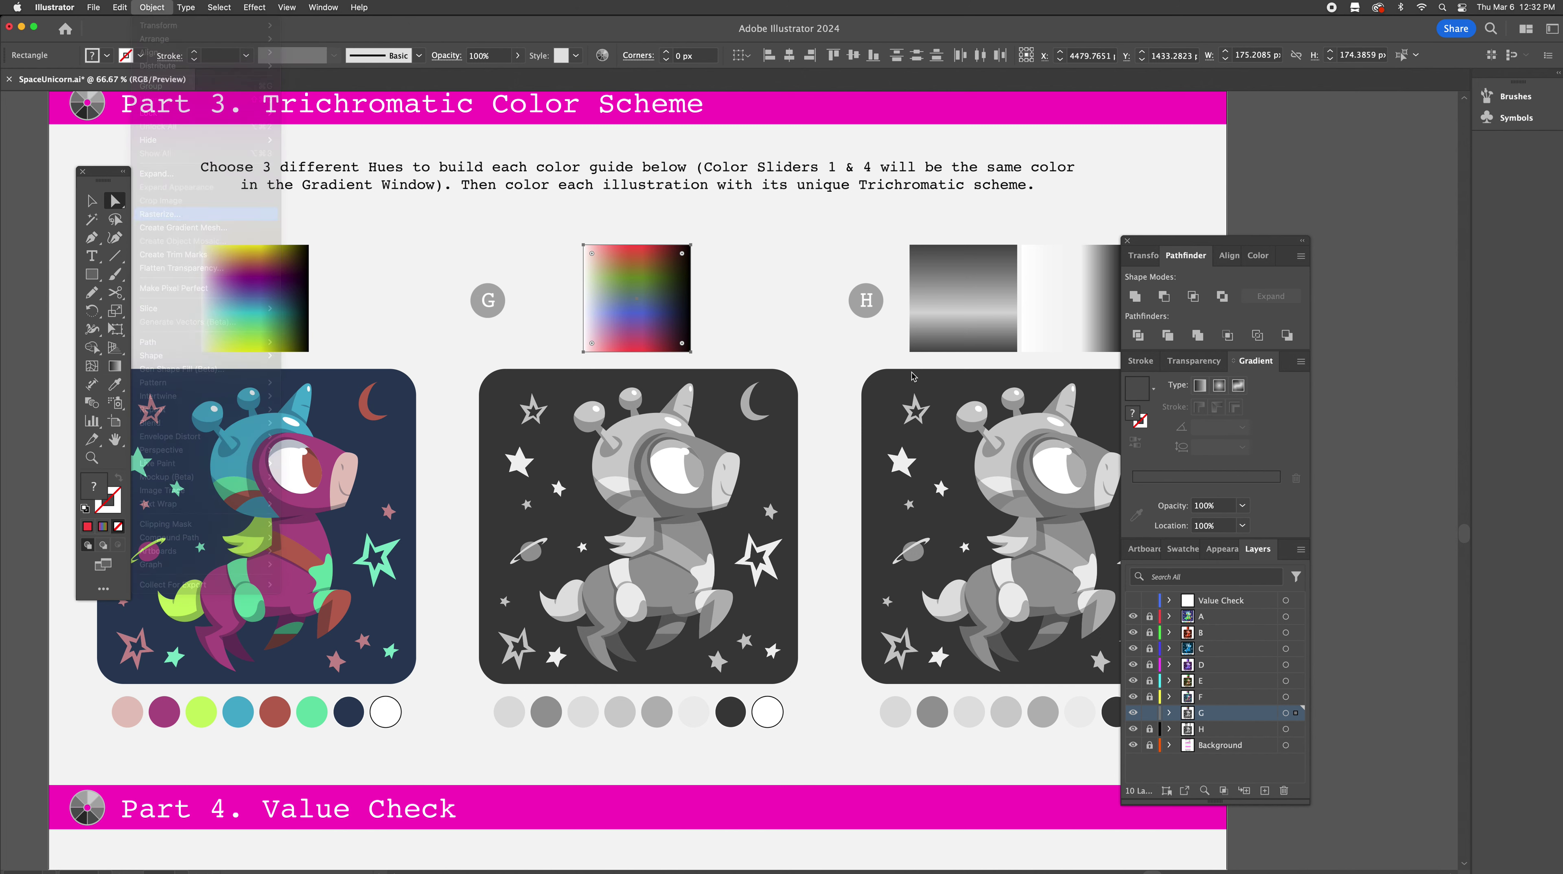
pyautogui.click(930, 578)
# Select the dark grey background and shadow areas of illustration G and recolor them brown from its color guide
pyautogui.press('y')
pyautogui.click(742, 709)
pyautogui.press('i')
pyautogui.keyDown('shift'); pyautogui.click(647, 325); pyautogui.keyUp('shift')
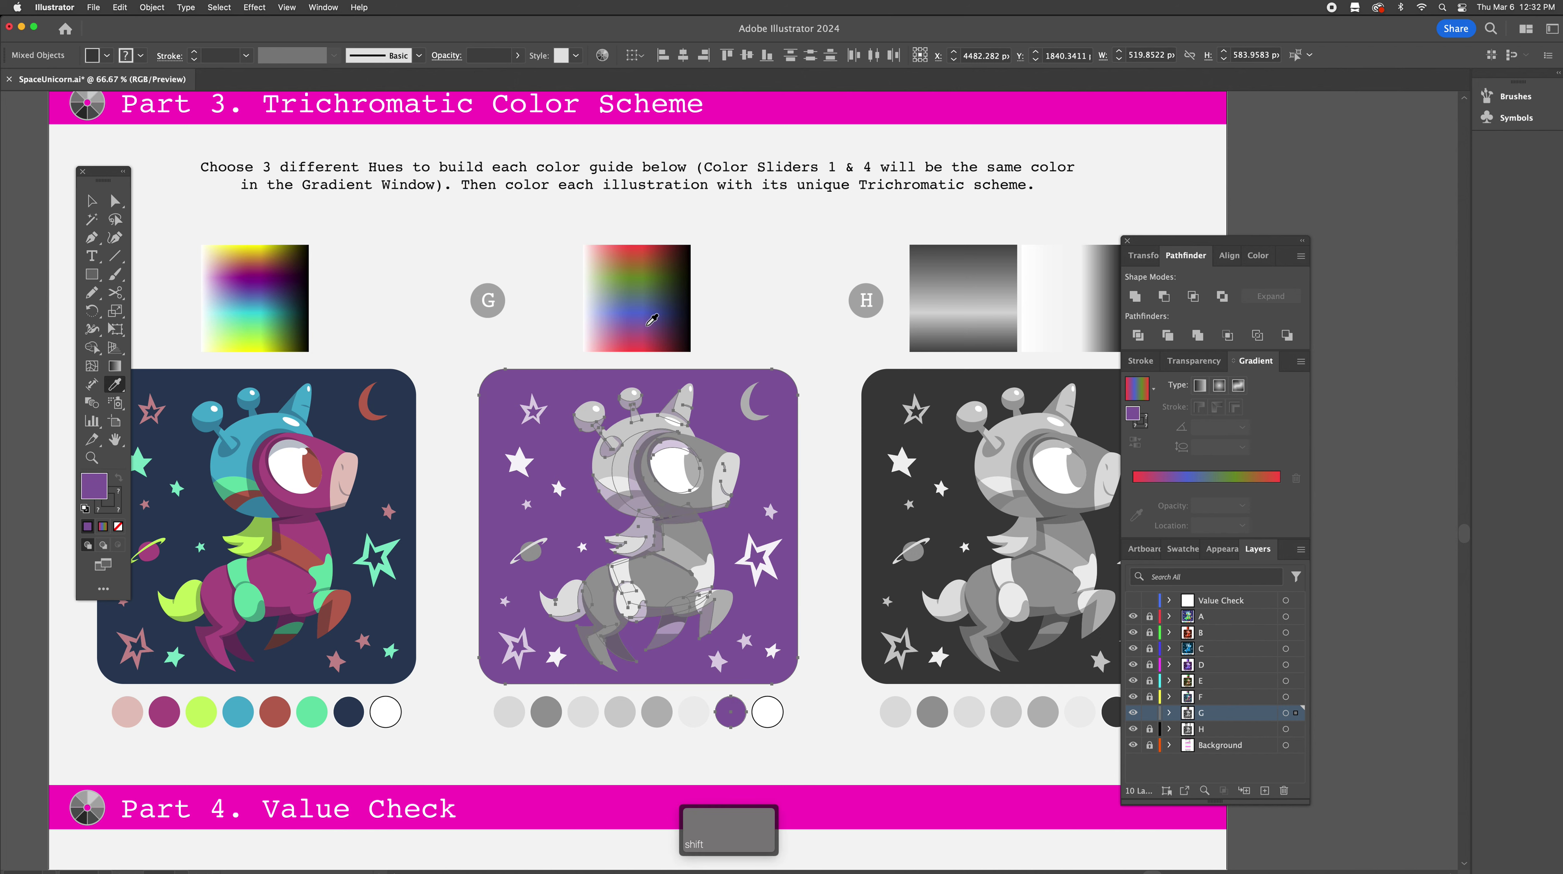
pyautogui.keyDown('shift'); pyautogui.click(627, 321); pyautogui.keyUp('shift')
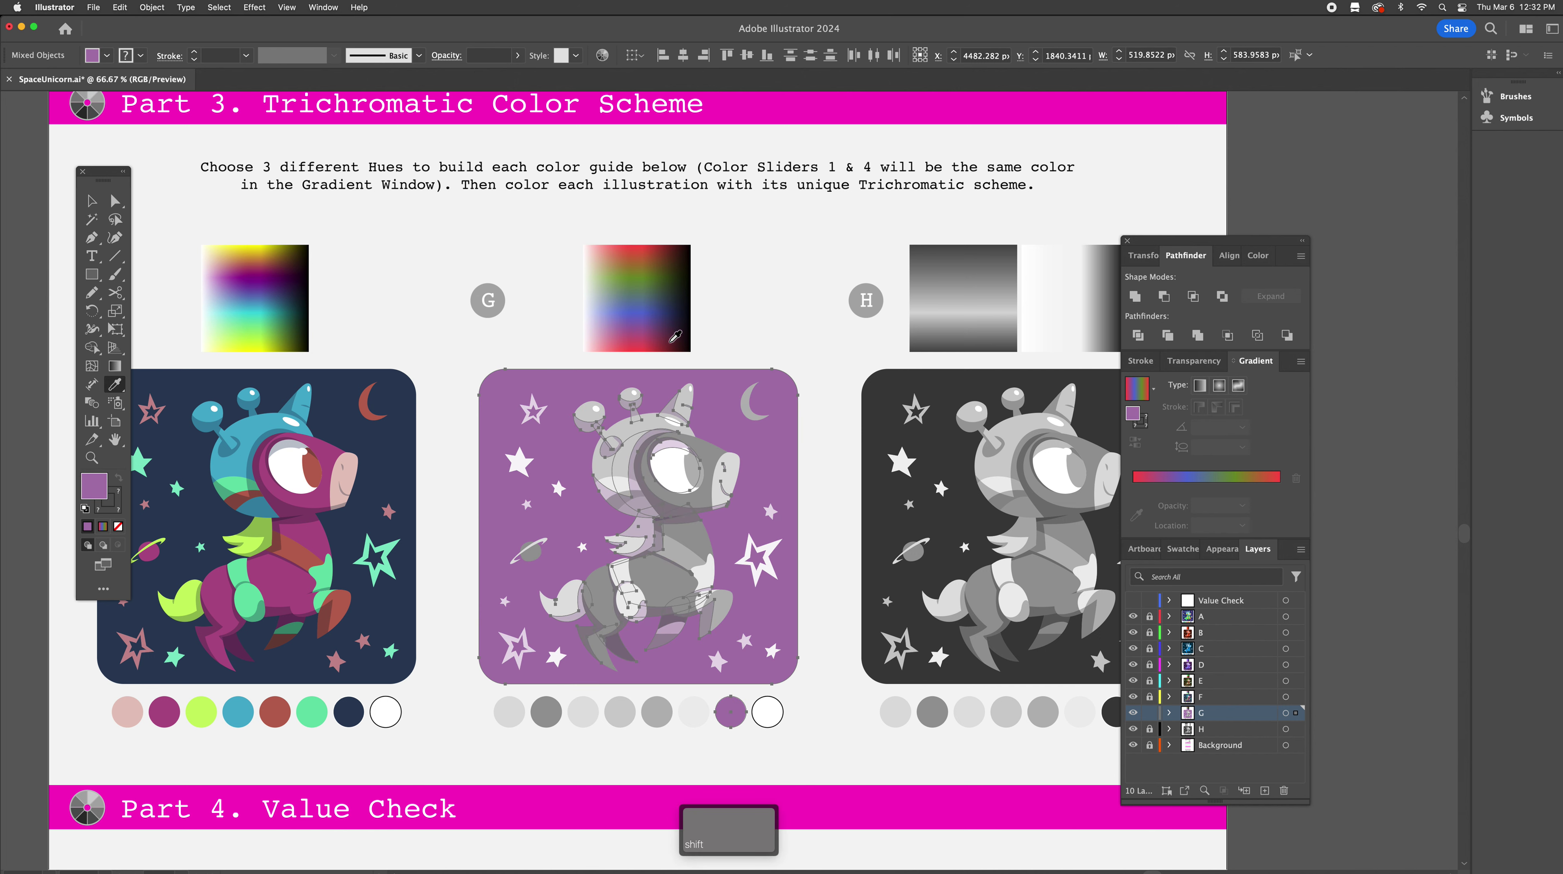
pyautogui.keyDown('shift'); pyautogui.click(681, 332); pyautogui.keyUp('shift')
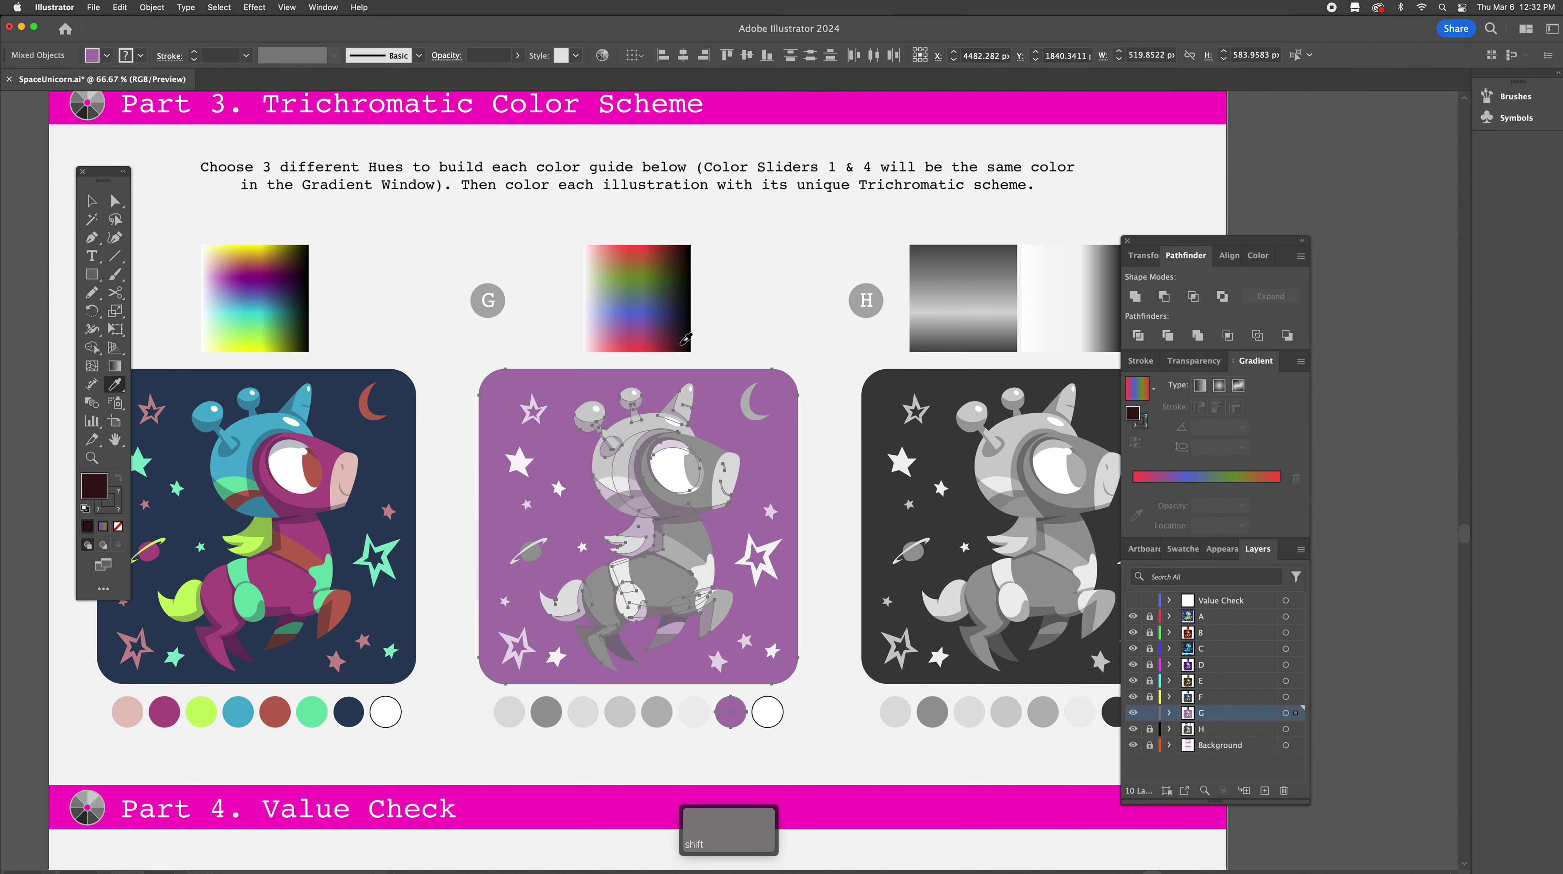
pyautogui.keyDown('shift'); pyautogui.click(672, 320); pyautogui.keyUp('shift')
pyautogui.keyDown('shift'); pyautogui.click(668, 249); pyautogui.keyUp('shift')
pyautogui.keyDown('shift'); pyautogui.click(659, 247); pyautogui.keyUp('shift')
pyautogui.keyDown('shift'); pyautogui.click(671, 249); pyautogui.keyUp('shift')
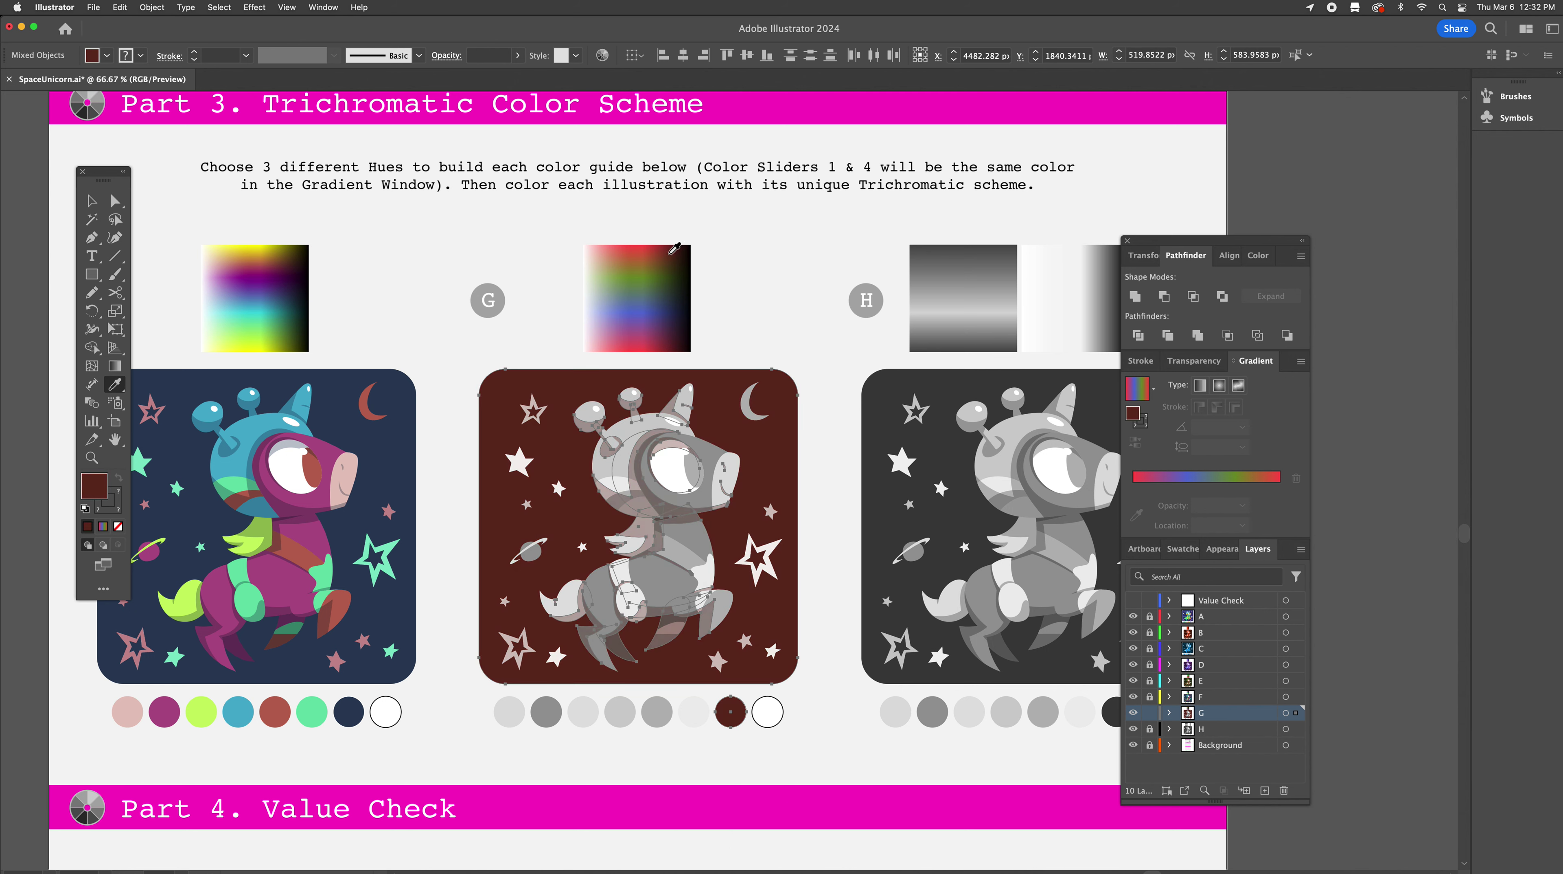
pyautogui.keyDown('shift'); pyautogui.click(660, 261); pyautogui.keyUp('shift')
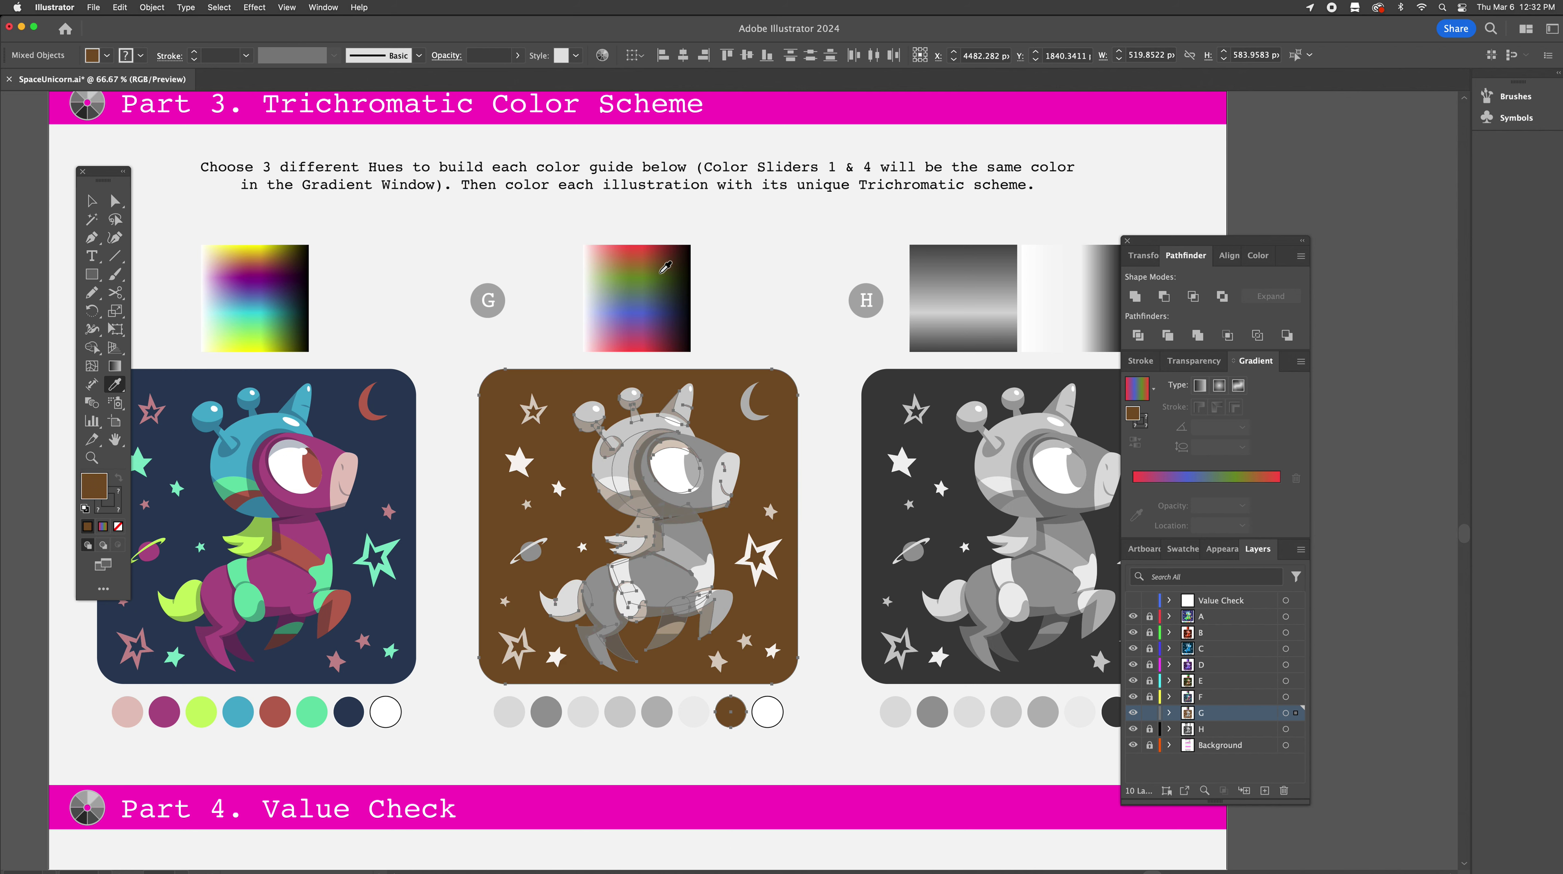
# Select the medium grey body and planet areas in illustration G and recolor them pale green from its color guide
pyautogui.press('y')
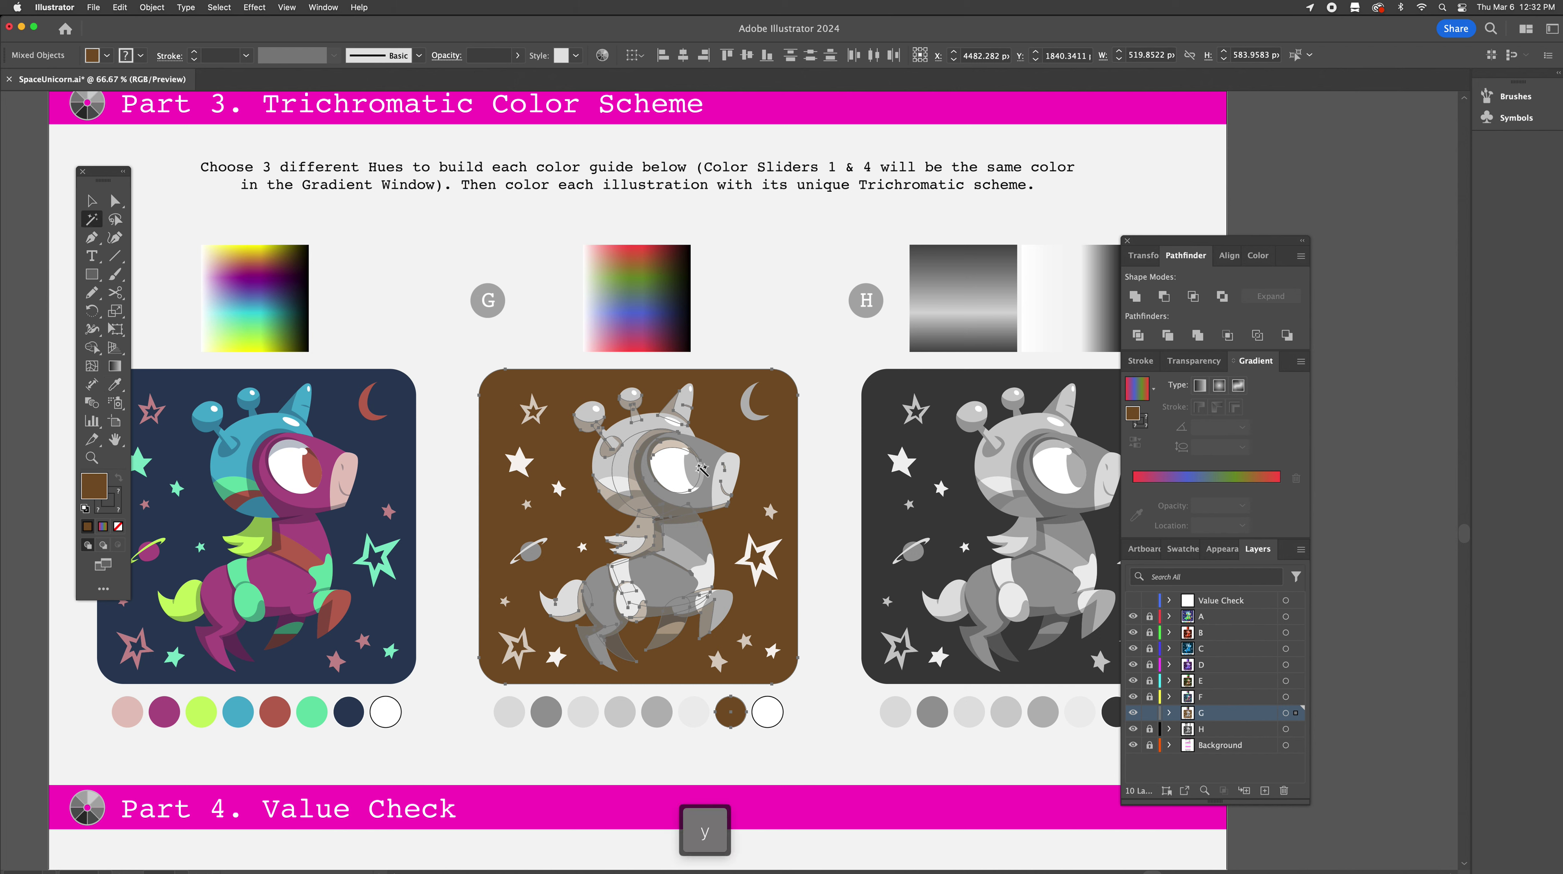
pyautogui.click(711, 456)
pyautogui.press('i')
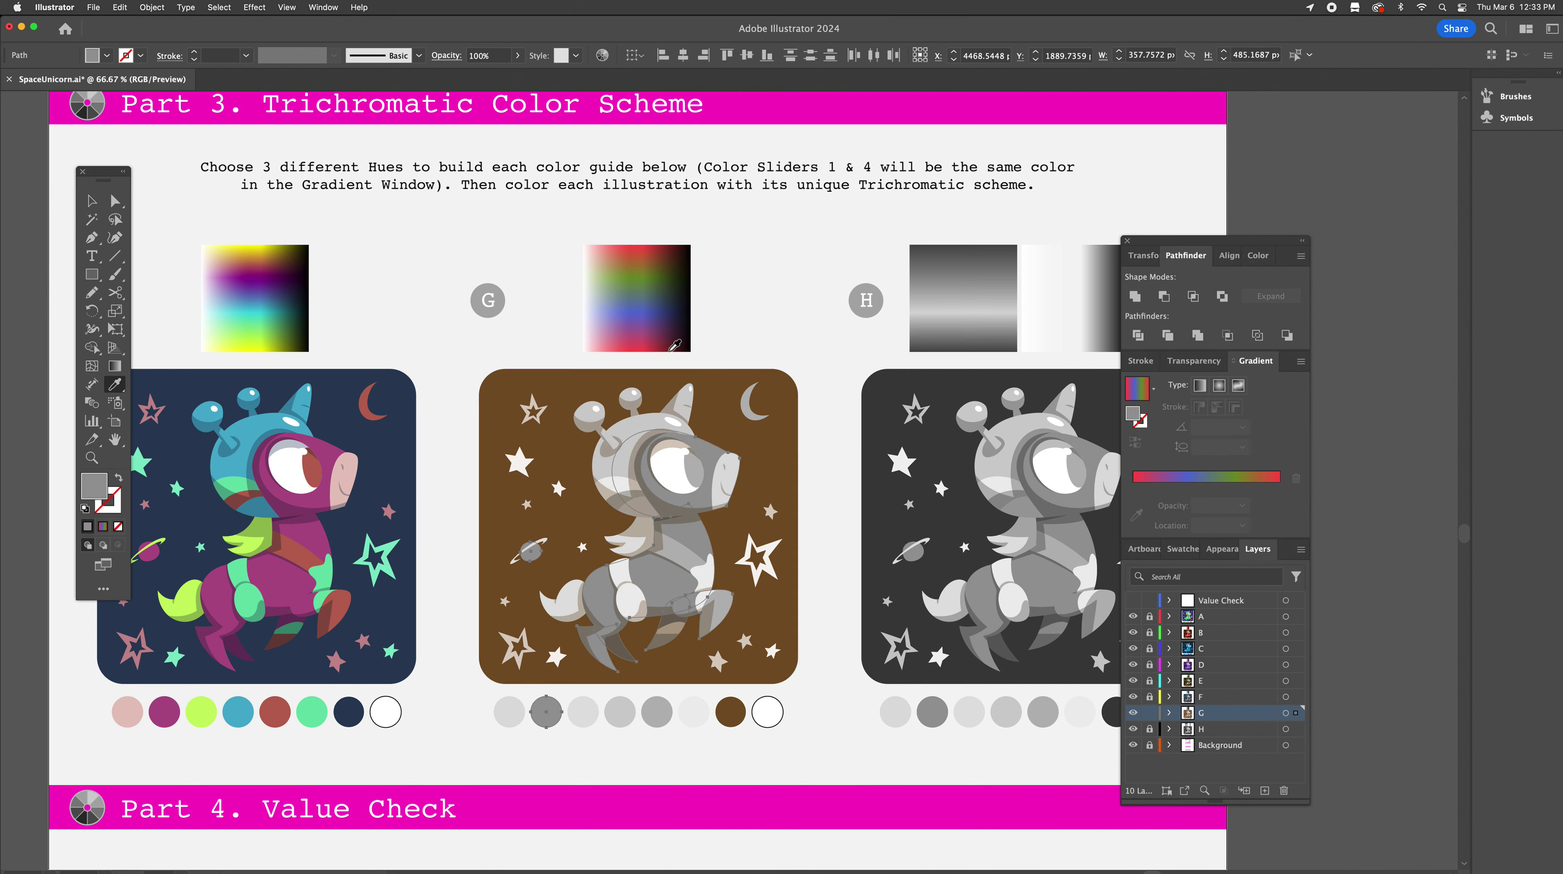
pyautogui.keyDown('shift'); pyautogui.click(635, 309); pyautogui.keyUp('shift')
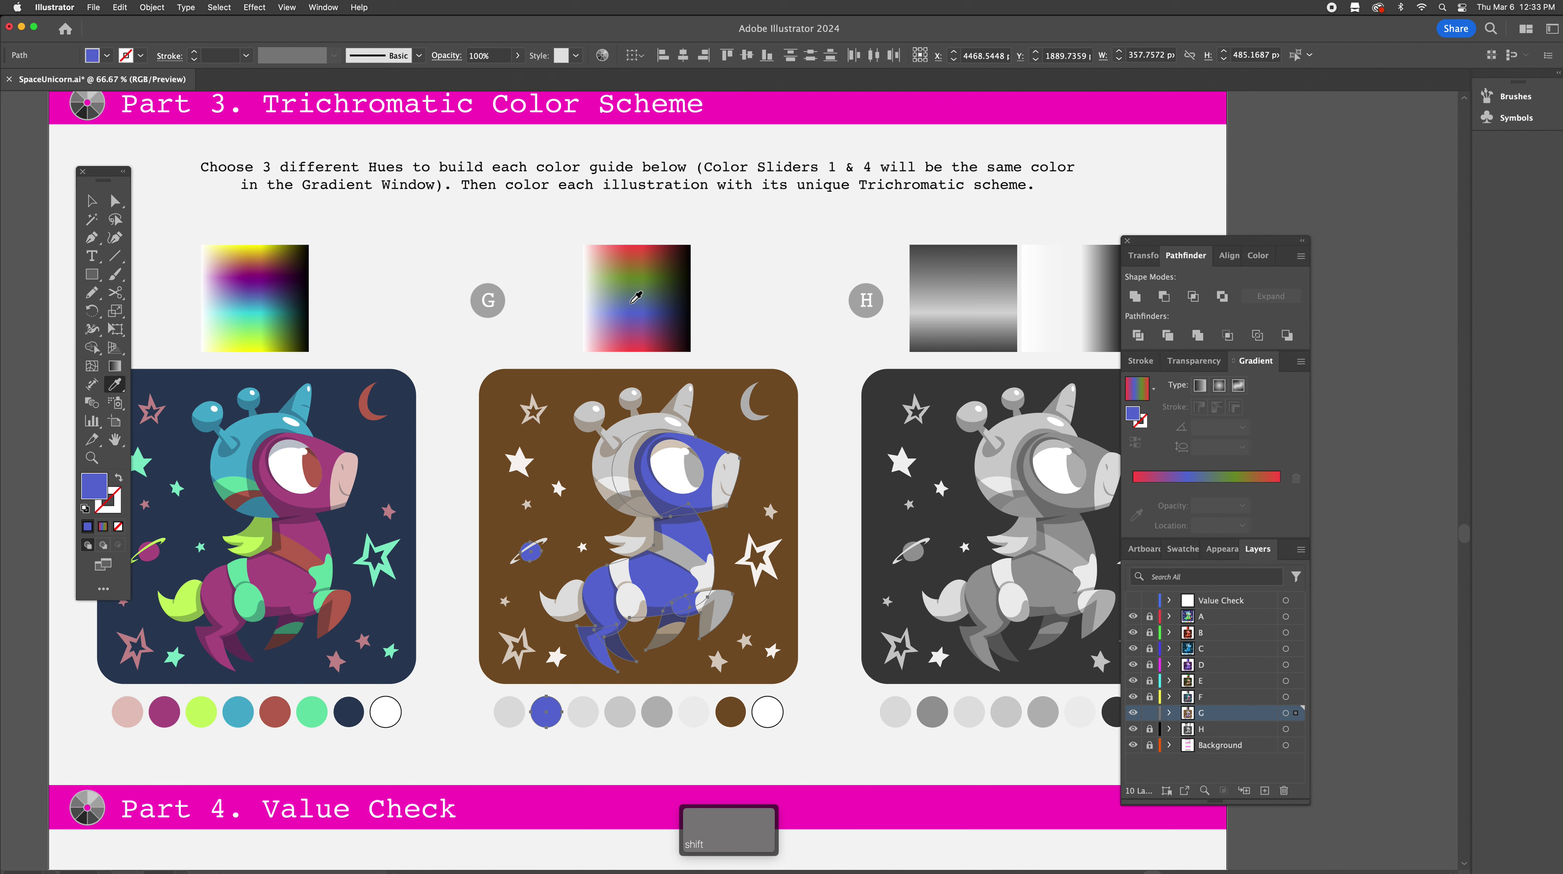
pyautogui.keyDown('shift'); pyautogui.click(615, 309); pyautogui.keyUp('shift')
pyautogui.keyDown('shift'); pyautogui.click(600, 310); pyautogui.keyUp('shift')
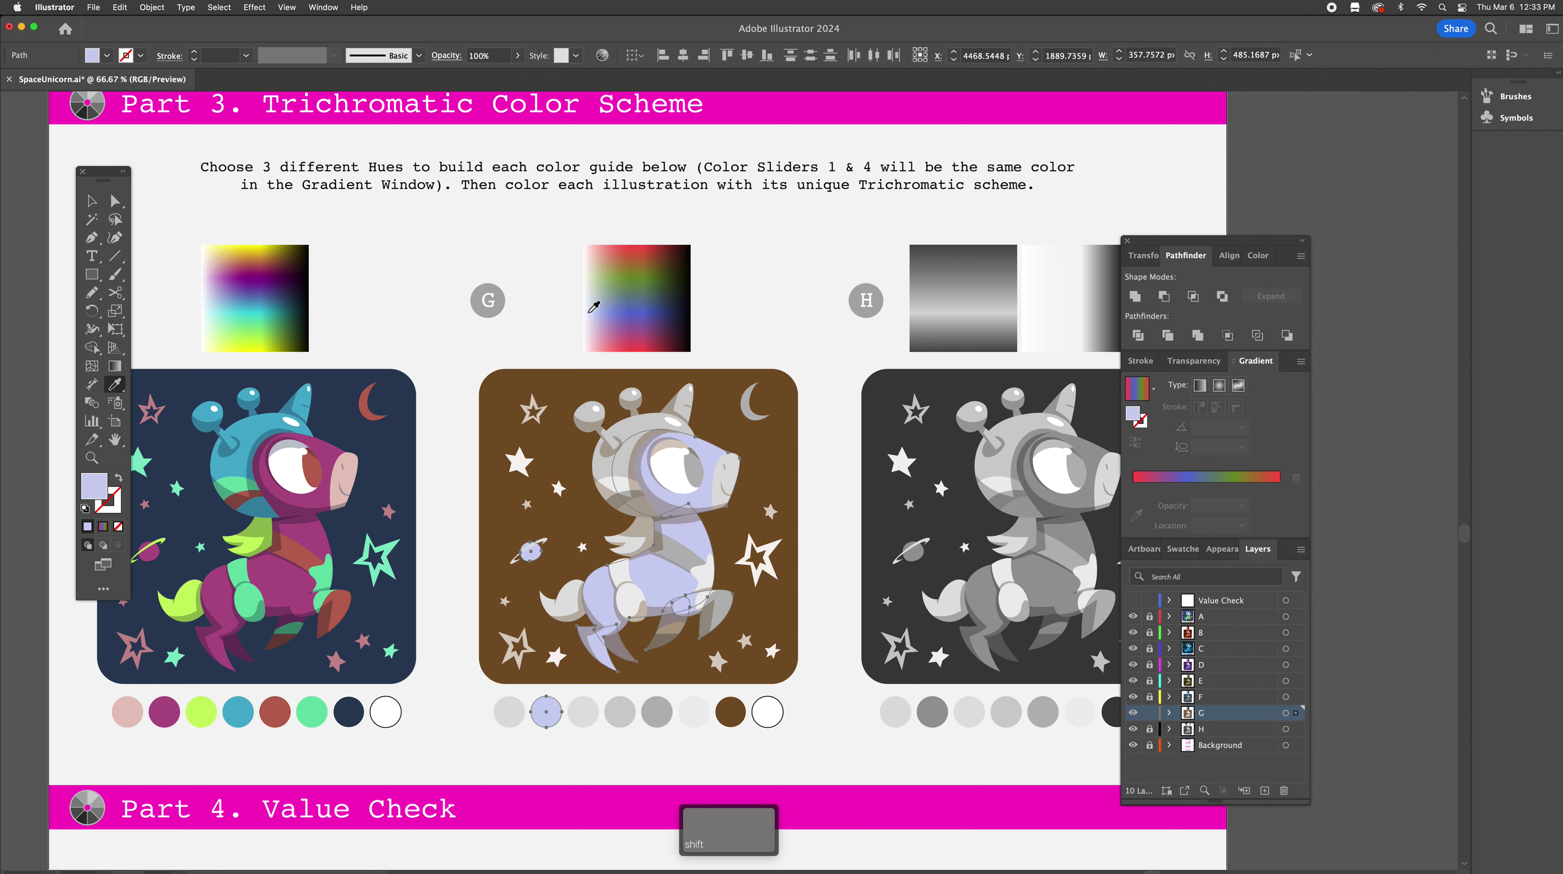
pyautogui.keyDown('shift'); pyautogui.click(596, 286); pyautogui.keyUp('shift')
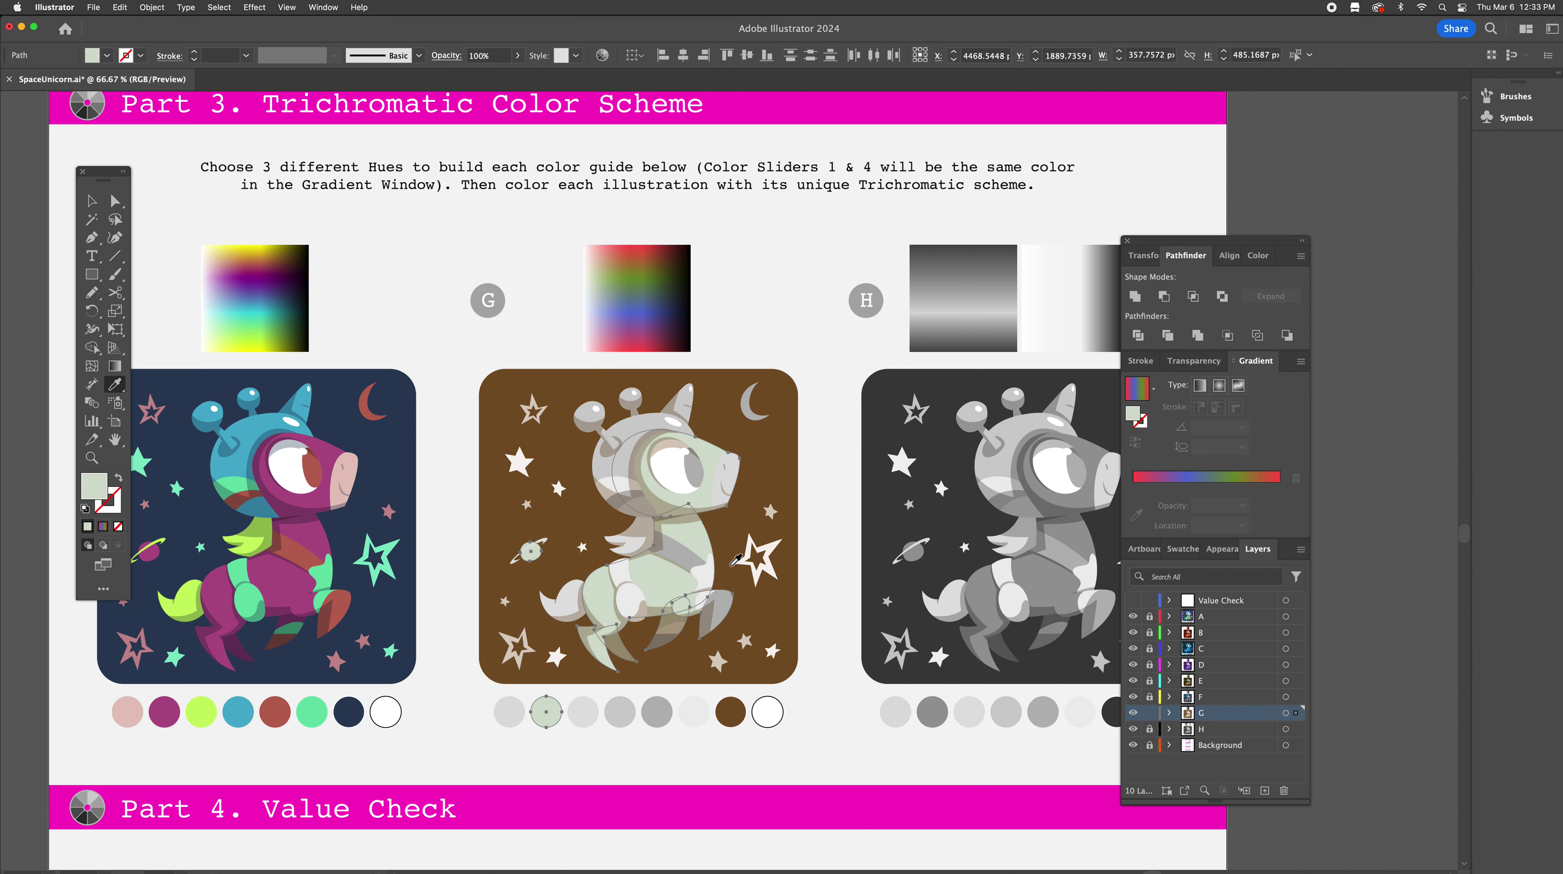
# Select the mid-grey hooves, iris, suit bands and moon in illustration G and recolor them slate blue from its color guide
pyautogui.press('y')
pyautogui.click(725, 608)
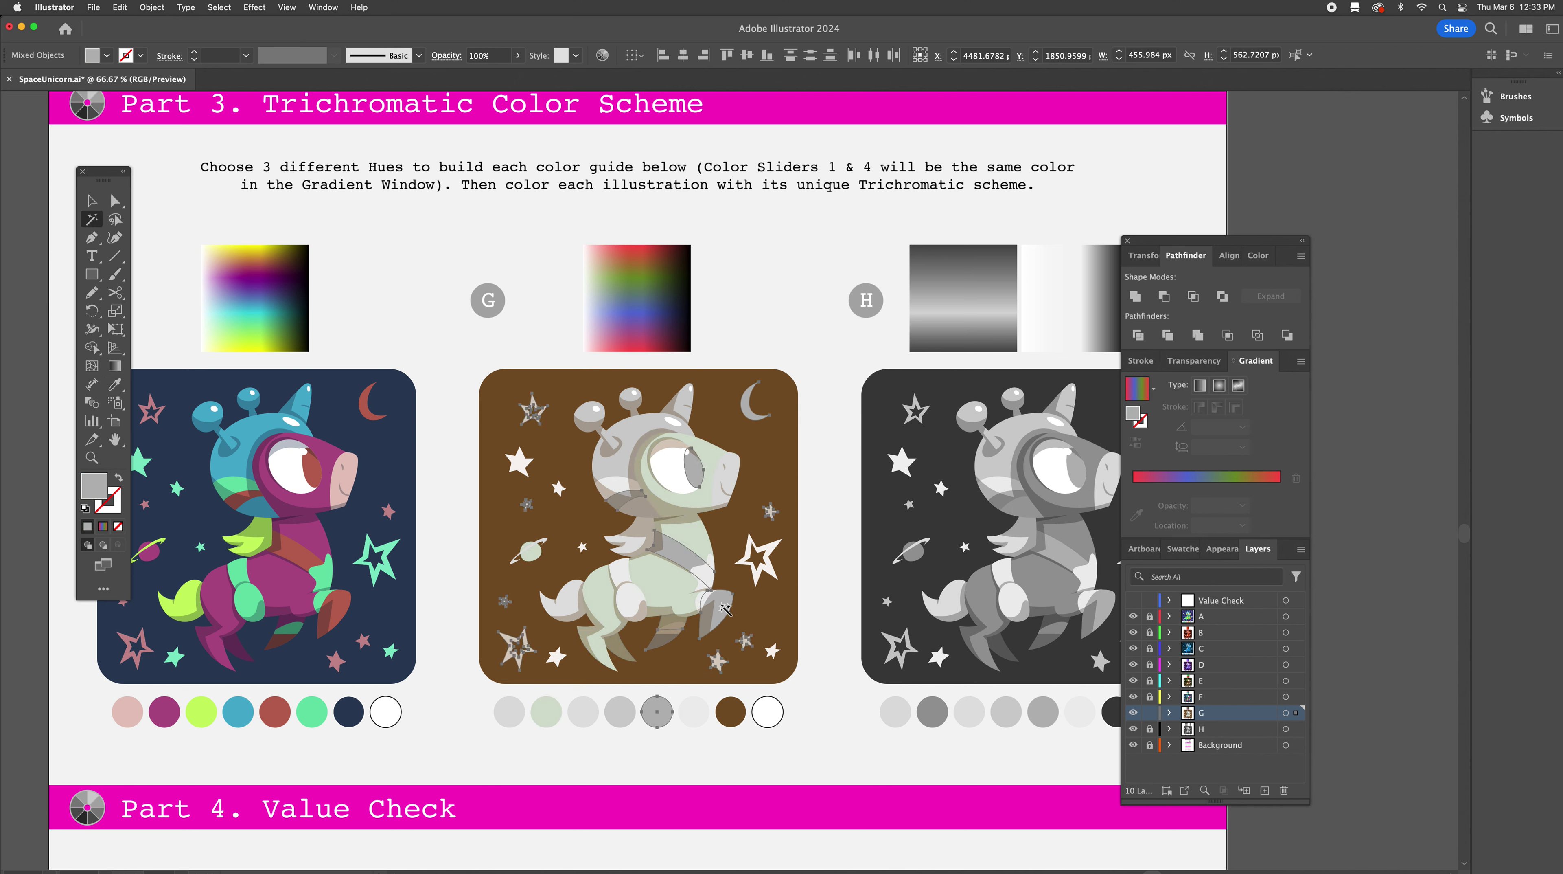
pyautogui.press('i')
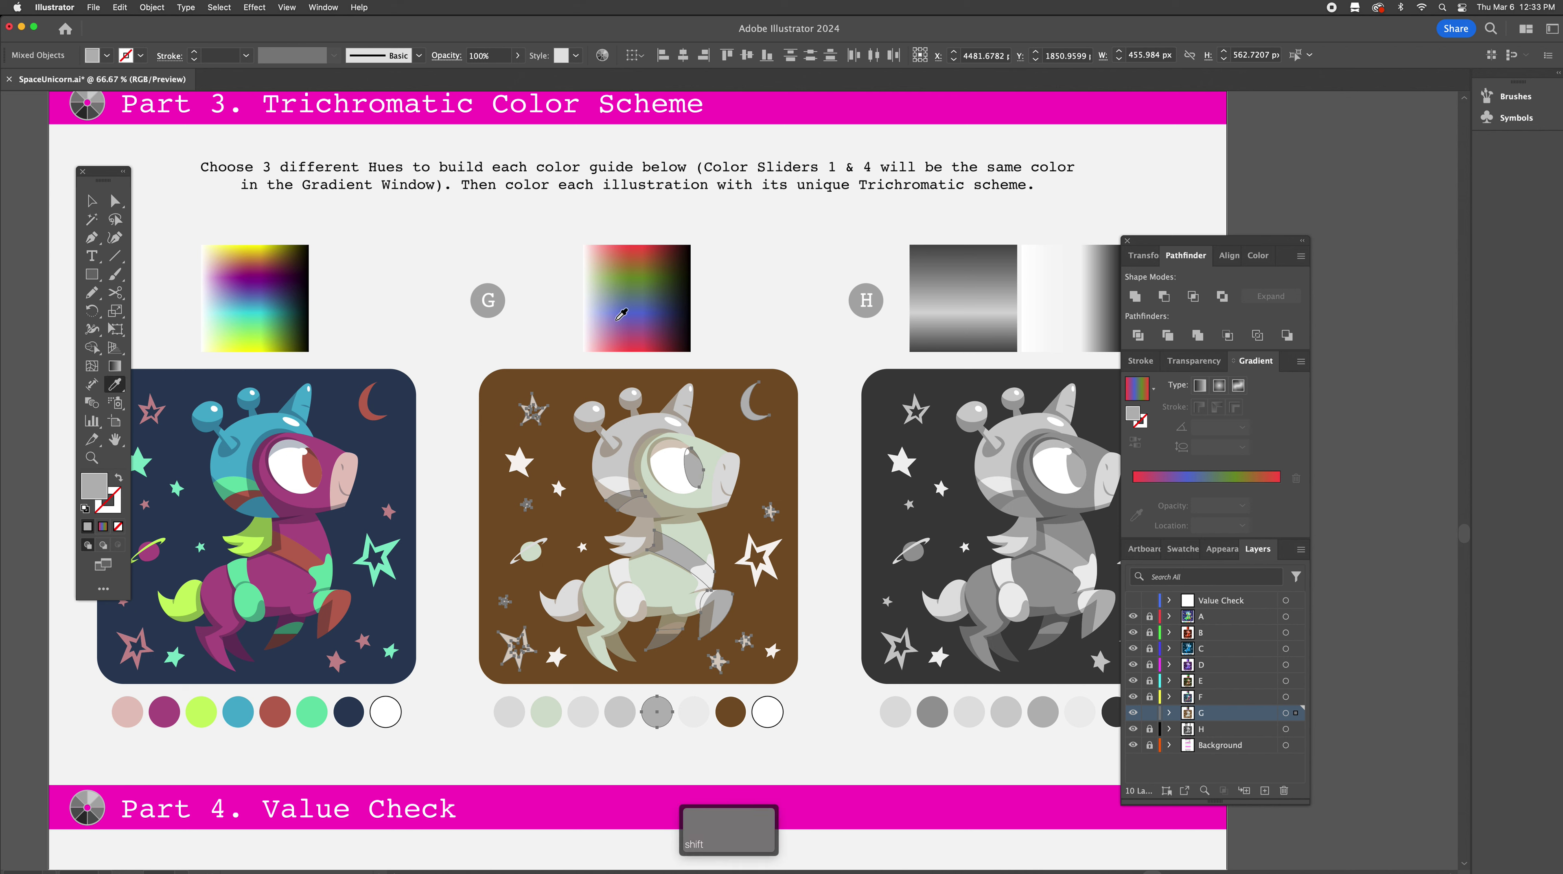
pyautogui.keyDown('shift'); pyautogui.click(619, 315); pyautogui.keyUp('shift')
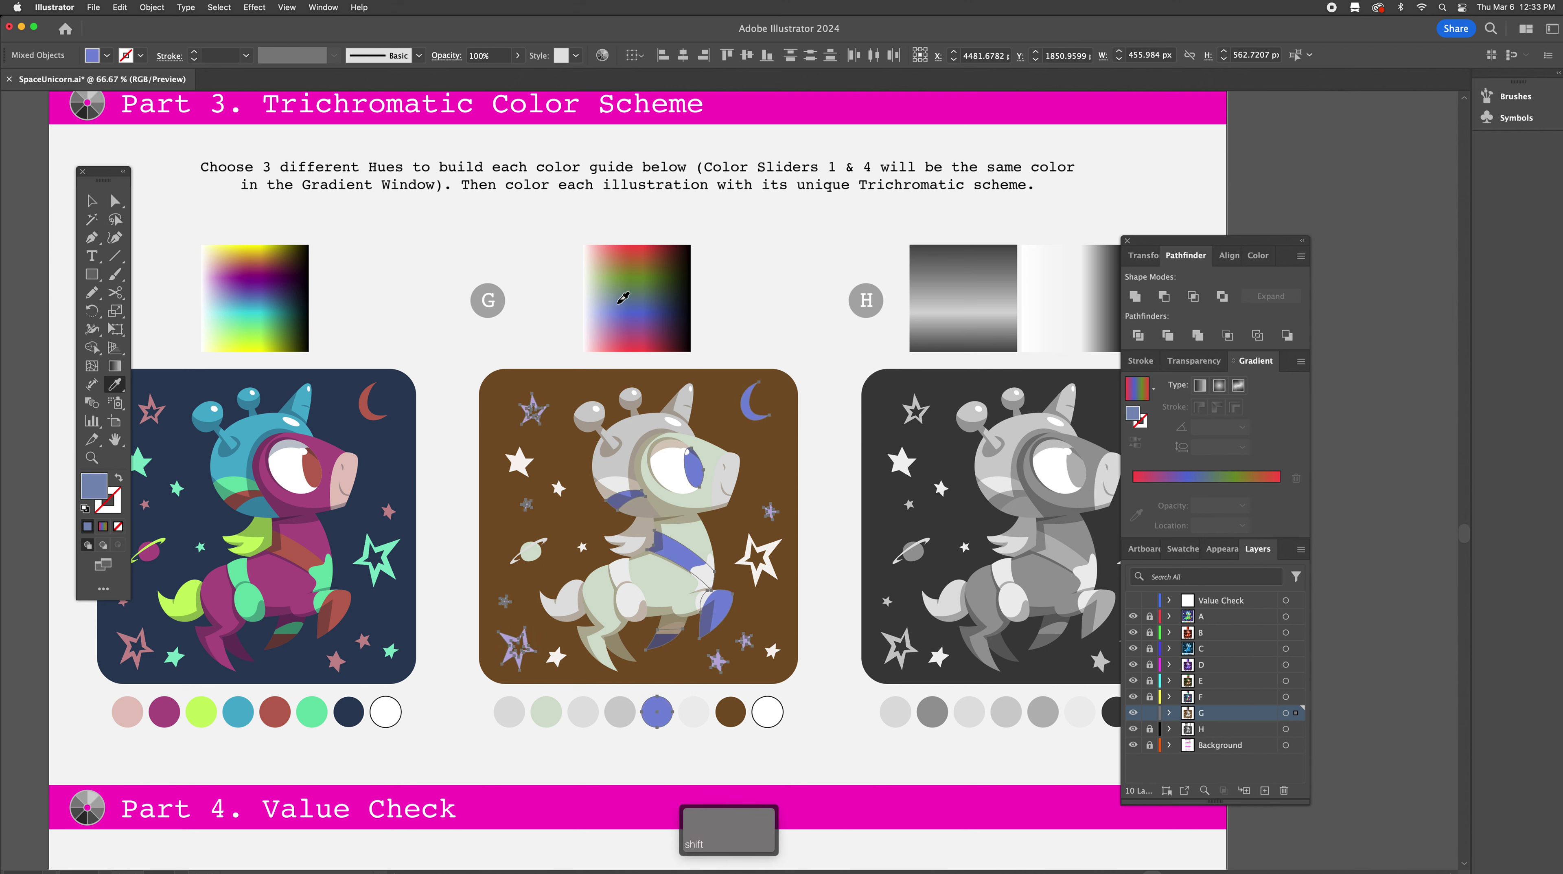
pyautogui.keyDown('shift'); pyautogui.click(635, 282); pyautogui.keyUp('shift')
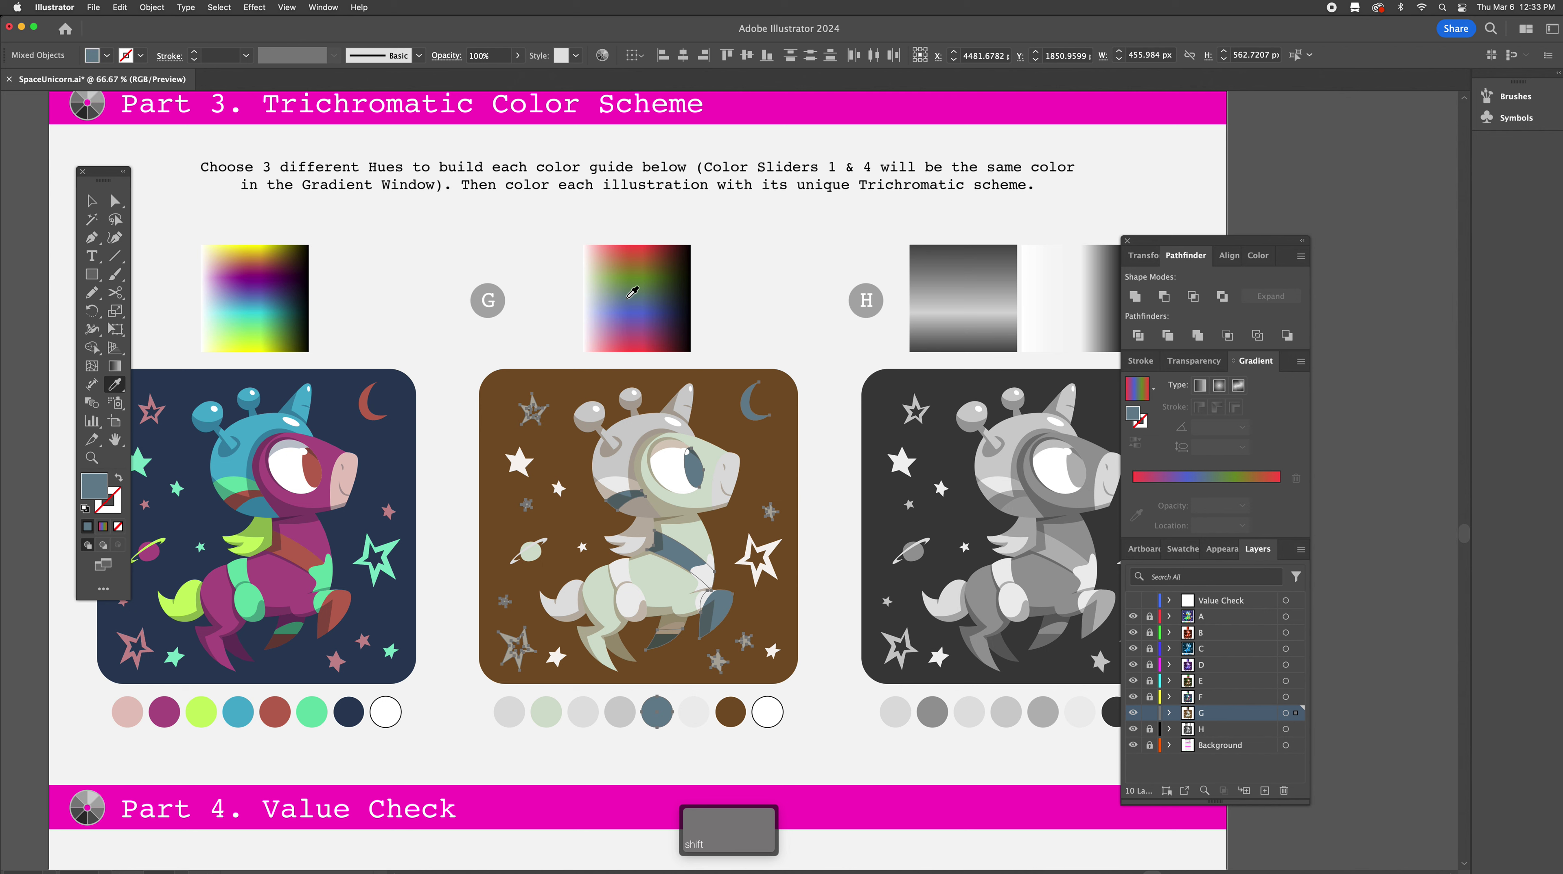
# Select the grey helmet, antennae and horn areas in illustration G and recolor them a pale peach pink from its color guide
pyautogui.press('y')
pyautogui.click(644, 424)
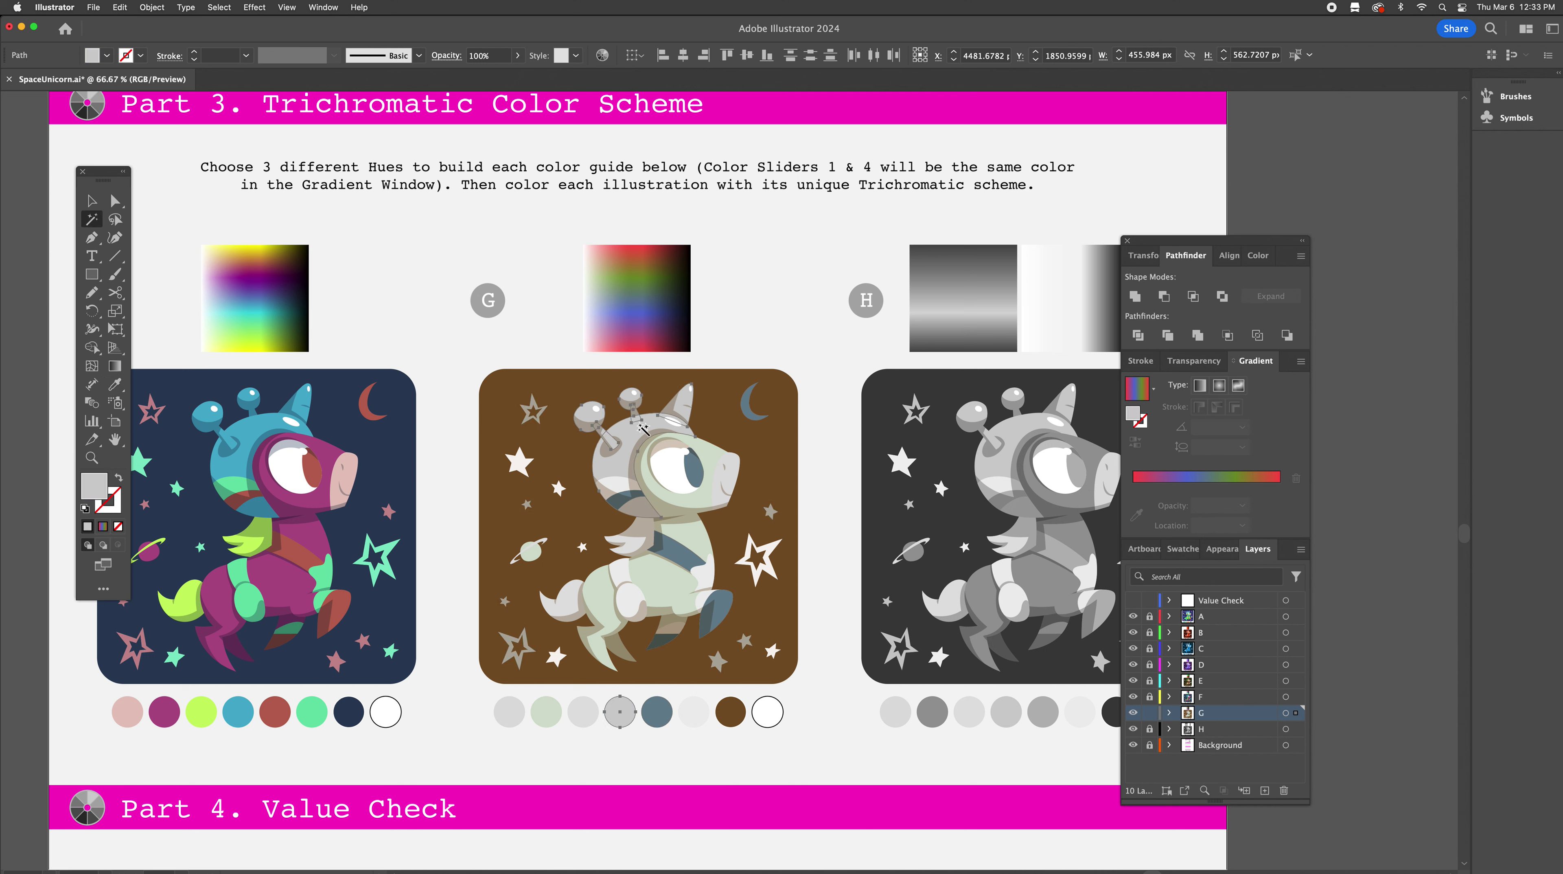
pyautogui.press('i')
pyautogui.keyDown('shift'); pyautogui.click(618, 310); pyautogui.keyUp('shift')
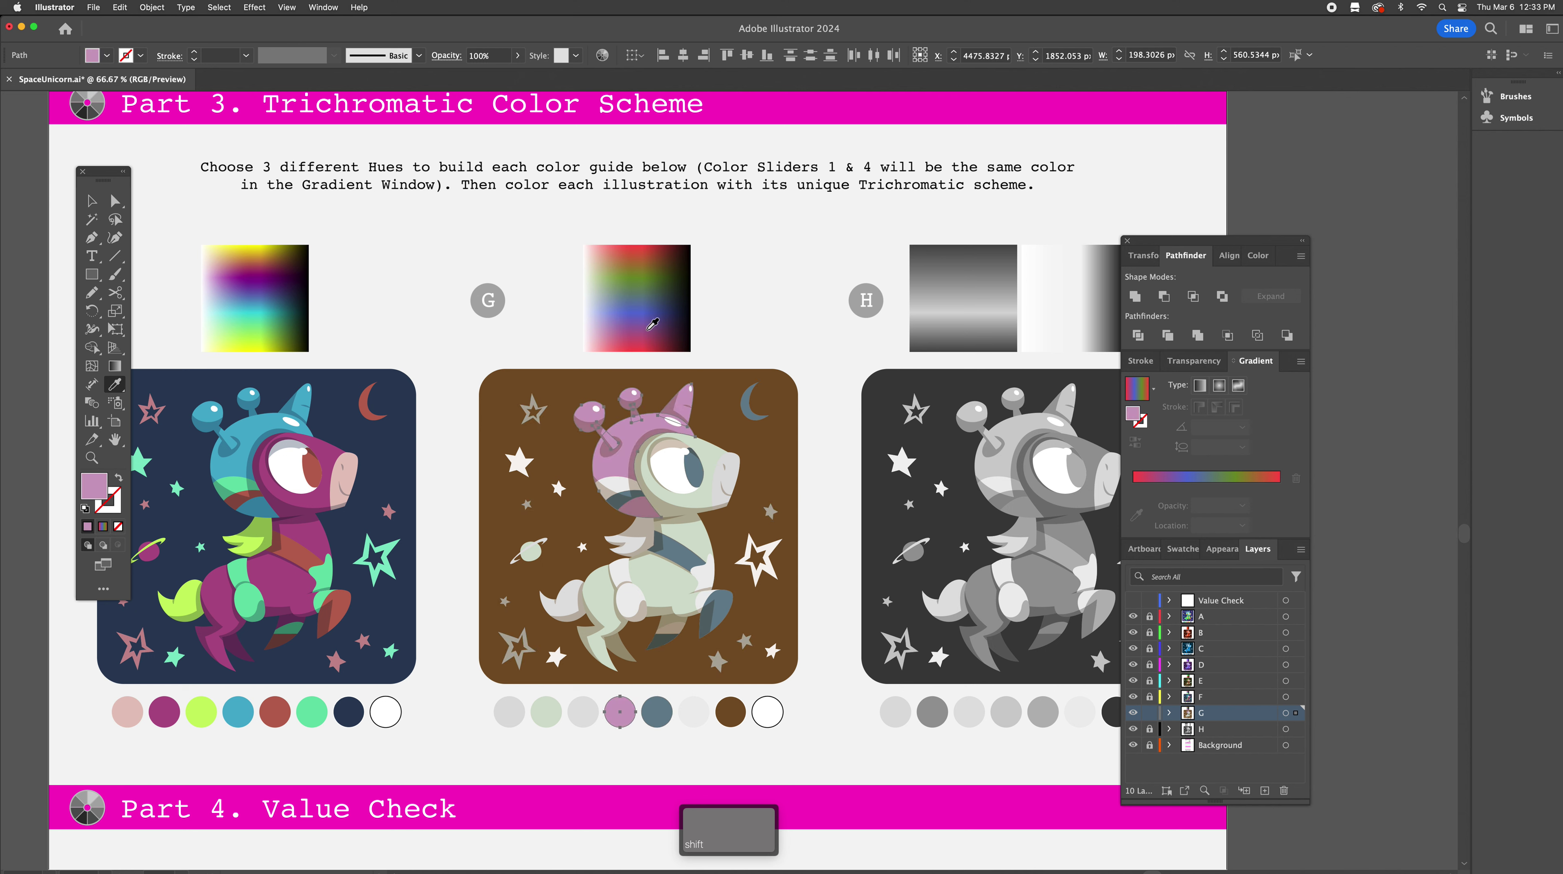
pyautogui.keyDown('shift'); pyautogui.click(659, 326); pyautogui.keyUp('shift')
pyautogui.keyDown('shift'); pyautogui.click(642, 320); pyautogui.keyUp('shift')
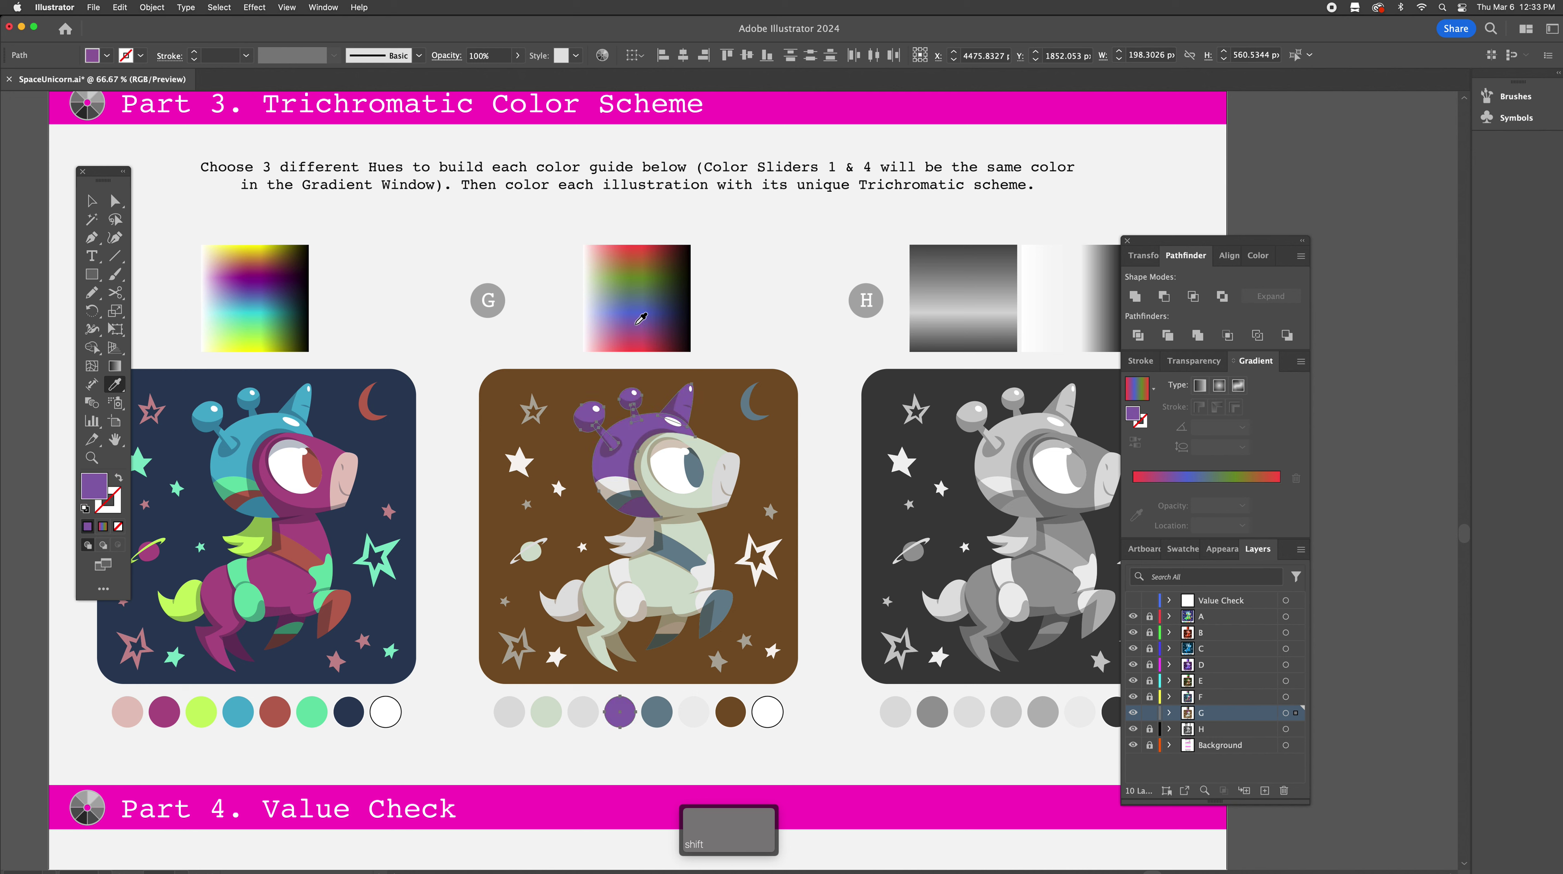
pyautogui.keyDown('shift'); pyautogui.click(625, 333); pyautogui.keyUp('shift')
pyautogui.keyDown('shift'); pyautogui.click(620, 335); pyautogui.keyUp('shift')
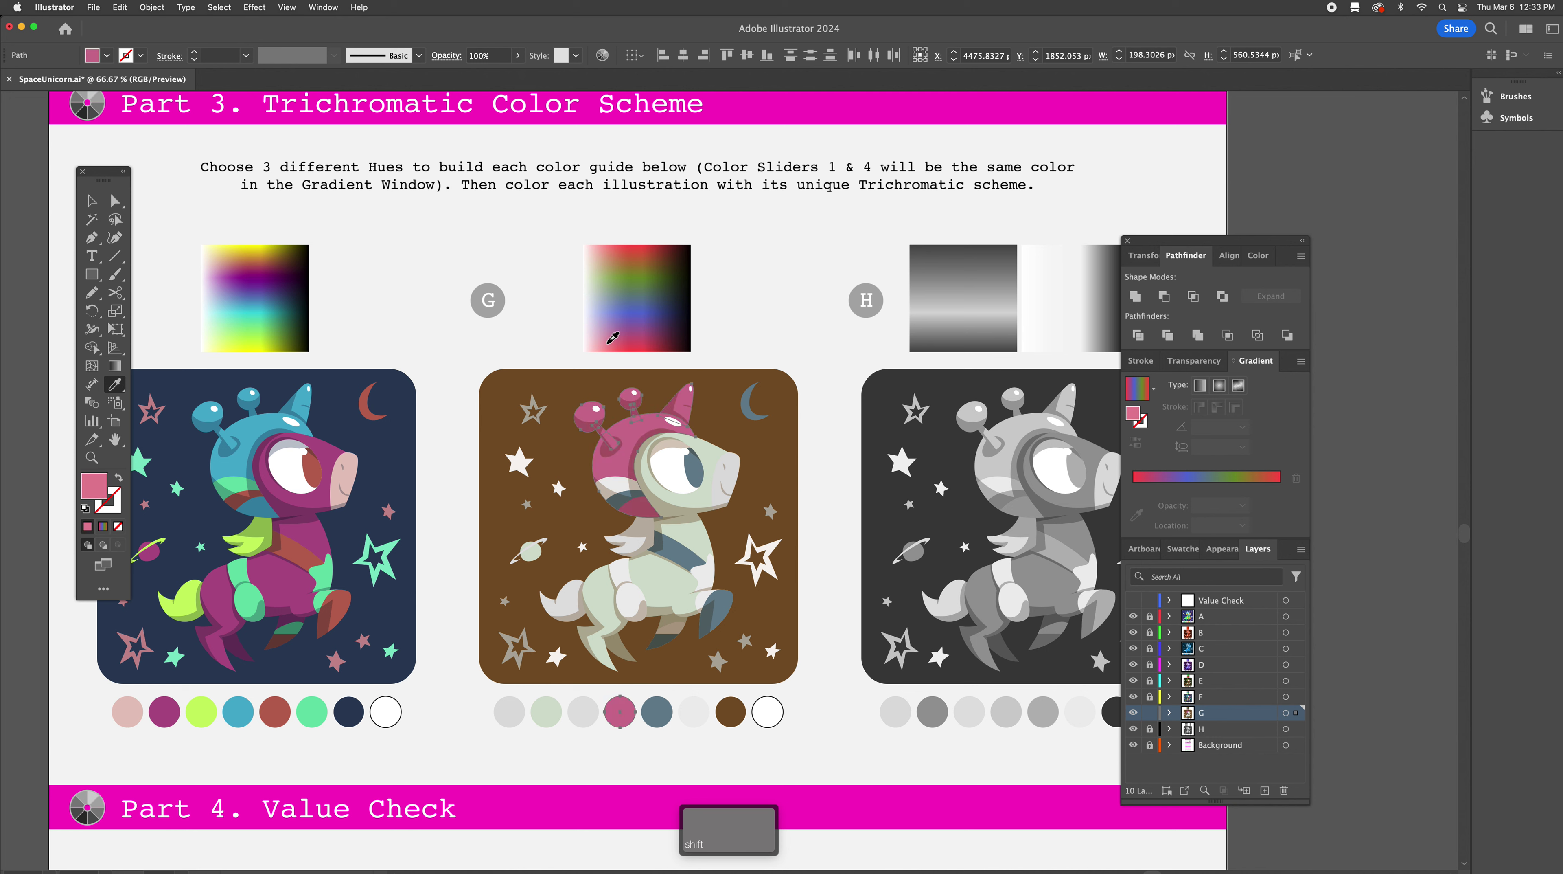
pyautogui.keyDown('shift'); pyautogui.click(604, 333); pyautogui.keyUp('shift')
pyautogui.keyDown('shift'); pyautogui.click(601, 334); pyautogui.keyUp('shift')
pyautogui.keyDown('shift'); pyautogui.click(598, 328); pyautogui.keyUp('shift')
pyautogui.keyDown('shift'); pyautogui.click(592, 322); pyautogui.keyUp('shift')
pyautogui.keyDown('shift'); pyautogui.click(591, 322); pyautogui.keyUp('shift')
pyautogui.keyDown('shift'); pyautogui.click(594, 325); pyautogui.keyUp('shift')
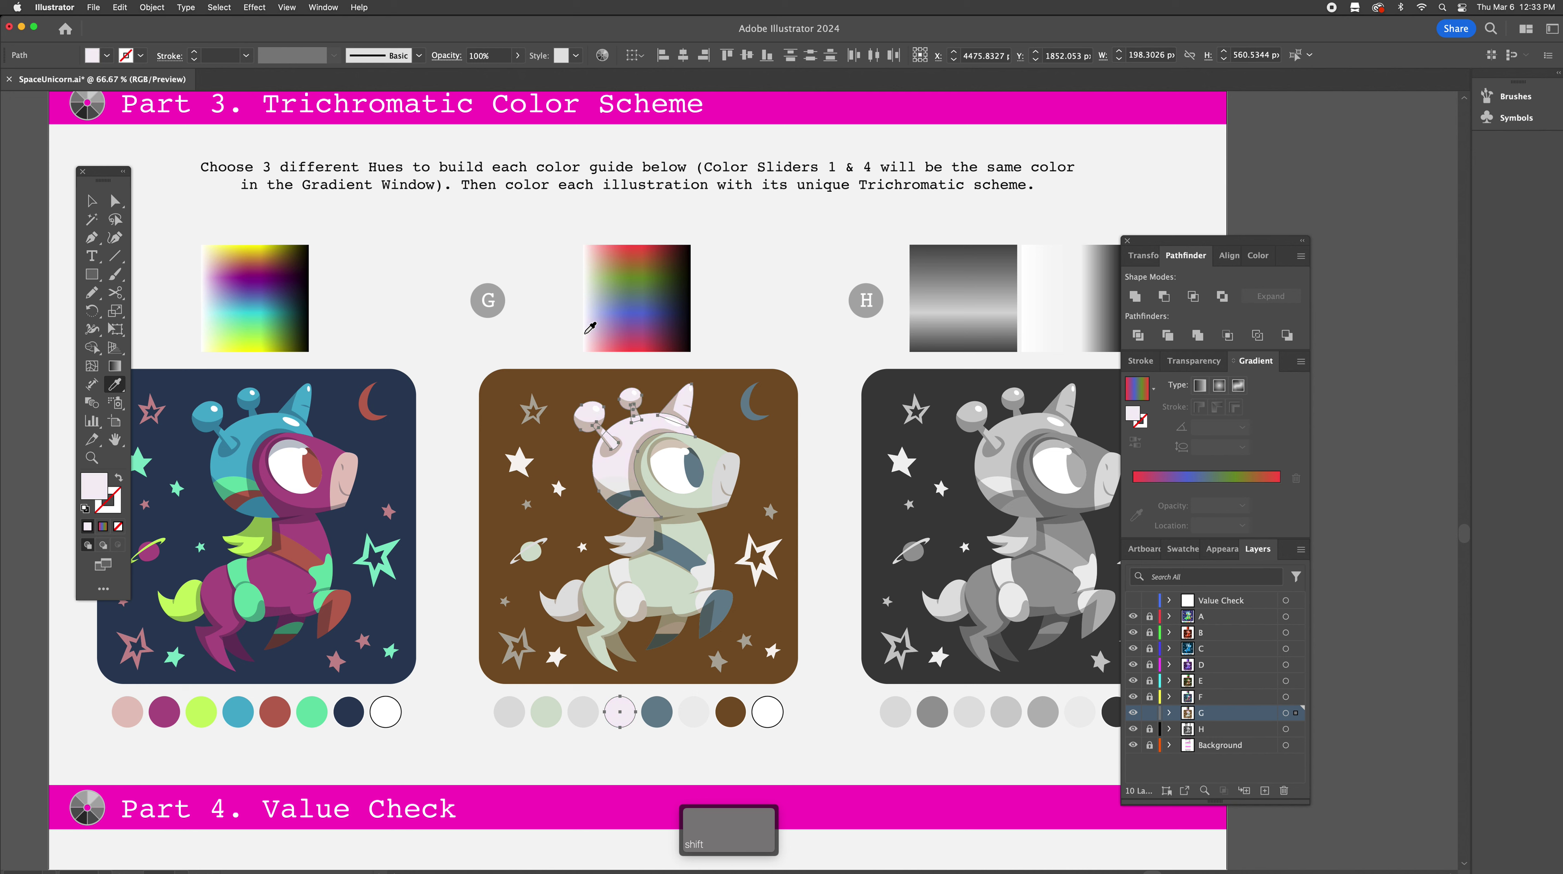
pyautogui.keyDown('shift'); pyautogui.click(602, 333); pyautogui.keyUp('shift')
pyautogui.keyDown('shift'); pyautogui.click(605, 335); pyautogui.keyUp('shift')
pyautogui.keyDown('shift'); pyautogui.click(602, 252); pyautogui.keyUp('shift')
pyautogui.keyDown('shift'); pyautogui.click(603, 251); pyautogui.keyUp('shift')
pyautogui.keyDown('shift'); pyautogui.click(603, 251); pyautogui.keyUp('shift')
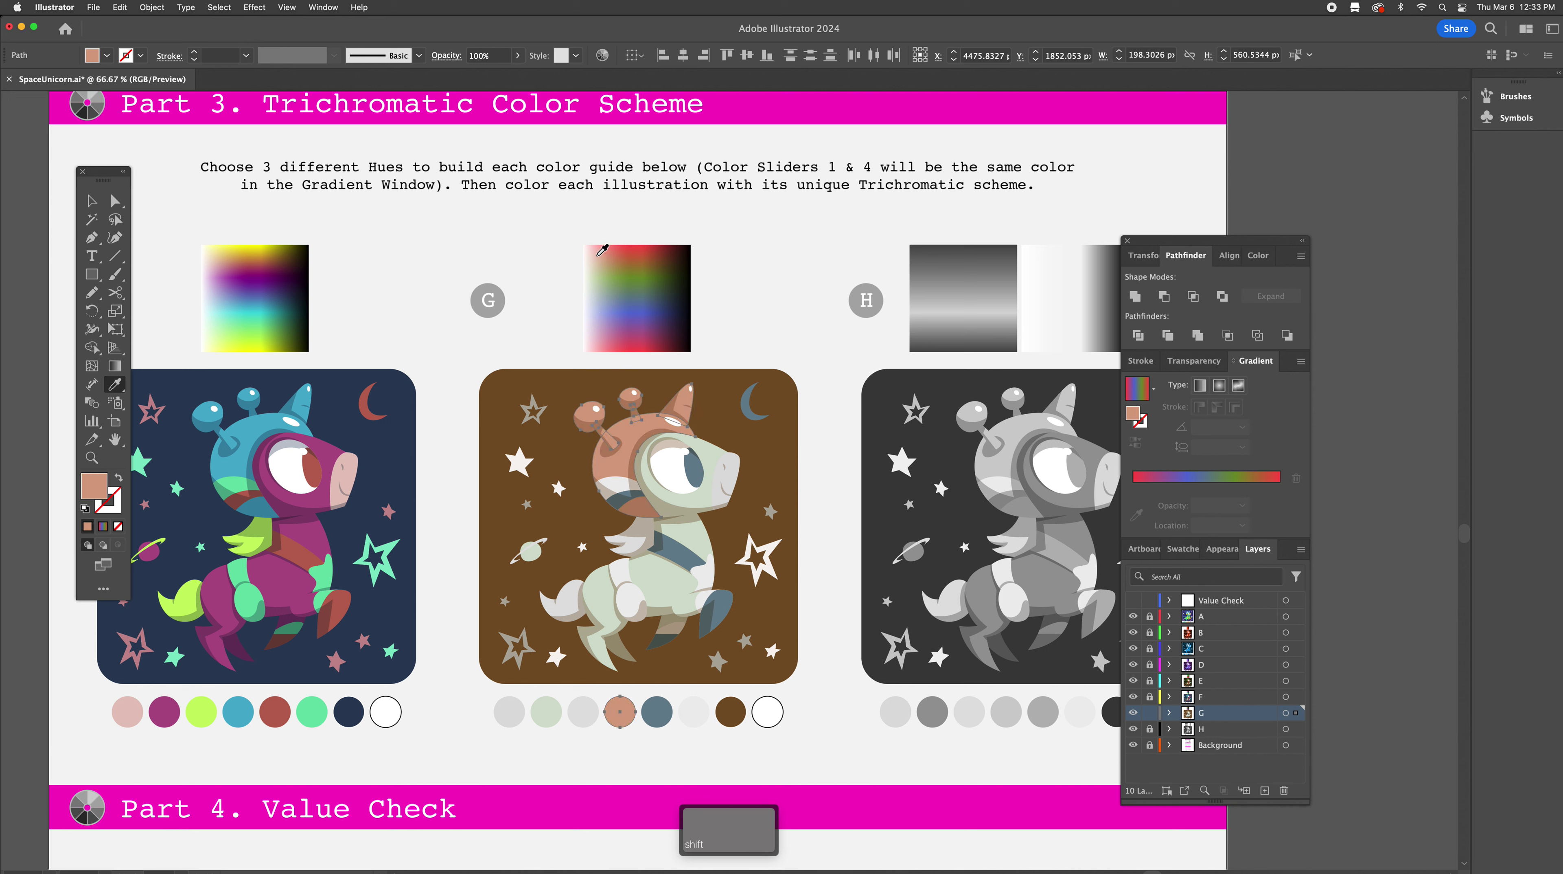
pyautogui.keyDown('shift'); pyautogui.click(602, 250); pyautogui.keyUp('shift')
pyautogui.keyDown('shift'); pyautogui.click(594, 253); pyautogui.keyUp('shift')
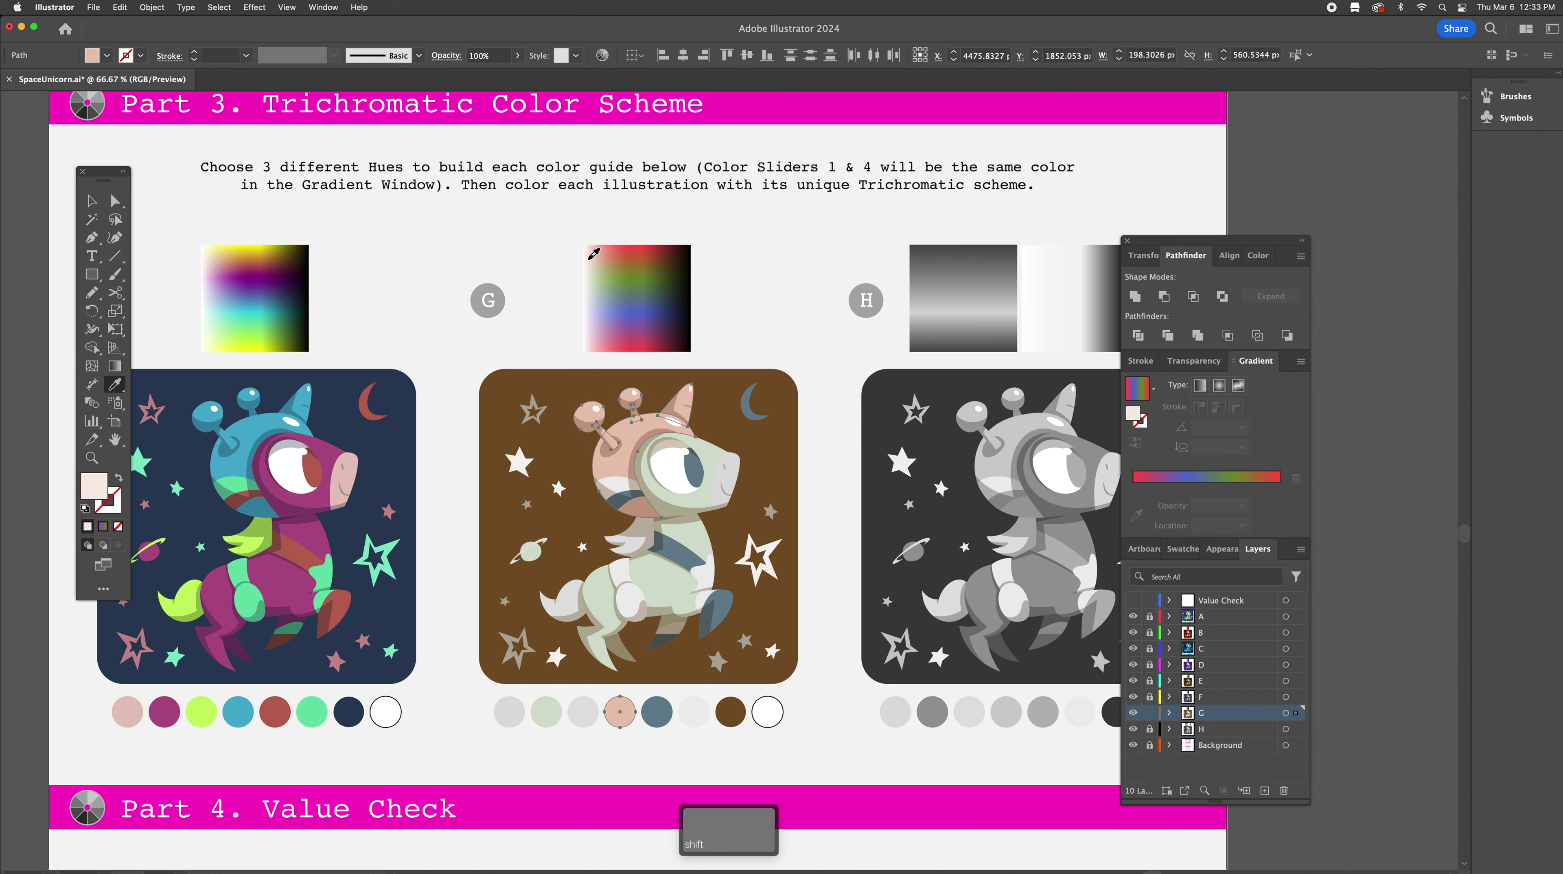
# Recolor the selected helmet, antennae and horn in illustration G red from its color guide
pyautogui.keyDown('shift'); pyautogui.click(626, 252); pyautogui.keyUp('shift')
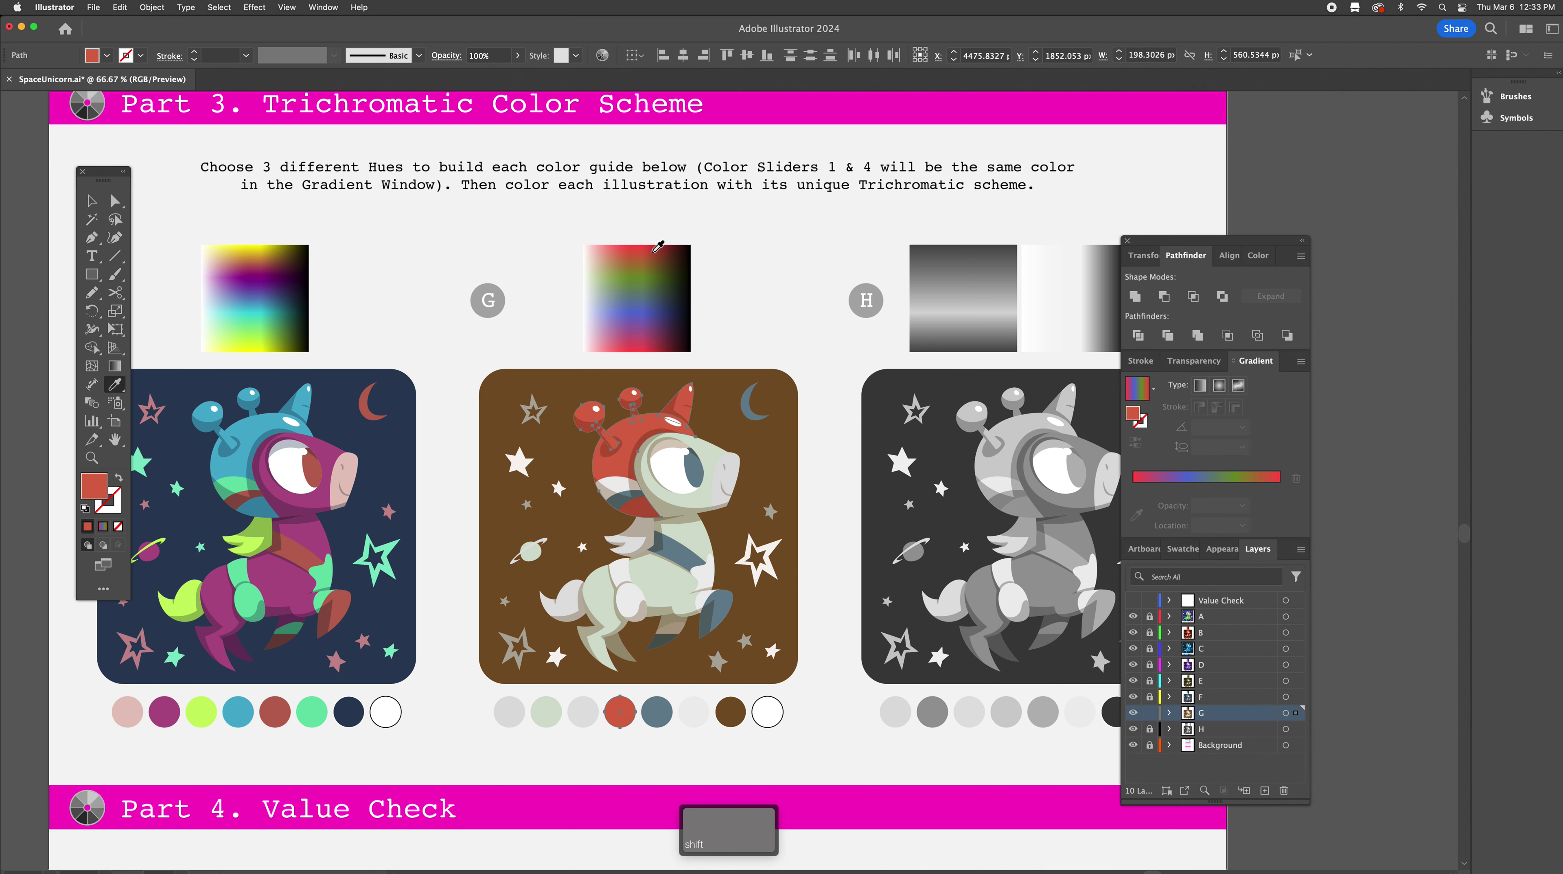
pyautogui.keyDown('shift'); pyautogui.click(624, 251); pyautogui.keyUp('shift')
# Select the lightest grey joint patches and bright stars in illustration G and recolor them a very pale blue from its color guide
pyautogui.press('y')
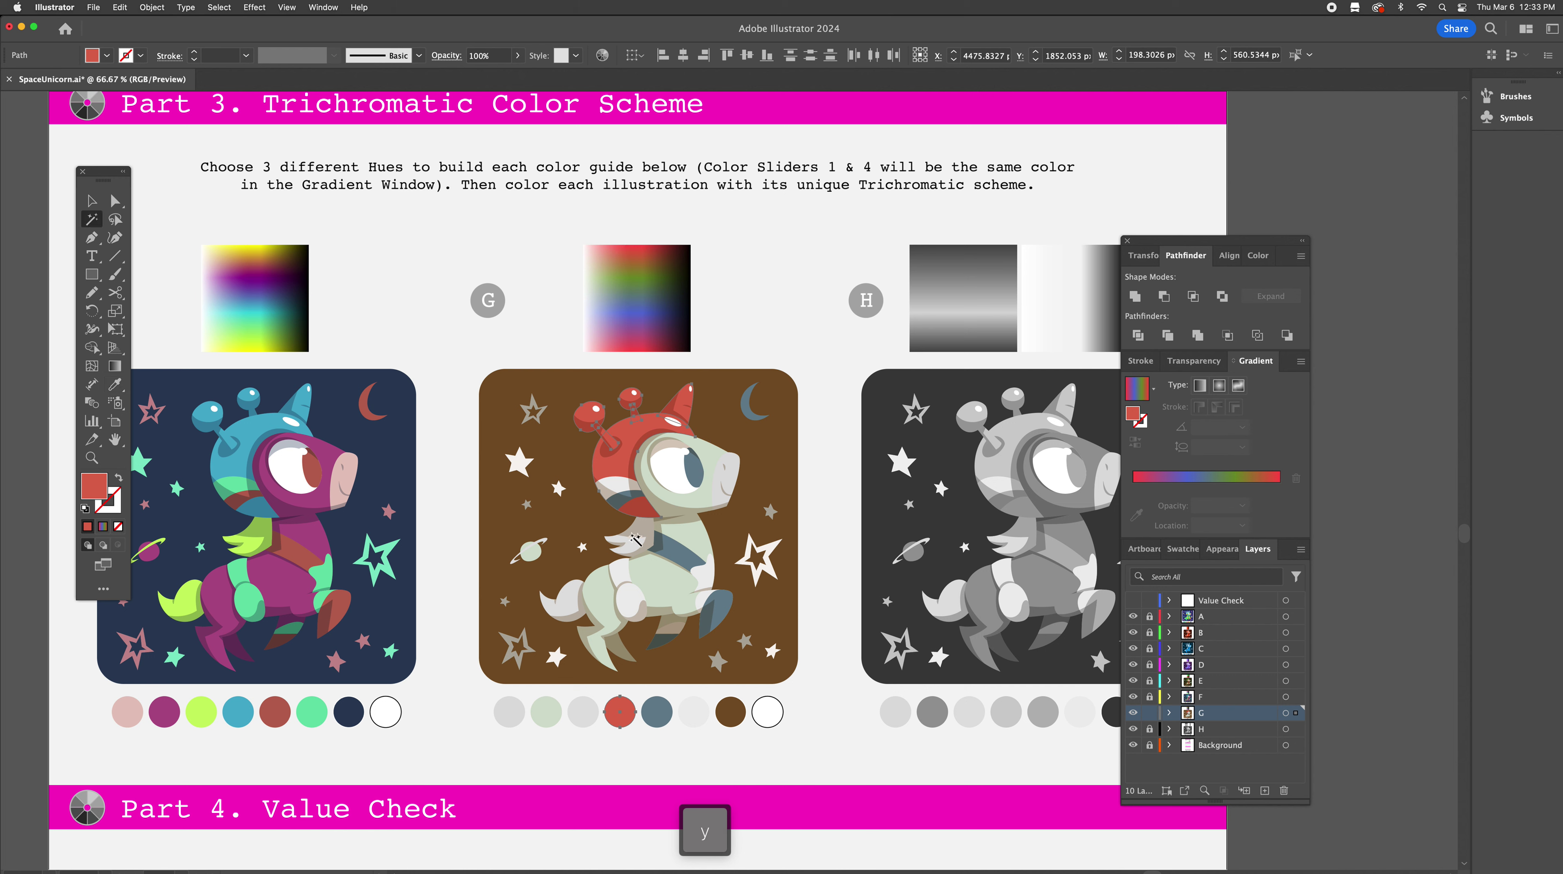
pyautogui.click(625, 575)
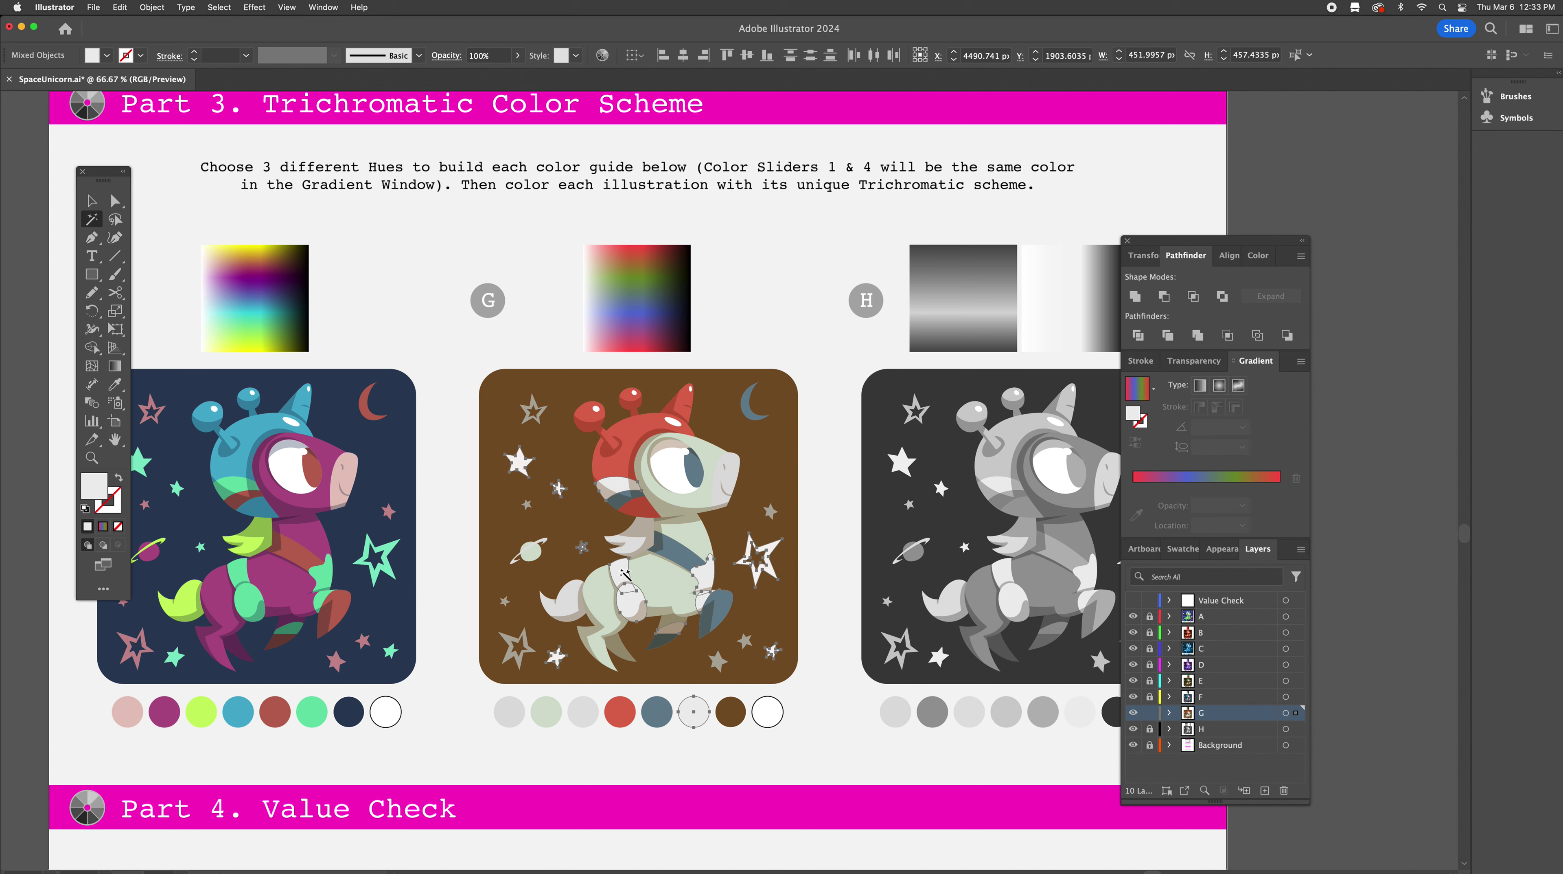
pyautogui.press('i')
pyautogui.keyDown('shift'); pyautogui.click(597, 318); pyautogui.keyUp('shift')
pyautogui.keyDown('shift'); pyautogui.click(596, 314); pyautogui.keyUp('shift')
pyautogui.keyDown('shift'); pyautogui.click(603, 314); pyautogui.keyUp('shift')
pyautogui.keyDown('shift'); pyautogui.click(595, 292); pyautogui.keyUp('shift')
pyautogui.keyDown('shift'); pyautogui.click(599, 292); pyautogui.keyUp('shift')
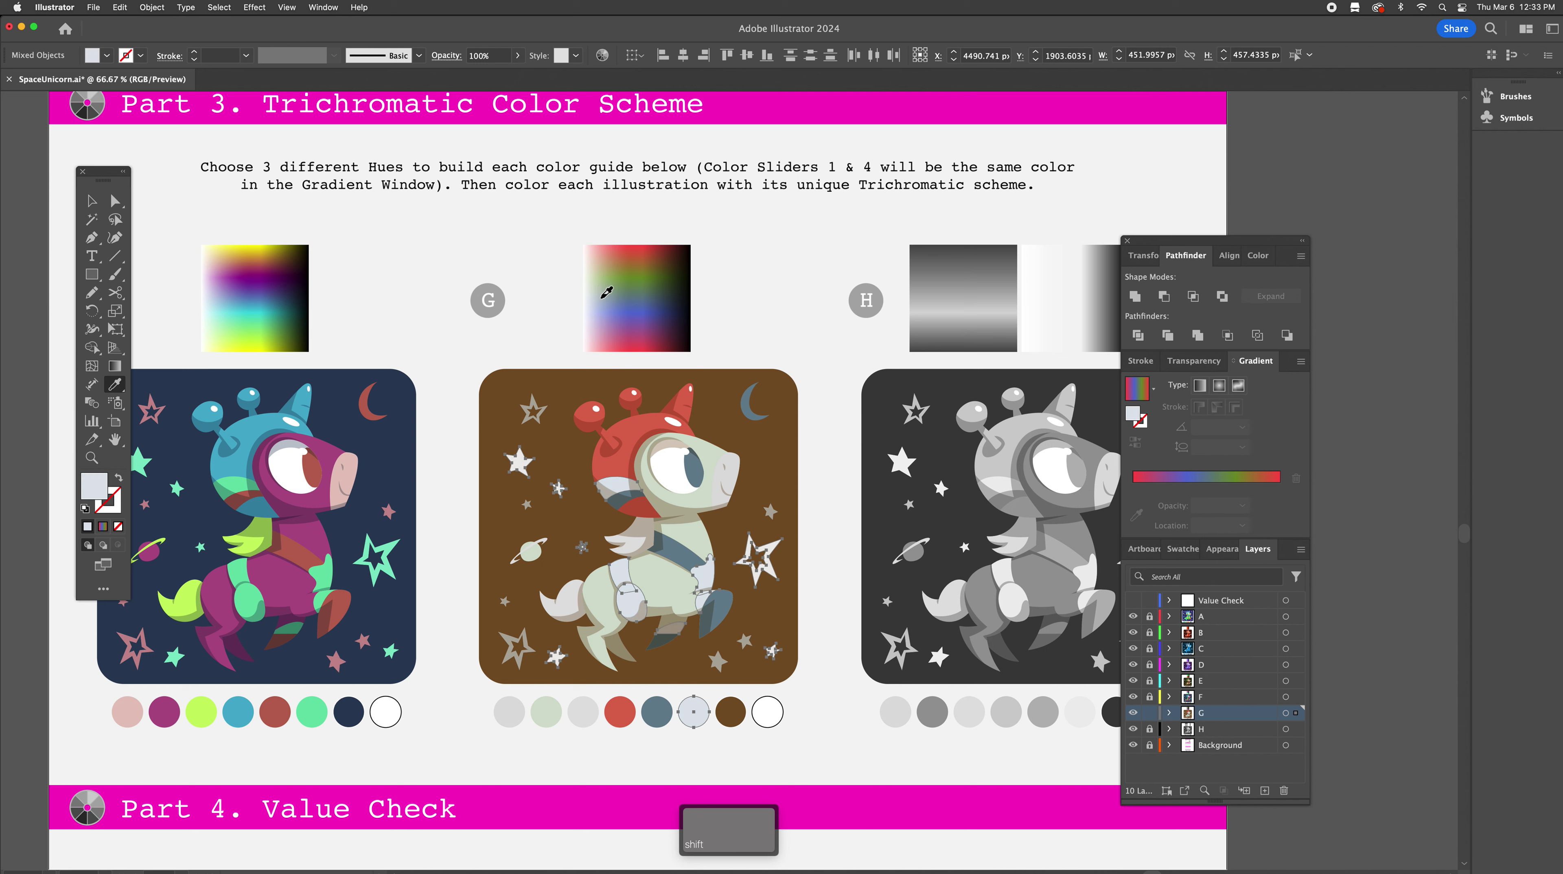
pyautogui.keyDown('shift'); pyautogui.click(606, 292); pyautogui.keyUp('shift')
pyautogui.keyDown('shift'); pyautogui.click(594, 293); pyautogui.keyUp('shift')
# Select the light grey tail and wing areas in illustration G and recolor them sage green from its color guide
pyautogui.press('y')
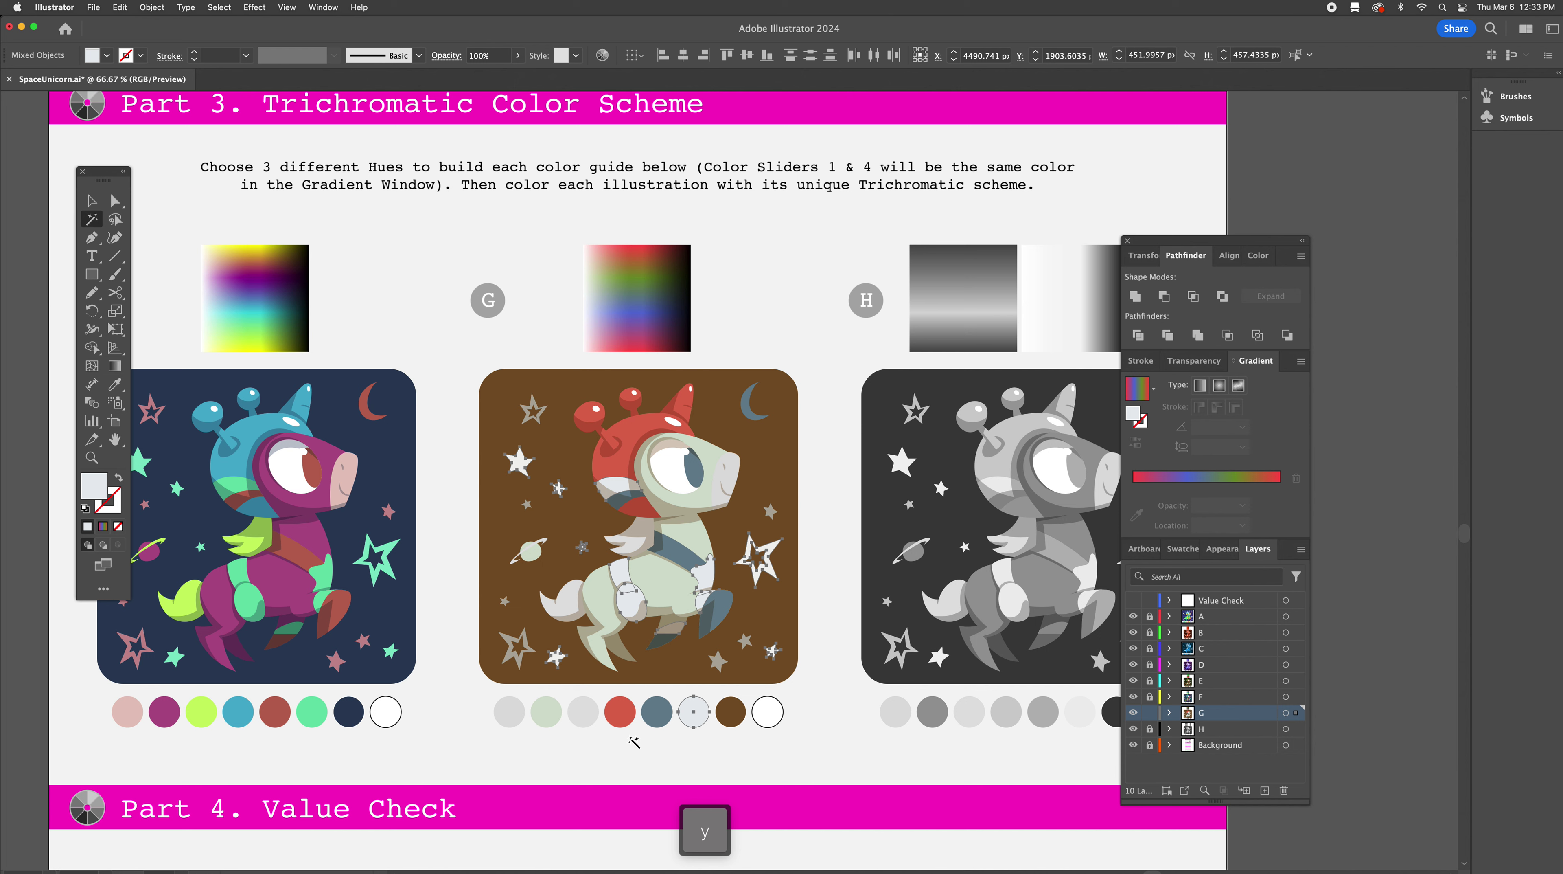
pyautogui.click(588, 721)
pyautogui.press('i')
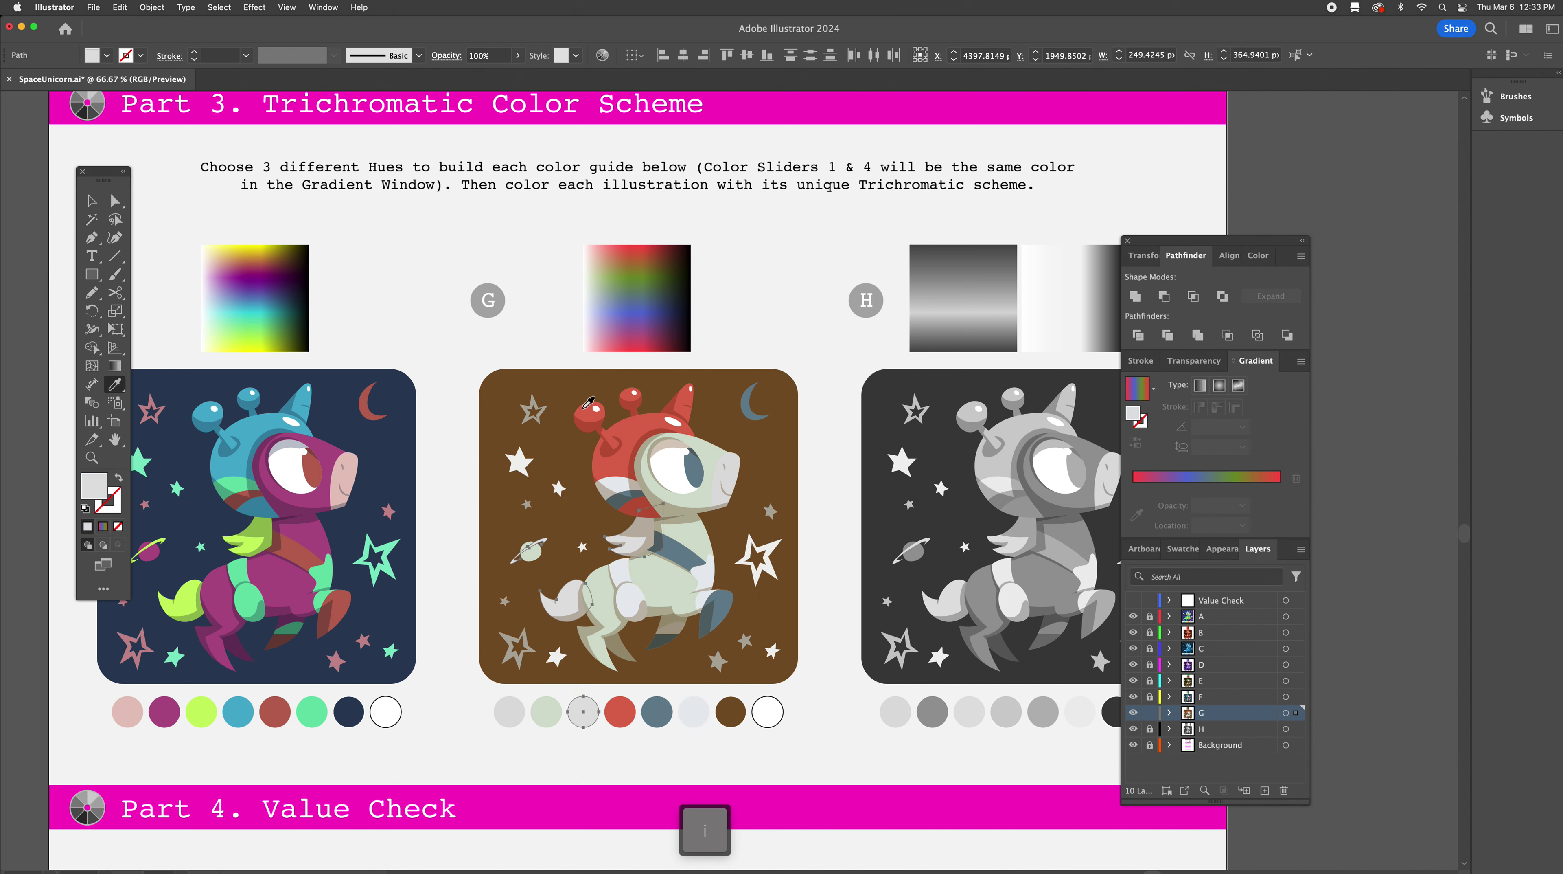
pyautogui.keyDown('shift'); pyautogui.click(613, 326); pyautogui.keyUp('shift')
pyautogui.keyDown('shift'); pyautogui.click(615, 321); pyautogui.keyUp('shift')
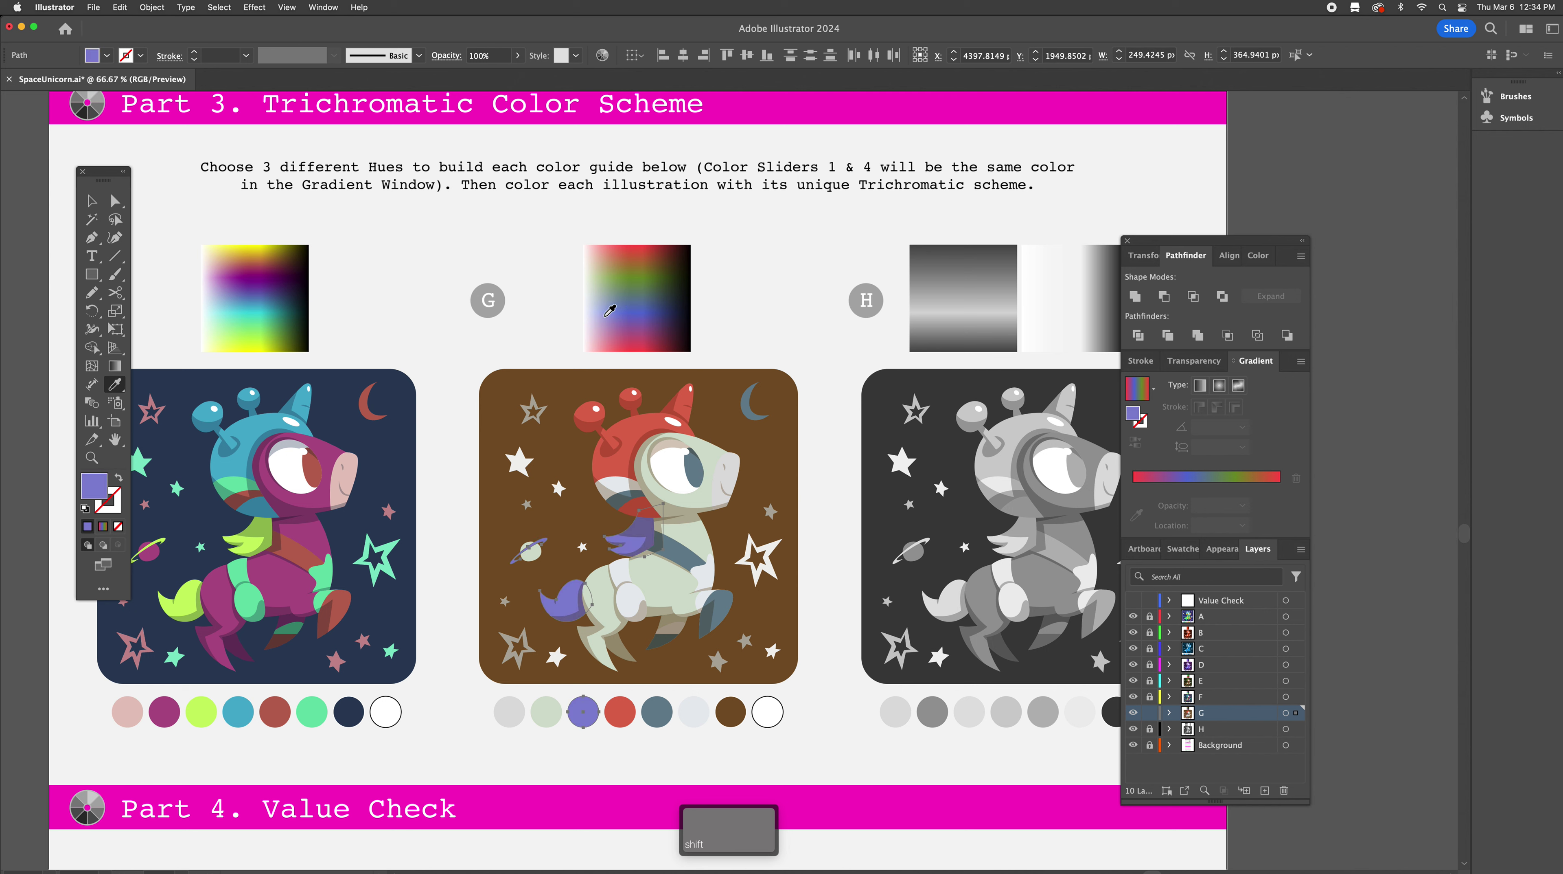
pyautogui.keyDown('shift'); pyautogui.click(615, 304); pyautogui.keyUp('shift')
pyautogui.keyDown('shift'); pyautogui.click(633, 291); pyautogui.keyUp('shift')
pyautogui.keyDown('shift'); pyautogui.click(614, 291); pyautogui.keyUp('shift')
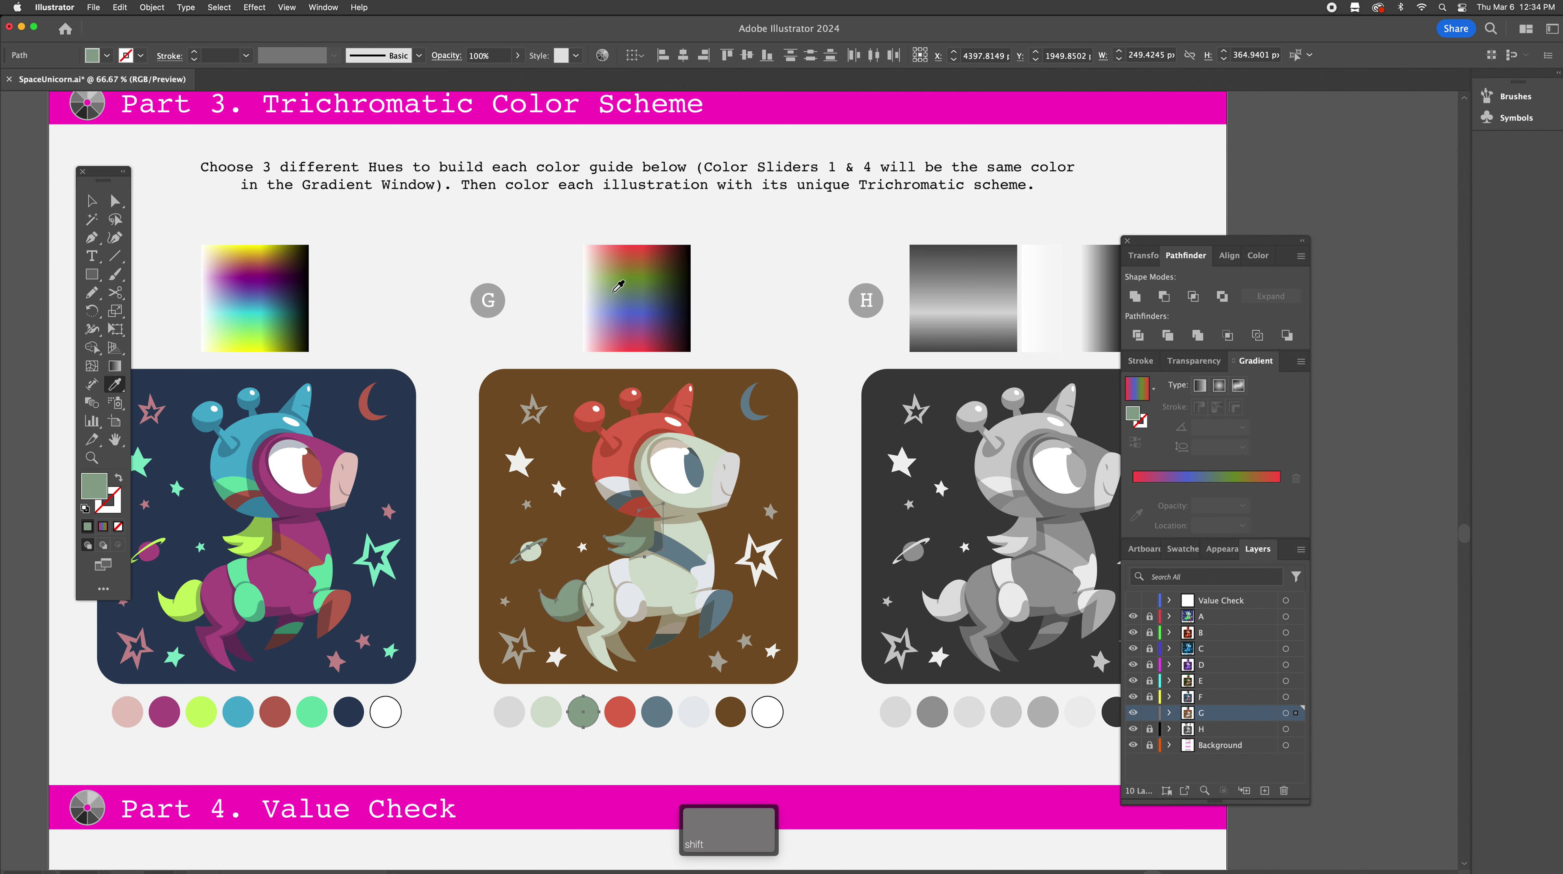
# Select the light grey muzzle in illustration G and recolor it mauve from its color guide
pyautogui.press('y')
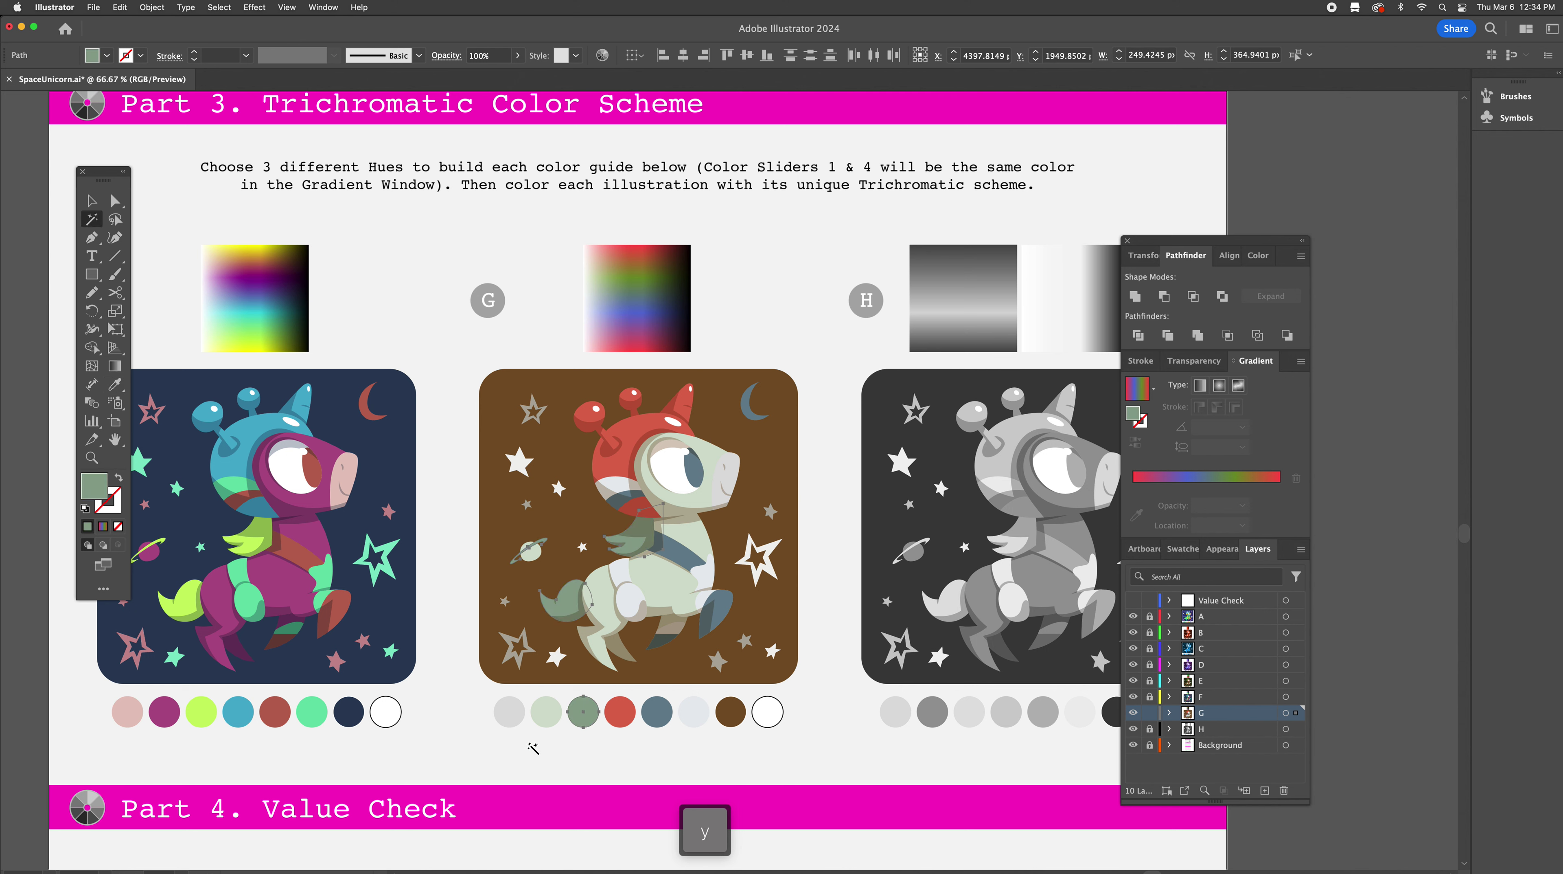
pyautogui.click(515, 718)
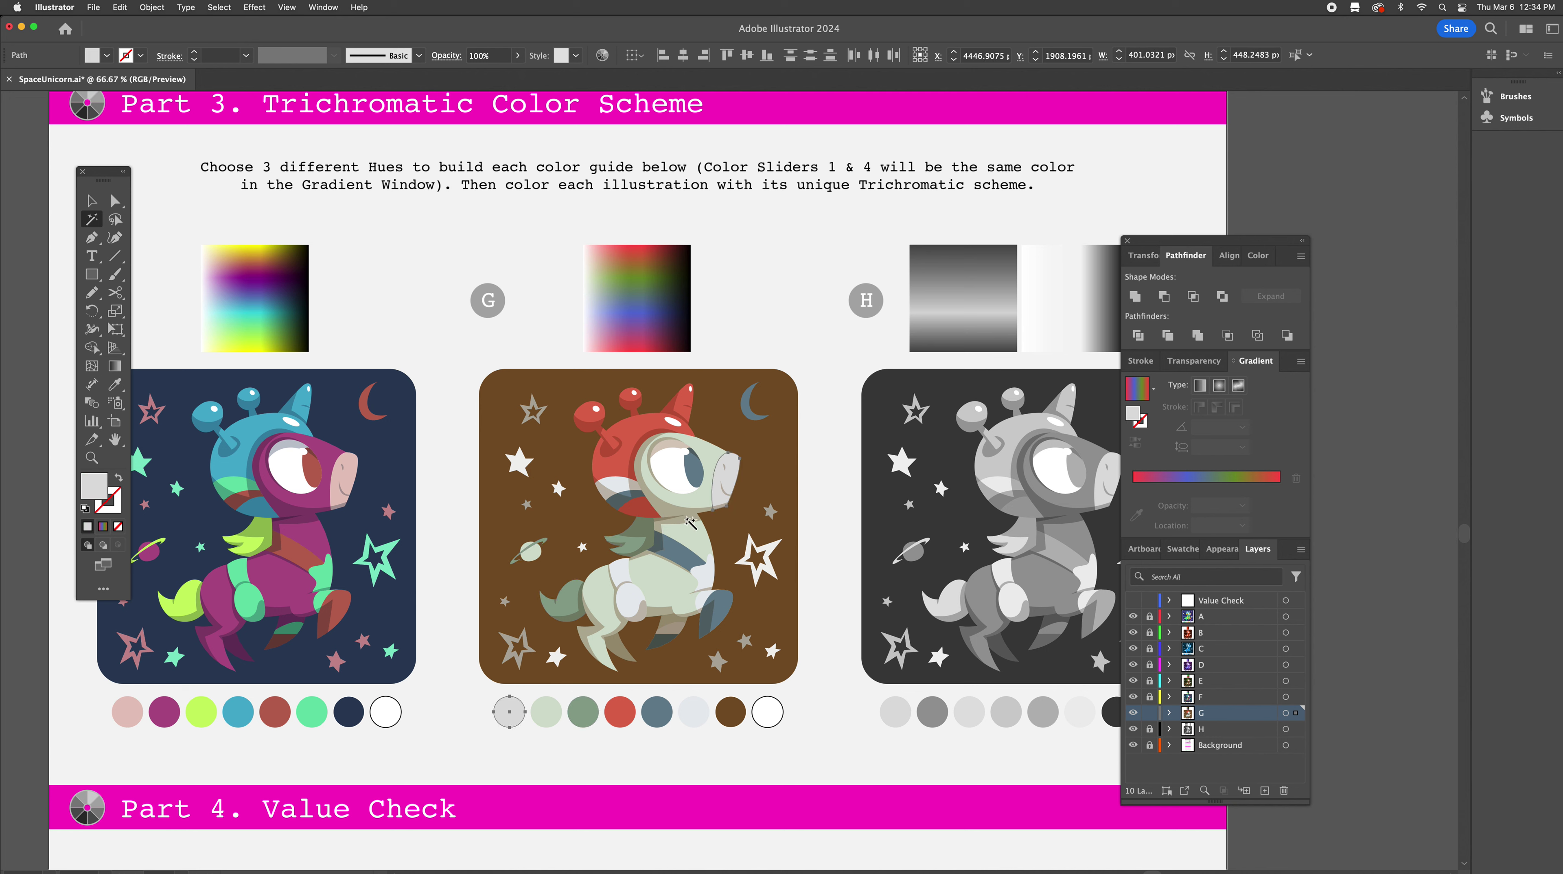
pyautogui.press('i')
pyautogui.keyDown('shift'); pyautogui.click(613, 323); pyautogui.keyUp('shift')
pyautogui.keyDown('shift'); pyautogui.click(600, 329); pyautogui.keyUp('shift')
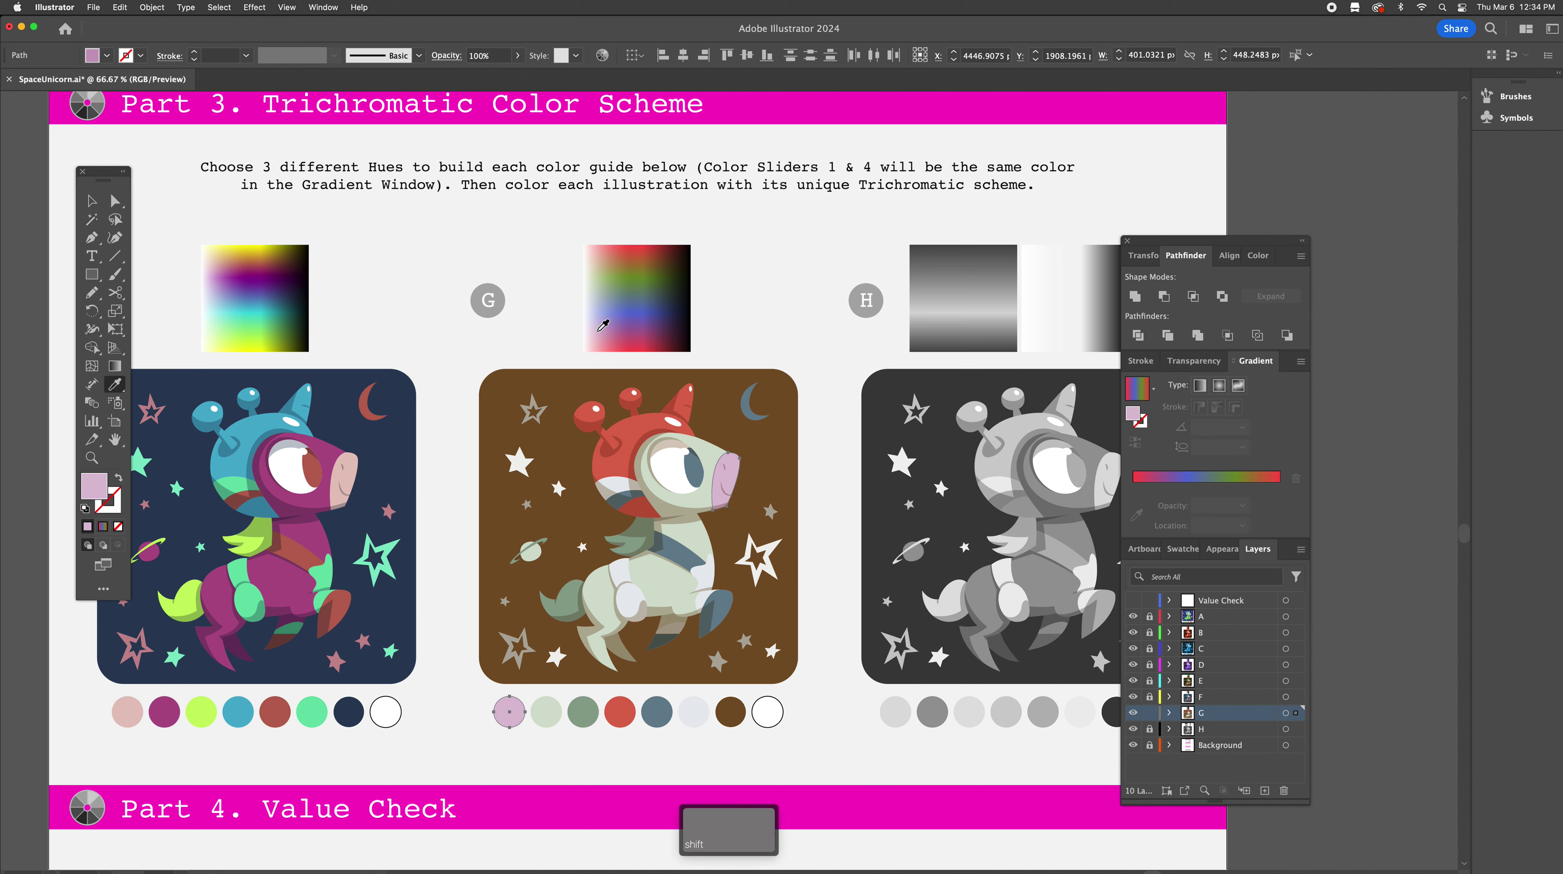
pyautogui.keyDown('shift'); pyautogui.click(610, 323); pyautogui.keyUp('shift')
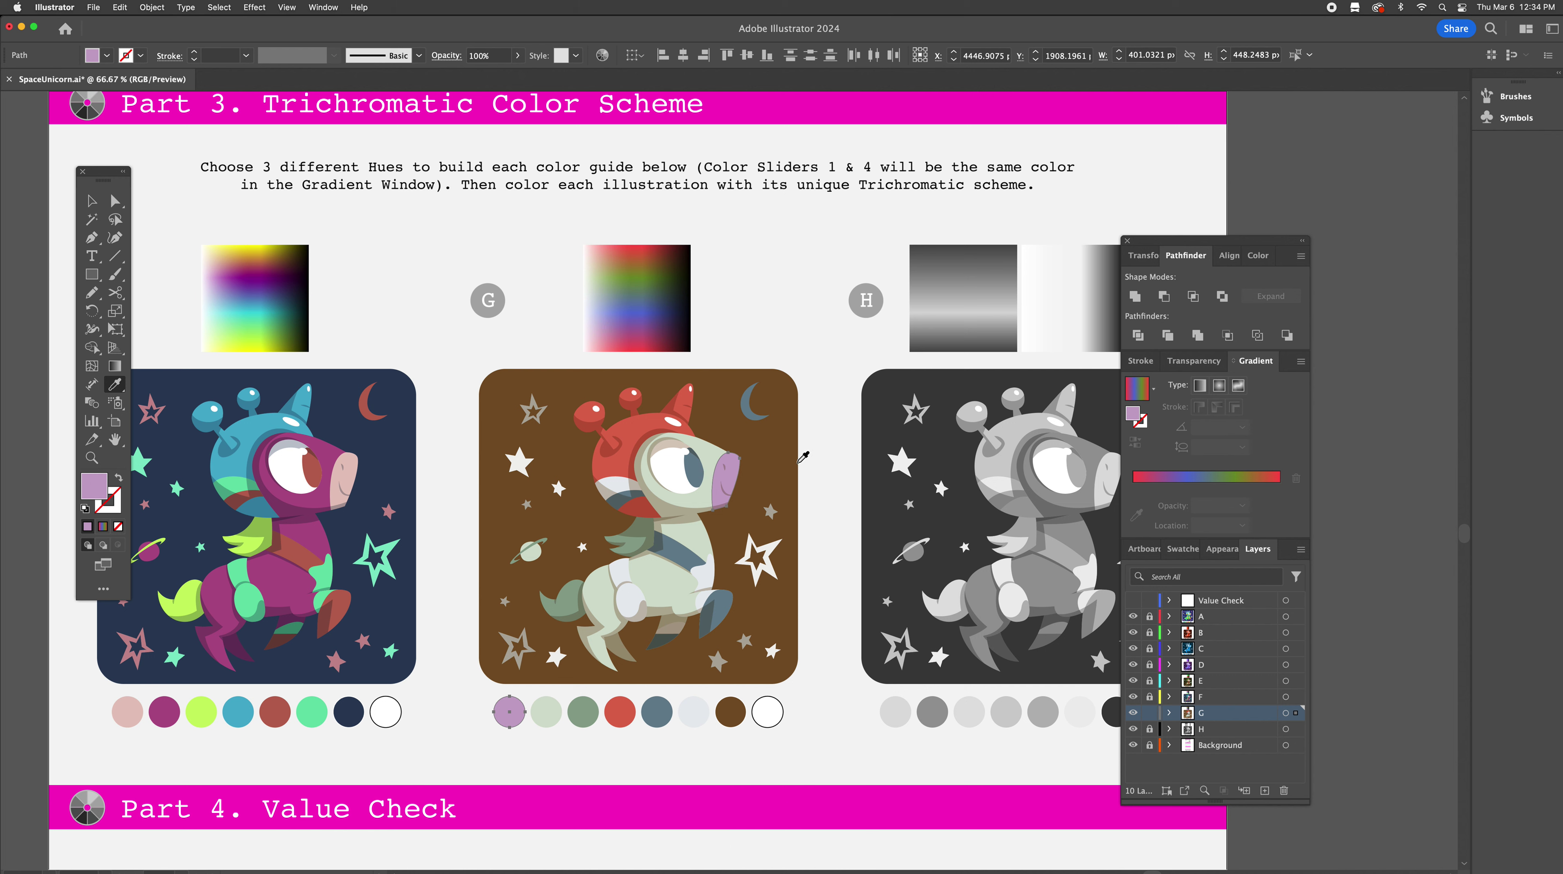
# Select the brown background and shadow areas of illustration G and recolor them dark green from its color guide
pyautogui.press('y')
pyautogui.click(784, 458)
pyautogui.press('i')
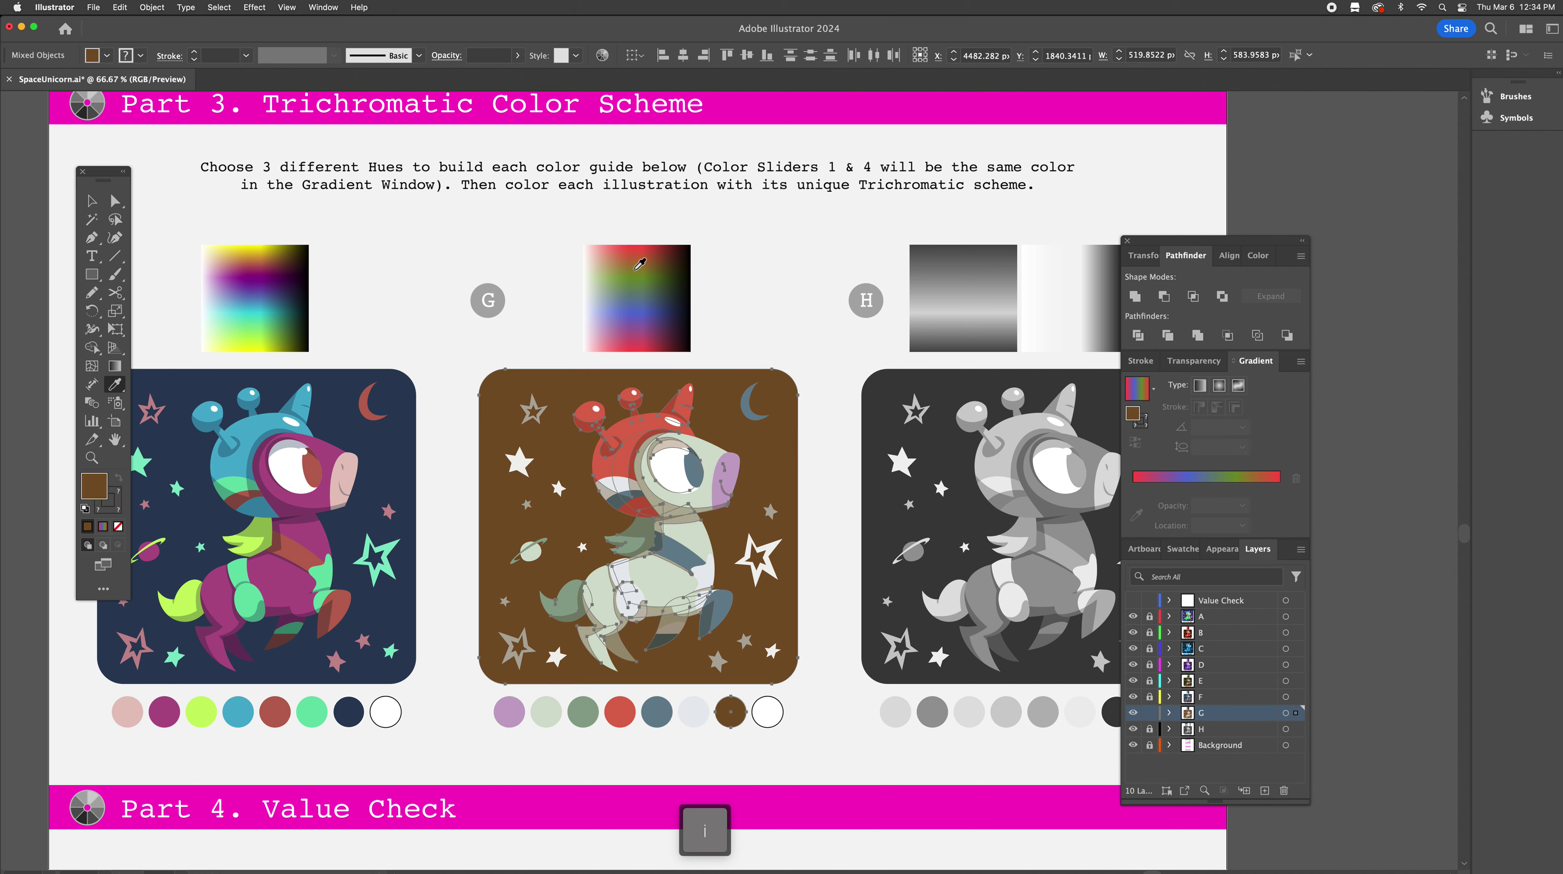
pyautogui.keyDown('shift'); pyautogui.click(666, 320); pyautogui.keyUp('shift')
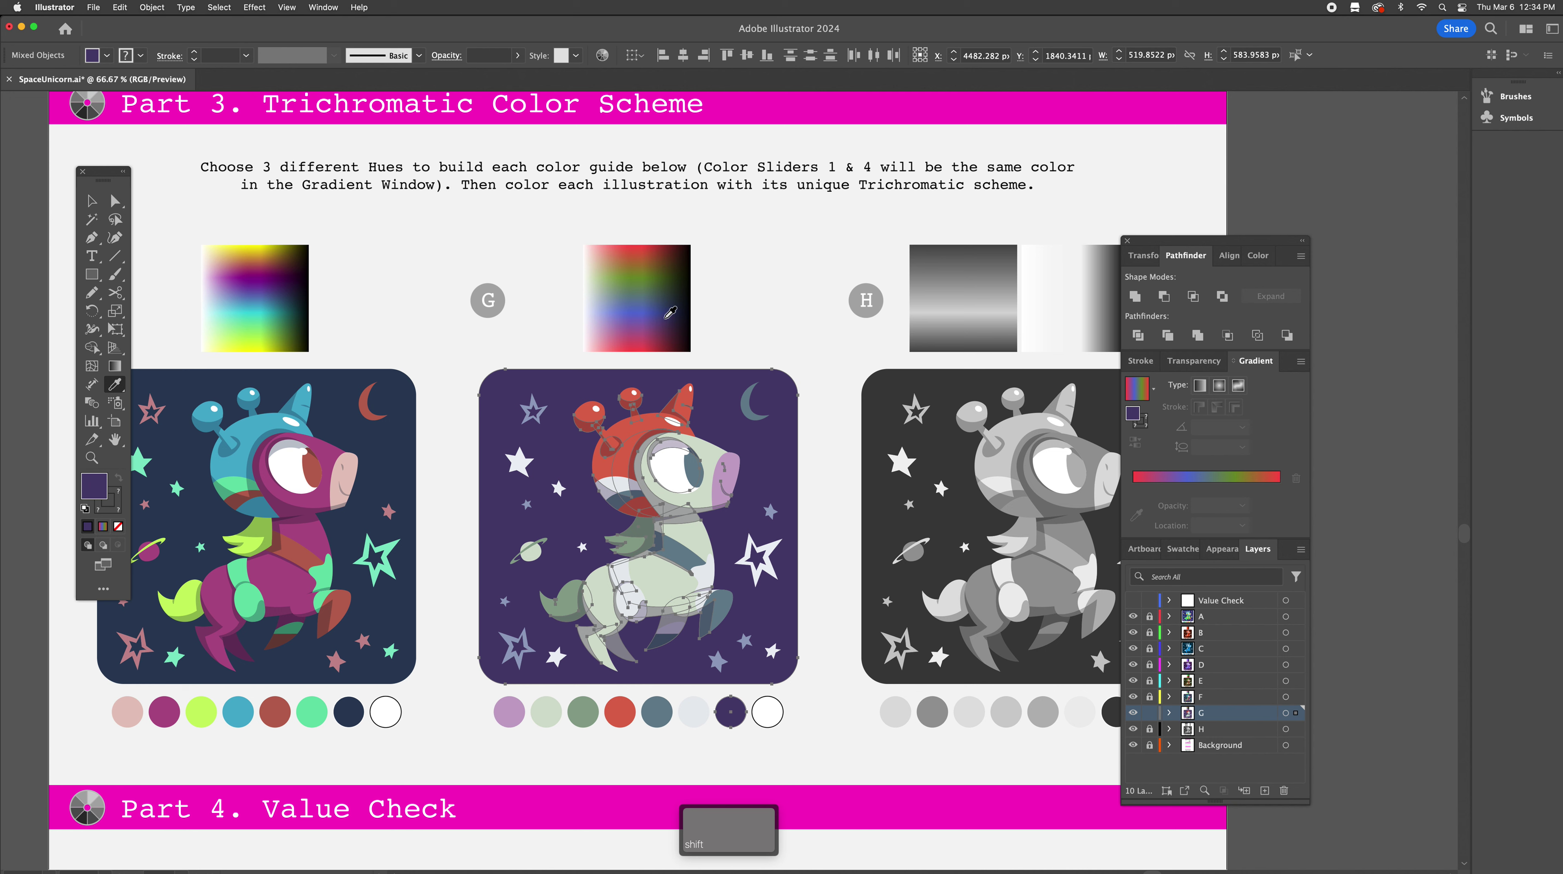
pyautogui.keyDown('shift'); pyautogui.click(658, 289); pyautogui.keyUp('shift')
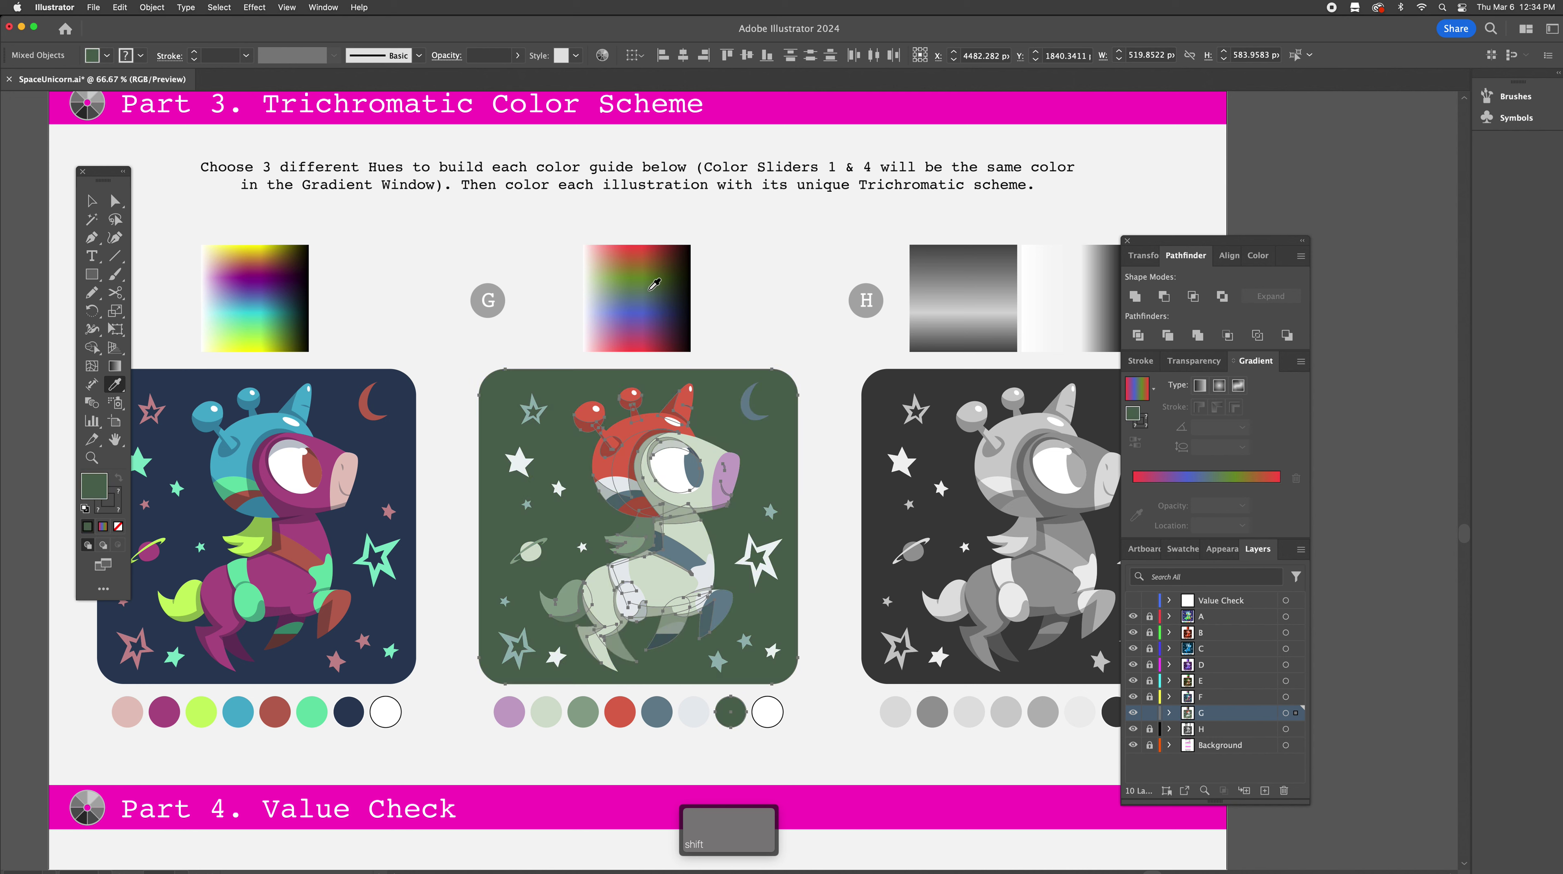
pyautogui.keyDown('shift'); pyautogui.click(654, 284); pyautogui.keyUp('shift')
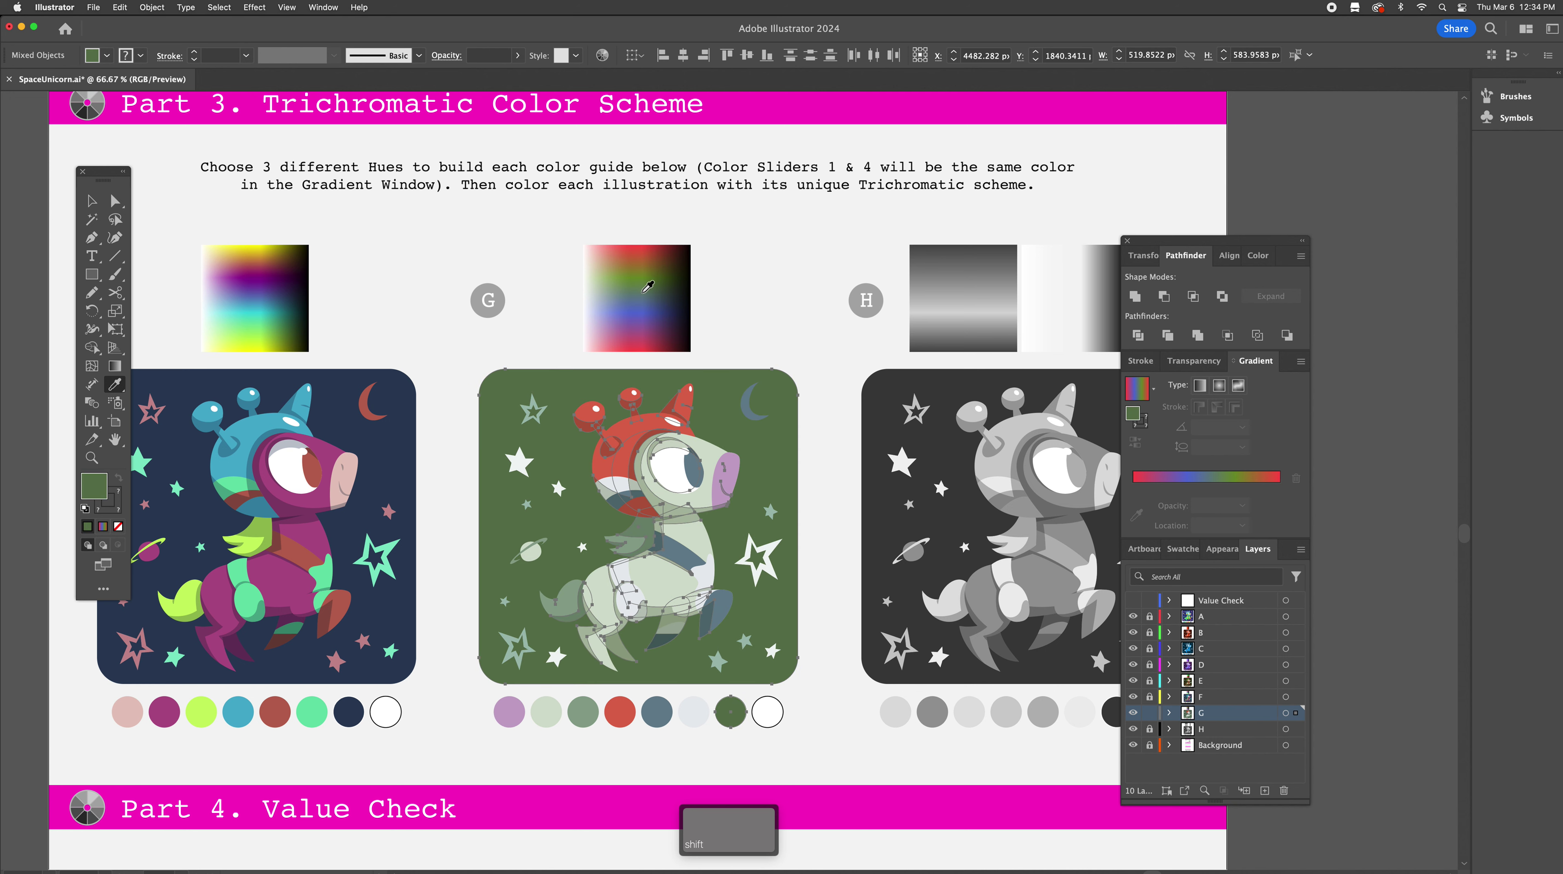
pyautogui.keyDown('shift'); pyautogui.click(648, 292); pyautogui.keyUp('shift')
pyautogui.keyDown('shift'); pyautogui.click(667, 295); pyautogui.keyUp('shift')
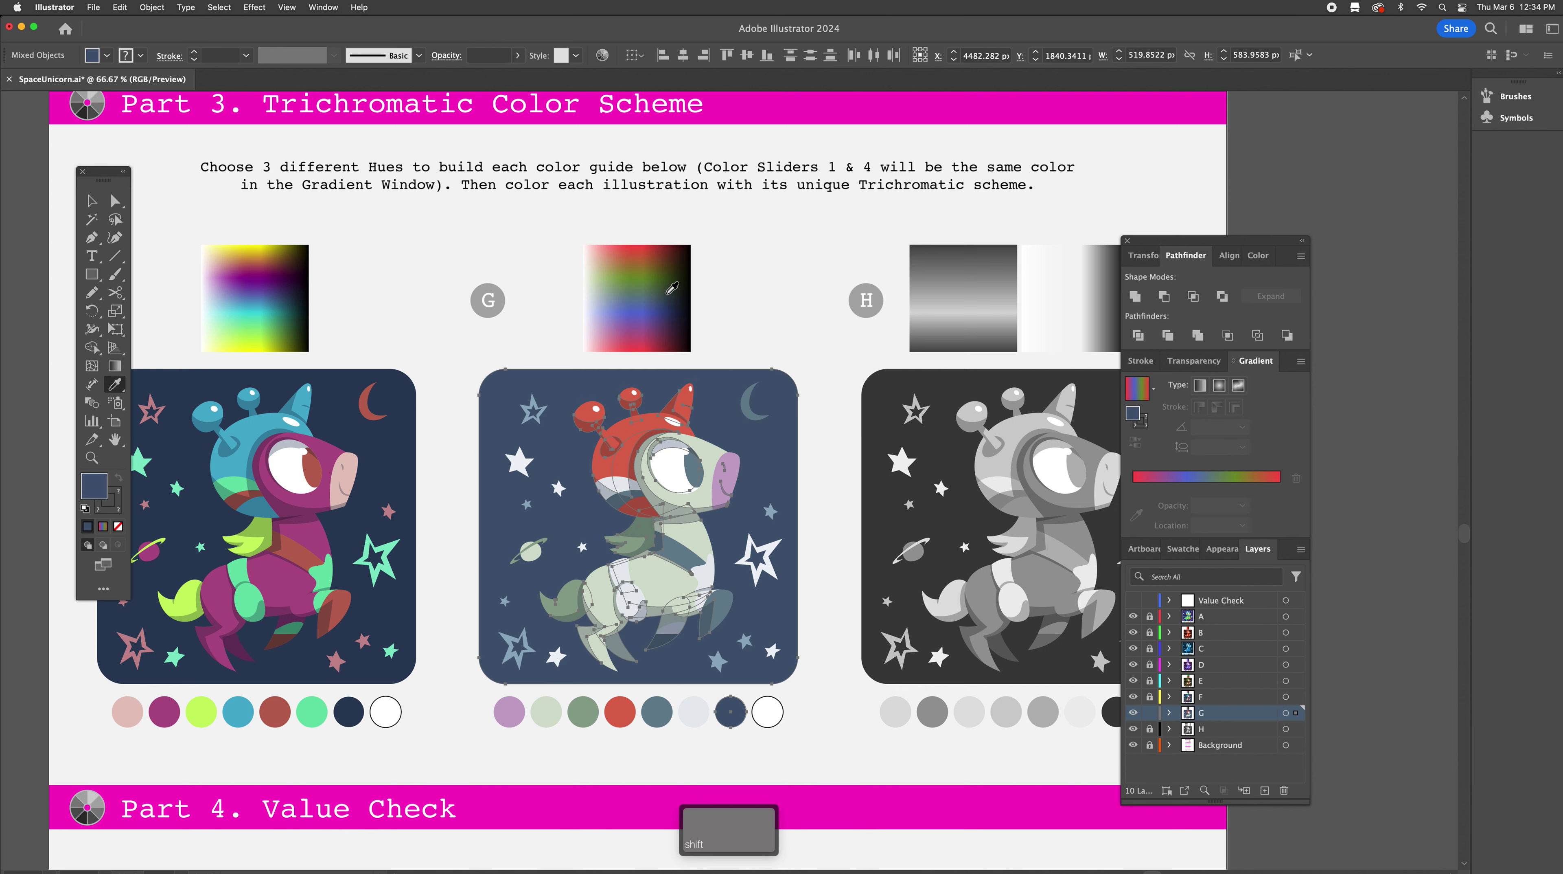
pyautogui.keyDown('shift'); pyautogui.click(671, 287); pyautogui.keyUp('shift')
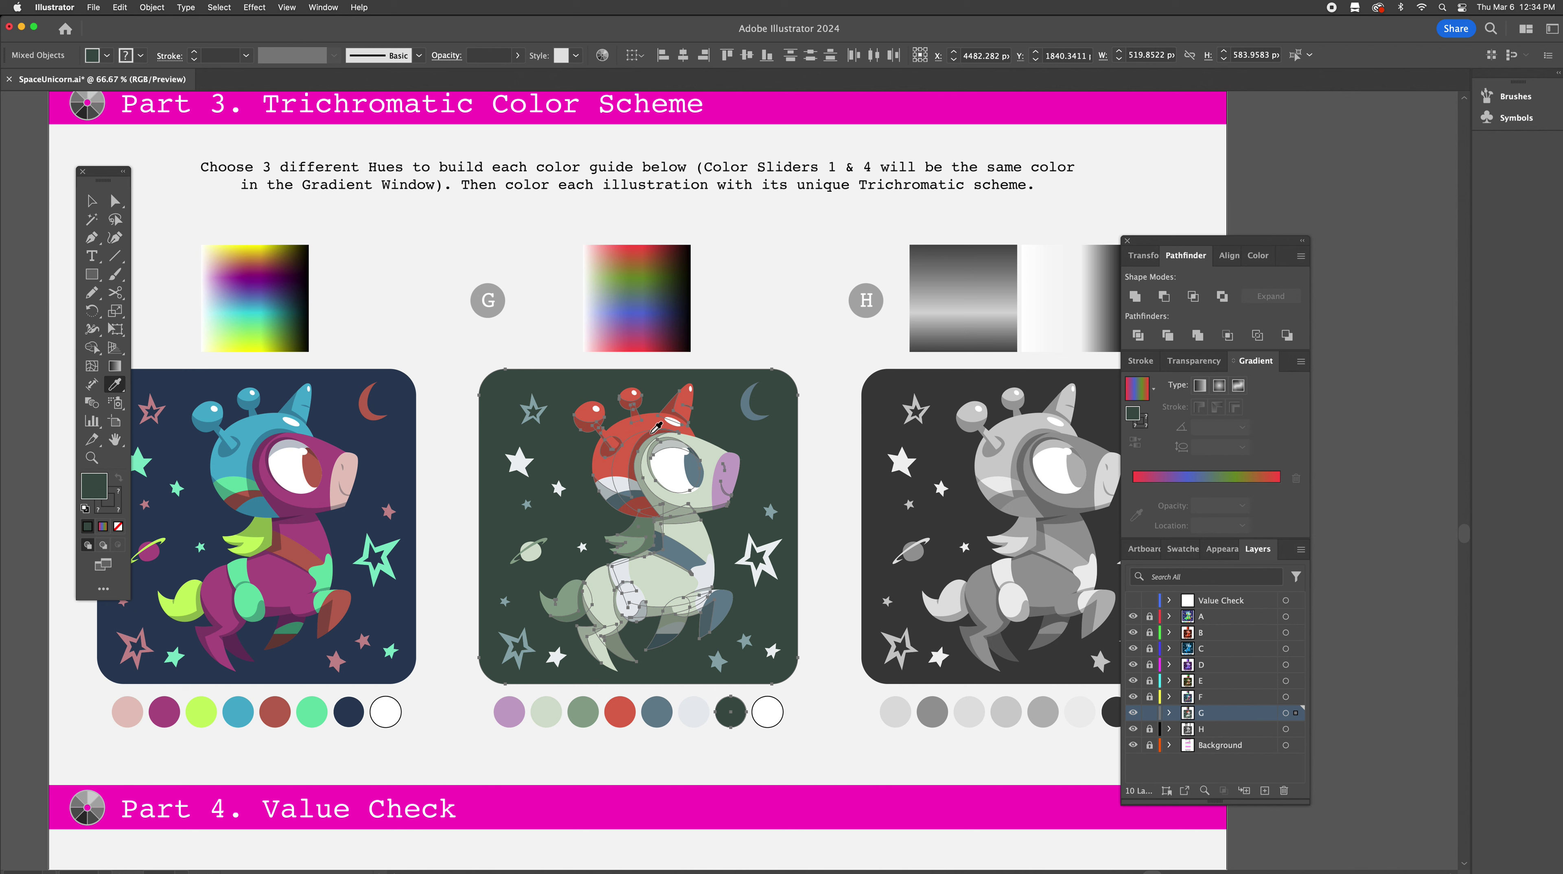
# Select the red helmet, antennae and horn in illustration G, try several guide colors and recolor them burnt orange
pyautogui.press('y')
pyautogui.click(604, 467)
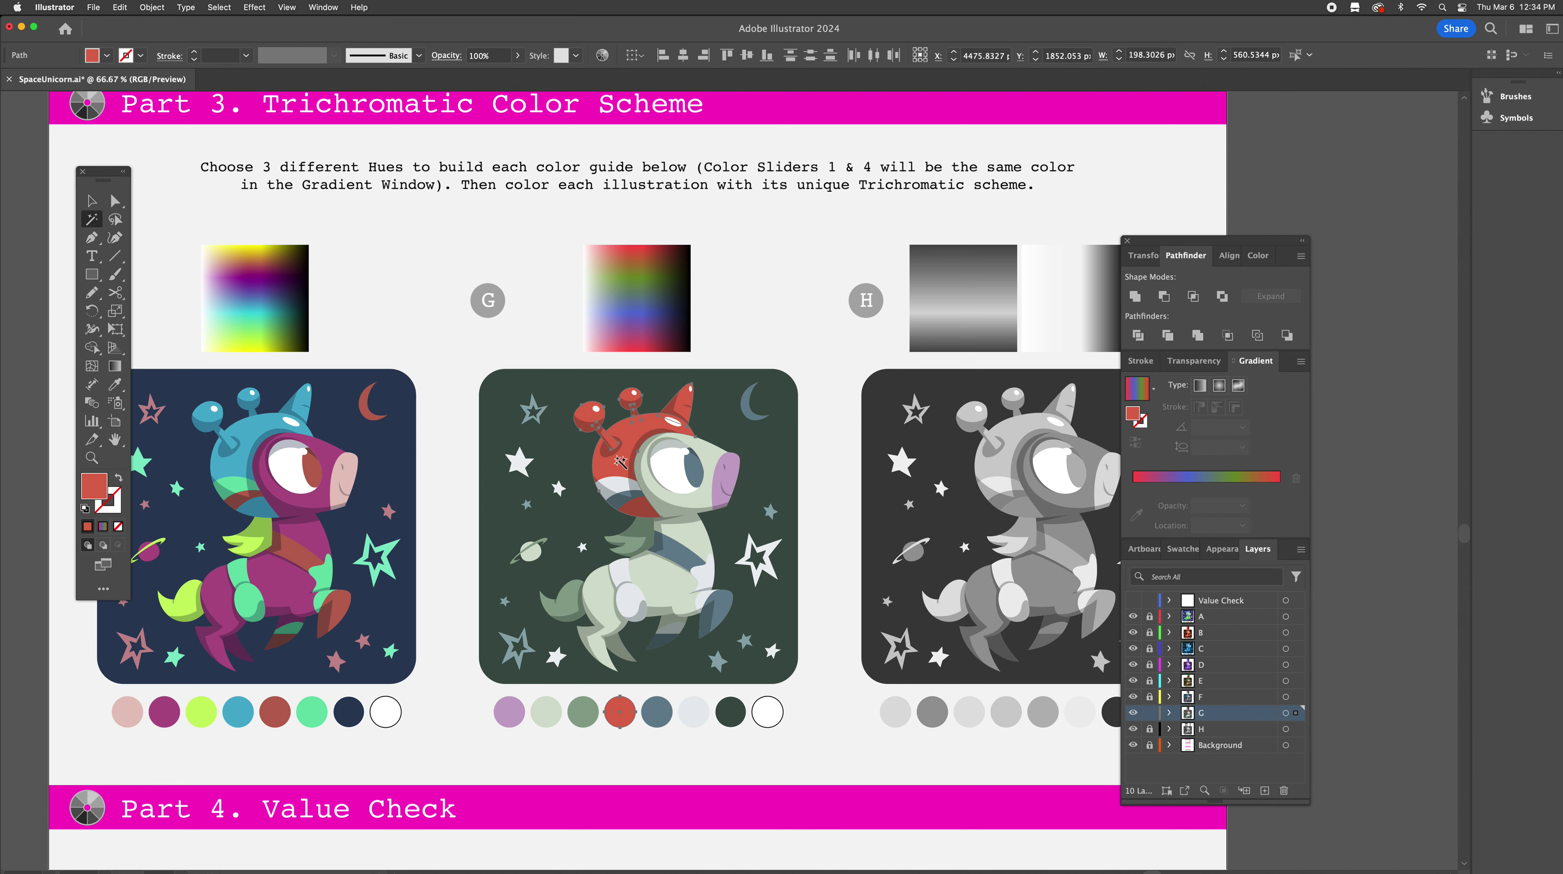
pyautogui.press('i')
pyautogui.keyDown('shift'); pyautogui.click(610, 264); pyautogui.keyUp('shift')
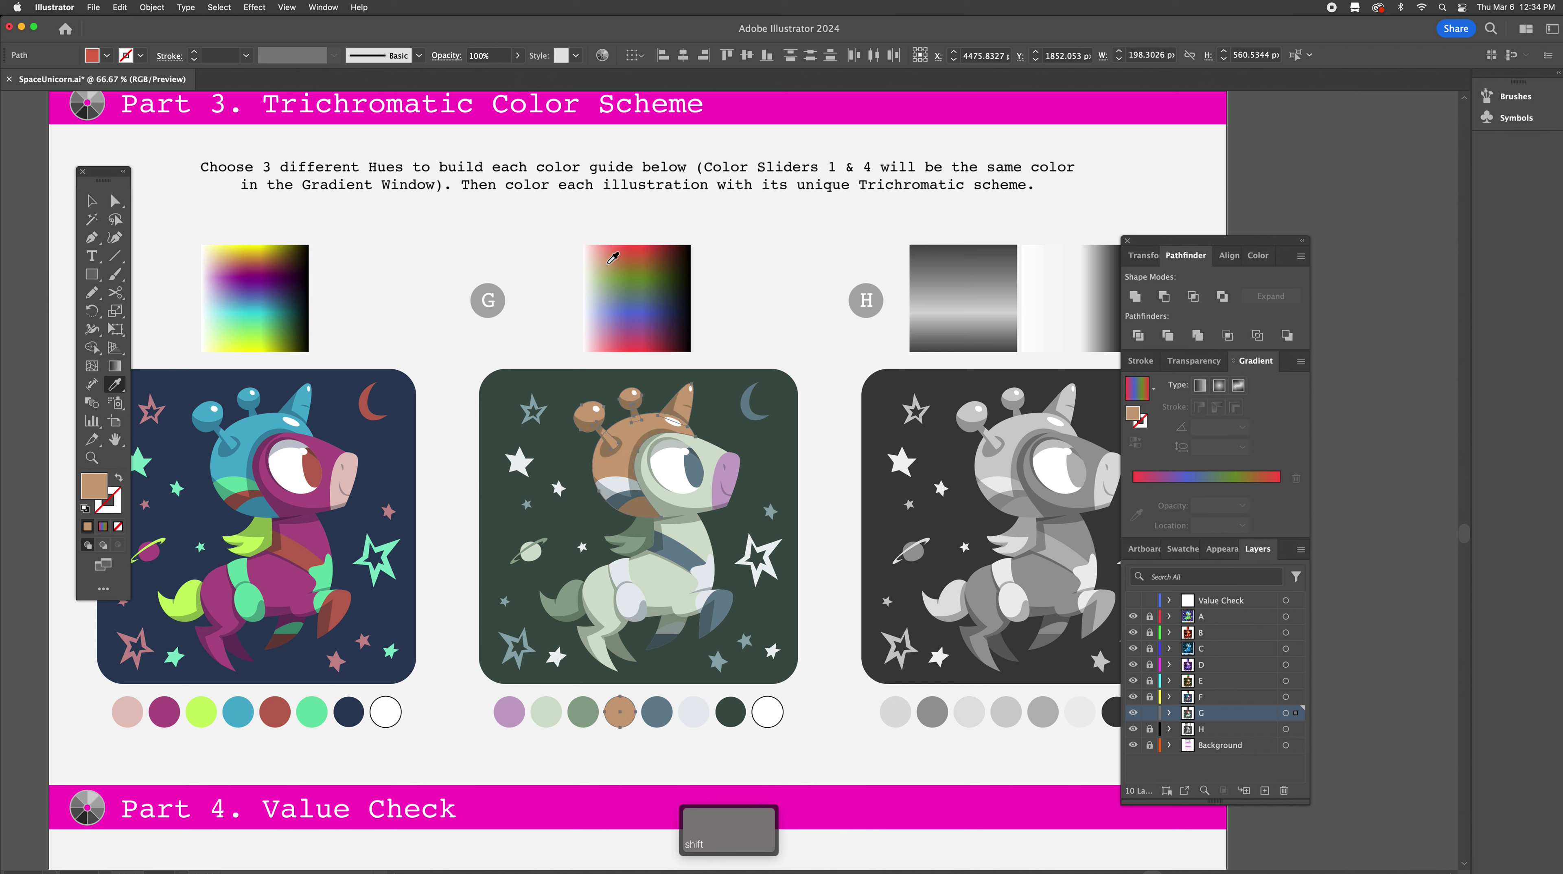
pyautogui.keyDown('shift'); pyautogui.click(636, 261); pyautogui.keyUp('shift')
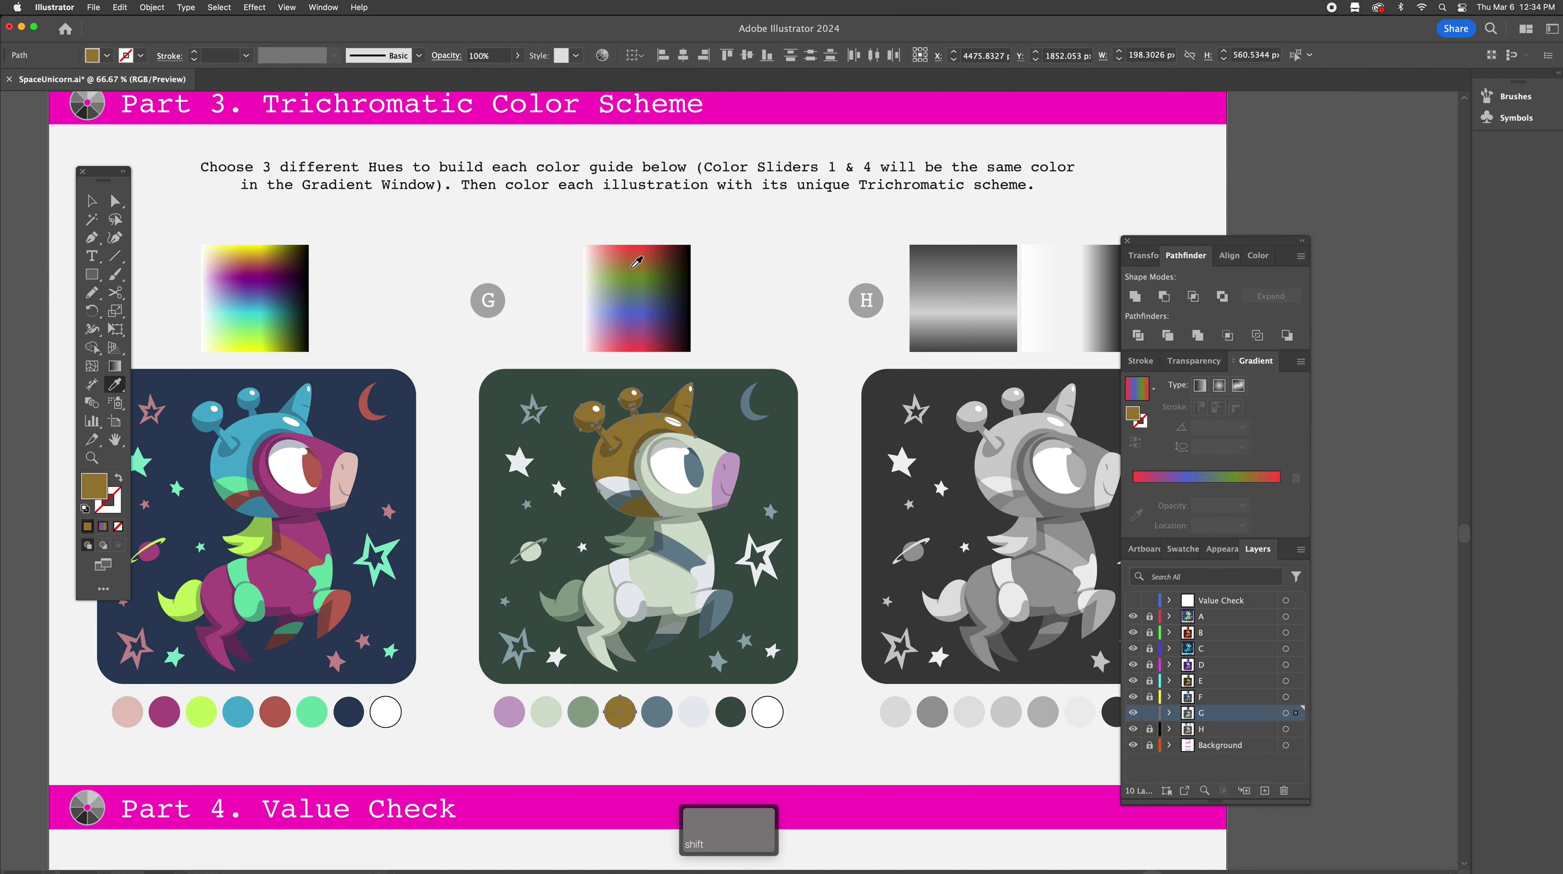
pyautogui.keyDown('shift'); pyautogui.click(598, 268); pyautogui.keyUp('shift')
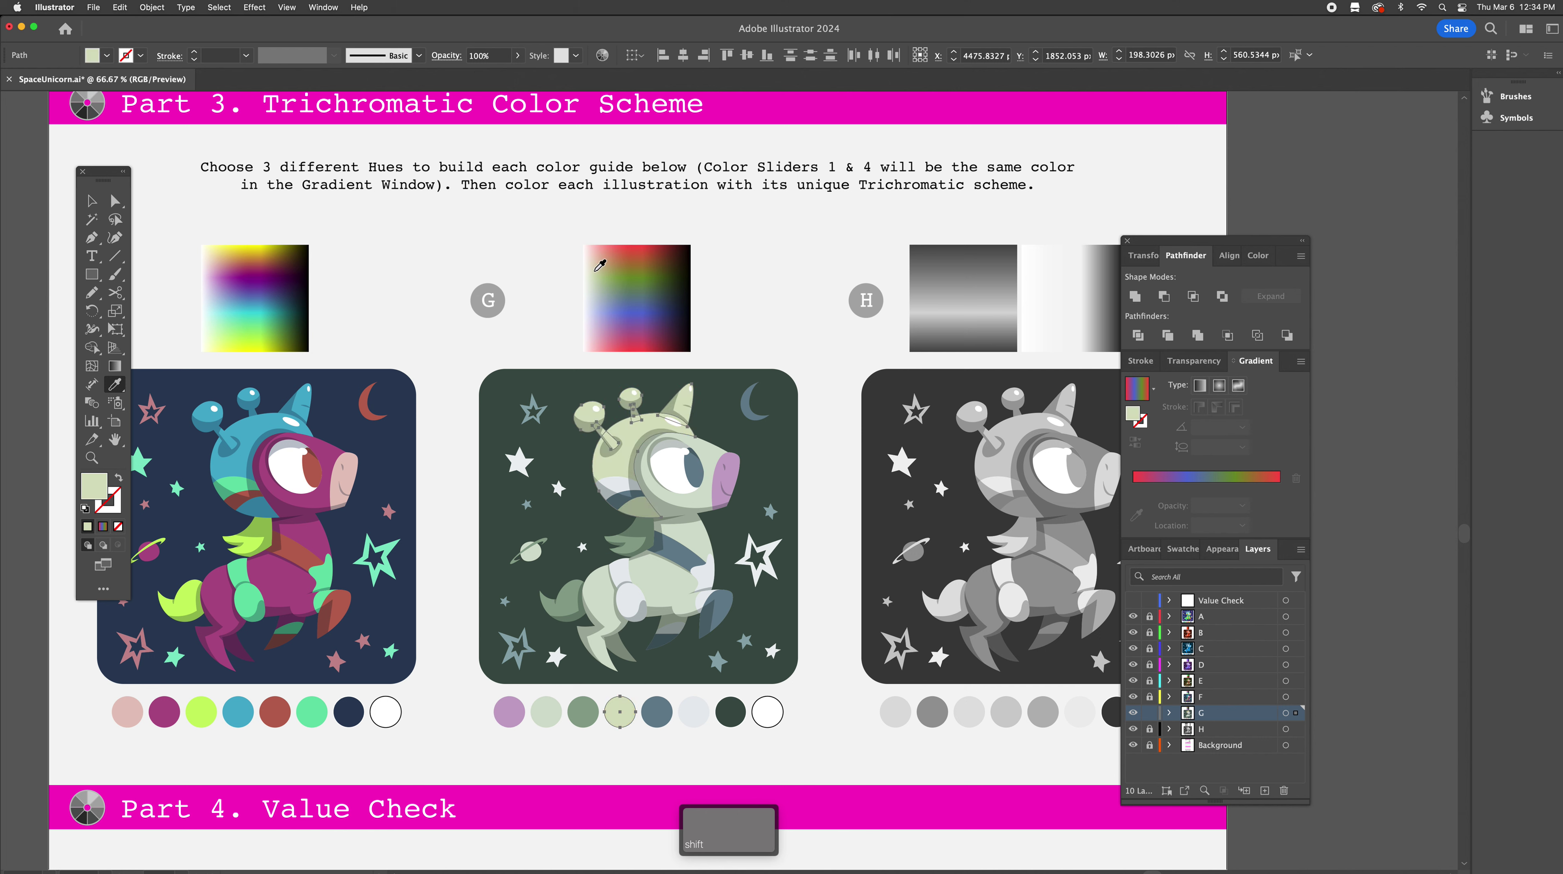
pyautogui.keyDown('shift'); pyautogui.click(638, 264); pyautogui.keyUp('shift')
pyautogui.keyDown('shift'); pyautogui.click(663, 253); pyautogui.keyUp('shift')
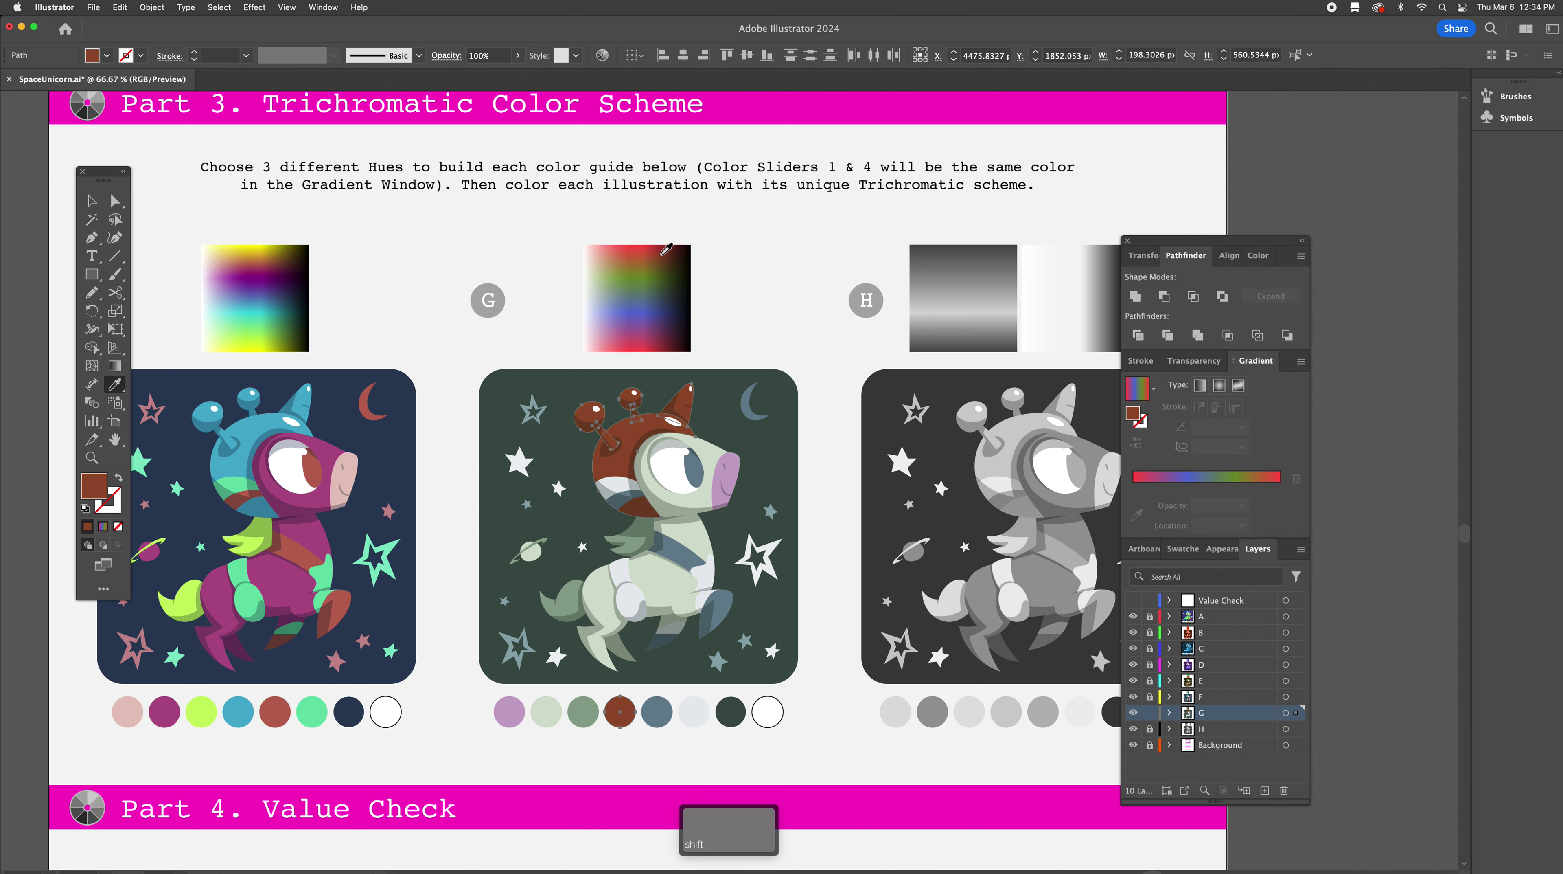
pyautogui.keyDown('shift'); pyautogui.click(598, 264); pyautogui.keyUp('shift')
pyautogui.keyDown('shift'); pyautogui.click(601, 254); pyautogui.keyUp('shift')
pyautogui.keyDown('shift'); pyautogui.click(601, 277); pyautogui.keyUp('shift')
pyautogui.keyDown('shift'); pyautogui.click(600, 302); pyautogui.keyUp('shift')
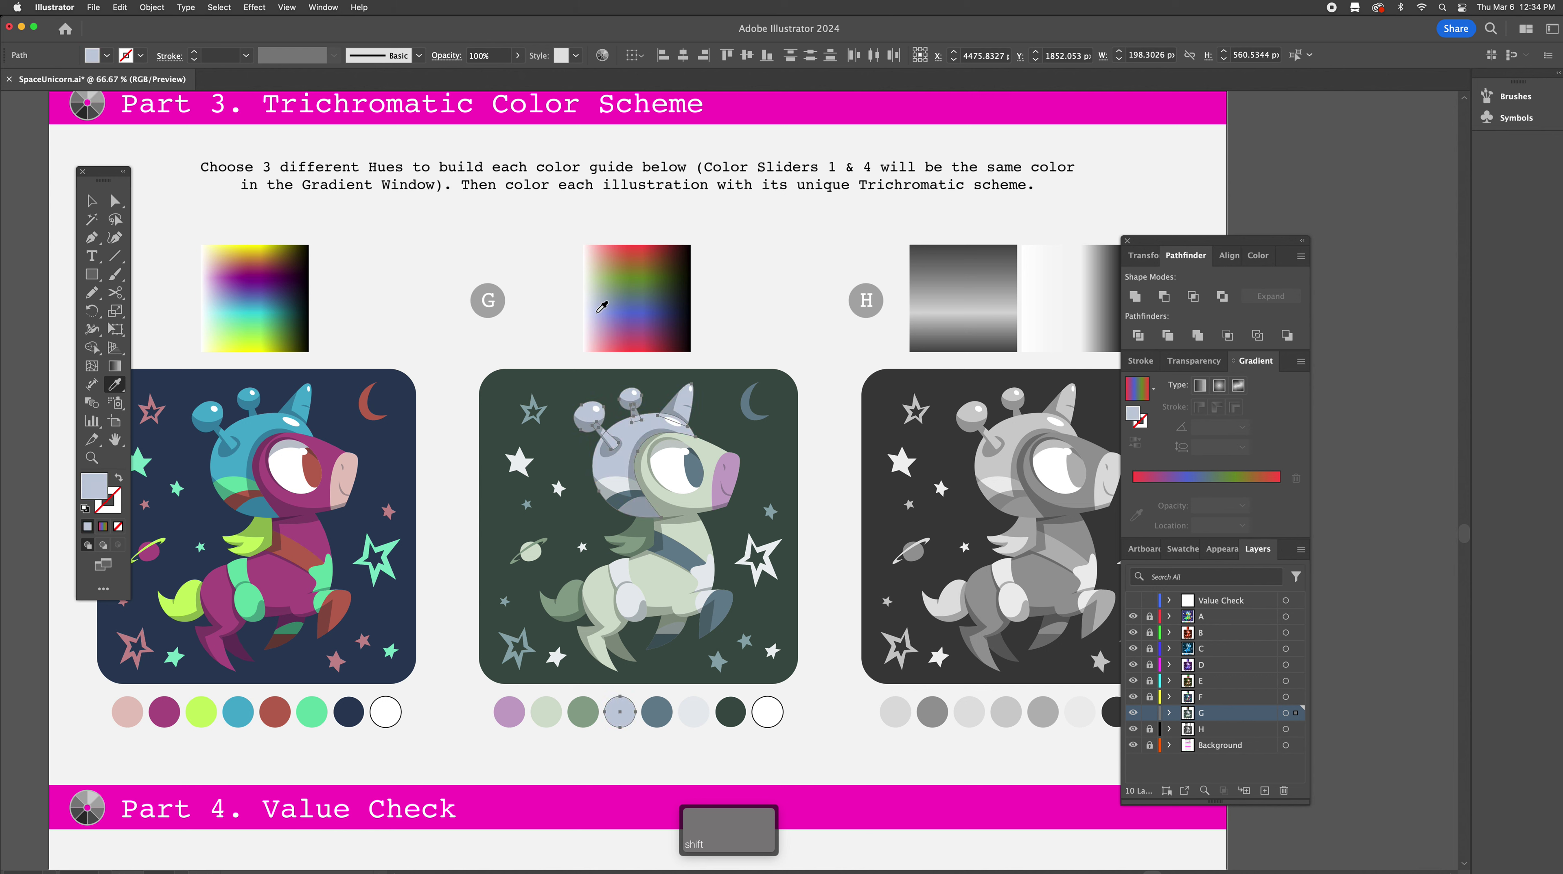
pyautogui.keyDown('shift'); pyautogui.click(604, 339); pyautogui.keyUp('shift')
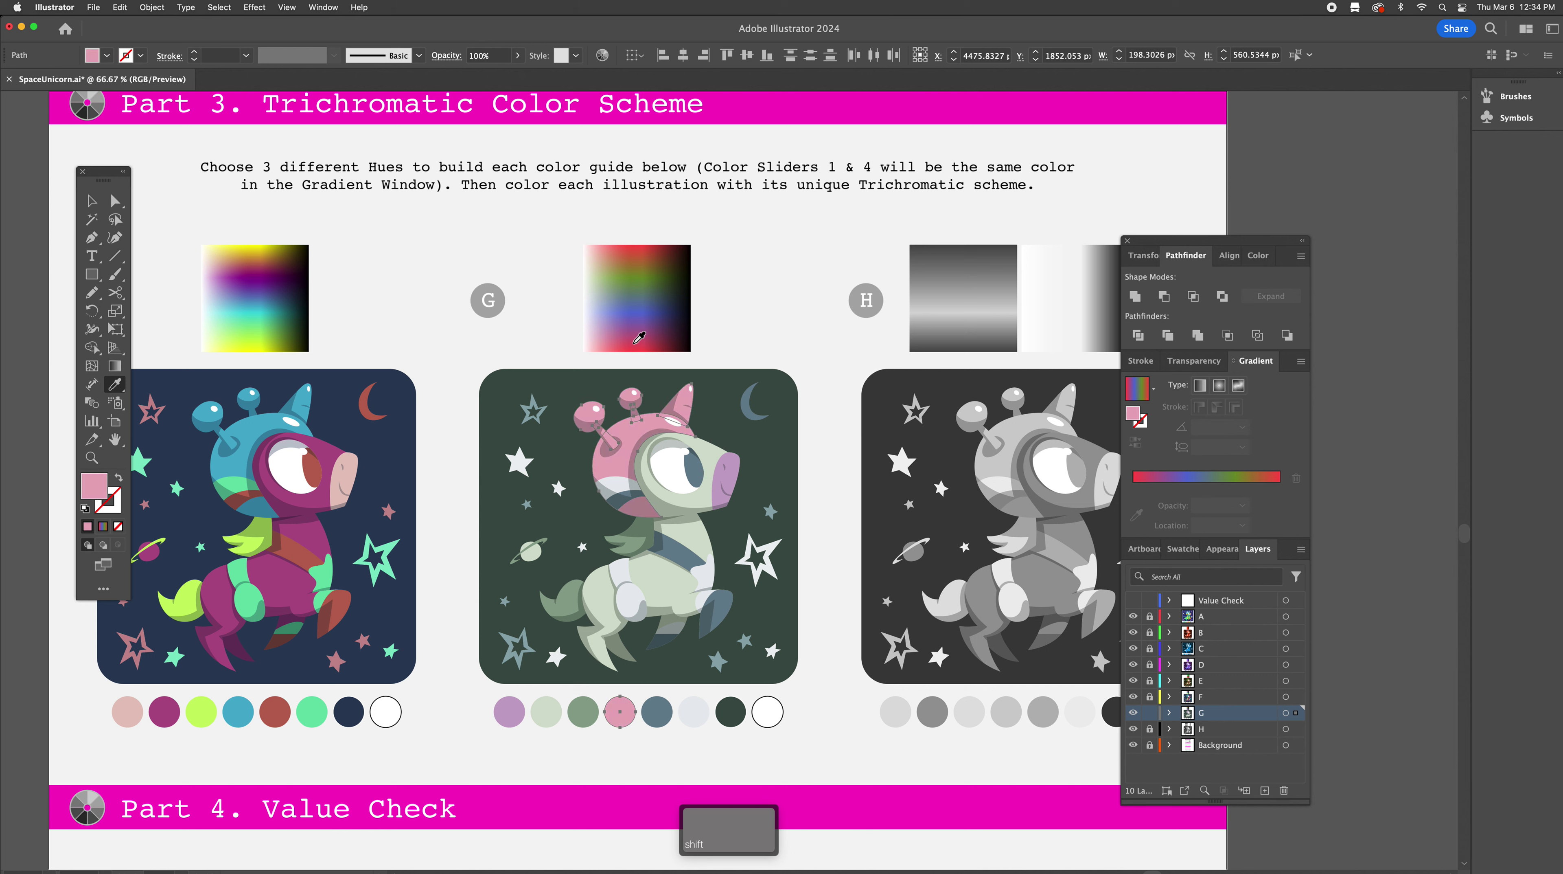
pyautogui.keyDown('shift'); pyautogui.click(648, 344); pyautogui.keyUp('shift')
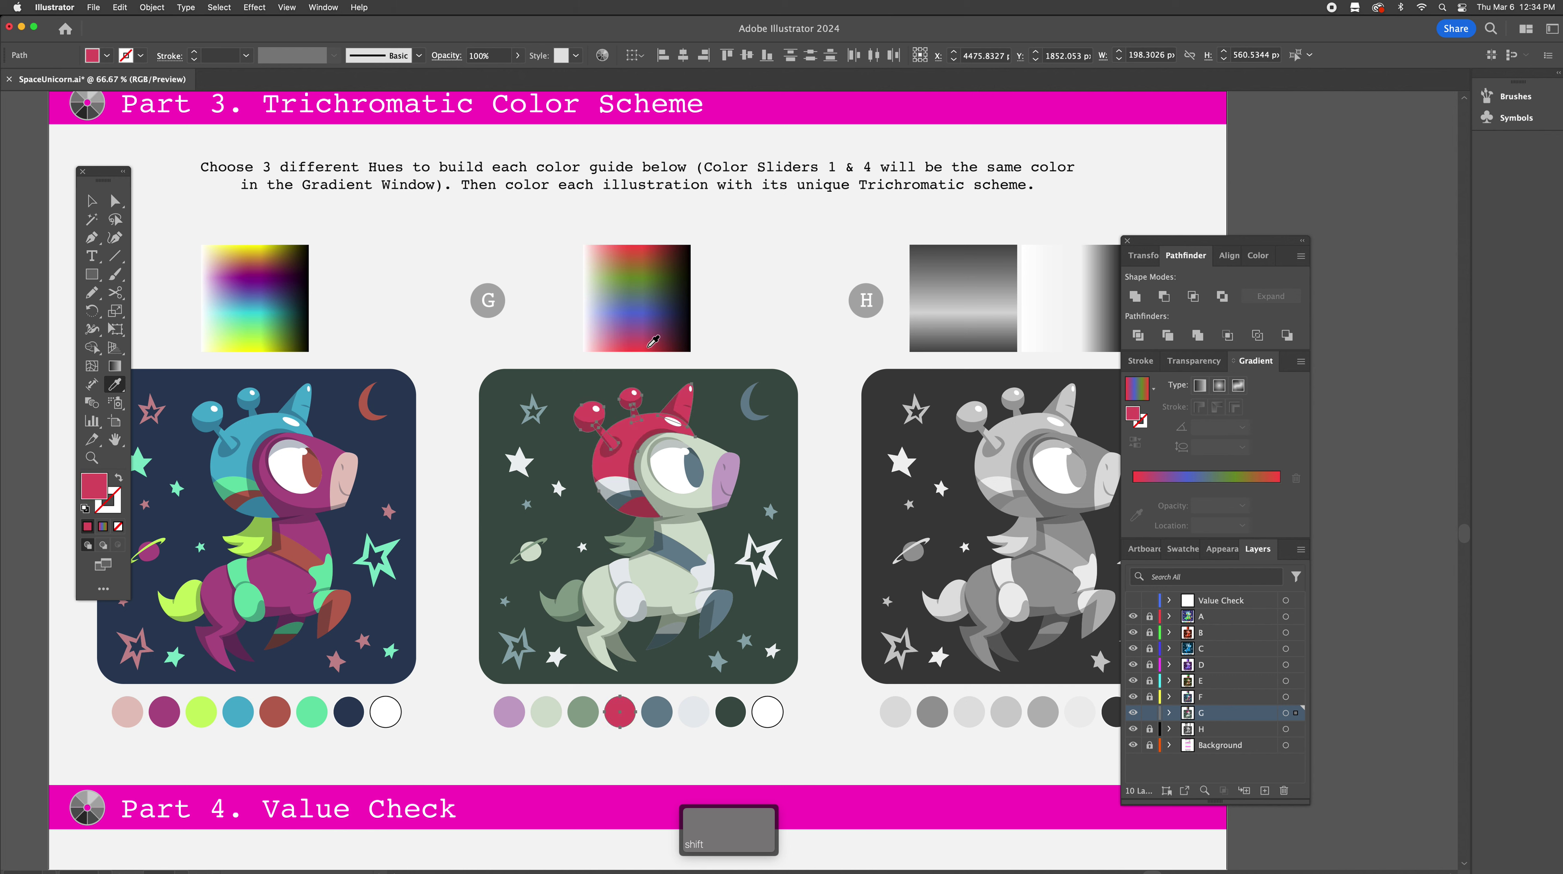
pyautogui.keyDown('shift'); pyautogui.click(595, 334); pyautogui.keyUp('shift')
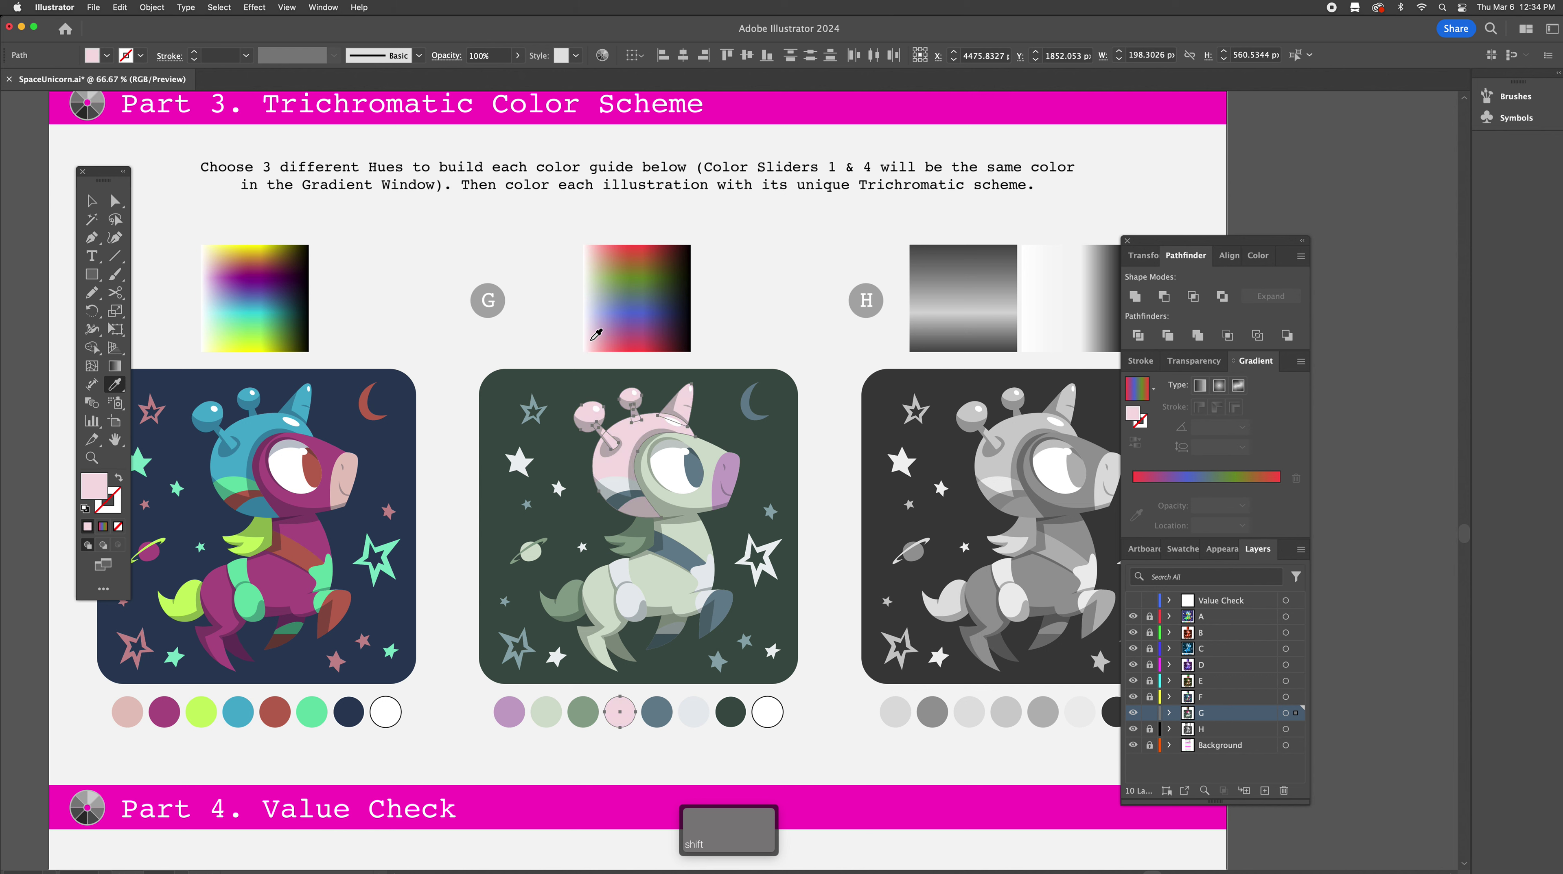
pyautogui.keyDown('shift'); pyautogui.click(600, 332); pyautogui.keyUp('shift')
pyautogui.keyDown('shift'); pyautogui.click(653, 299); pyautogui.keyUp('shift')
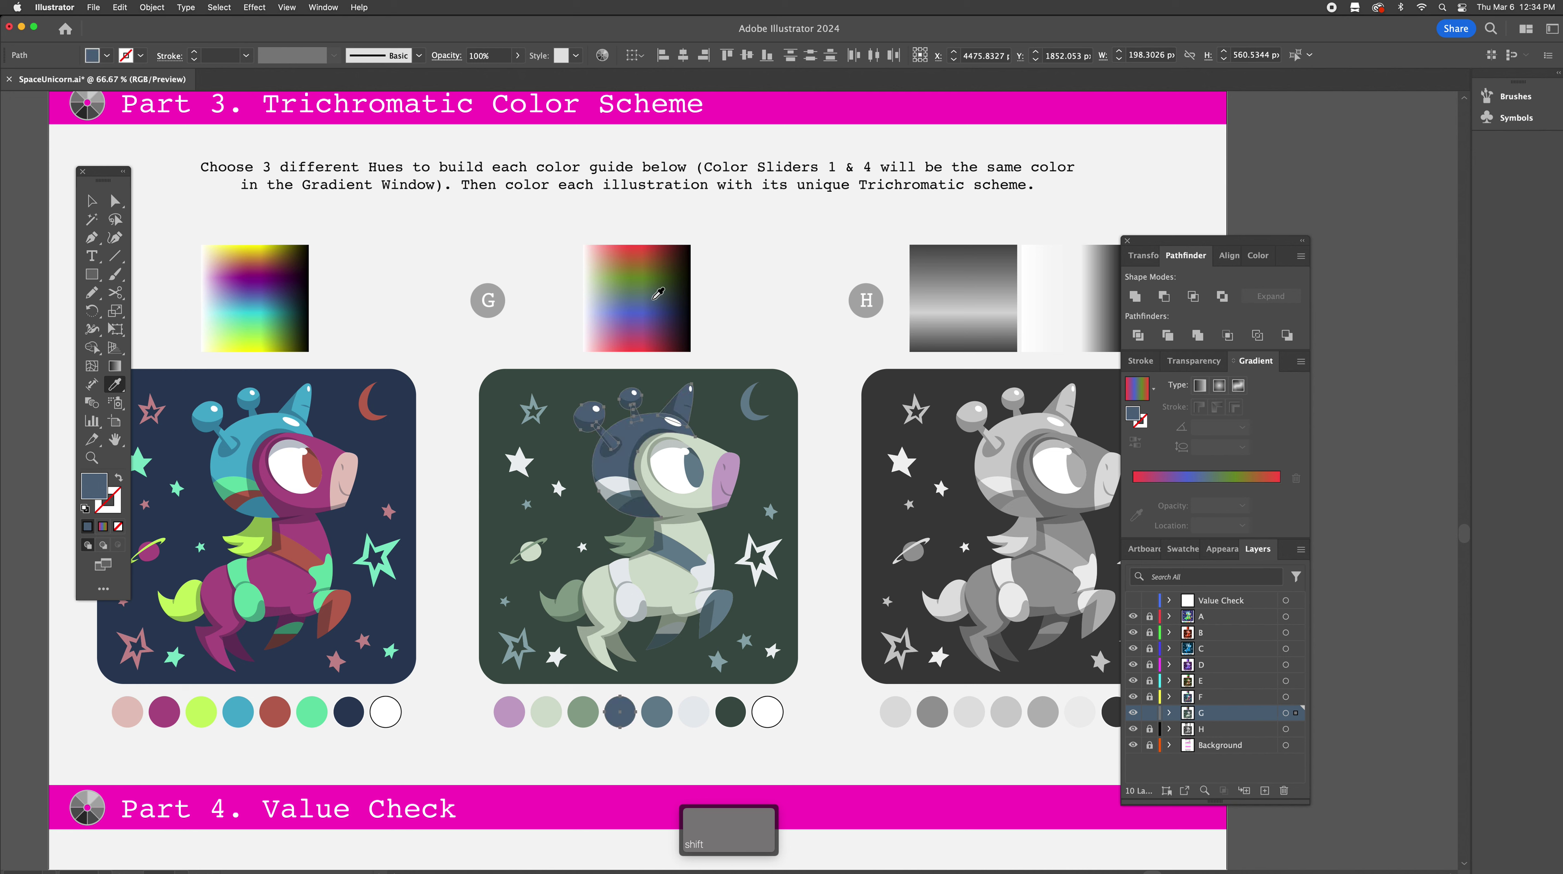
pyautogui.keyDown('shift'); pyautogui.click(639, 287); pyautogui.keyUp('shift')
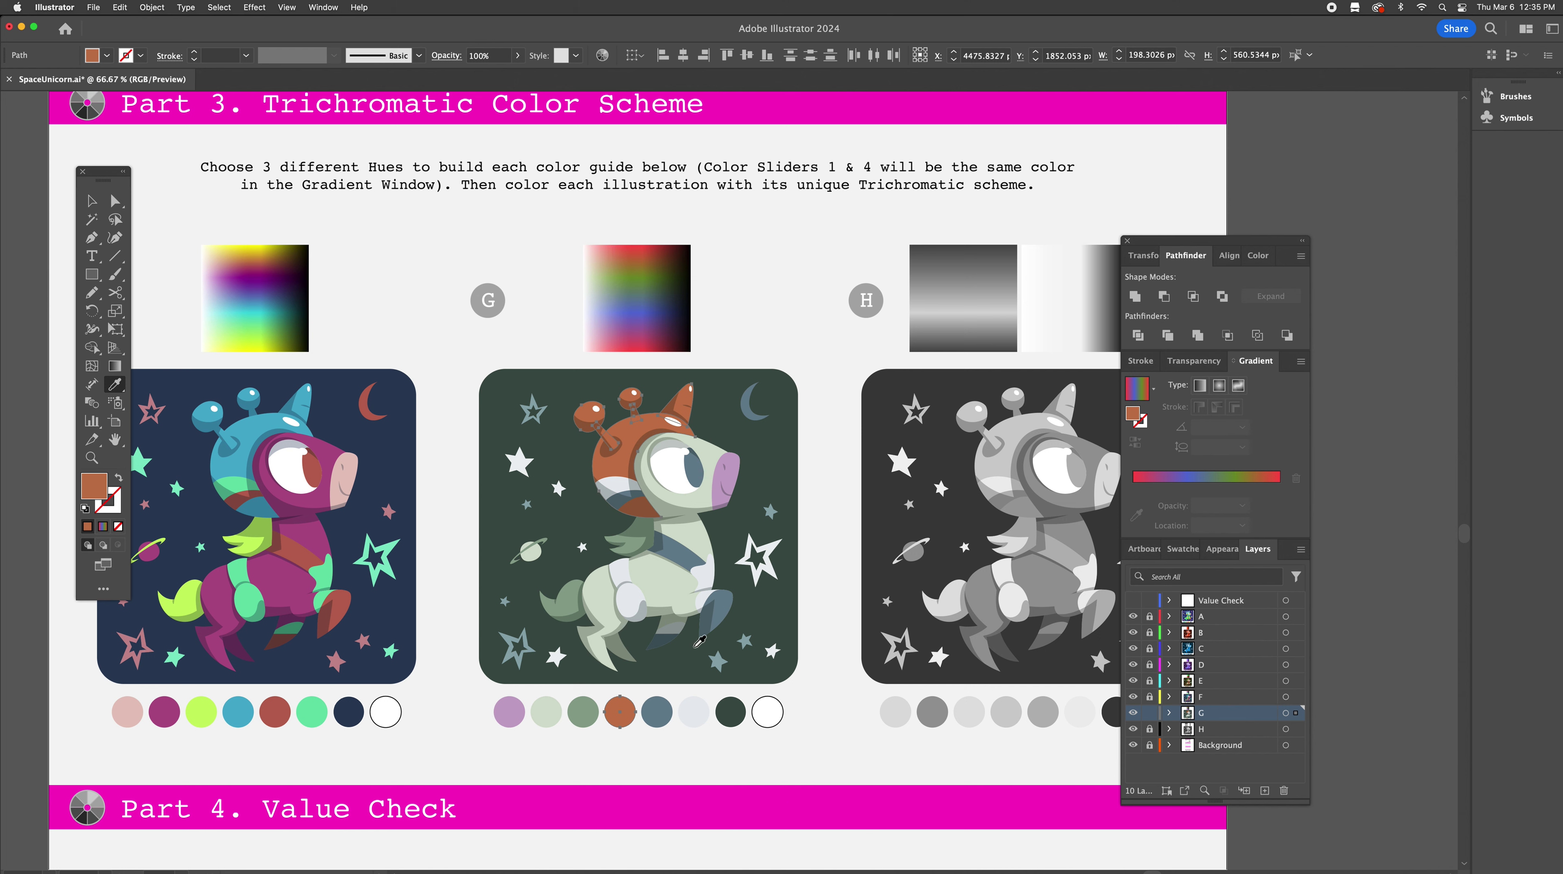
# Select the slate blue hooves, iris, suit bands and moon in illustration G, try several guide colors and recolor them muted teal
pyautogui.press('y')
pyautogui.click(734, 598)
pyautogui.press('i')
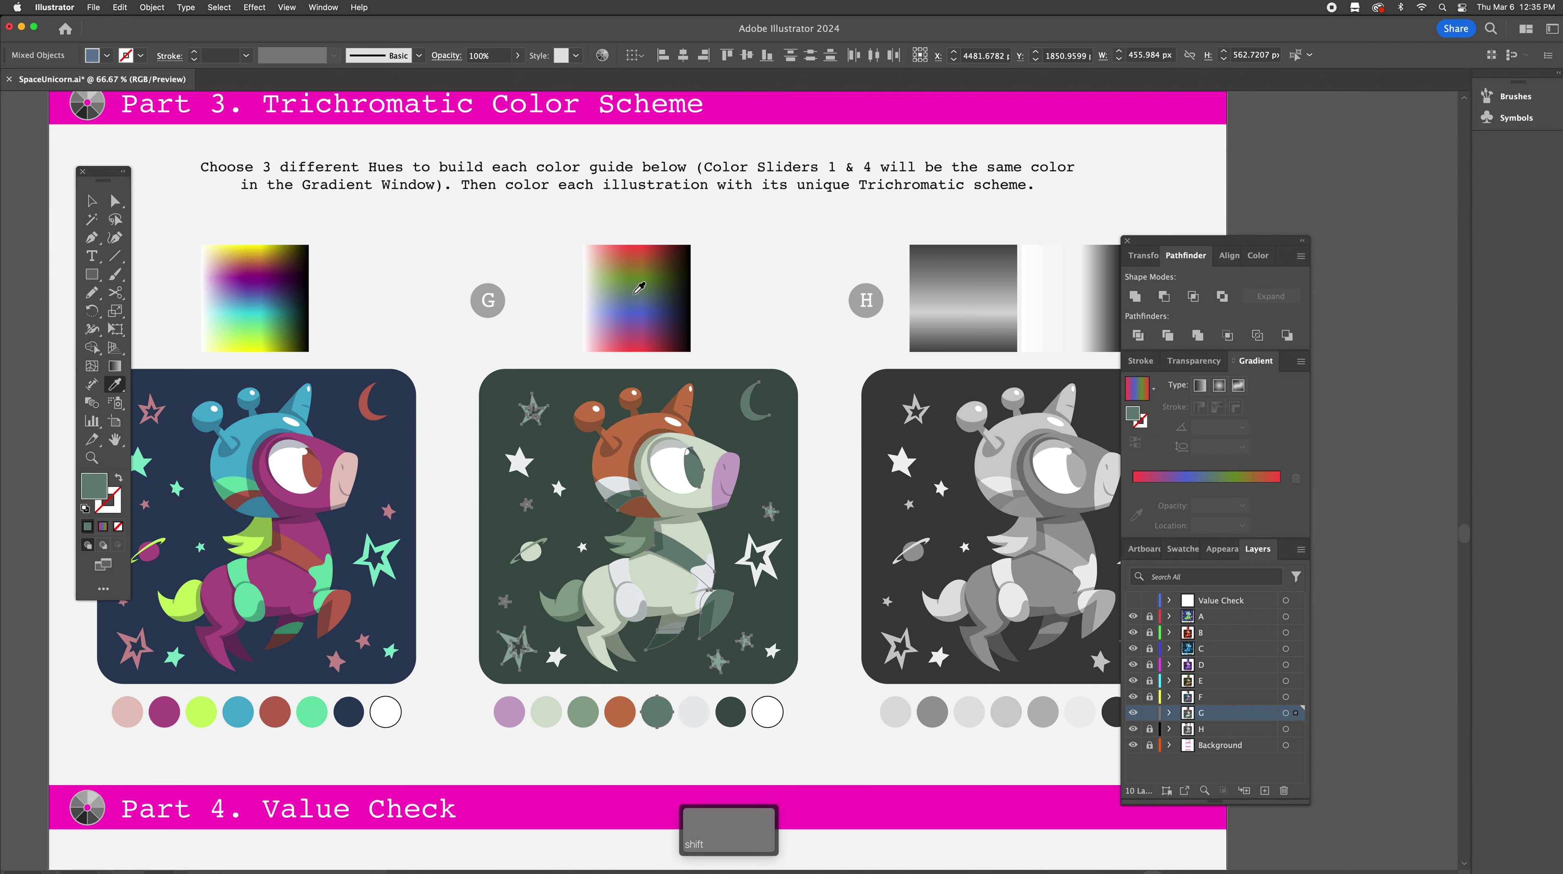
pyautogui.keyDown('shift'); pyautogui.click(621, 294); pyautogui.keyUp('shift')
pyautogui.keyDown('shift'); pyautogui.click(618, 296); pyautogui.keyUp('shift')
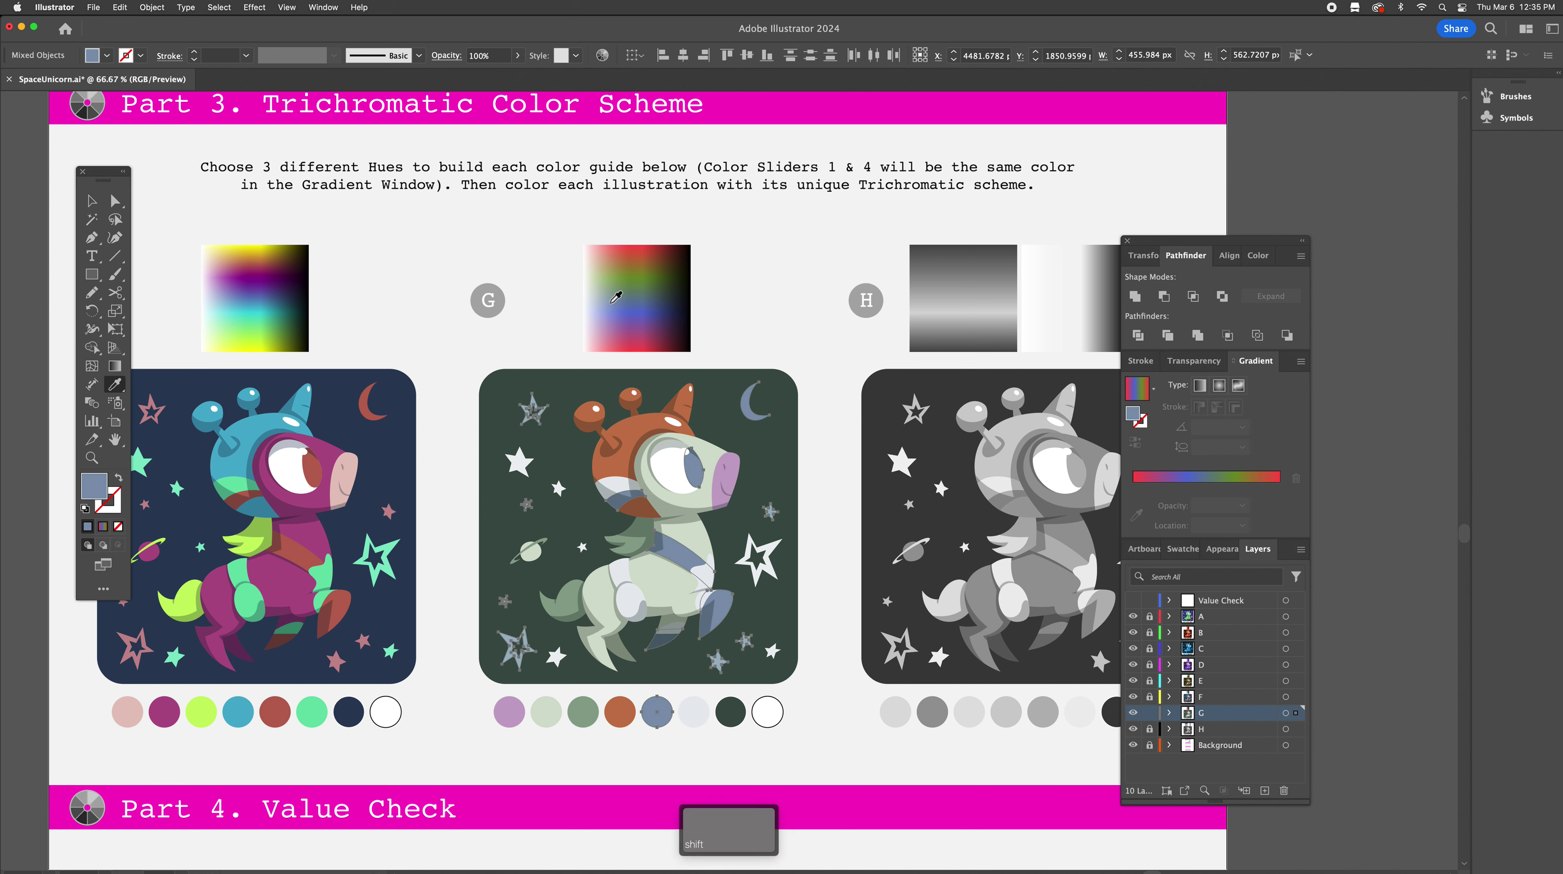
pyautogui.keyDown('shift'); pyautogui.click(614, 298); pyautogui.keyUp('shift')
pyautogui.keyDown('shift'); pyautogui.click(617, 303); pyautogui.keyUp('shift')
pyautogui.keyDown('shift'); pyautogui.click(617, 304); pyautogui.keyUp('shift')
pyautogui.keyDown('shift'); pyautogui.click(597, 302); pyautogui.keyUp('shift')
pyautogui.keyDown('shift'); pyautogui.click(593, 295); pyautogui.keyUp('shift')
pyautogui.keyDown('shift'); pyautogui.click(609, 291); pyautogui.keyUp('shift')
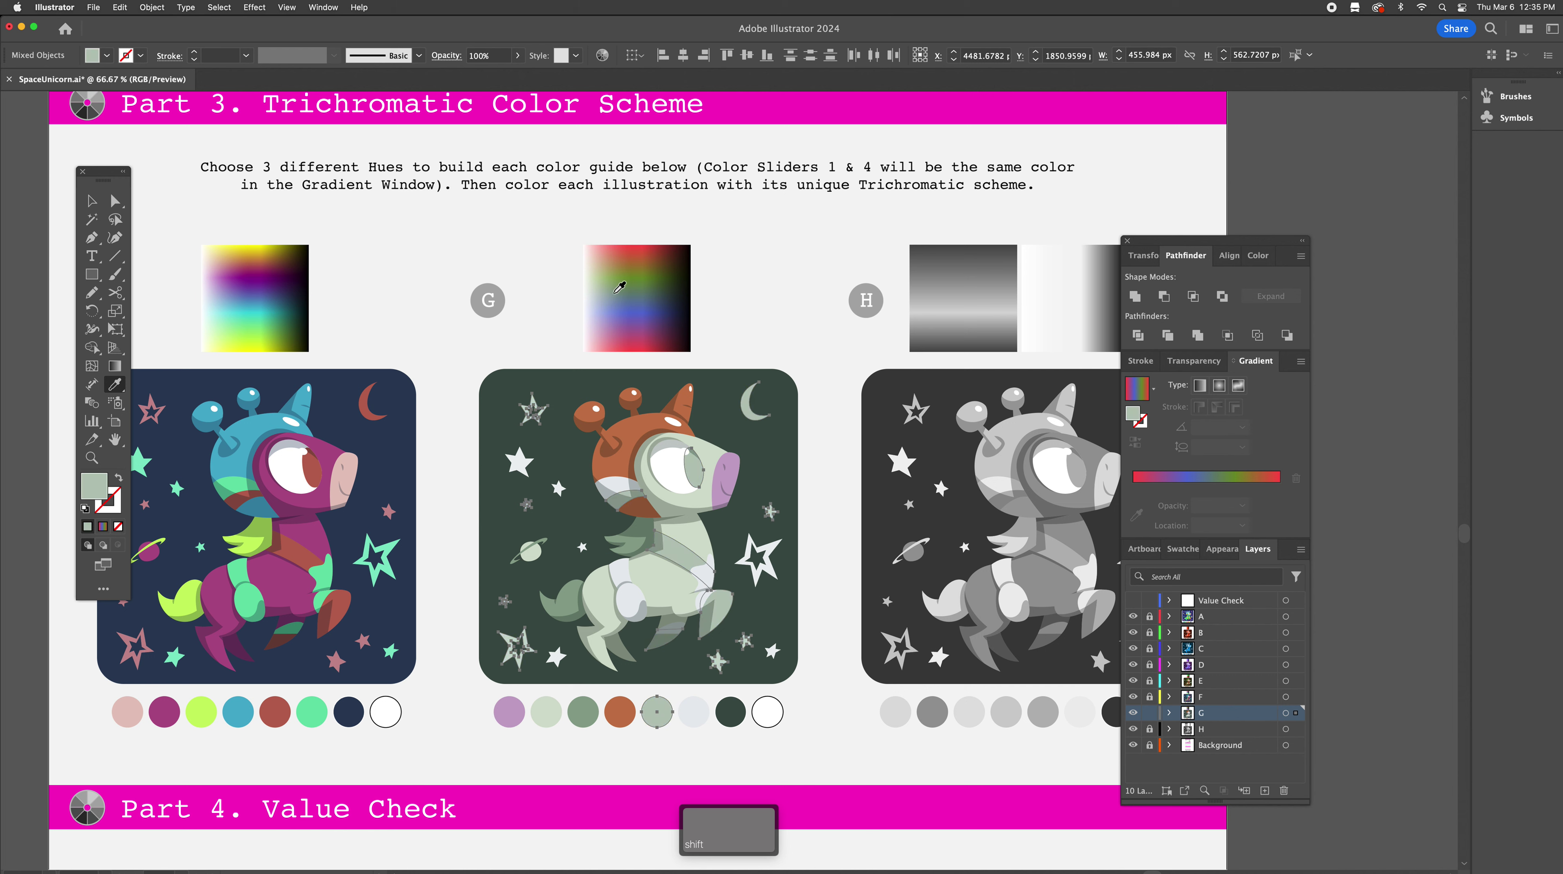
pyautogui.keyDown('shift'); pyautogui.click(630, 288); pyautogui.keyUp('shift')
pyautogui.keyDown('shift'); pyautogui.click(633, 296); pyautogui.keyUp('shift')
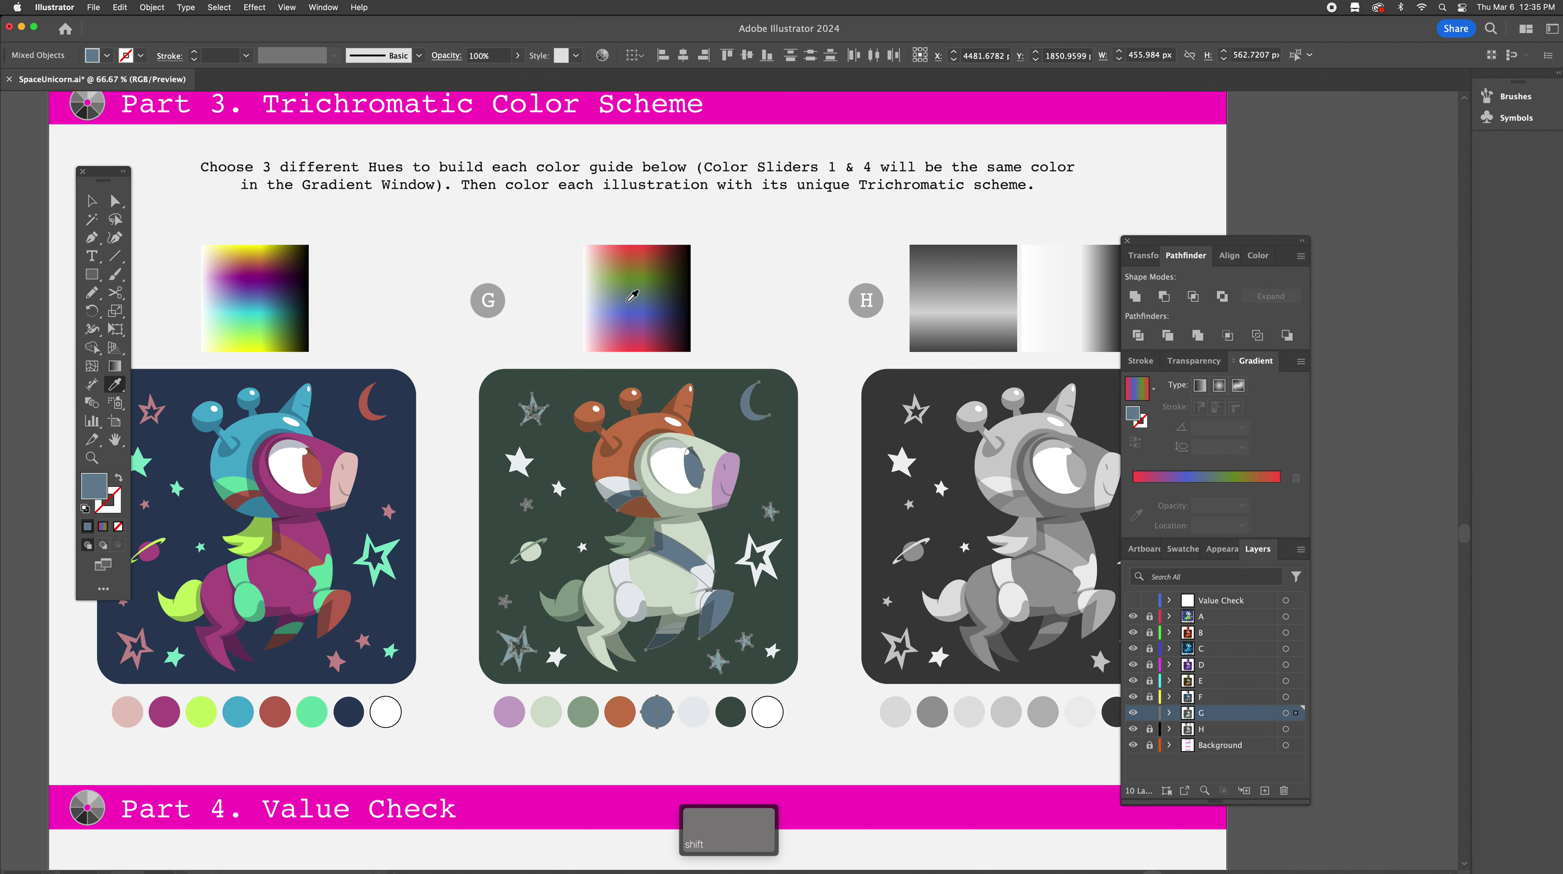
pyautogui.keyDown('shift'); pyautogui.click(653, 309); pyautogui.keyUp('shift')
pyautogui.keyDown('shift'); pyautogui.click(662, 307); pyautogui.keyUp('shift')
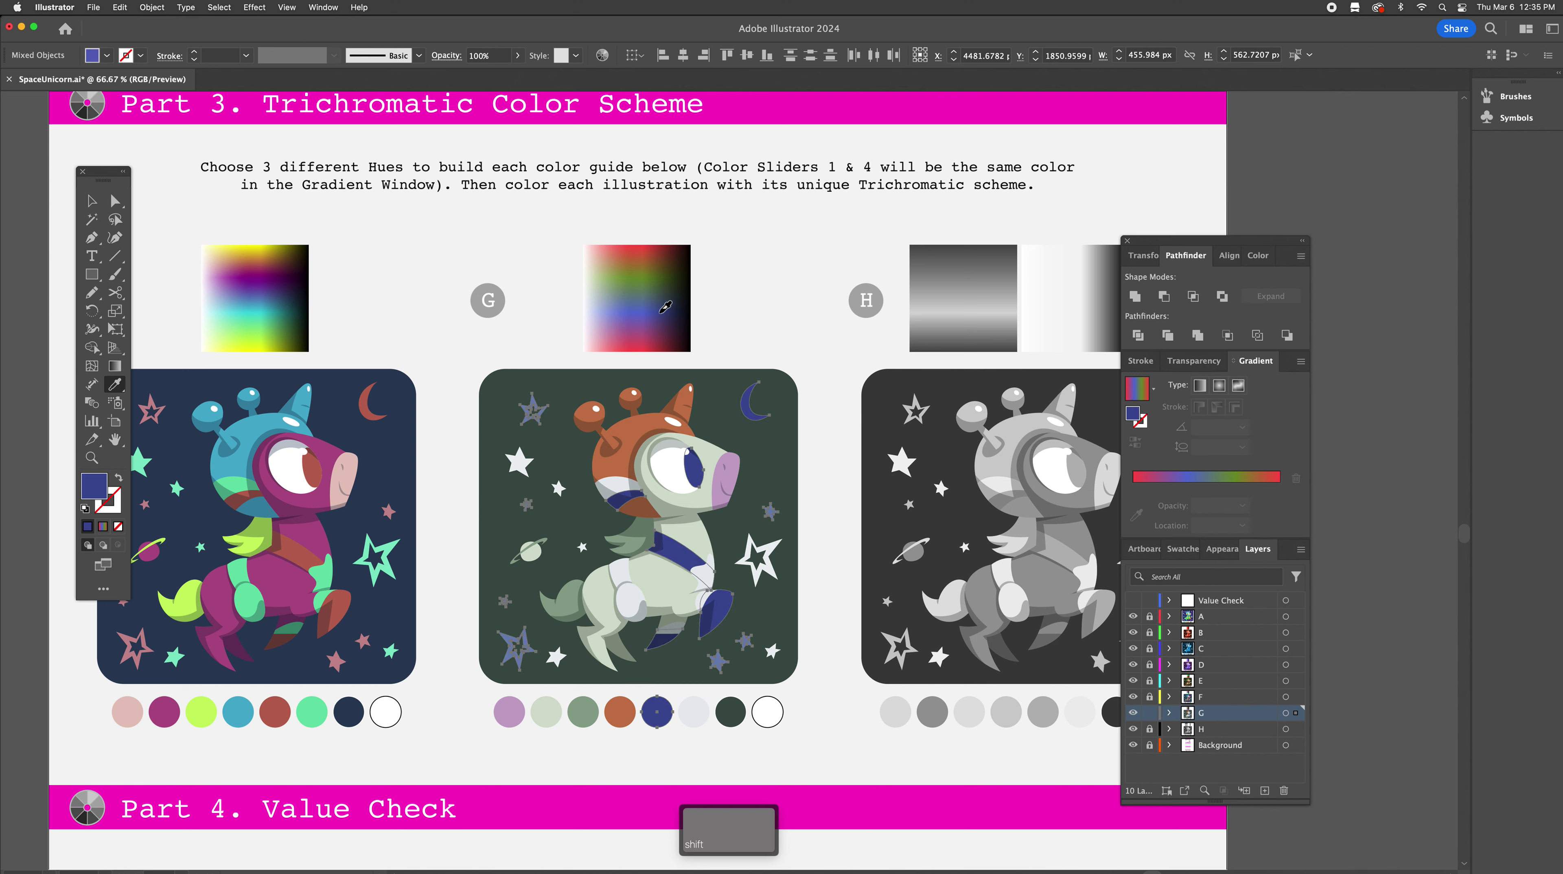
pyautogui.keyDown('shift'); pyautogui.click(644, 292); pyautogui.keyUp('shift')
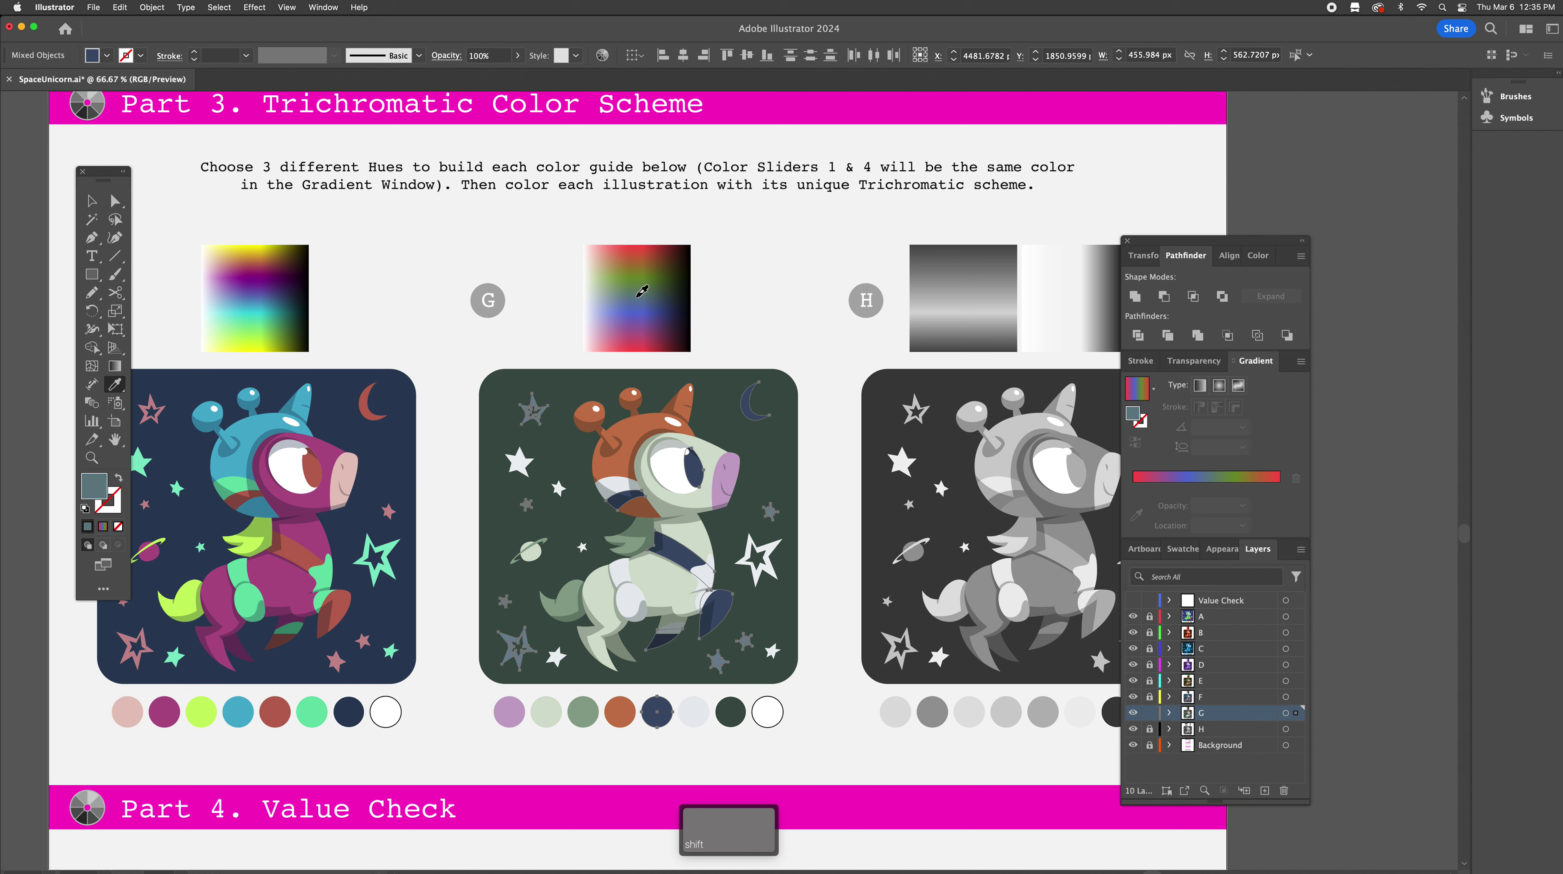
# Sample further blue tones from illustration G's color guide for the hooves, iris, suit bands and moon, ending on a muted blue-grey
pyautogui.keyDown('shift'); pyautogui.click(610, 296); pyautogui.keyUp('shift')
pyautogui.keyDown('shift'); pyautogui.click(624, 297); pyautogui.keyUp('shift')
pyautogui.keyDown('shift'); pyautogui.click(628, 298); pyautogui.keyUp('shift')
pyautogui.keyDown('shift'); pyautogui.click(626, 295); pyautogui.keyUp('shift')
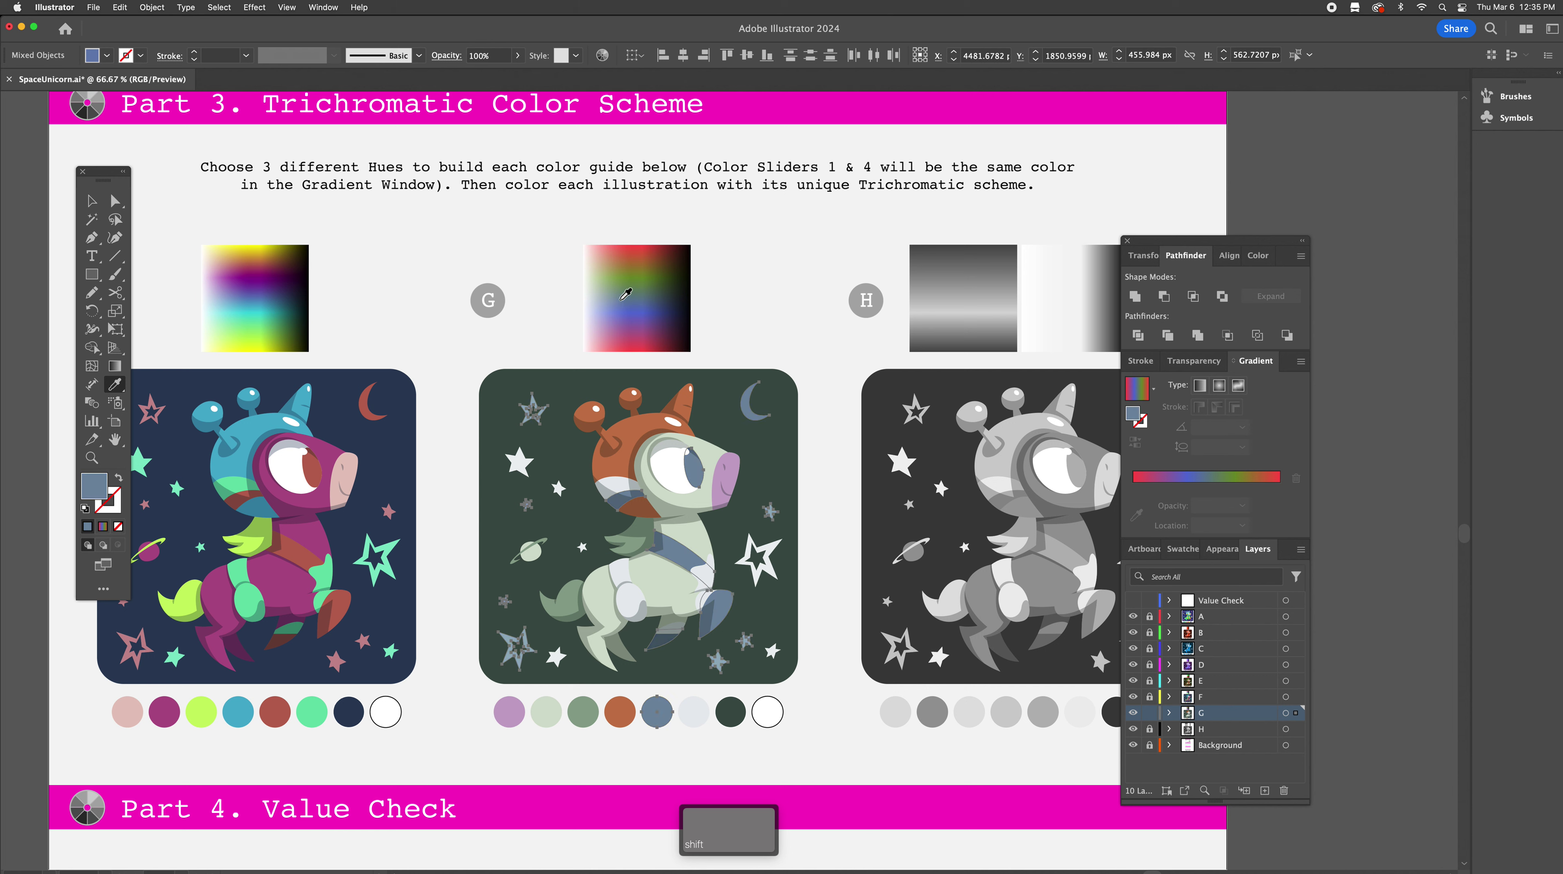
# Select the light grey stars and leg bands in illustration G and try lavender and pale pink colors from its guide
pyautogui.press('y')
pyautogui.click(730, 483)
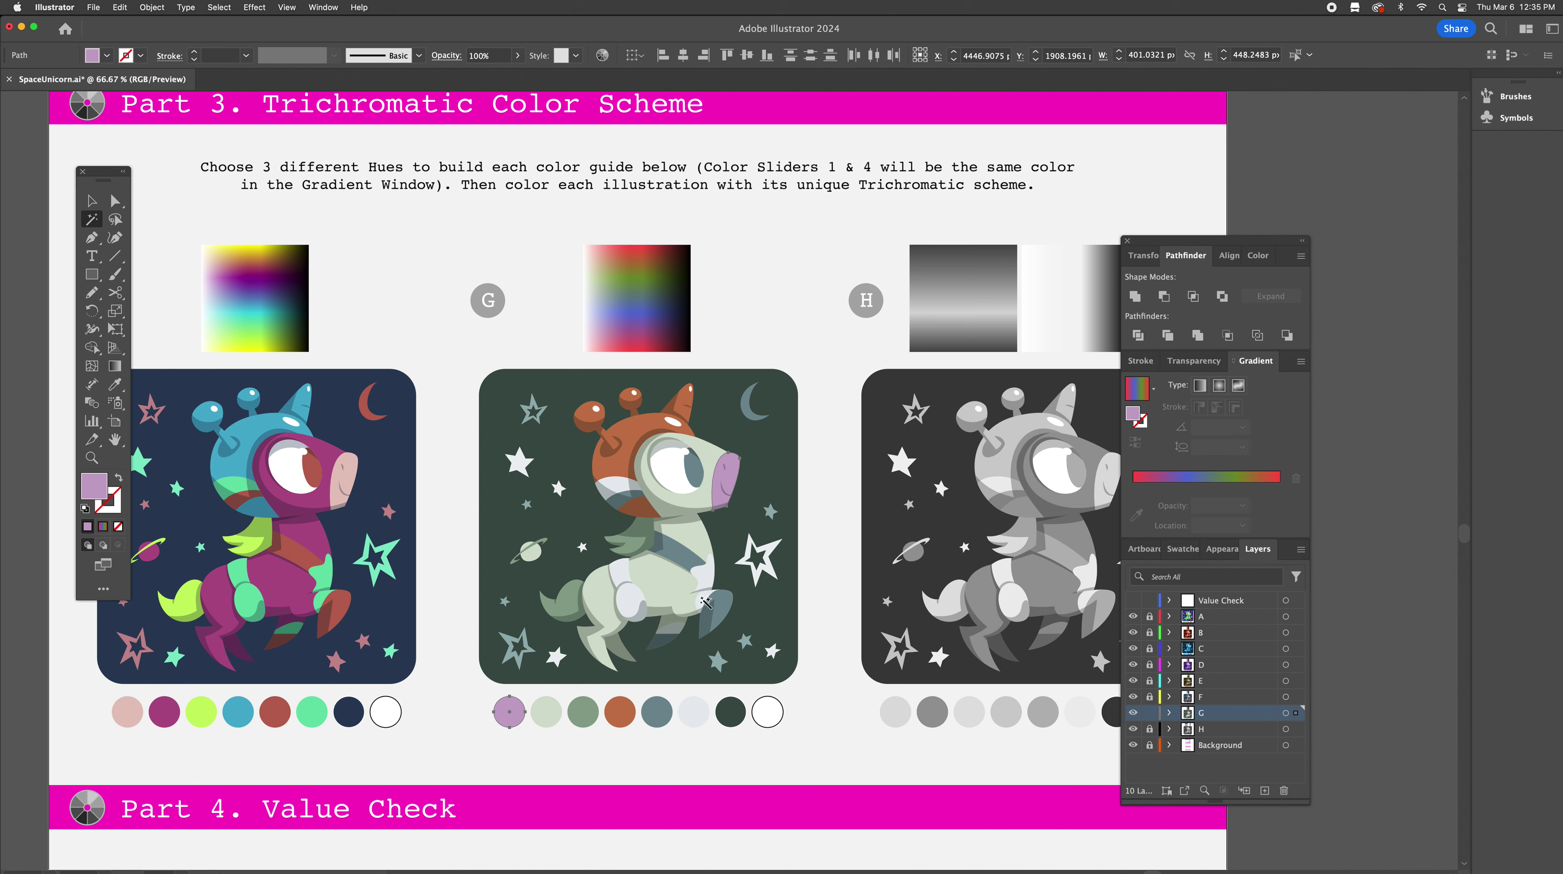
pyautogui.click(635, 604)
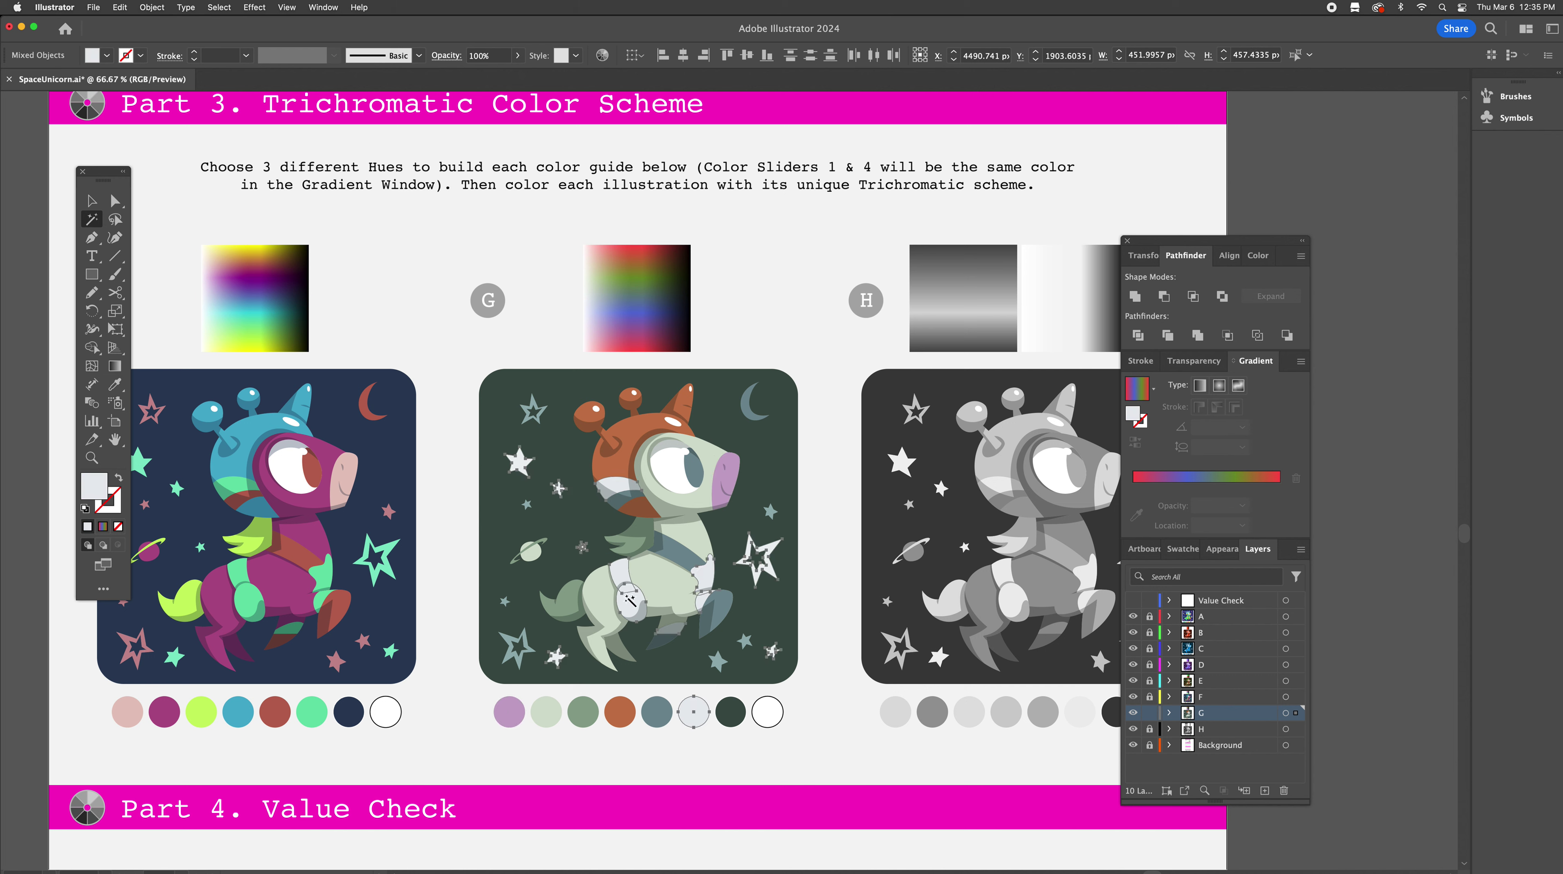
pyautogui.press('i')
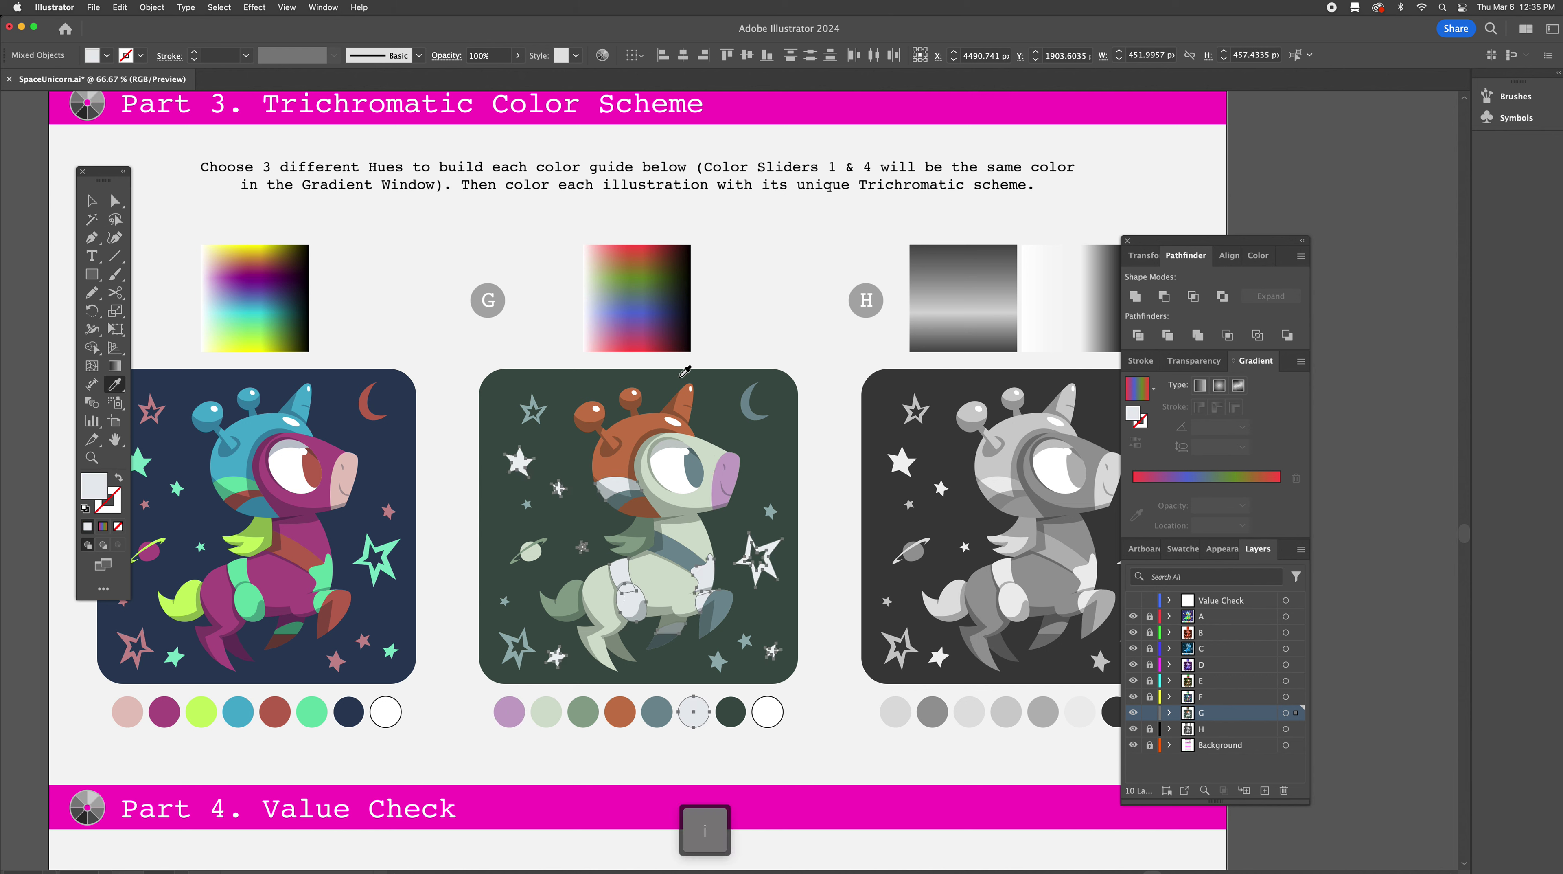
pyautogui.keyDown('shift'); pyautogui.click(599, 323); pyautogui.keyUp('shift')
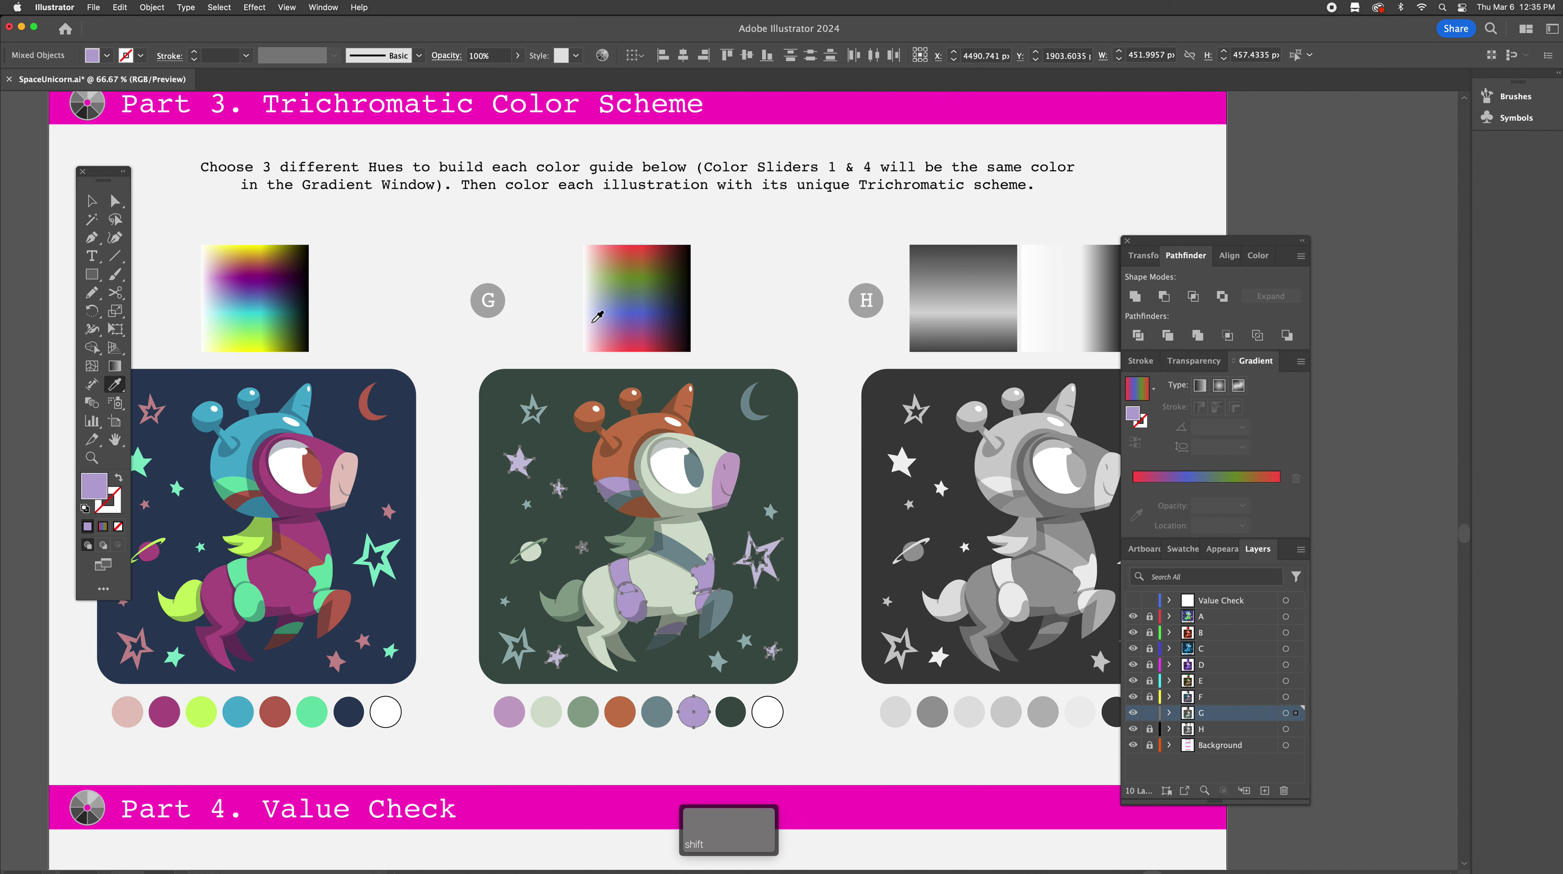
pyautogui.keyDown('shift'); pyautogui.click(594, 321); pyautogui.keyUp('shift')
pyautogui.keyDown('shift'); pyautogui.click(602, 321); pyautogui.keyUp('shift')
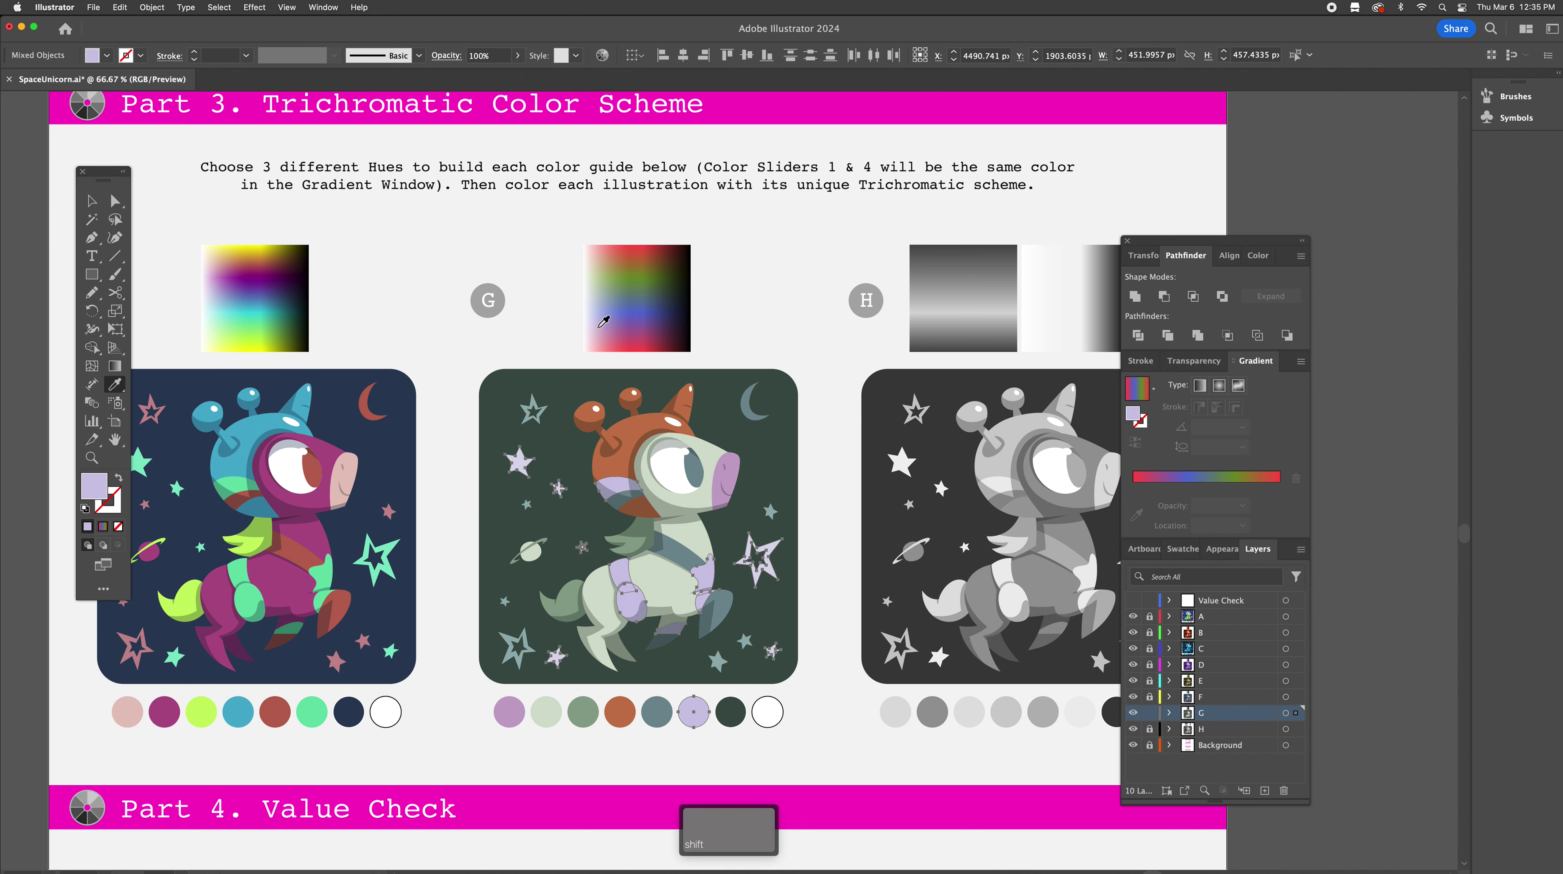
pyautogui.keyDown('shift'); pyautogui.click(595, 331); pyautogui.keyUp('shift')
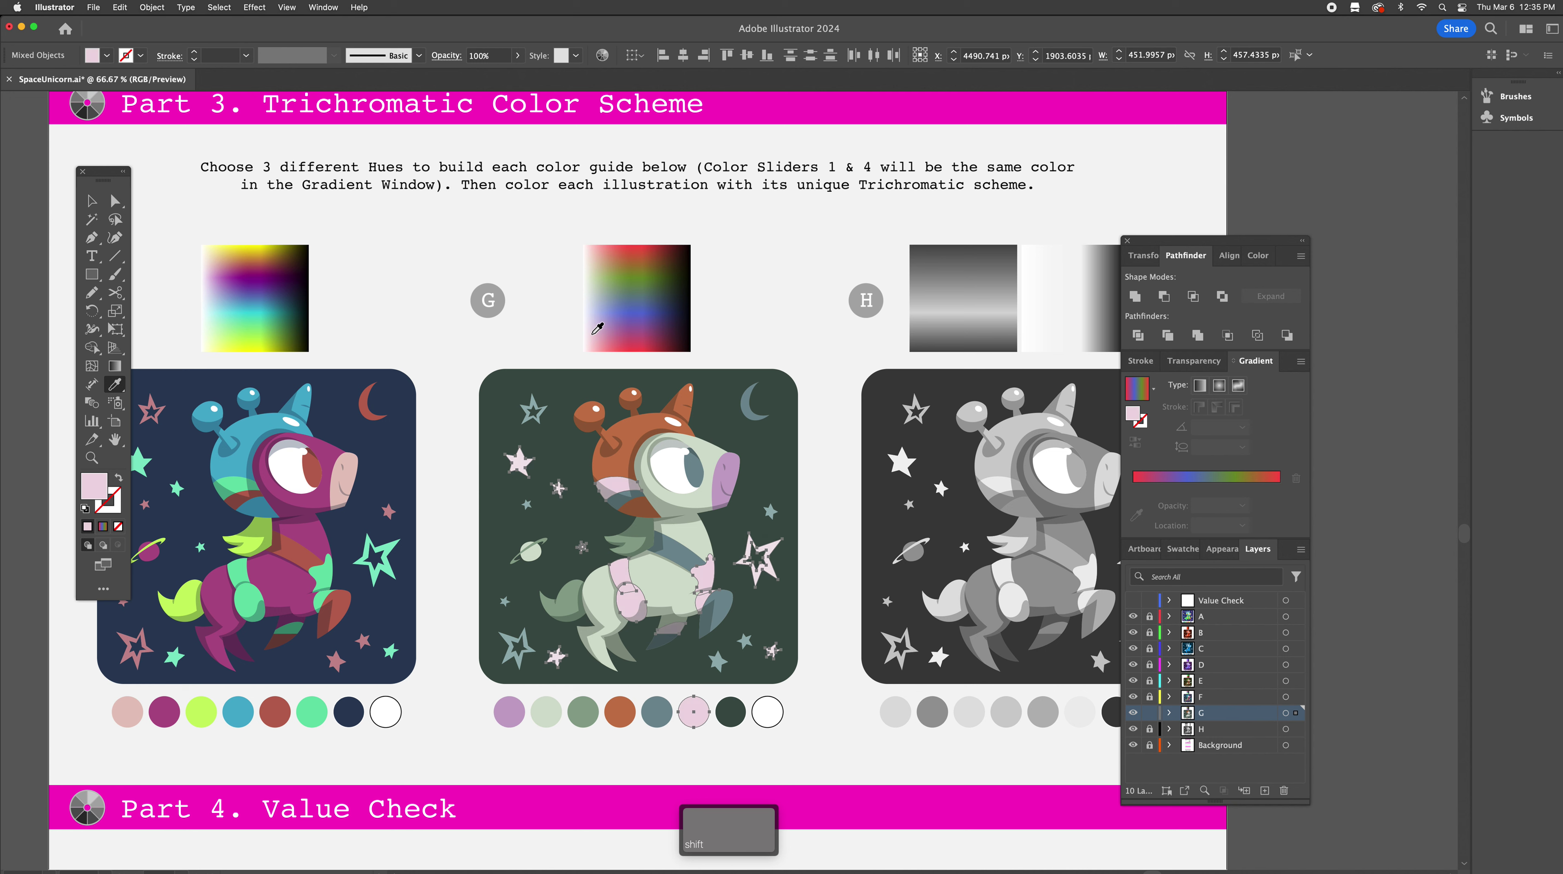
pyautogui.keyDown('shift'); pyautogui.click(597, 323); pyautogui.keyUp('shift')
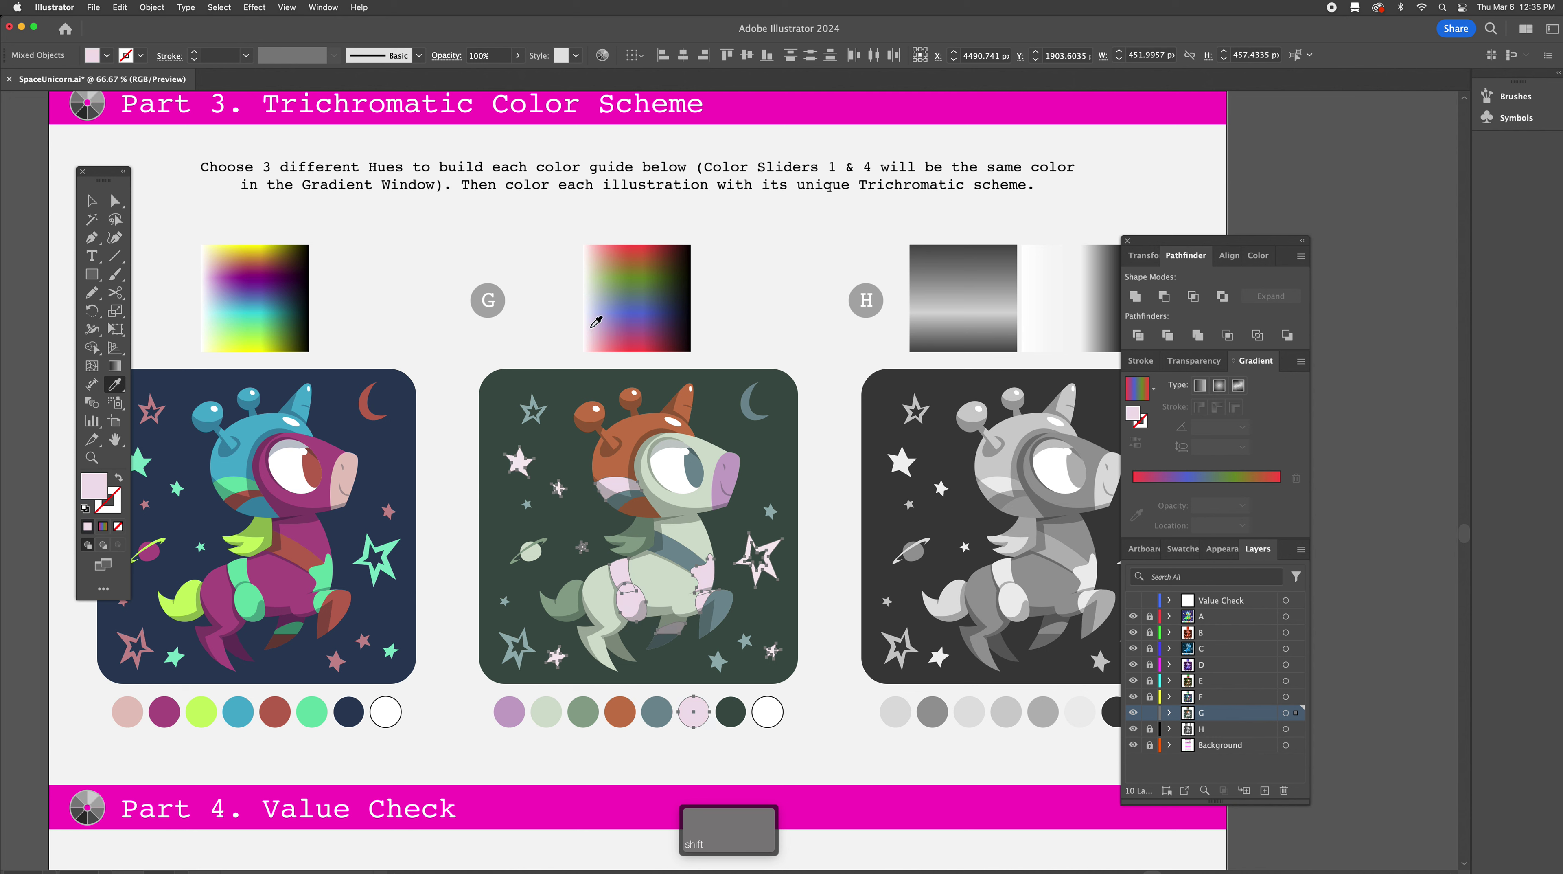
# Try pale tints from the red areas of G's color guide on the selected stars and bands, and recolor them pale beige
pyautogui.keyDown('shift'); pyautogui.click(602, 255); pyautogui.keyUp('shift')
pyautogui.keyDown('shift'); pyautogui.click(595, 254); pyautogui.keyUp('shift')
pyautogui.keyDown('shift'); pyautogui.click(594, 246); pyautogui.keyUp('shift')
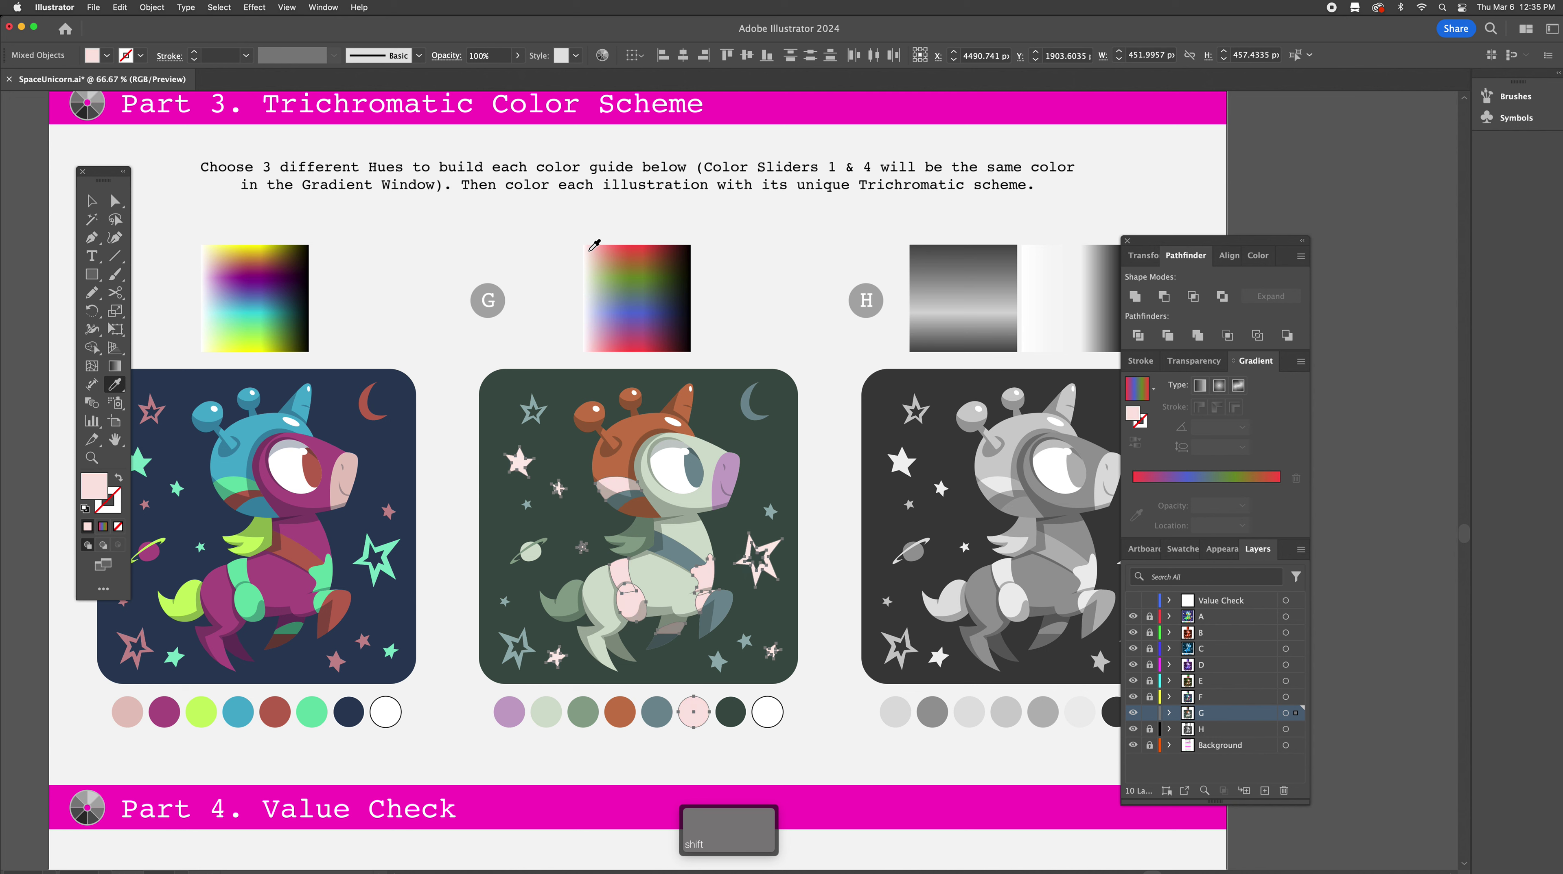
pyautogui.keyDown('shift'); pyautogui.click(599, 329); pyautogui.keyUp('shift')
pyautogui.keyDown('shift'); pyautogui.click(594, 258); pyautogui.keyUp('shift')
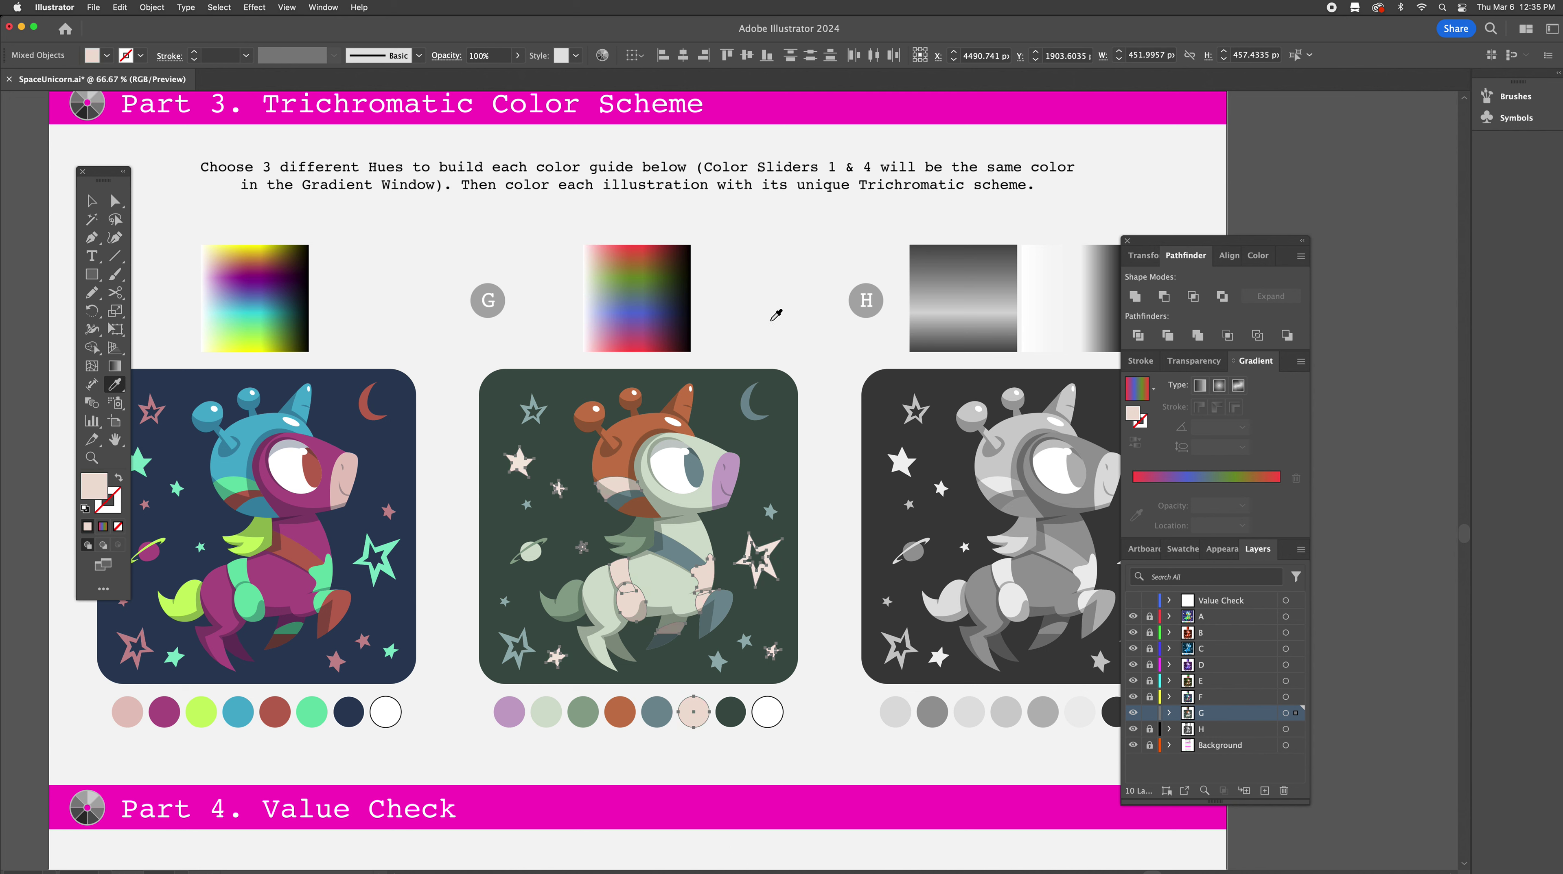
# Select the mauve muzzle in illustration G and recolor it pale tan from its color guide
pyautogui.keyDown('super'); pyautogui.click(735, 475); pyautogui.keyUp('super')
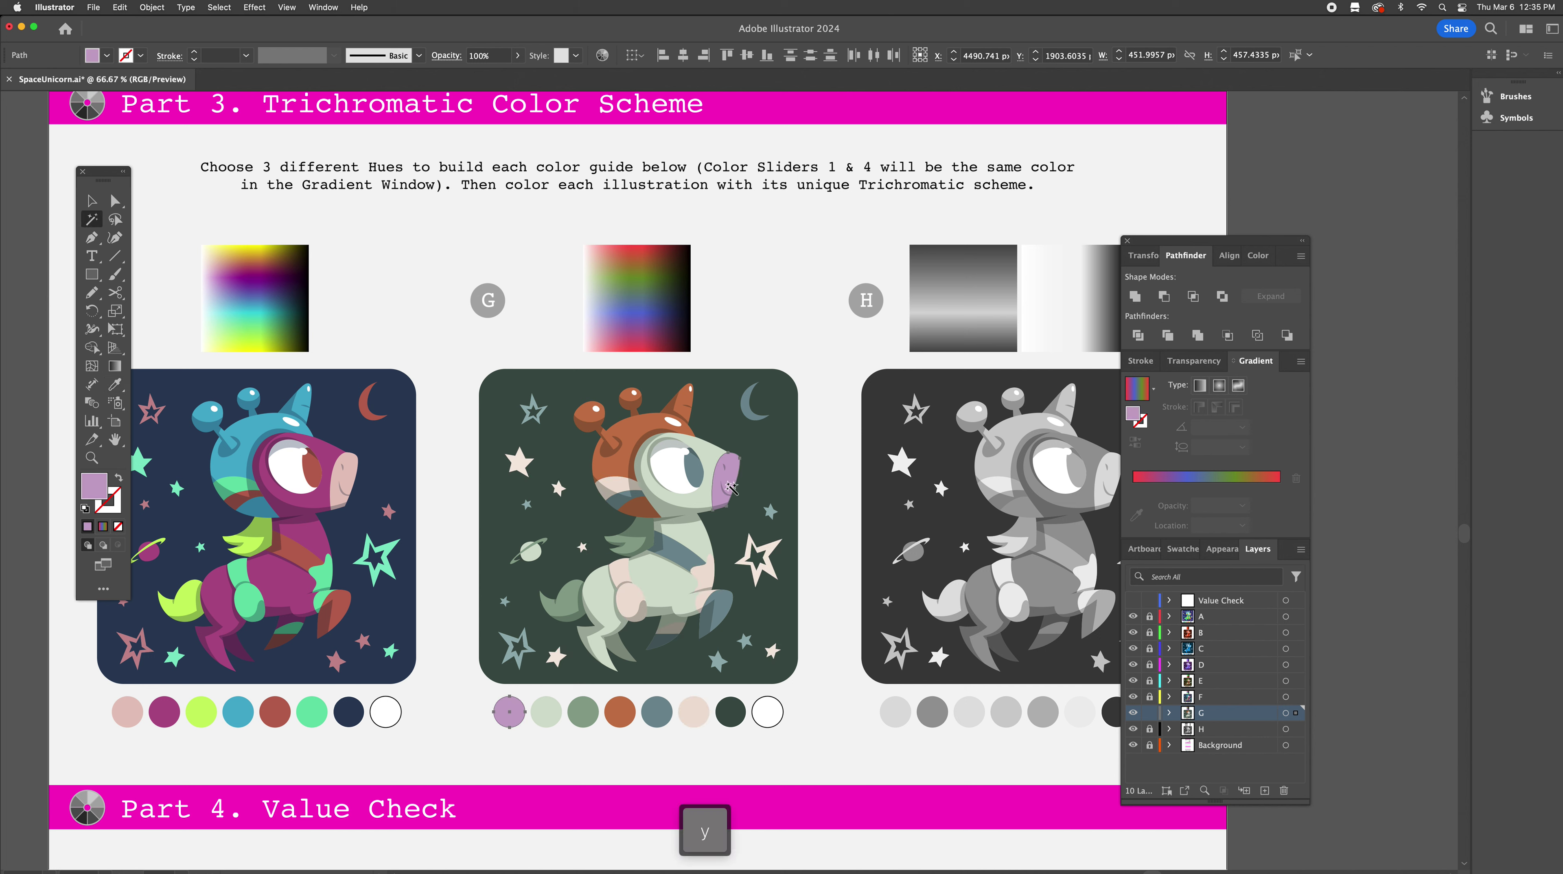
pyautogui.keyDown('shift'); pyautogui.click(594, 292); pyautogui.keyUp('shift')
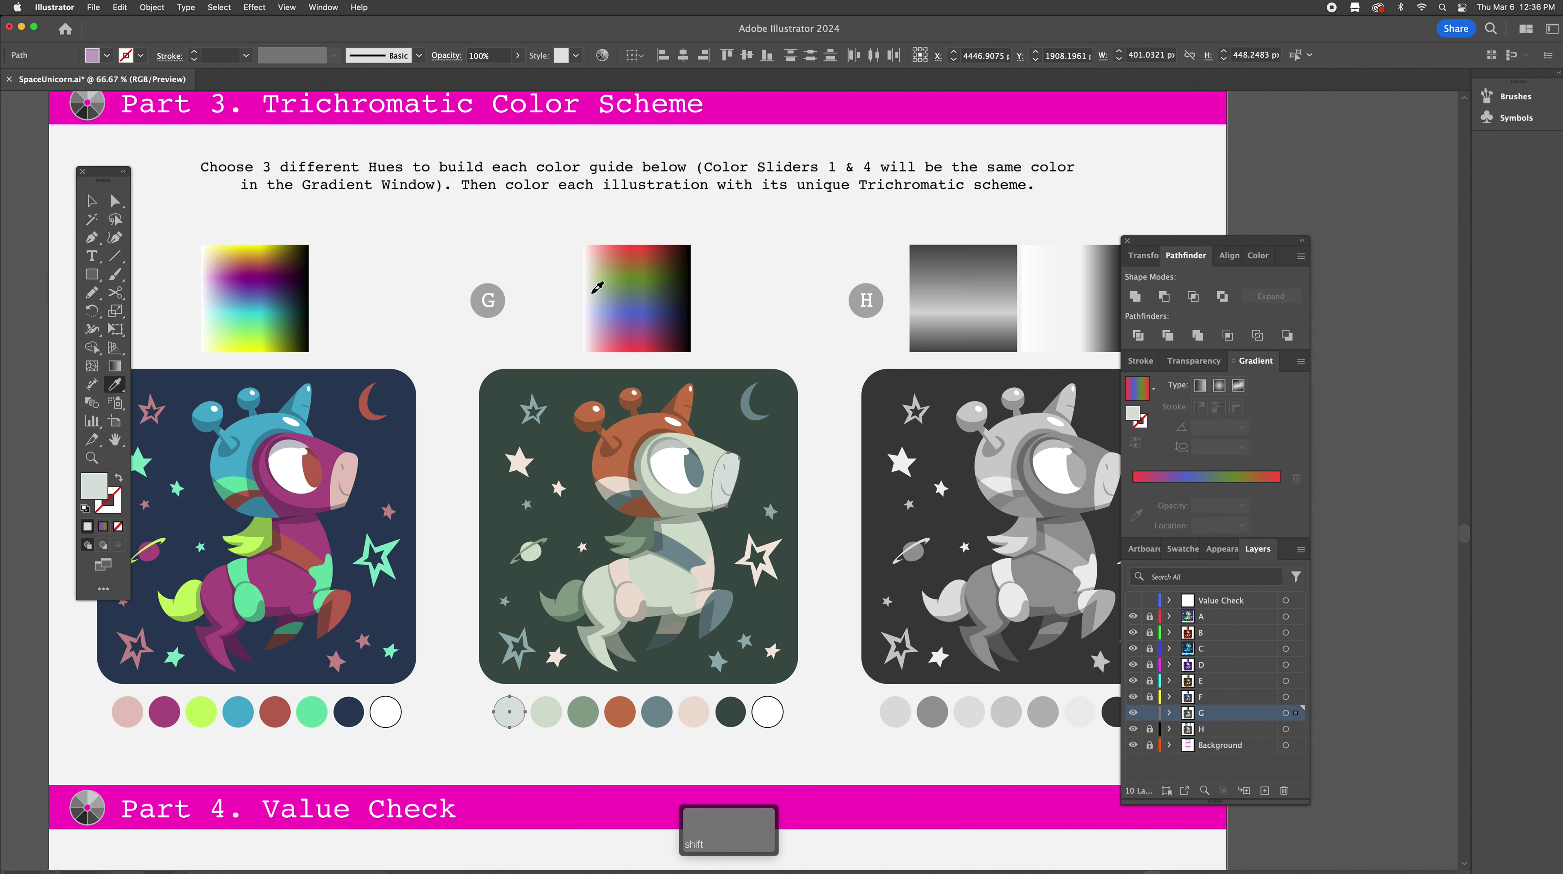
pyautogui.keyDown('shift'); pyautogui.click(596, 276); pyautogui.keyUp('shift')
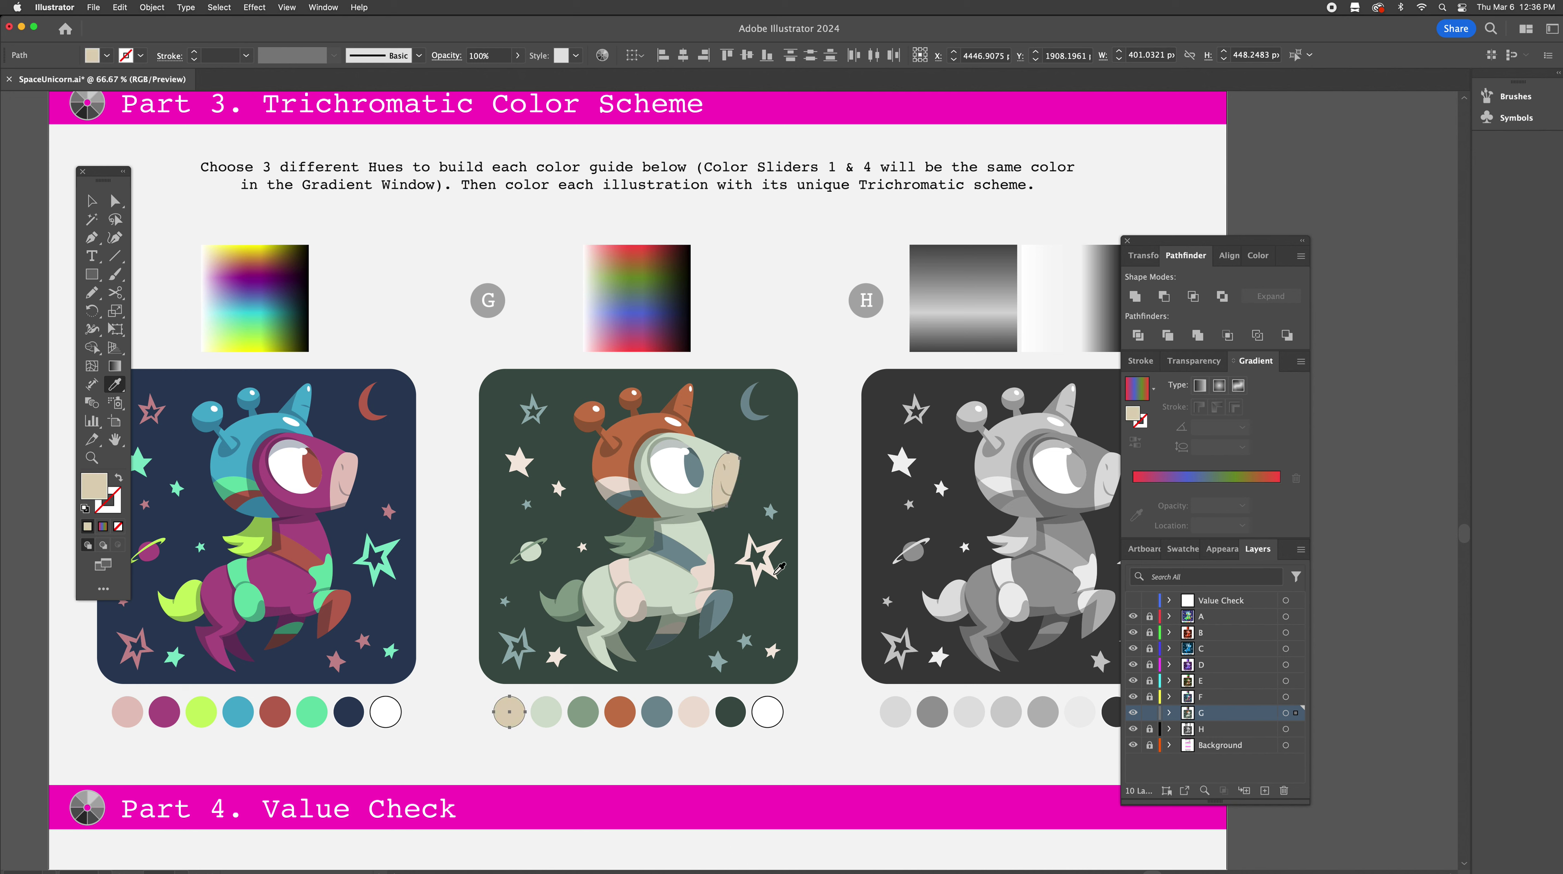
# Select the pale beige stars and leg bands in illustration G and match them to the muzzle's tan
pyautogui.press('y')
pyautogui.click(707, 579)
pyautogui.press('i')
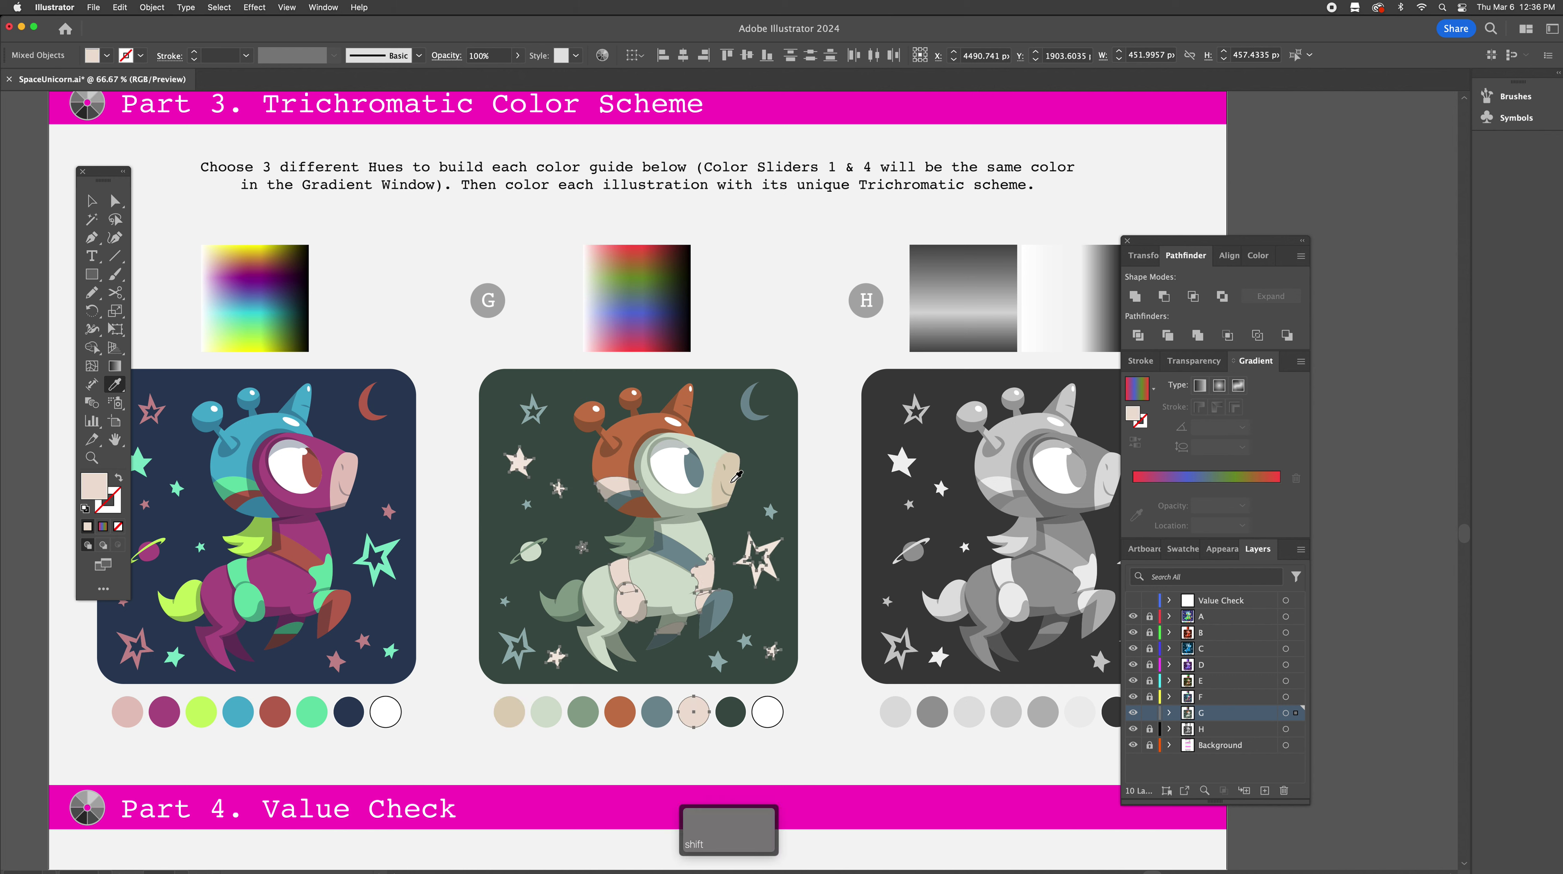
pyautogui.keyDown('shift'); pyautogui.click(732, 482); pyautogui.keyUp('shift')
# Select only G's muzzle and its swatch circle, try light and dark guide colors, and recolor them leaf green
pyautogui.press('a')
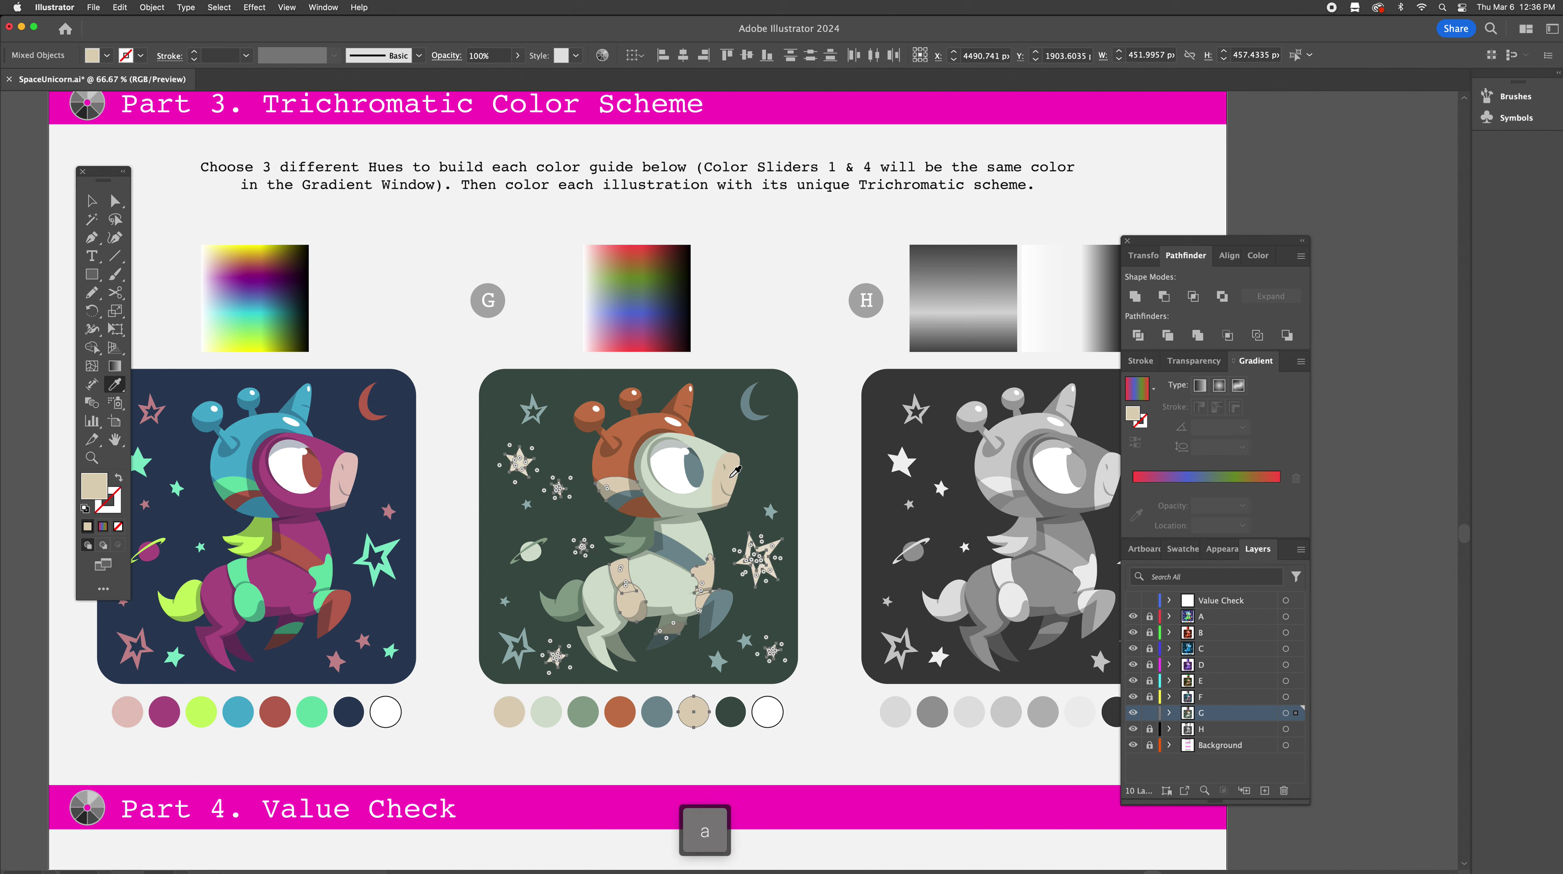
pyautogui.click(734, 483)
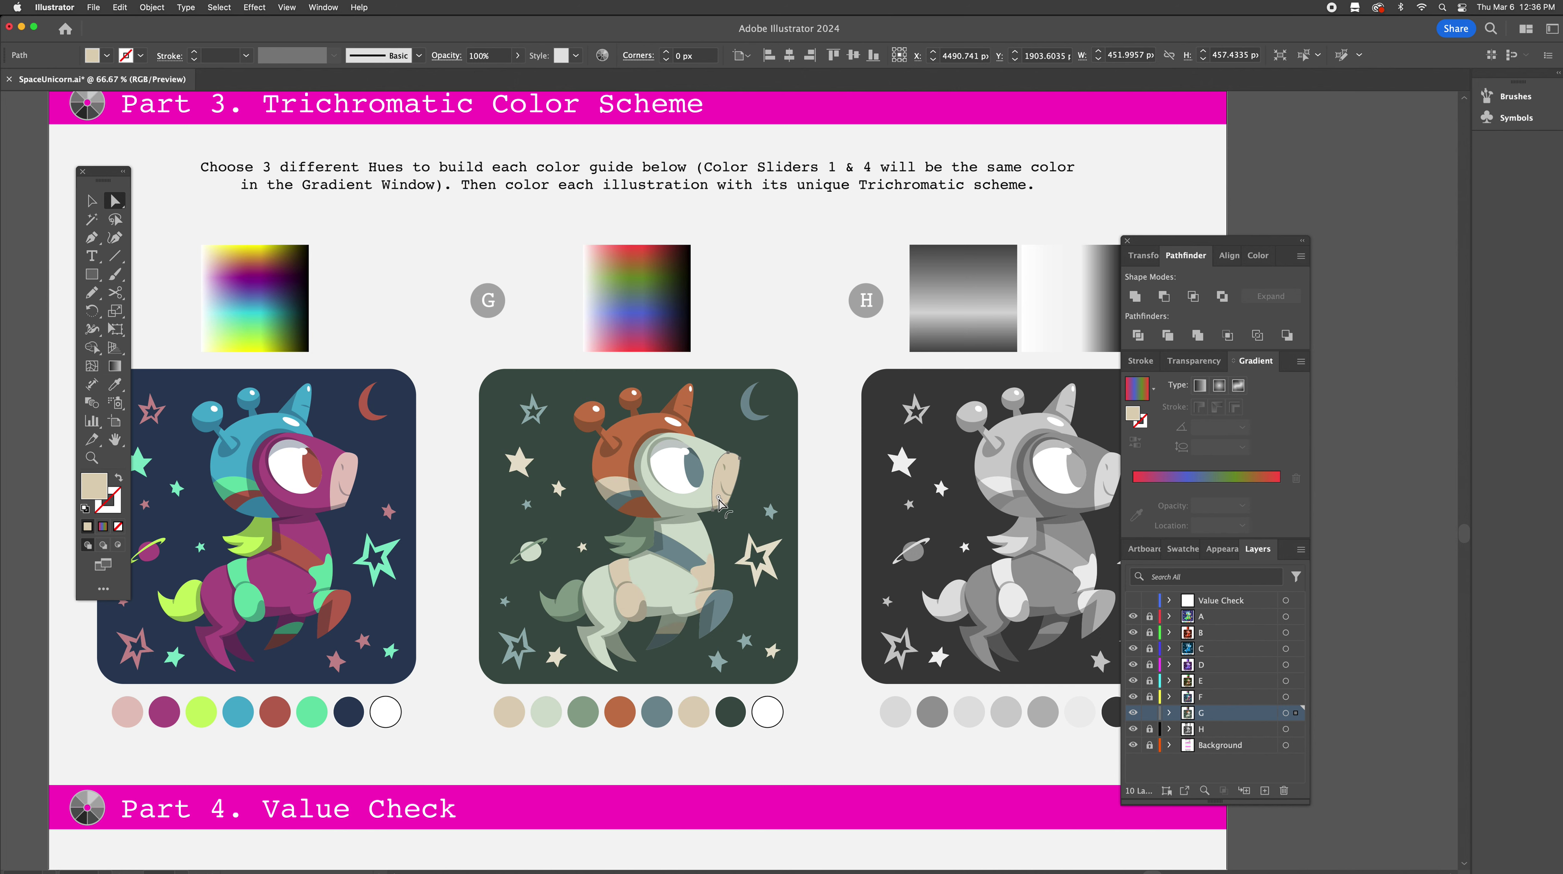
pyautogui.keyDown('shift'); pyautogui.click(515, 717); pyautogui.keyUp('shift')
pyautogui.press('i')
pyautogui.keyDown('shift'); pyautogui.click(609, 312); pyautogui.keyUp('shift')
pyautogui.keyDown('shift'); pyautogui.click(595, 309); pyautogui.keyUp('shift')
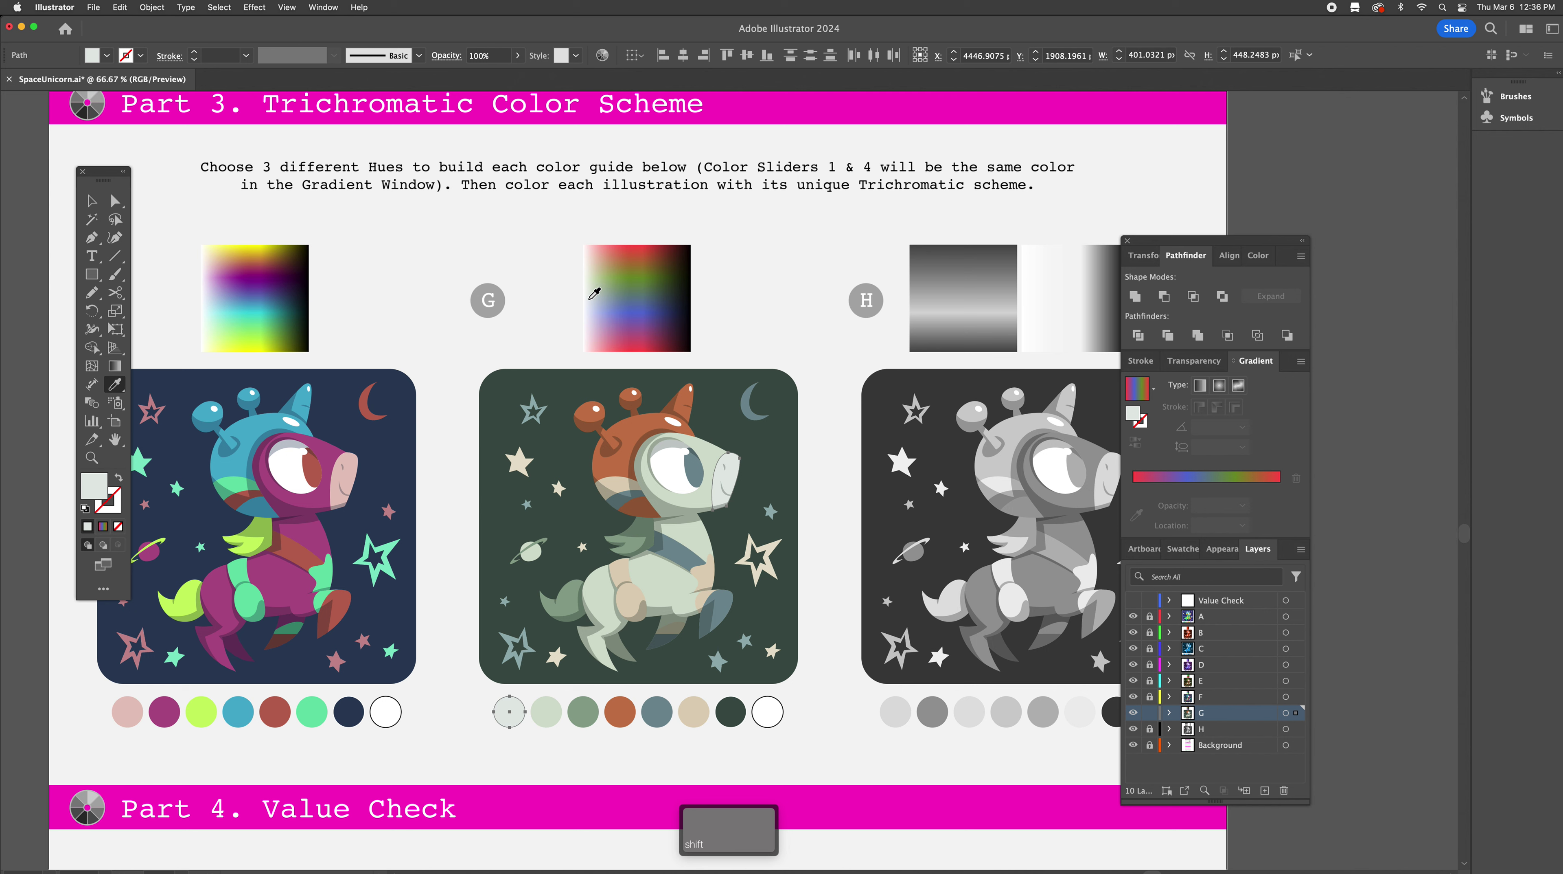
pyautogui.keyDown('shift'); pyautogui.click(588, 292); pyautogui.keyUp('shift')
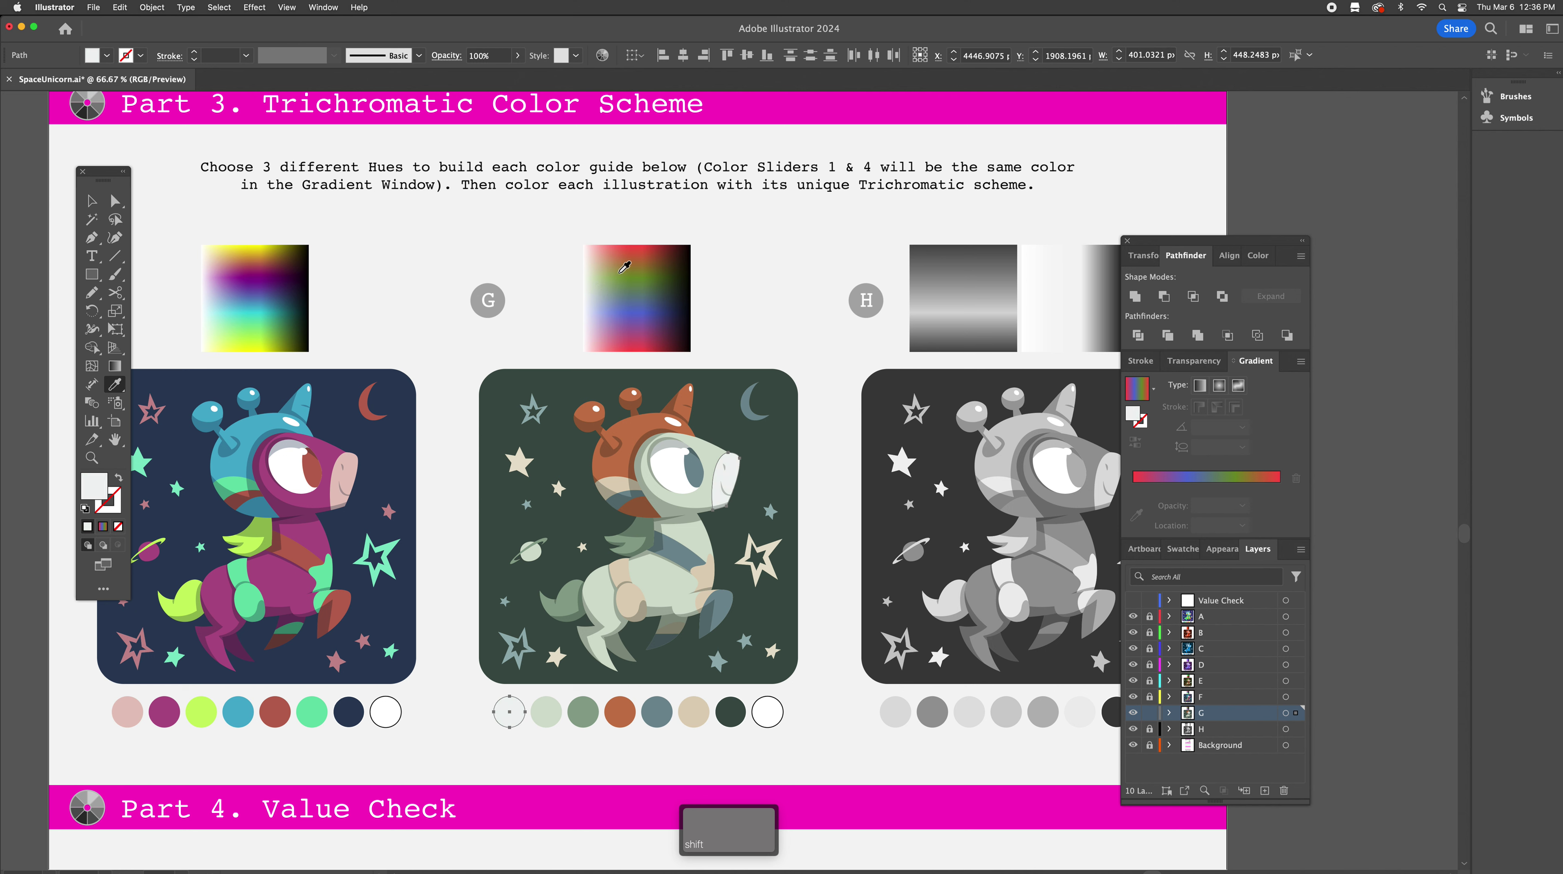
pyautogui.keyDown('shift'); pyautogui.click(673, 273); pyautogui.keyUp('shift')
pyautogui.keyDown('shift'); pyautogui.click(651, 279); pyautogui.keyUp('shift')
pyautogui.keyDown('shift'); pyautogui.click(628, 284); pyautogui.keyUp('shift')
pyautogui.keyDown('shift'); pyautogui.click(624, 283); pyautogui.keyUp('shift')
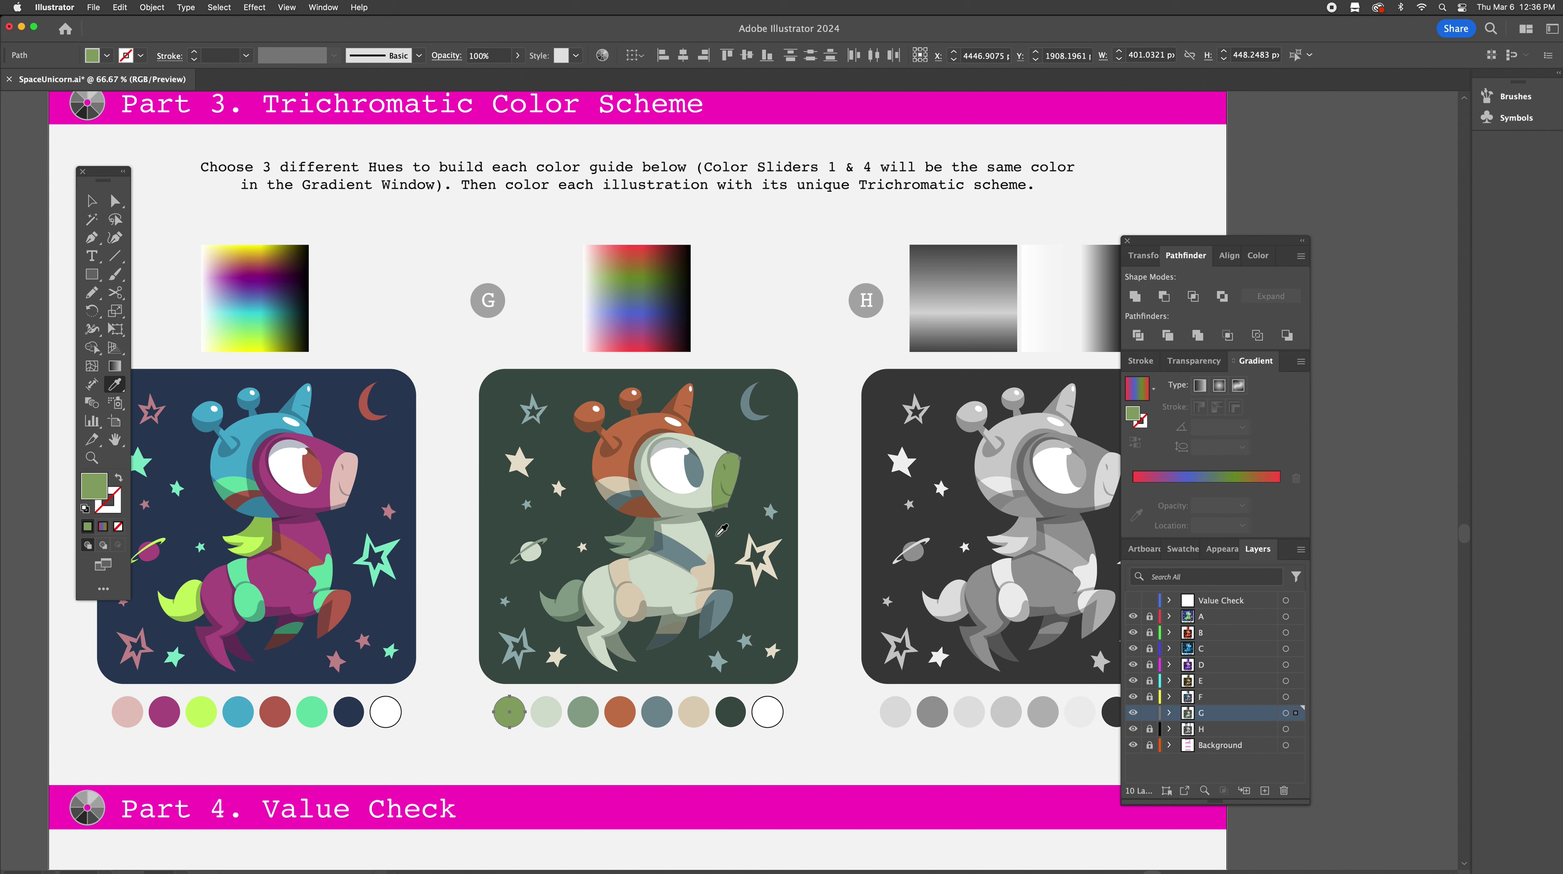
# Match the tail and mane of illustration G to the muzzle's leaf green, and recolor the muzzle and its swatch soft sage green
pyautogui.keyDown('super'); pyautogui.click(583, 712); pyautogui.keyUp('super')
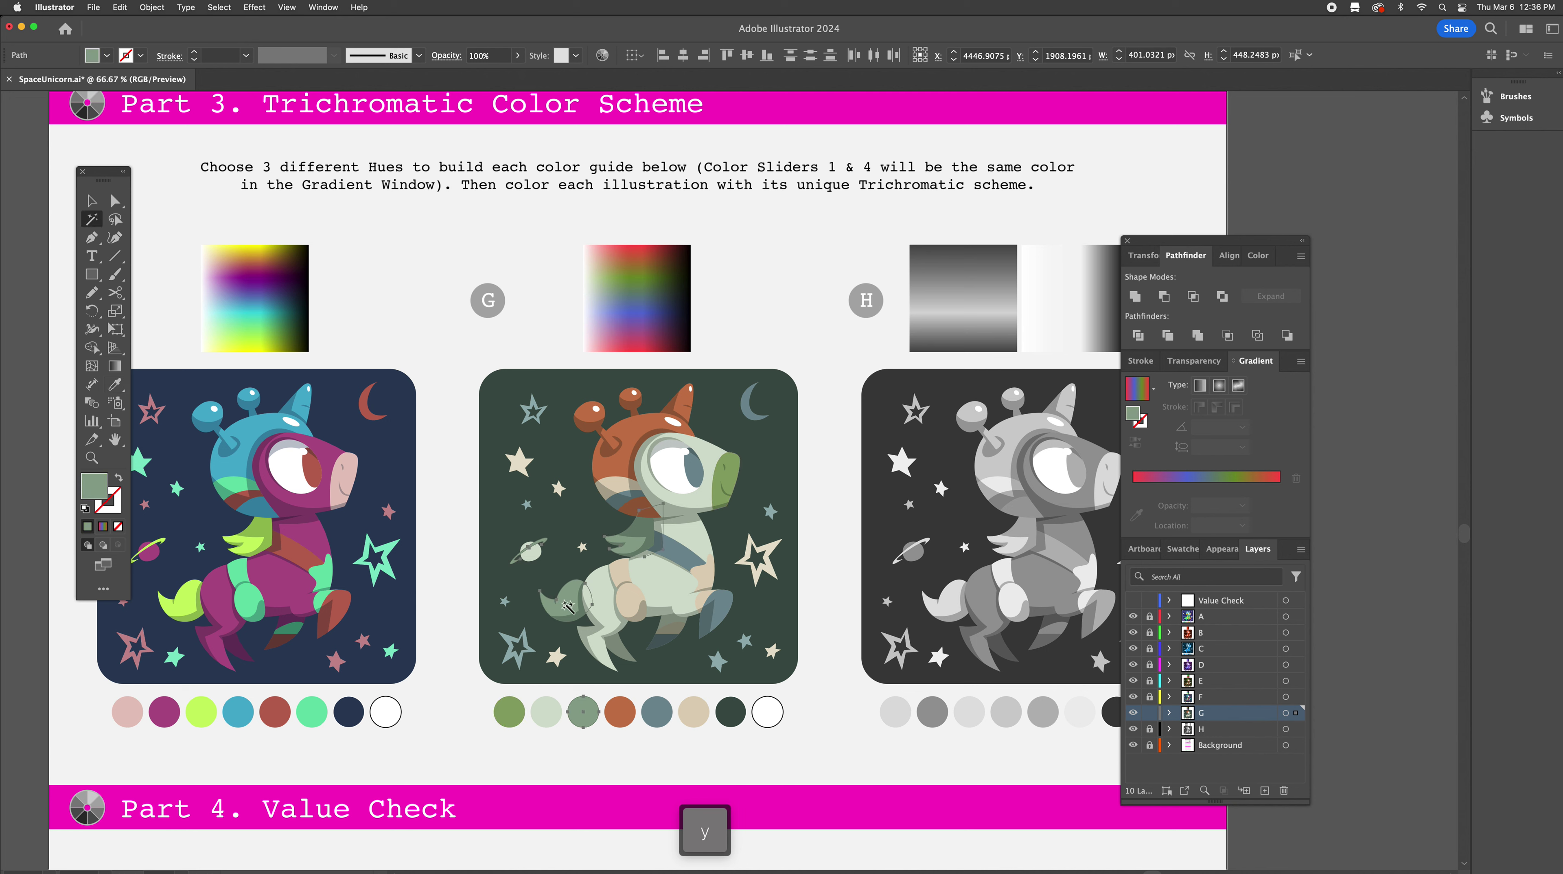
pyautogui.keyDown('super'); pyautogui.click(517, 709); pyautogui.keyUp('super')
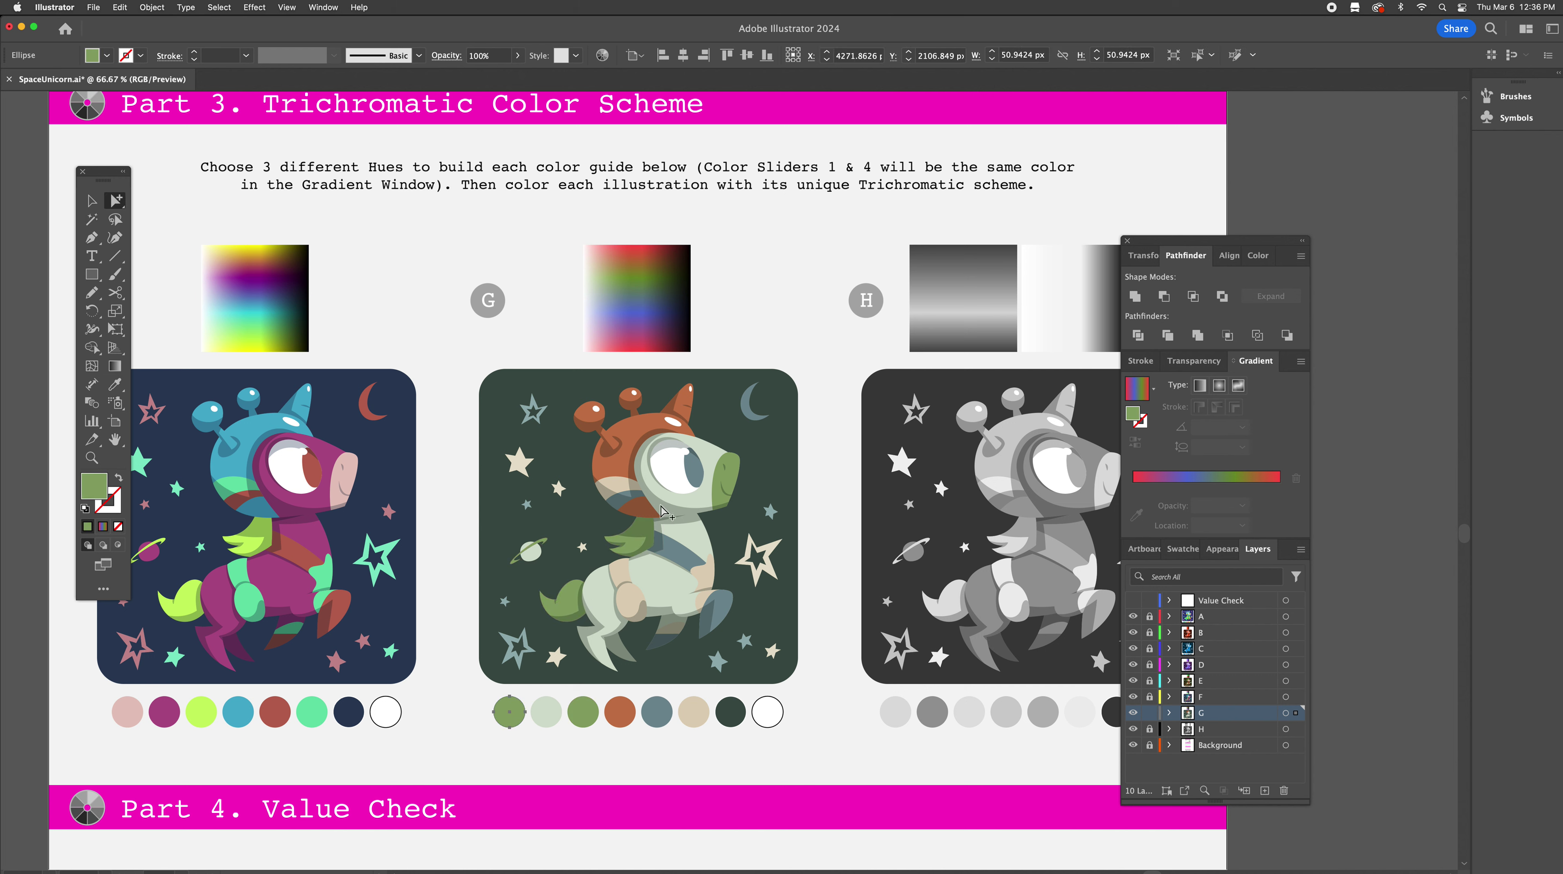
pyautogui.keyDown('shift'); pyautogui.click(732, 480); pyautogui.keyUp('shift')
pyautogui.press('i')
pyautogui.keyDown('shift'); pyautogui.click(598, 287); pyautogui.keyUp('shift')
pyautogui.keyDown('shift'); pyautogui.click(605, 287); pyautogui.keyUp('shift')
pyautogui.keyDown('shift'); pyautogui.click(611, 287); pyautogui.keyUp('shift')
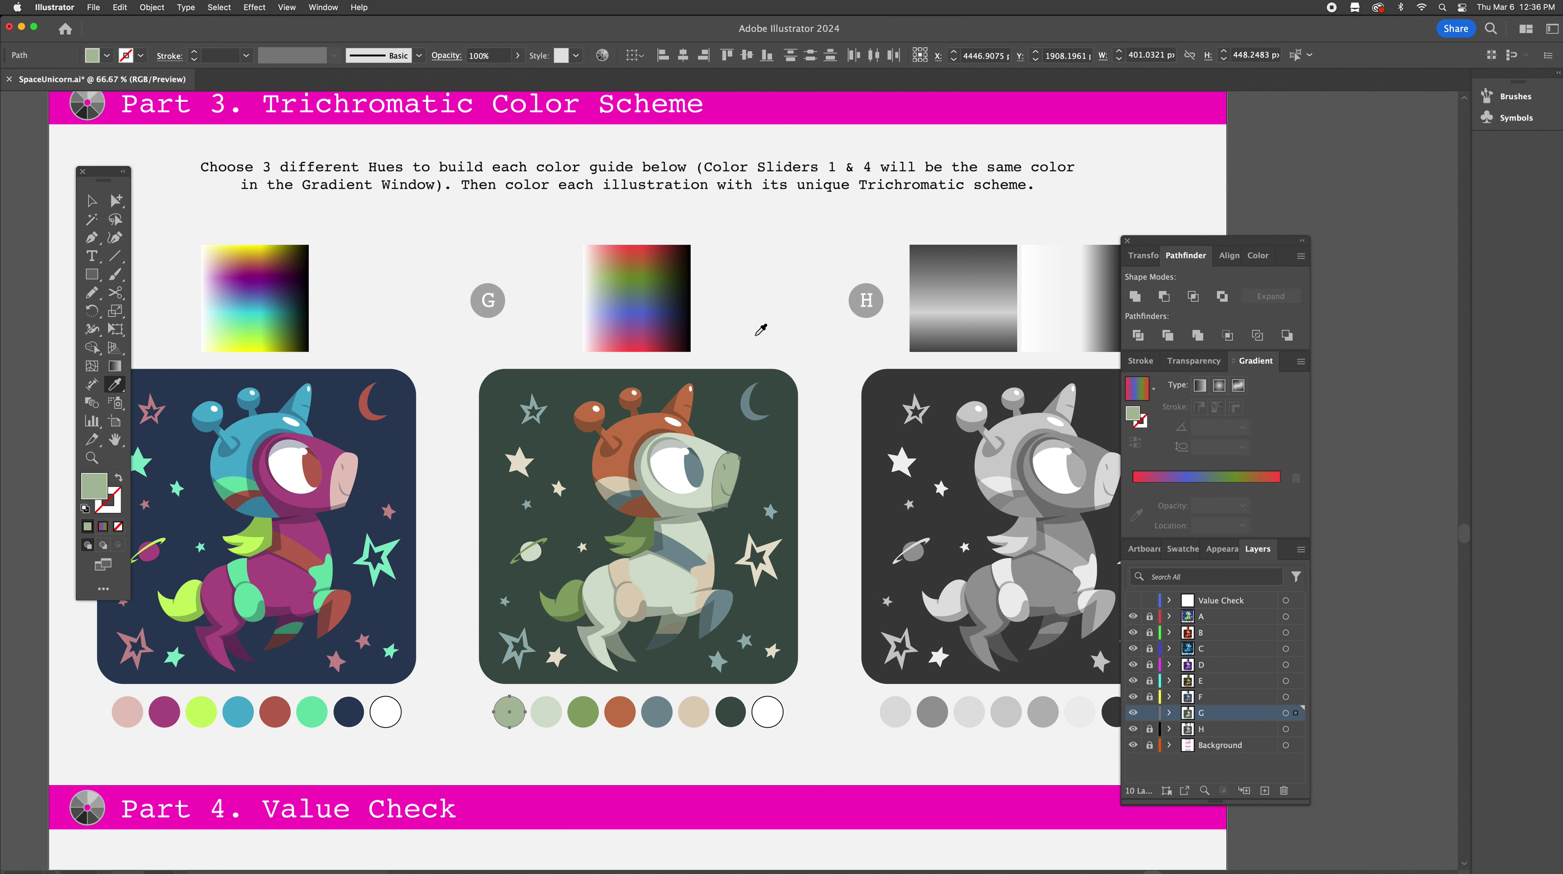
pyautogui.press('a')
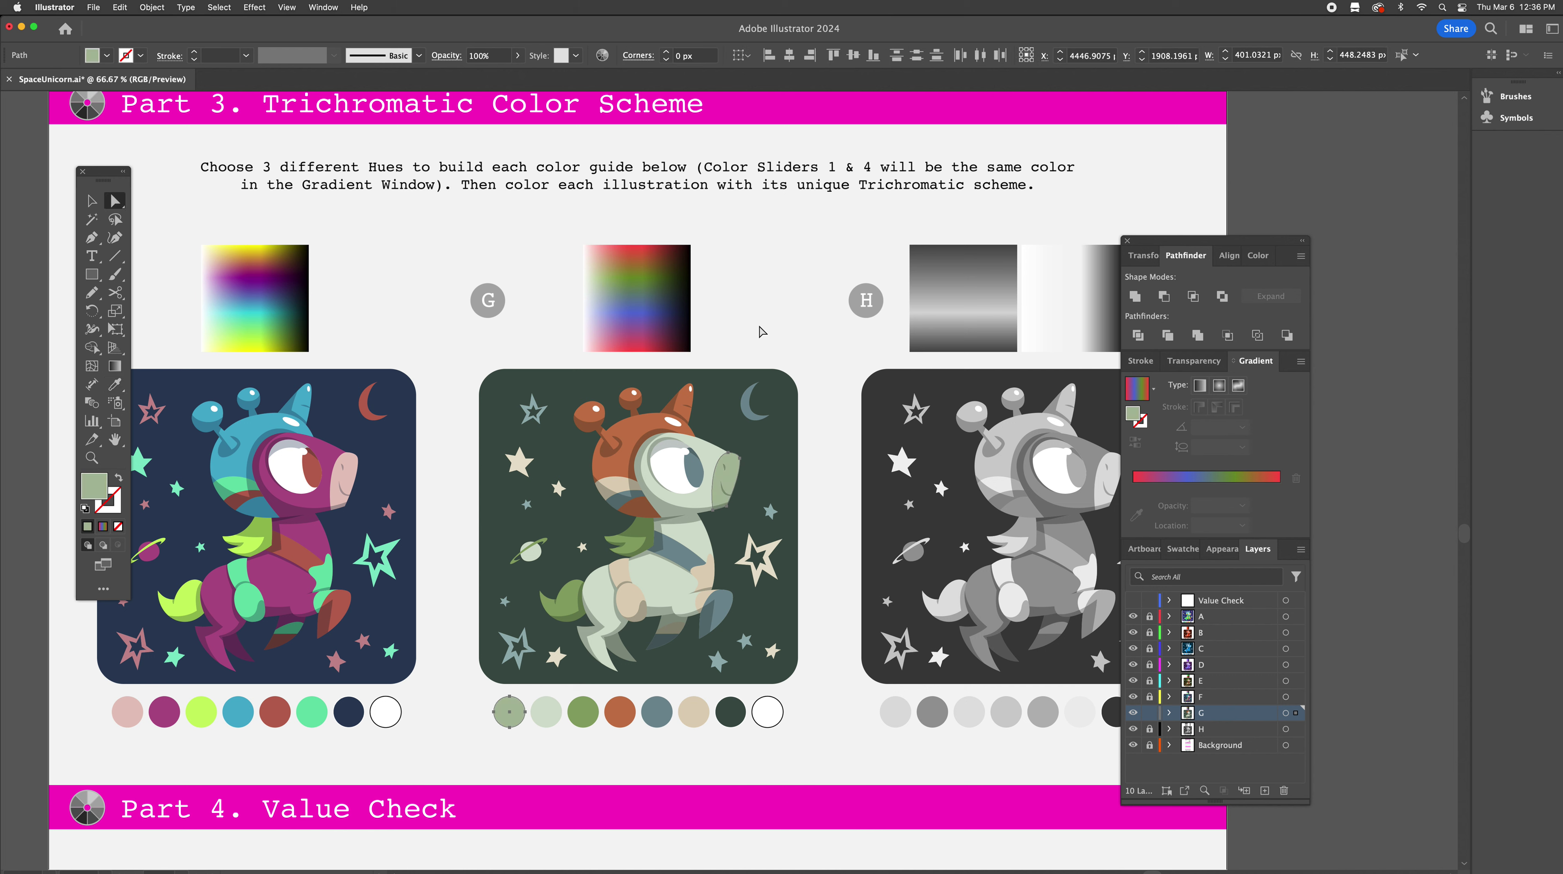
pyautogui.click(761, 331)
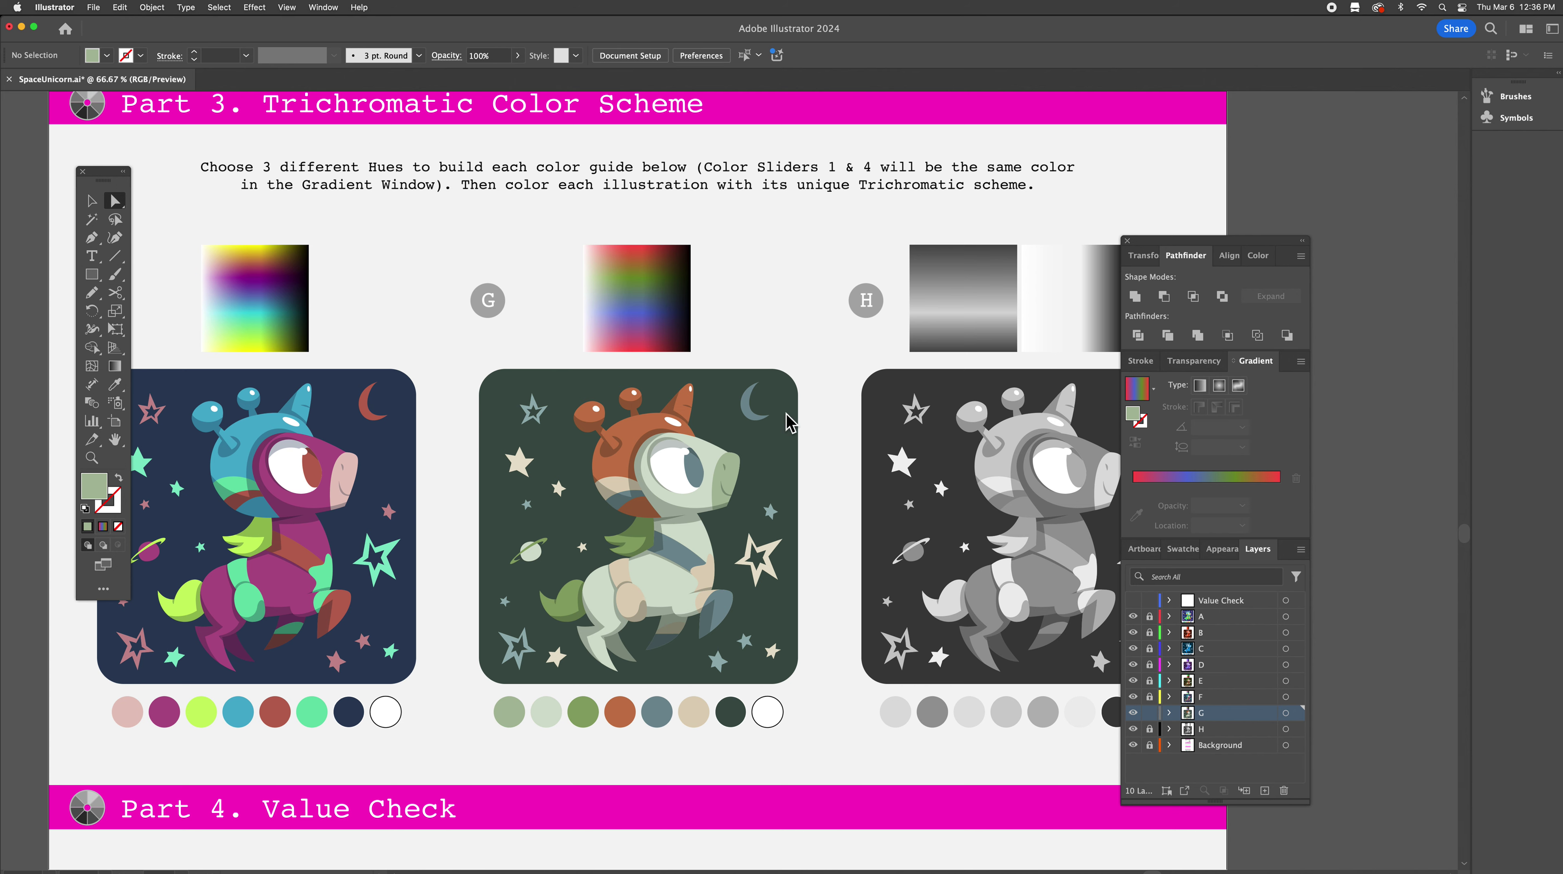
# Unlock layer H, select illustration H's vertical gradient rectangle and set its first color stop to mint green, RGB 75, 255, 187
pyautogui.hscroll(10, 789, 412)
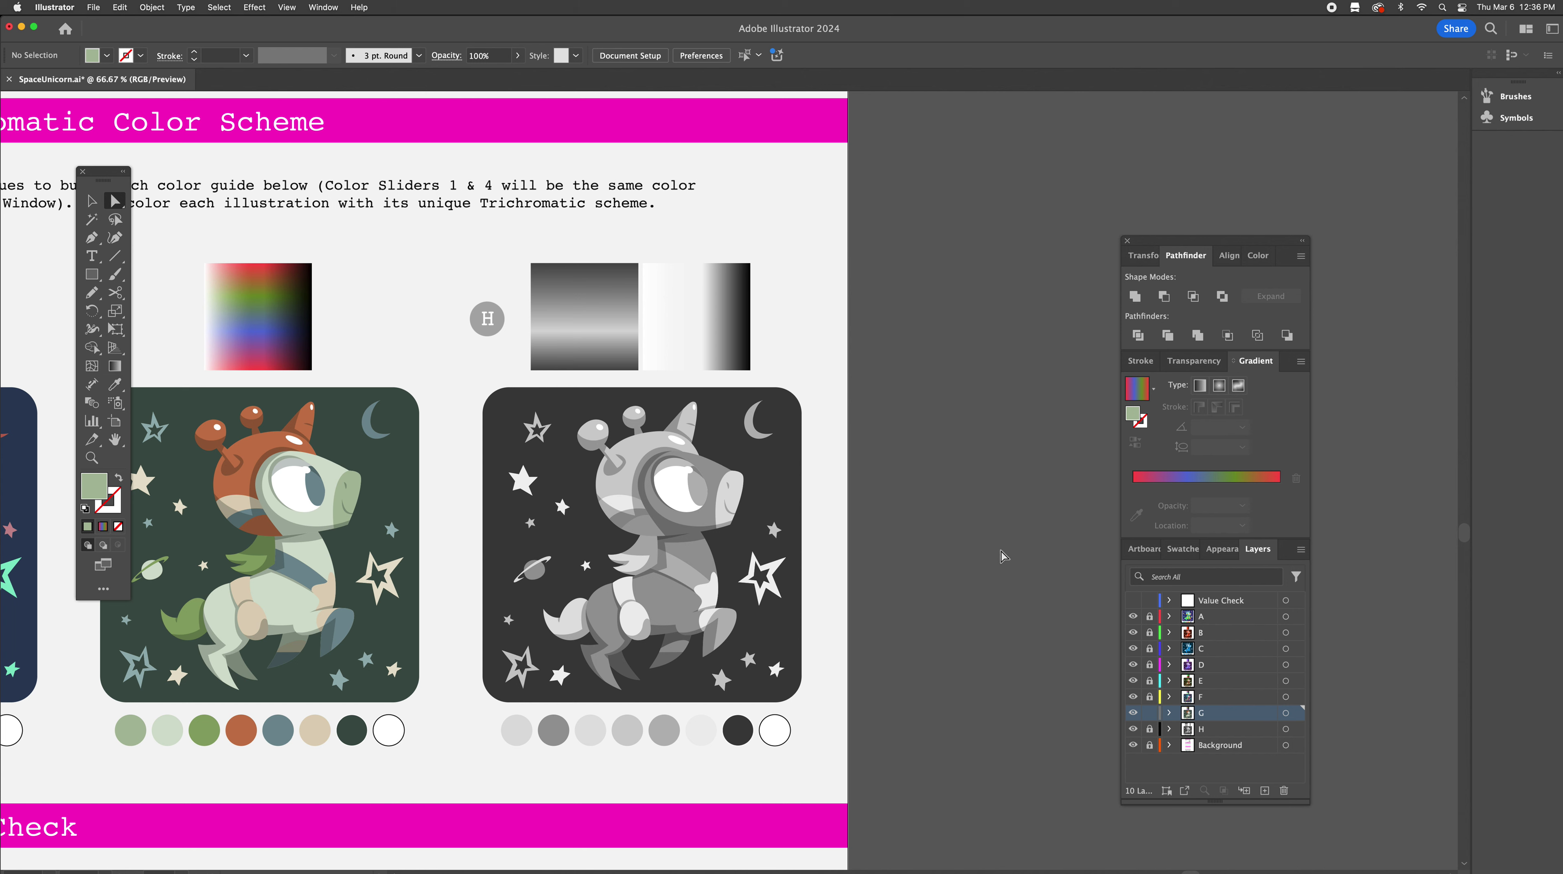
pyautogui.click(1149, 729)
pyautogui.click(635, 365)
pyautogui.click(1133, 505)
pyautogui.doubleClick(1134, 508)
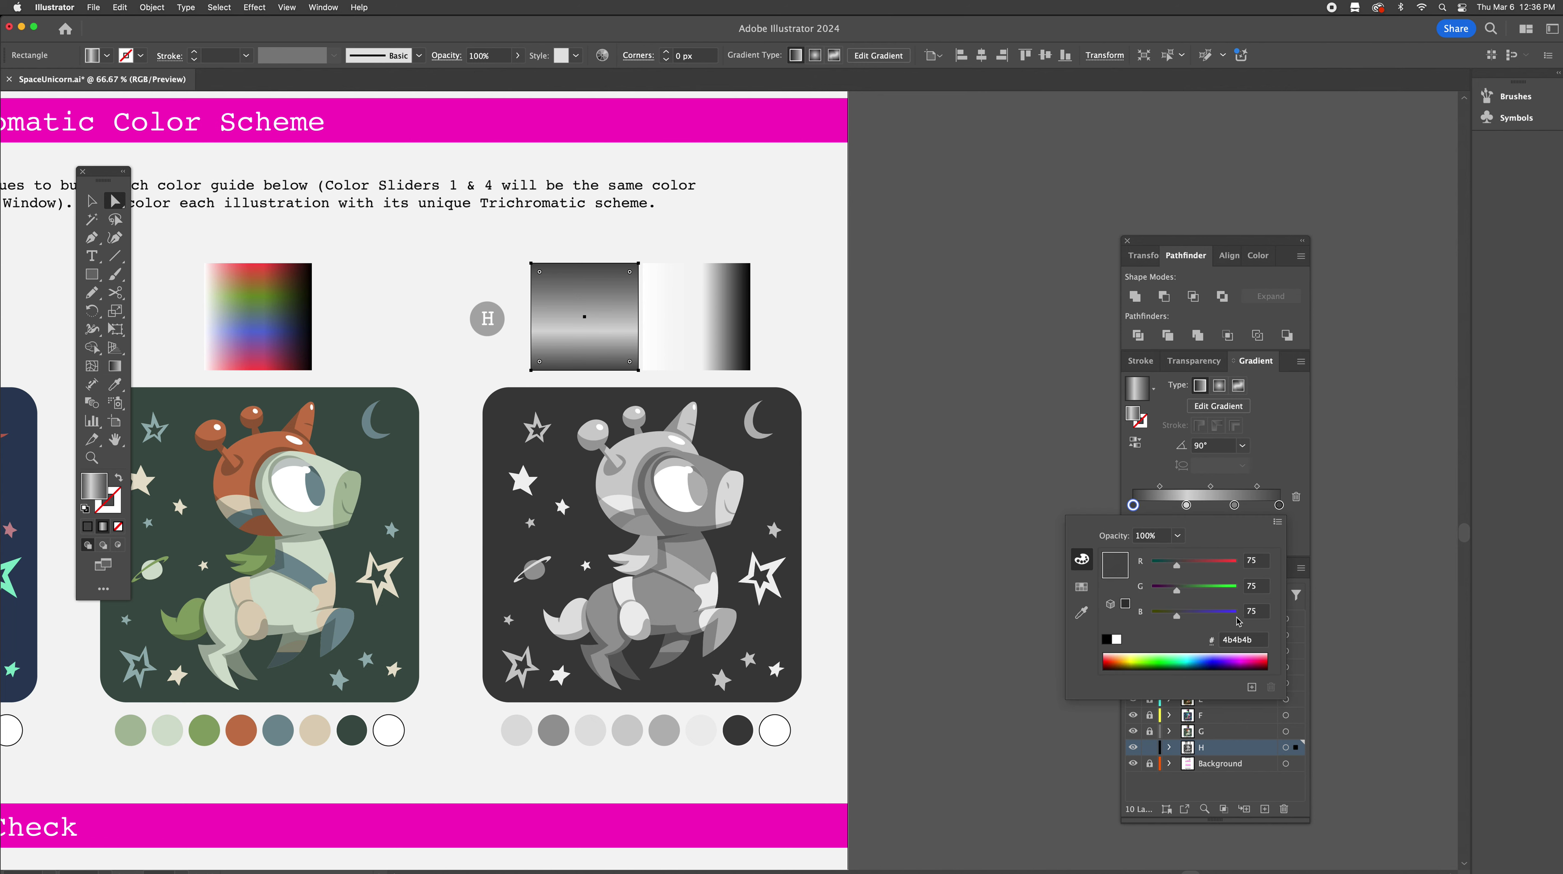
pyautogui.click(1235, 588)
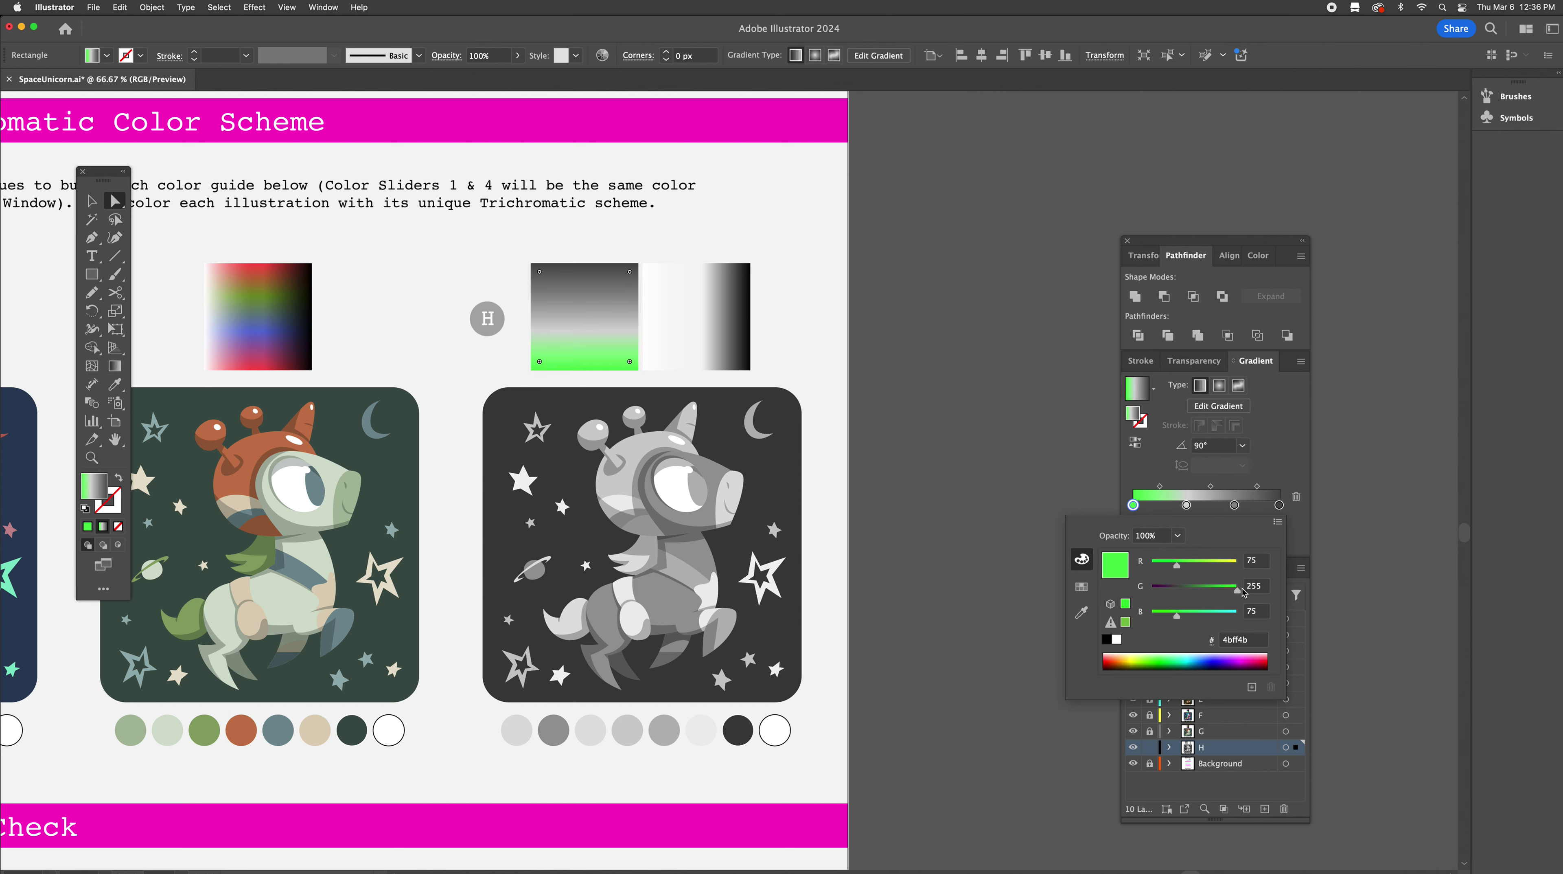
pyautogui.click(1217, 613)
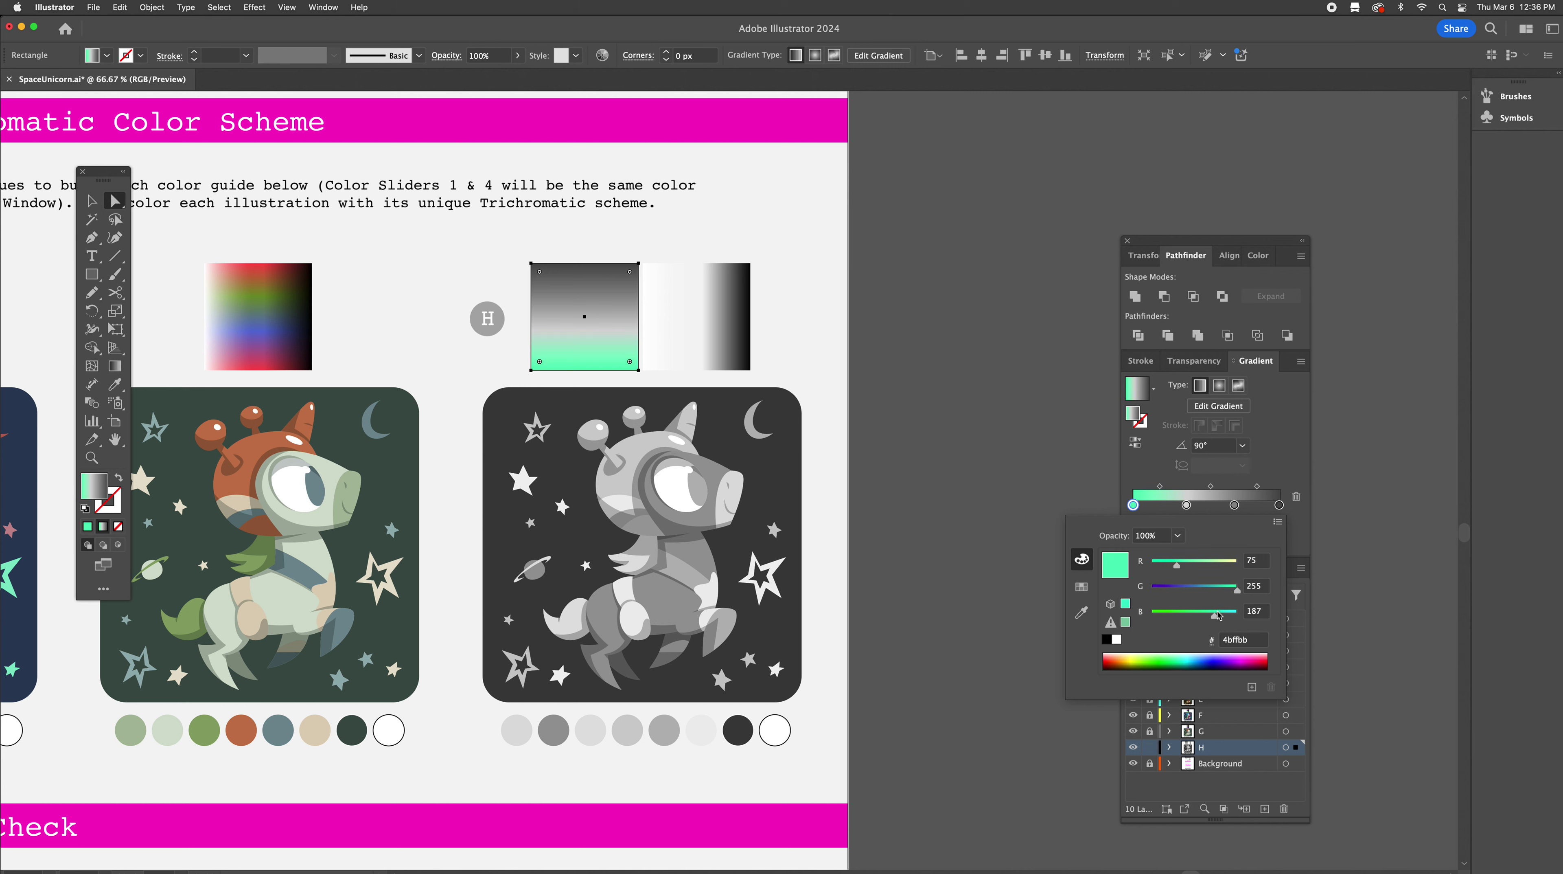
pyautogui.click(1167, 512)
# Set the second color stop of illustration H's gradient to periwinkle blue, RGB 90, 112, 255
pyautogui.click(1187, 505)
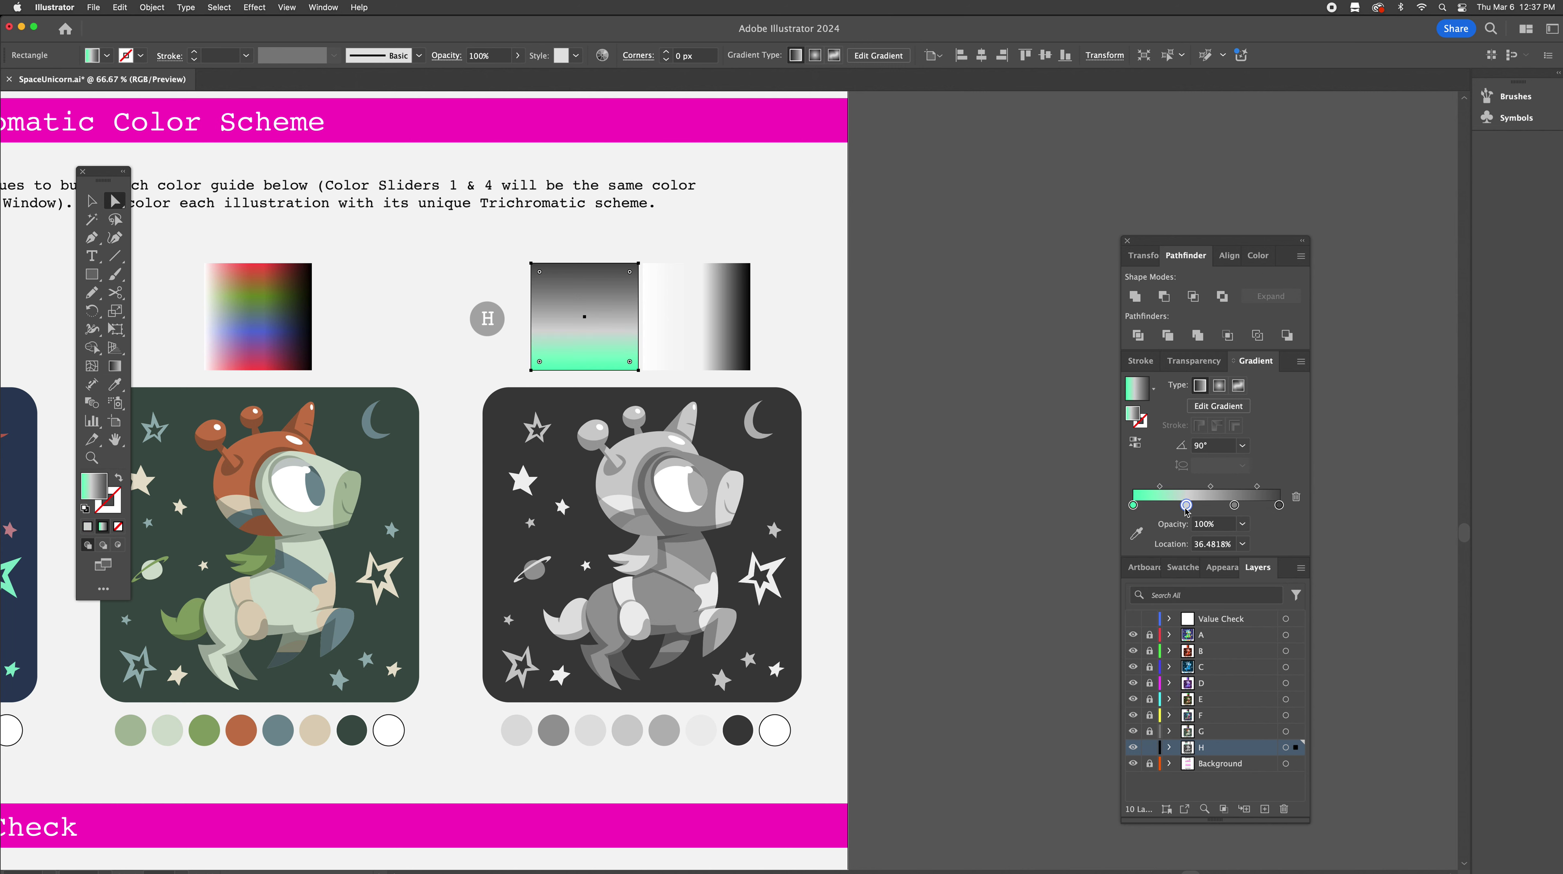
pyautogui.doubleClick(1187, 505)
pyautogui.moveTo(1197, 568); pyautogui.dragTo(1184, 566)
pyautogui.click(1189, 588)
pyautogui.moveTo(1224, 615); pyautogui.dragTo(1238, 616)
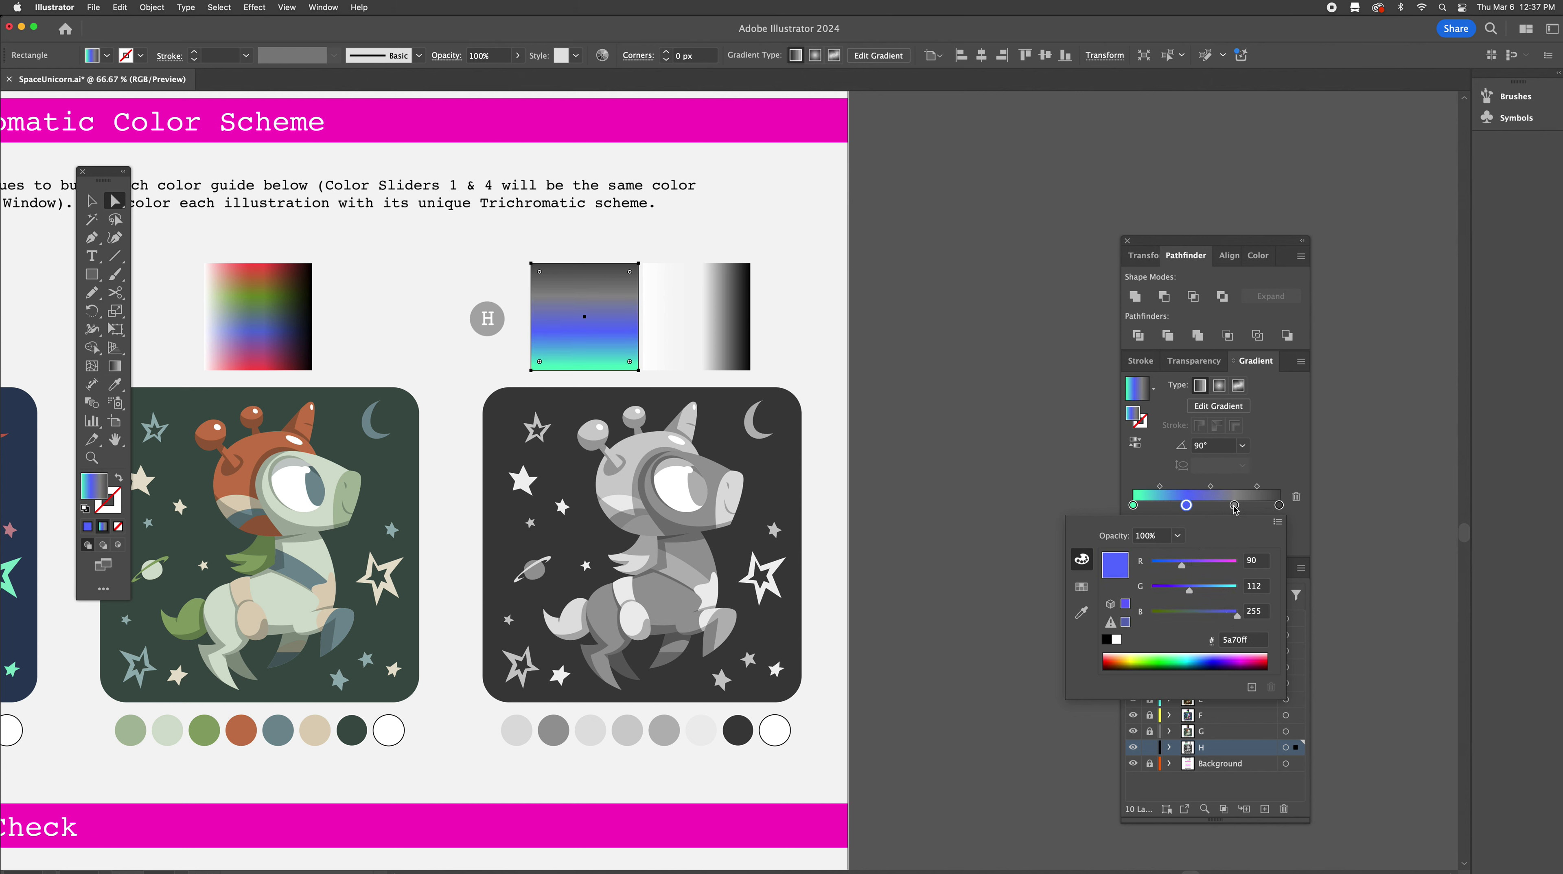
# Set the third color stop of H's gradient to deep blue, RGB 65, 67, 216, and give the last stop the first stop's mint green
pyautogui.click(1234, 505)
pyautogui.doubleClick(1234, 505)
pyautogui.moveTo(1176, 566); pyautogui.dragTo(1171, 566)
pyautogui.click(1175, 588)
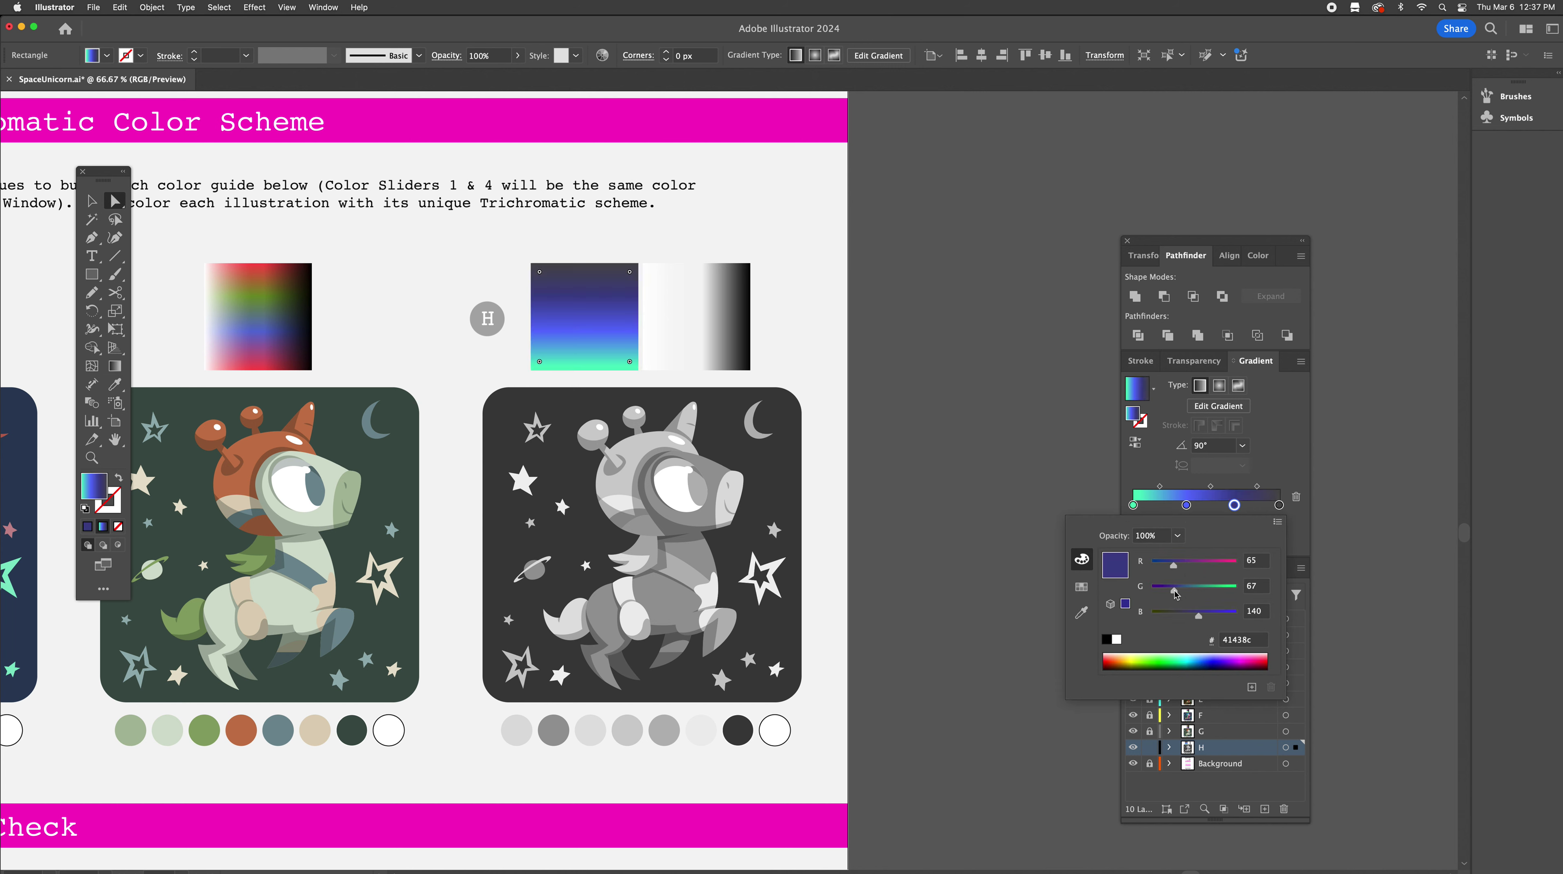
pyautogui.click(1226, 615)
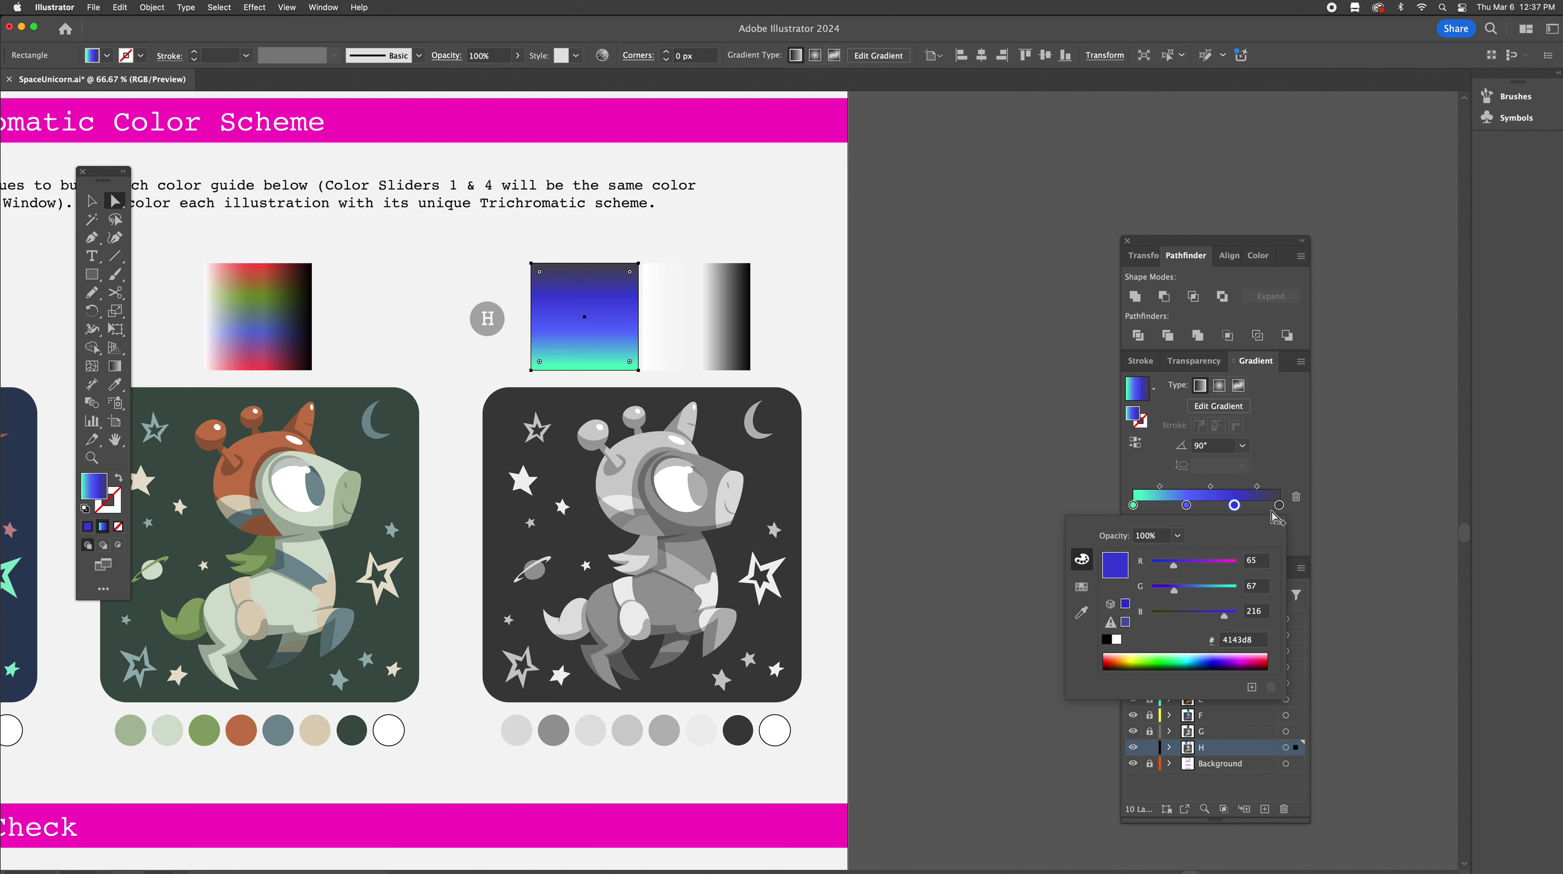
pyautogui.moveTo(1133, 505); pyautogui.dragTo(1282, 507)
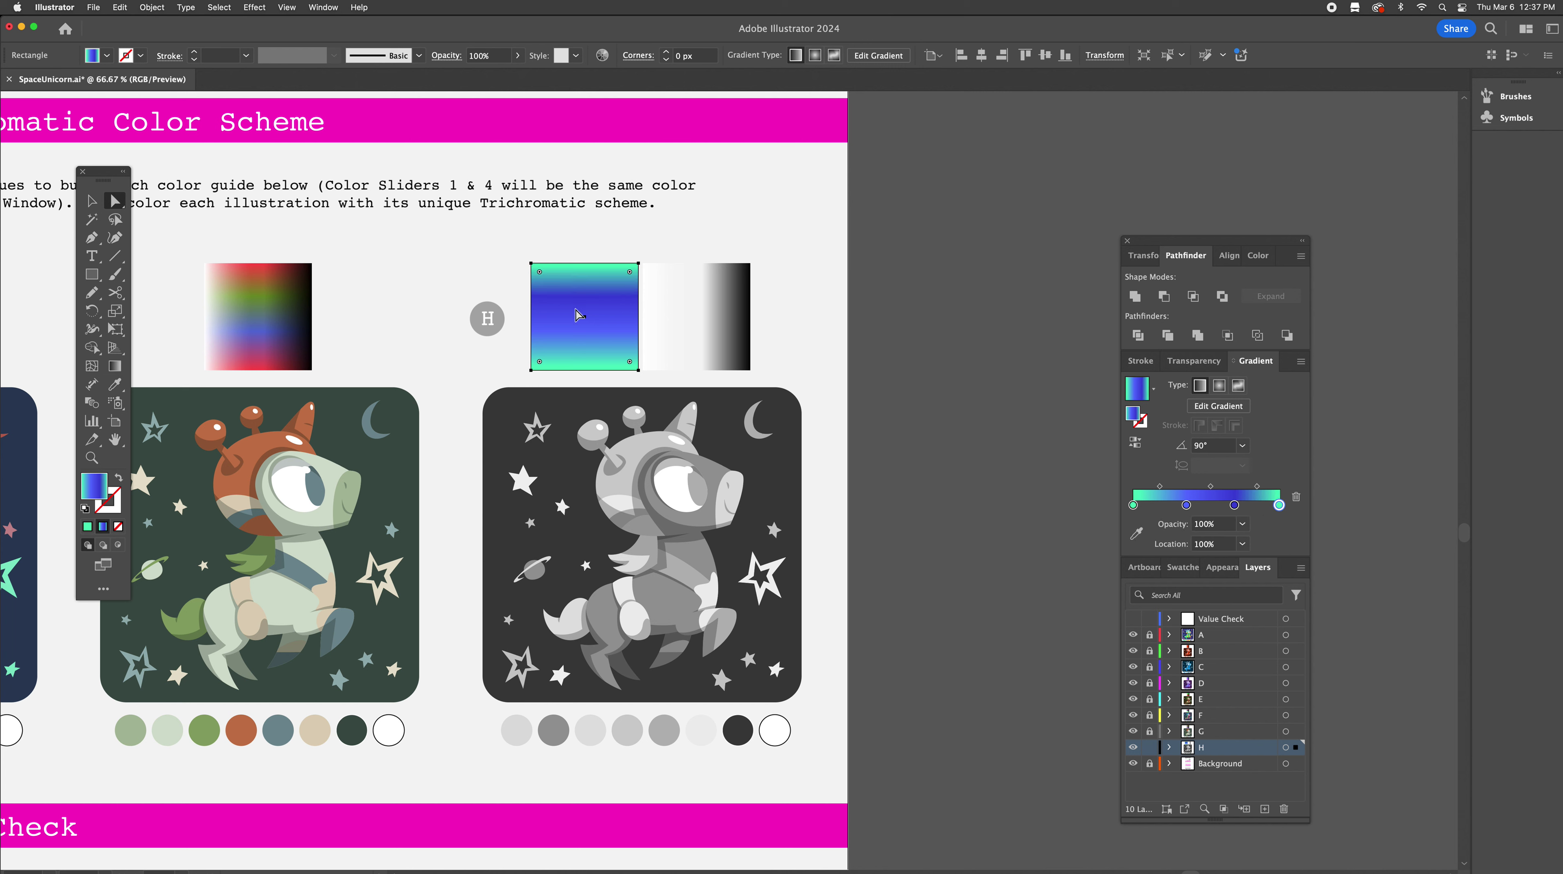
# Select H's color gradient together with its white-to-black rectangle and align their horizontal centers to overlap them into a color guide
pyautogui.press('v')
pyautogui.keyDown('shift'); pyautogui.click(726, 335); pyautogui.keyUp('shift')
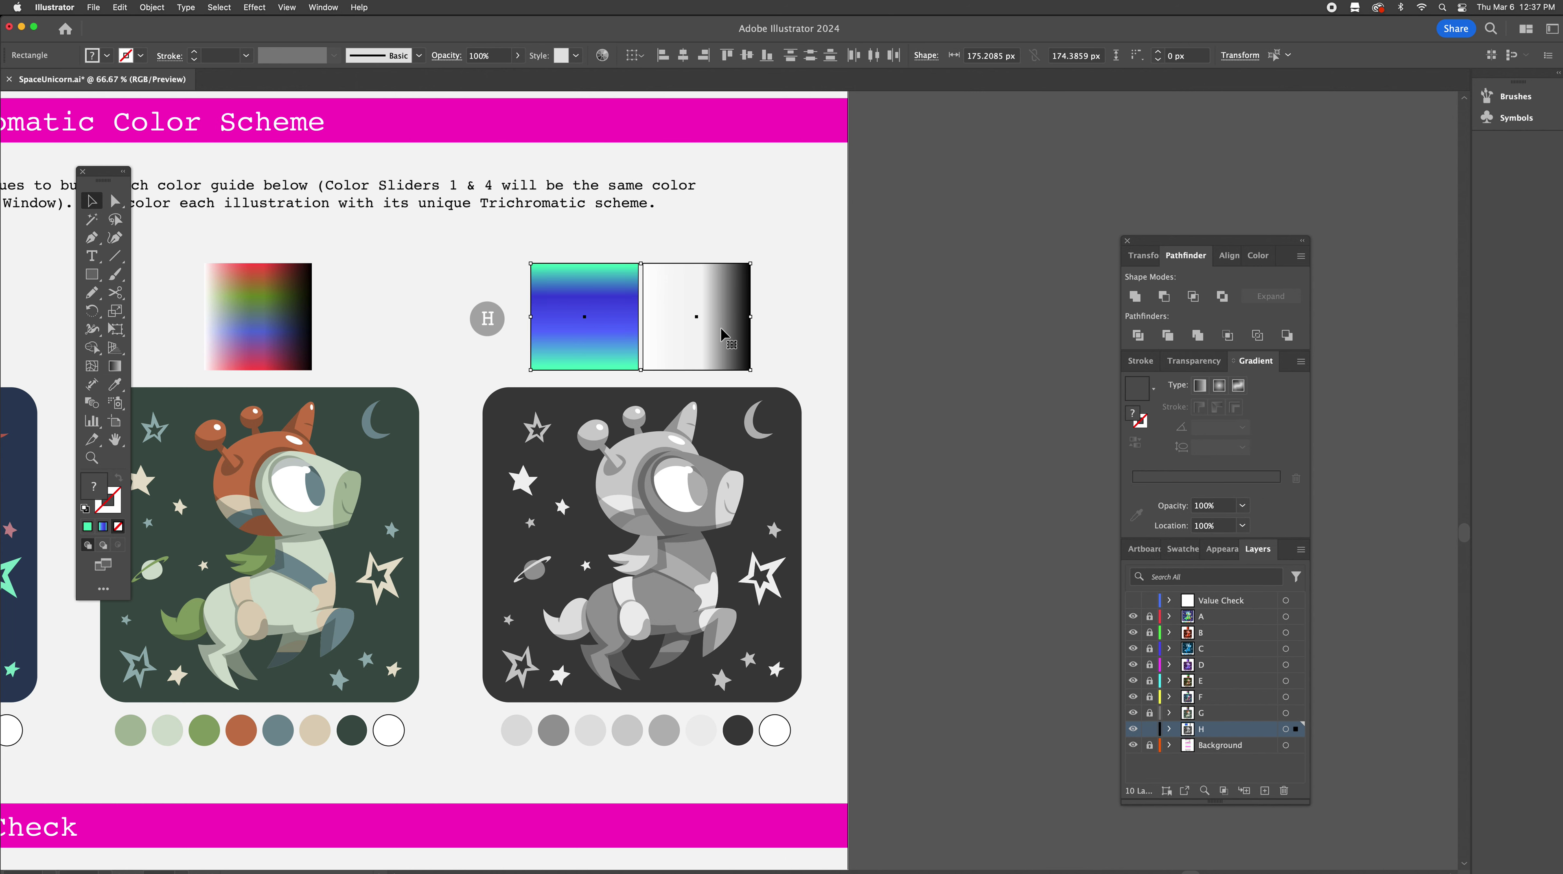
pyautogui.click(683, 55)
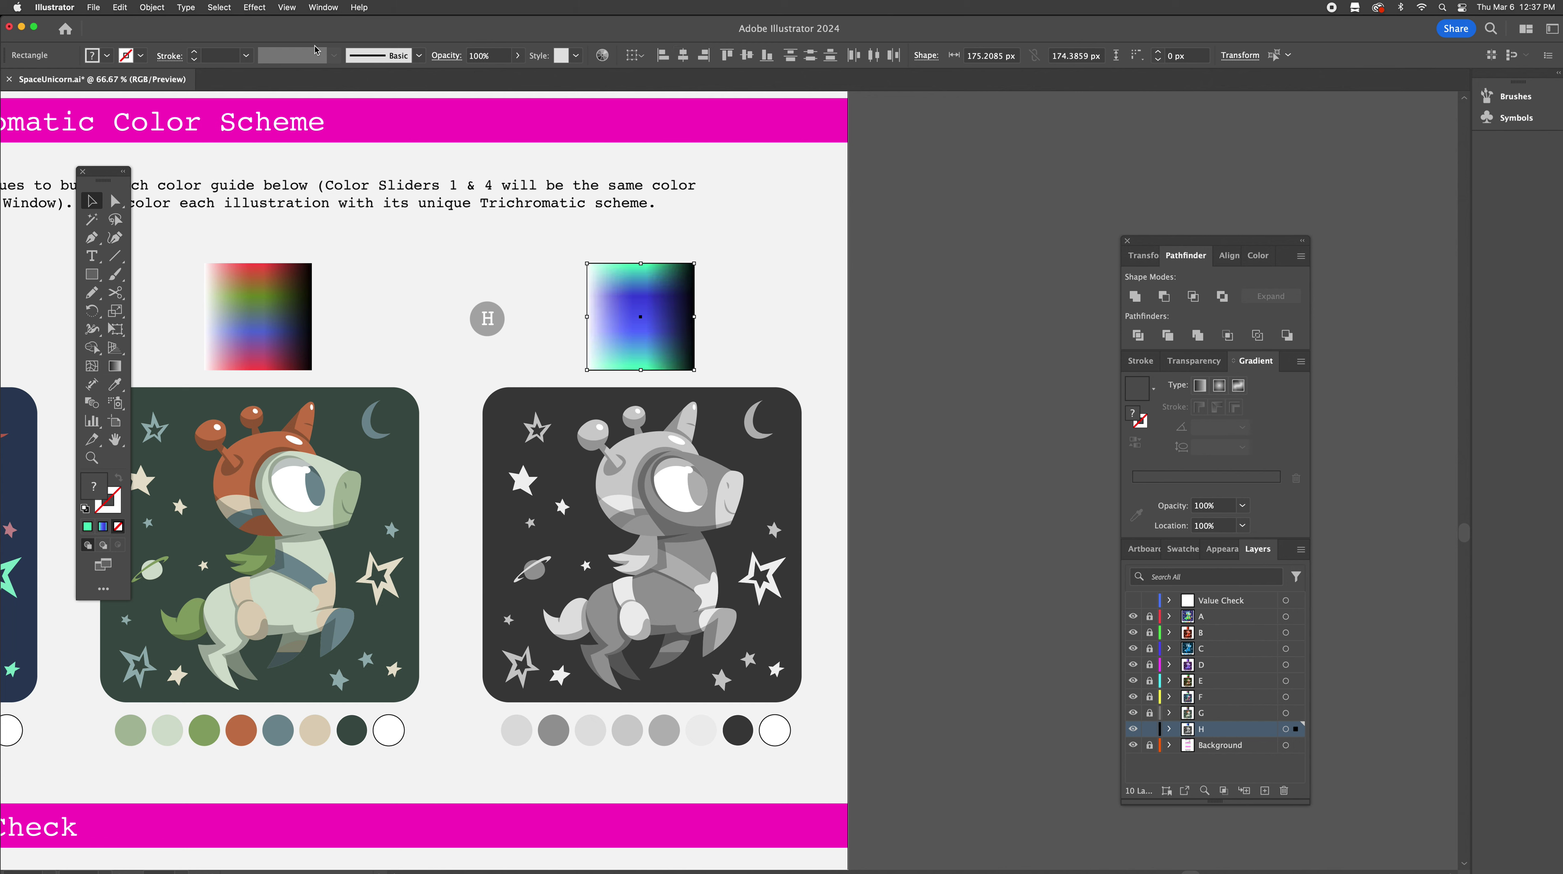
# Rasterize illustration H's overlapped color guide in RGB at High (300 ppi) with a transparent background, and deselect it
pyautogui.click(152, 7)
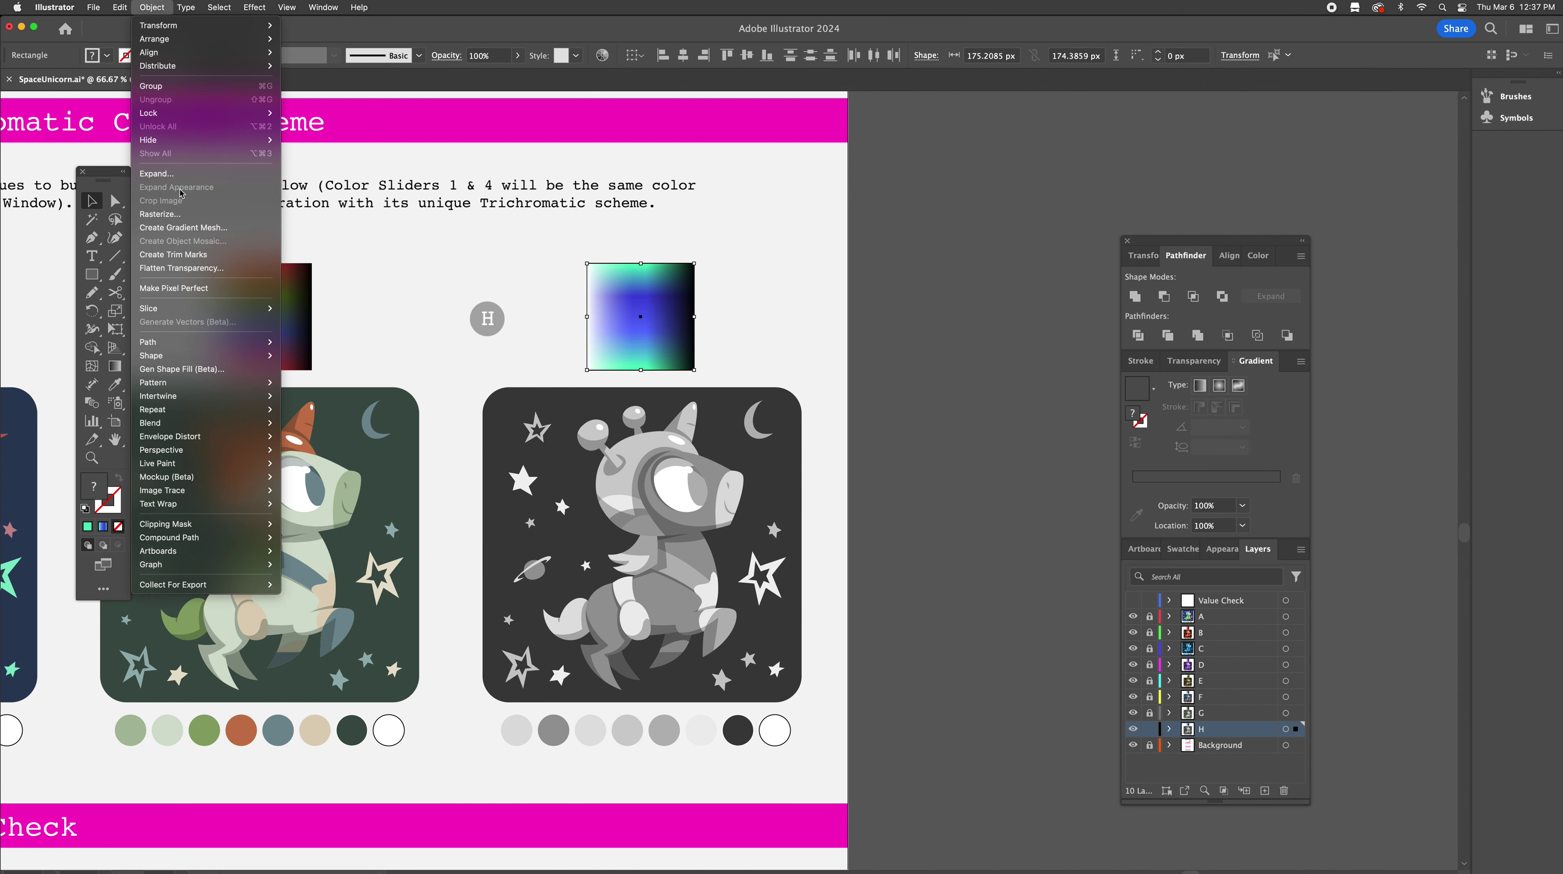
pyautogui.click(161, 213)
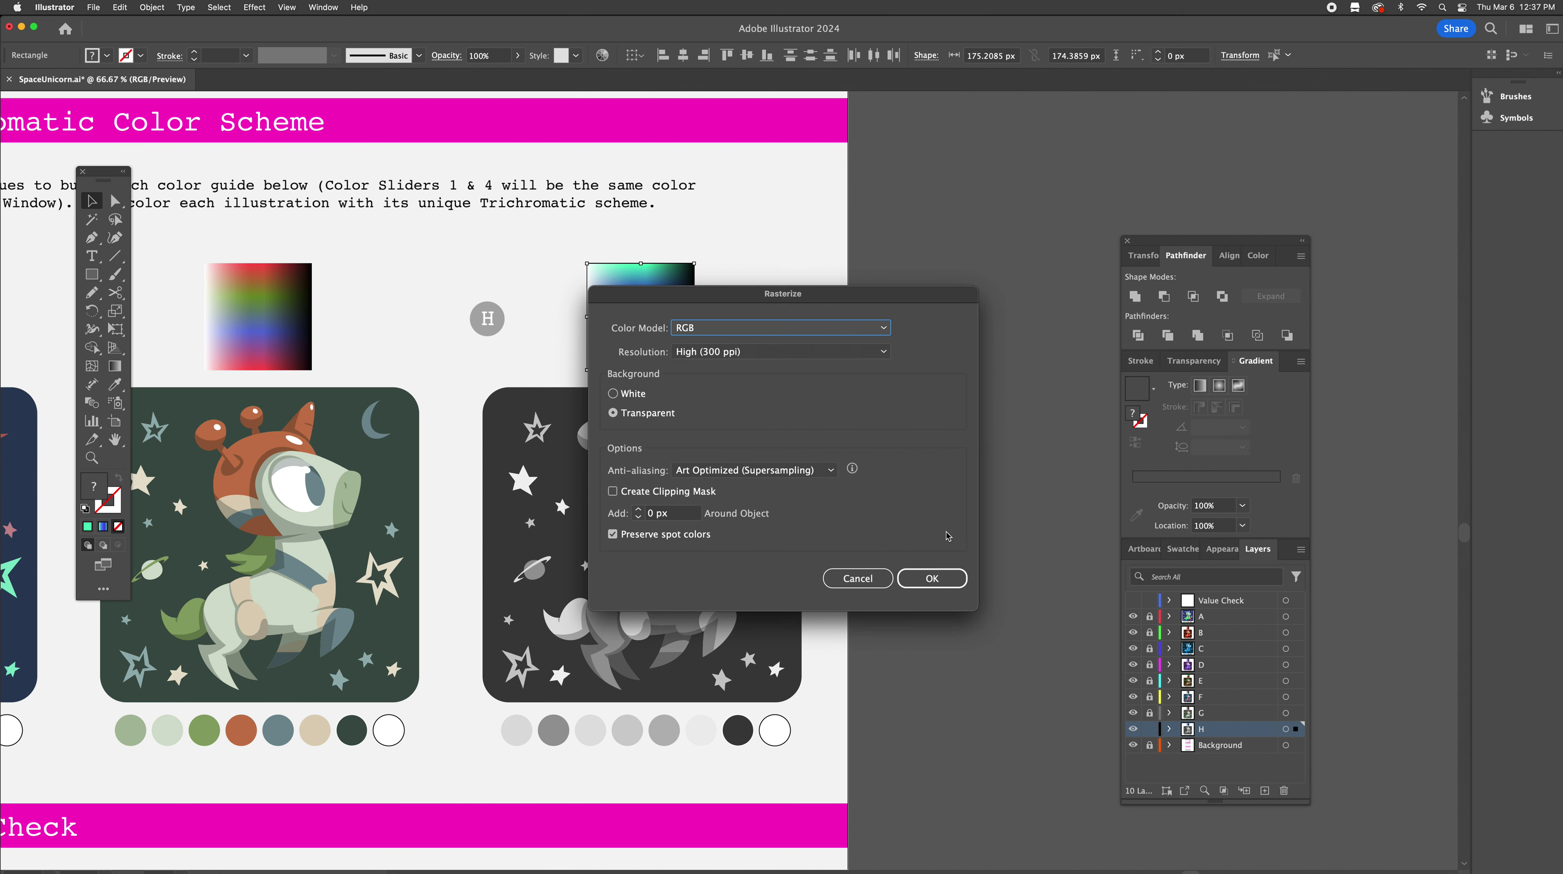
pyautogui.click(930, 585)
pyautogui.click(829, 375)
# Recolor H's dark gray background and matching shadow shapes by trying several blues and greens from its guide, settling on bright mint green
pyautogui.scroll(-2, 831, 377)
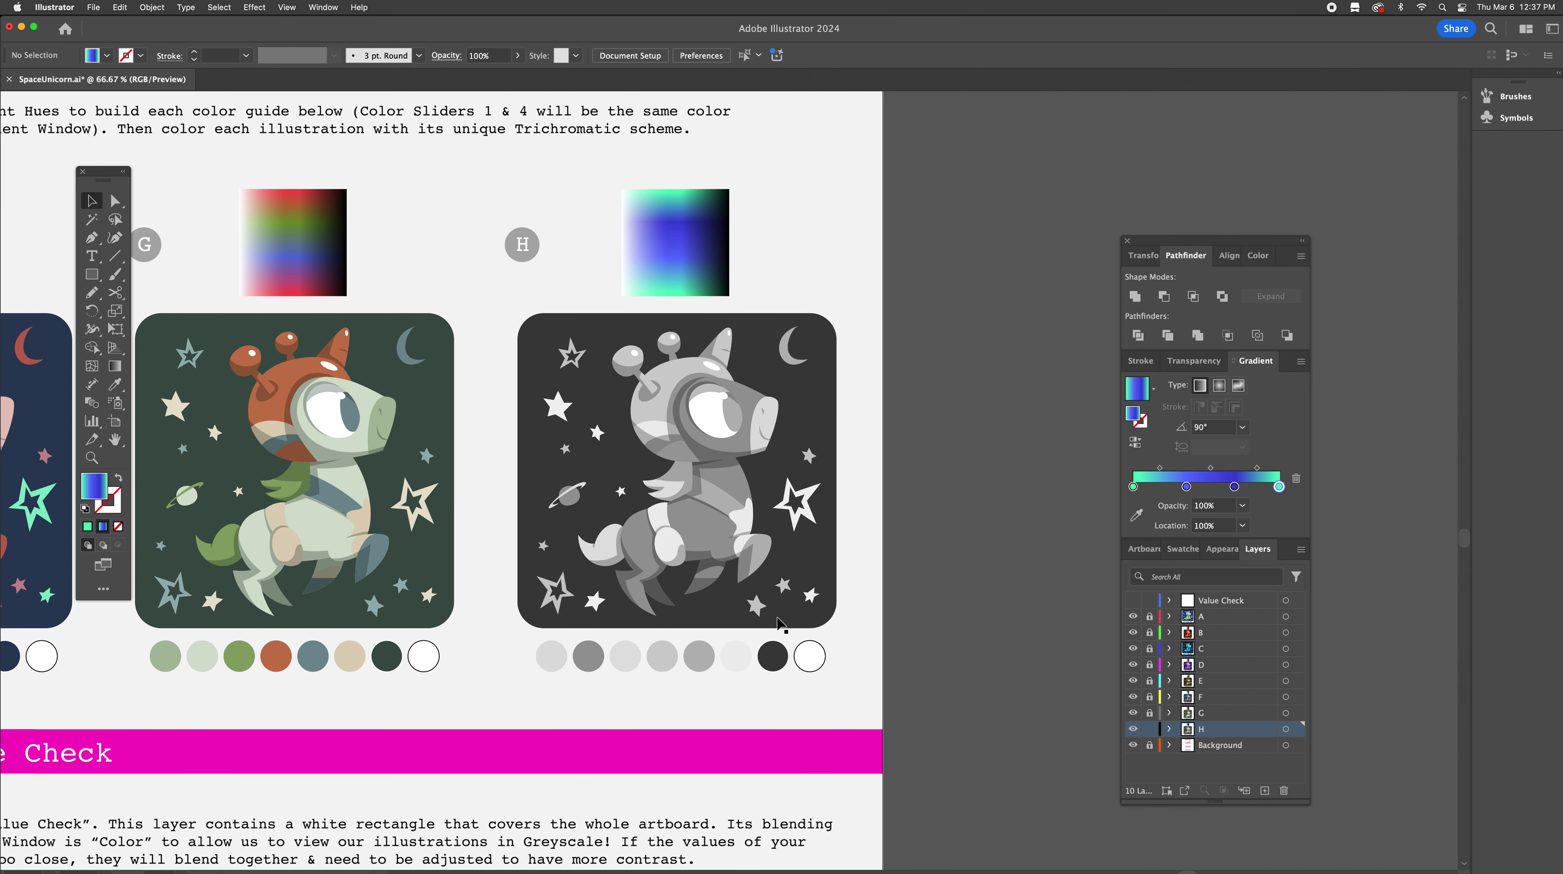
pyautogui.press('y')
pyautogui.click(773, 656)
pyautogui.press('i')
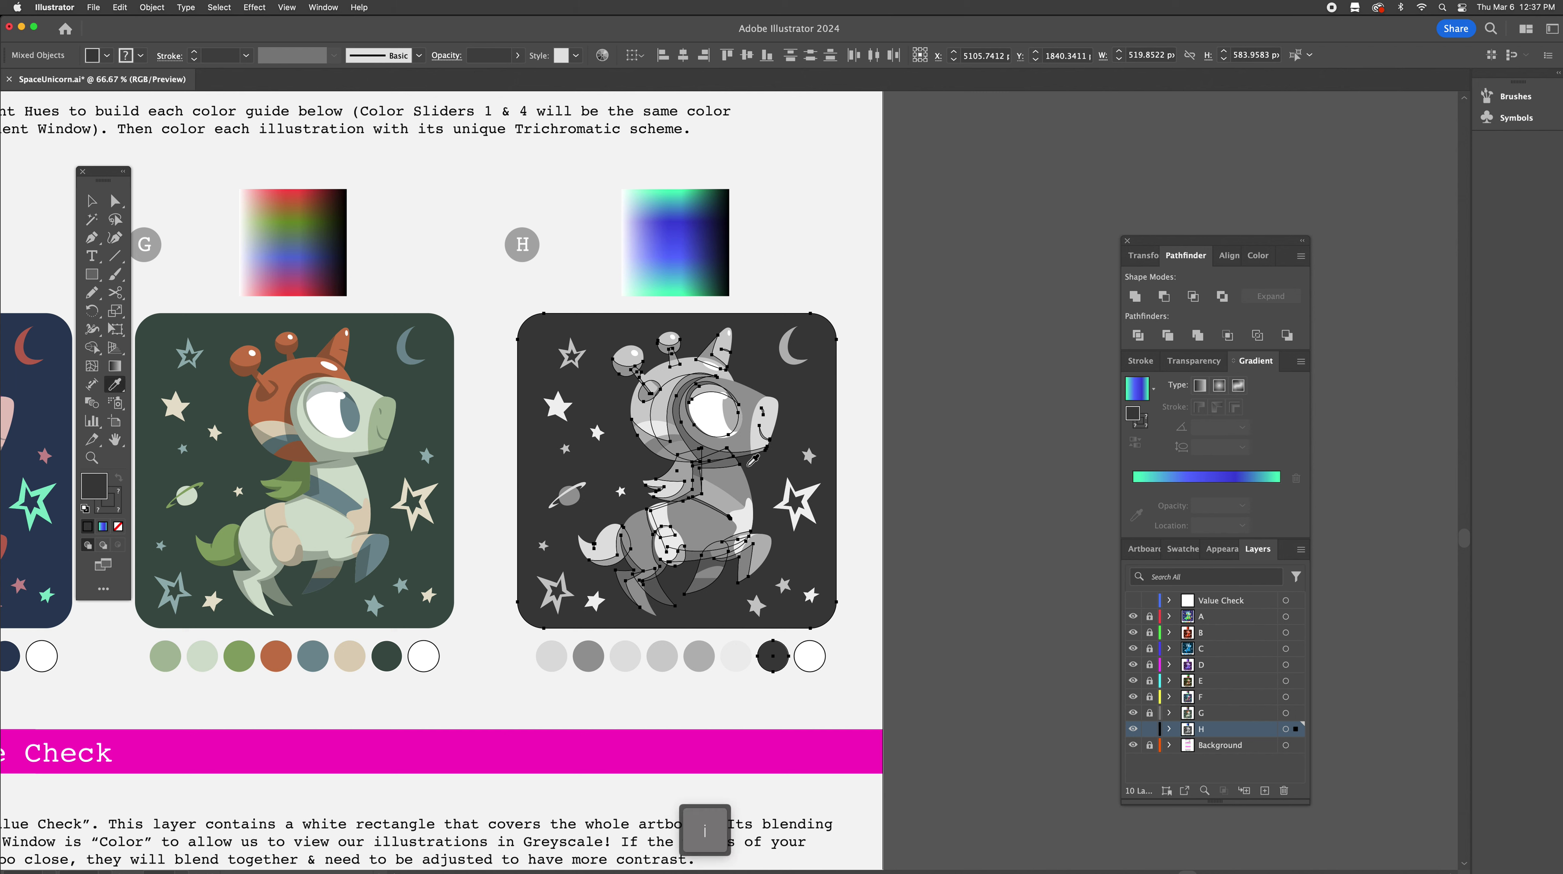
pyautogui.keyDown('shift'); pyautogui.click(717, 224); pyautogui.keyUp('shift')
pyautogui.keyDown('shift'); pyautogui.click(697, 208); pyautogui.keyUp('shift')
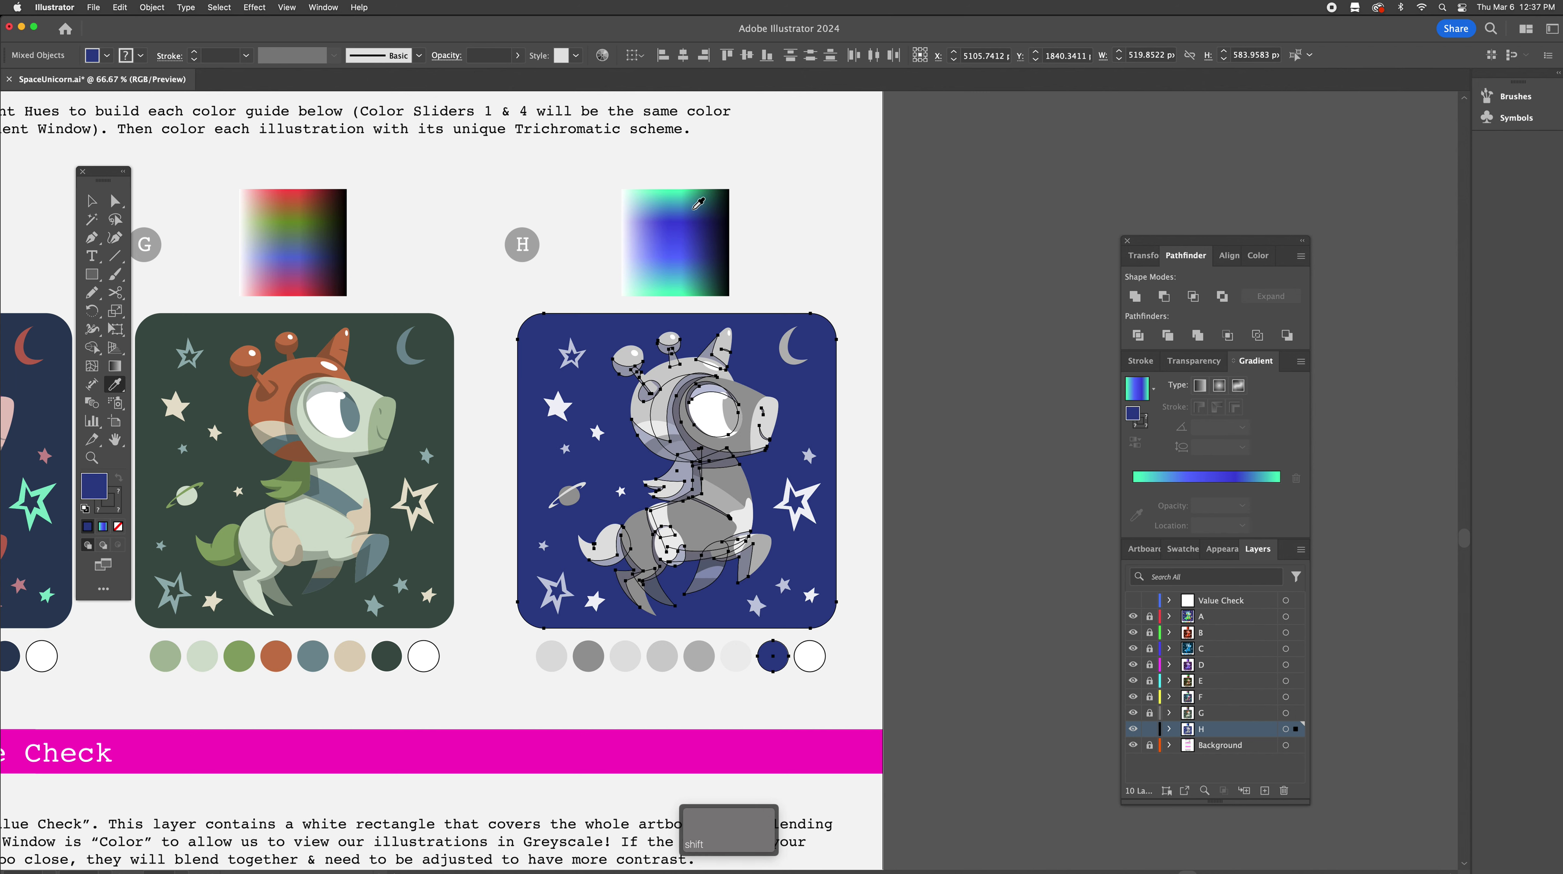
pyautogui.keyDown('shift'); pyautogui.click(694, 202); pyautogui.keyUp('shift')
pyautogui.keyDown('shift'); pyautogui.click(713, 197); pyautogui.keyUp('shift')
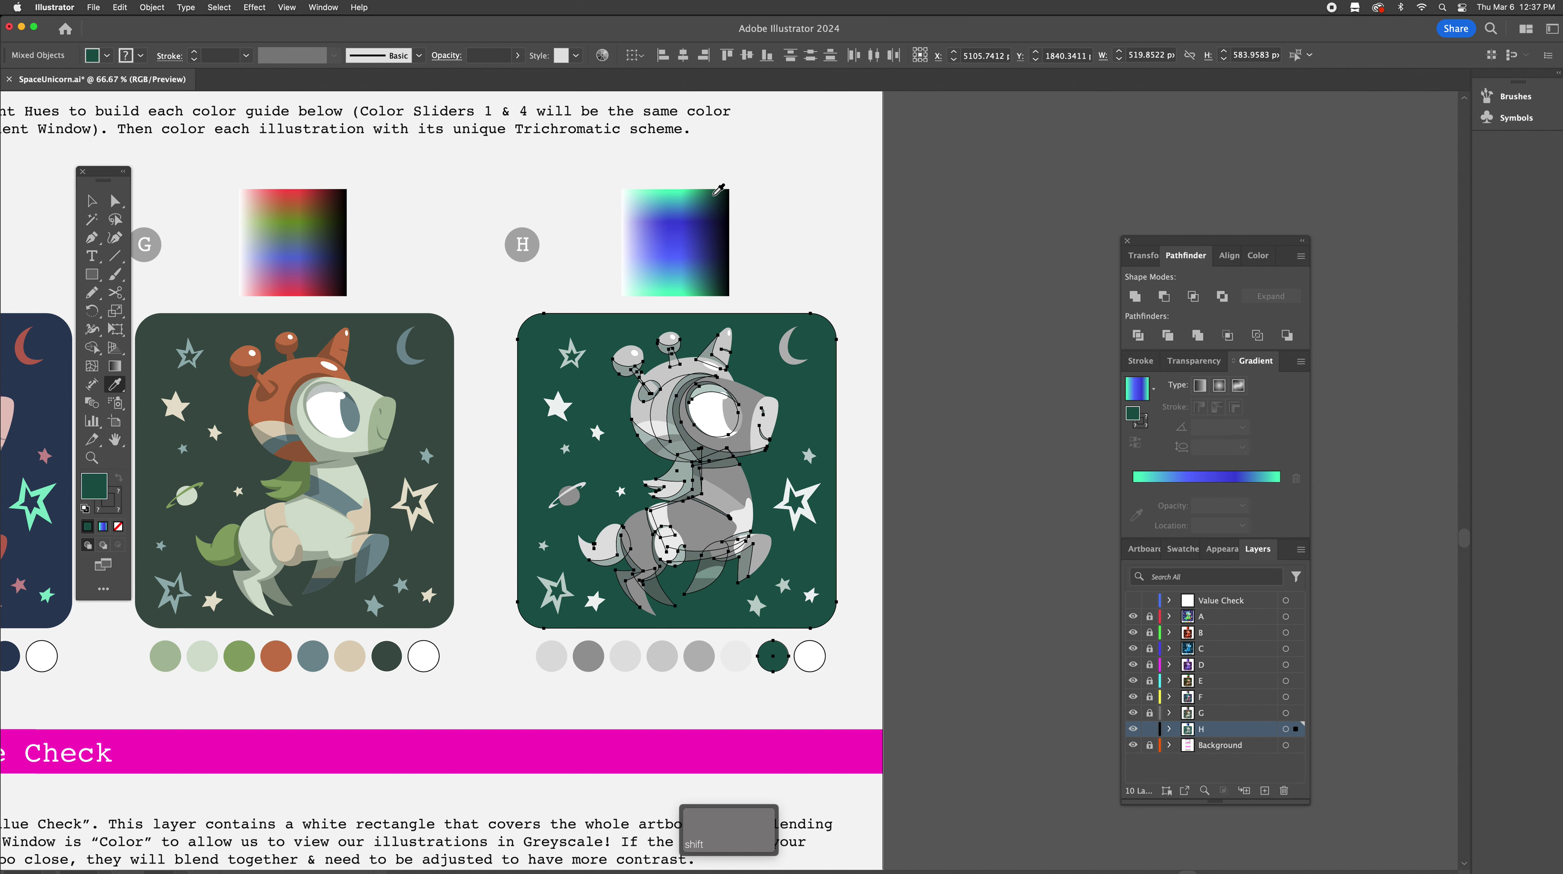
pyautogui.keyDown('shift'); pyautogui.click(713, 232); pyautogui.keyUp('shift')
pyautogui.keyDown('shift'); pyautogui.click(721, 246); pyautogui.keyUp('shift')
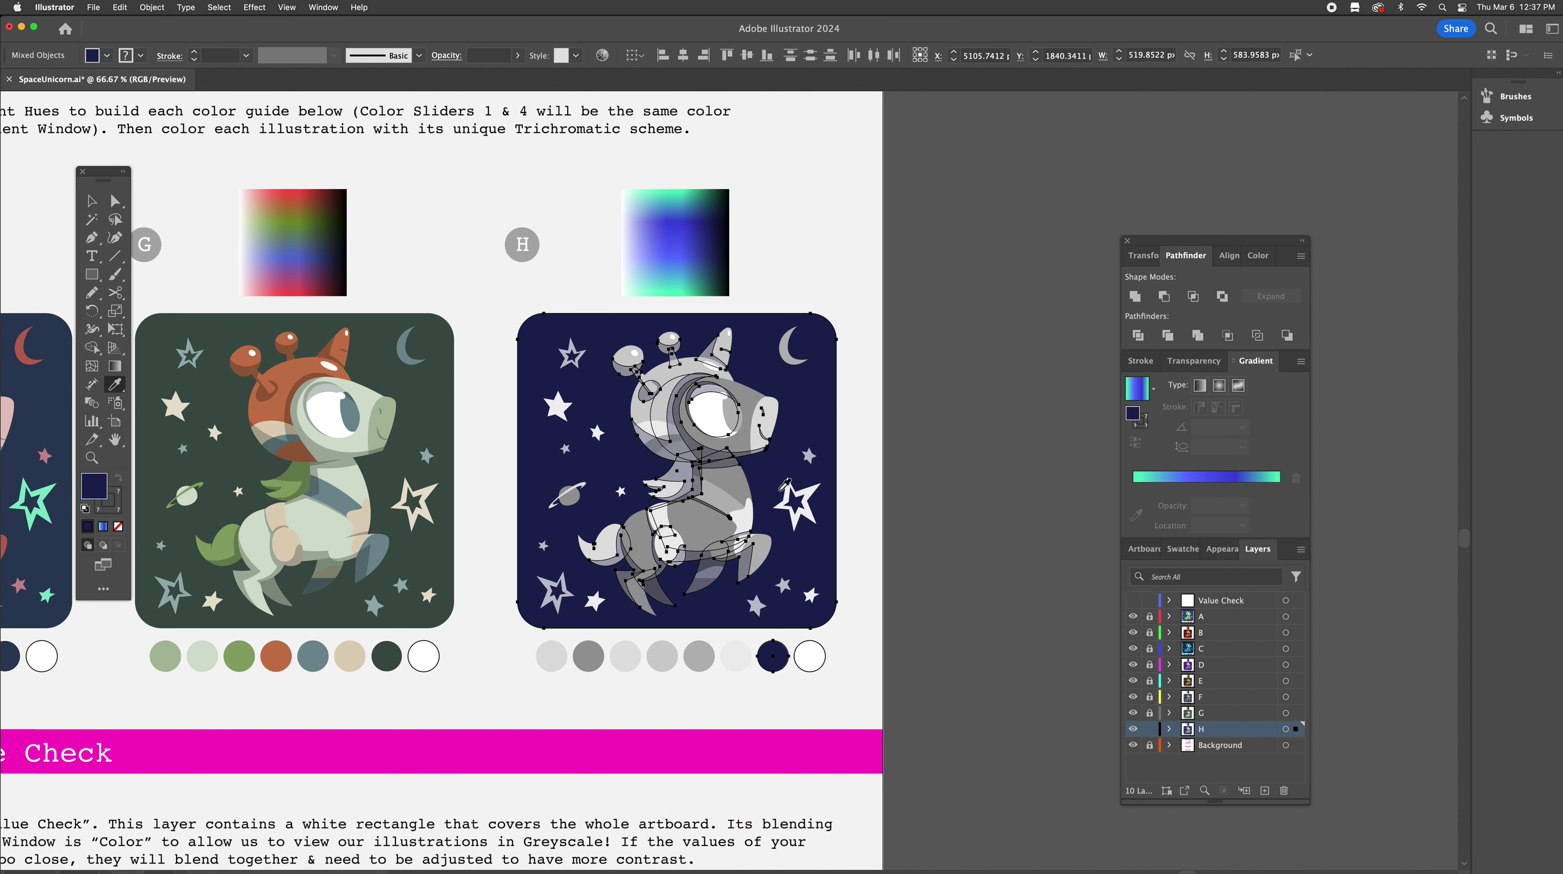
pyautogui.keyDown('shift'); pyautogui.click(724, 281); pyautogui.keyUp('shift')
pyautogui.keyDown('shift'); pyautogui.click(710, 279); pyautogui.keyUp('shift')
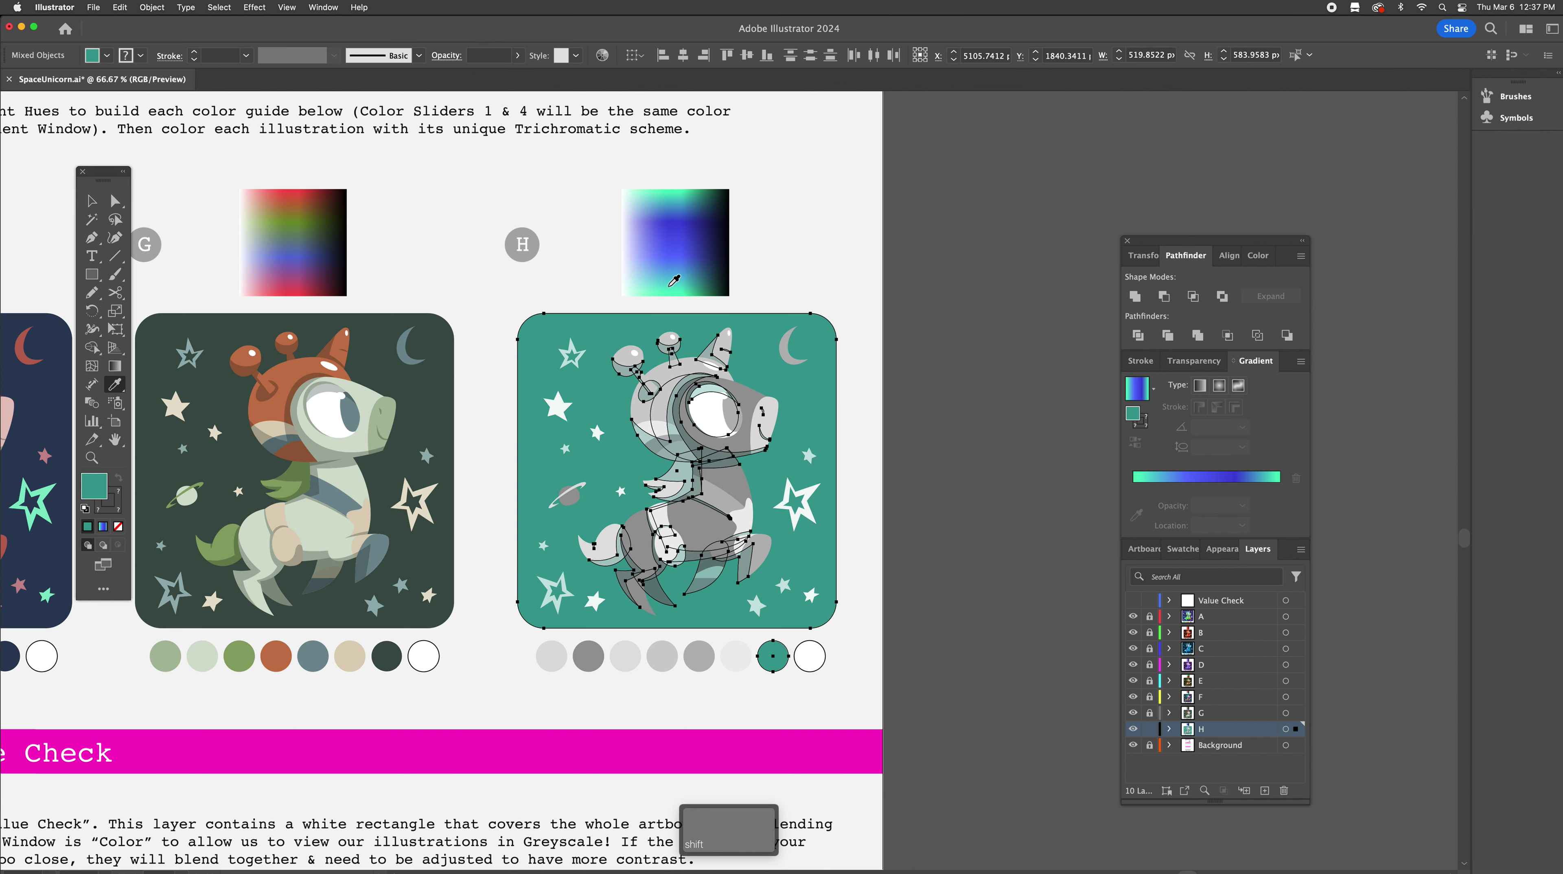
pyautogui.keyDown('shift'); pyautogui.click(652, 286); pyautogui.keyUp('shift')
pyautogui.keyDown('shift'); pyautogui.click(642, 280); pyautogui.keyUp('shift')
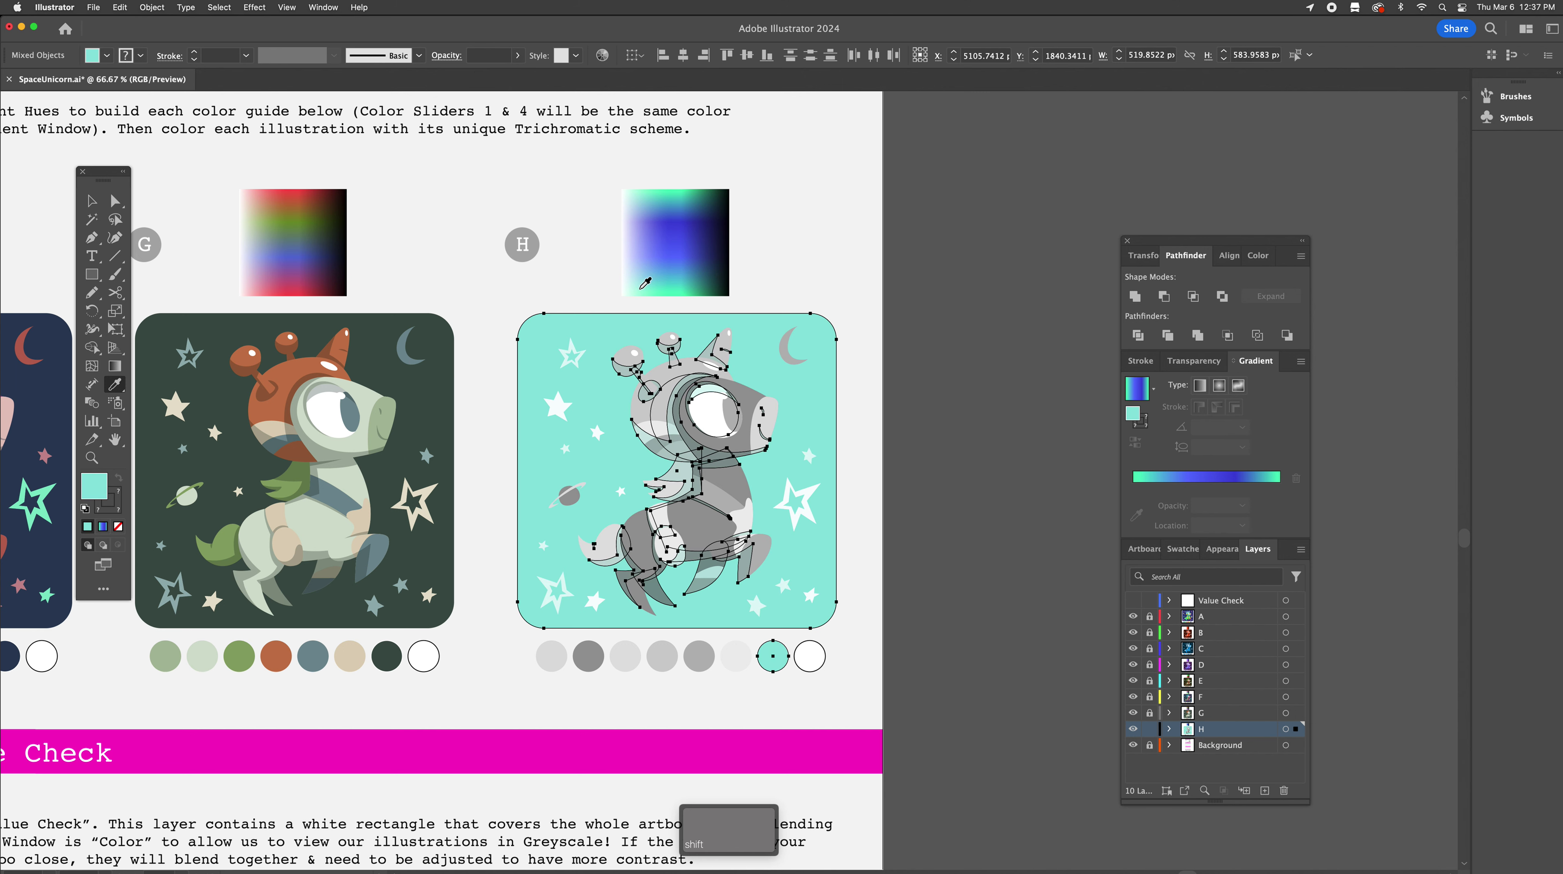
pyautogui.keyDown('shift'); pyautogui.click(645, 283); pyautogui.keyUp('shift')
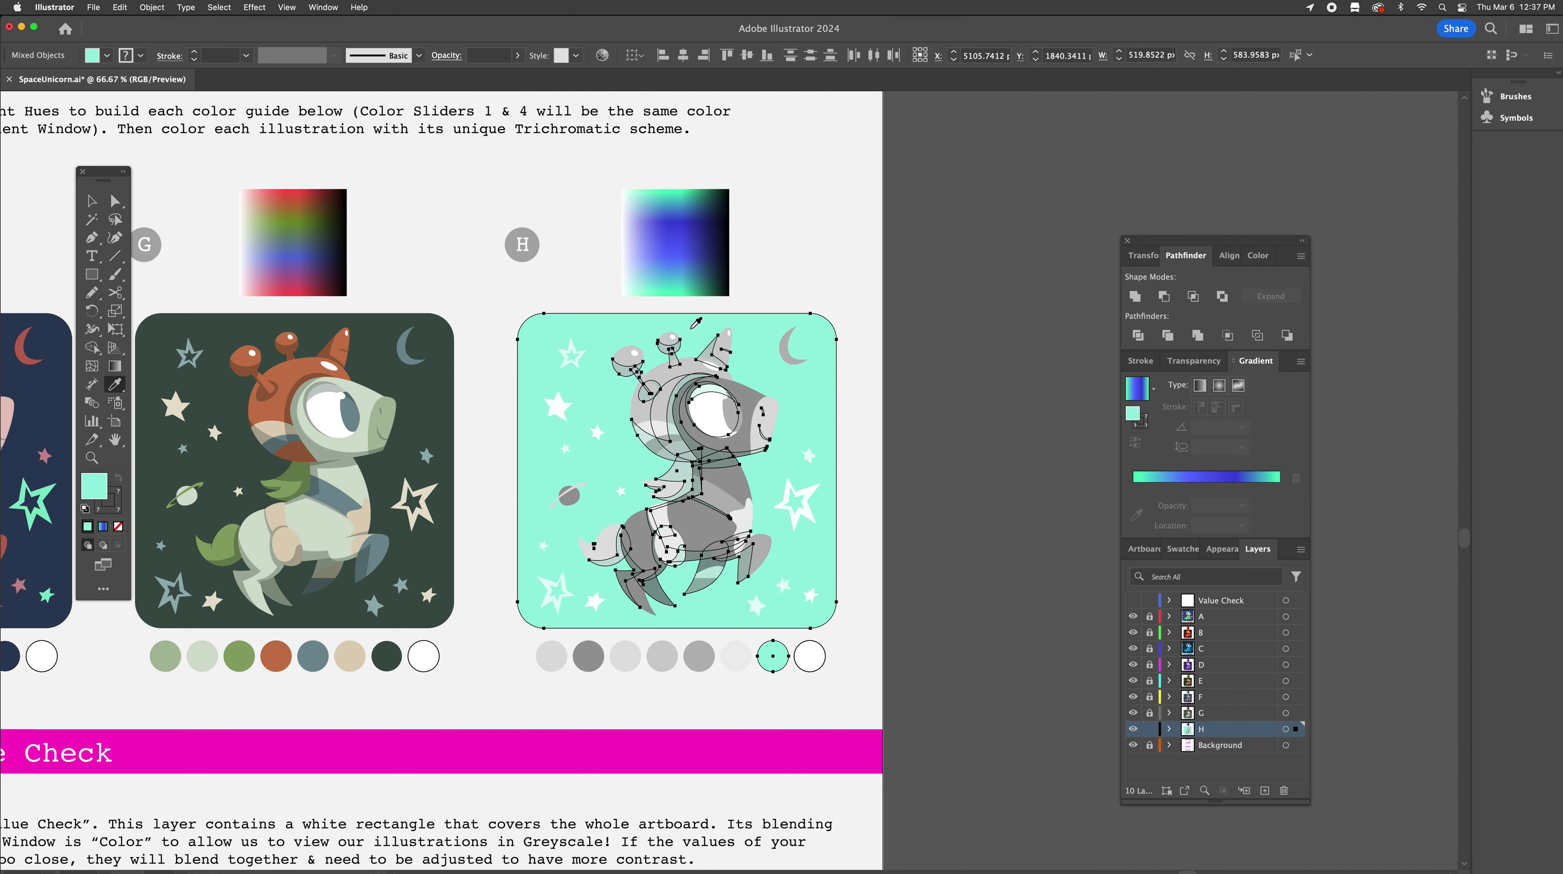
pyautogui.keyDown('shift'); pyautogui.click(659, 283); pyautogui.keyUp('shift')
pyautogui.keyDown('shift'); pyautogui.click(644, 281); pyautogui.keyUp('shift')
pyautogui.keyDown('shift'); pyautogui.click(645, 278); pyautogui.keyUp('shift')
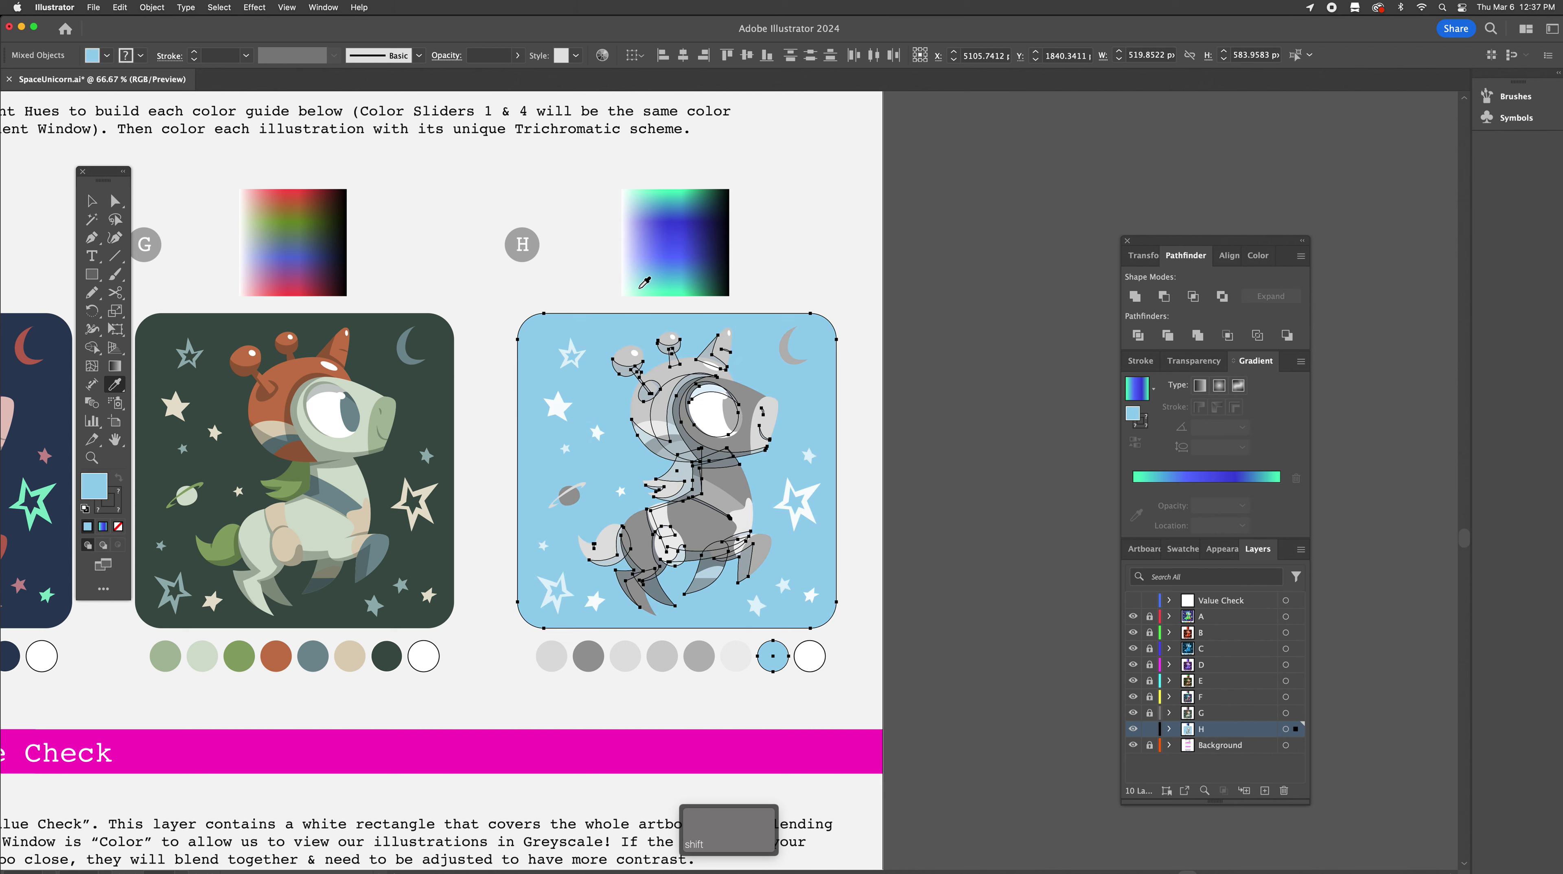
pyautogui.keyDown('shift'); pyautogui.click(644, 285); pyautogui.keyUp('shift')
pyautogui.keyDown('shift'); pyautogui.click(670, 285); pyautogui.keyUp('shift')
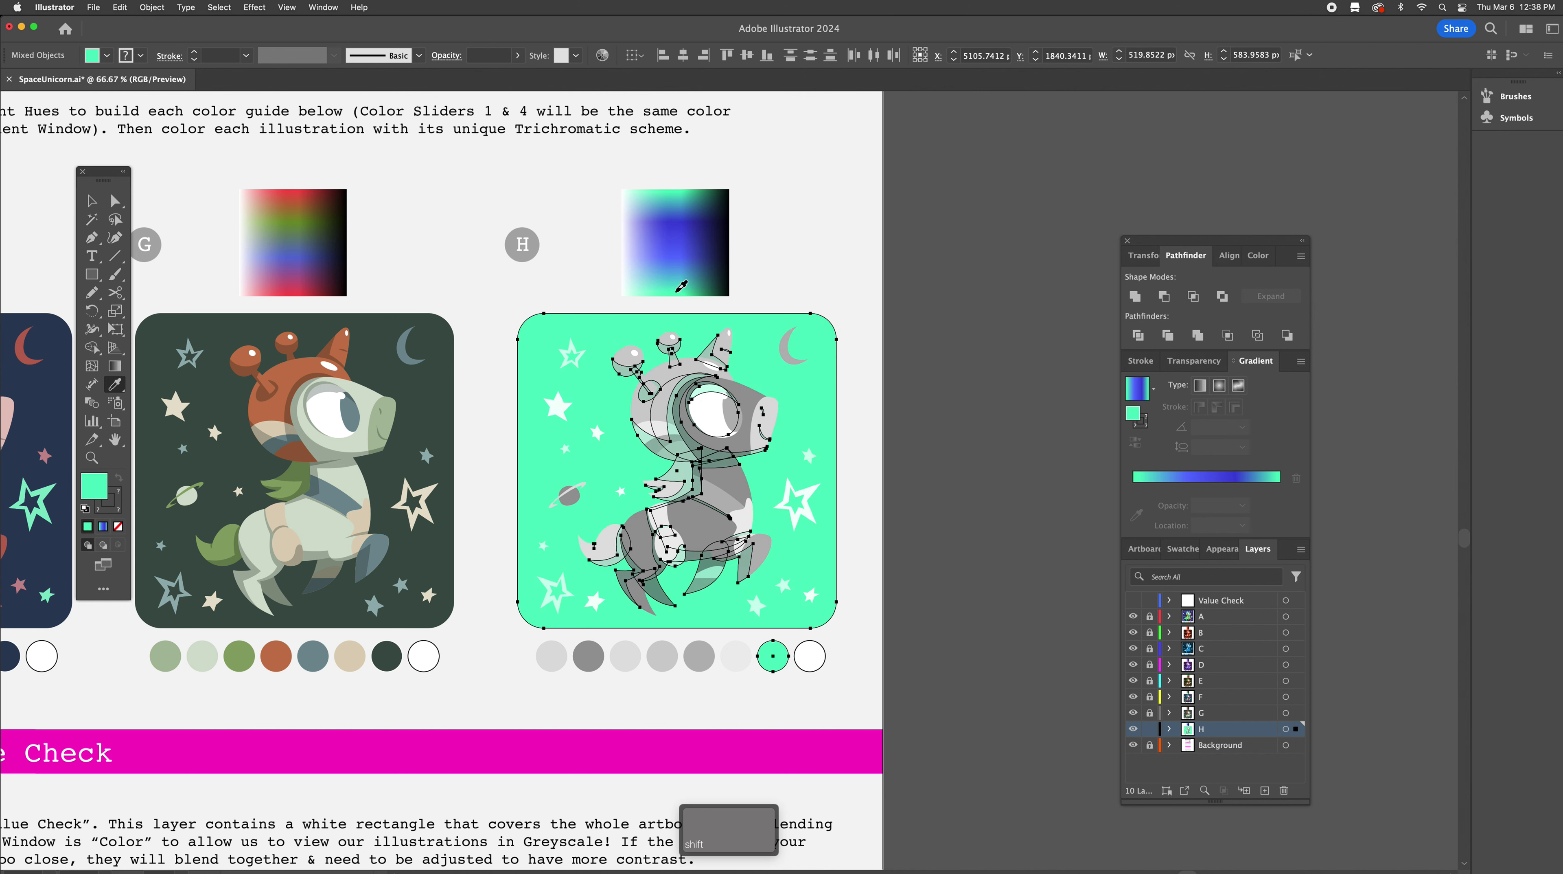
# Recolor H's medium gray head, body, planet and matching swatch with a vivid deep blue sampled from its guide
pyautogui.press('y')
pyautogui.click(723, 529)
pyautogui.press('i')
pyautogui.keyDown('shift'); pyautogui.click(713, 257); pyautogui.keyUp('shift')
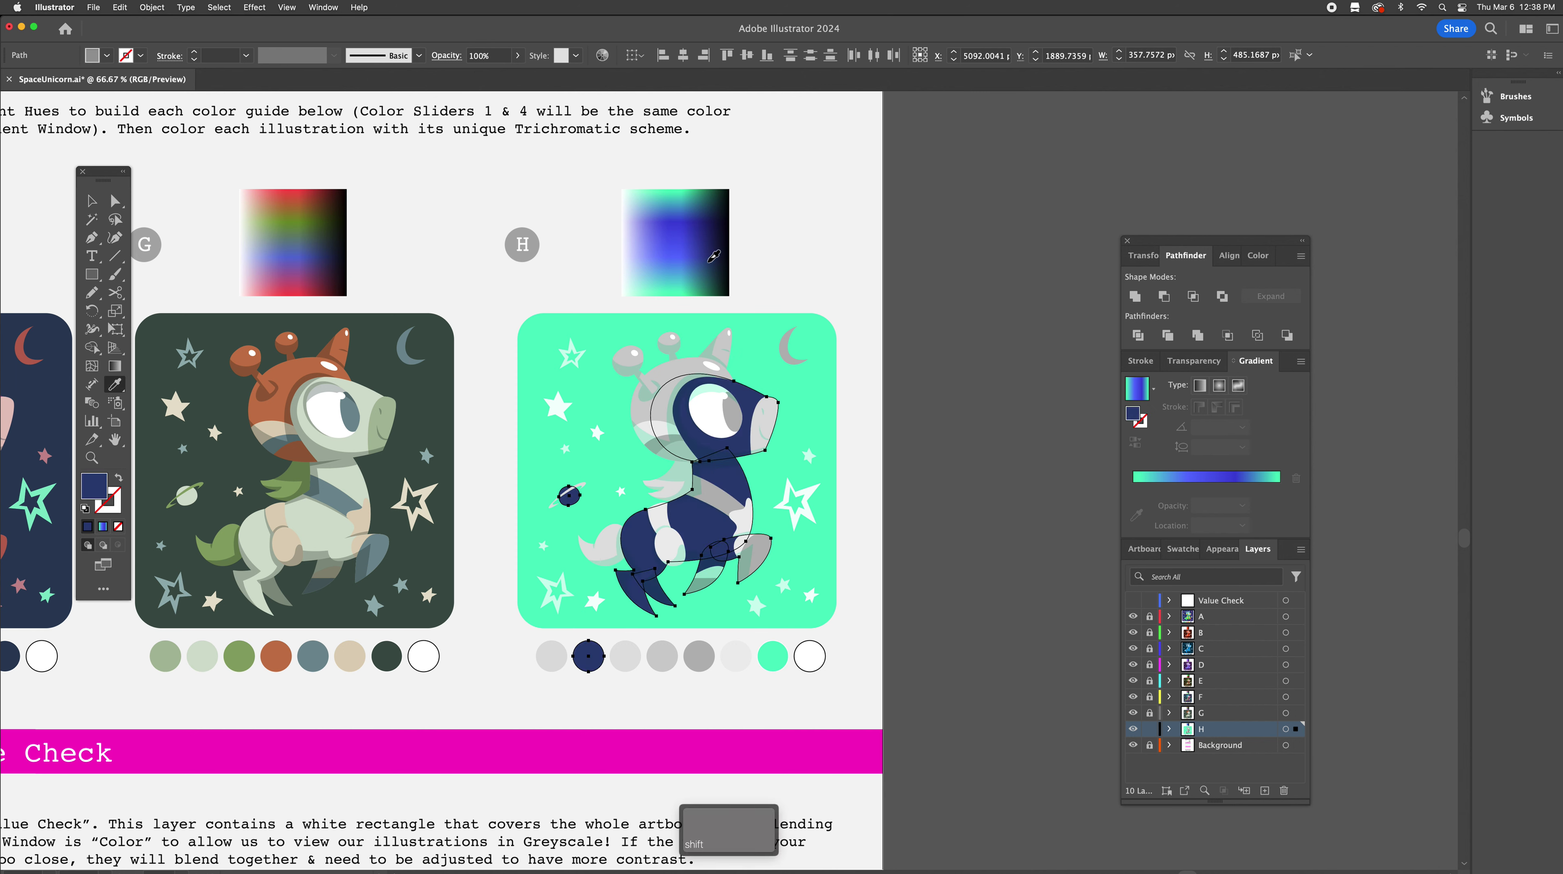
pyautogui.keyDown('shift'); pyautogui.click(701, 238); pyautogui.keyUp('shift')
pyautogui.keyDown('shift'); pyautogui.click(684, 238); pyautogui.keyUp('shift')
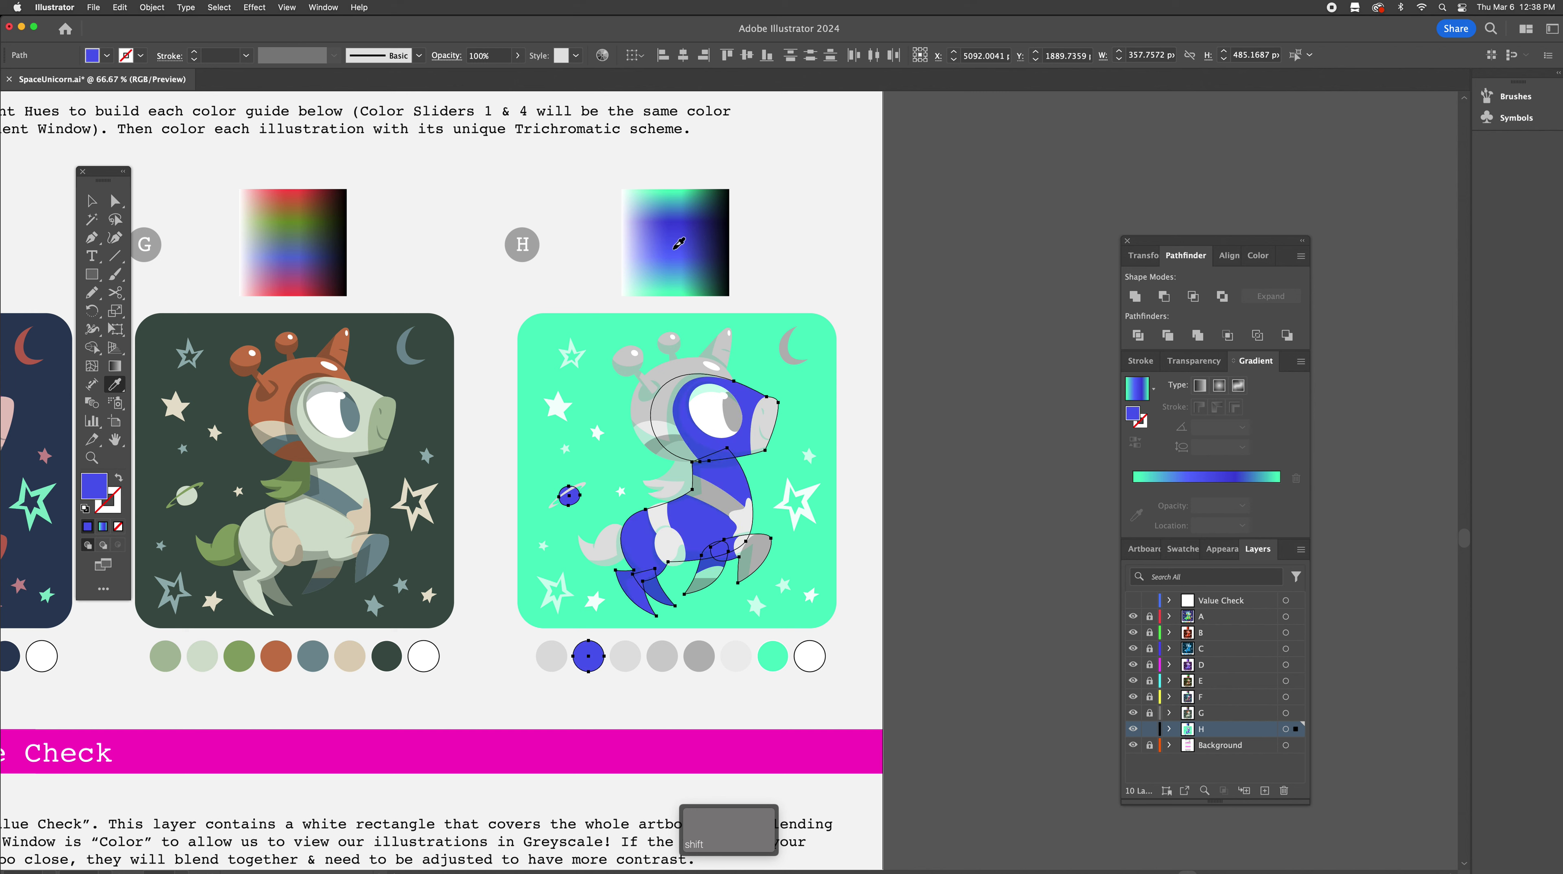
pyautogui.keyDown('shift'); pyautogui.click(687, 235); pyautogui.keyUp('shift')
# Recolor H's gray moon, iris, helmet band, chest strap and hoof shapes by trying guide blues, settling on teal green
pyautogui.press('y')
pyautogui.click(765, 549)
pyautogui.press('i')
pyautogui.keyDown('shift'); pyautogui.click(665, 255); pyautogui.keyUp('shift')
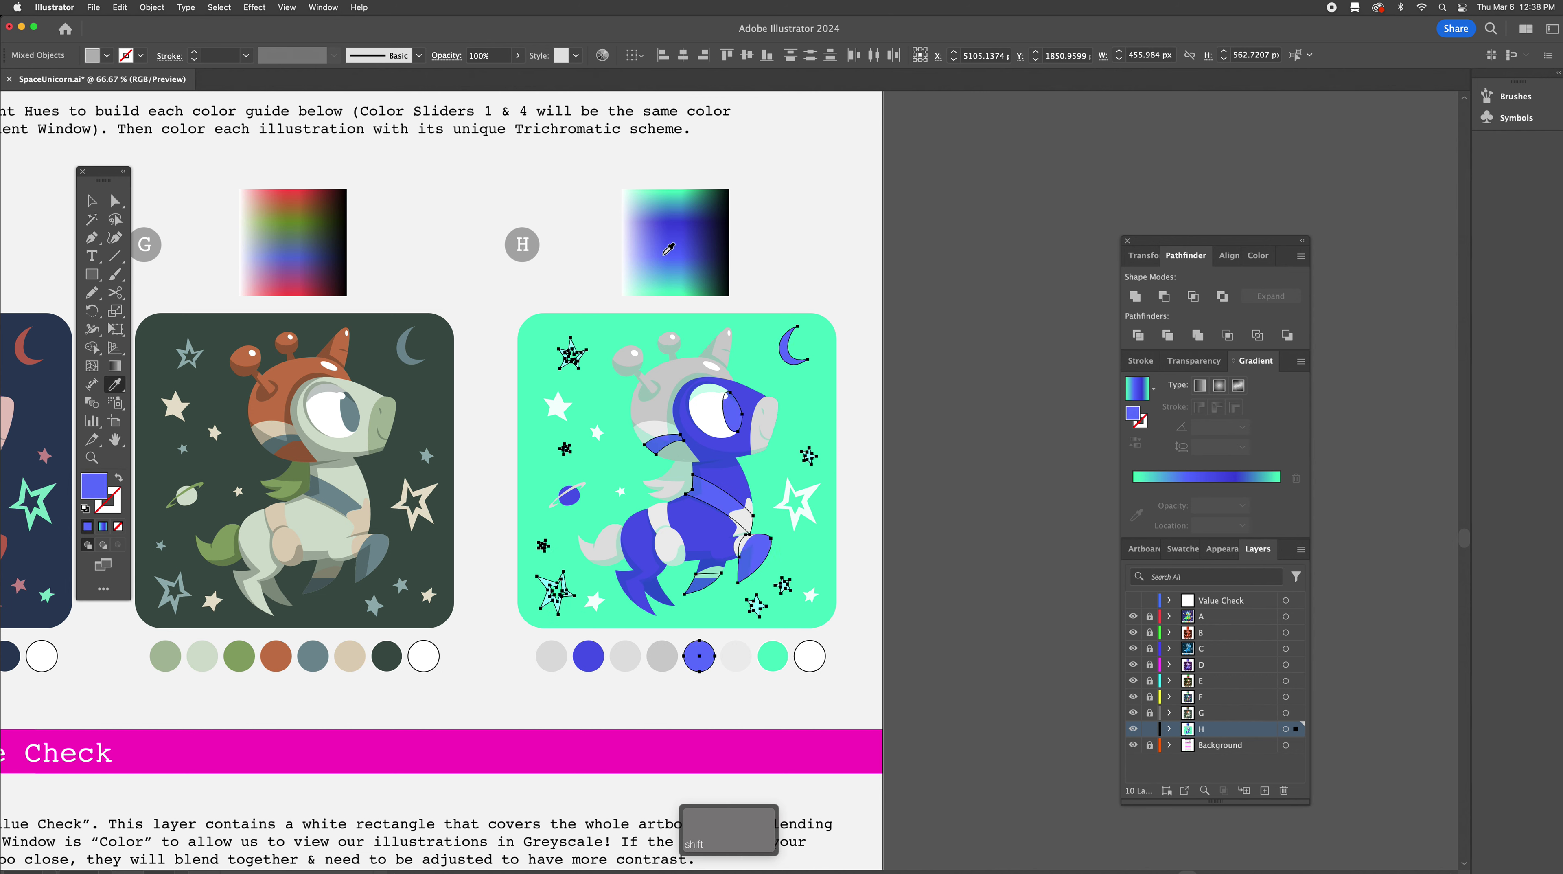
pyautogui.keyDown('shift'); pyautogui.click(696, 271); pyautogui.keyUp('shift')
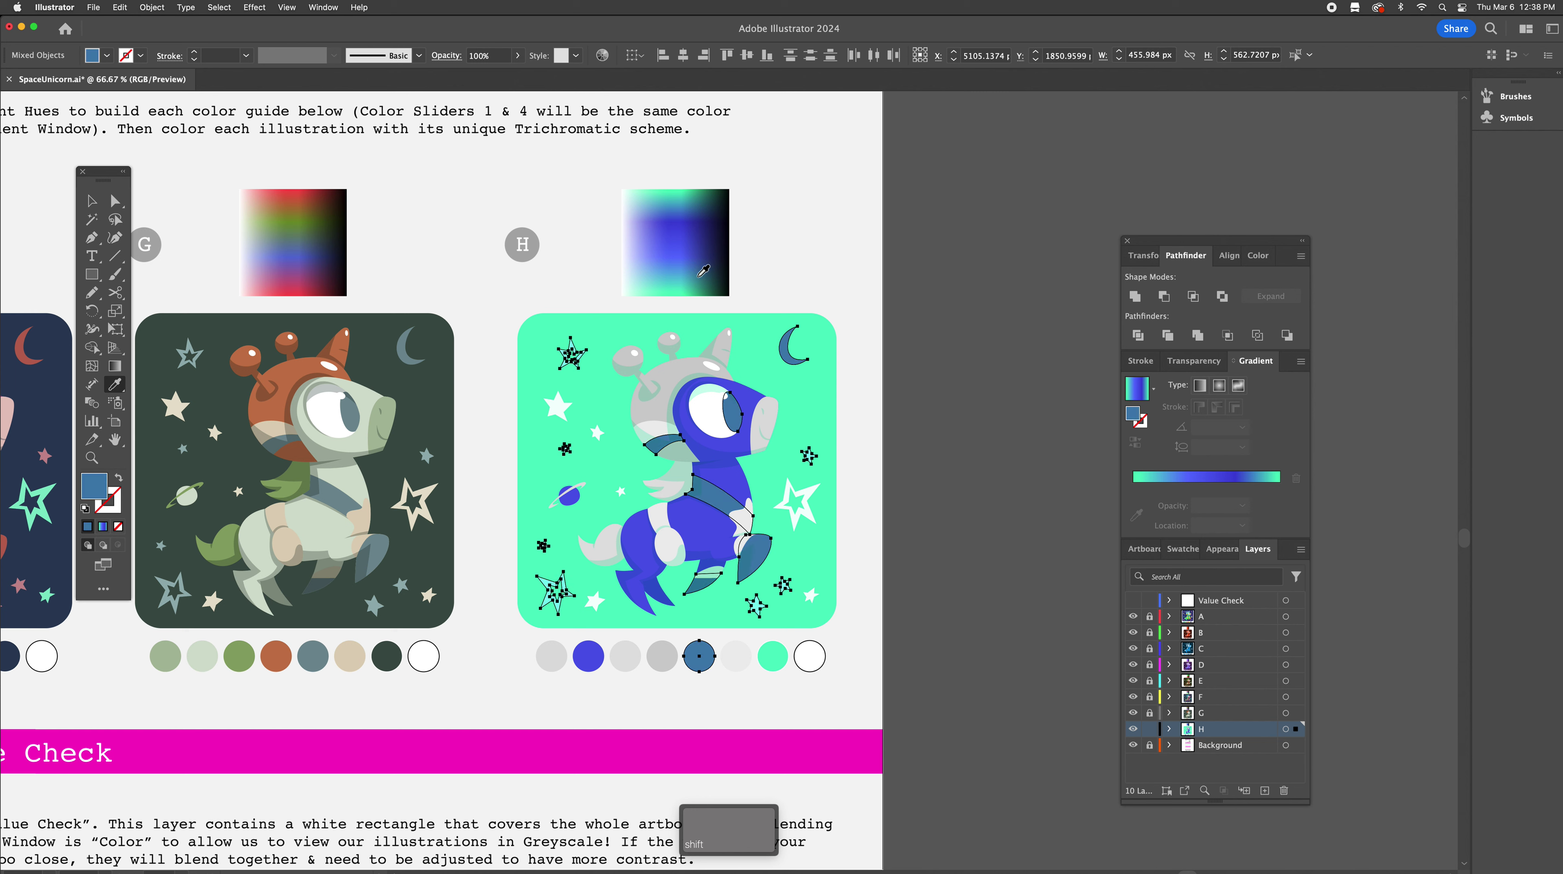
pyautogui.keyDown('shift'); pyautogui.click(697, 212); pyautogui.keyUp('shift')
pyautogui.keyDown('shift'); pyautogui.click(698, 202); pyautogui.keyUp('shift')
pyautogui.keyDown('shift'); pyautogui.click(695, 196); pyautogui.keyUp('shift')
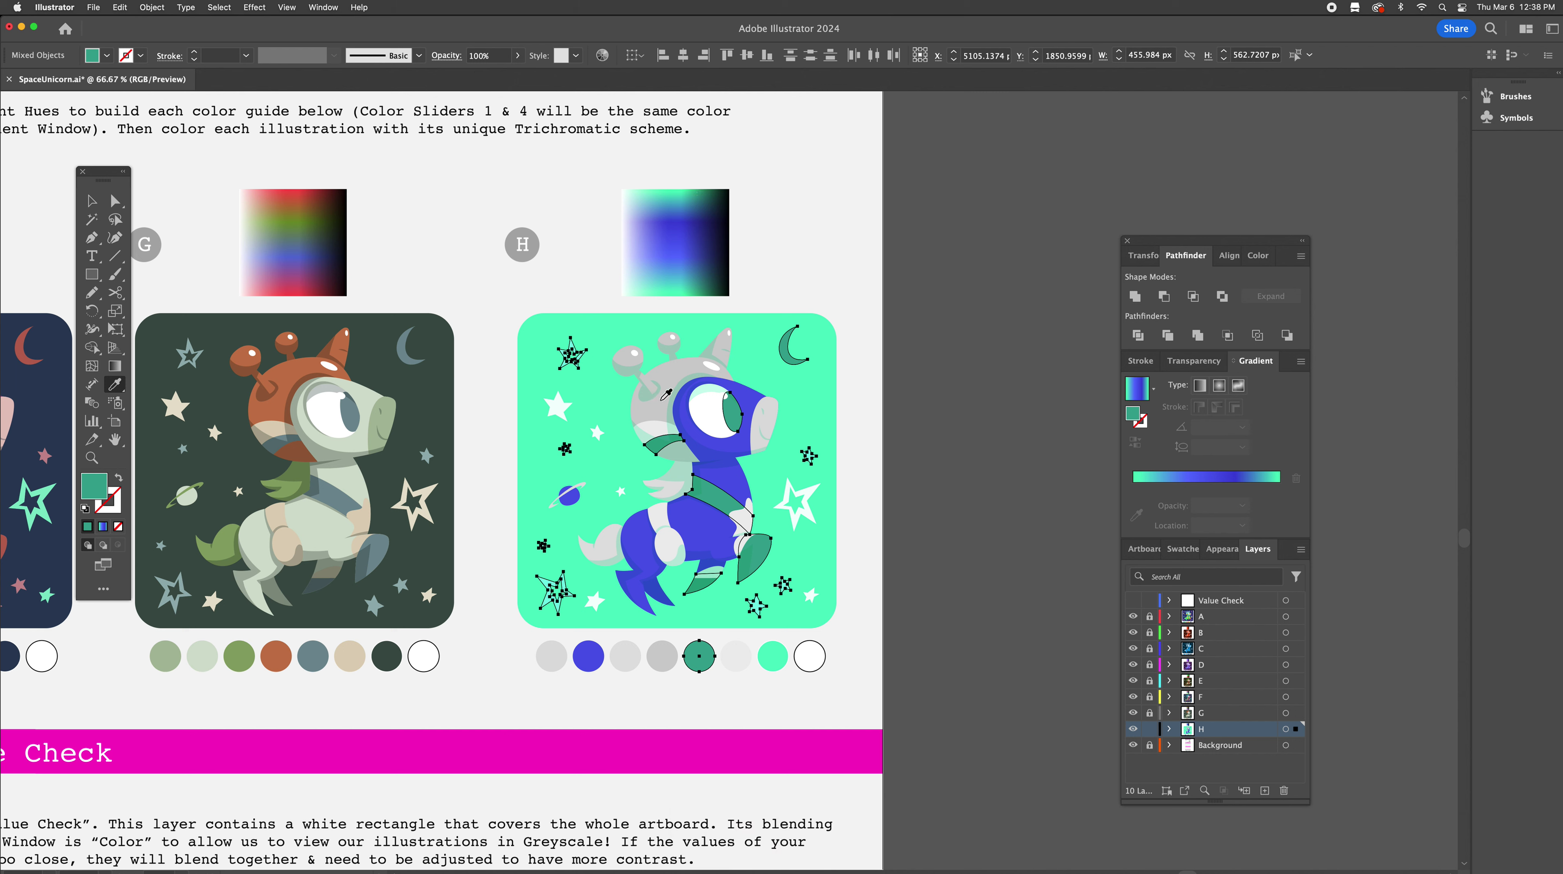
# Recolor H's light gray helmet, antennae, horn and matching swatch with a medium blue sampled from its guide
pyautogui.press('v')
pyautogui.click(673, 372)
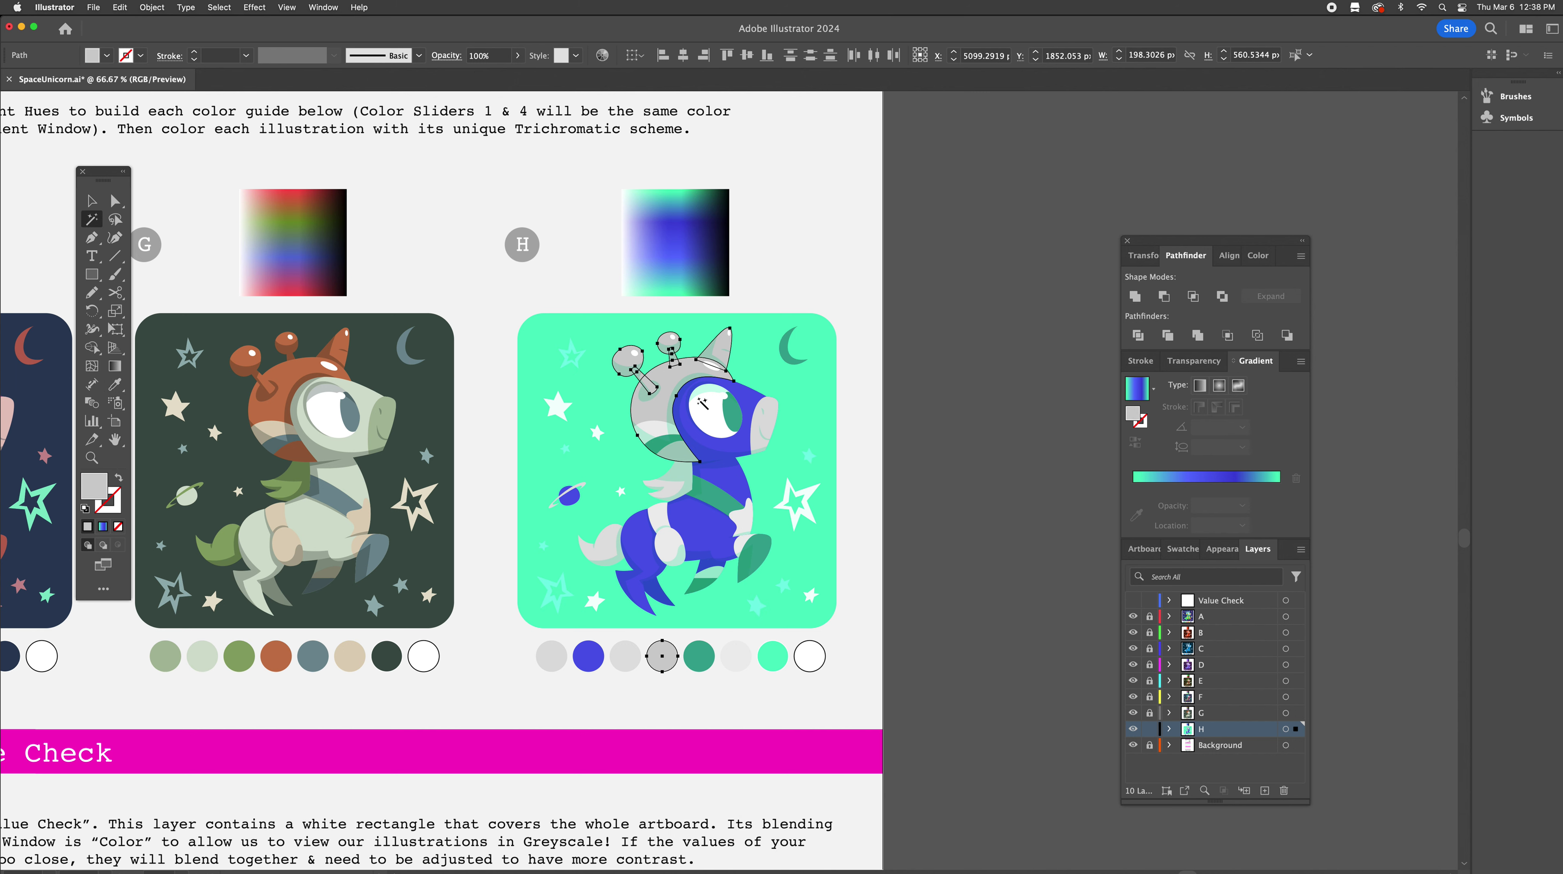
pyautogui.press('i')
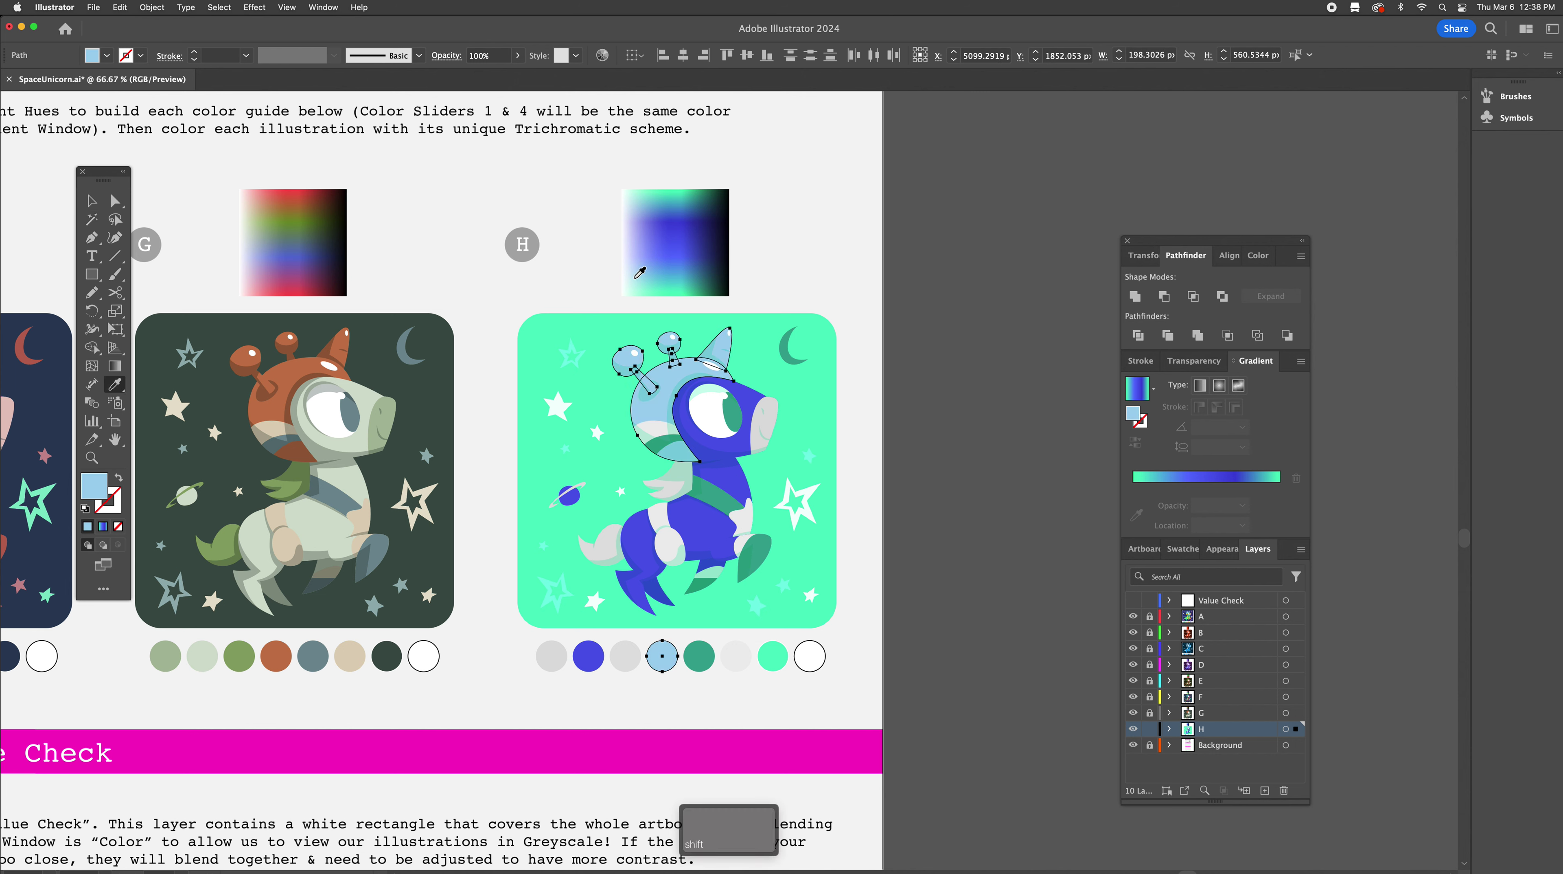
pyautogui.keyDown('shift'); pyautogui.click(663, 277); pyautogui.keyUp('shift')
pyautogui.keyDown('shift'); pyautogui.click(681, 273); pyautogui.keyUp('shift')
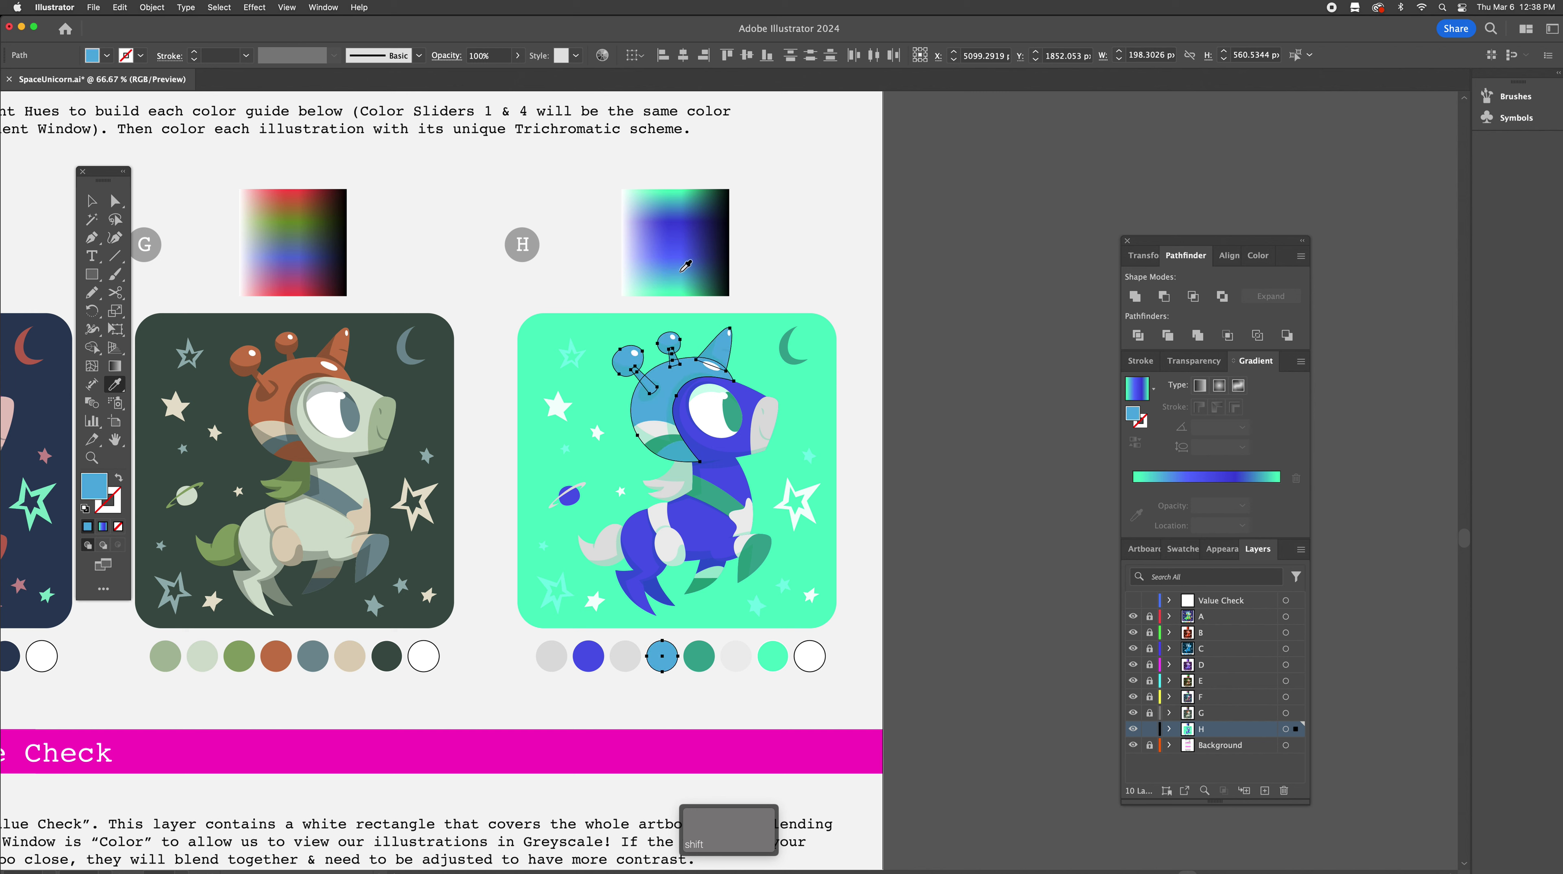
pyautogui.keyDown('shift'); pyautogui.click(685, 263); pyautogui.keyUp('shift')
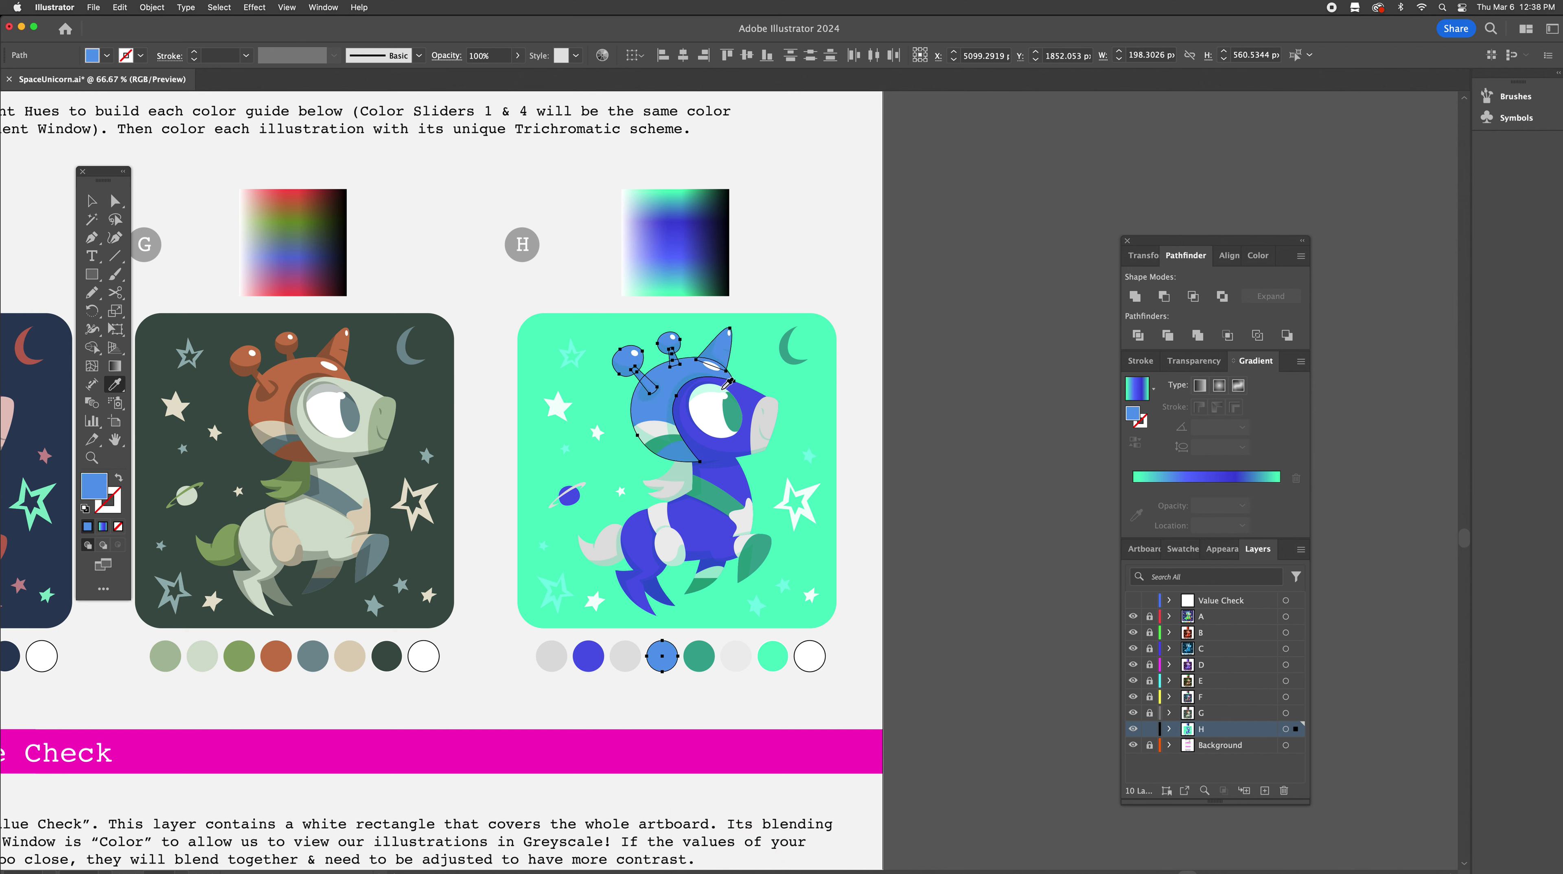
# Select H's face shadow and front leg shadow individually to check their fill and opacity, and deselect
pyautogui.press('a')
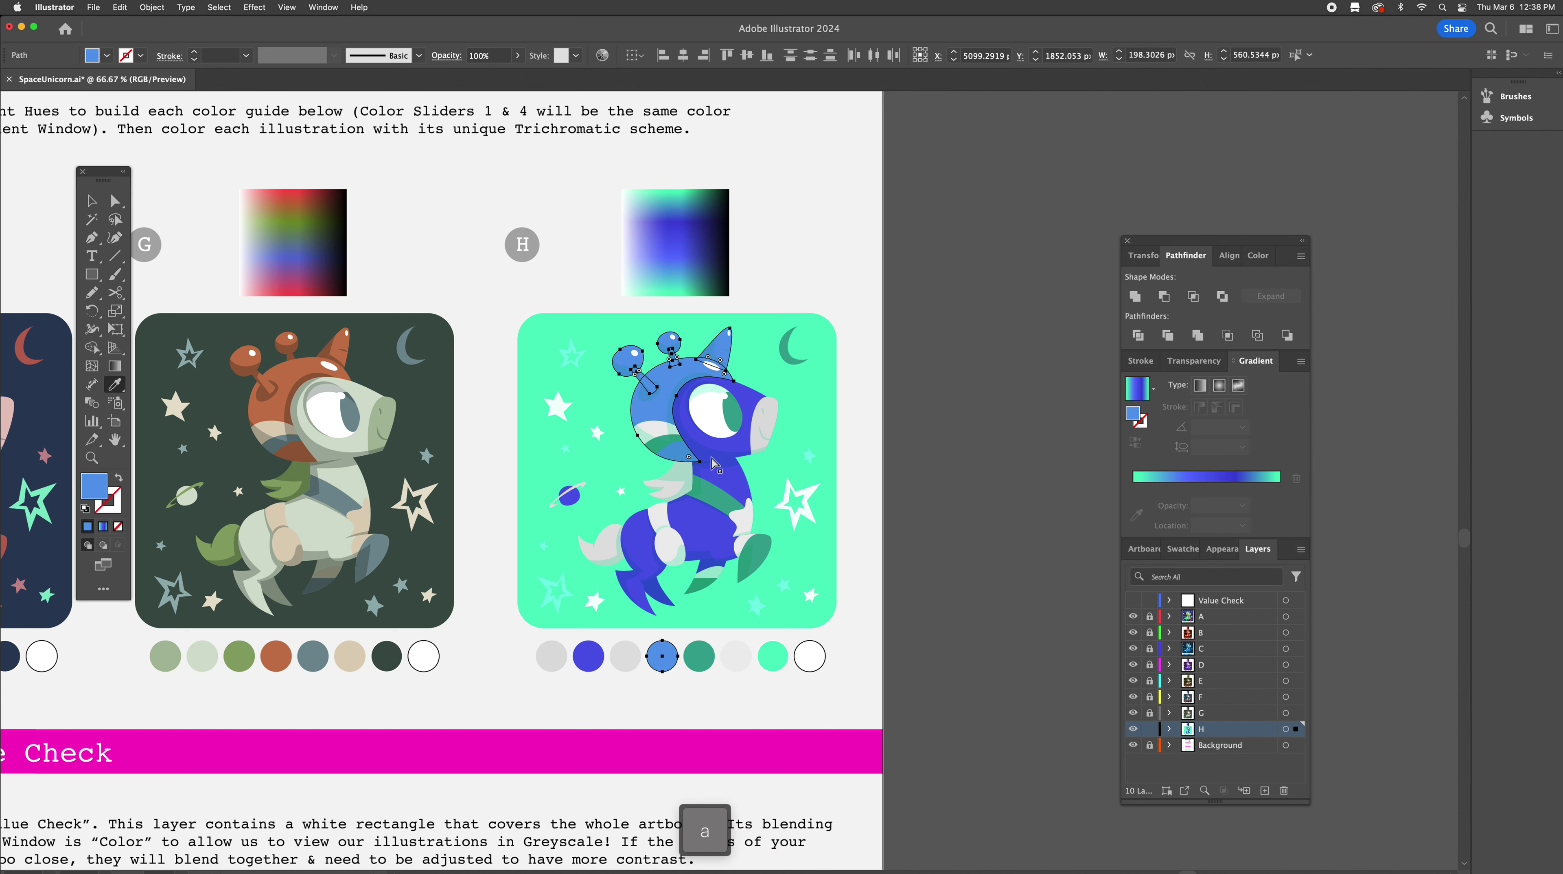
pyautogui.click(710, 457)
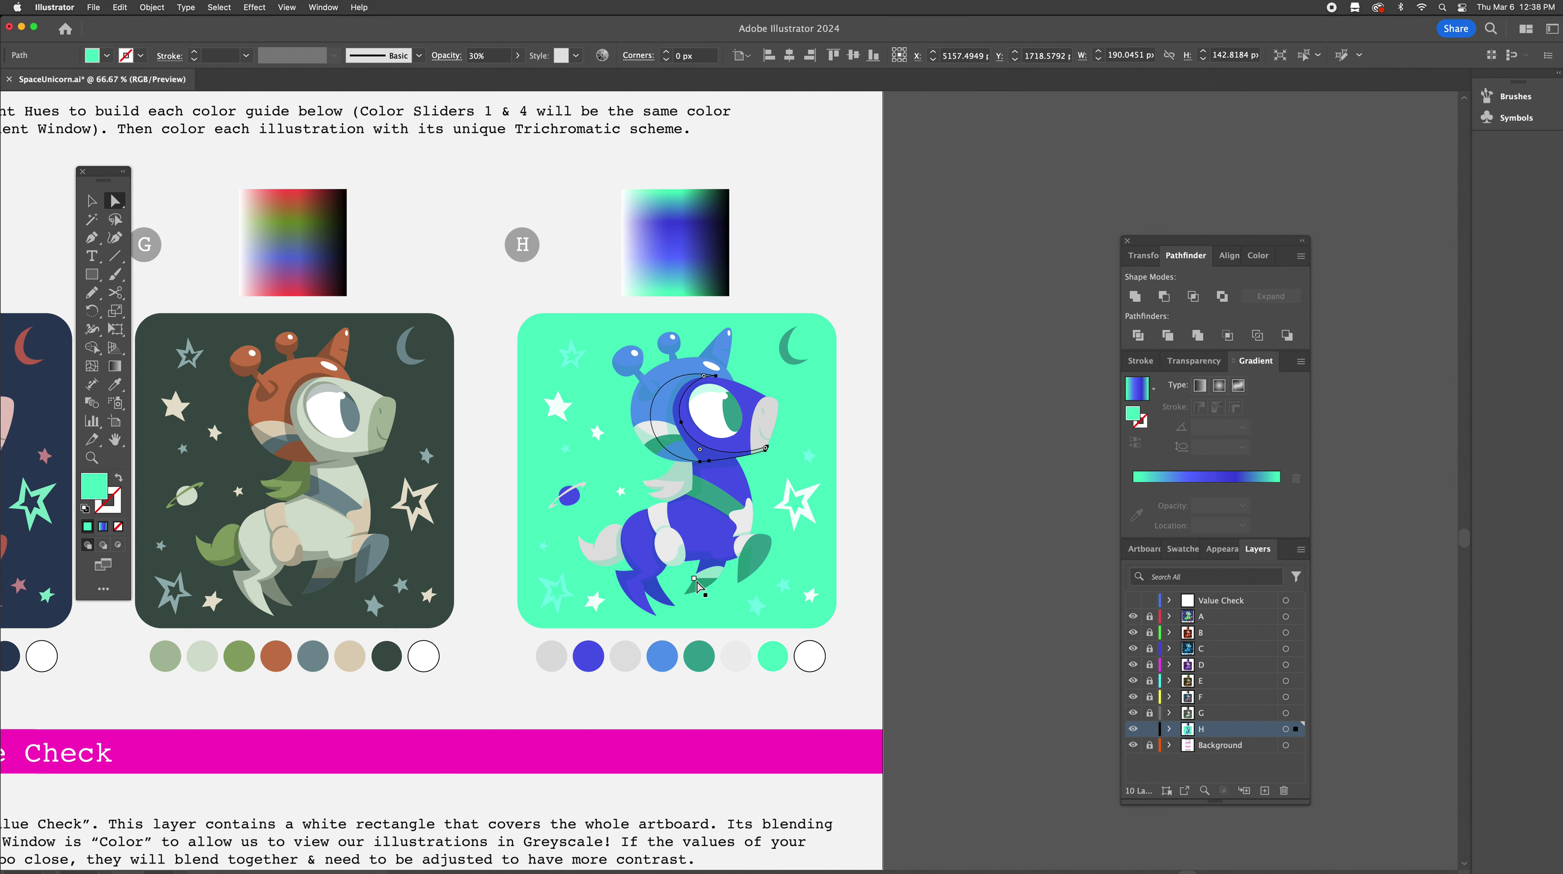
pyautogui.click(710, 573)
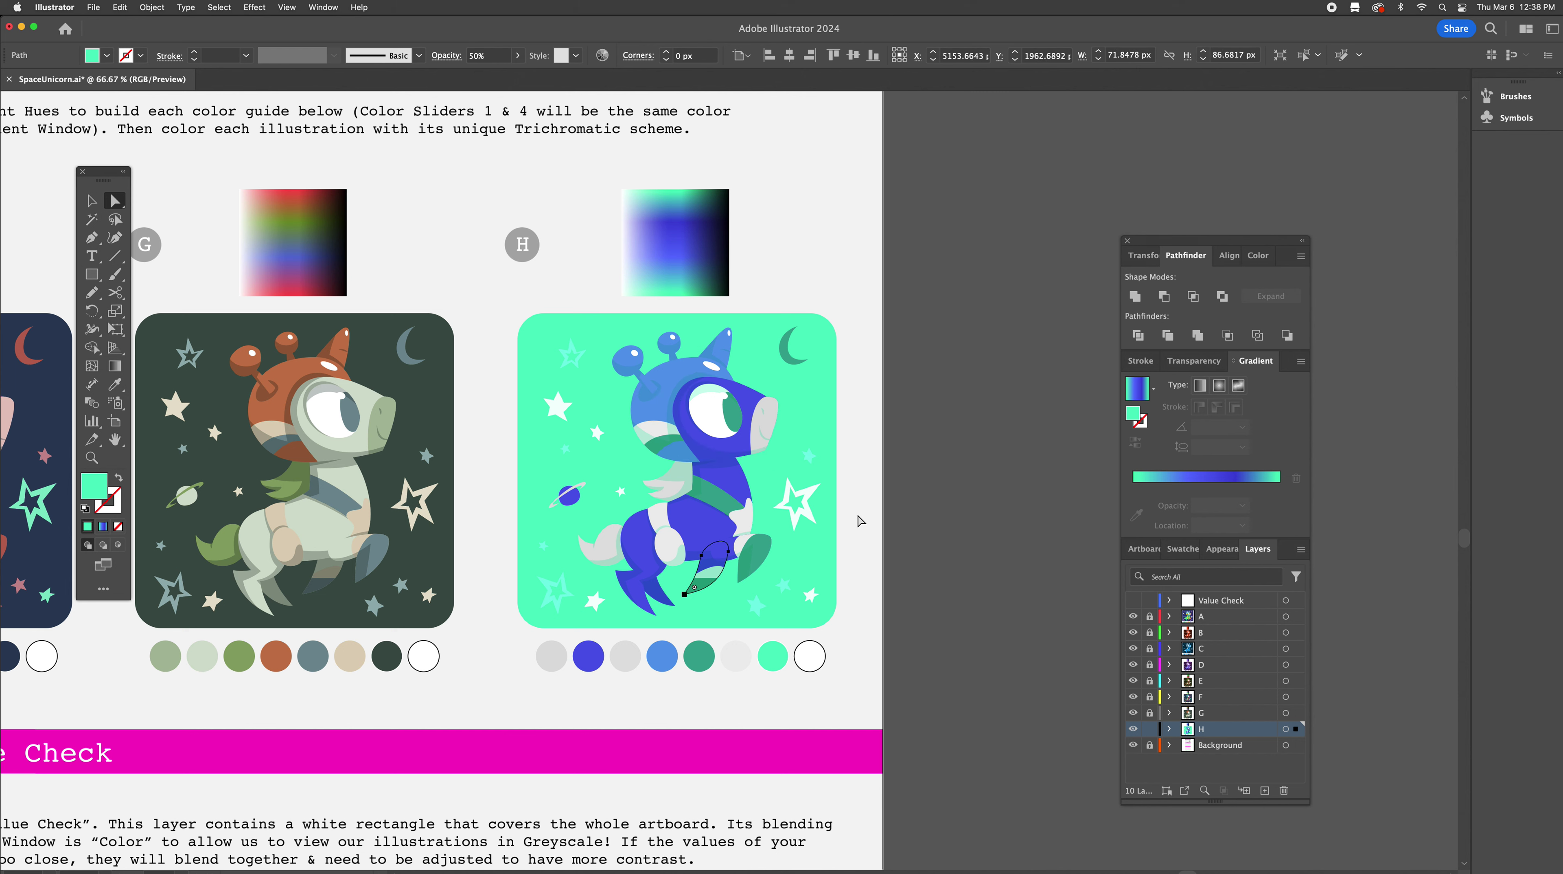
pyautogui.click(879, 505)
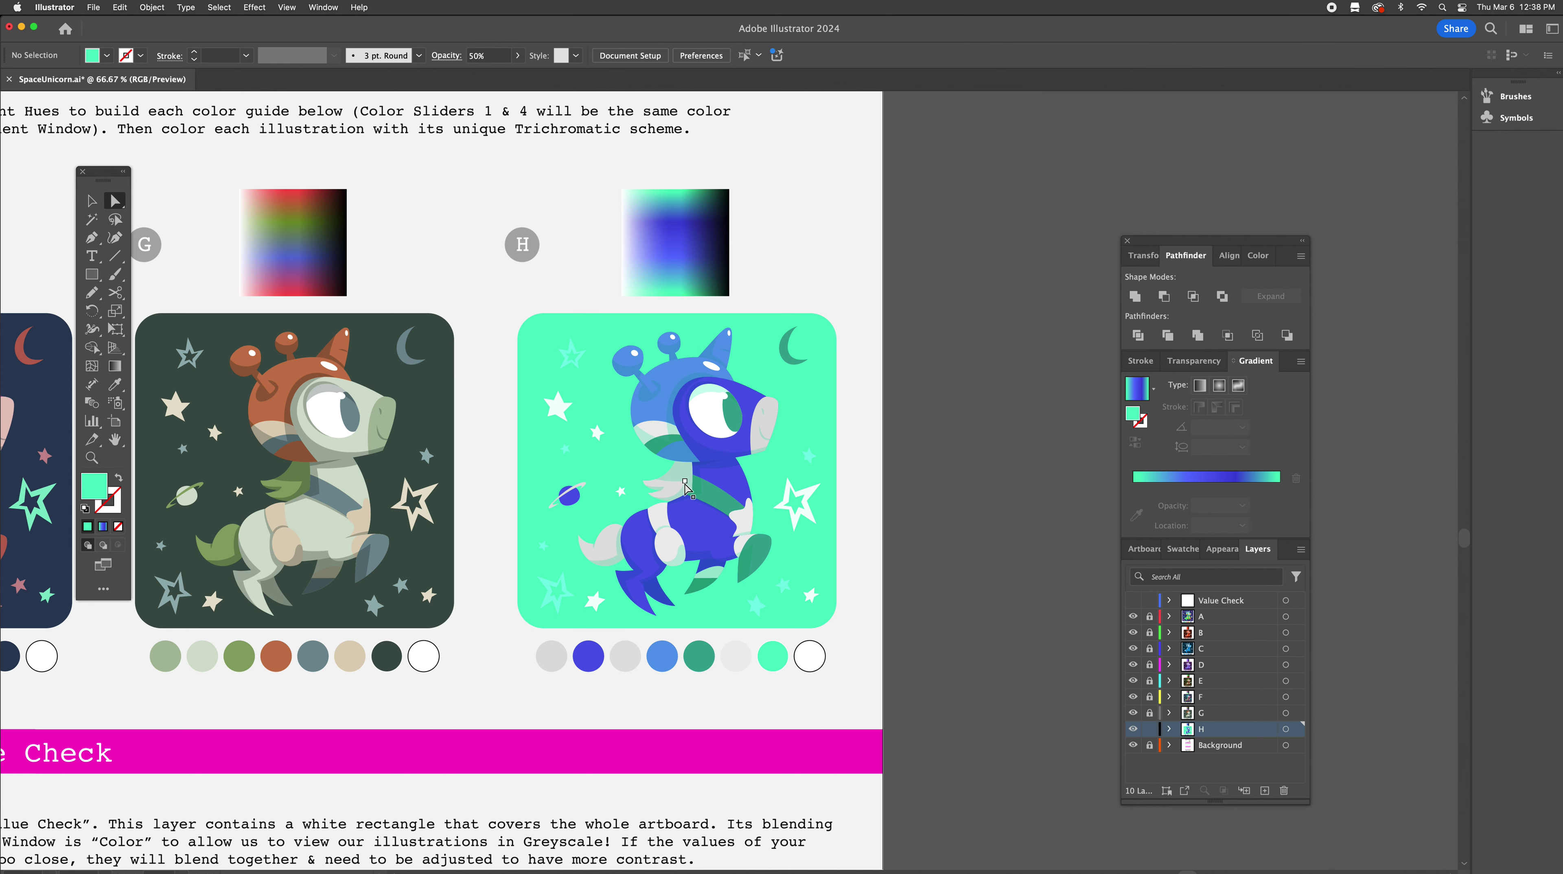
# Recolor H's tail, mane, planet ring and matching swatch by trying several guide colors, settling on dark navy blue
pyautogui.press('y')
pyautogui.click(609, 544)
pyautogui.press('i')
pyautogui.keyDown('shift'); pyautogui.click(698, 279); pyautogui.keyUp('shift')
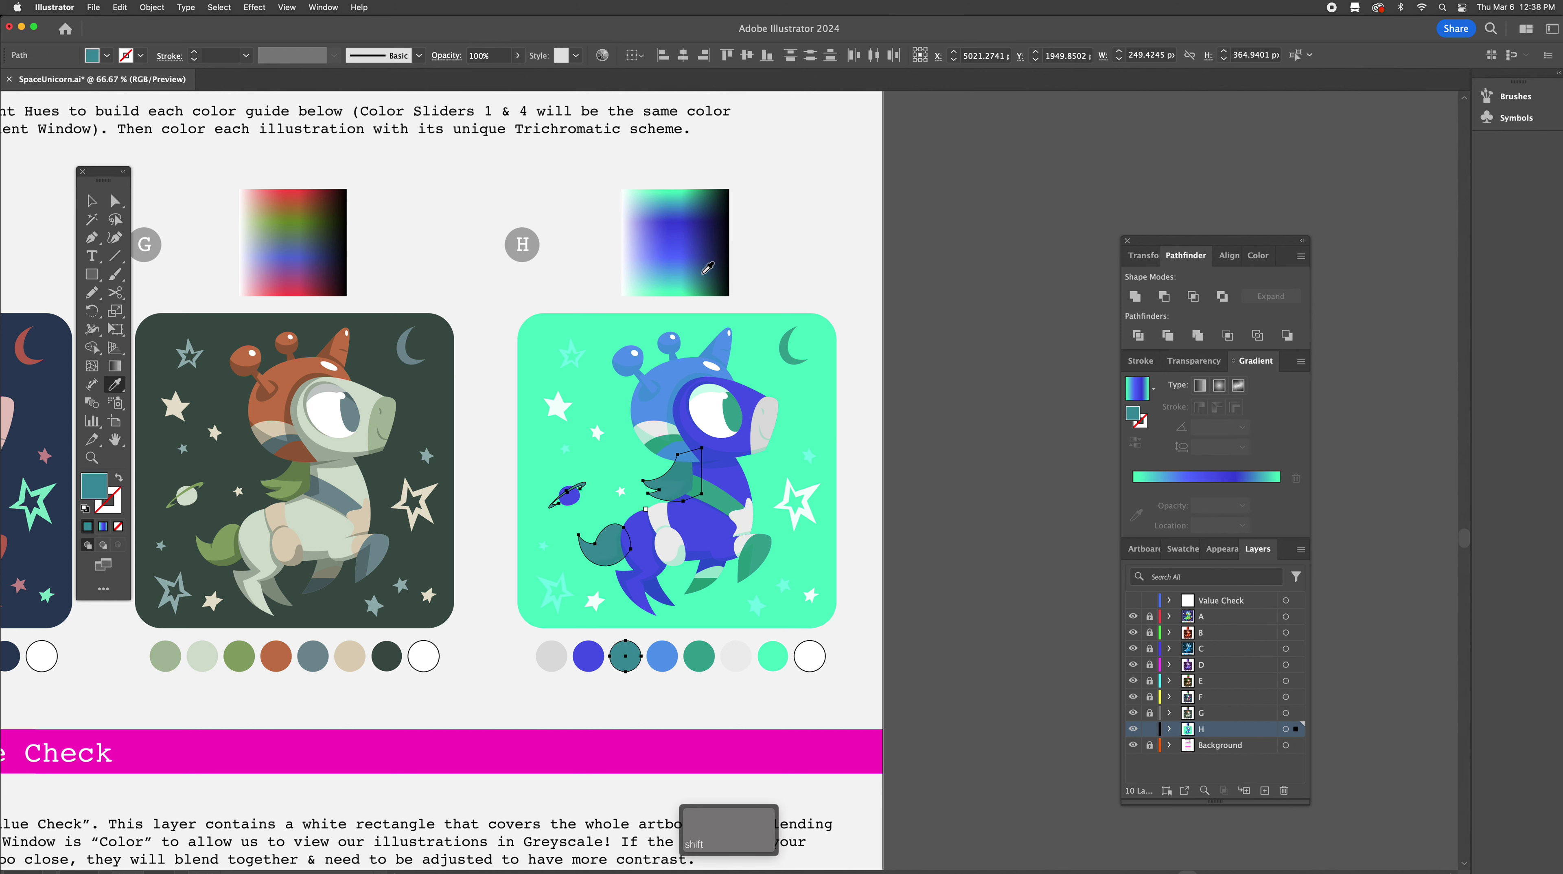
pyautogui.keyDown('shift'); pyautogui.click(703, 272); pyautogui.keyUp('shift')
pyautogui.keyDown('shift'); pyautogui.click(705, 267); pyautogui.keyUp('shift')
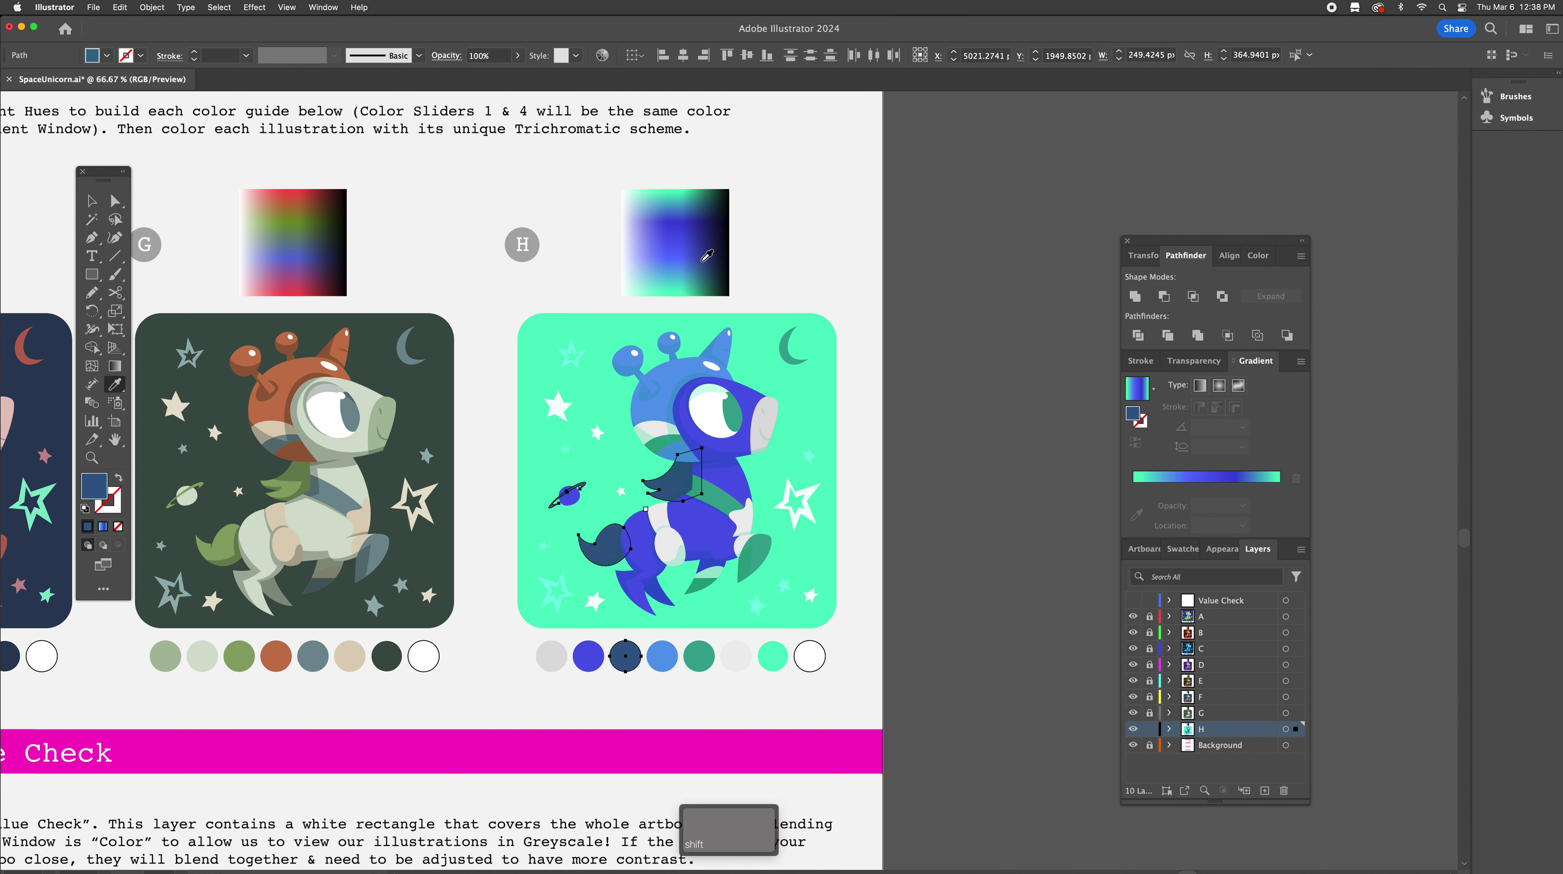
pyautogui.keyDown('shift'); pyautogui.click(695, 263); pyautogui.keyUp('shift')
pyautogui.keyDown('shift'); pyautogui.click(693, 260); pyautogui.keyUp('shift')
pyautogui.keyDown('shift'); pyautogui.click(678, 266); pyautogui.keyUp('shift')
pyautogui.keyDown('shift'); pyautogui.click(659, 270); pyautogui.keyUp('shift')
pyautogui.keyDown('shift'); pyautogui.click(679, 270); pyautogui.keyUp('shift')
pyautogui.keyDown('shift'); pyautogui.click(701, 264); pyautogui.keyUp('shift')
pyautogui.keyDown('shift'); pyautogui.click(715, 255); pyautogui.keyUp('shift')
pyautogui.keyDown('shift'); pyautogui.click(713, 251); pyautogui.keyUp('shift')
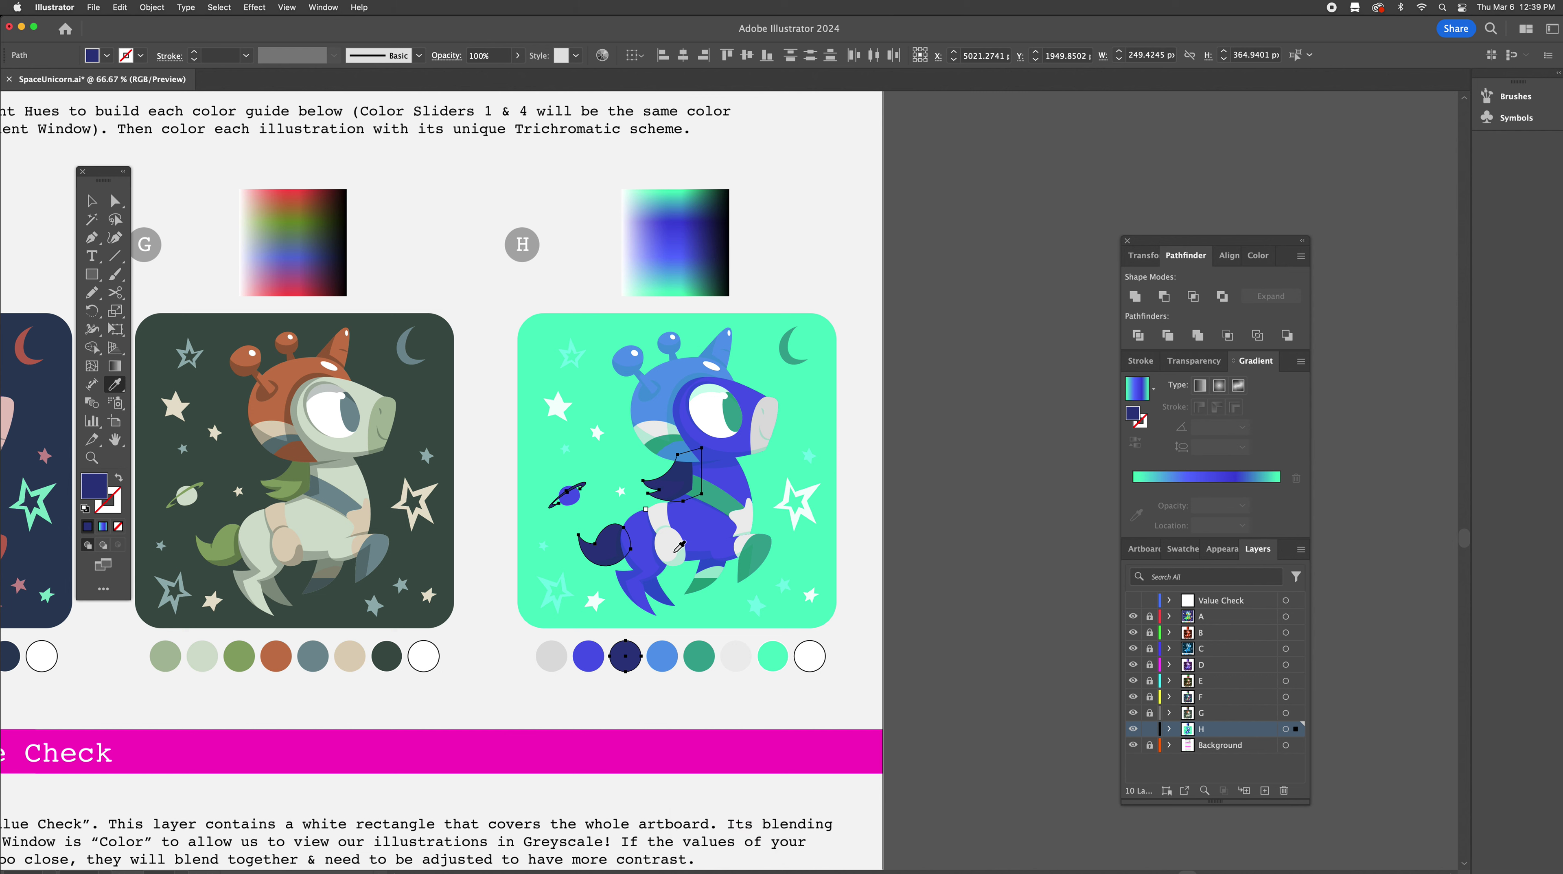
# Recolor H's light gray muzzle and matching swatch by trying tints from the guide, settling on soft lavender
pyautogui.press('y')
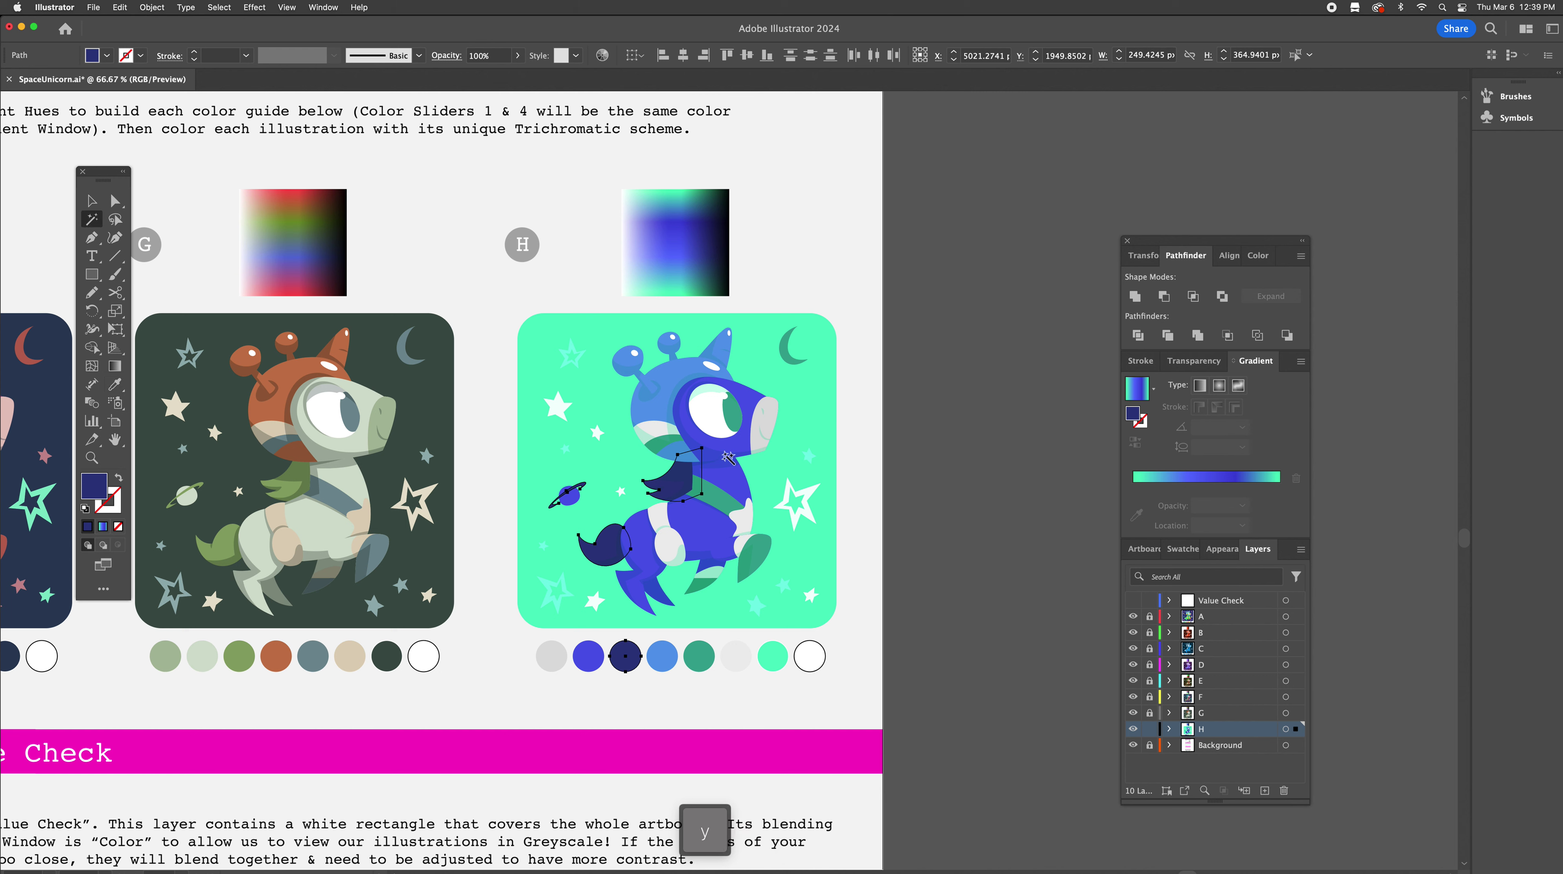
pyautogui.click(772, 436)
pyautogui.press('i')
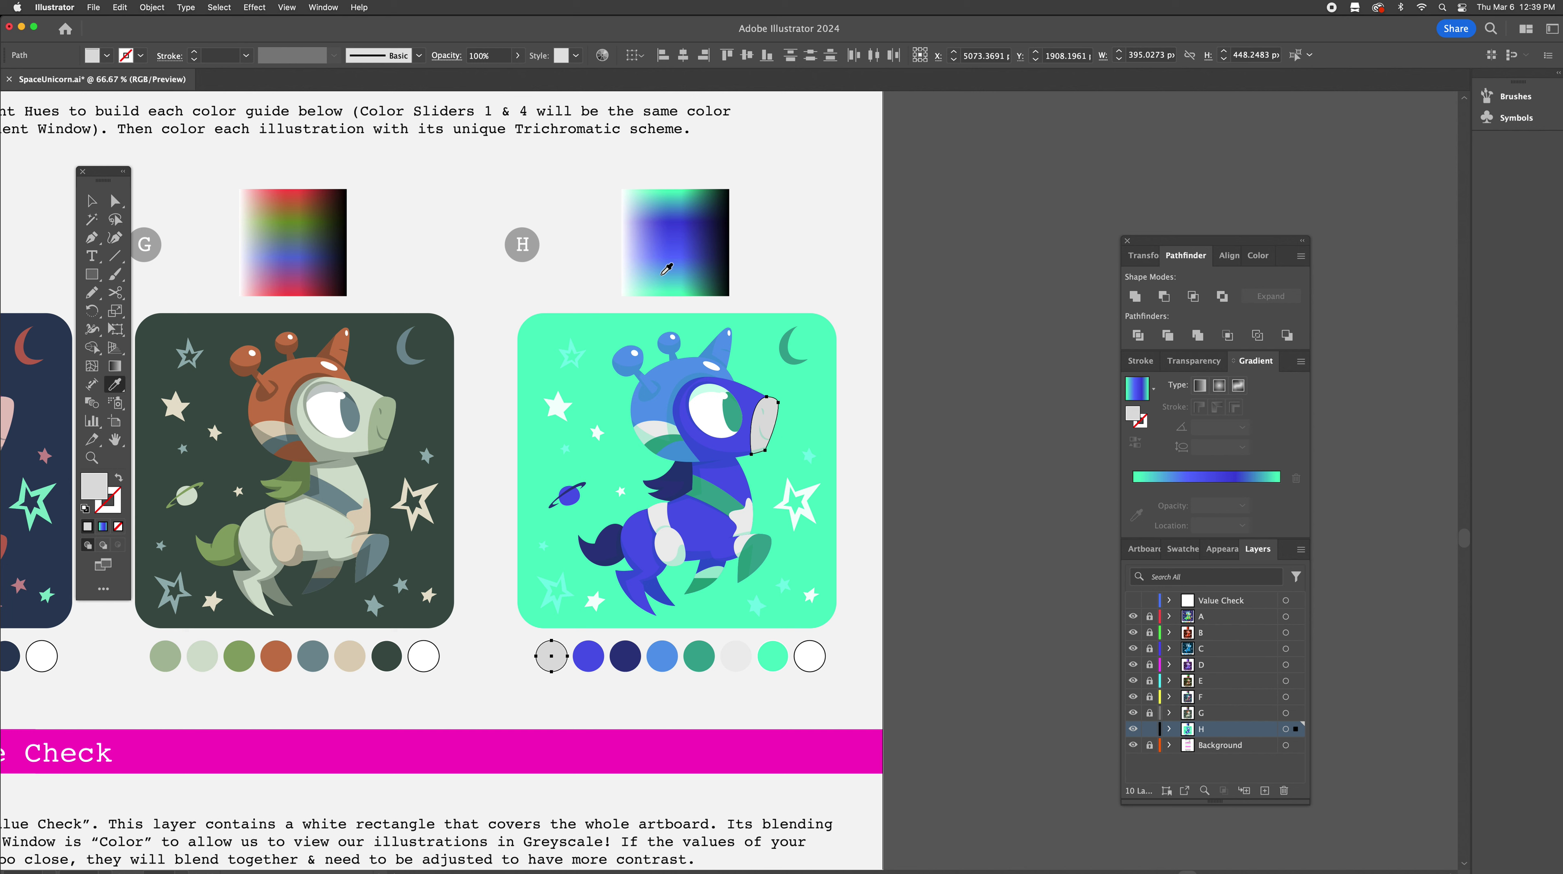
pyautogui.keyDown('shift'); pyautogui.click(664, 271); pyautogui.keyUp('shift')
pyautogui.keyDown('shift'); pyautogui.click(647, 269); pyautogui.keyUp('shift')
pyautogui.keyDown('shift'); pyautogui.click(635, 287); pyautogui.keyUp('shift')
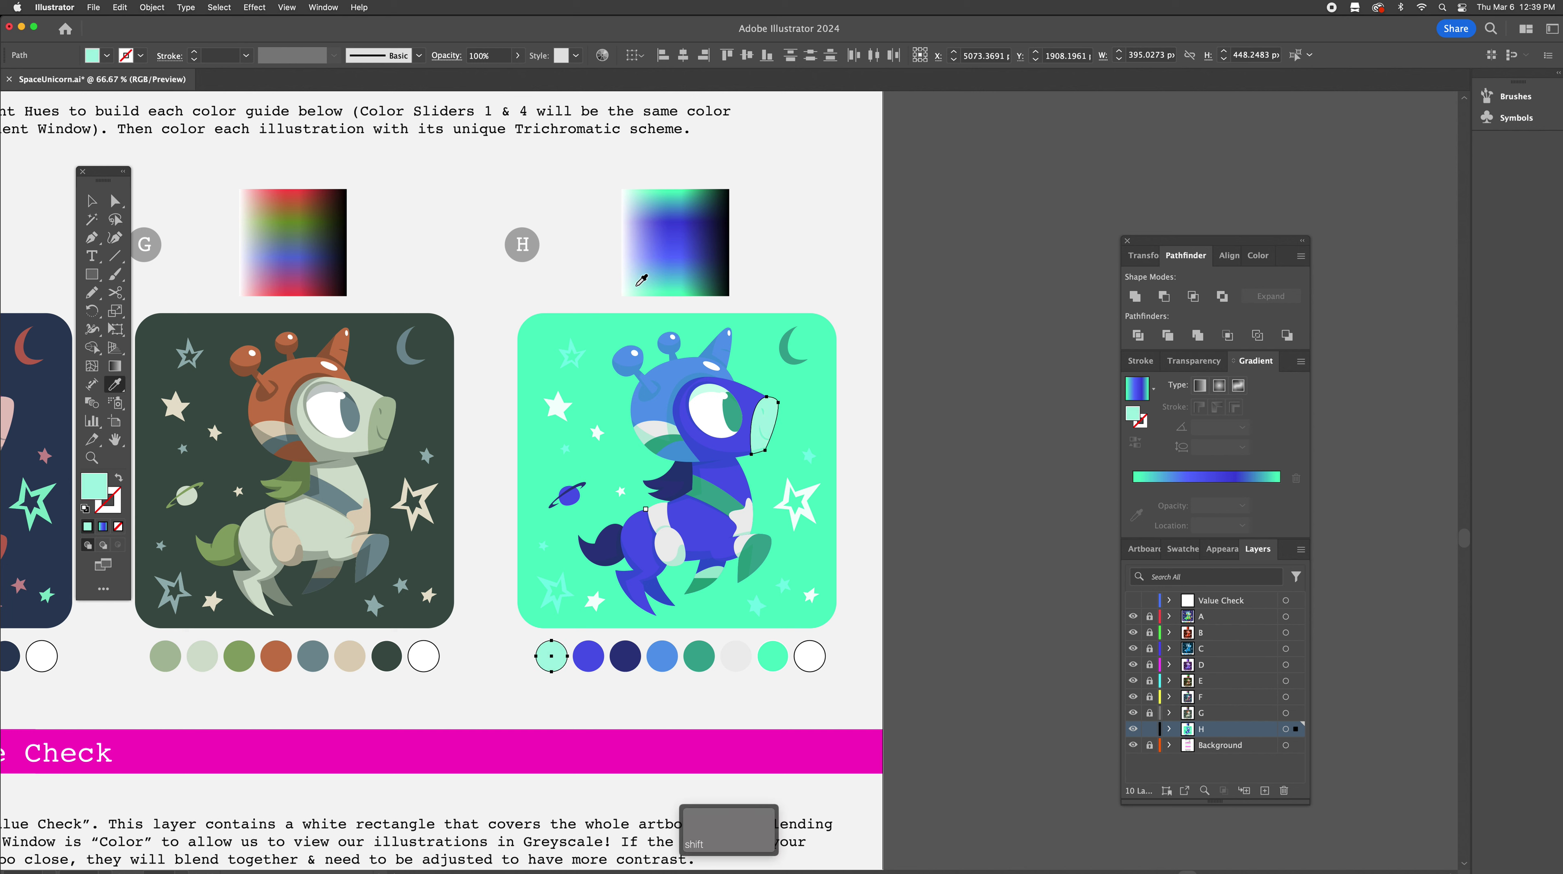
pyautogui.keyDown('shift'); pyautogui.click(673, 214); pyautogui.keyUp('shift')
pyautogui.keyDown('shift'); pyautogui.click(655, 212); pyautogui.keyUp('shift')
pyautogui.keyDown('shift'); pyautogui.click(645, 212); pyautogui.keyUp('shift')
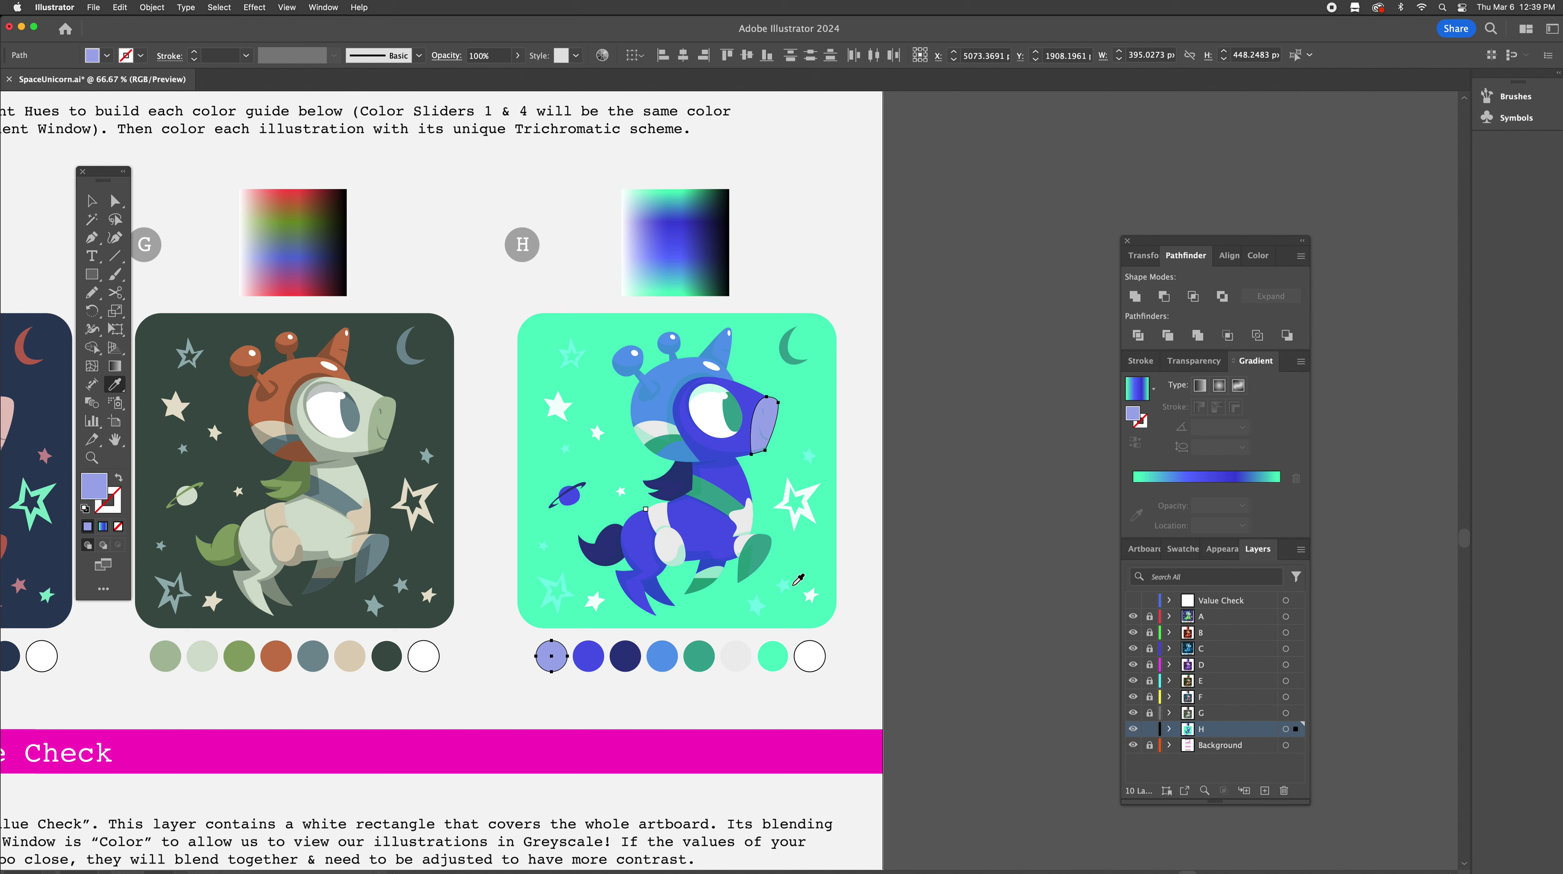
# Recolor H's aqua-green shadow shapes with the dark navy from its palette, excluding the background square and the aqua-green swatch
pyautogui.press('y')
pyautogui.click(91, 201)
pyautogui.click(927, 529)
pyautogui.keyDown('super'); pyautogui.click(715, 531); pyautogui.keyUp('super')
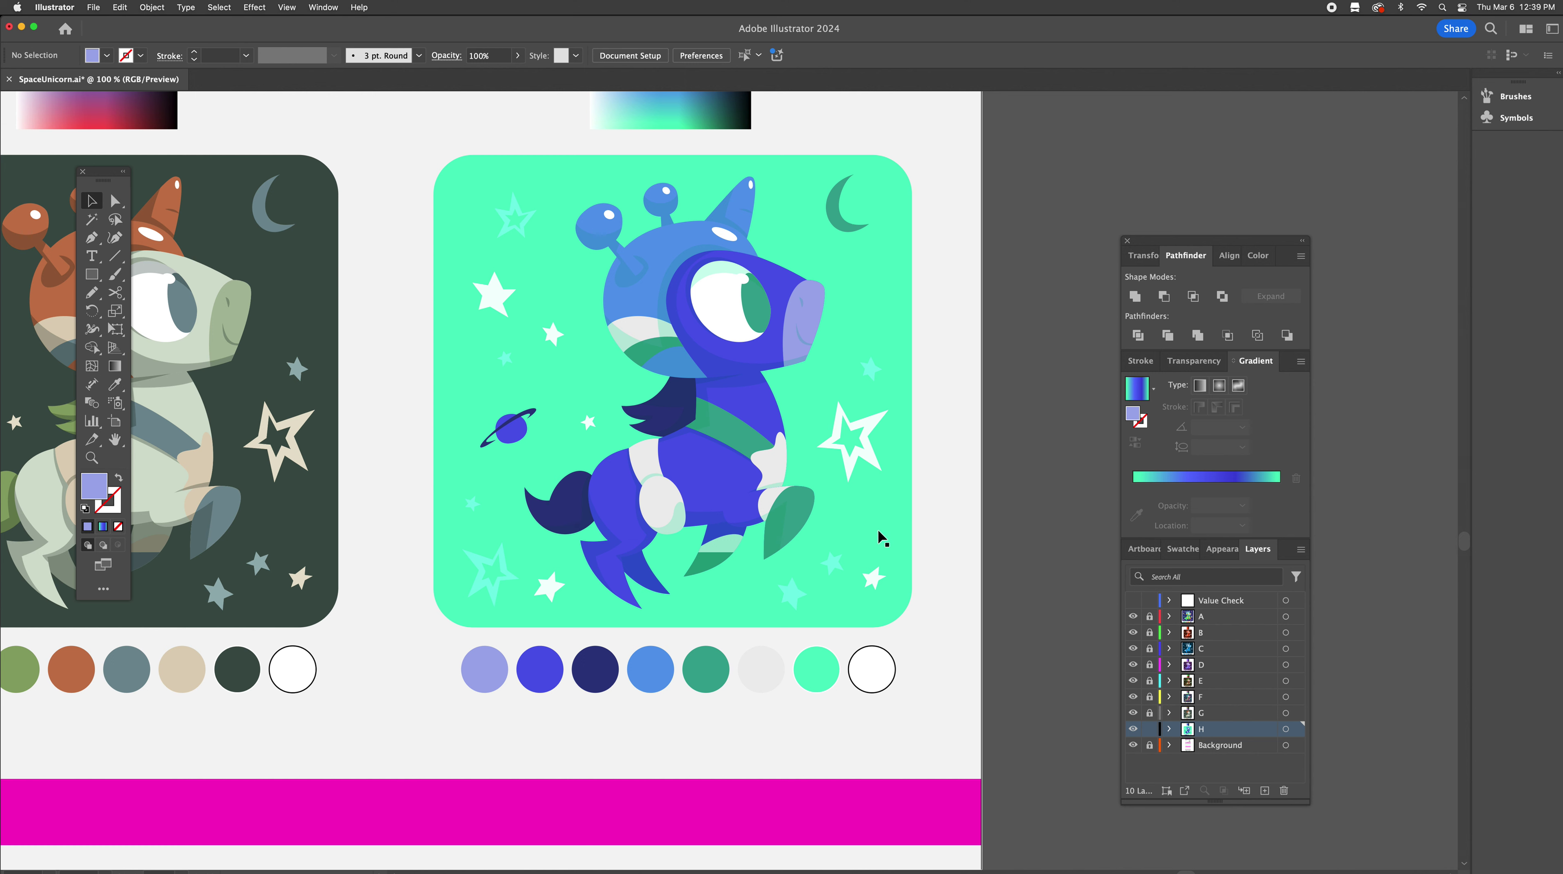
pyautogui.press('y')
pyautogui.click(807, 673)
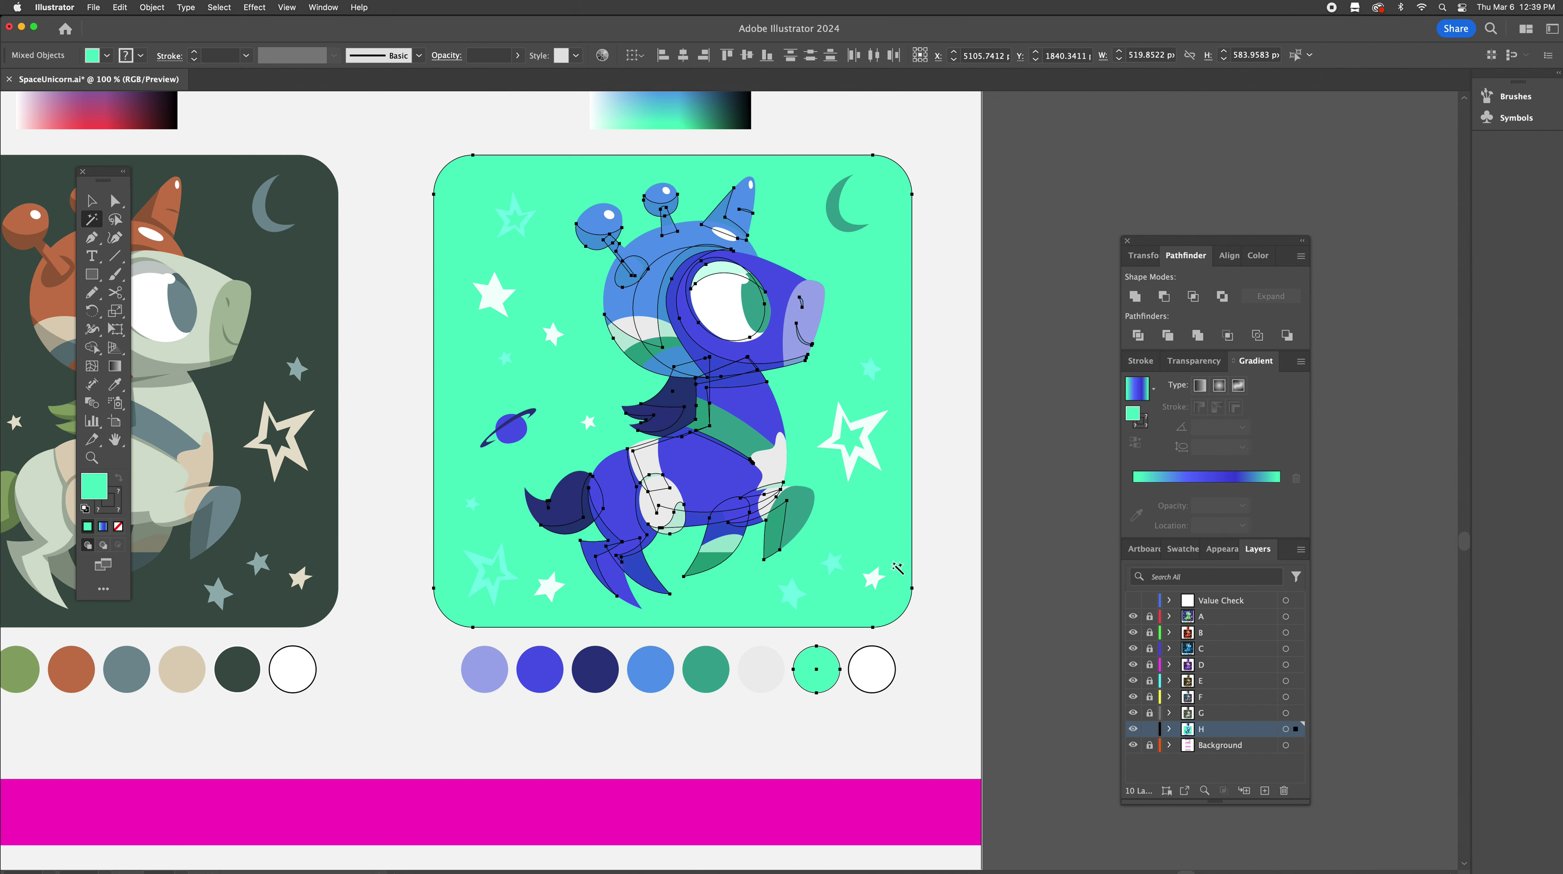
pyautogui.press('a')
pyautogui.keyDown('shift'); pyautogui.click(886, 540); pyautogui.keyUp('shift')
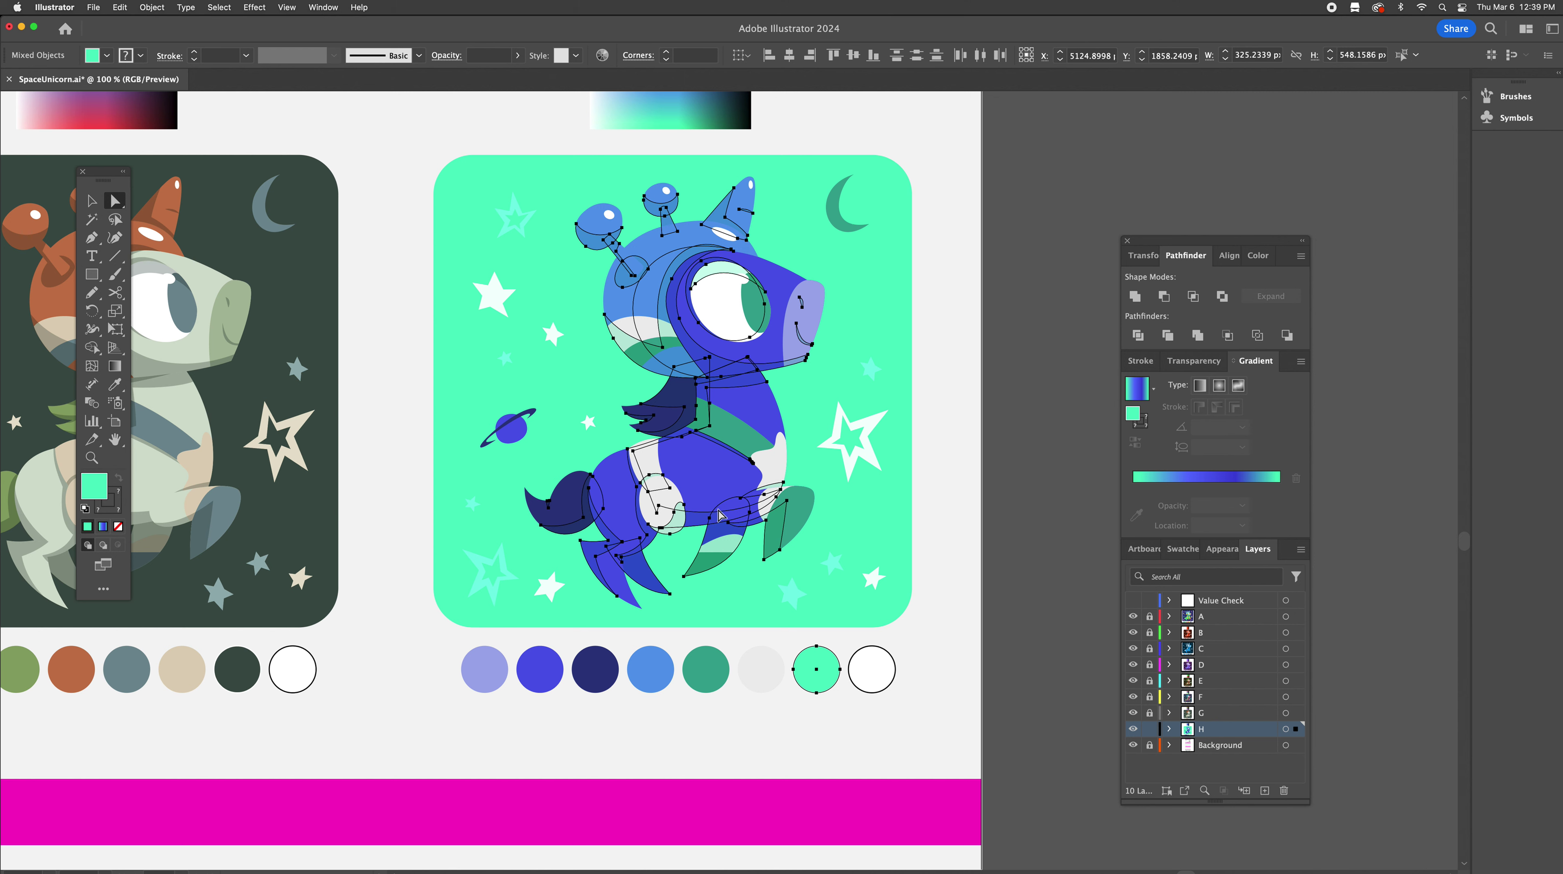
pyautogui.keyDown('shift'); pyautogui.click(824, 682); pyautogui.keyUp('shift')
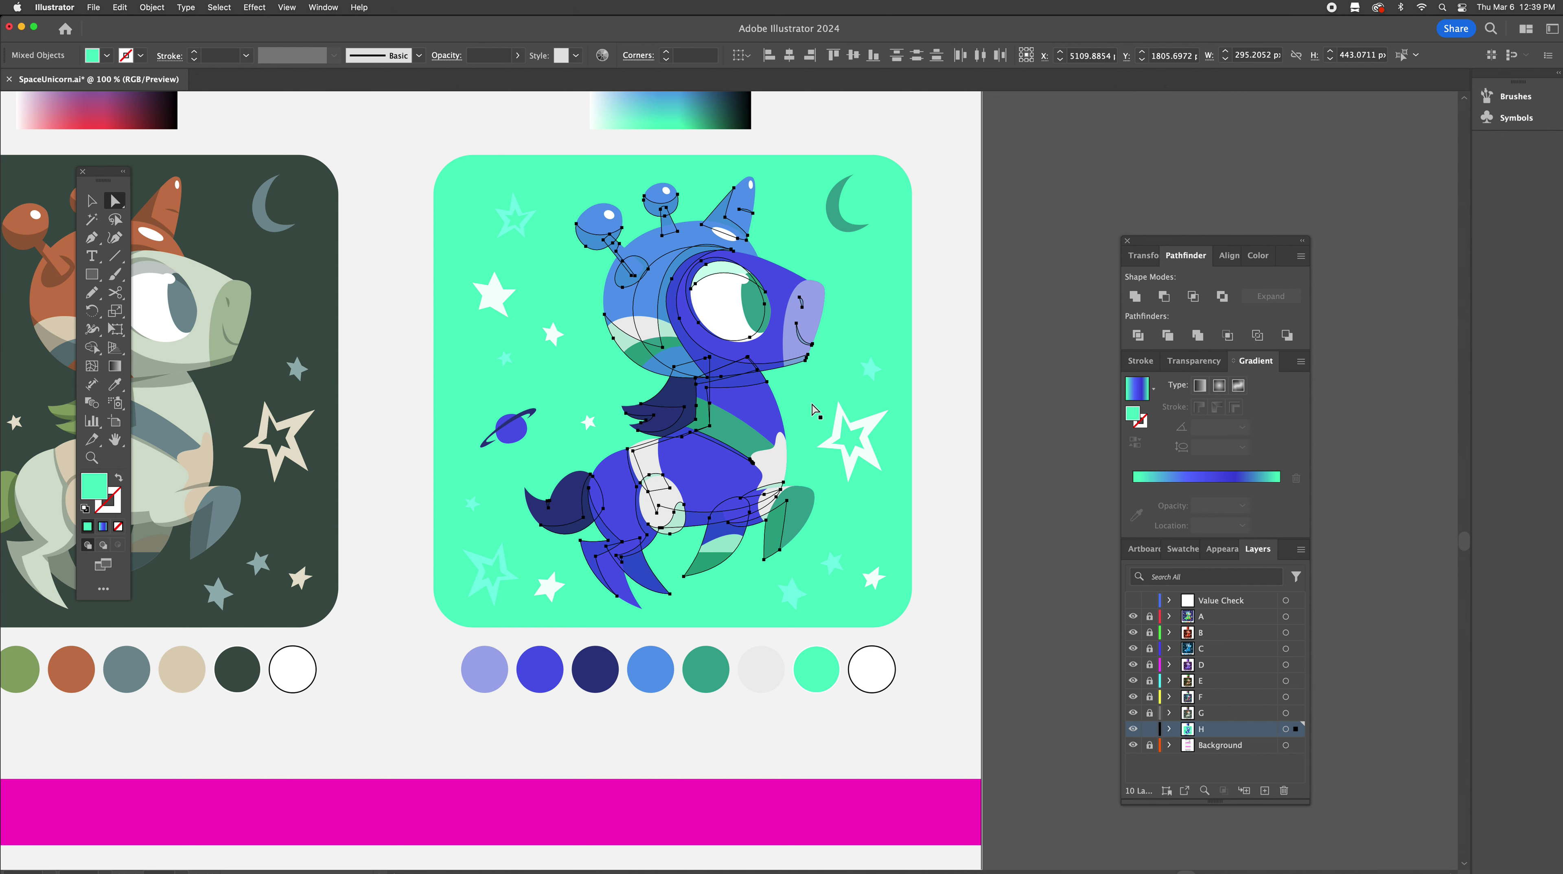
pyautogui.press('i')
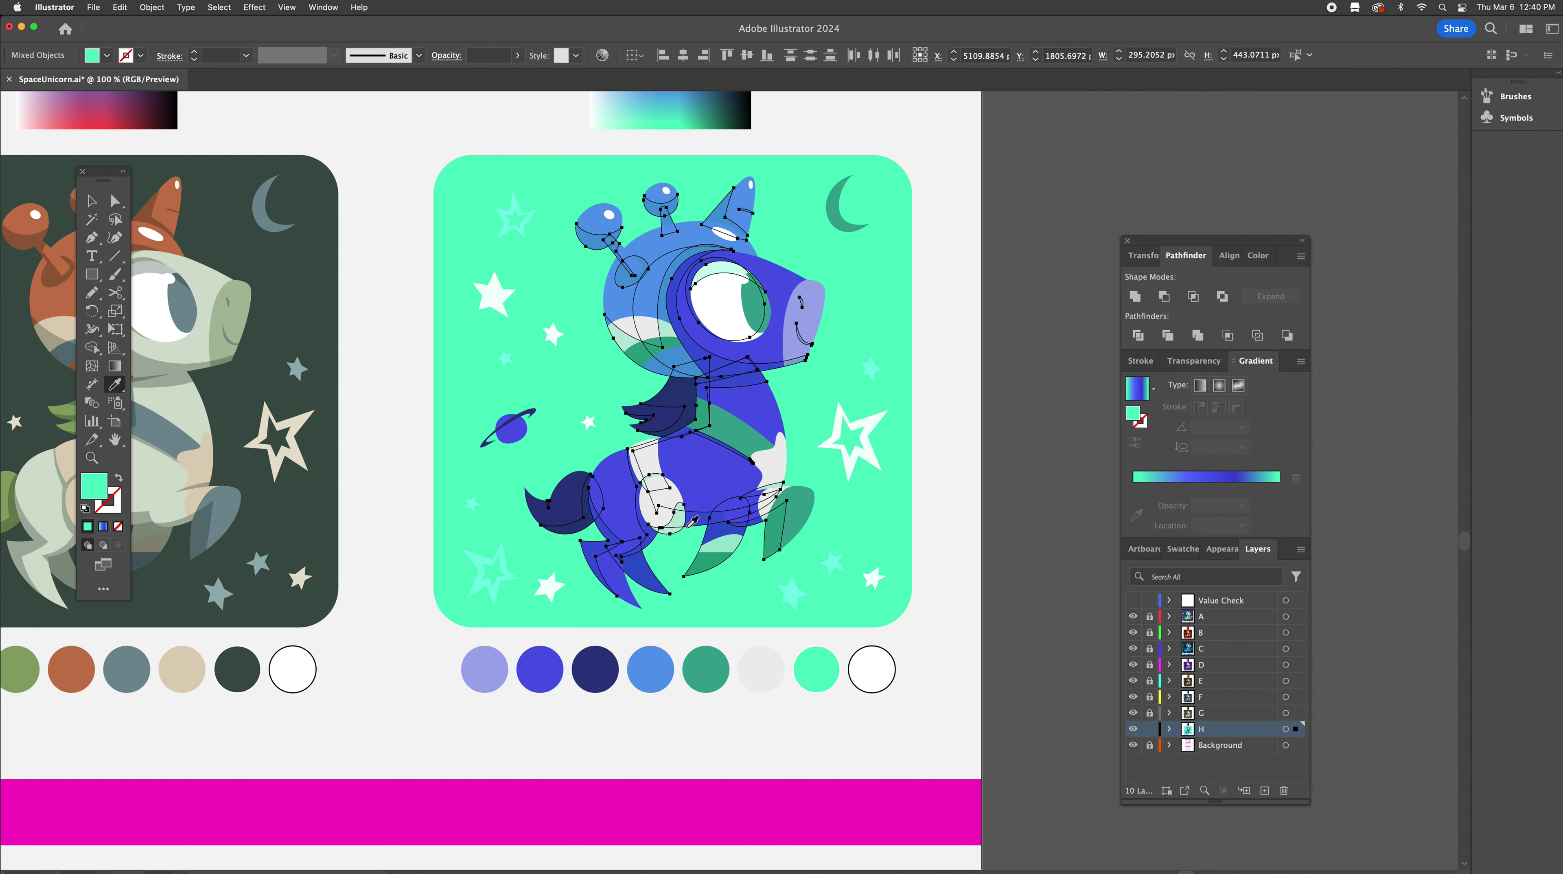
pyautogui.press('shift')
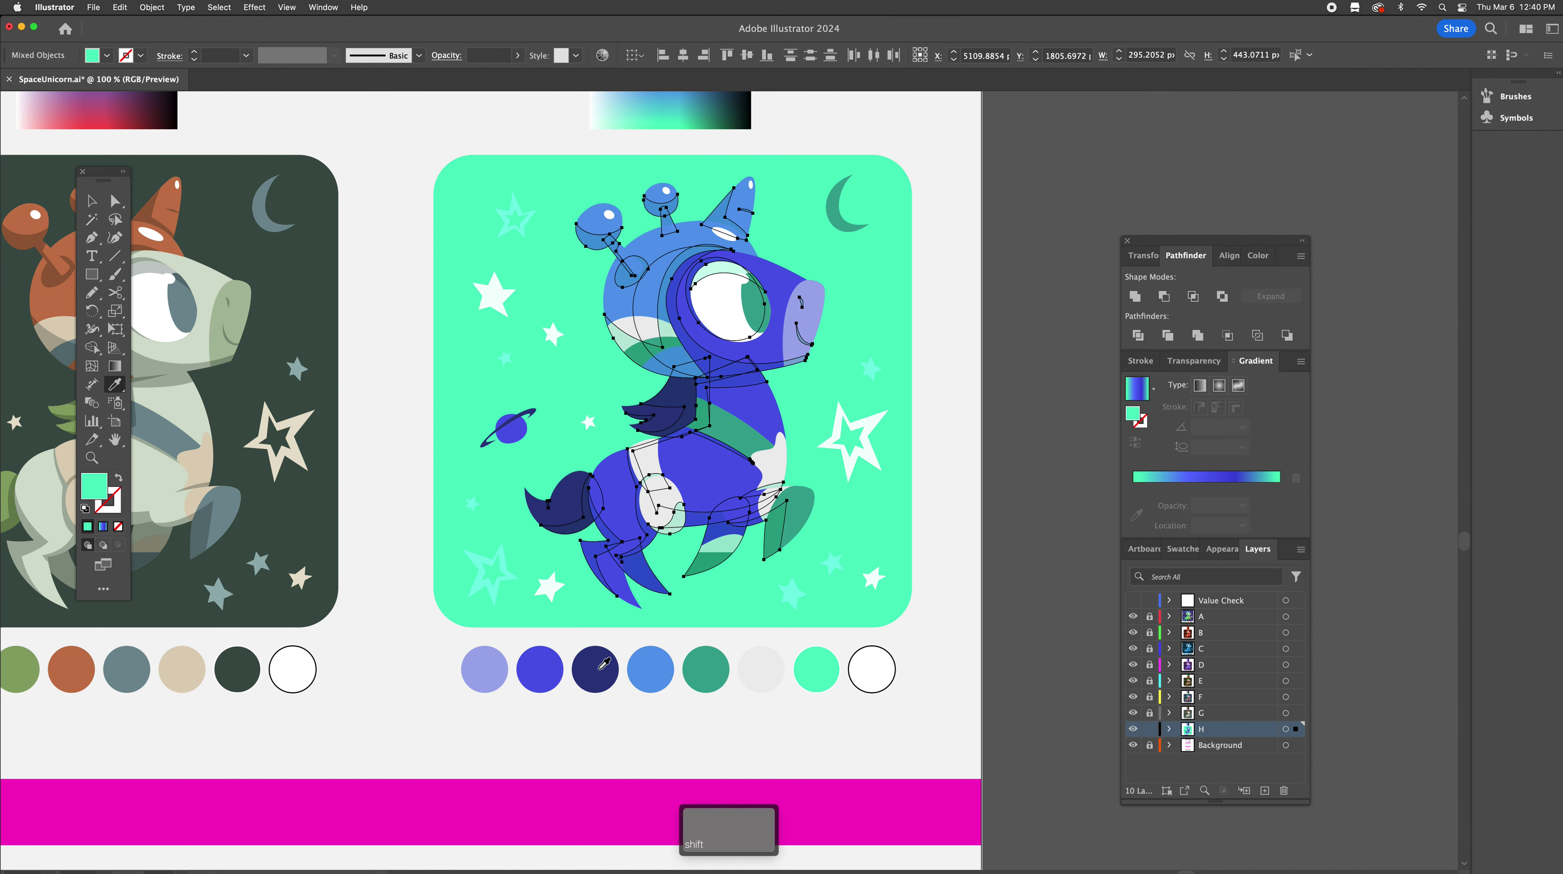
pyautogui.keyDown('shift'); pyautogui.click(604, 663); pyautogui.keyUp('shift')
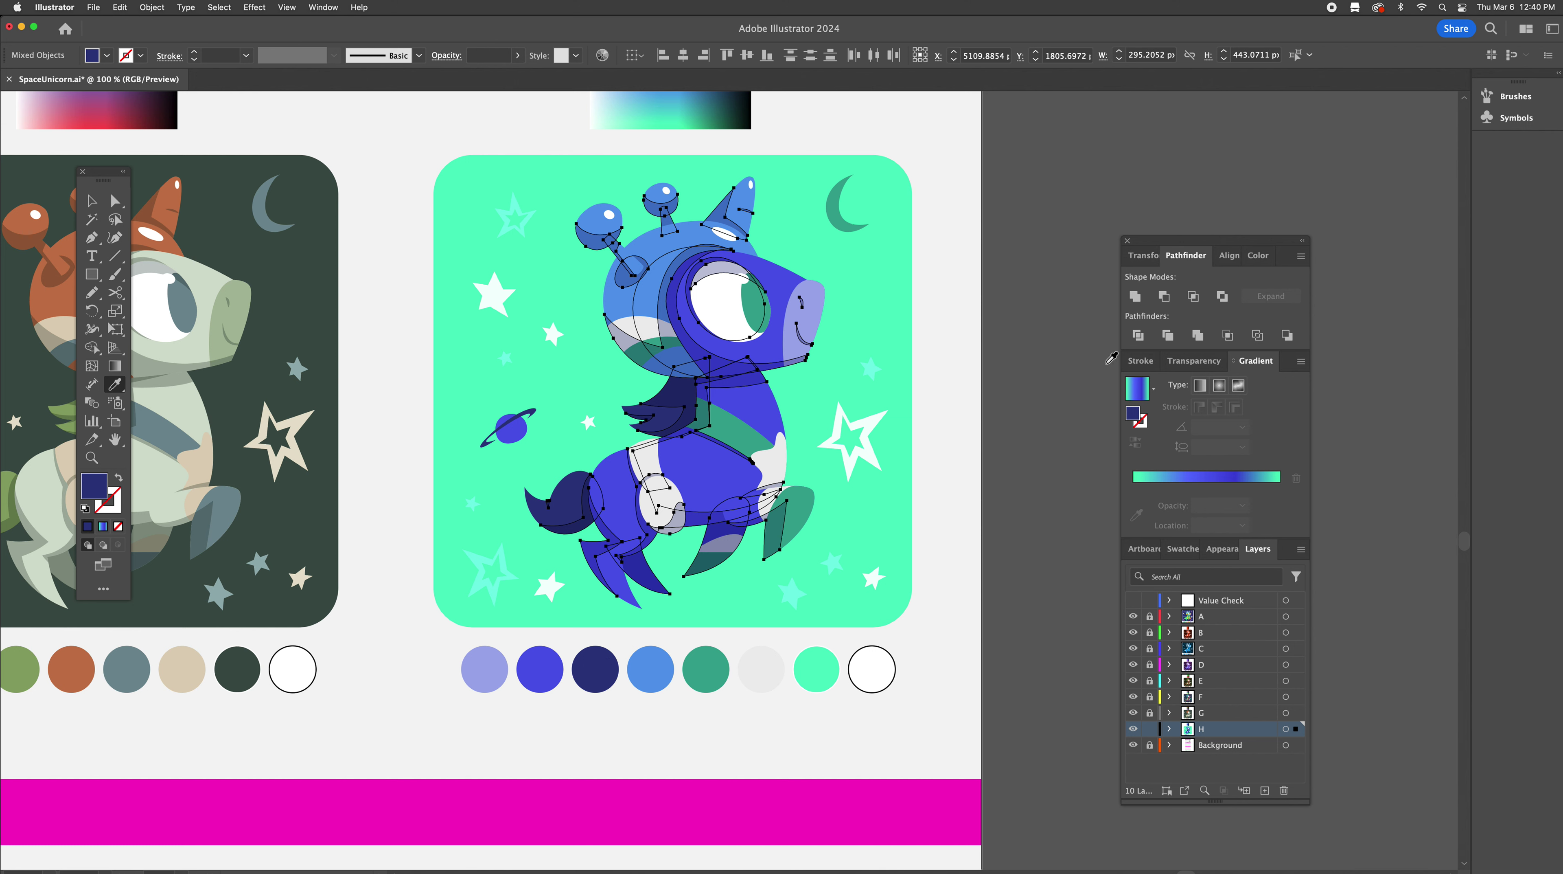
pyautogui.press('a')
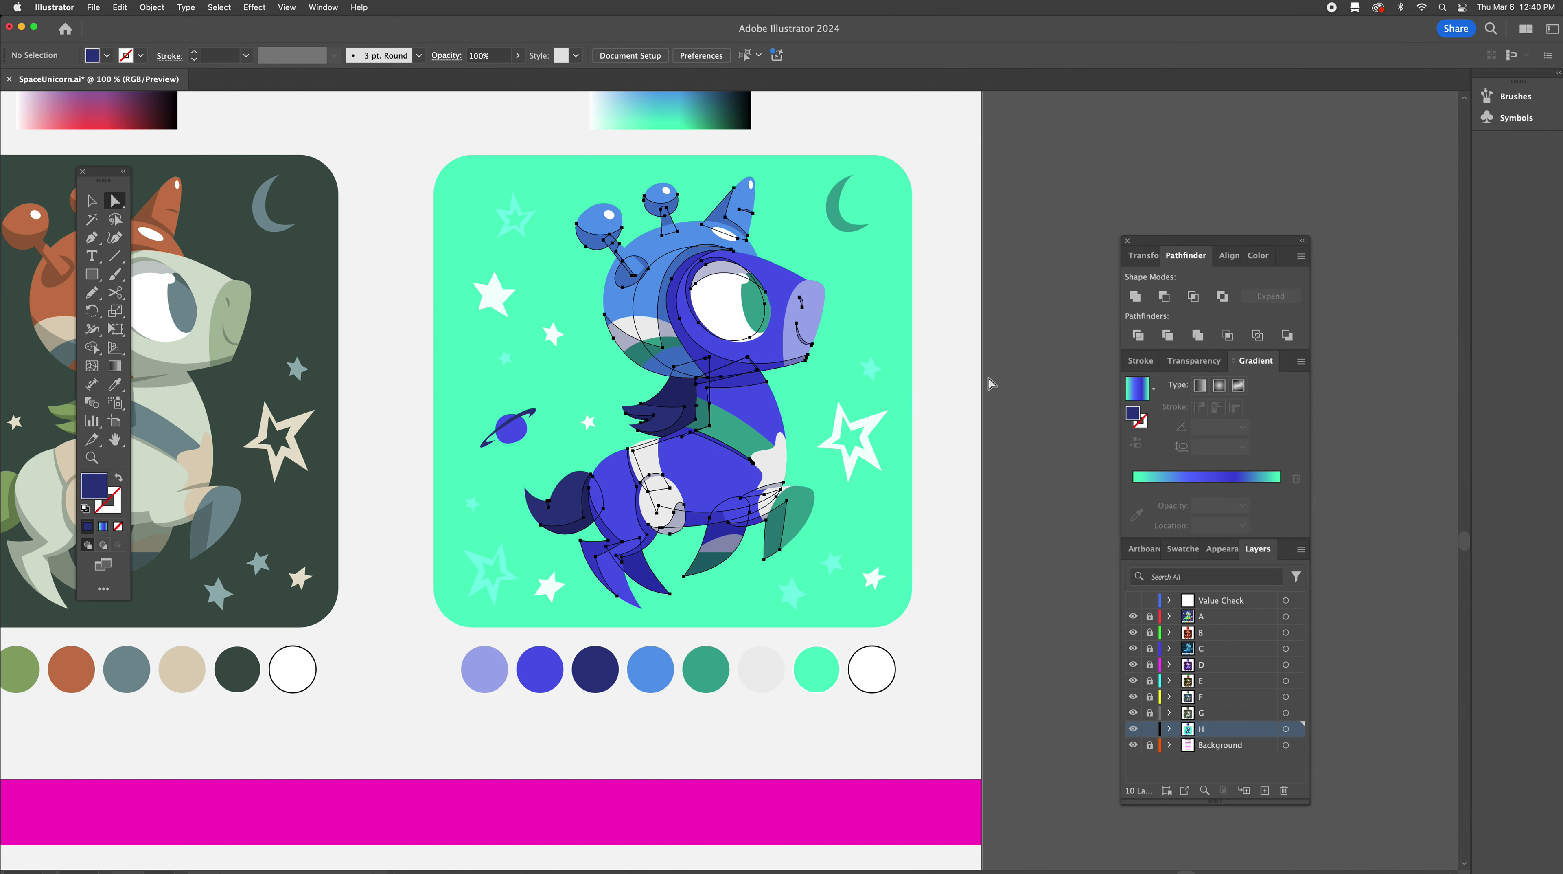
pyautogui.click(1001, 369)
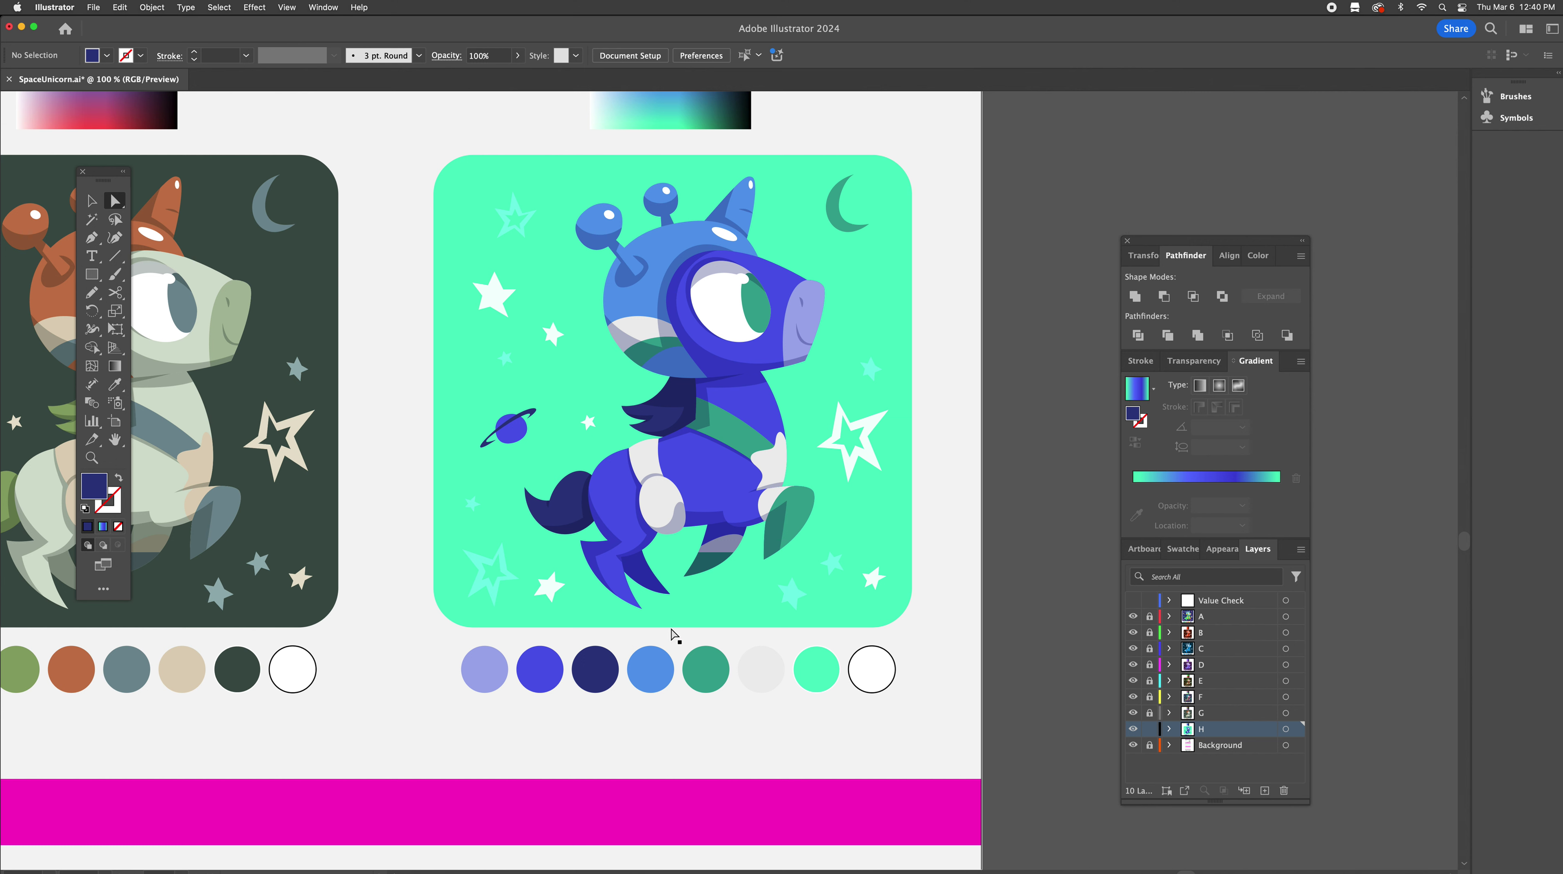
# Recolor H's green moon, eye, collar, hooves, stars and matching swatch by trying several guide colors, settling on turquoise
pyautogui.press('y')
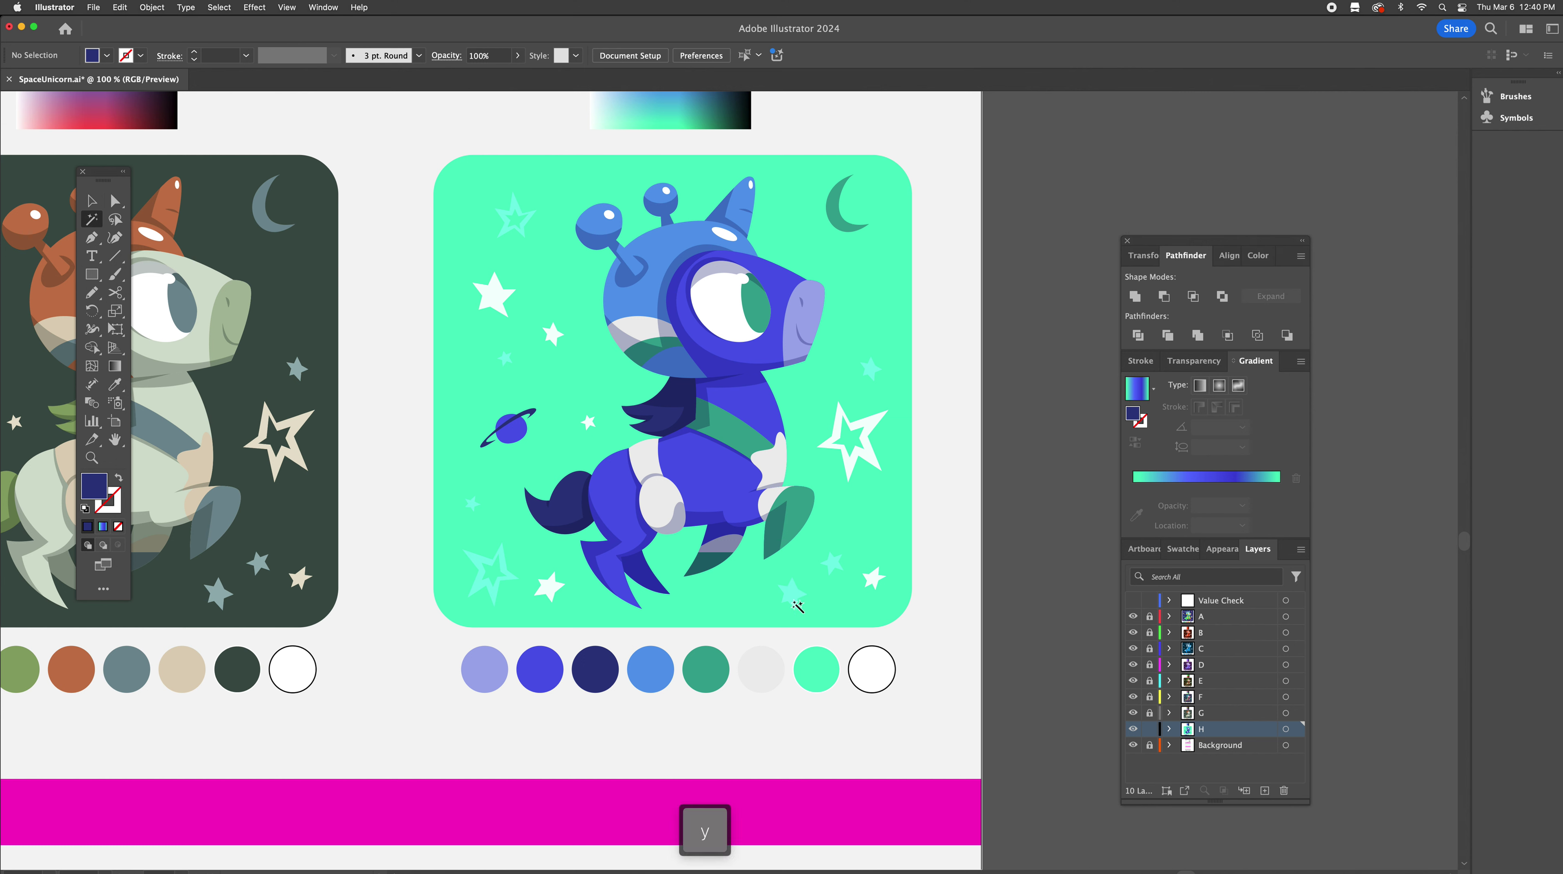
pyautogui.click(647, 681)
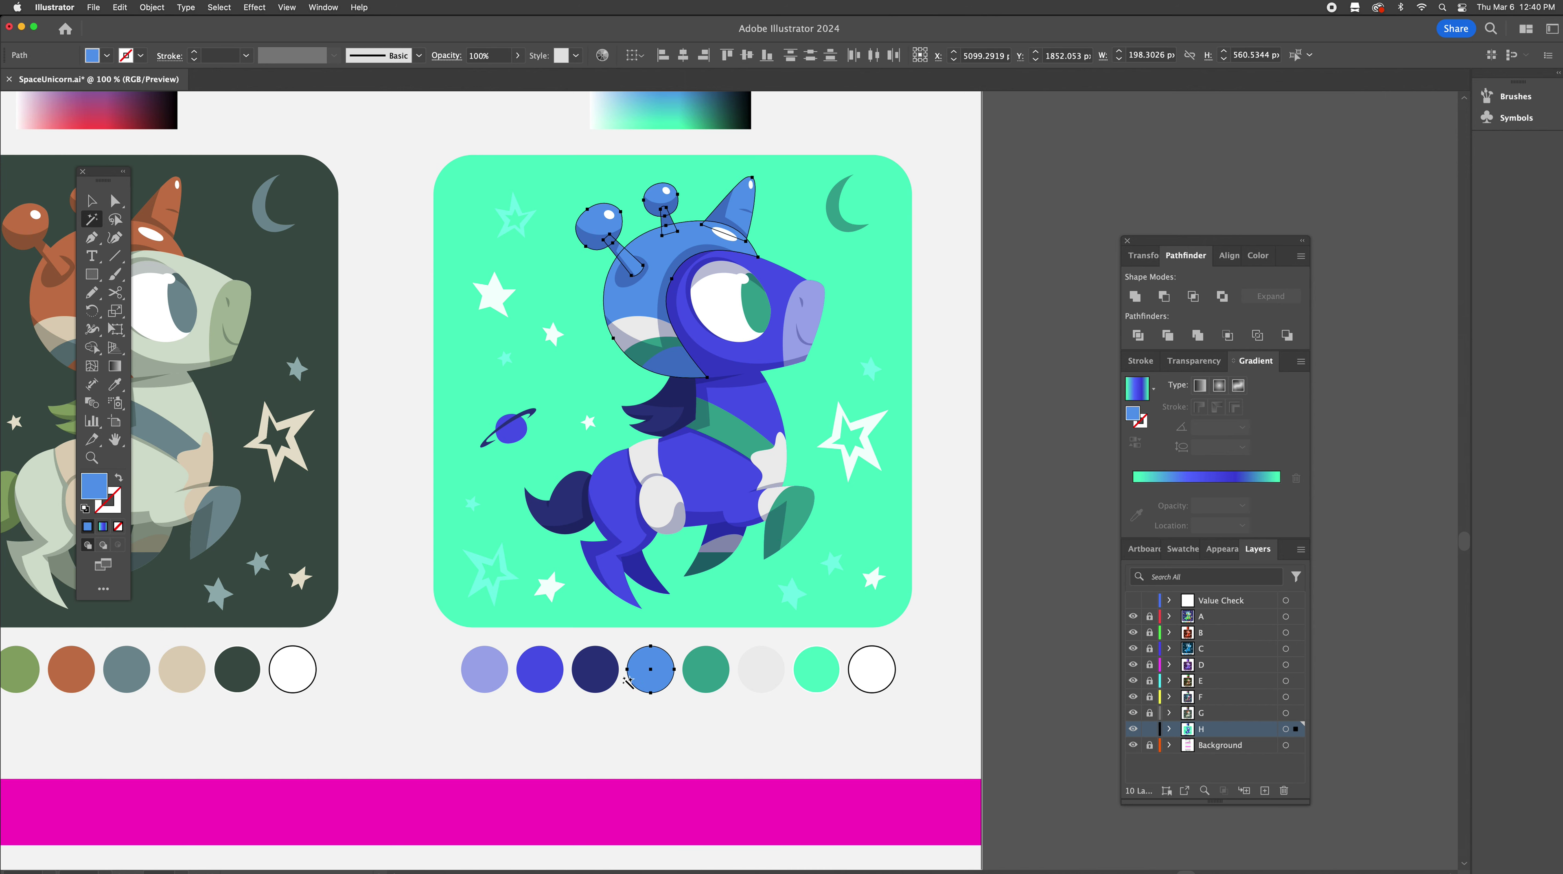
pyautogui.click(606, 684)
pyautogui.click(507, 683)
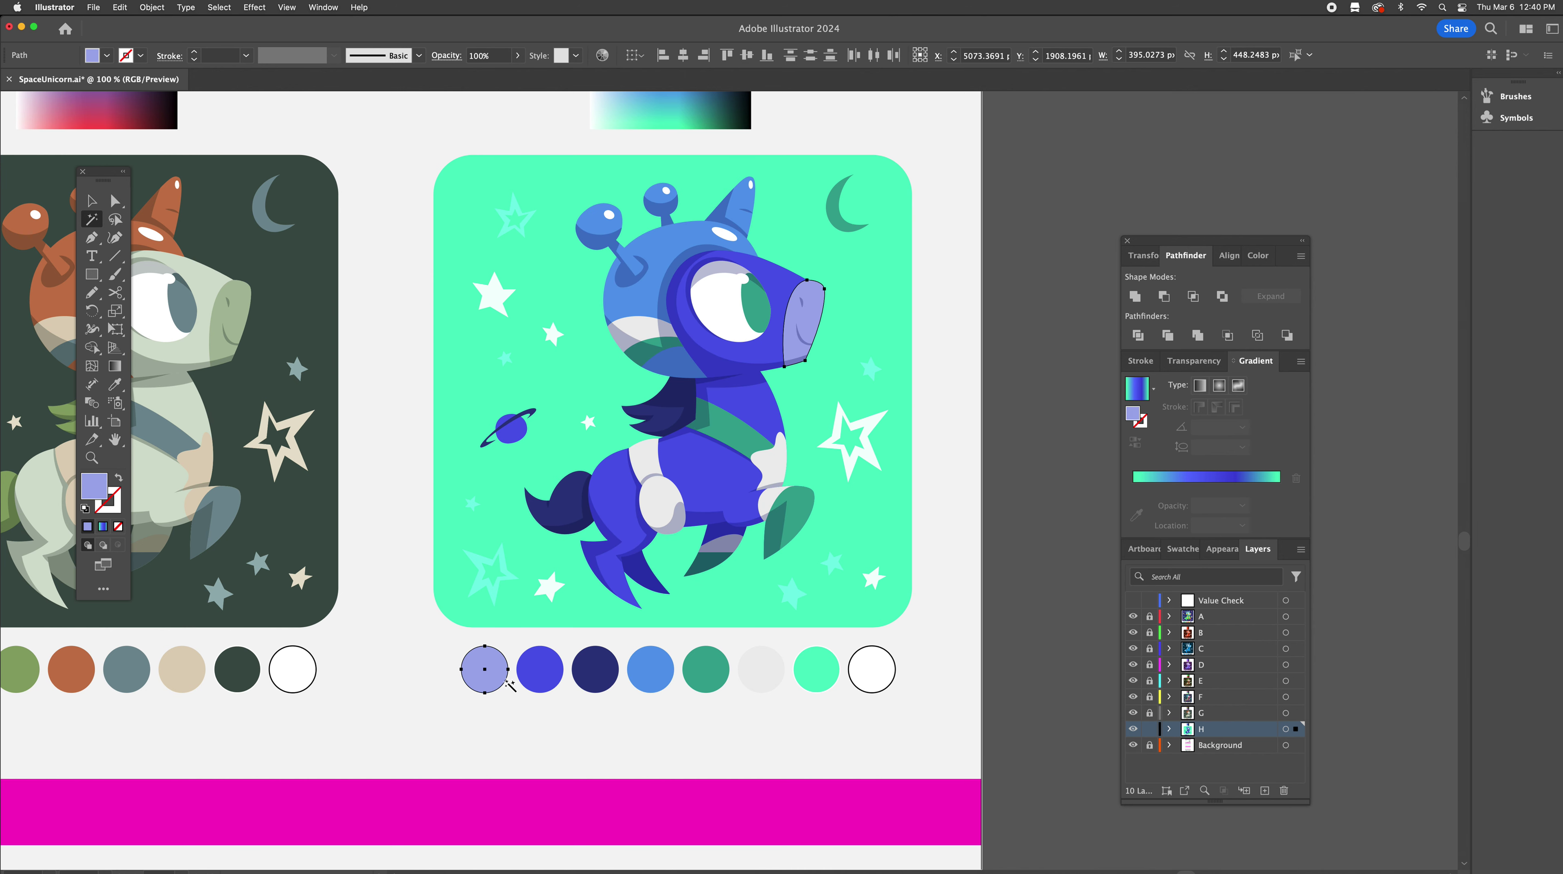
pyautogui.click(709, 680)
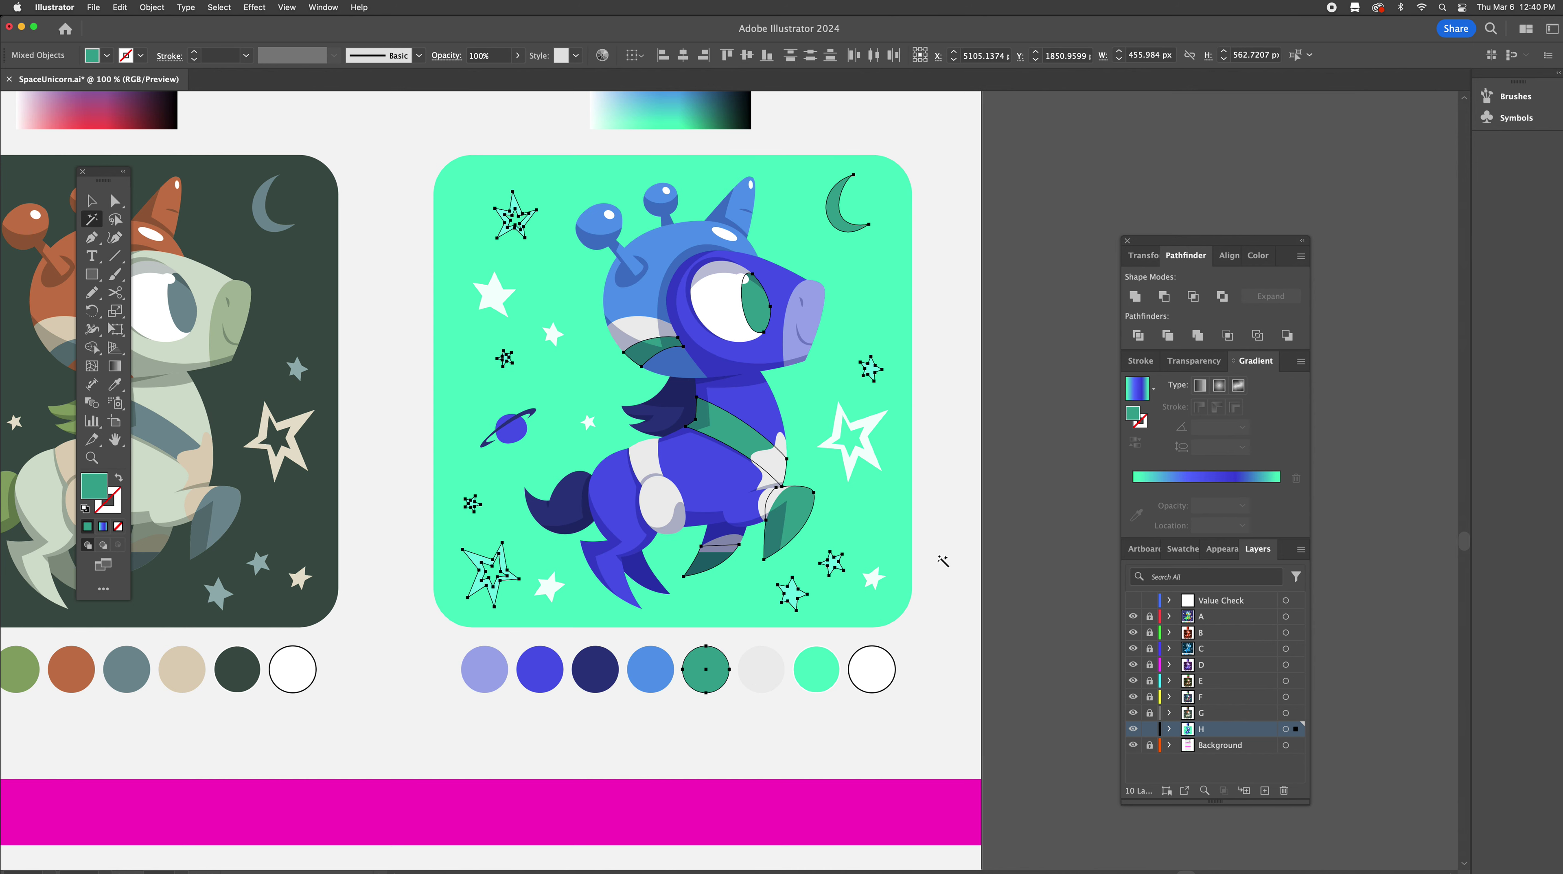
pyautogui.hscroll(2, 945, 560)
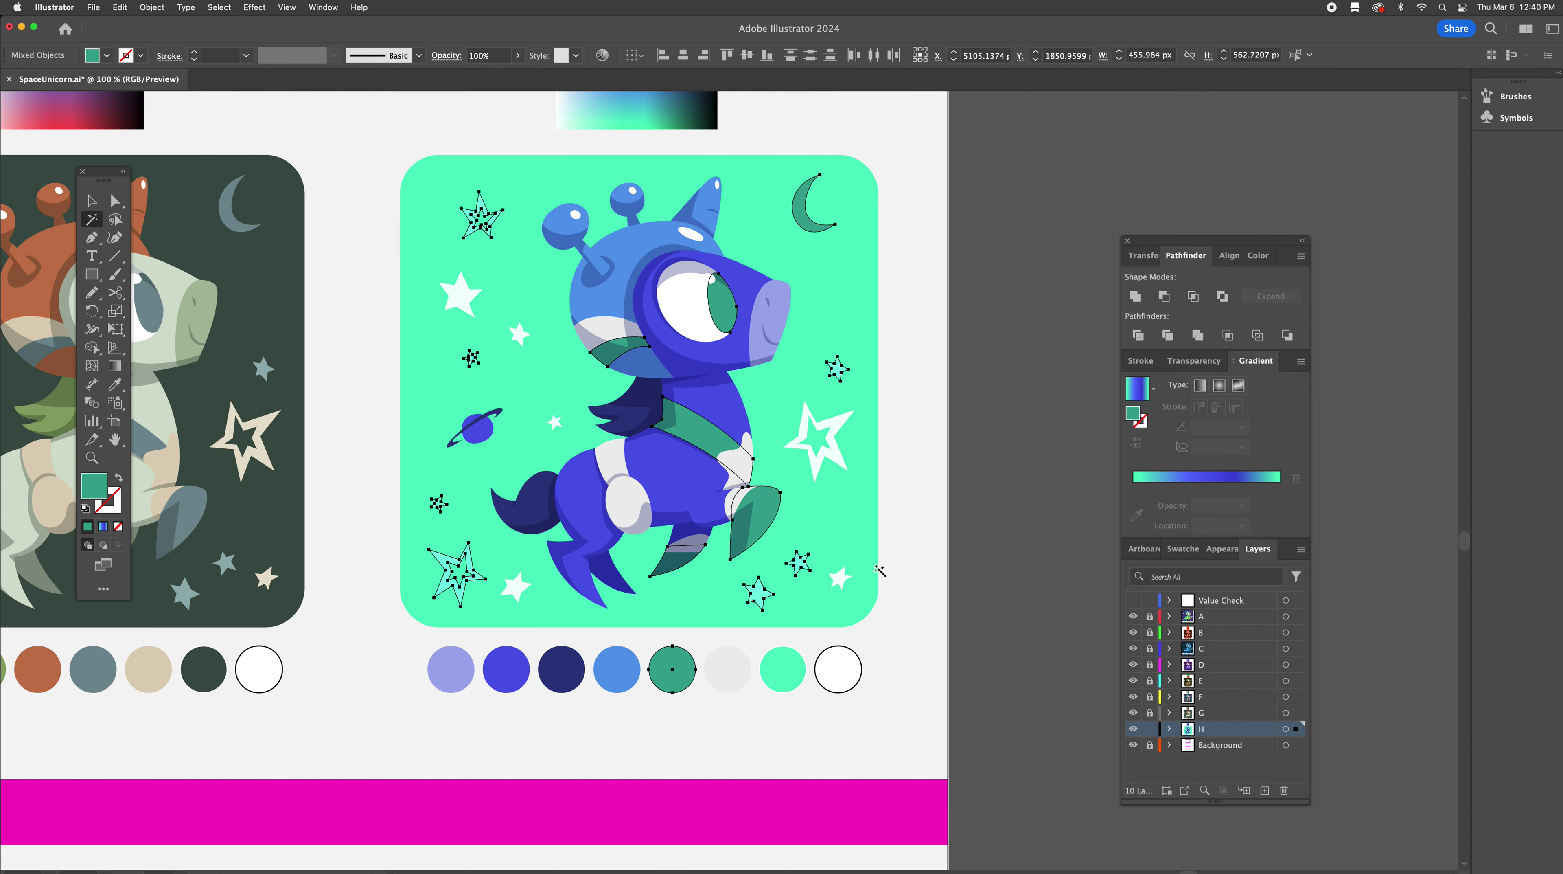
pyautogui.scroll(3, 569, 386)
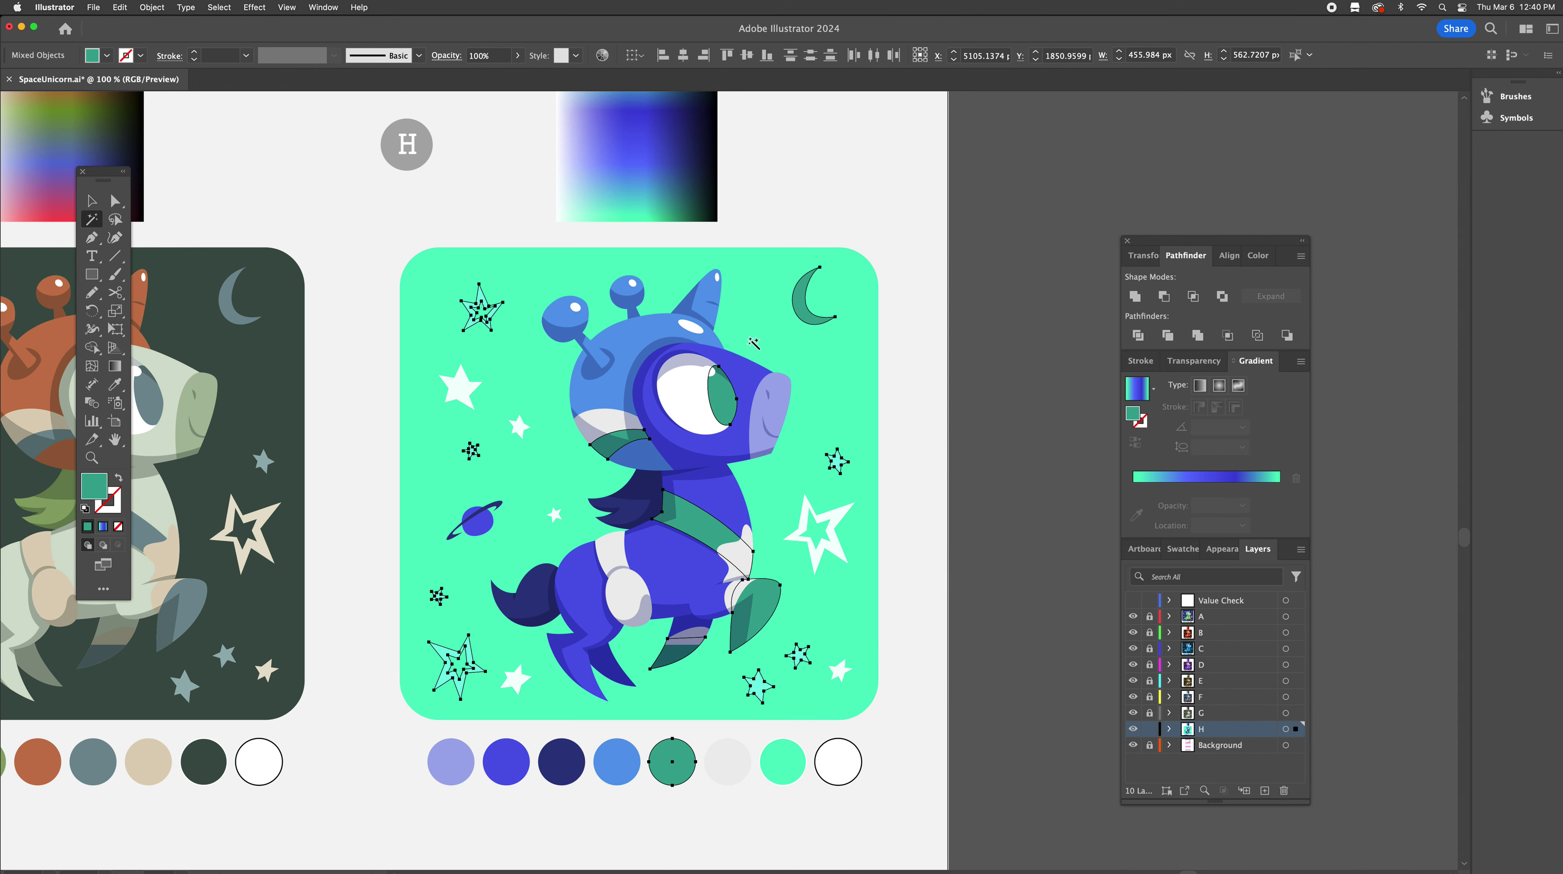
pyautogui.press('i')
pyautogui.keyDown('shift'); pyautogui.click(657, 200); pyautogui.keyUp('shift')
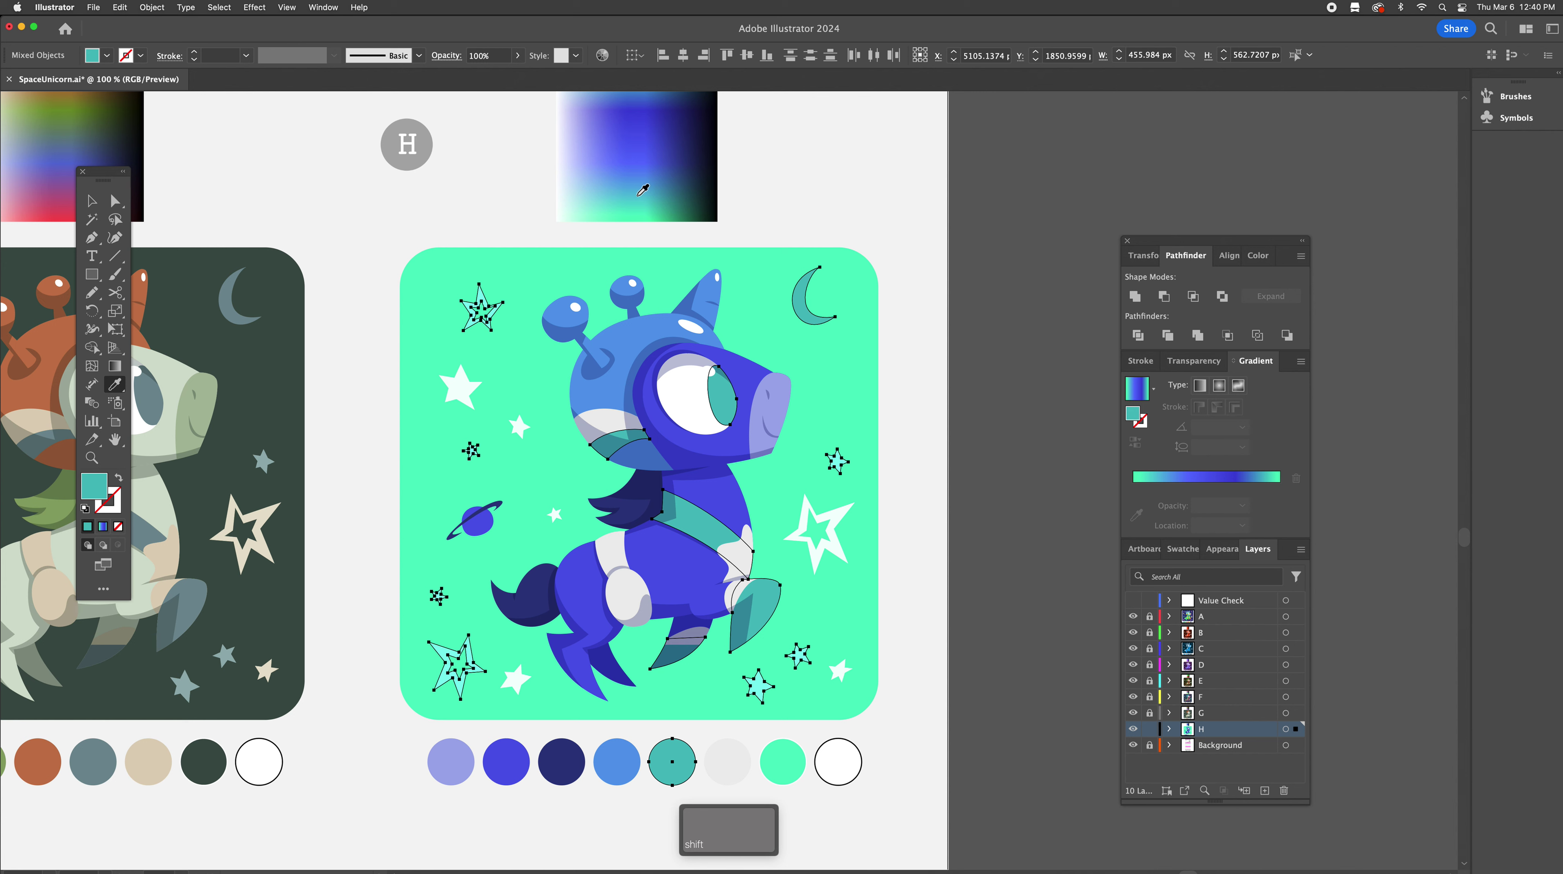
pyautogui.keyDown('shift'); pyautogui.click(674, 200); pyautogui.keyUp('shift')
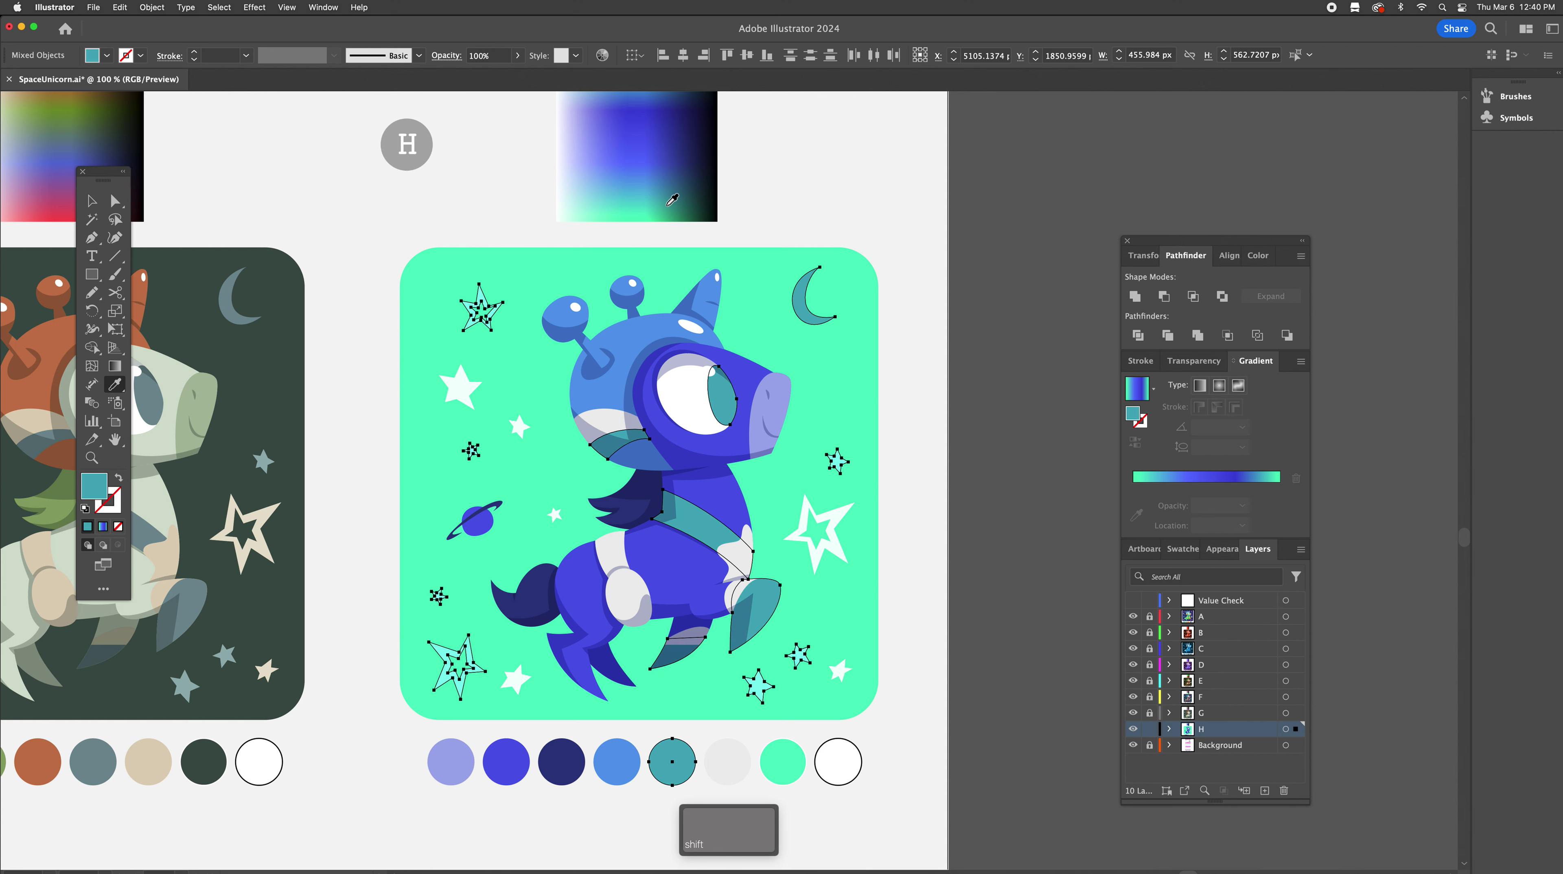
pyautogui.keyDown('shift'); pyautogui.click(651, 199); pyautogui.keyUp('shift')
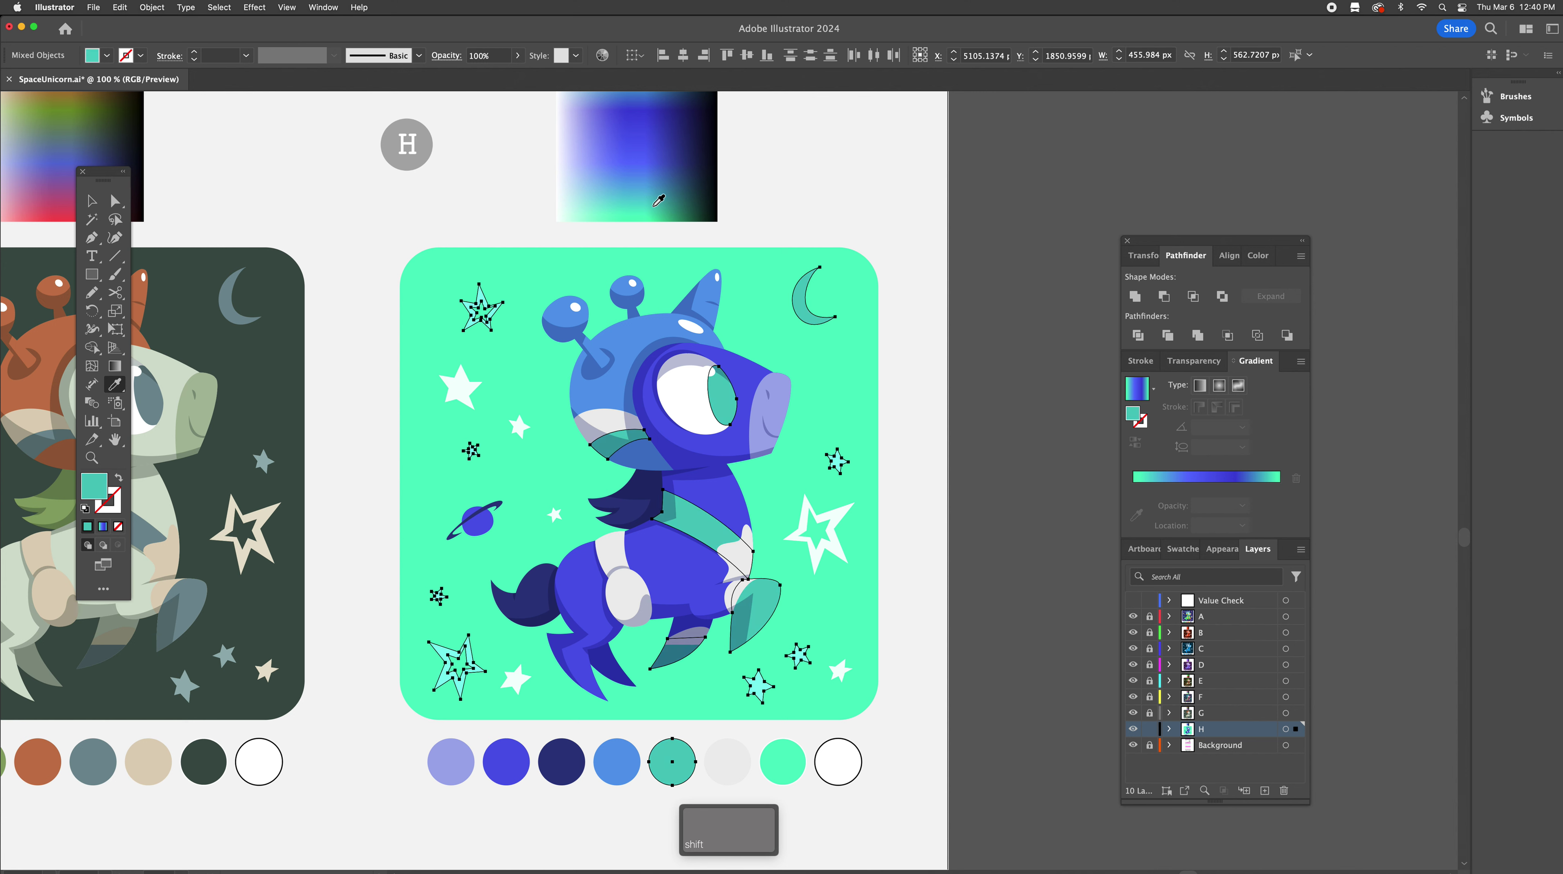
pyautogui.press('a')
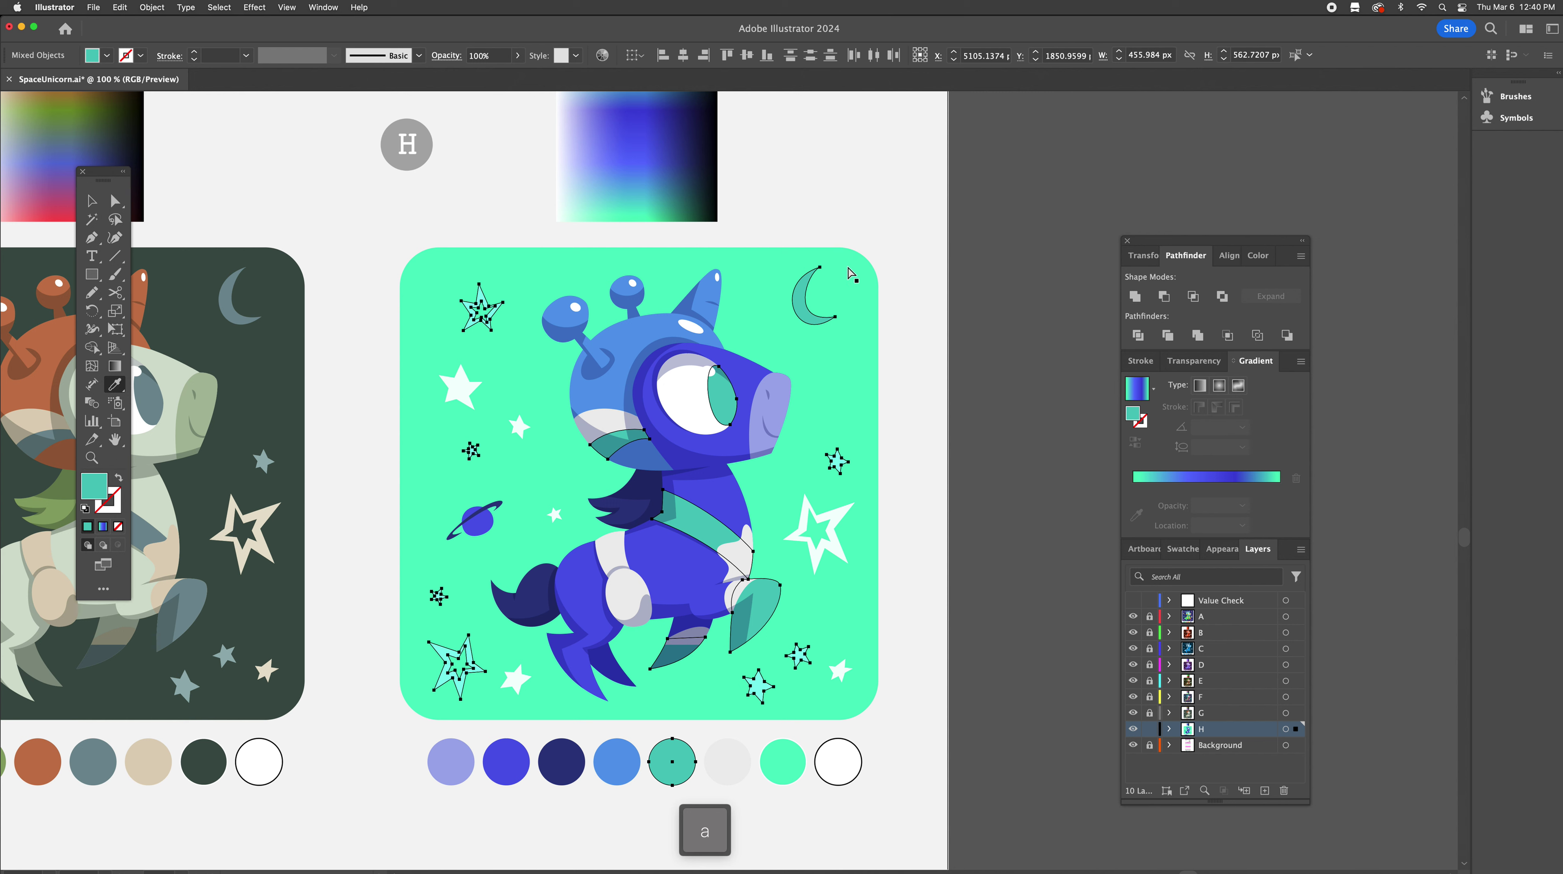
pyautogui.click(962, 250)
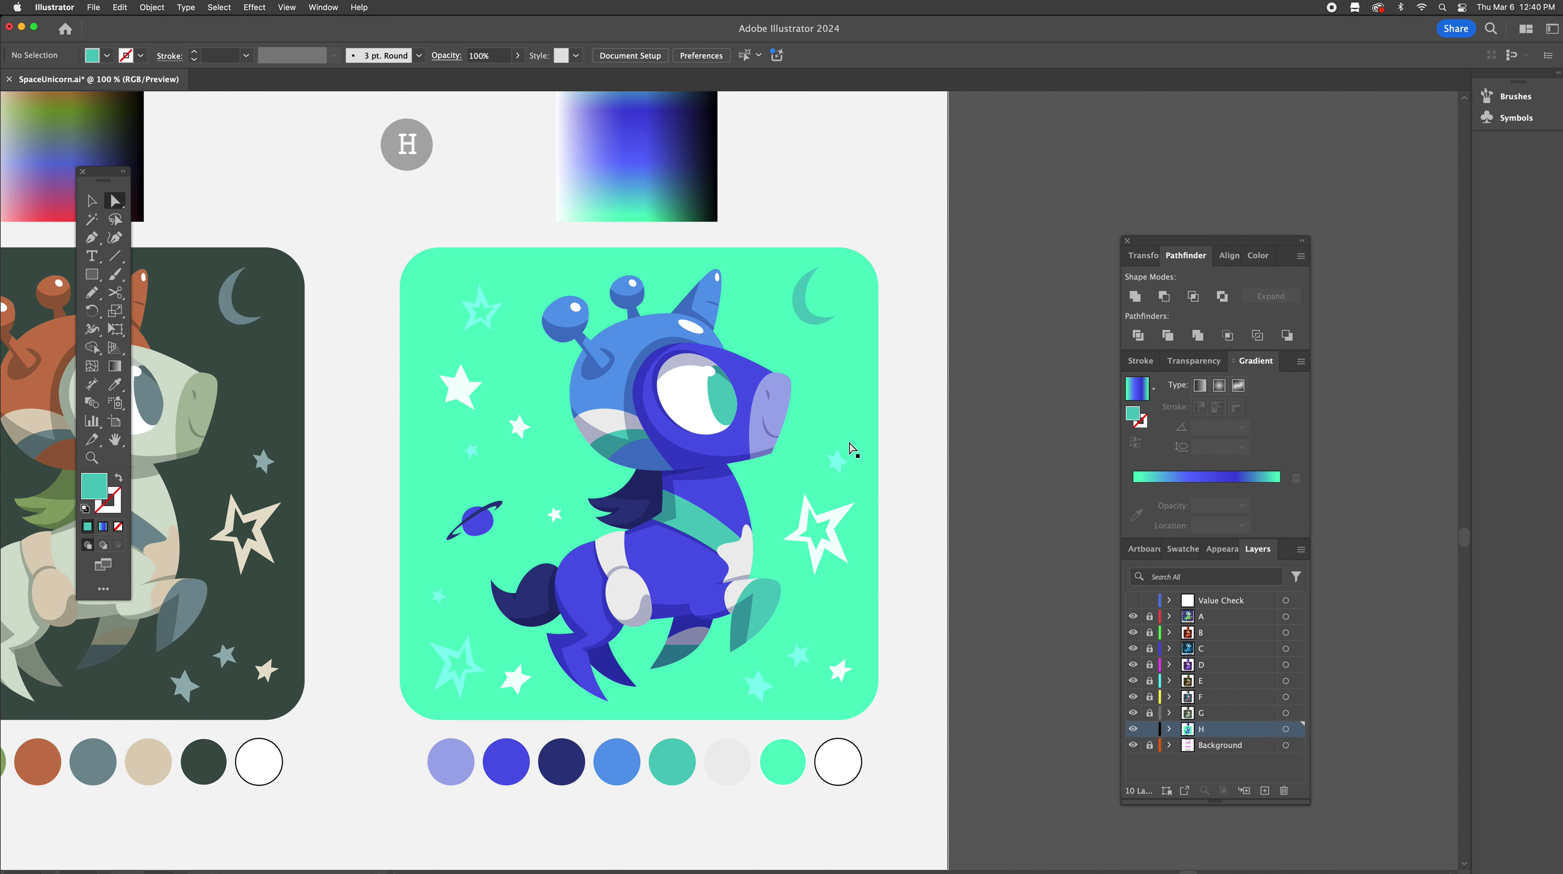
# Unlock the layers of illustrations A through G
pyautogui.hscroll(-3, 922, 593)
pyautogui.scroll(1, 922, 593)
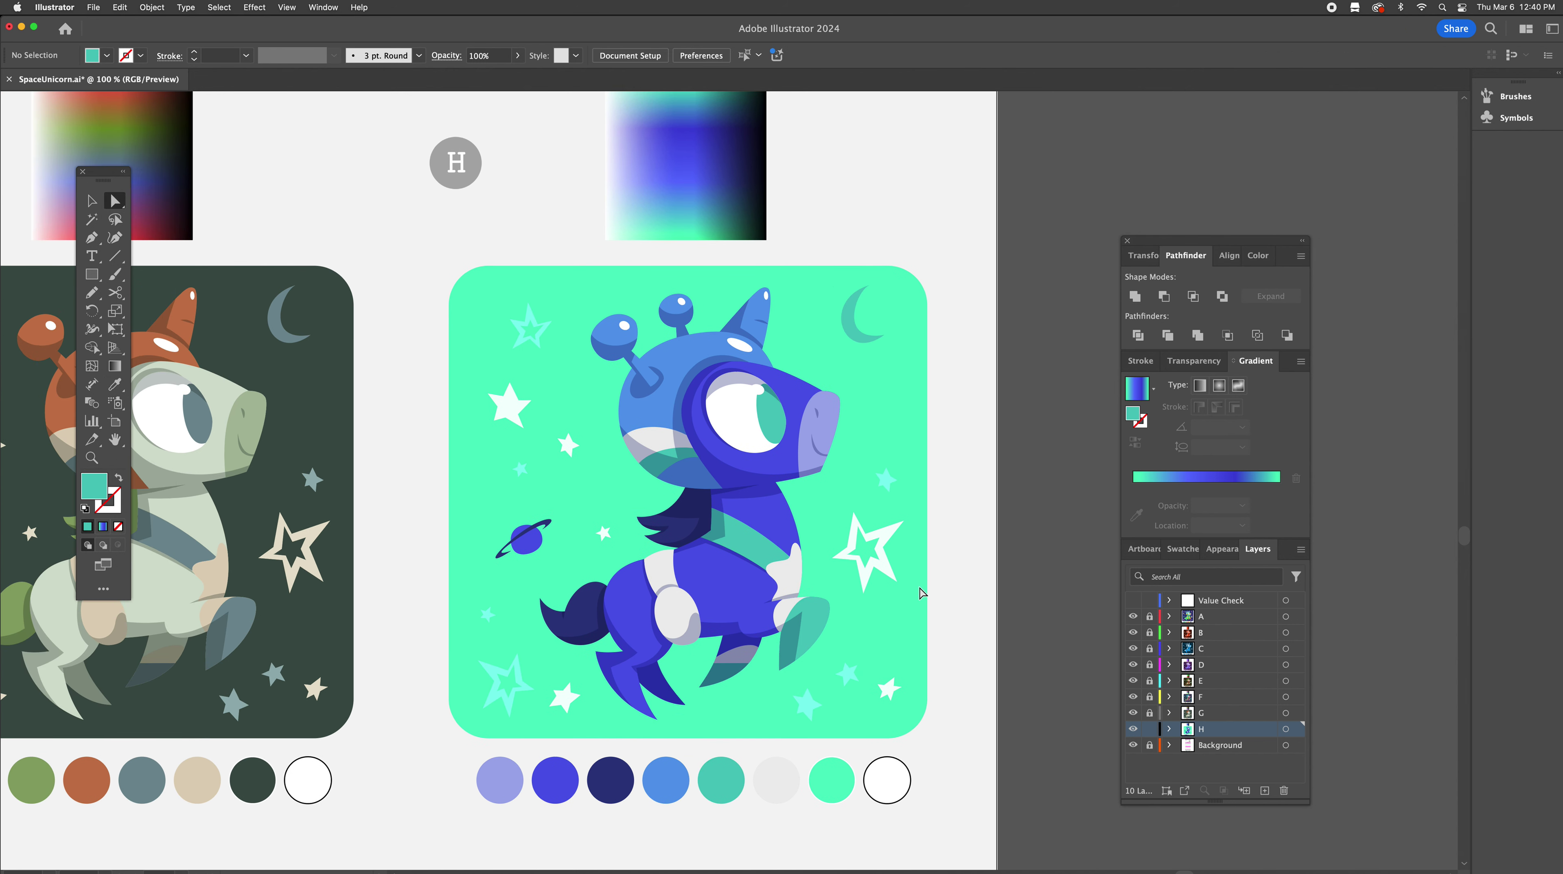
pyautogui.press('alt+super+space')
pyautogui.keyDown('alt'); pyautogui.keyDown('super'); pyautogui.click(601, 457); pyautogui.keyUp('super'); pyautogui.keyUp('alt')
pyautogui.keyDown('alt'); pyautogui.keyDown('super'); pyautogui.click(601, 457); pyautogui.keyUp('super'); pyautogui.keyUp('alt')
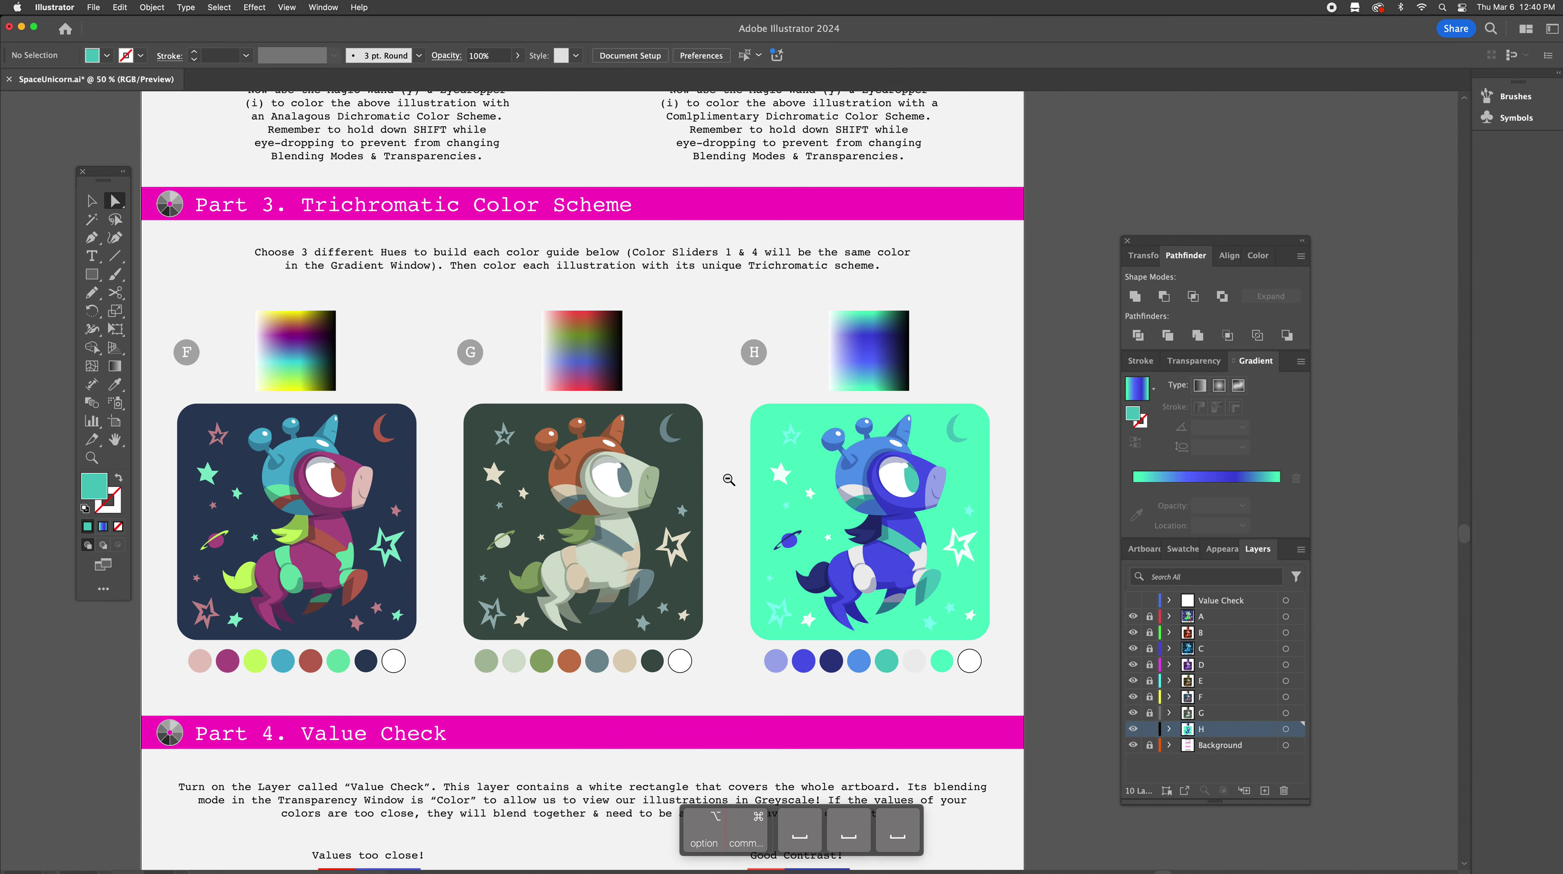
pyautogui.keyDown('alt'); pyautogui.keyDown('super'); pyautogui.click(601, 456); pyautogui.keyUp('super'); pyautogui.keyUp('alt')
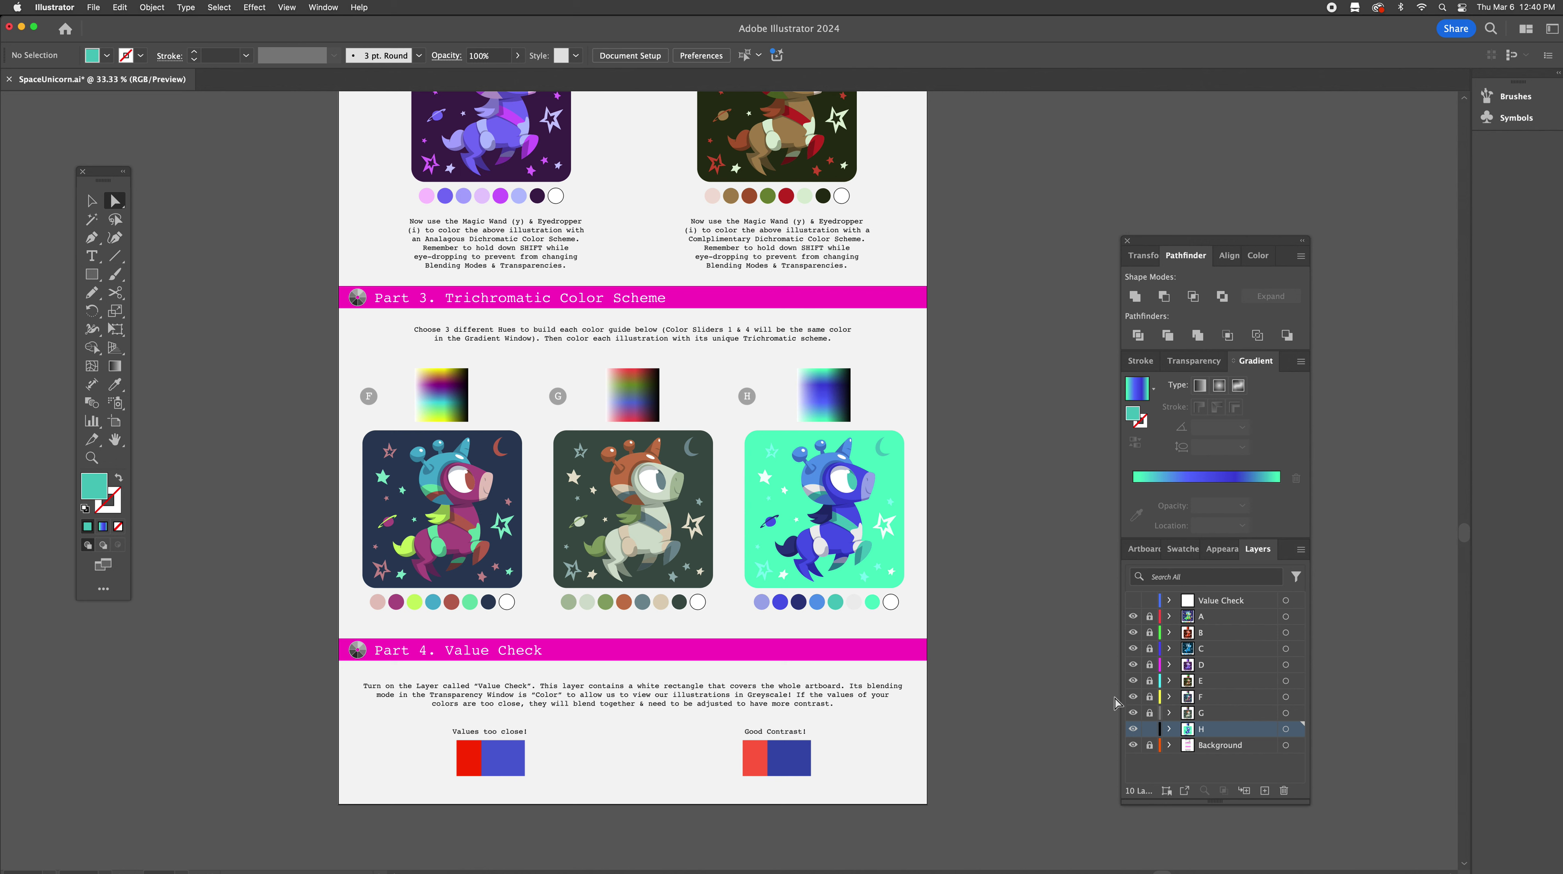
pyautogui.moveTo(1153, 717); pyautogui.dragTo(1155, 675)
# Check the shapes matching several swatch colors of H and G by selecting them by color, and deselect
pyautogui.press('y')
pyautogui.click(873, 603)
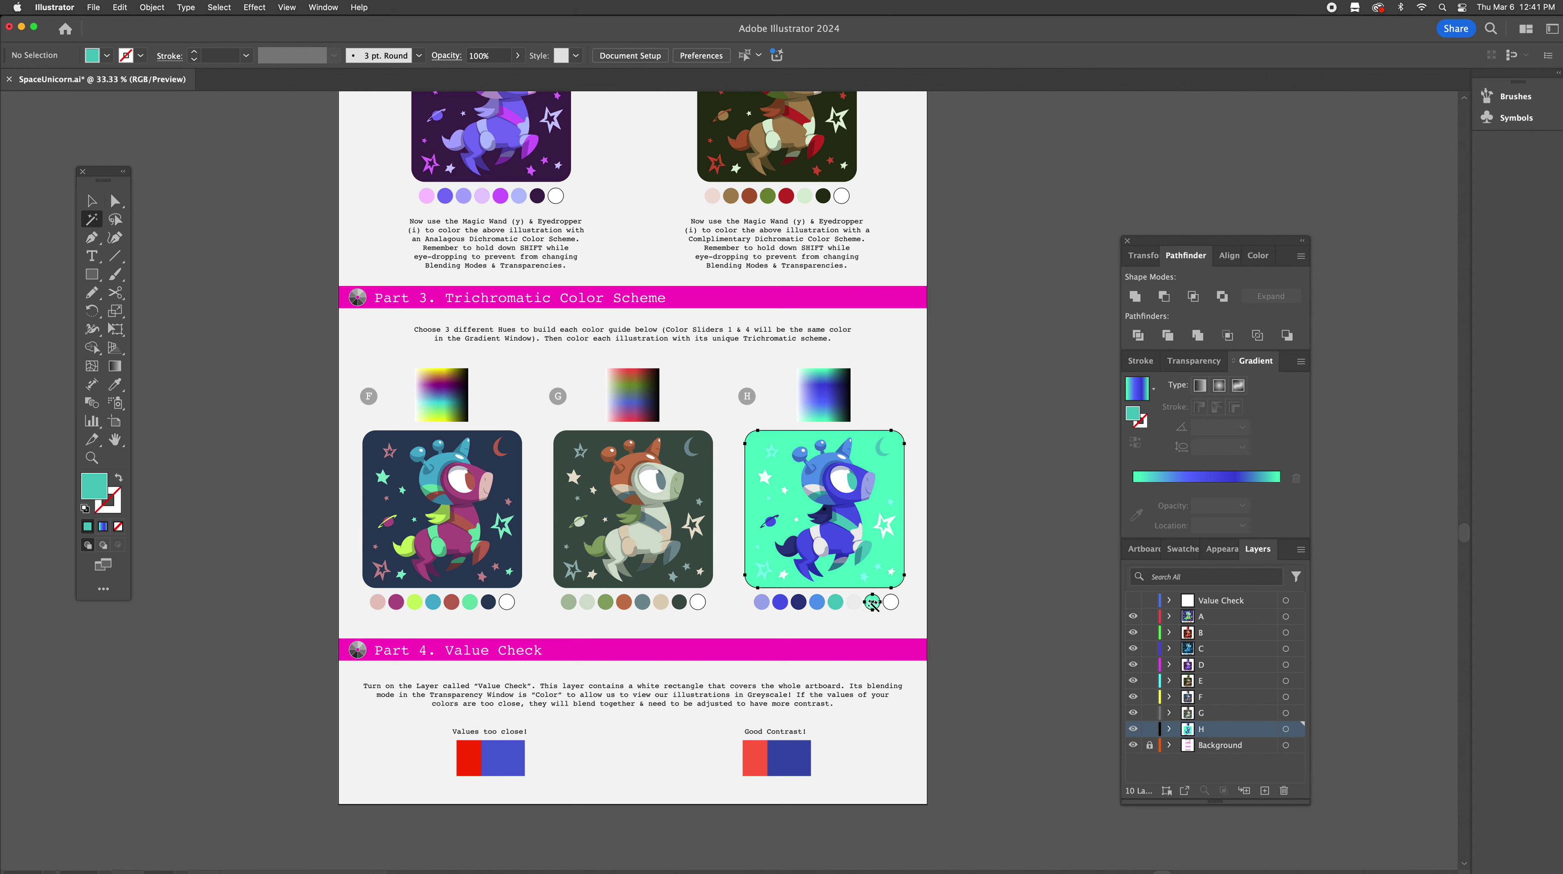
pyautogui.click(836, 603)
pyautogui.click(697, 602)
pyautogui.click(678, 603)
pyautogui.press('v')
pyautogui.click(989, 621)
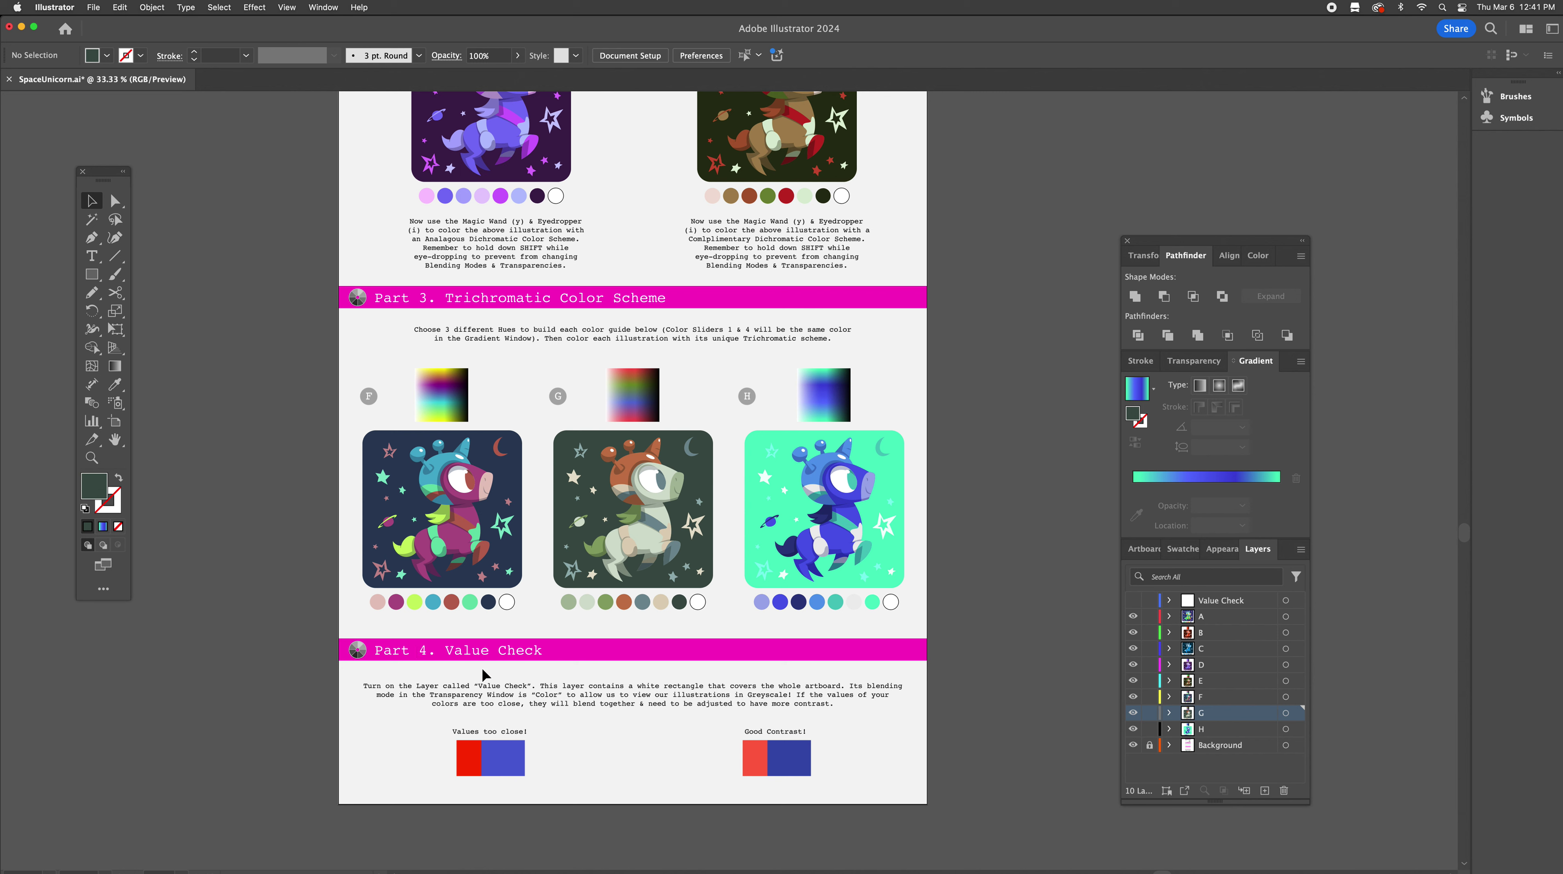
# Show the Value Check layer and select the white rectangle inside it
pyautogui.click(1250, 602)
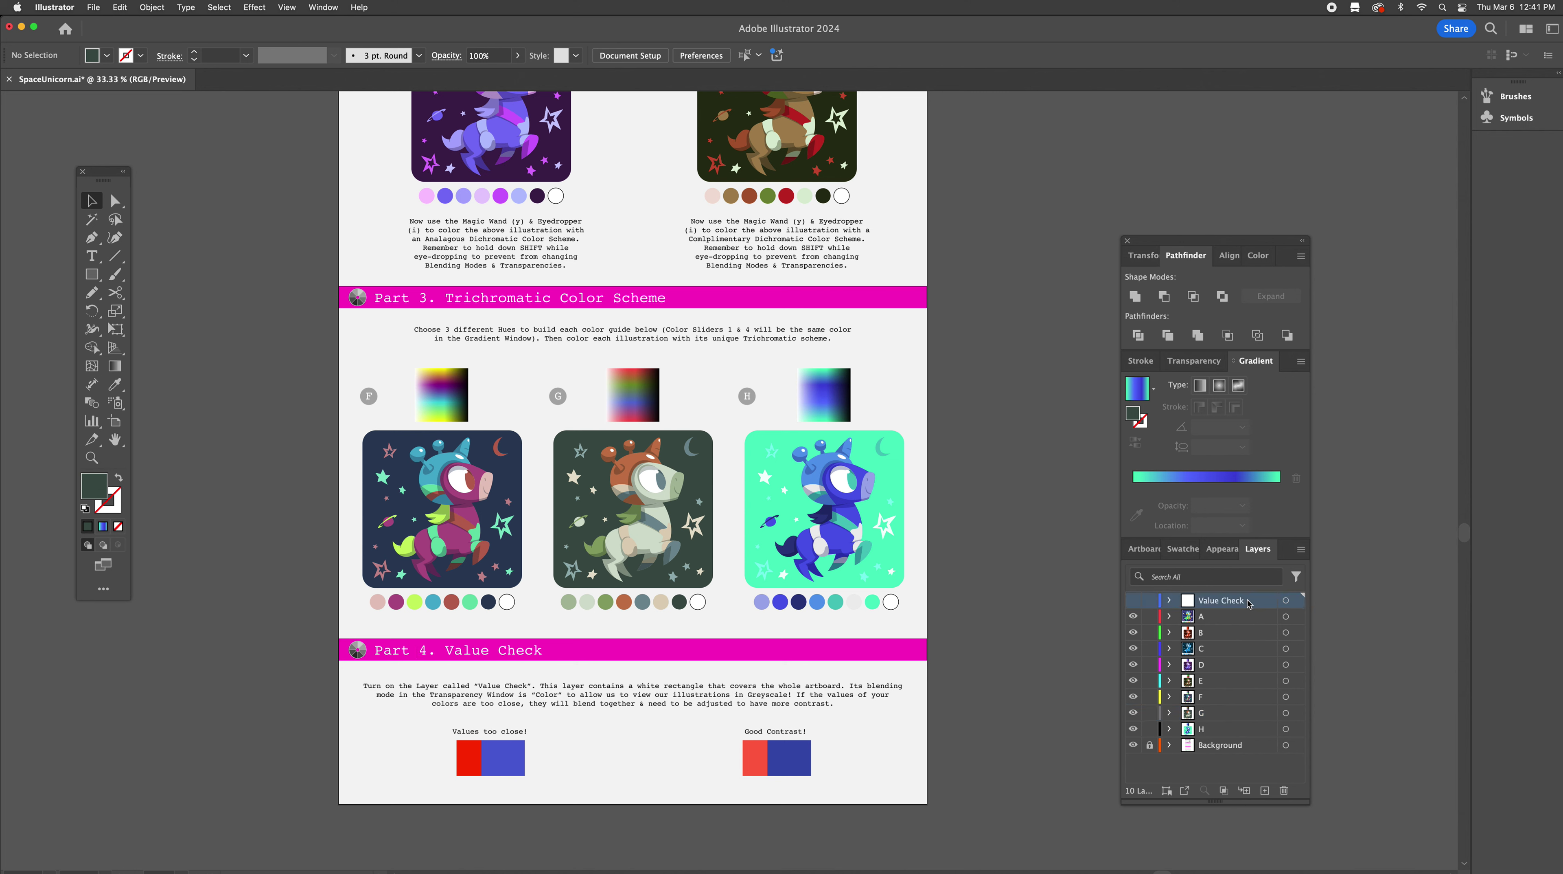
pyautogui.click(1133, 600)
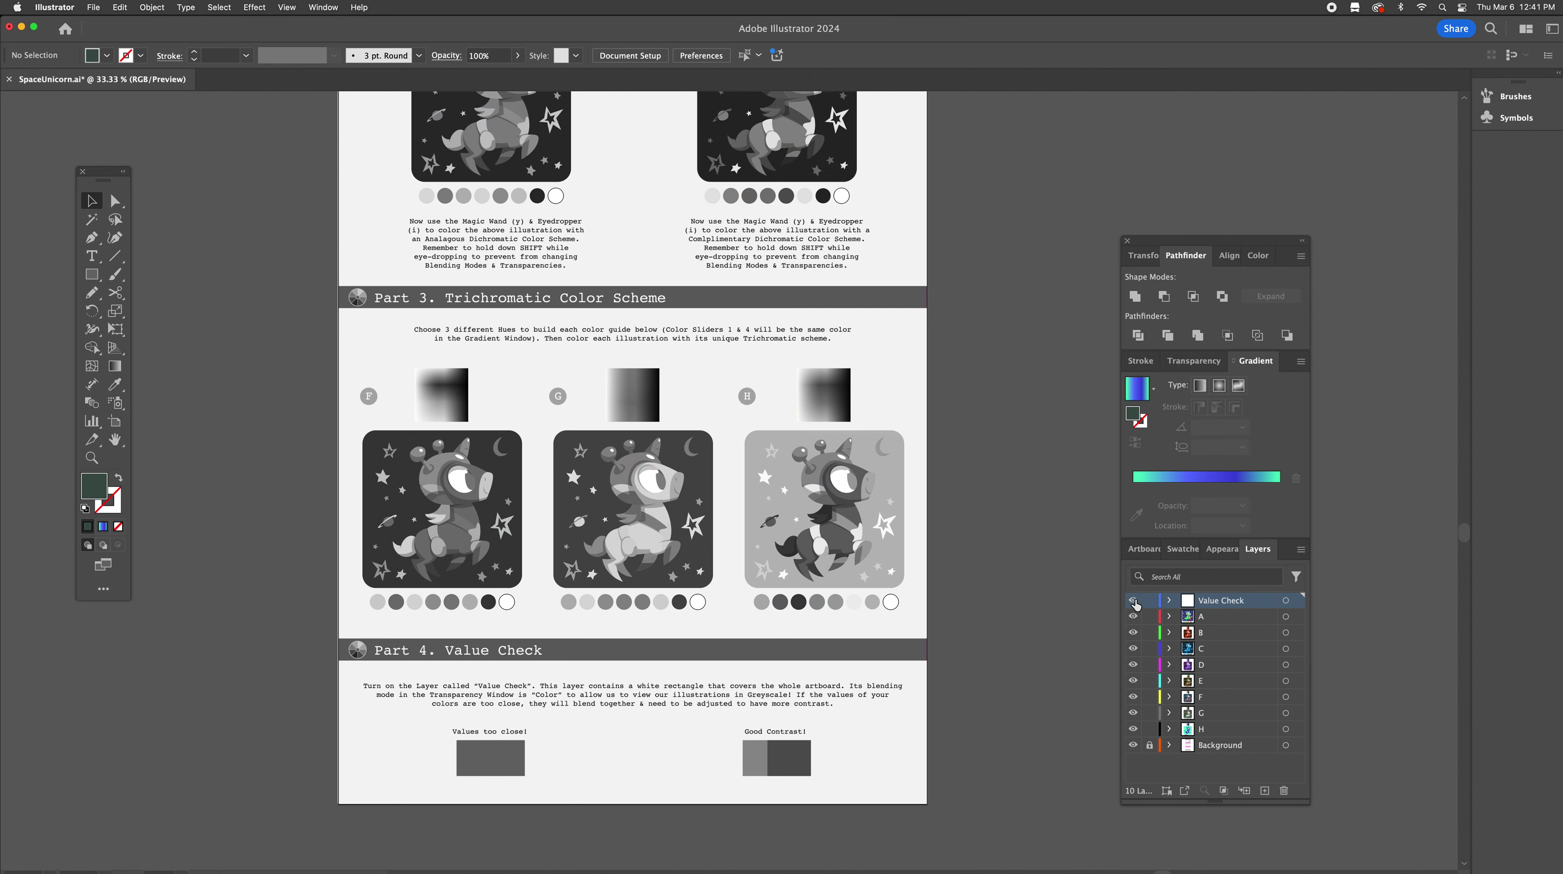
pyautogui.click(1169, 600)
pyautogui.click(1243, 618)
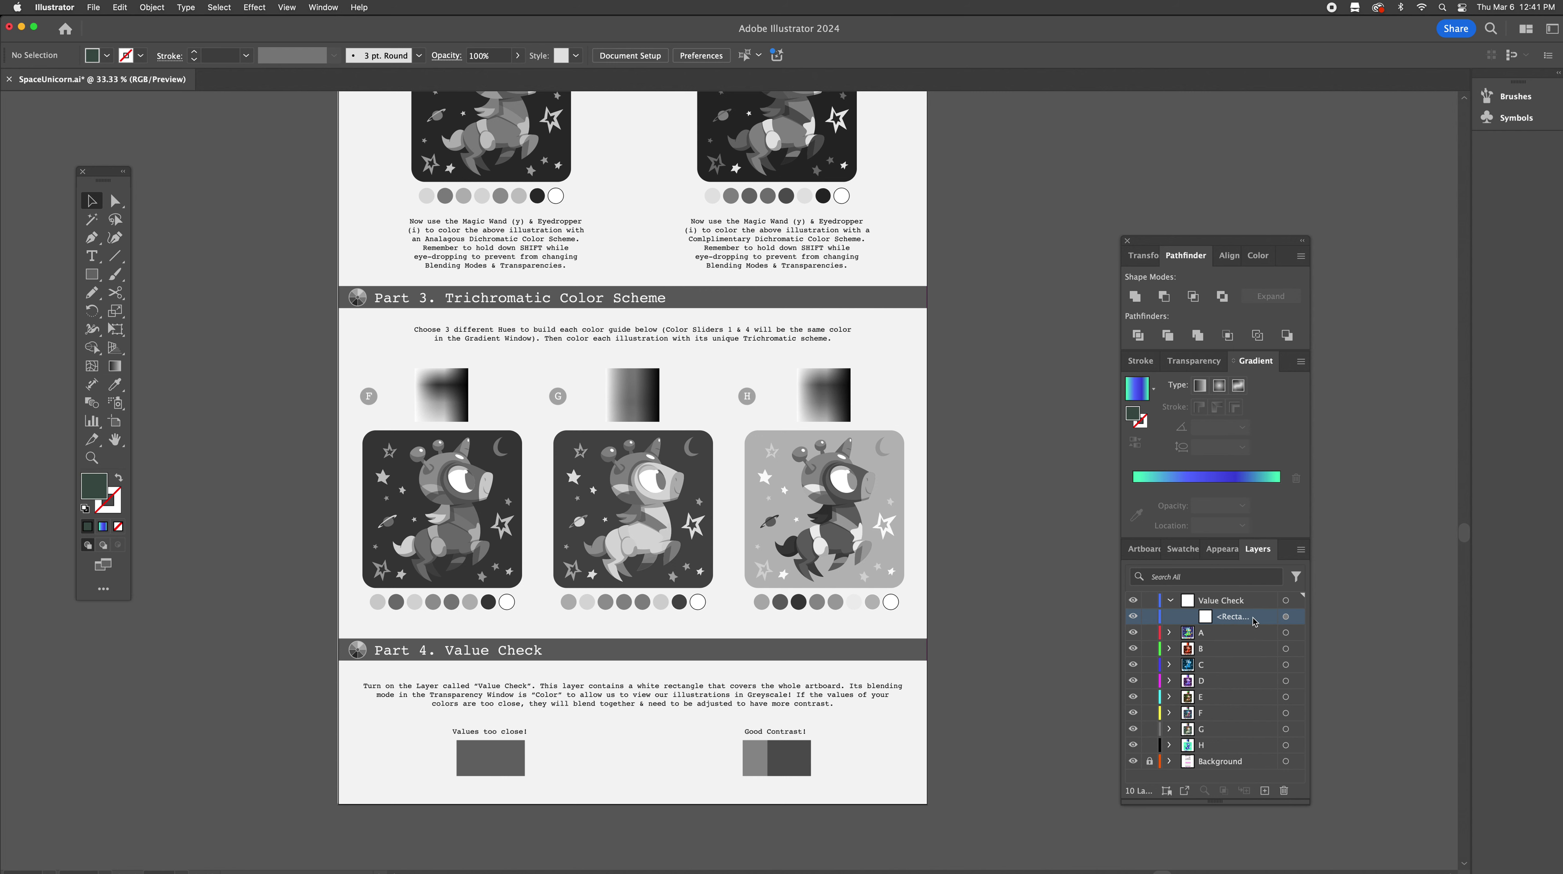
pyautogui.click(1285, 618)
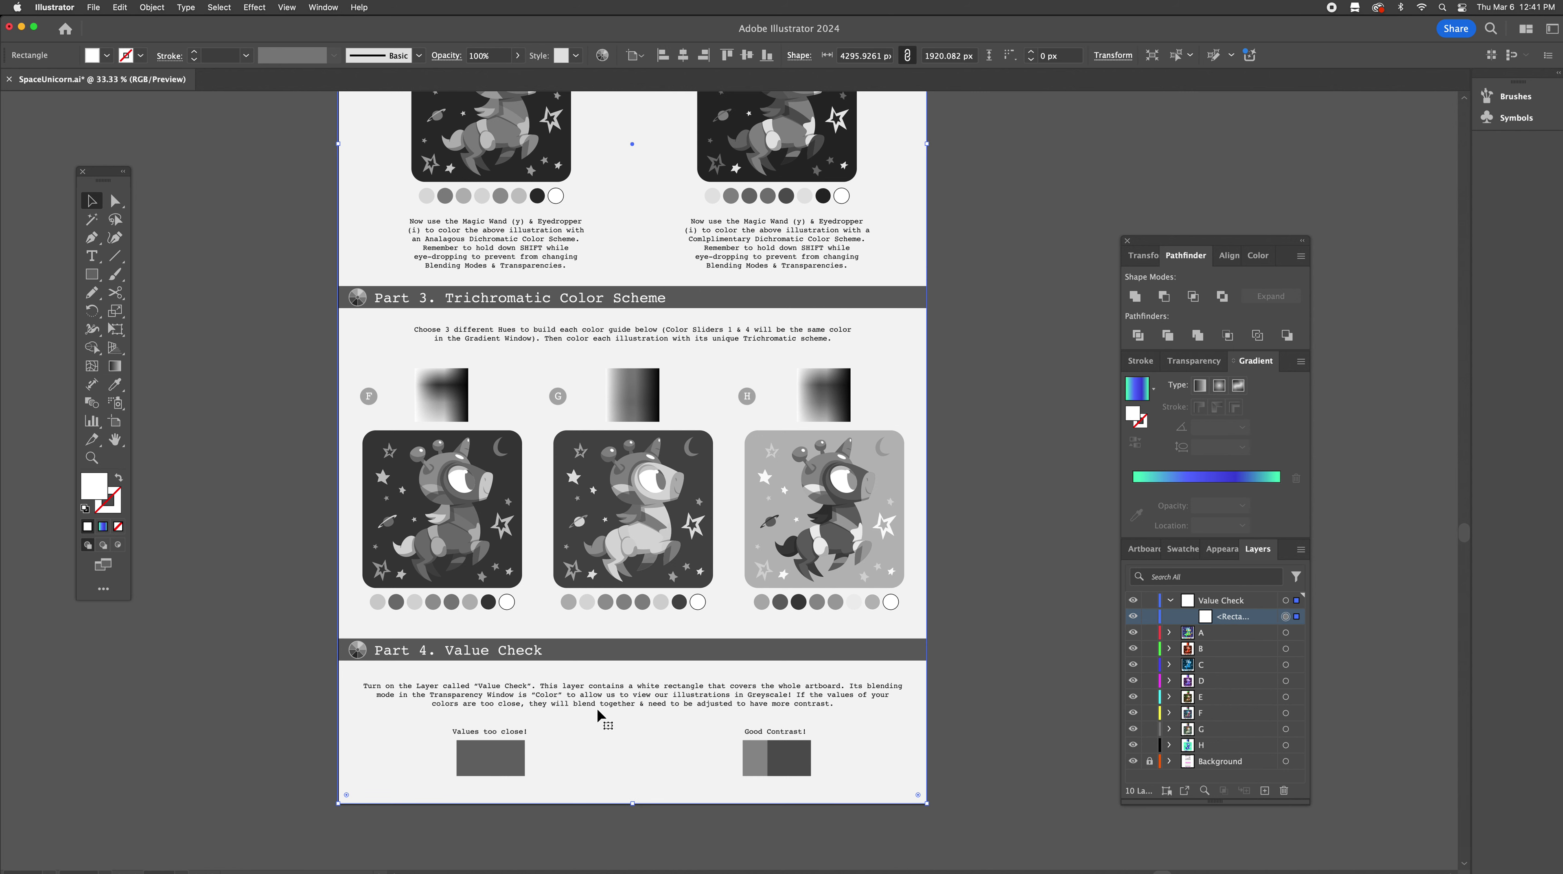
# Examine the illustrations in greyscale across Parts 1 to 3 and inspect the white rectangle's blending mode
pyautogui.scroll(20, 352, 656)
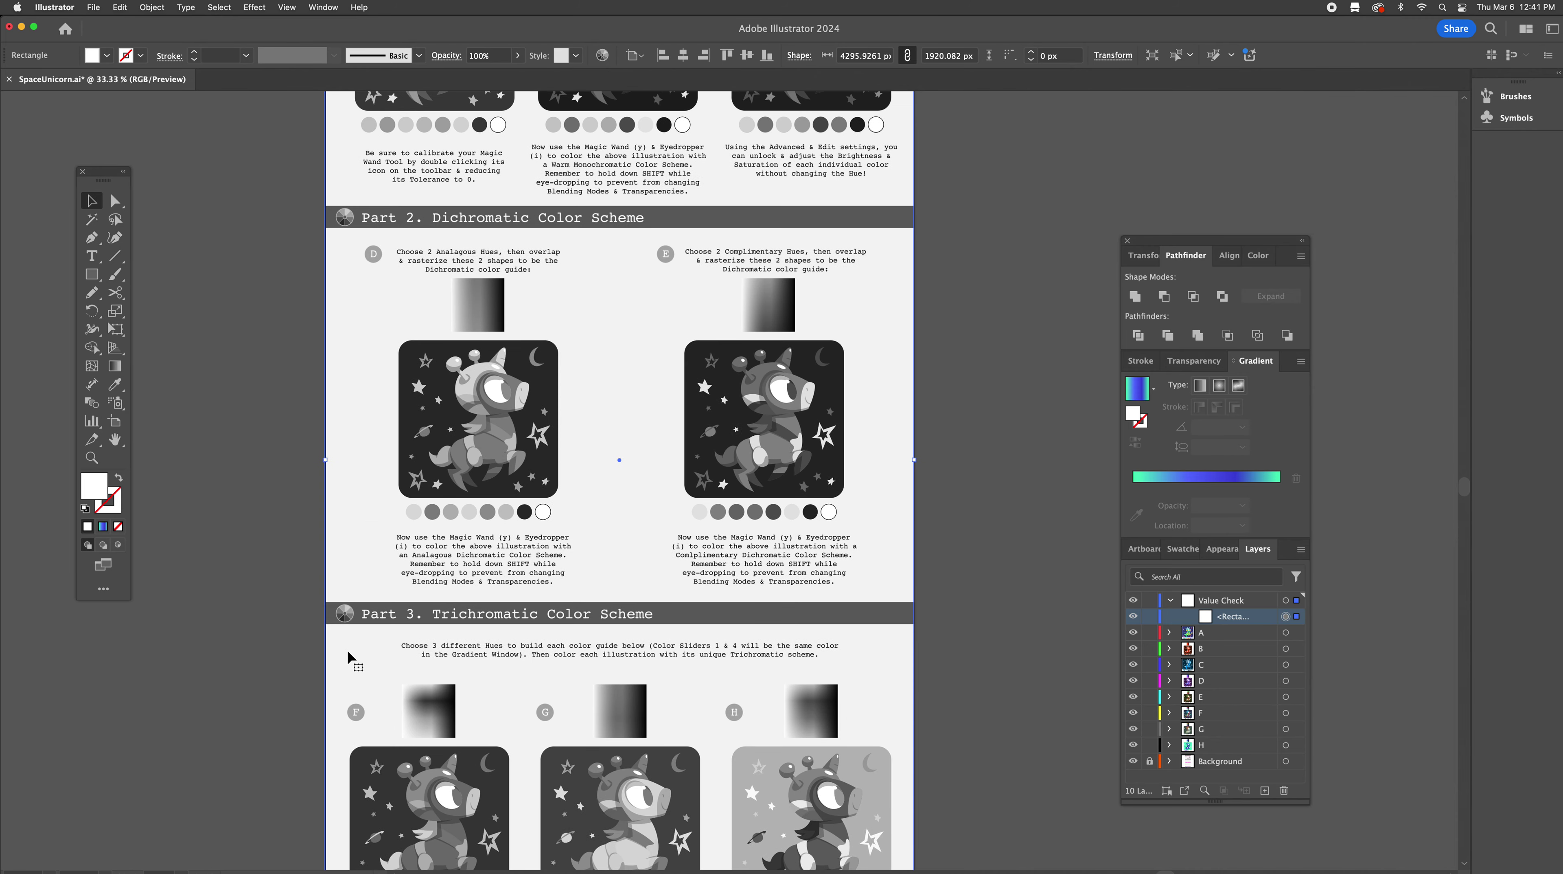
pyautogui.scroll(-10, 347, 657)
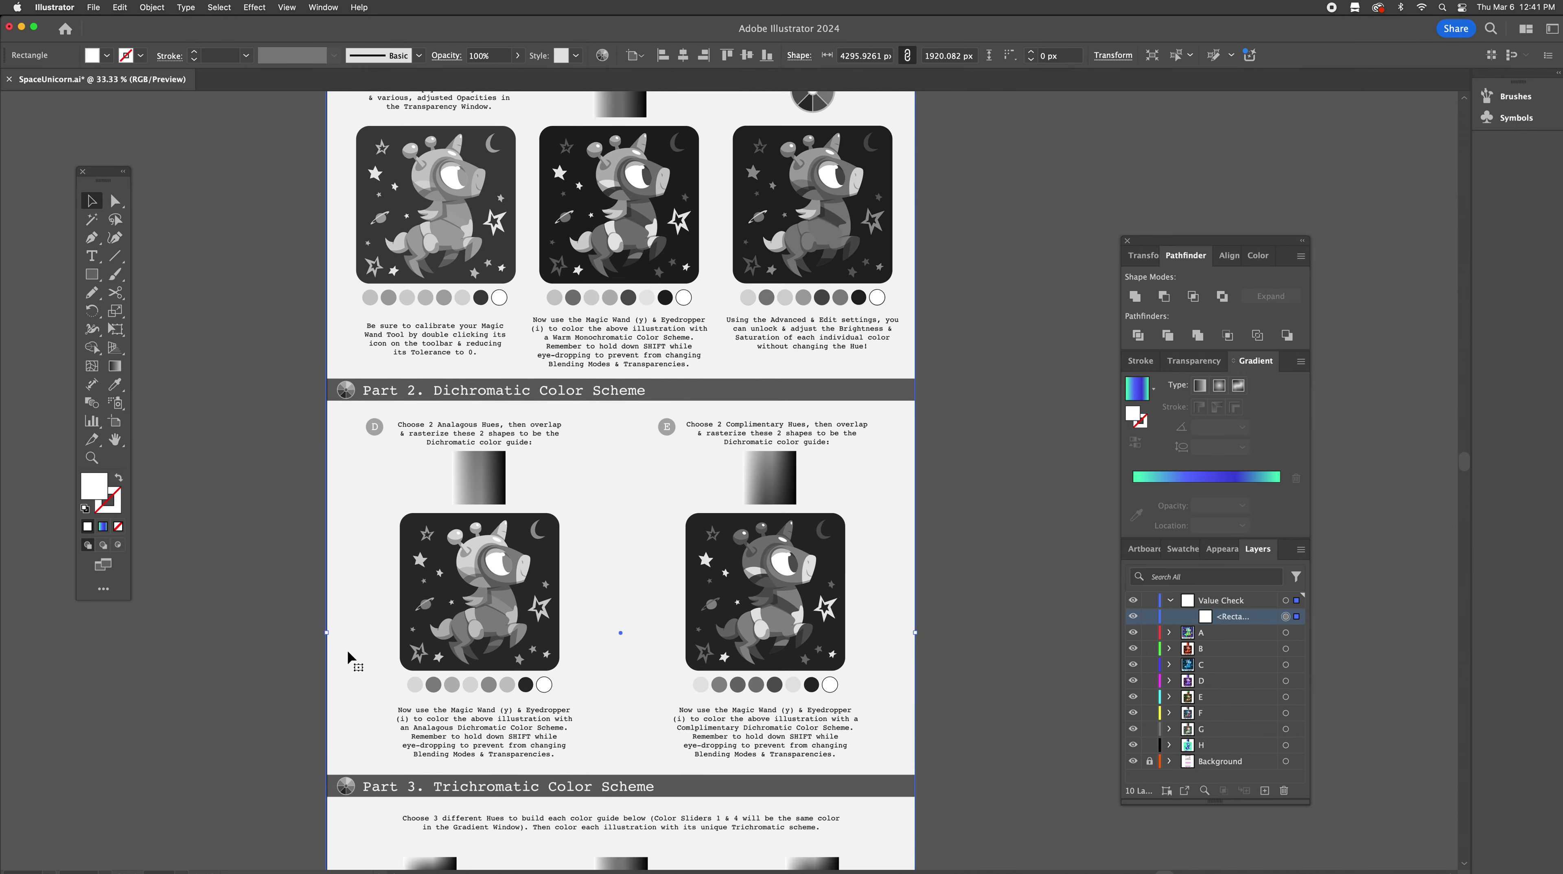
pyautogui.scroll(-6, 347, 657)
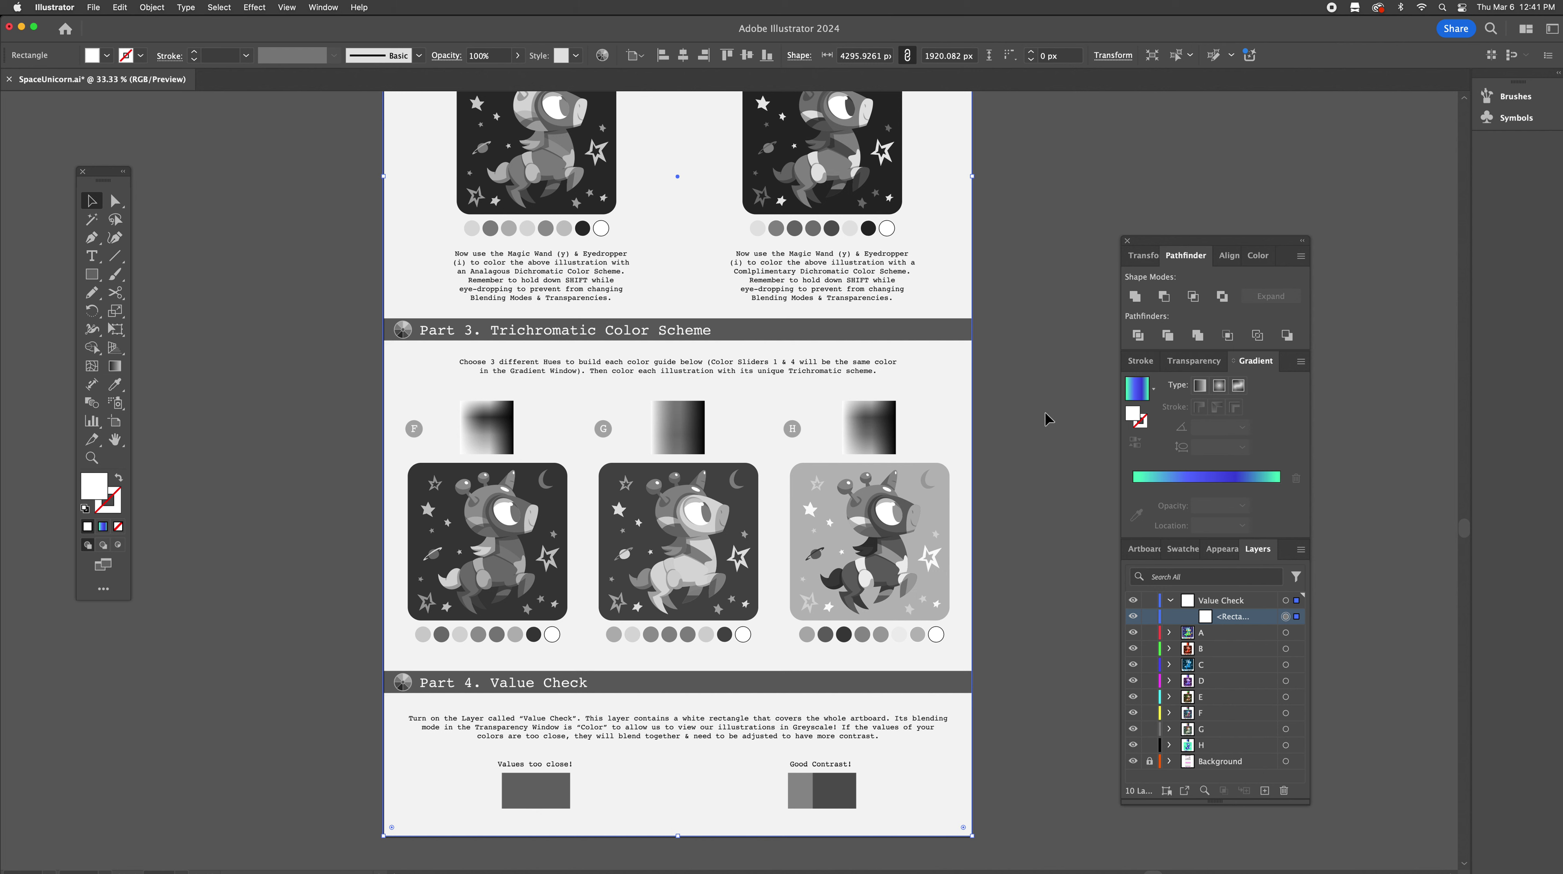
pyautogui.click(1200, 364)
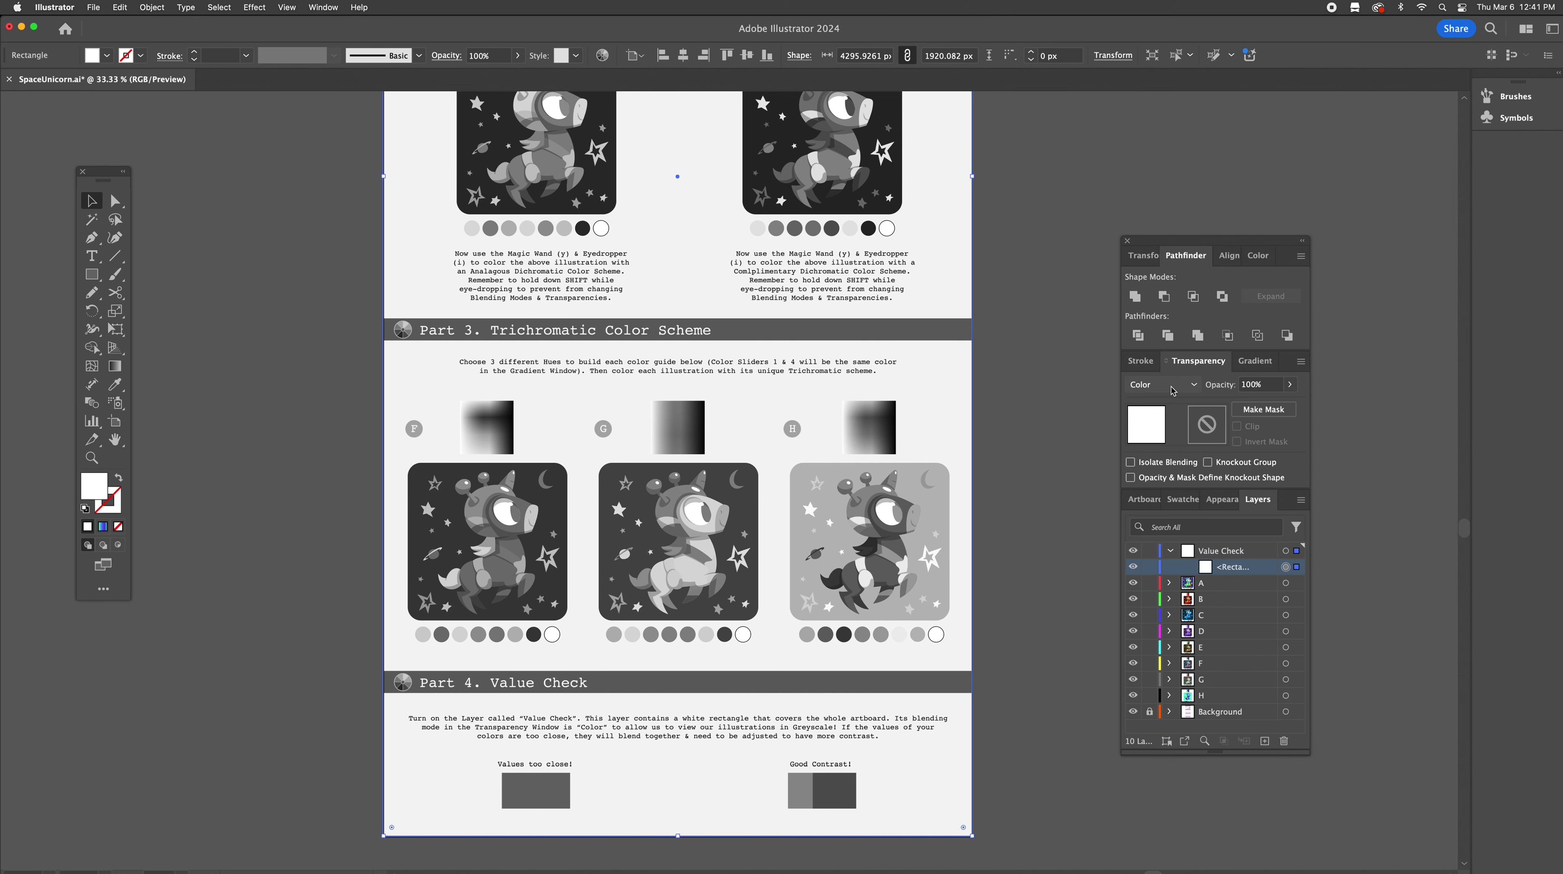
# Duplicate the white Value Check rectangle horizontally into the empty canvas beside the artboard
pyautogui.hscroll(5, 890, 390)
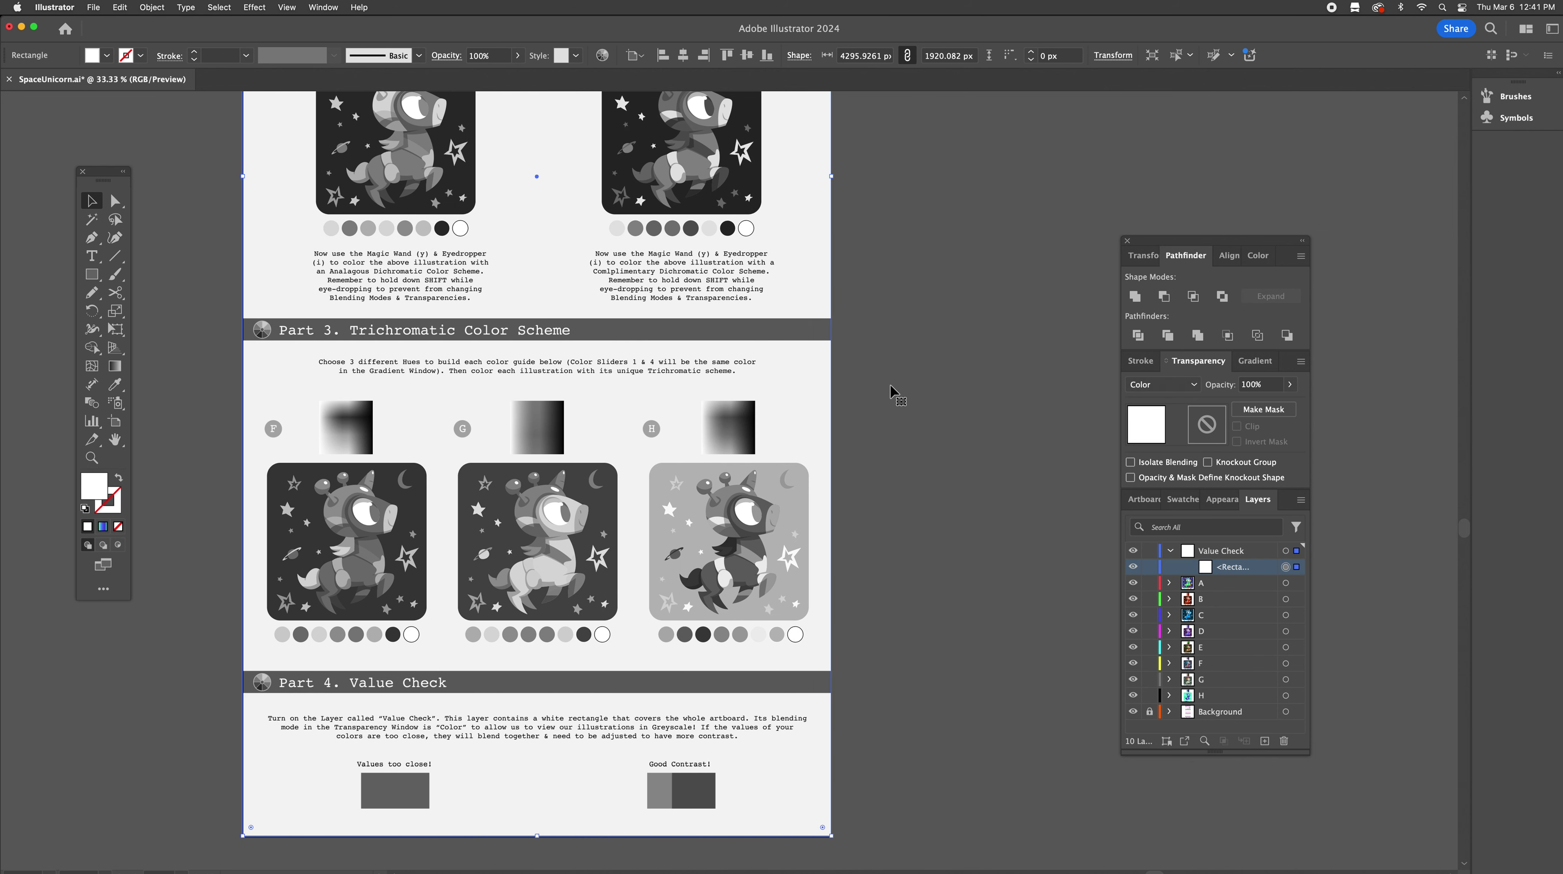
pyautogui.moveTo(222, 391); pyautogui.dragTo(861, 402)
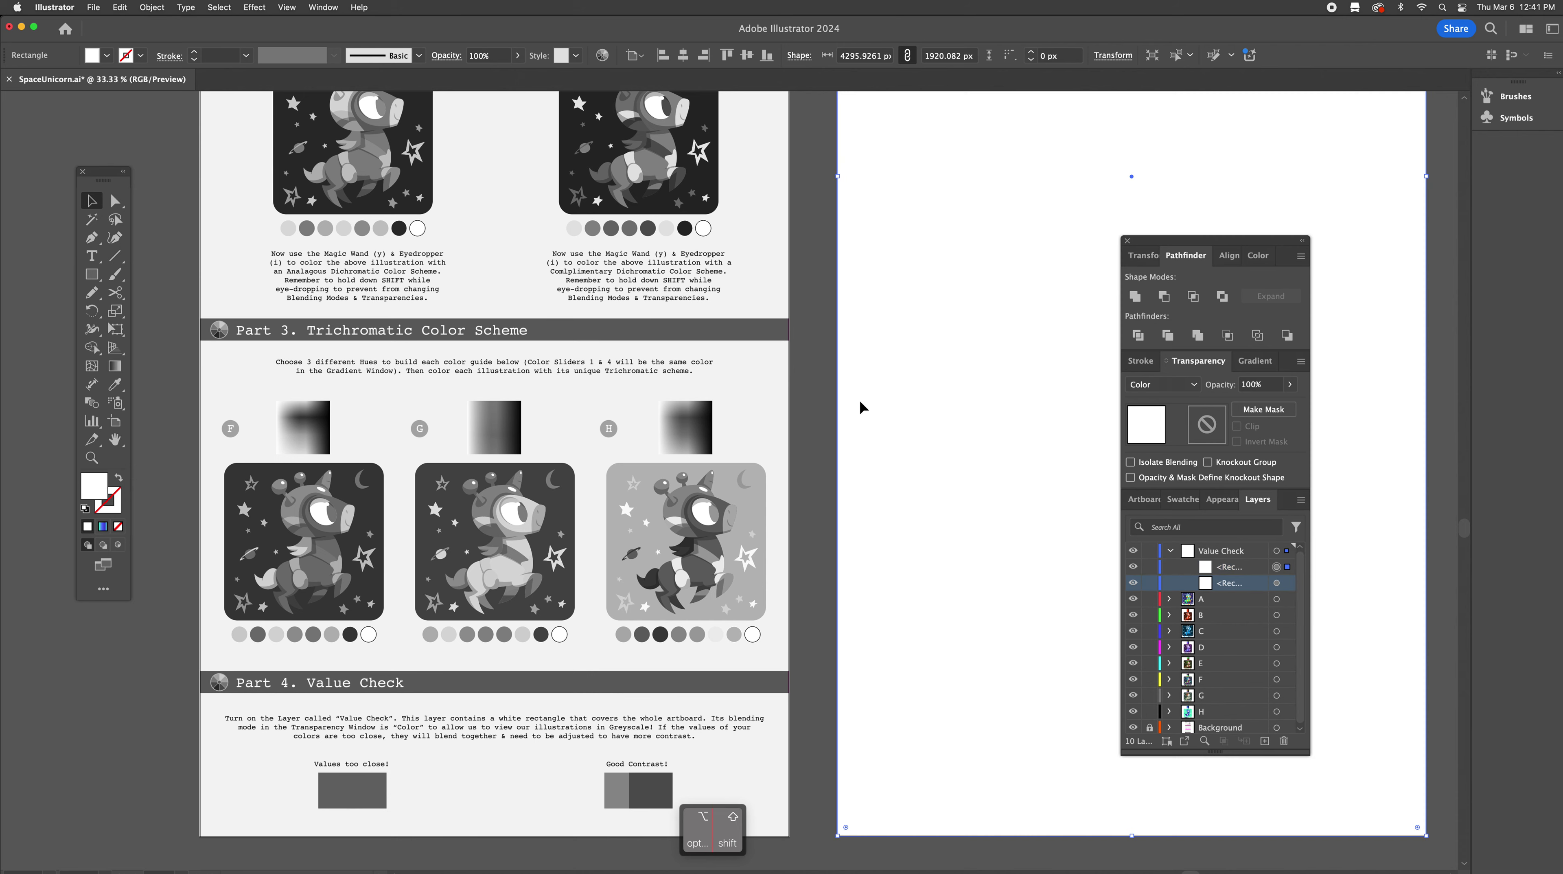
# Inspect the duplicate rectangle's blending mode options, keeping Color, and select the original Value Check rectangle over the artboard
pyautogui.click(813, 469)
pyautogui.keyDown('alt'); pyautogui.keyDown('super'); pyautogui.click(848, 430); pyautogui.keyUp('super'); pyautogui.keyUp('alt')
pyautogui.click(816, 454)
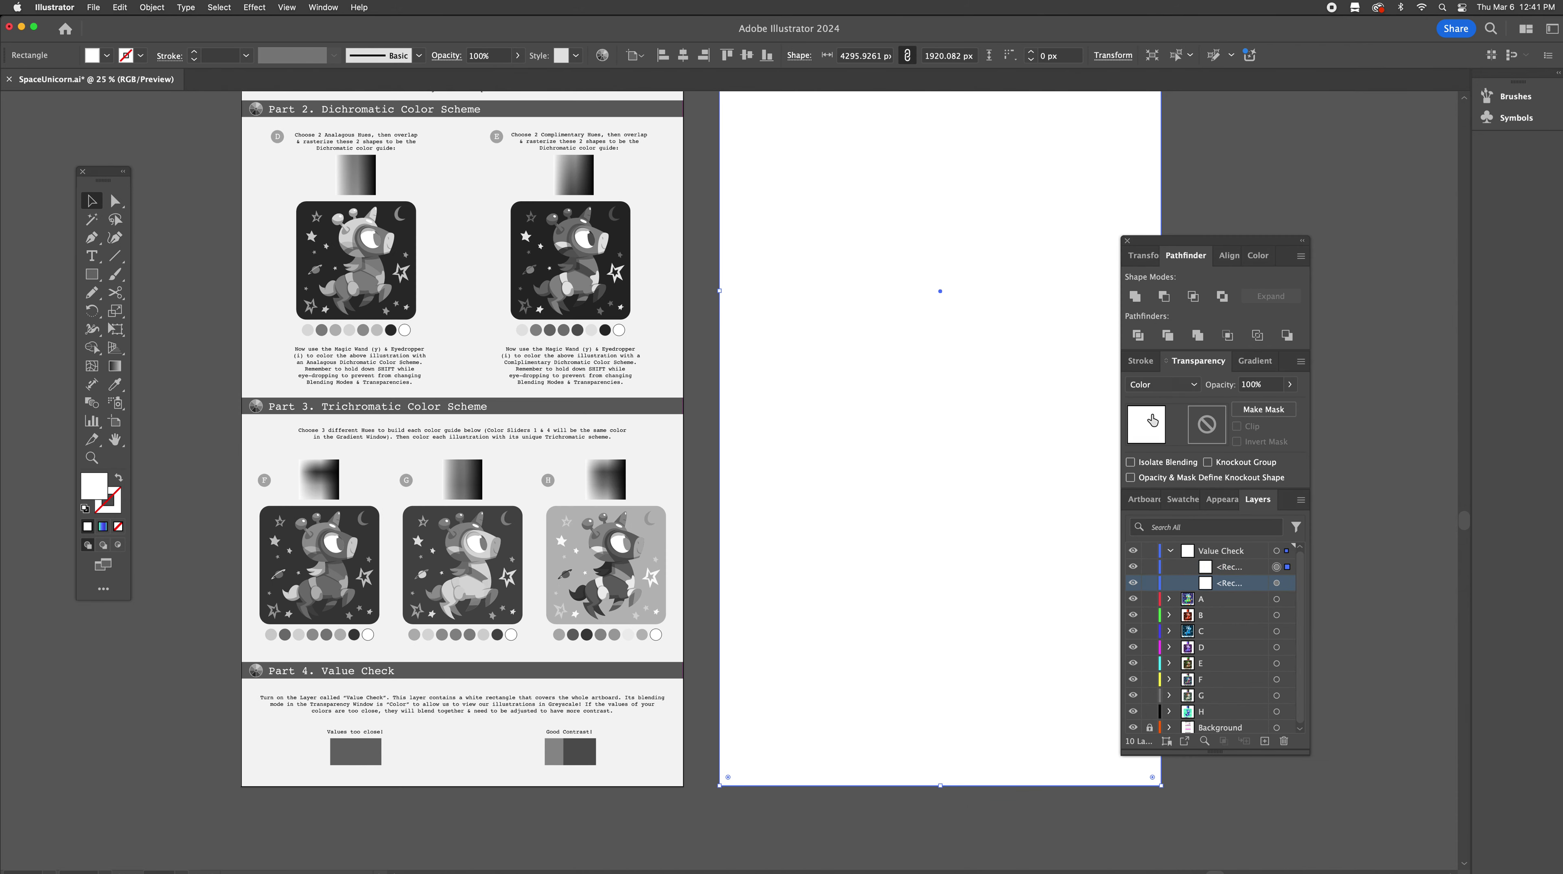
pyautogui.click(1160, 391)
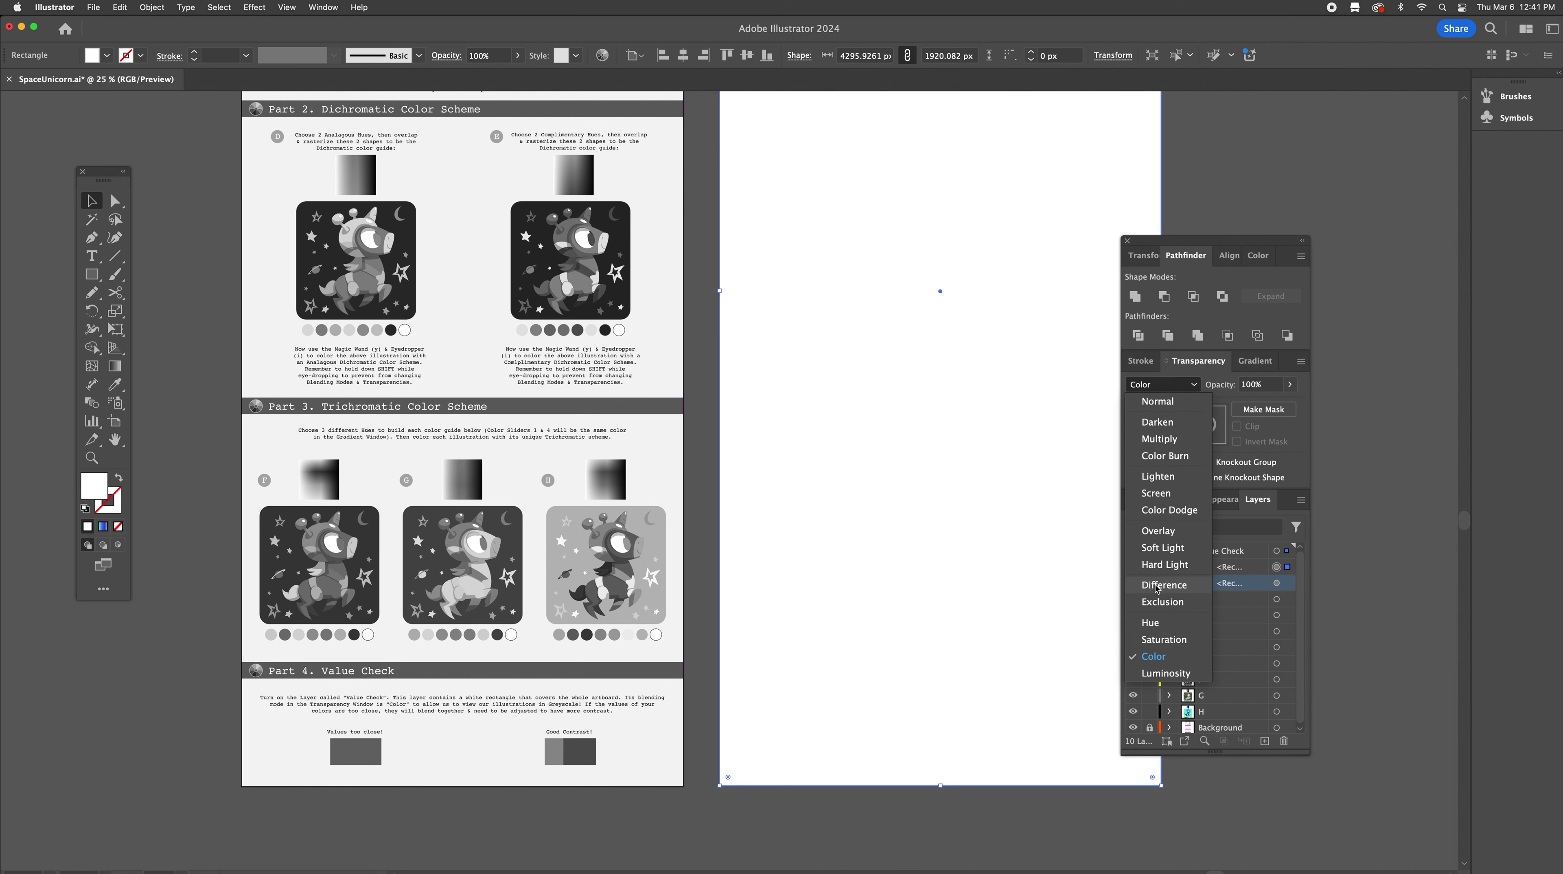
pyautogui.click(1154, 655)
pyautogui.click(523, 463)
pyautogui.hscroll(-5, 523, 463)
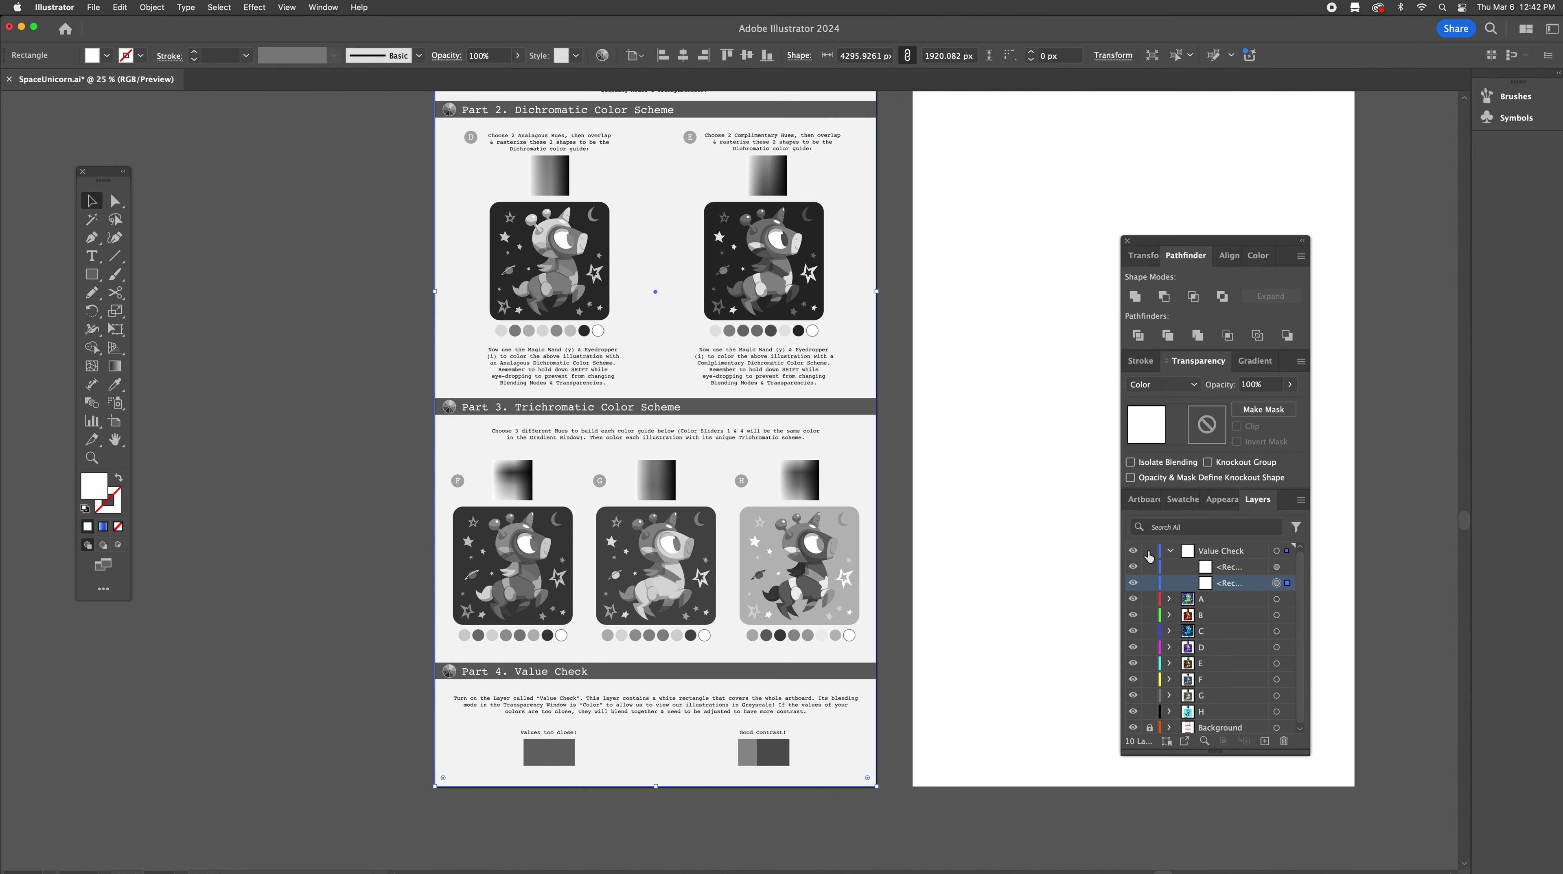
# Compare the illustrations in color and greyscale by toggling the Value Check layer, collapse the layer and leave it hidden
pyautogui.click(1133, 551)
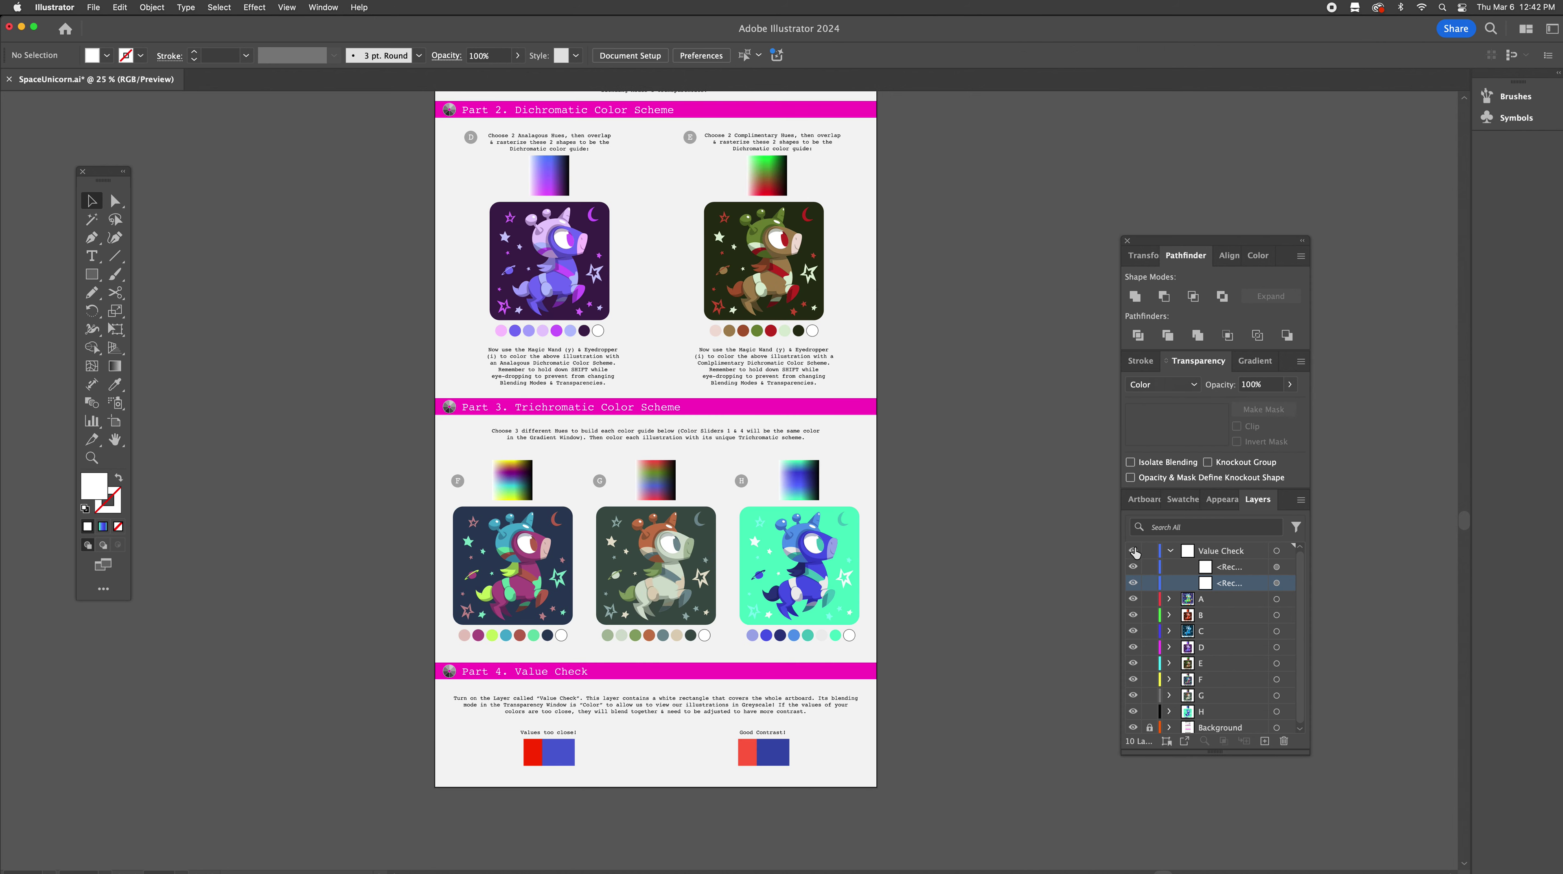
pyautogui.click(1134, 551)
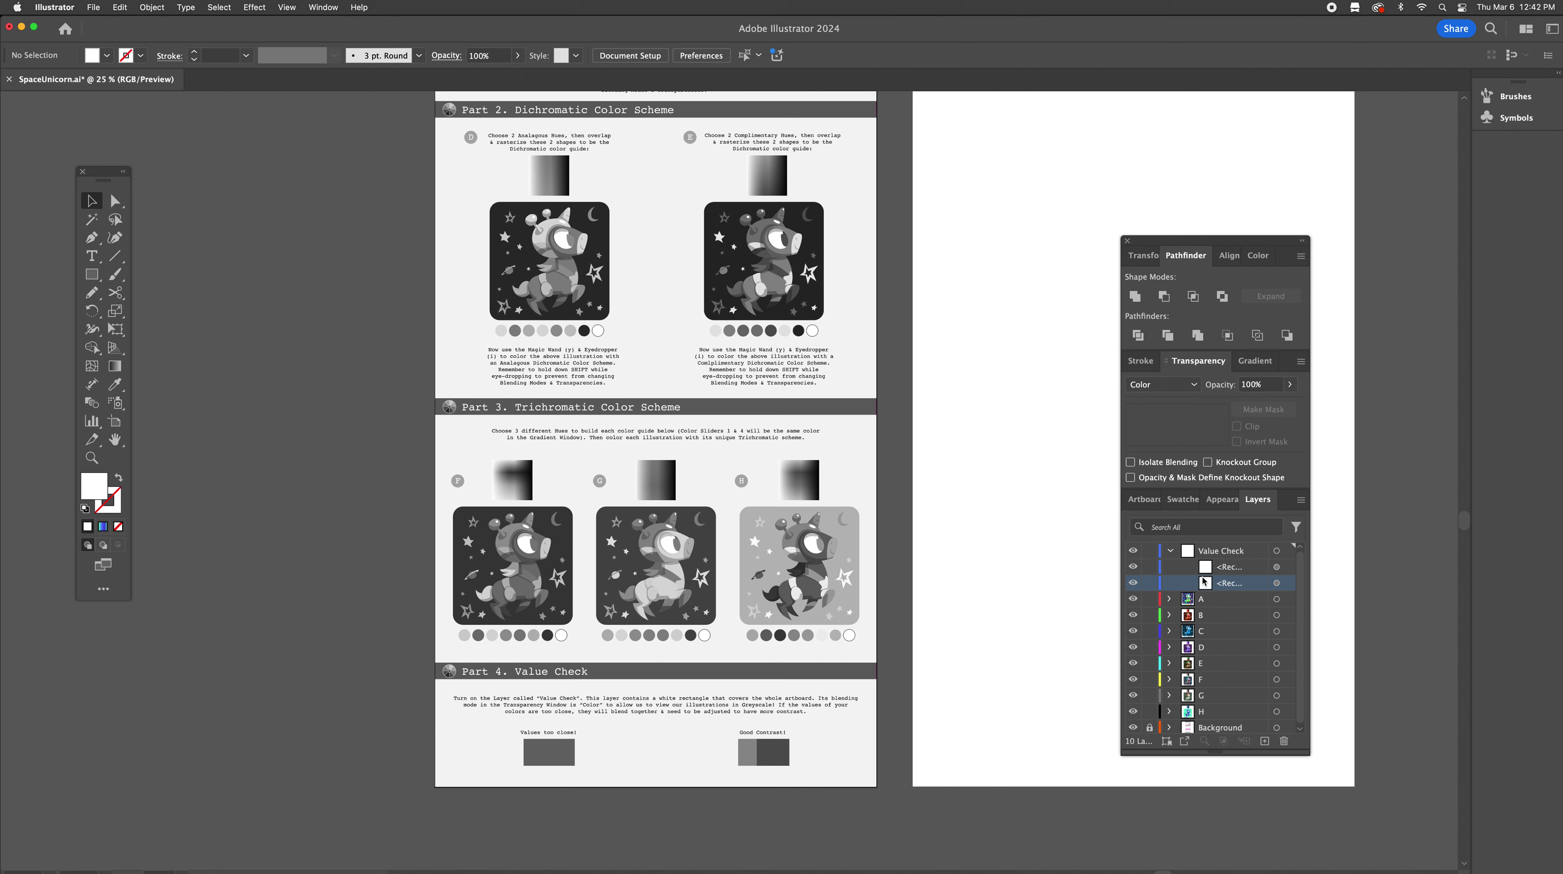
pyautogui.click(1171, 551)
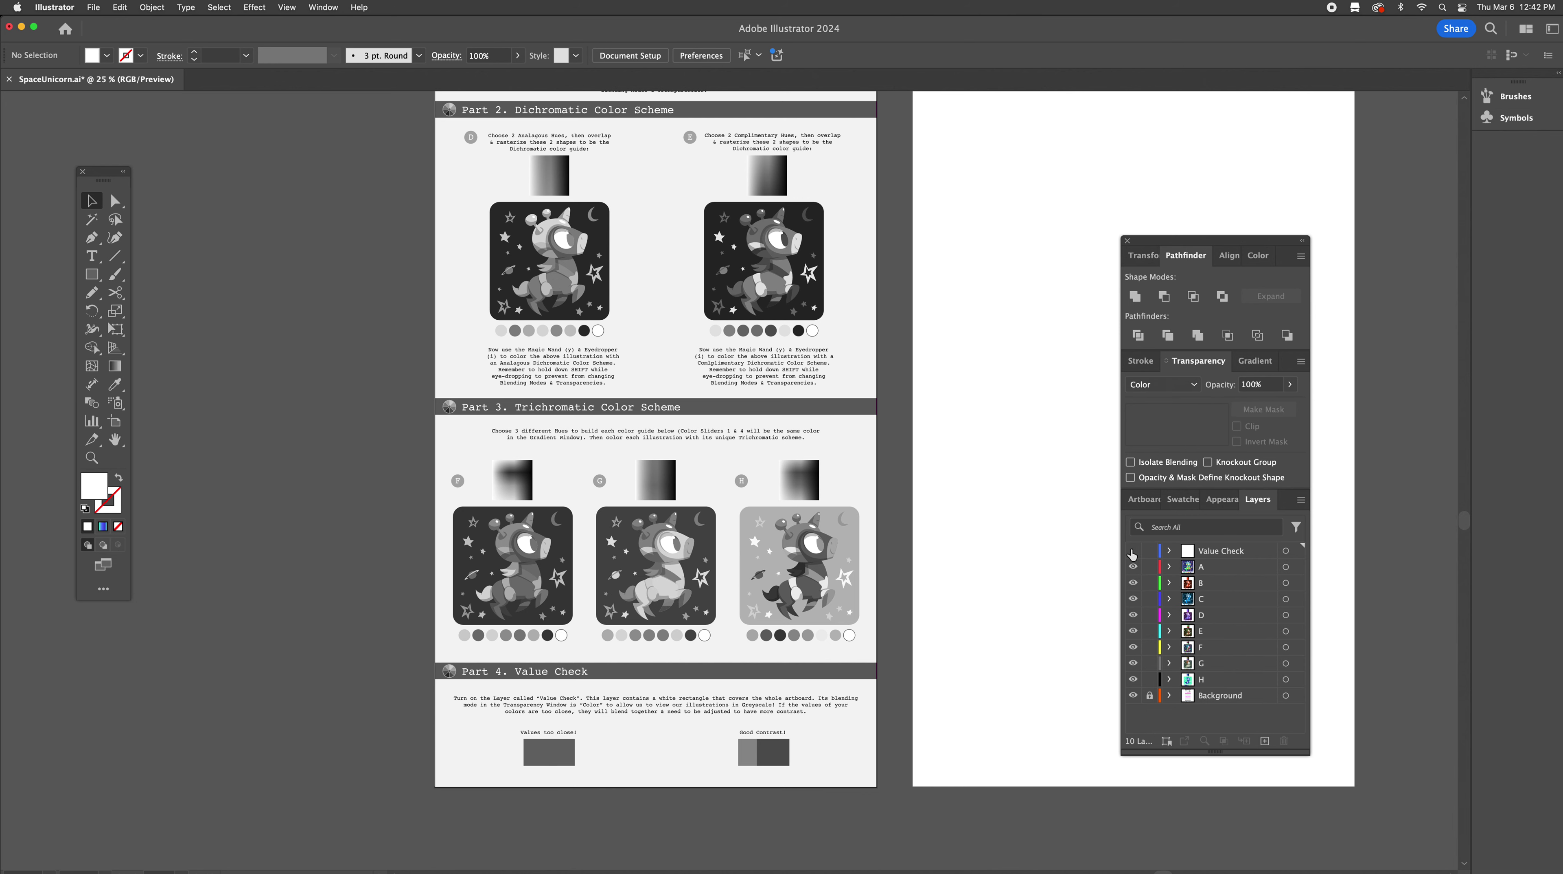
pyautogui.click(1133, 550)
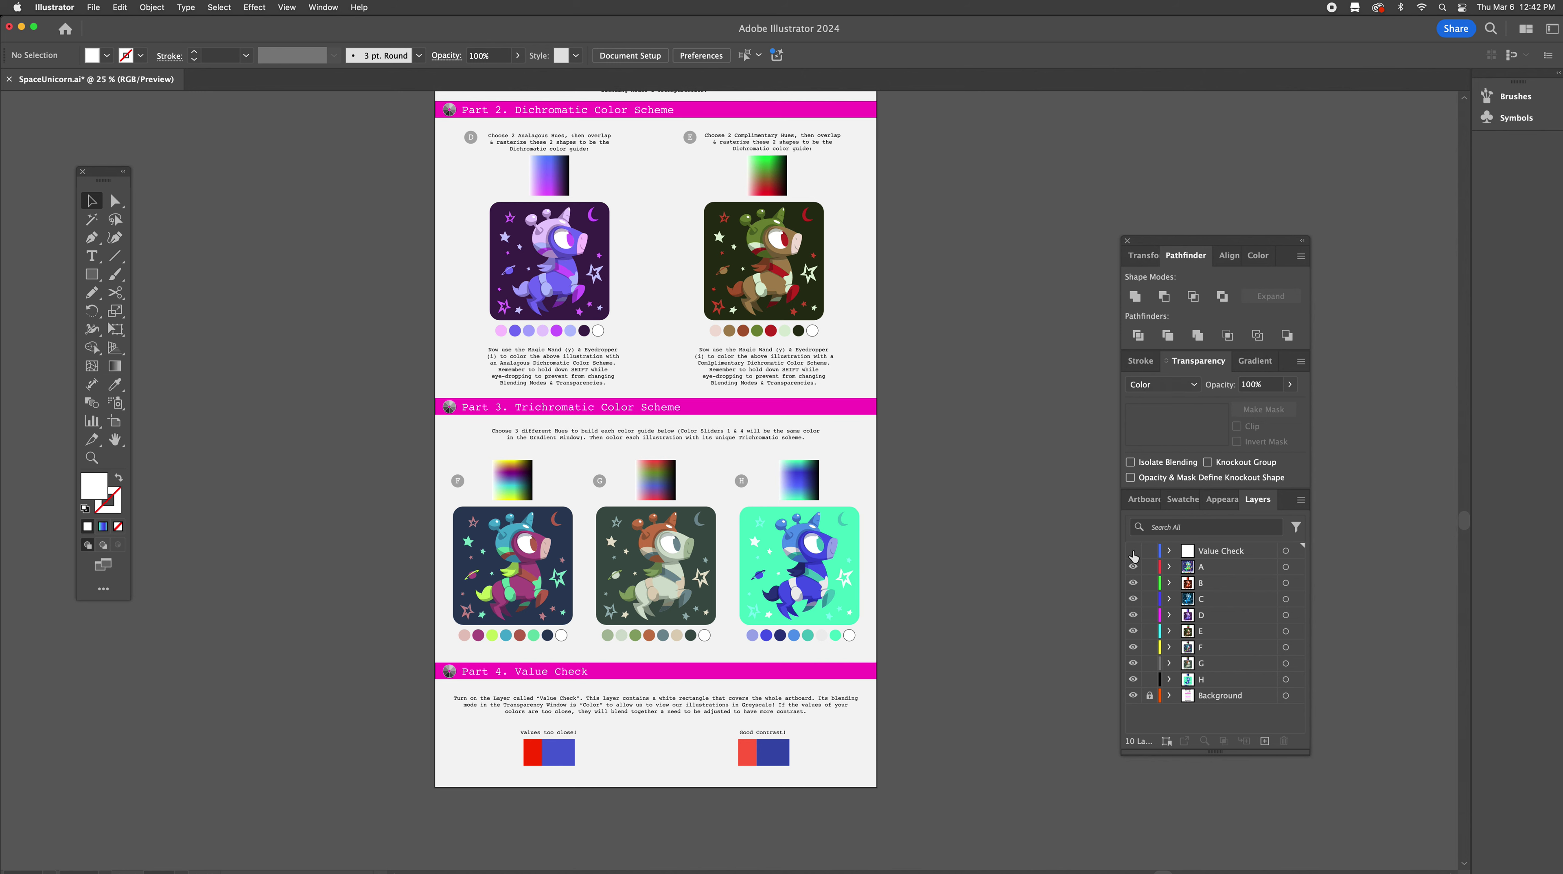
pyautogui.click(1132, 551)
pyautogui.click(1133, 553)
pyautogui.press('super+equal')
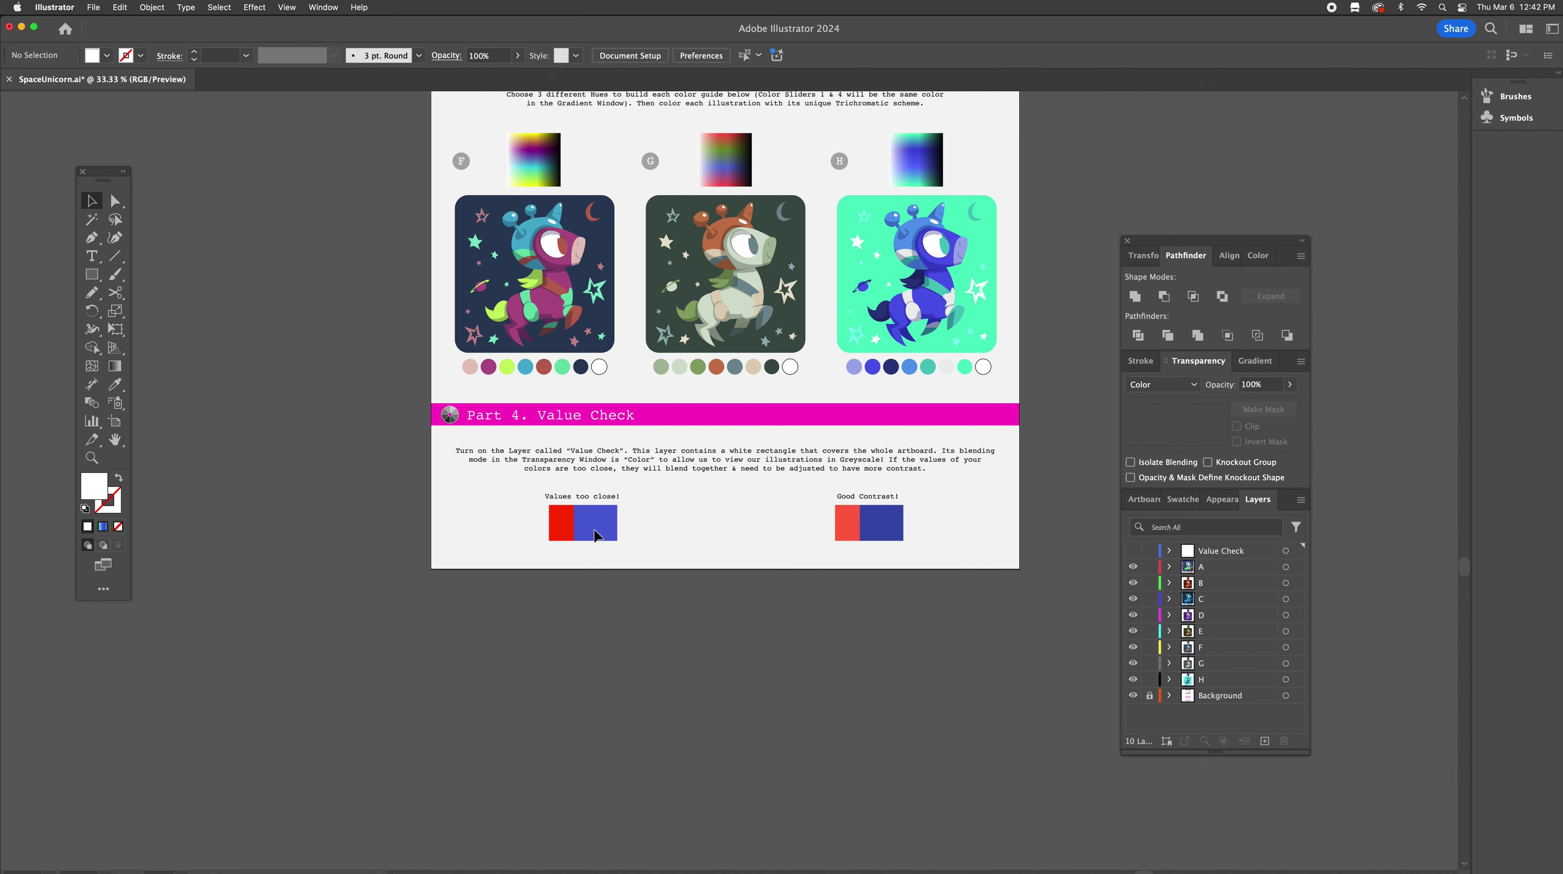
# Toggle the Value Check layer to compare the "Values too close!" and "Good Contrast!" samples in color and greyscale
pyautogui.click(1134, 552)
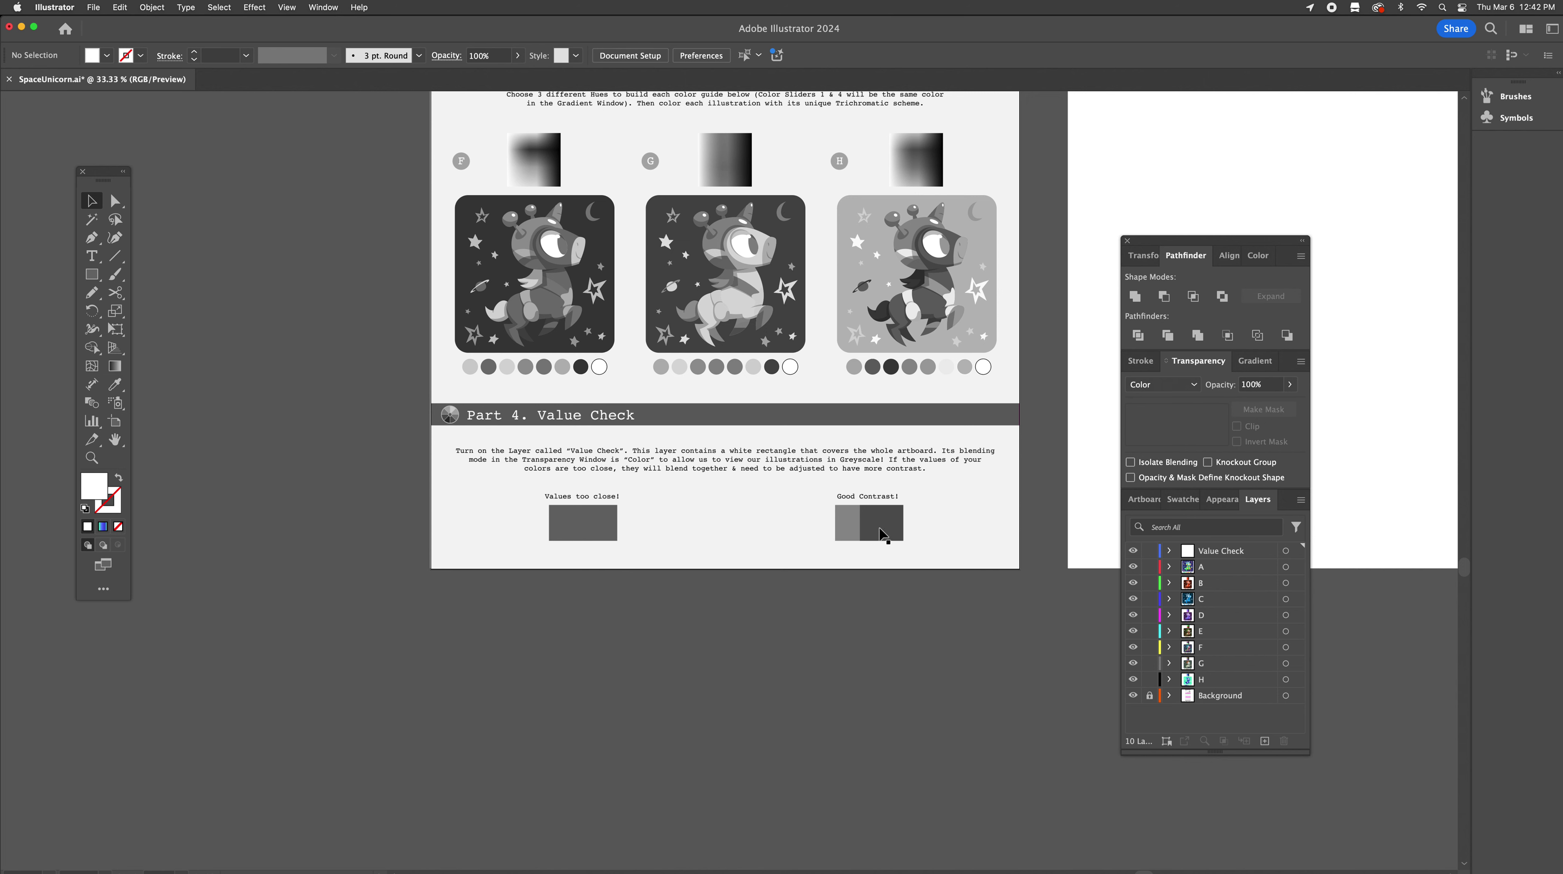
pyautogui.click(1133, 551)
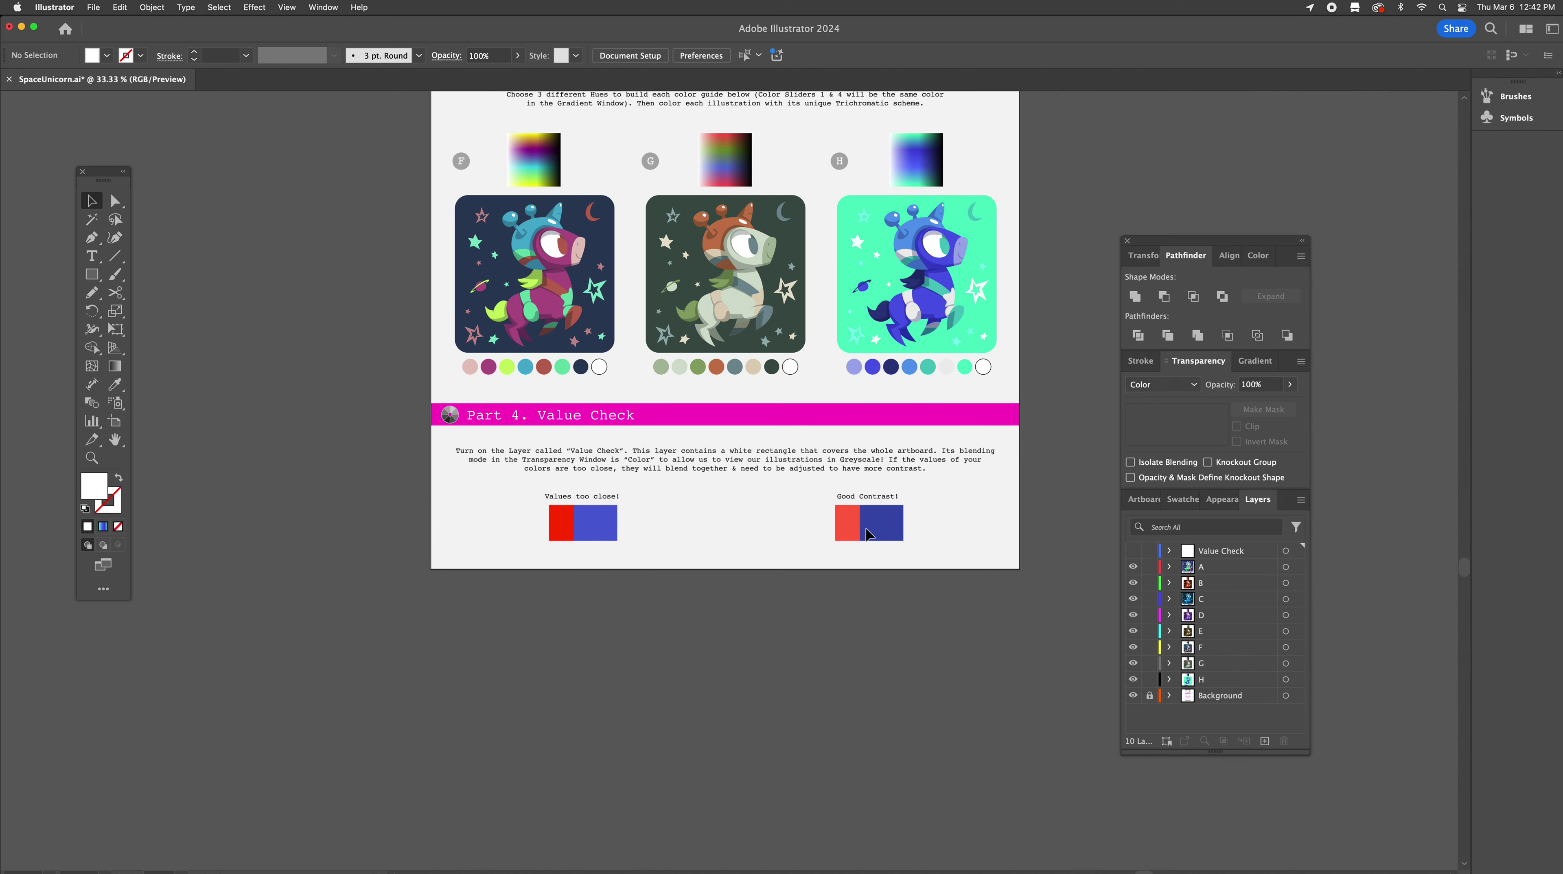
pyautogui.click(1133, 551)
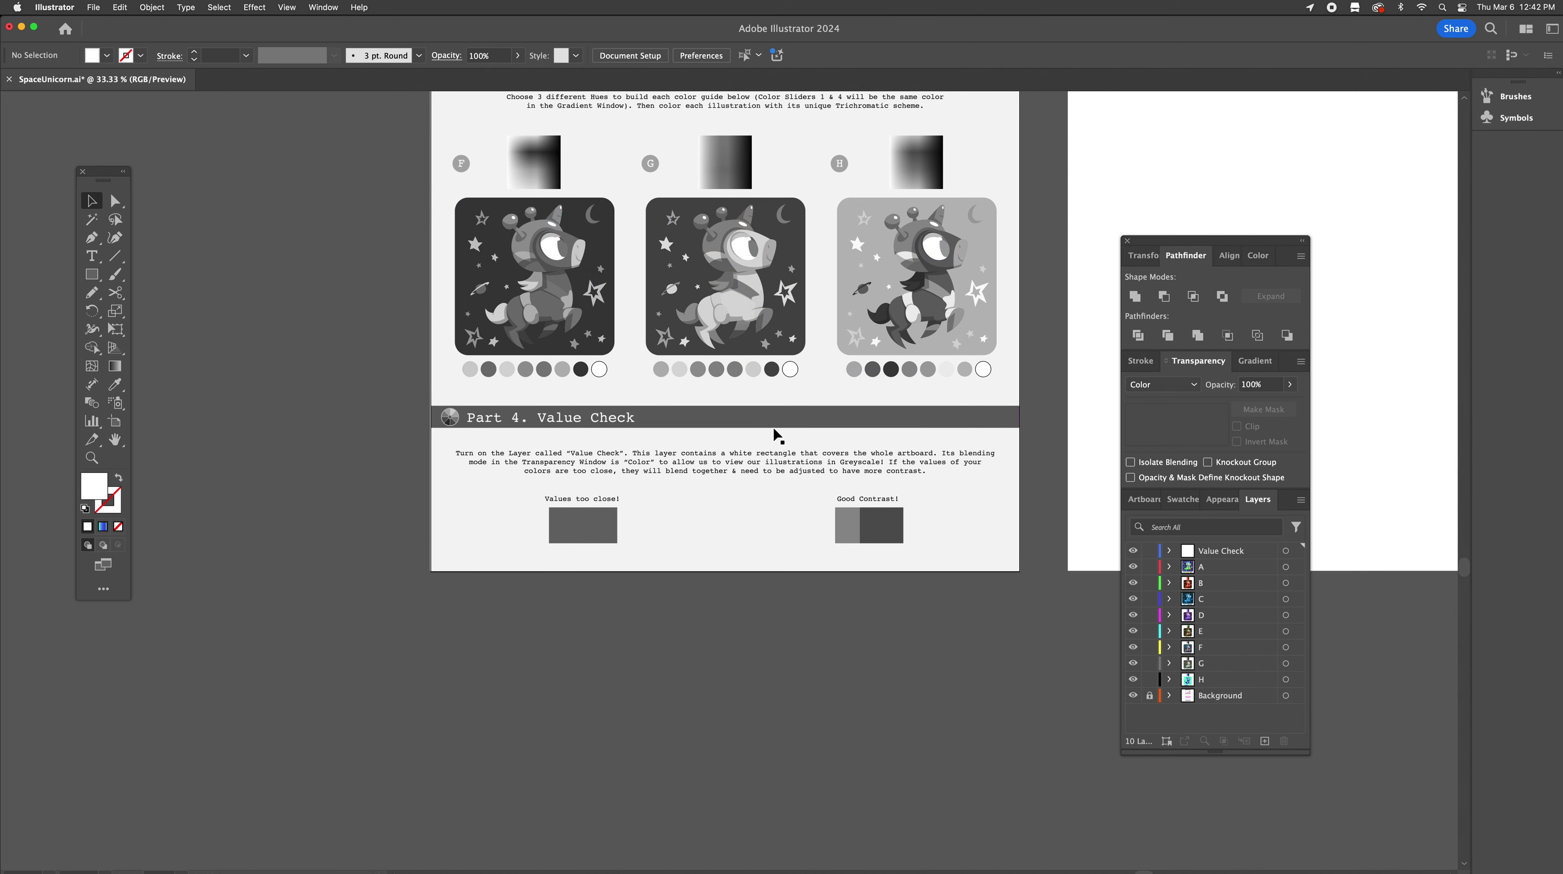
# Examine the greyscale values of the illustrations from Part 3 up to Part 1, closely comparing the monochromatic unicorns
pyautogui.scroll(5, 774, 435)
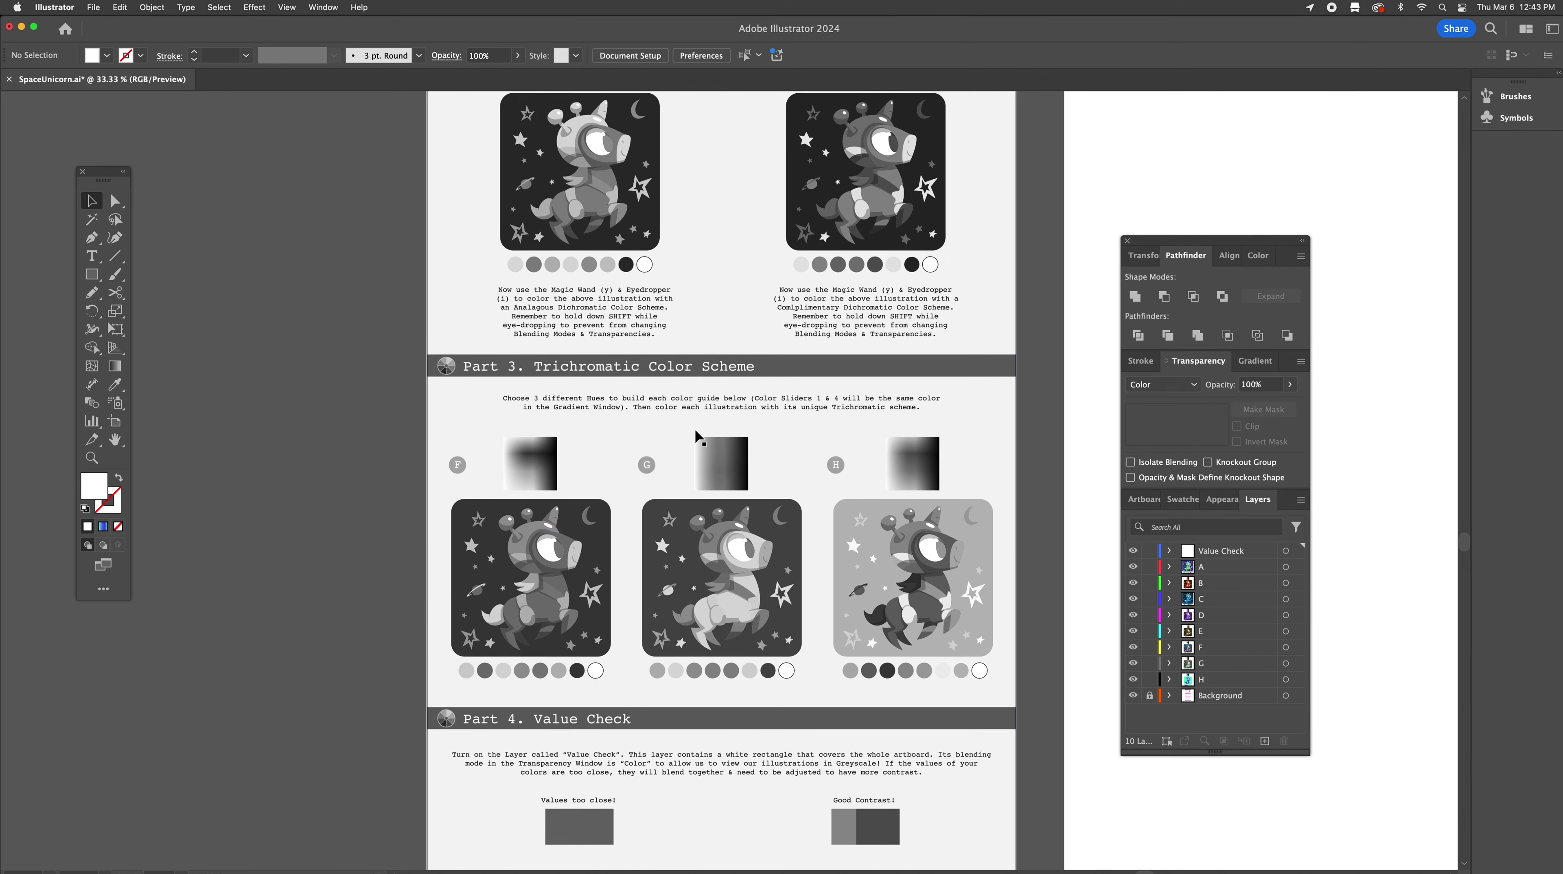
pyautogui.scroll(5, 695, 430)
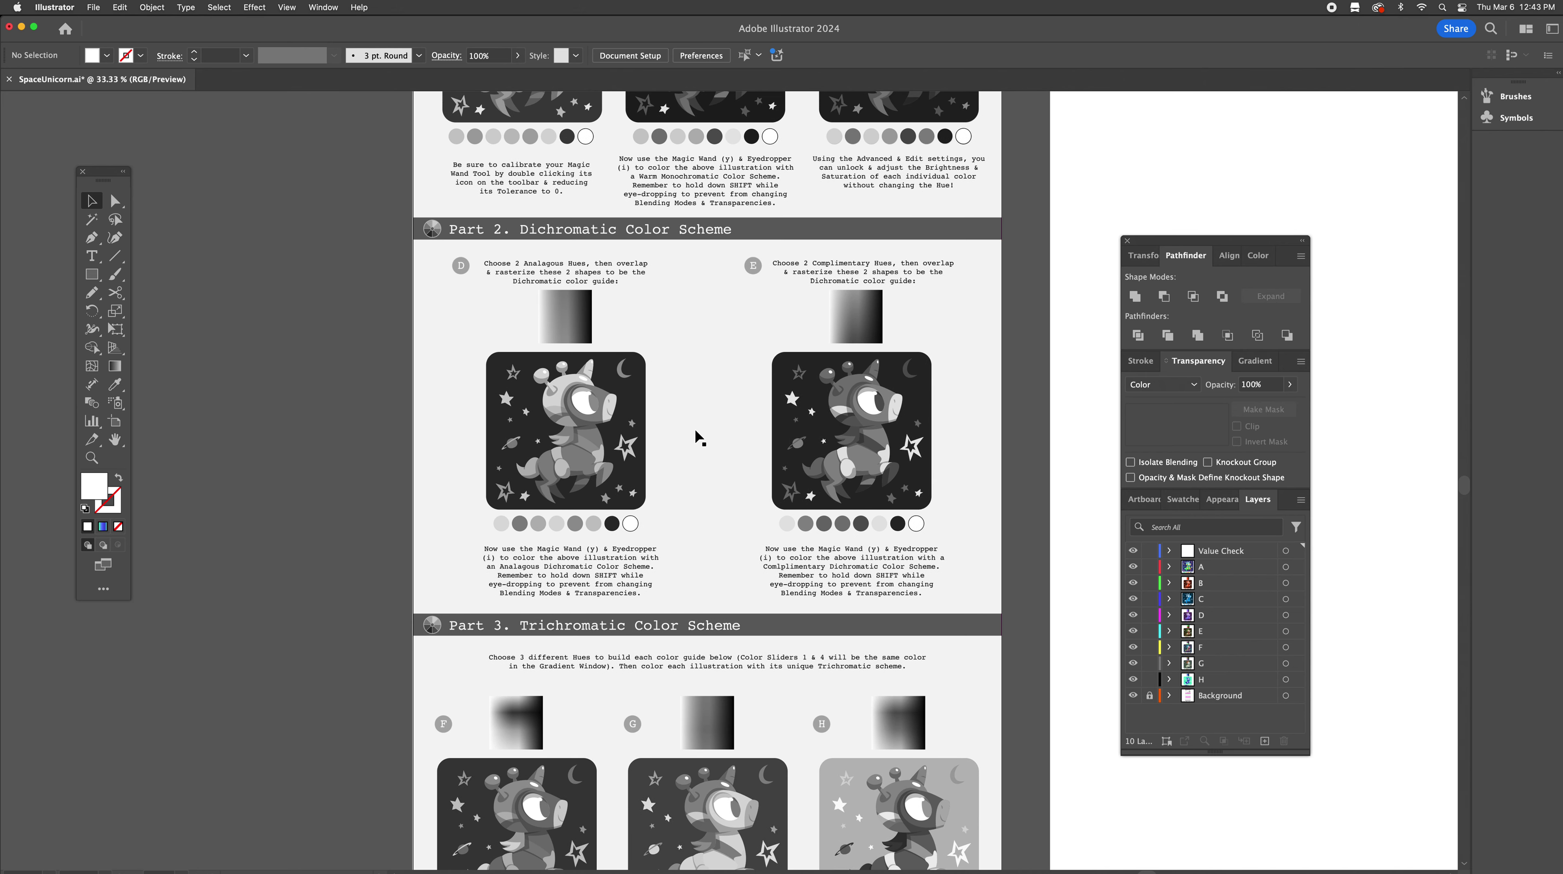
pyautogui.scroll(4, 697, 435)
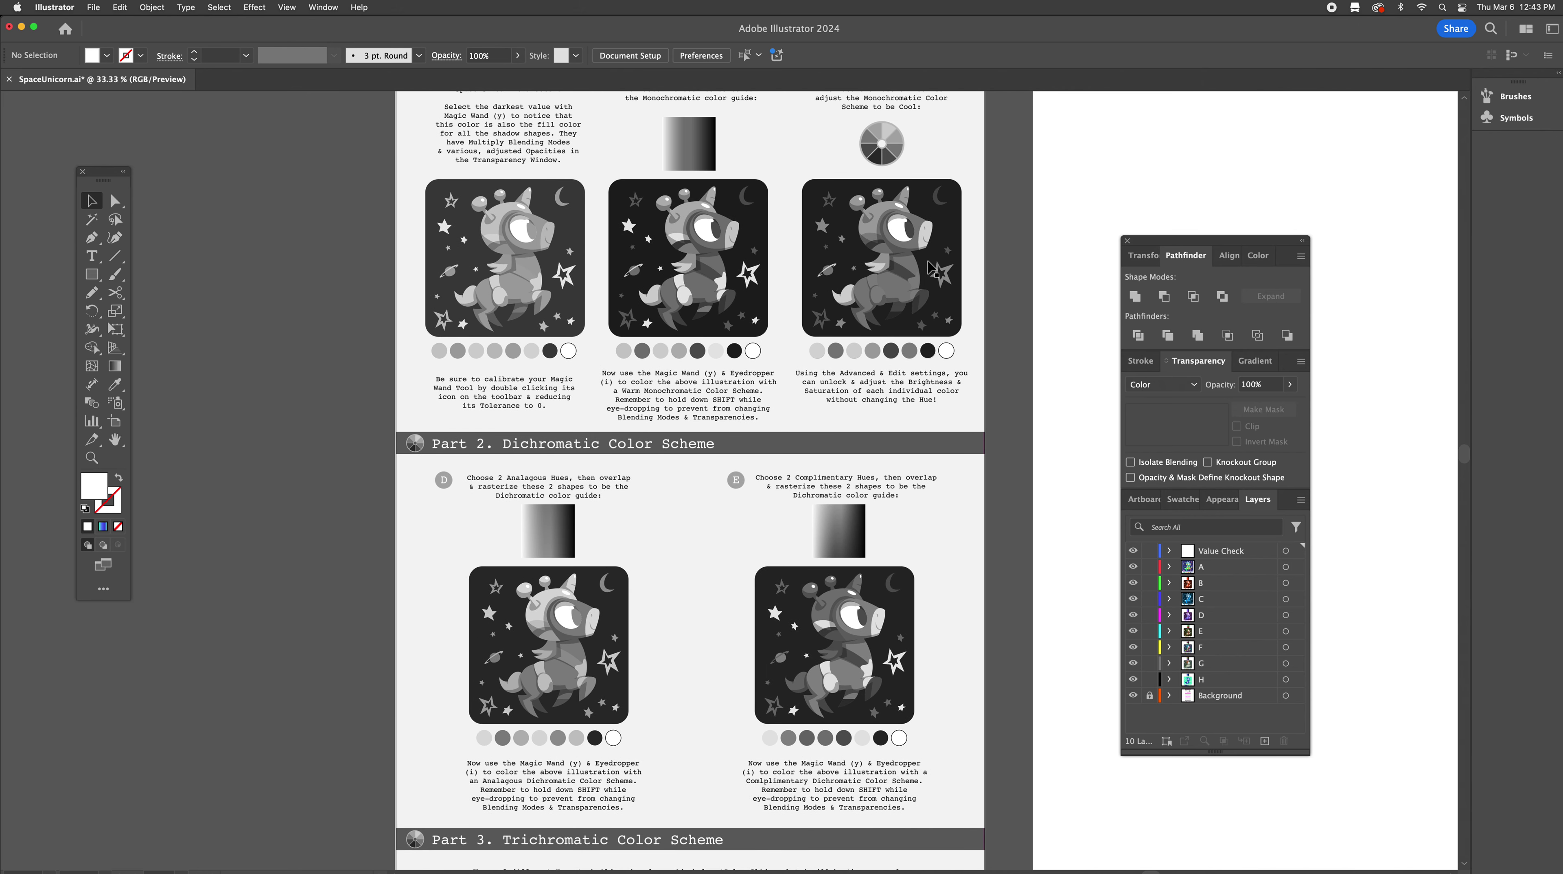
pyautogui.scroll(1, 685, 300)
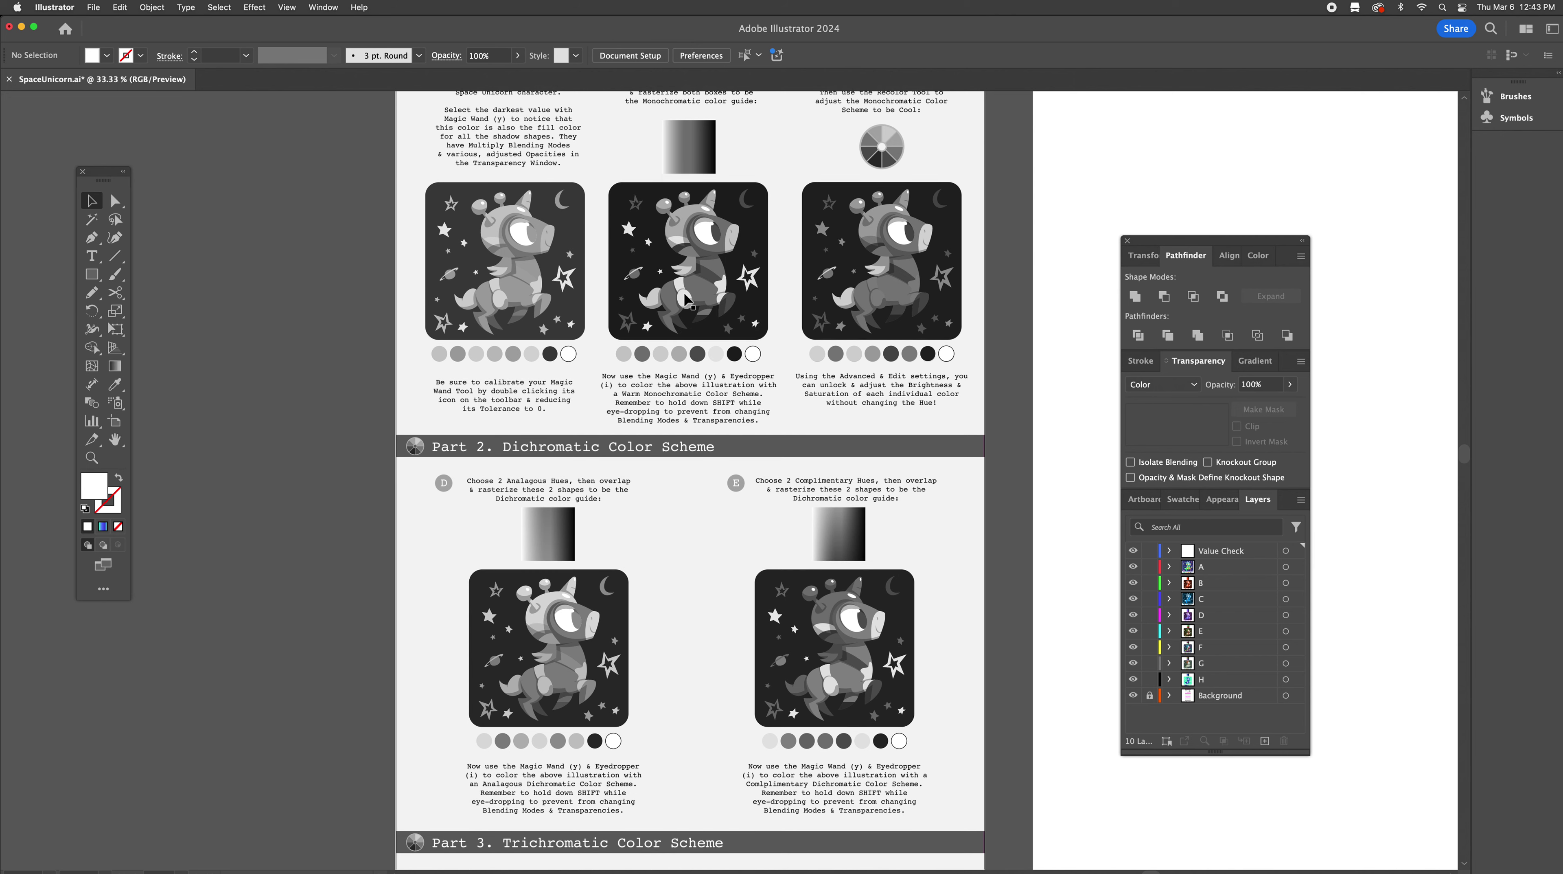
pyautogui.press('super+equal')
pyautogui.press('super+equal')
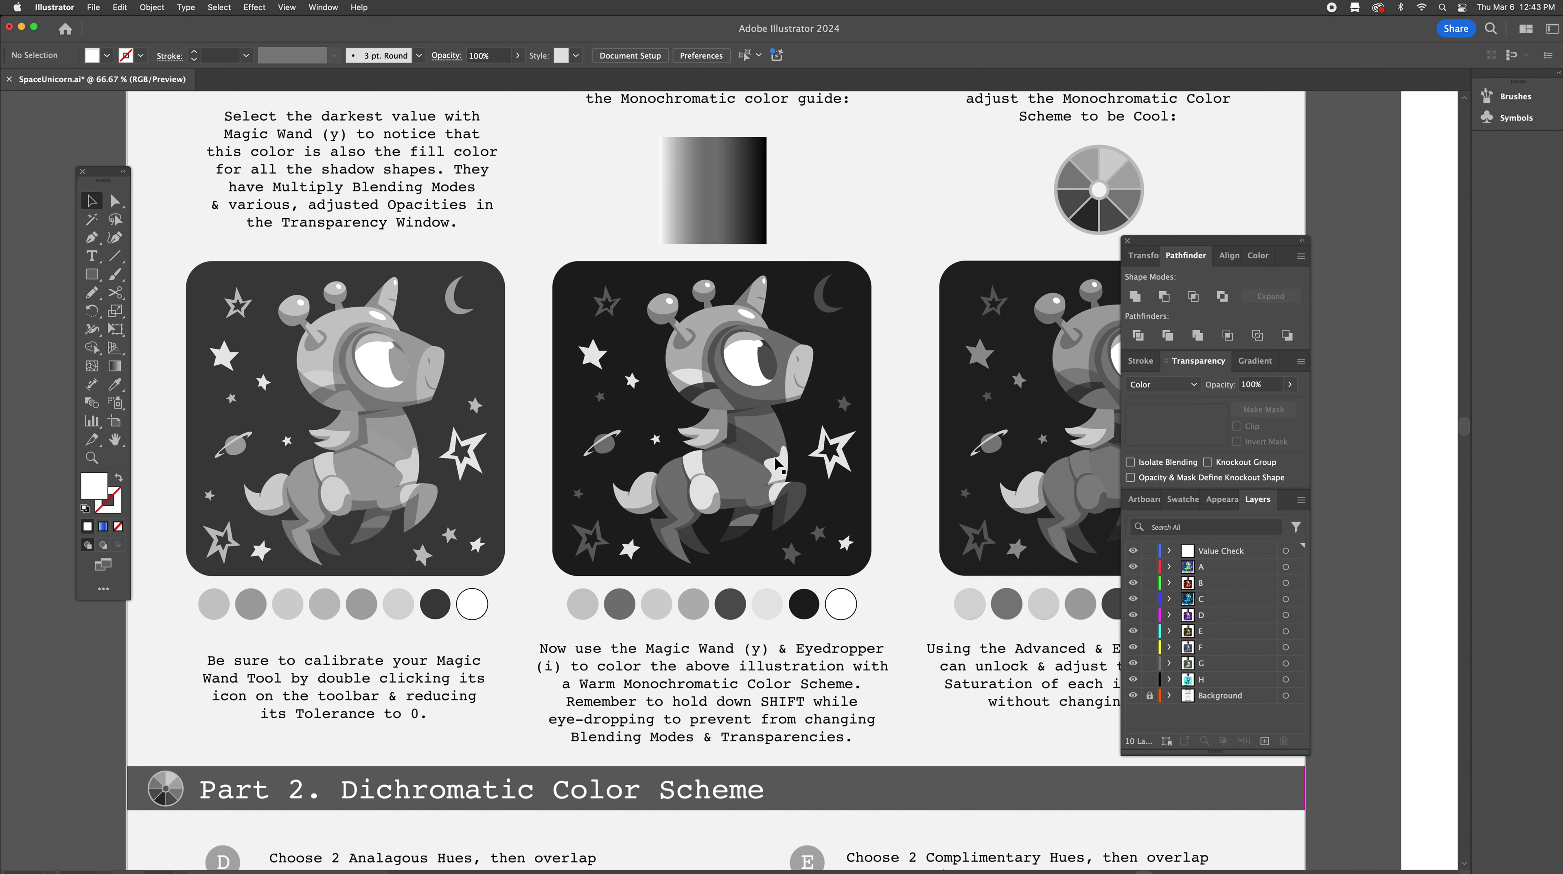
pyautogui.hscroll(5, 801, 490)
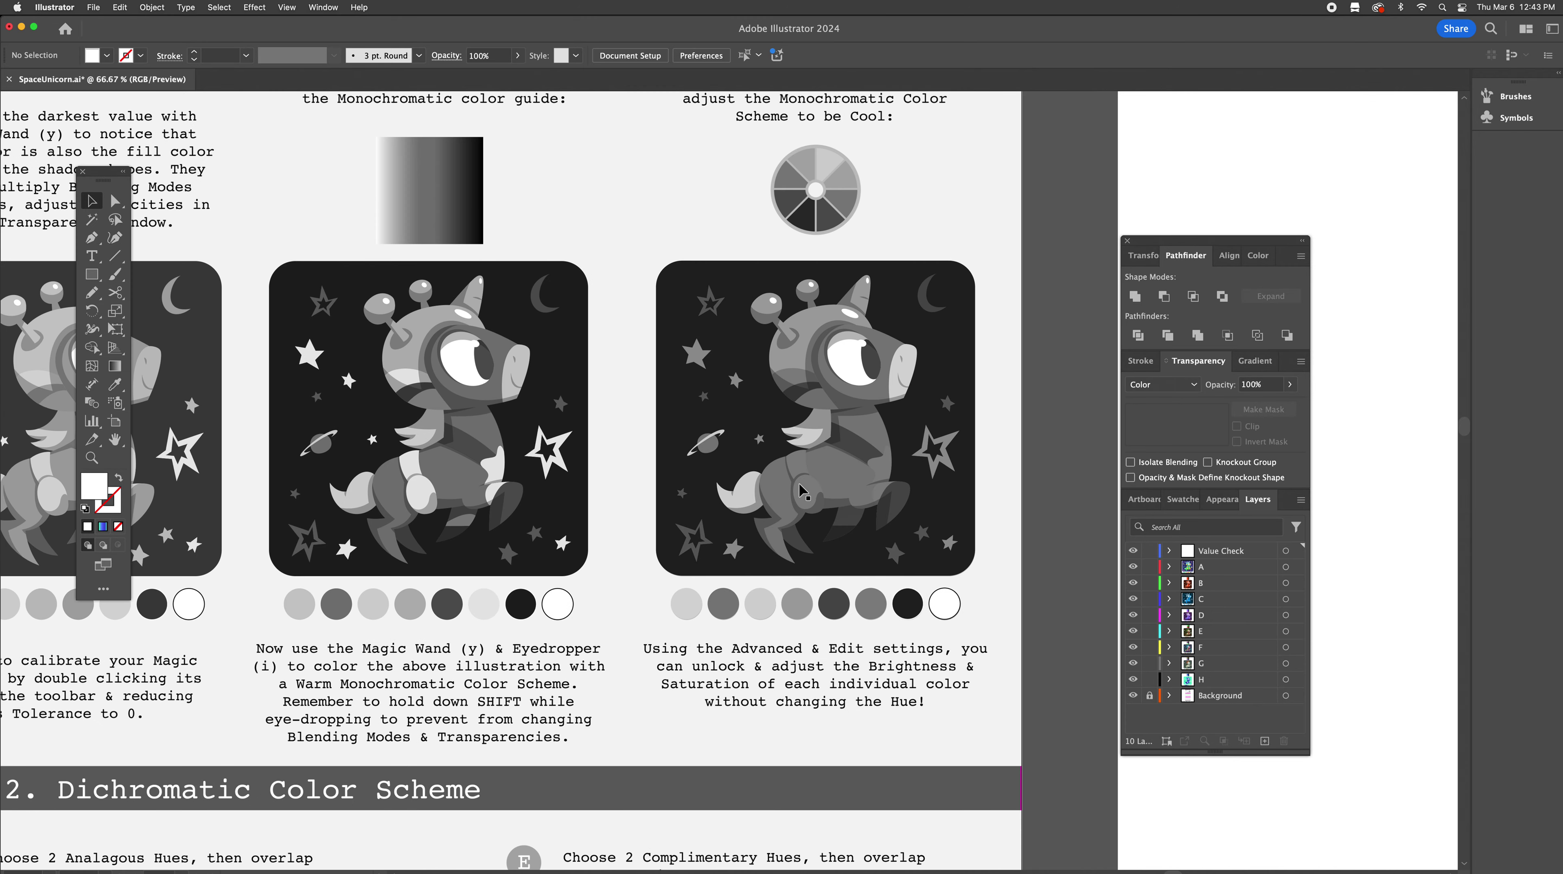
pyautogui.hscroll(3, 801, 489)
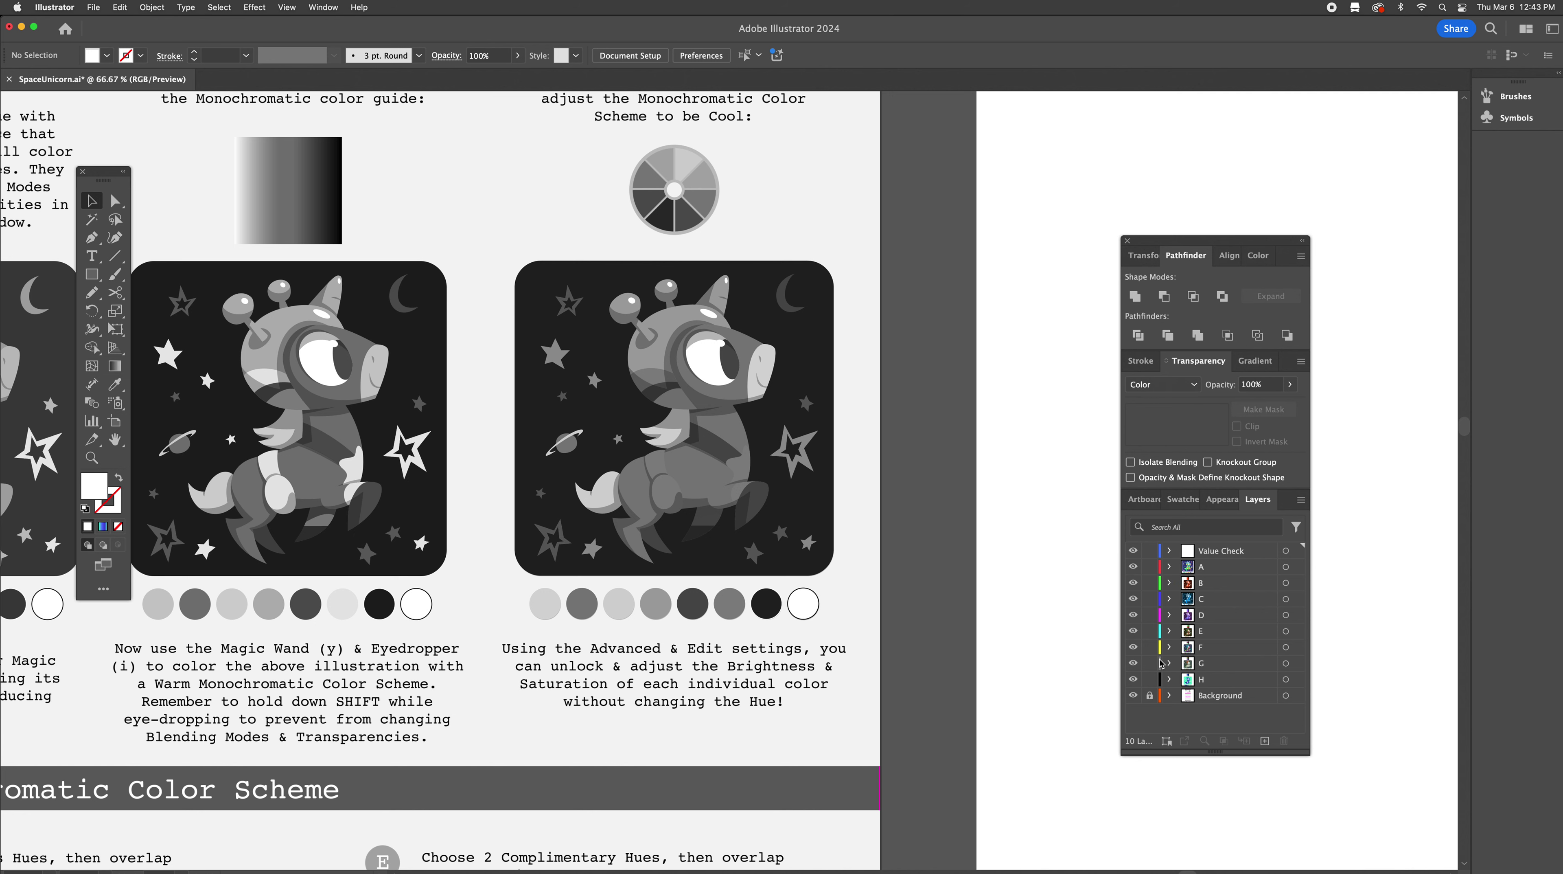
# Hide the Value Check layer and select all shapes in illustration C sharing the grey-blue body patch color with the Magic Wand
pyautogui.click(1133, 553)
pyautogui.press('y')
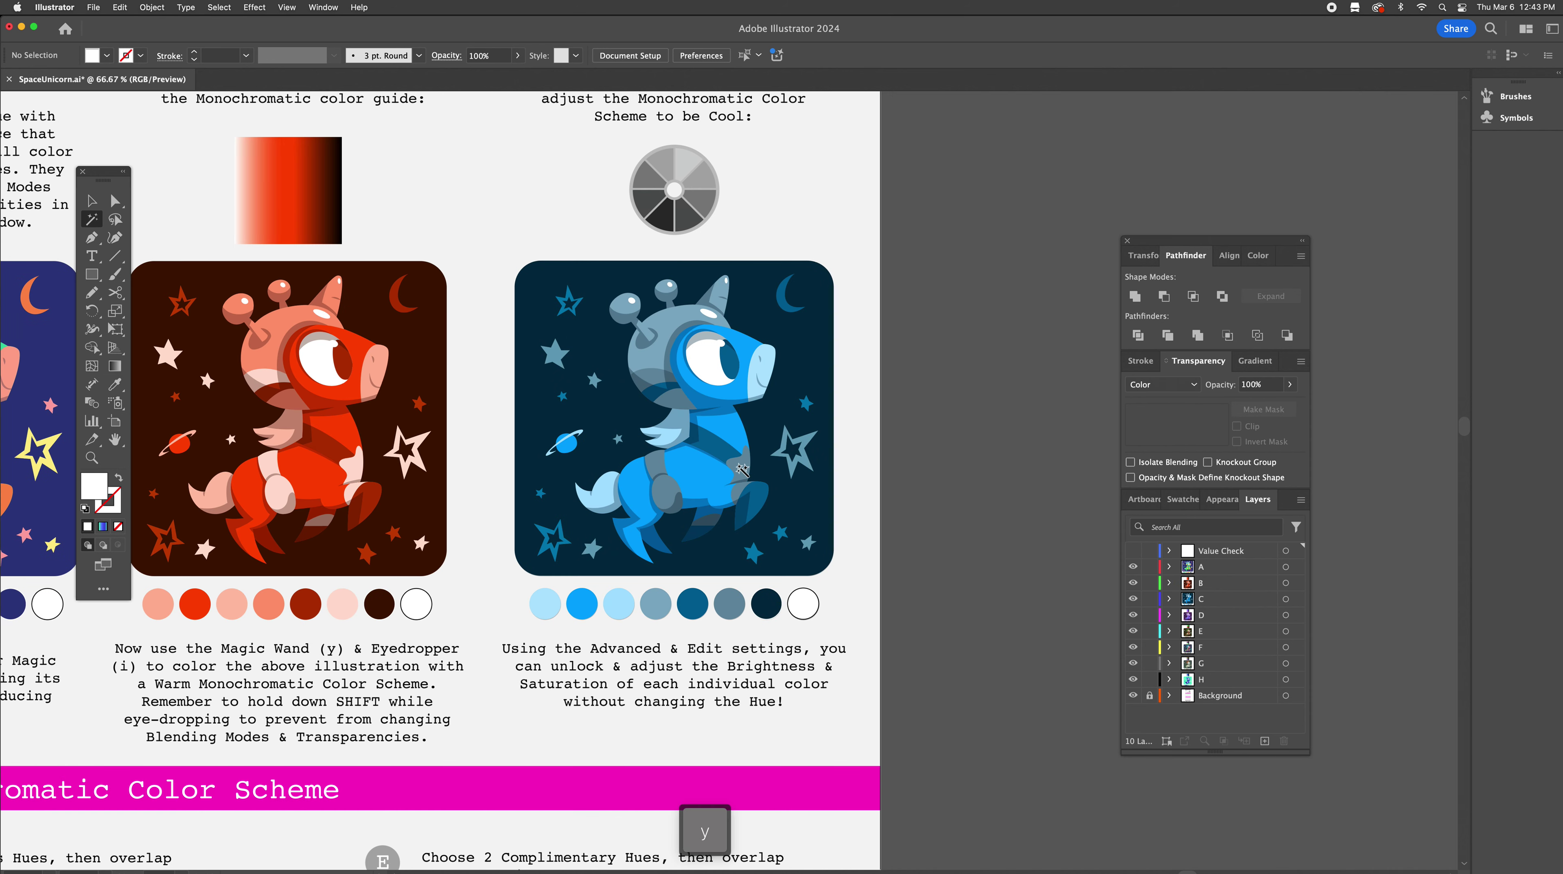
pyautogui.click(744, 473)
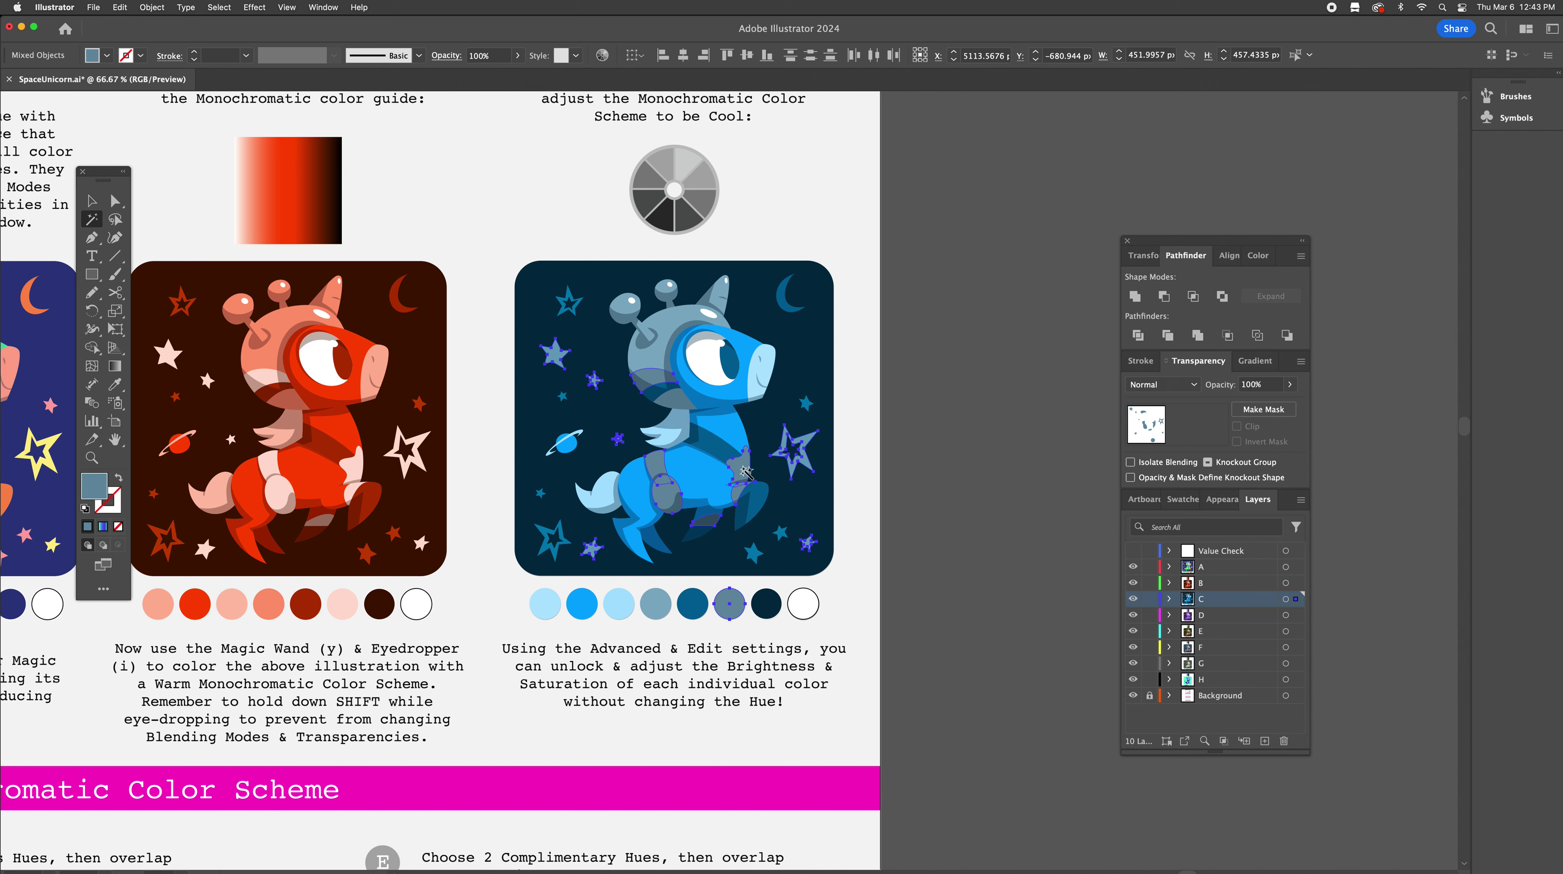
# Recolor the selected grey-blue shapes of illustration C with the advanced Recolor Artwork options, setting the saturation to 52%
pyautogui.click(602, 55)
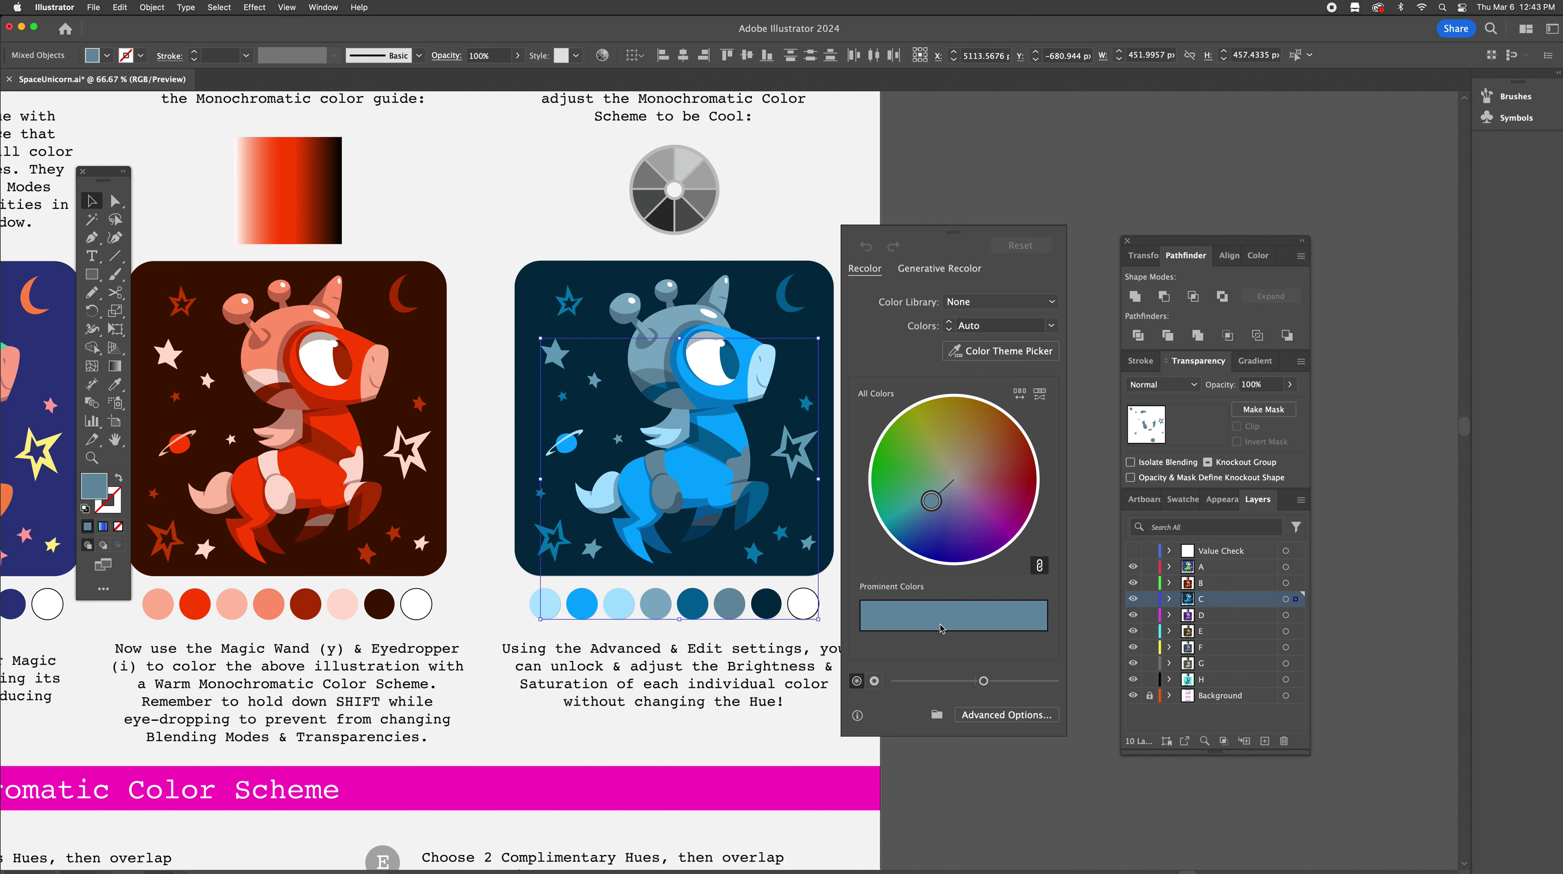
pyautogui.click(980, 715)
pyautogui.moveTo(795, 140); pyautogui.dragTo(1065, 145)
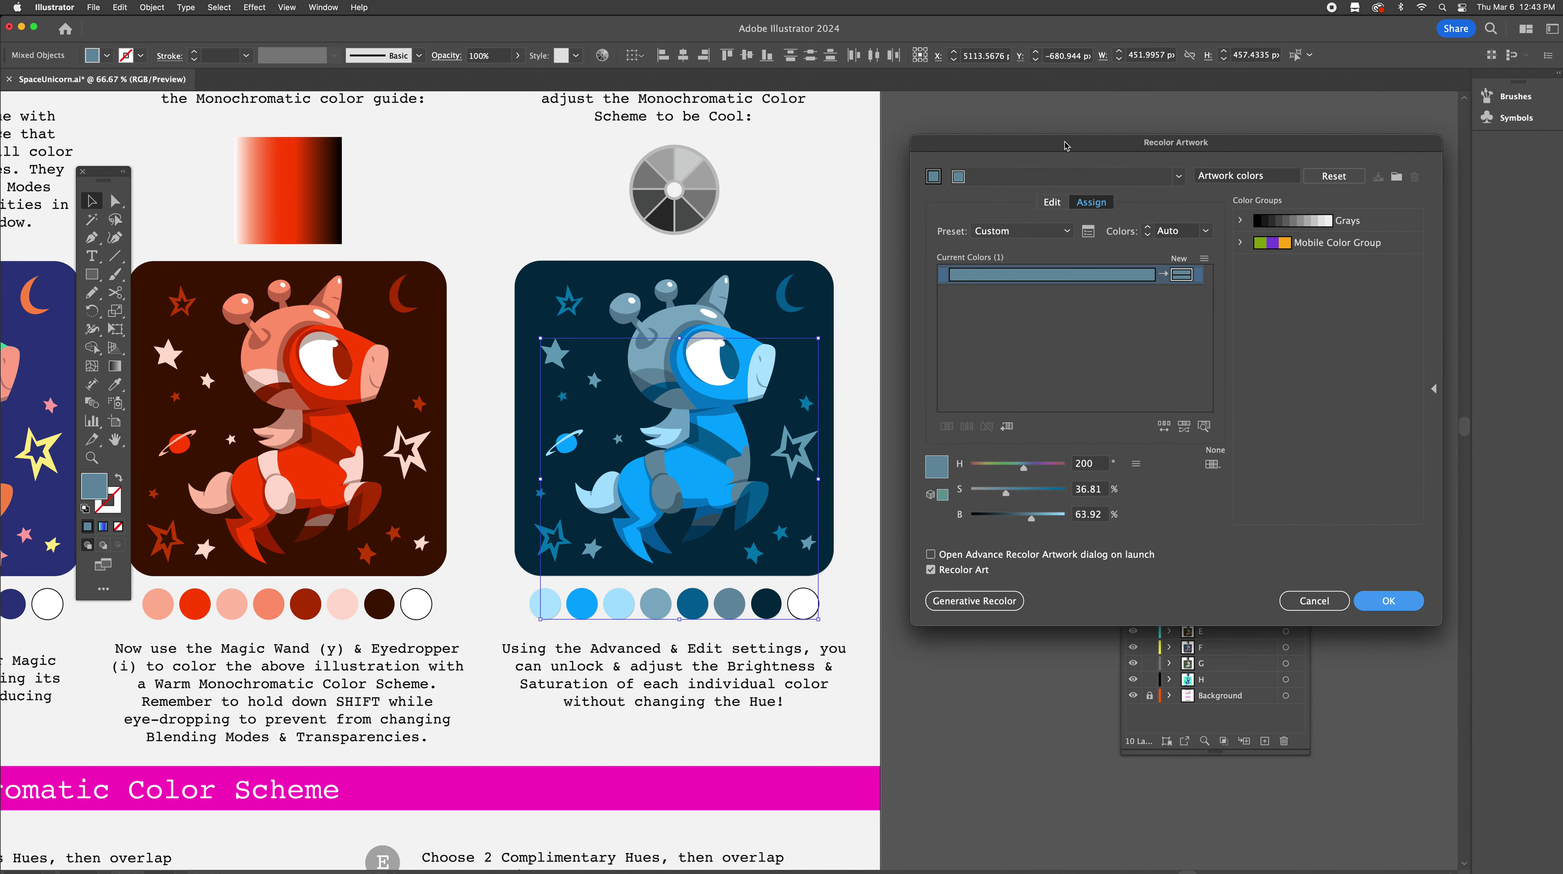
pyautogui.moveTo(1004, 492); pyautogui.dragTo(1010, 493)
pyautogui.moveTo(1018, 494); pyautogui.dragTo(1020, 494)
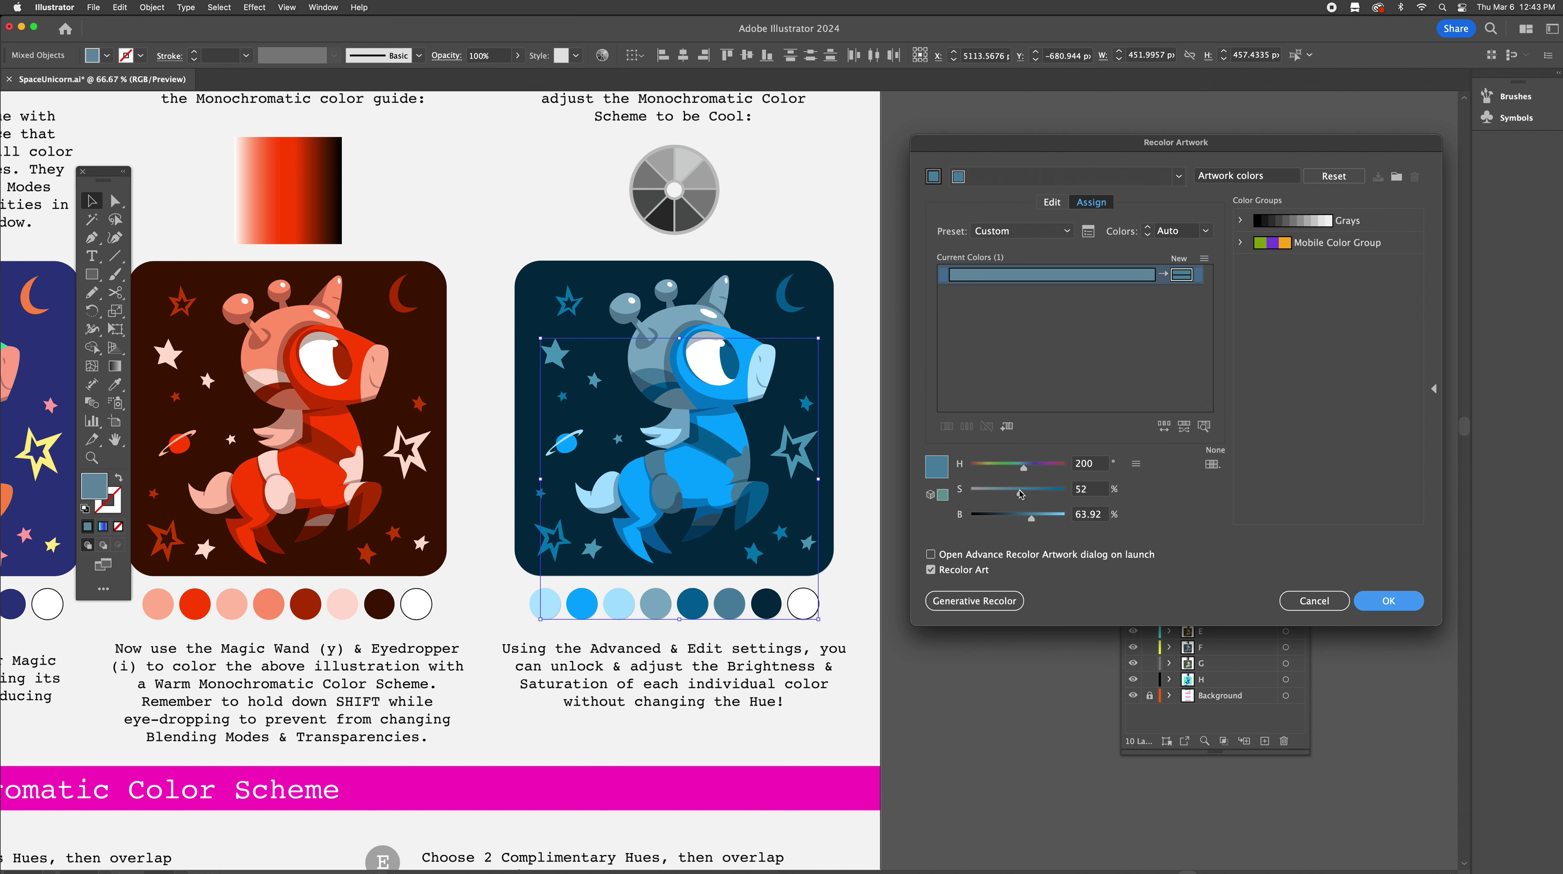
pyautogui.click(1383, 601)
# Check the recolored illustration C in greyscale without a selection, then undo the deselection and the Value Check layer's display
pyautogui.click(1134, 552)
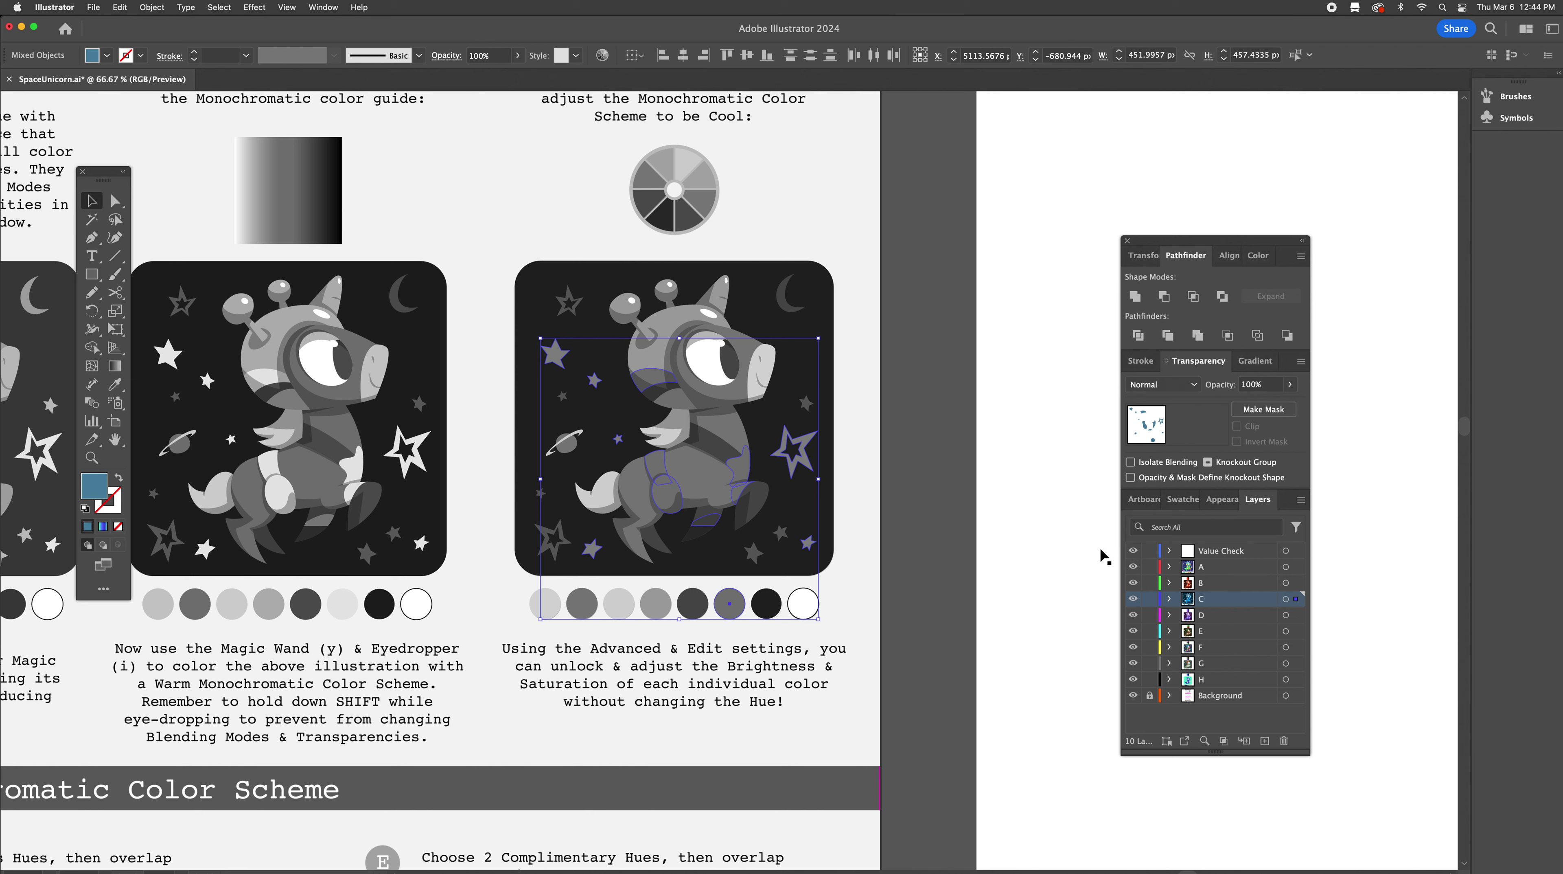
pyautogui.click(894, 534)
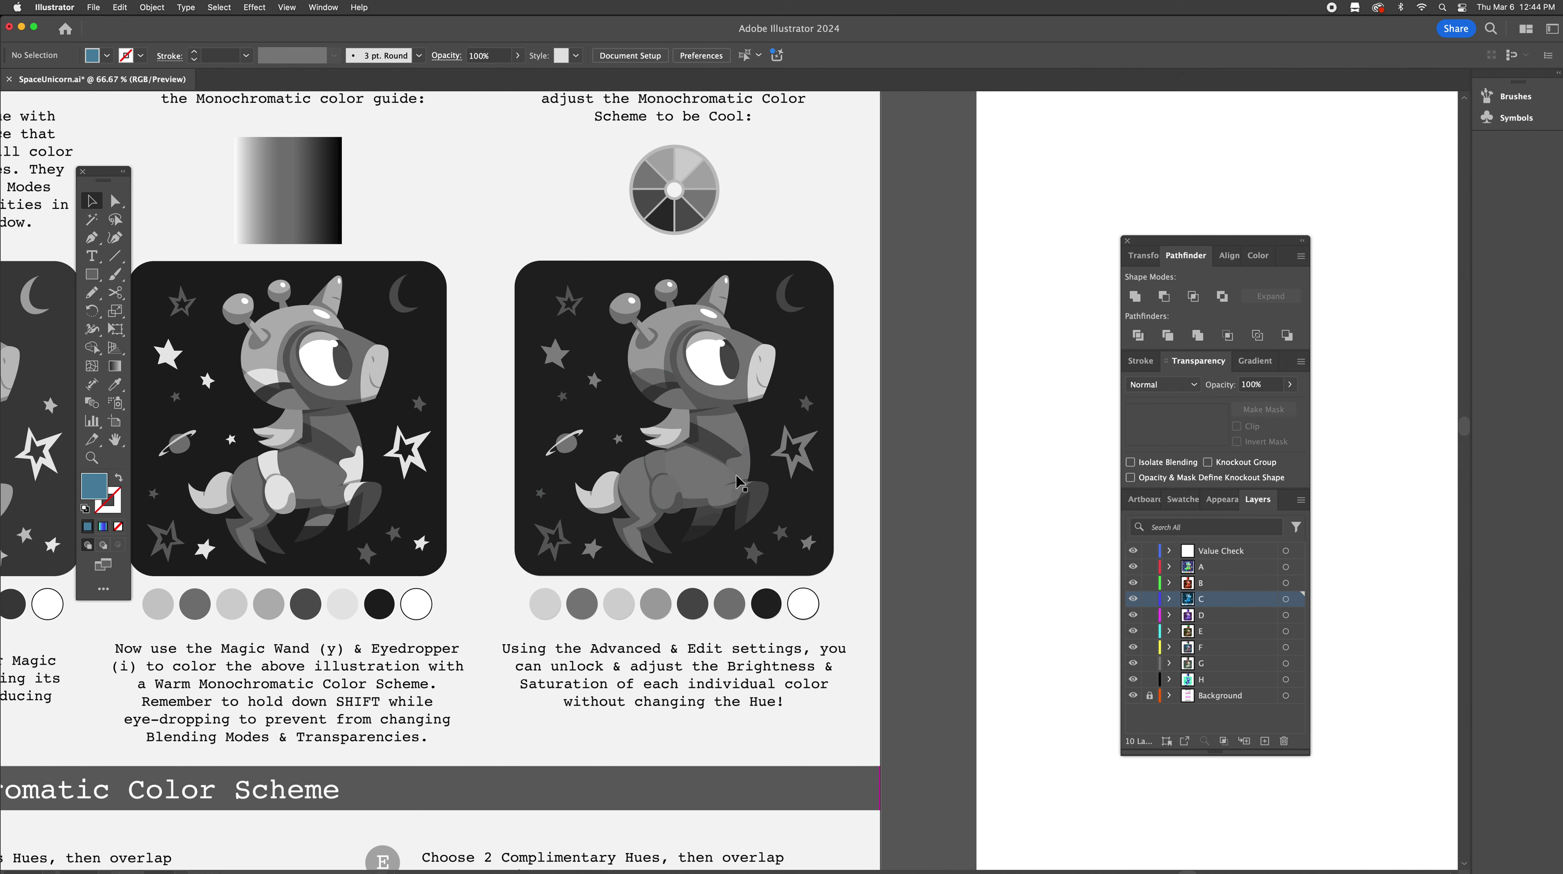
pyautogui.press('super+z')
pyautogui.press('super+z')
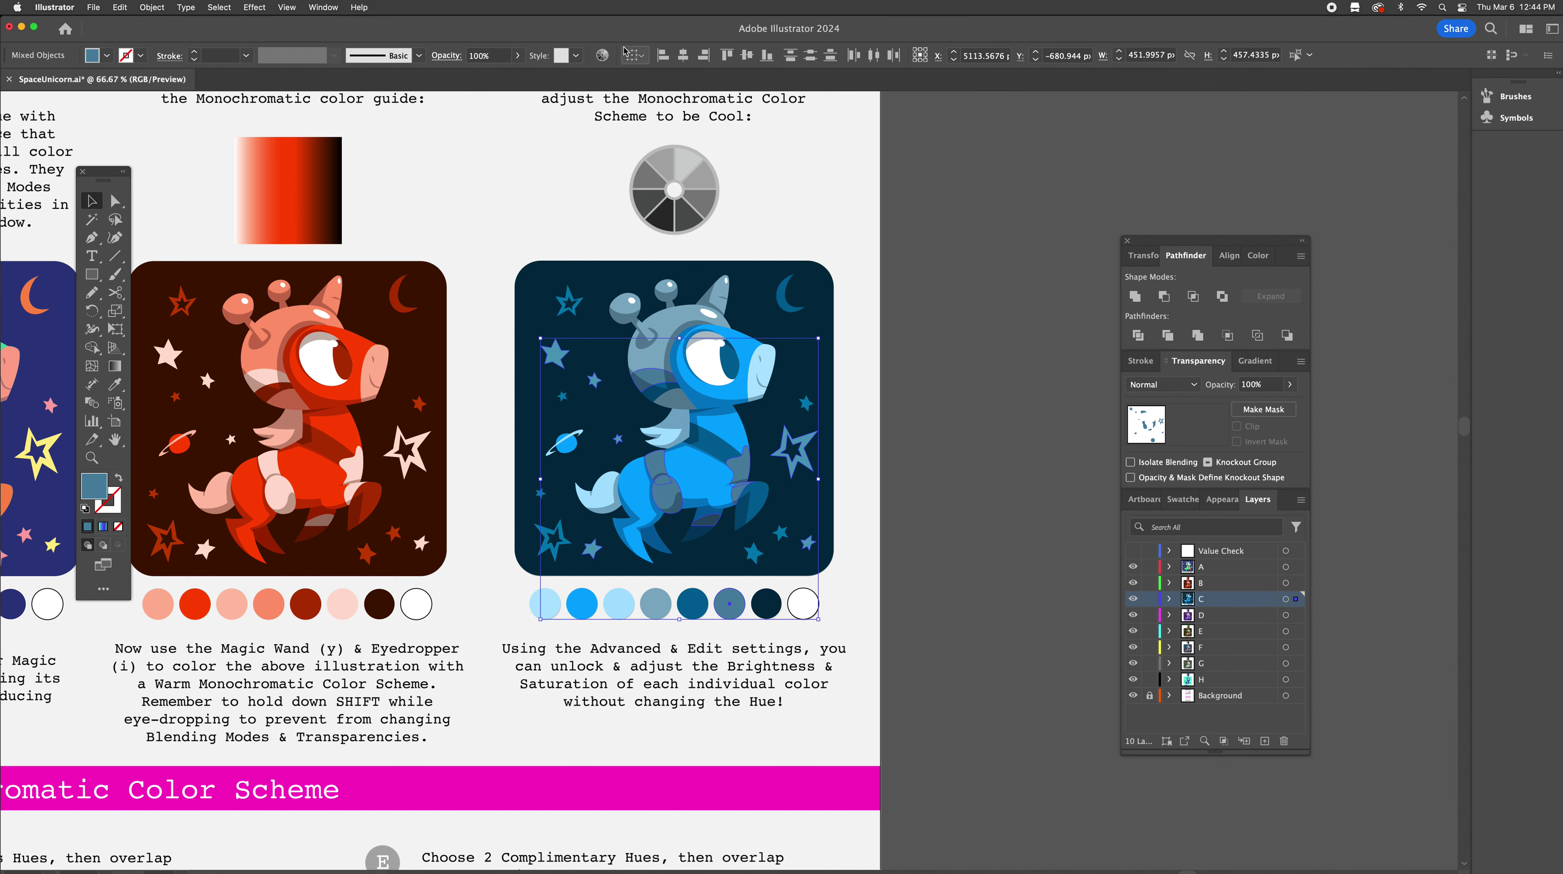
# Raise the saturation of illustration C's selected grey-blue shapes to 76% with the advanced Recolor Artwork options
pyautogui.click(603, 55)
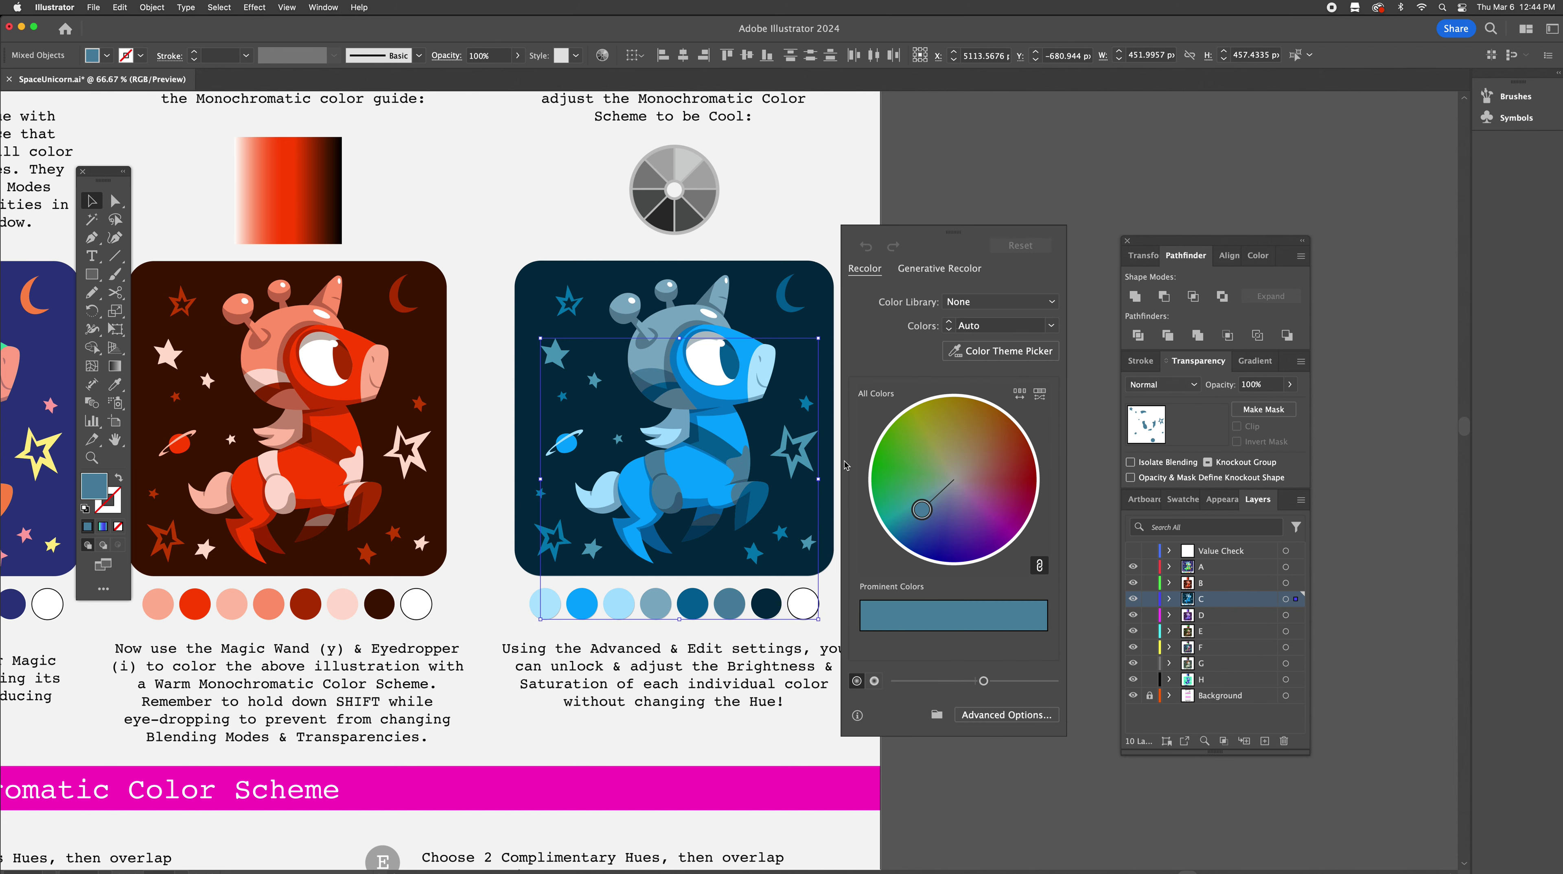
pyautogui.click(987, 715)
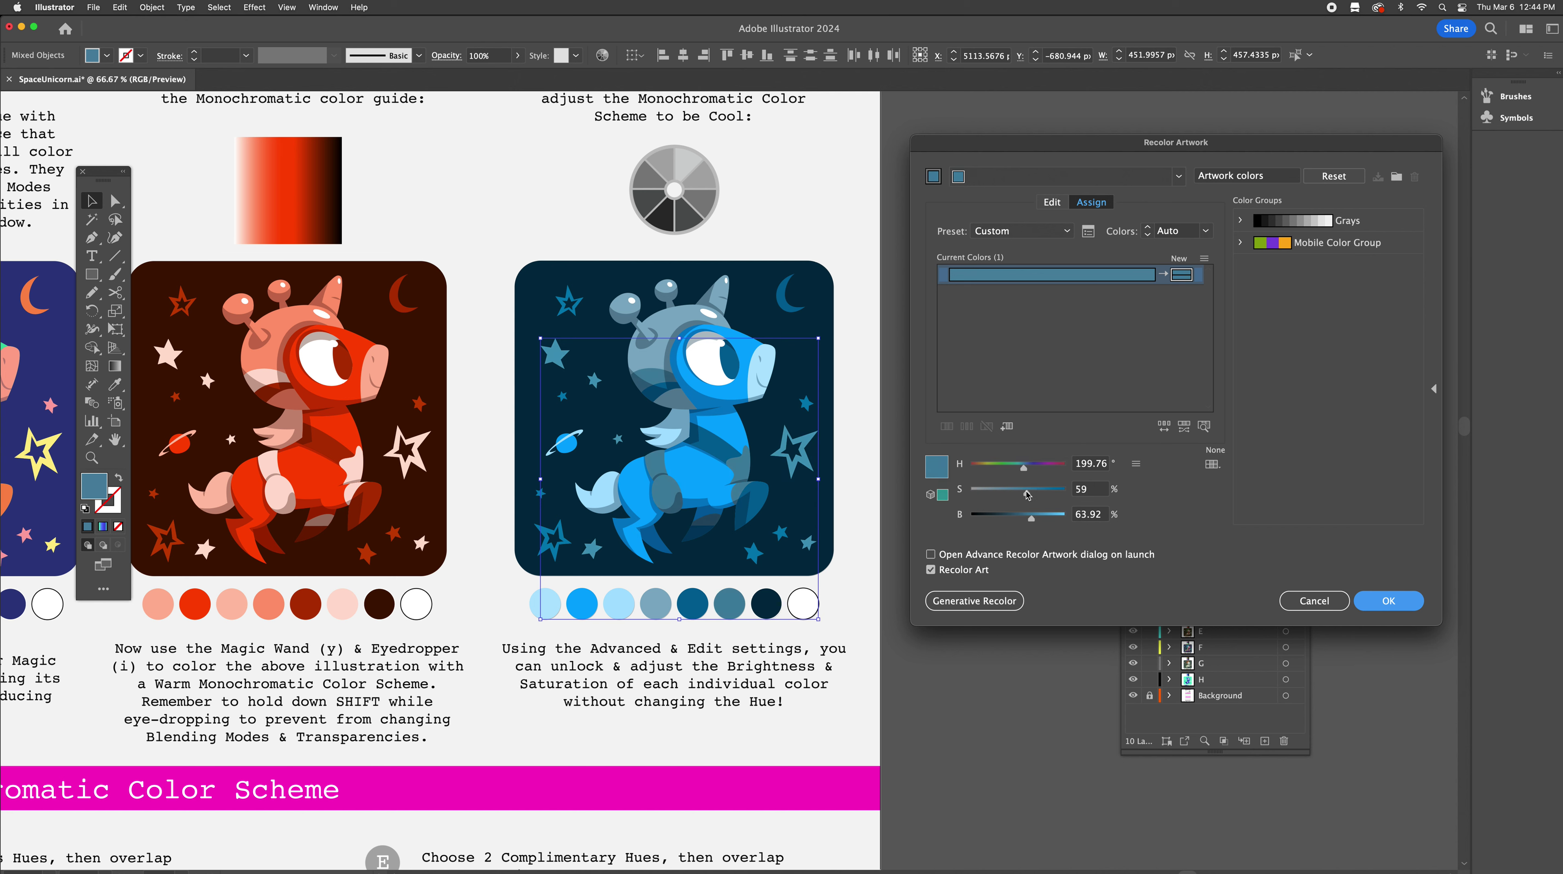
pyautogui.moveTo(1033, 494); pyautogui.dragTo(1037, 495)
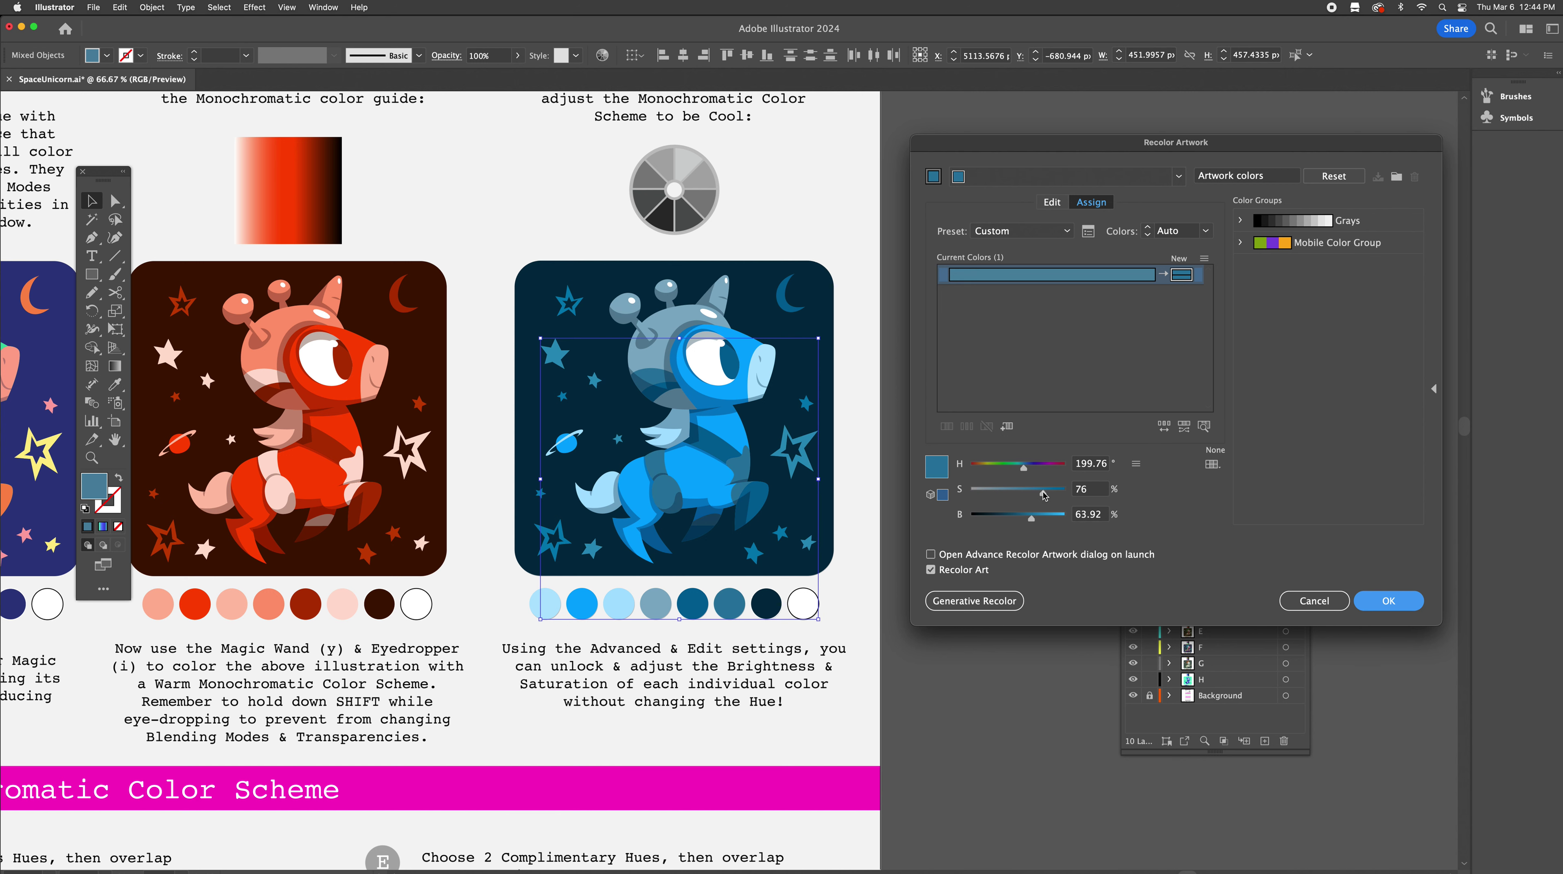
pyautogui.click(1367, 601)
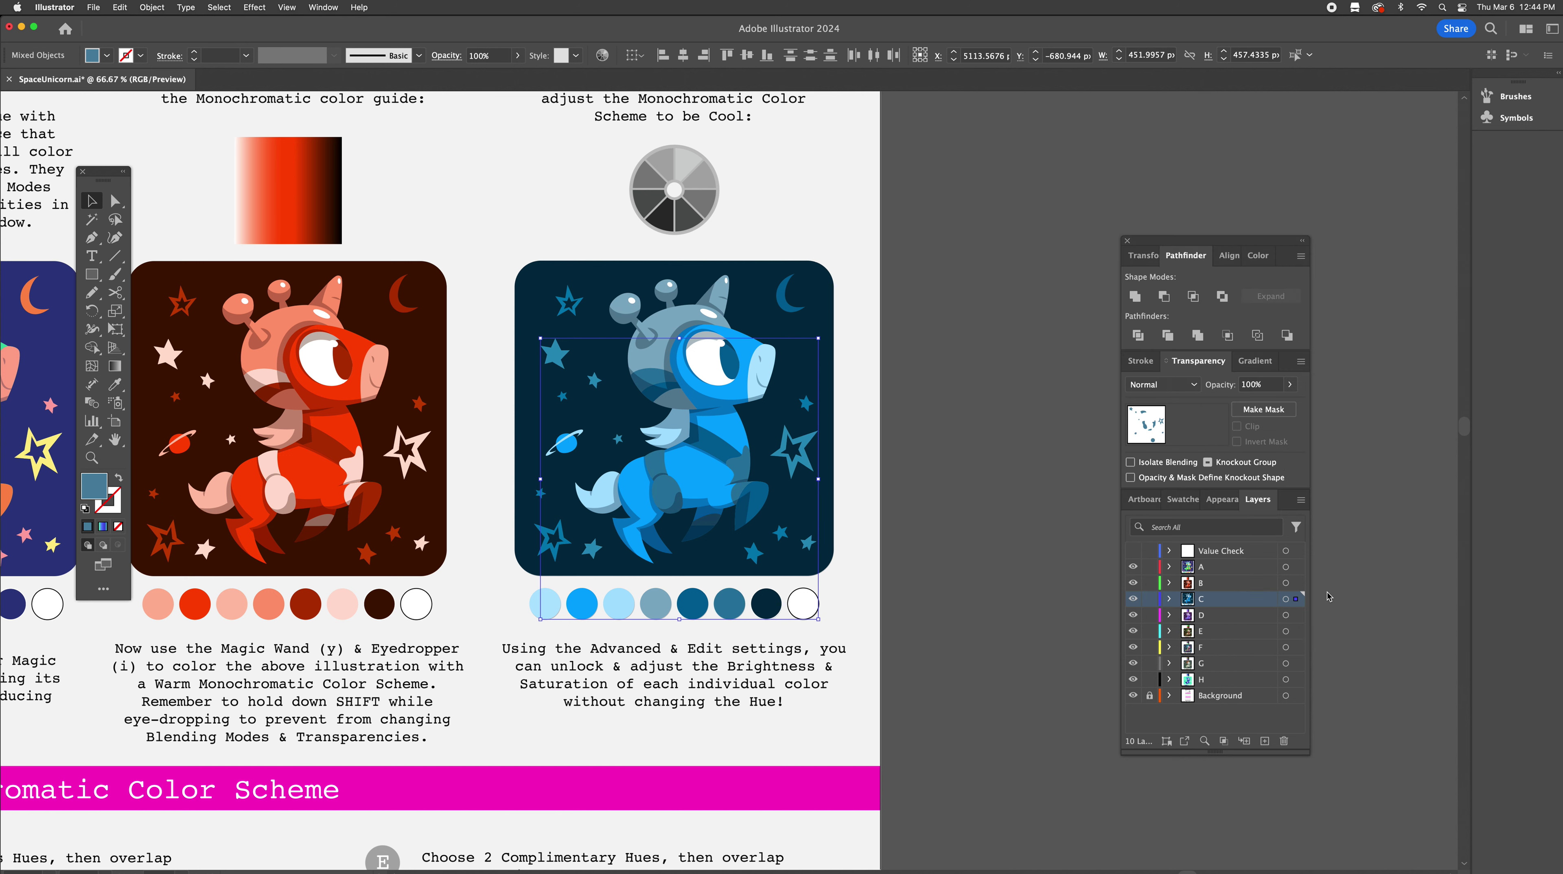
# Show the Value Check layer again and deselect the recolored shapes of illustration C
pyautogui.click(1134, 553)
pyautogui.press('a')
pyautogui.press('super+shift+a')
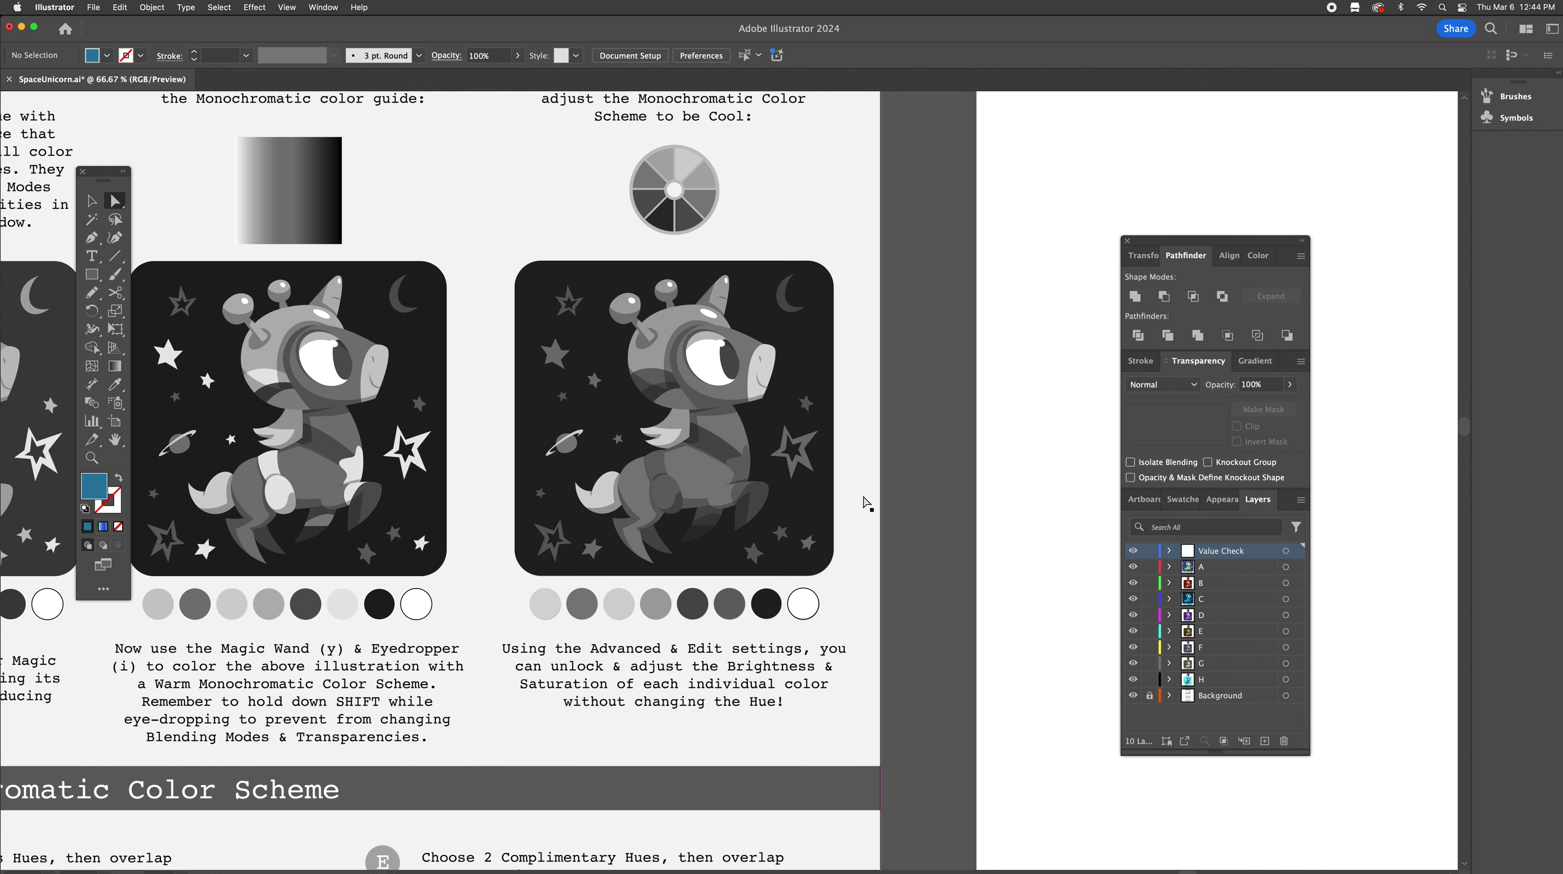
# Examine the value contrast of illustrations A and B in Part 1 and D and E in Part 2 in greyscale
pyautogui.hscroll(-10, 850, 492)
pyautogui.scroll(-5, 832, 483)
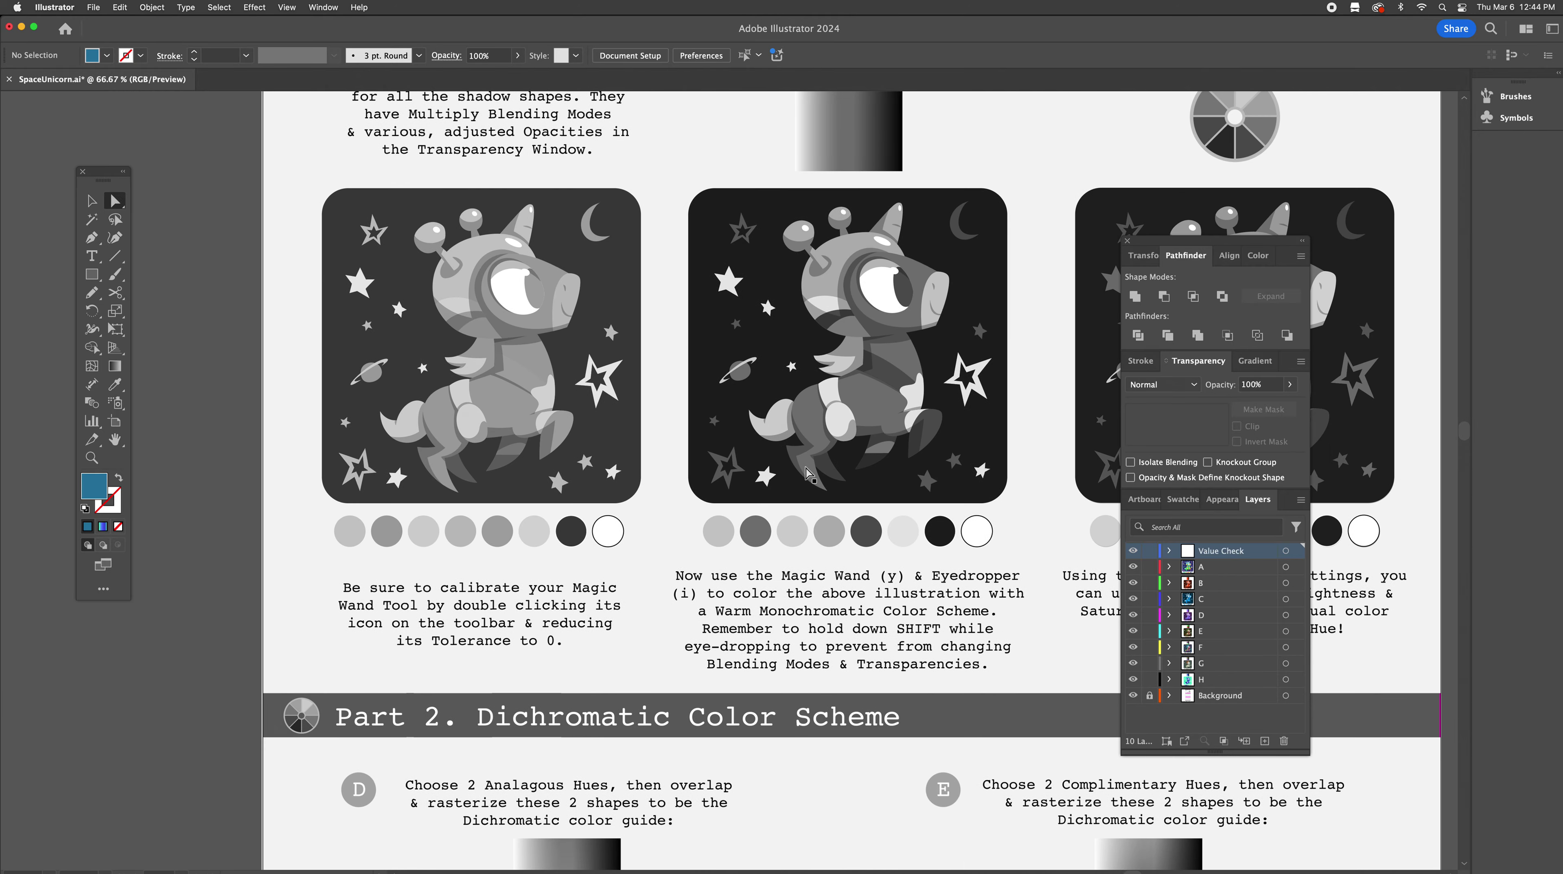
pyautogui.scroll(-6, 809, 472)
pyautogui.hscroll(2, 808, 471)
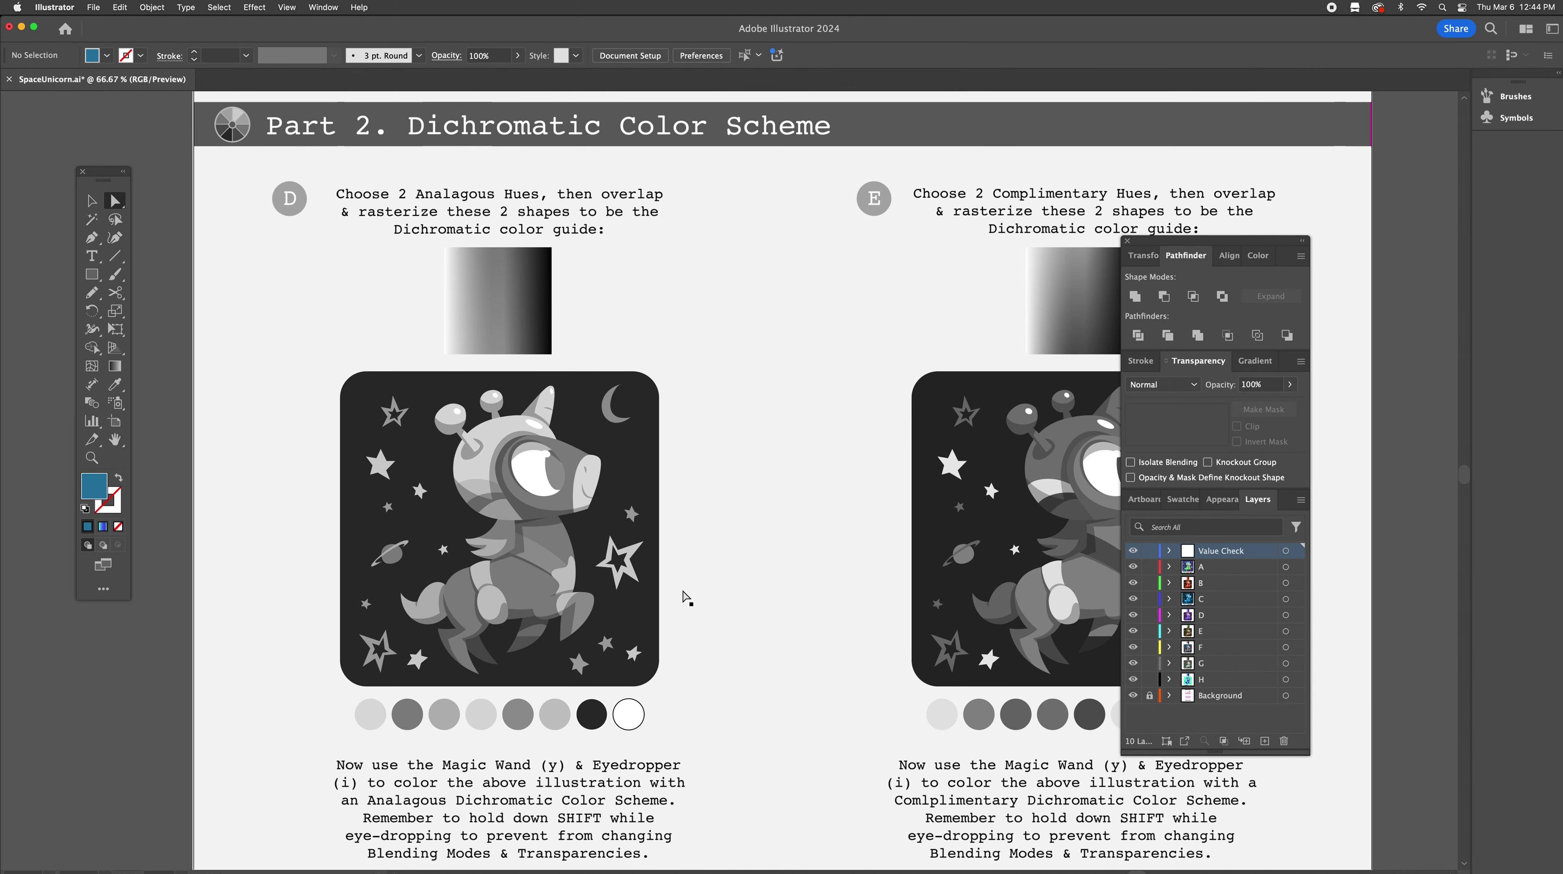
pyautogui.hscroll(7, 685, 597)
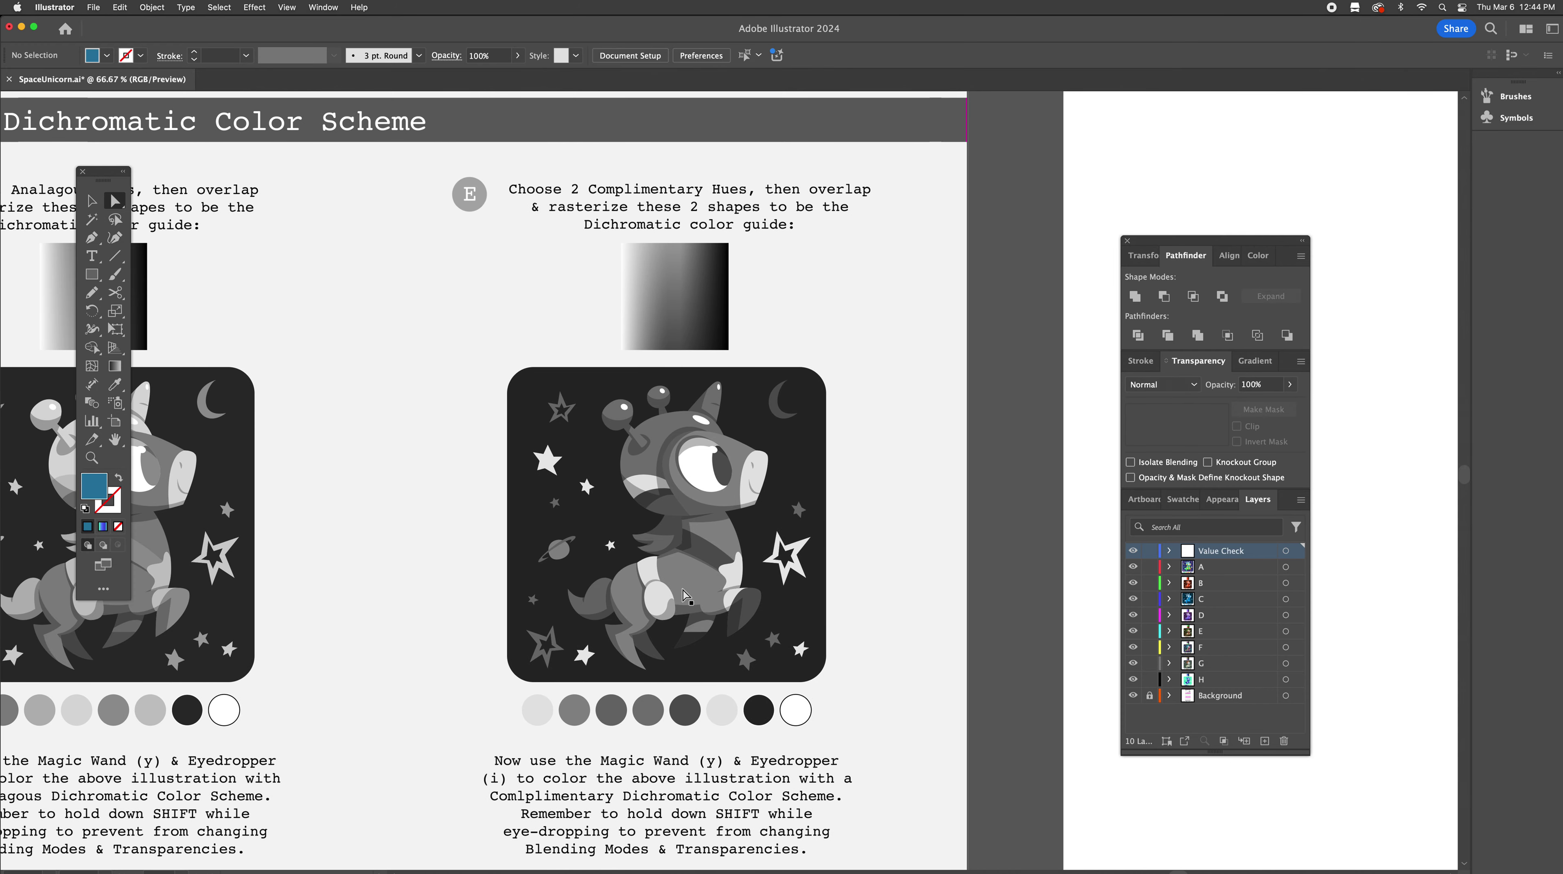
pyautogui.scroll(-5, 754, 675)
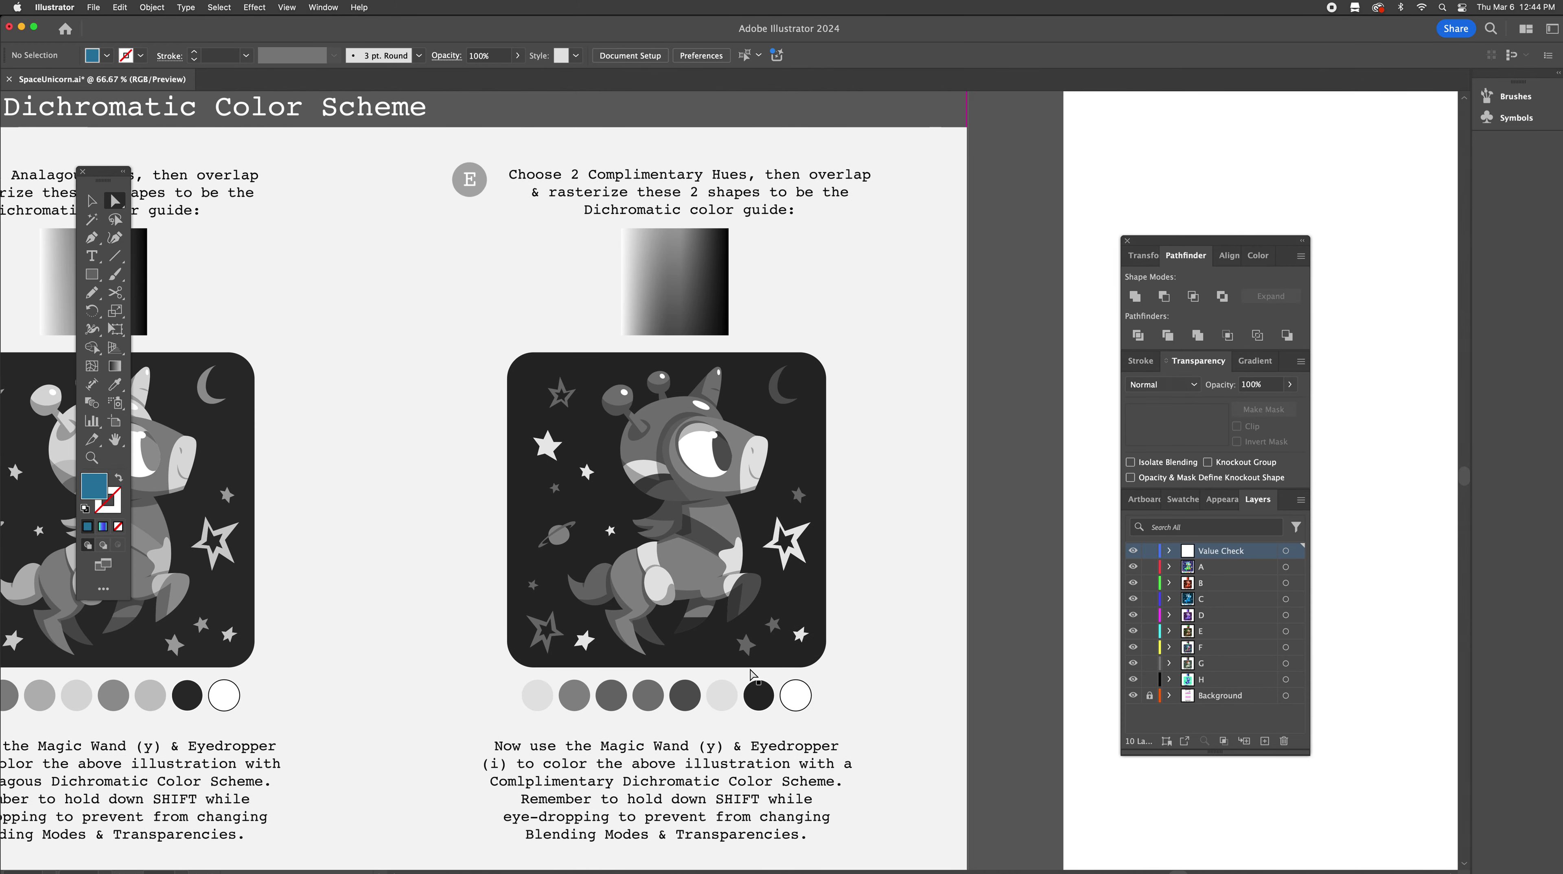
# Hide the Value Check layer and recolor illustration G's cream shapes with a darker tan sampled from its color guide, then deselect them
pyautogui.scroll(-9, 754, 675)
pyautogui.hscroll(-3, 753, 675)
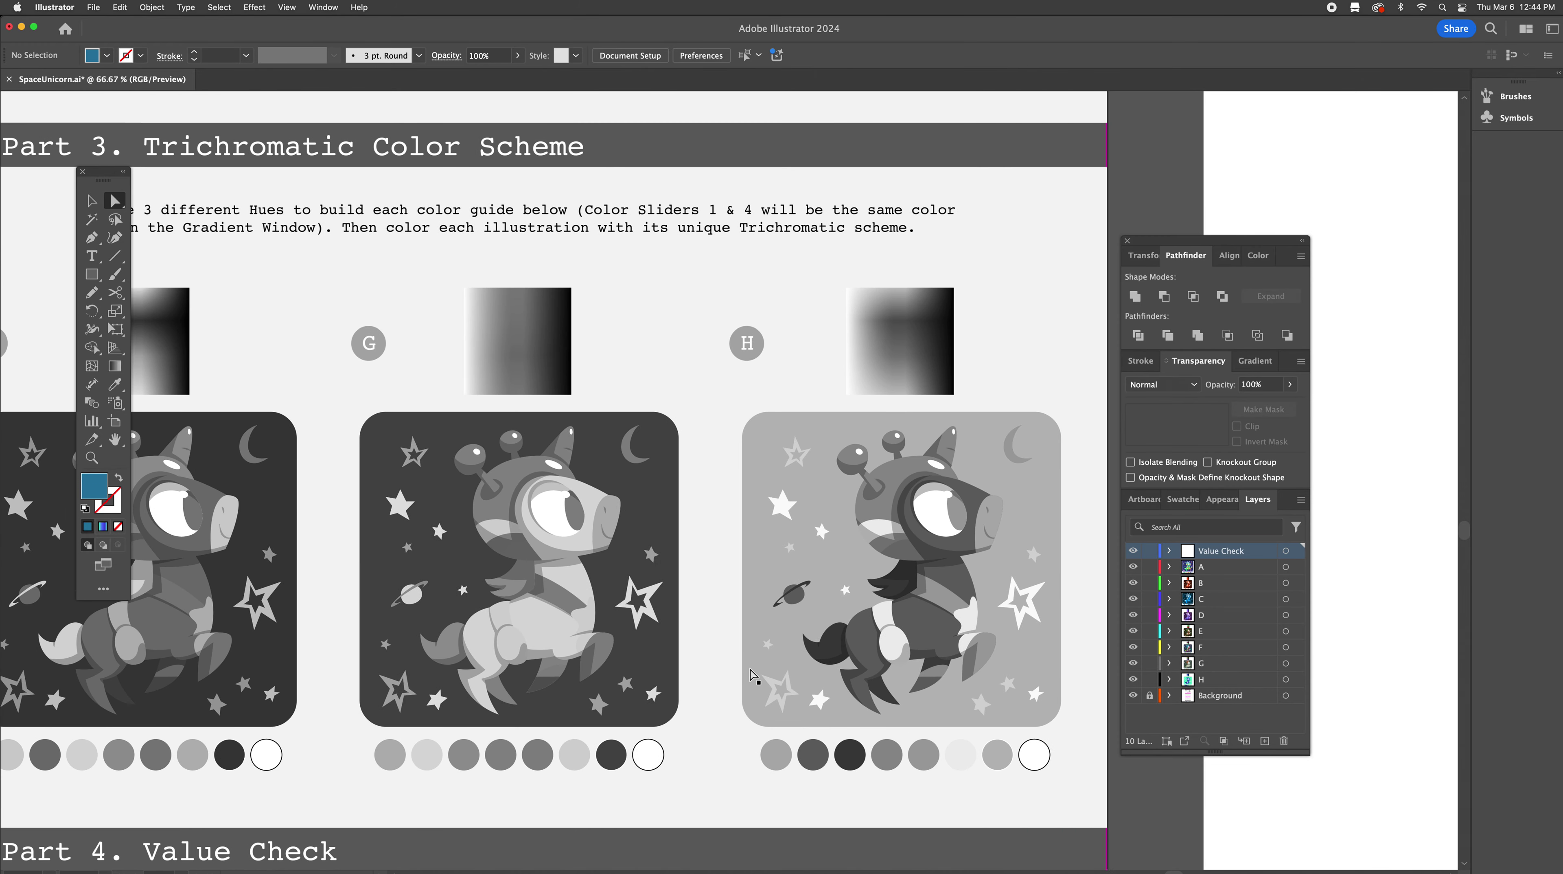
pyautogui.hscroll(-2, 754, 675)
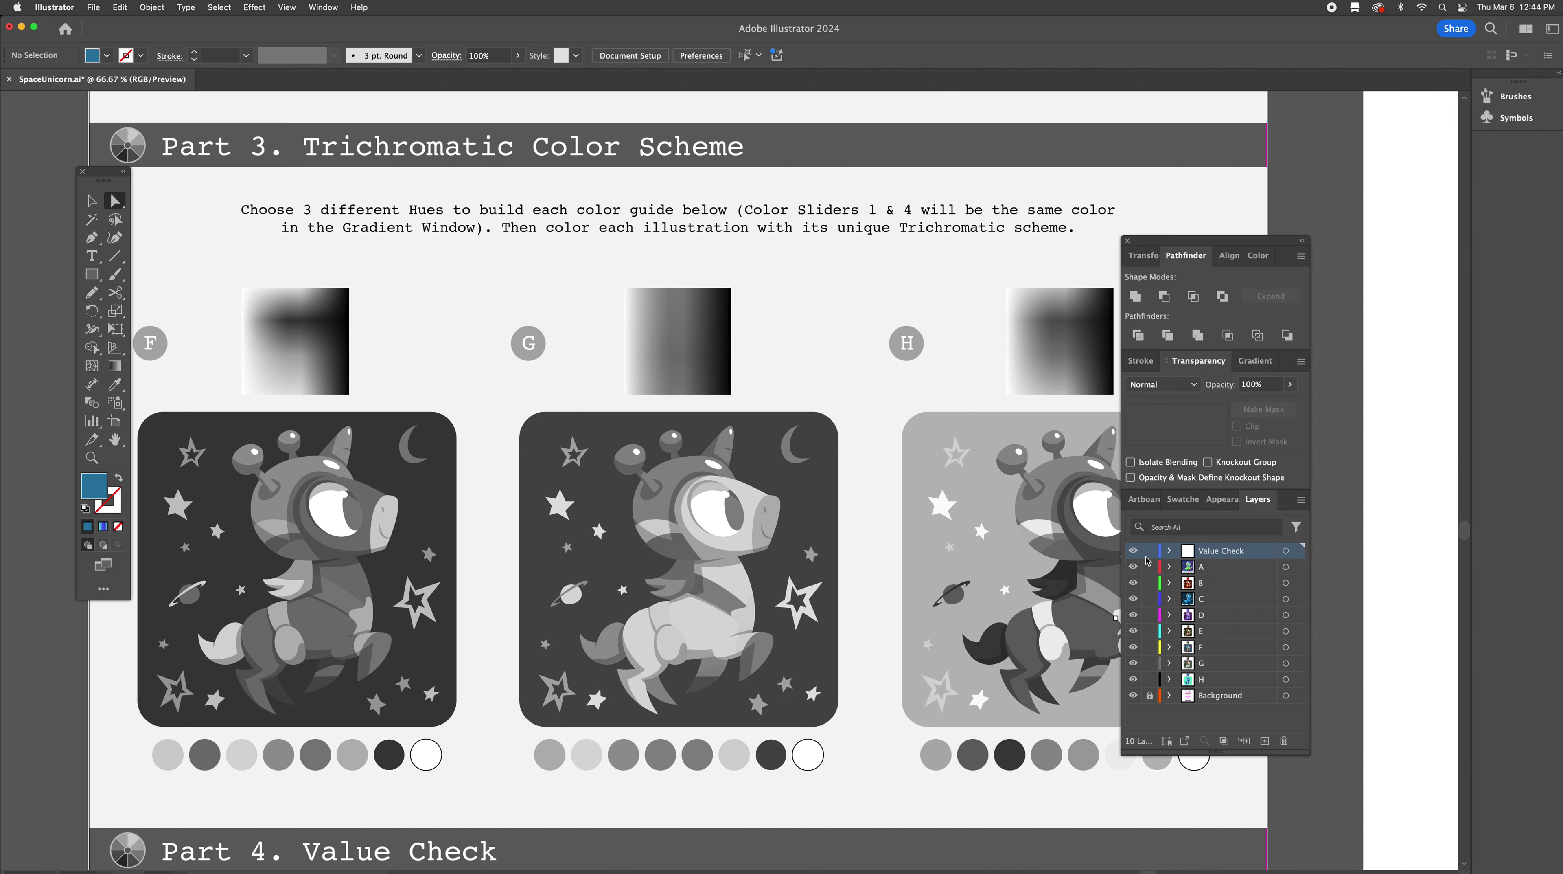
pyautogui.click(1134, 550)
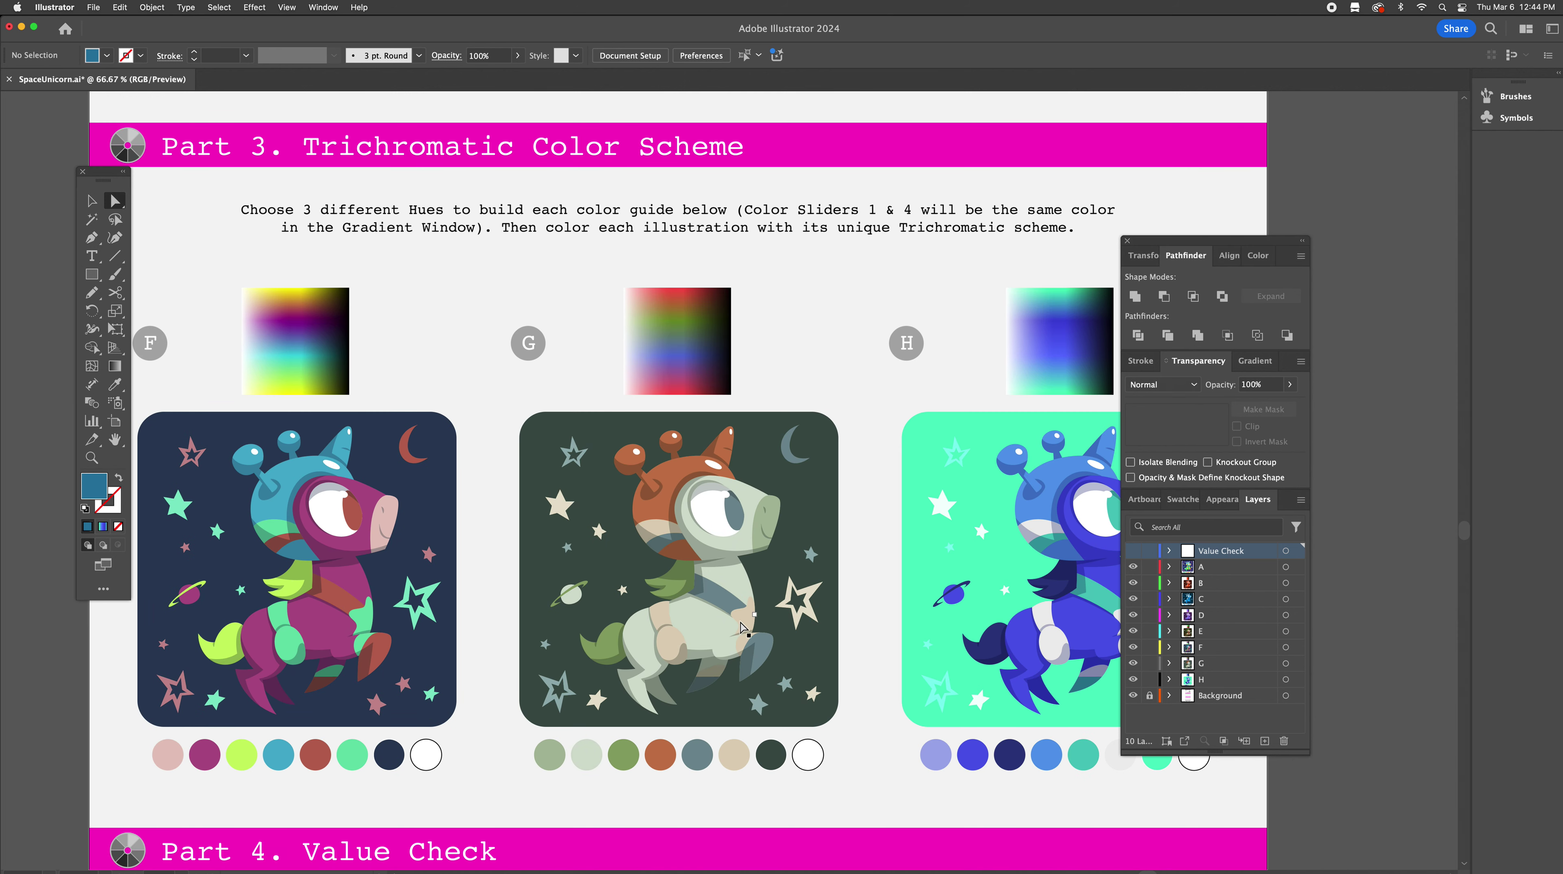
pyautogui.press('y')
pyautogui.click(747, 627)
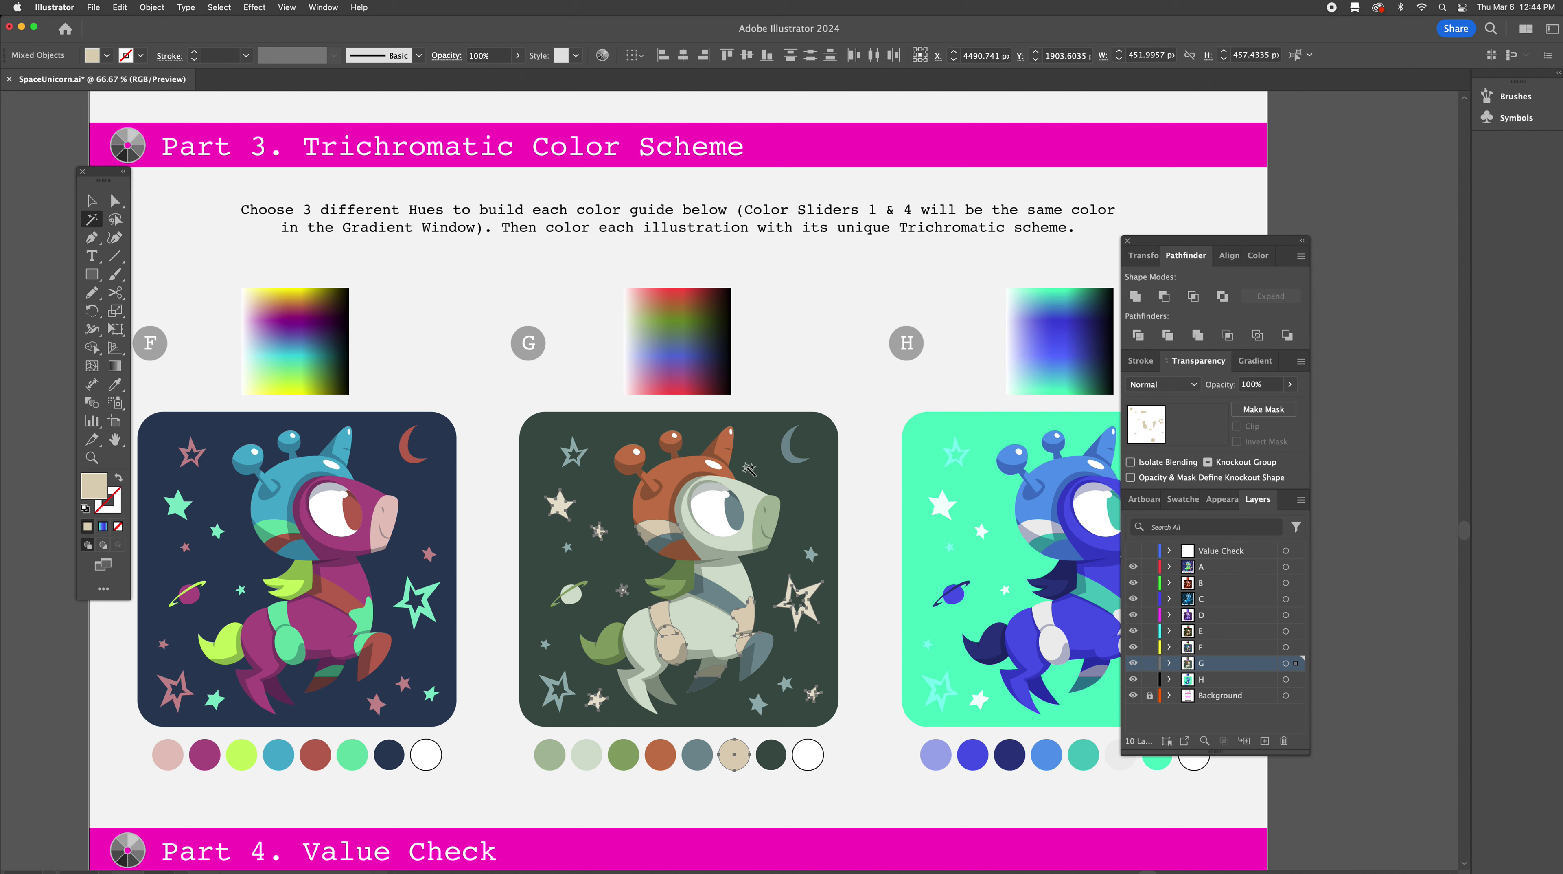
pyautogui.press('i')
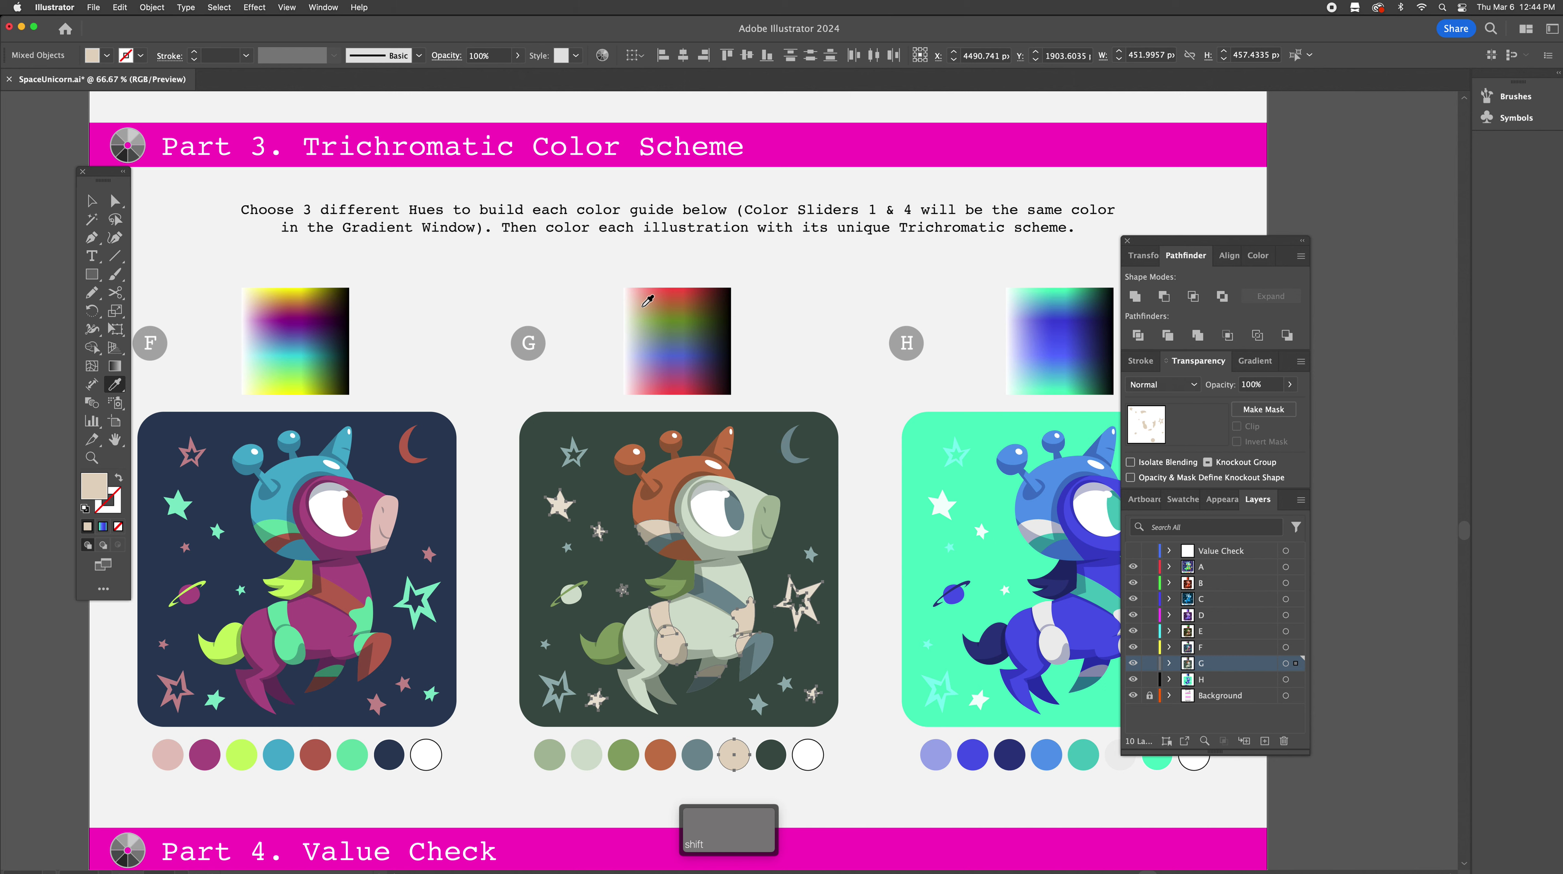
pyautogui.keyDown('shift'); pyautogui.click(643, 304); pyautogui.keyUp('shift')
pyautogui.keyDown('shift'); pyautogui.click(647, 304); pyautogui.keyUp('shift')
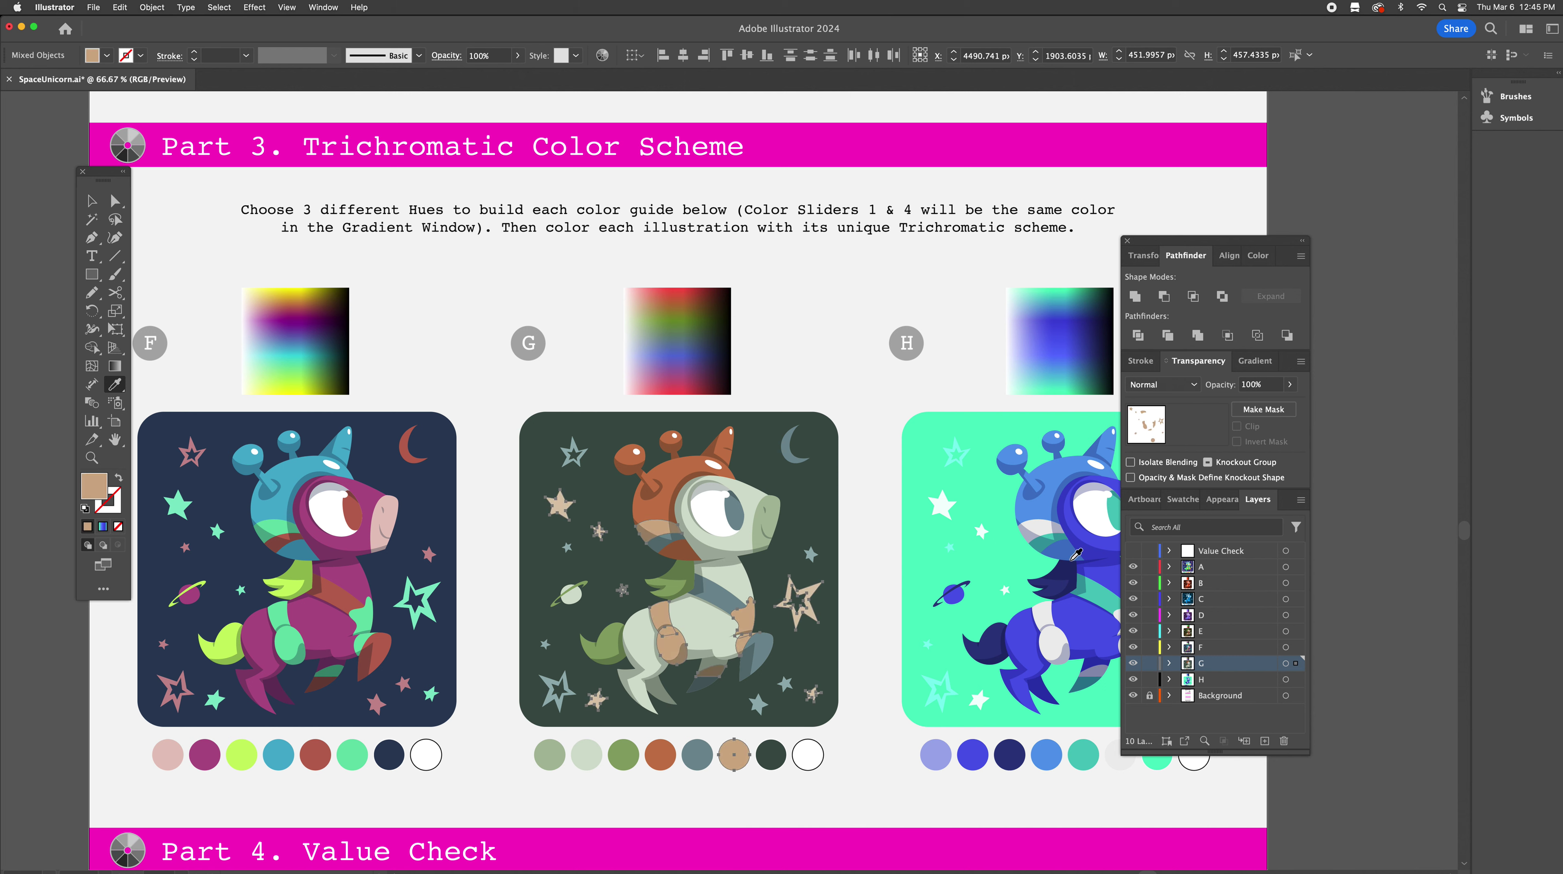
pyautogui.press('v')
pyautogui.click(890, 559)
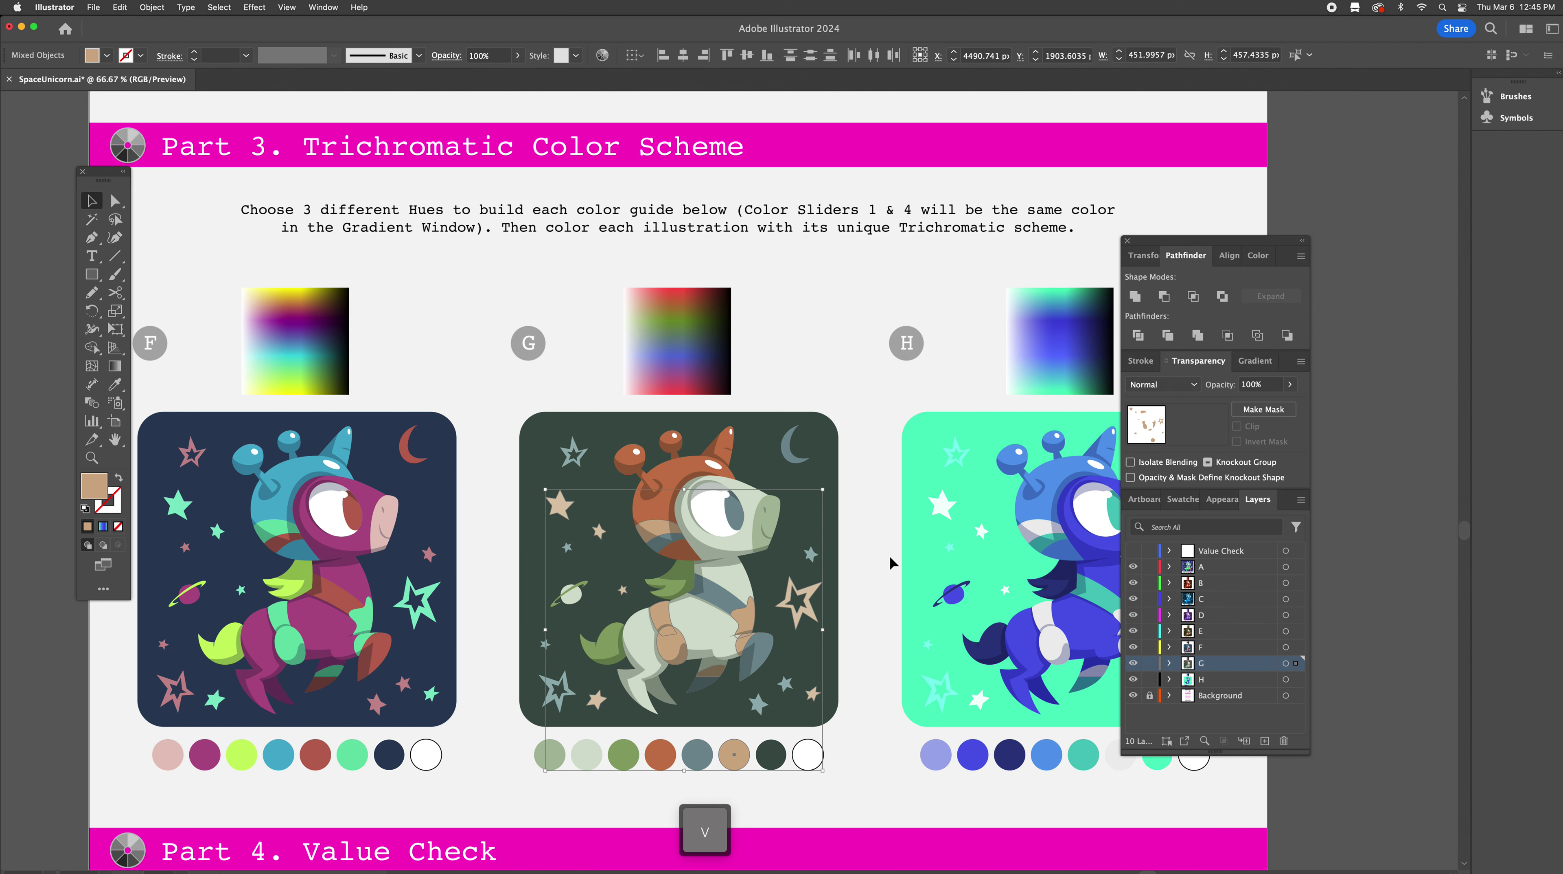
# Check illustrations G and H in greyscale with the Value Check layer, then hide it and fit the whole artboard in view
pyautogui.click(1134, 551)
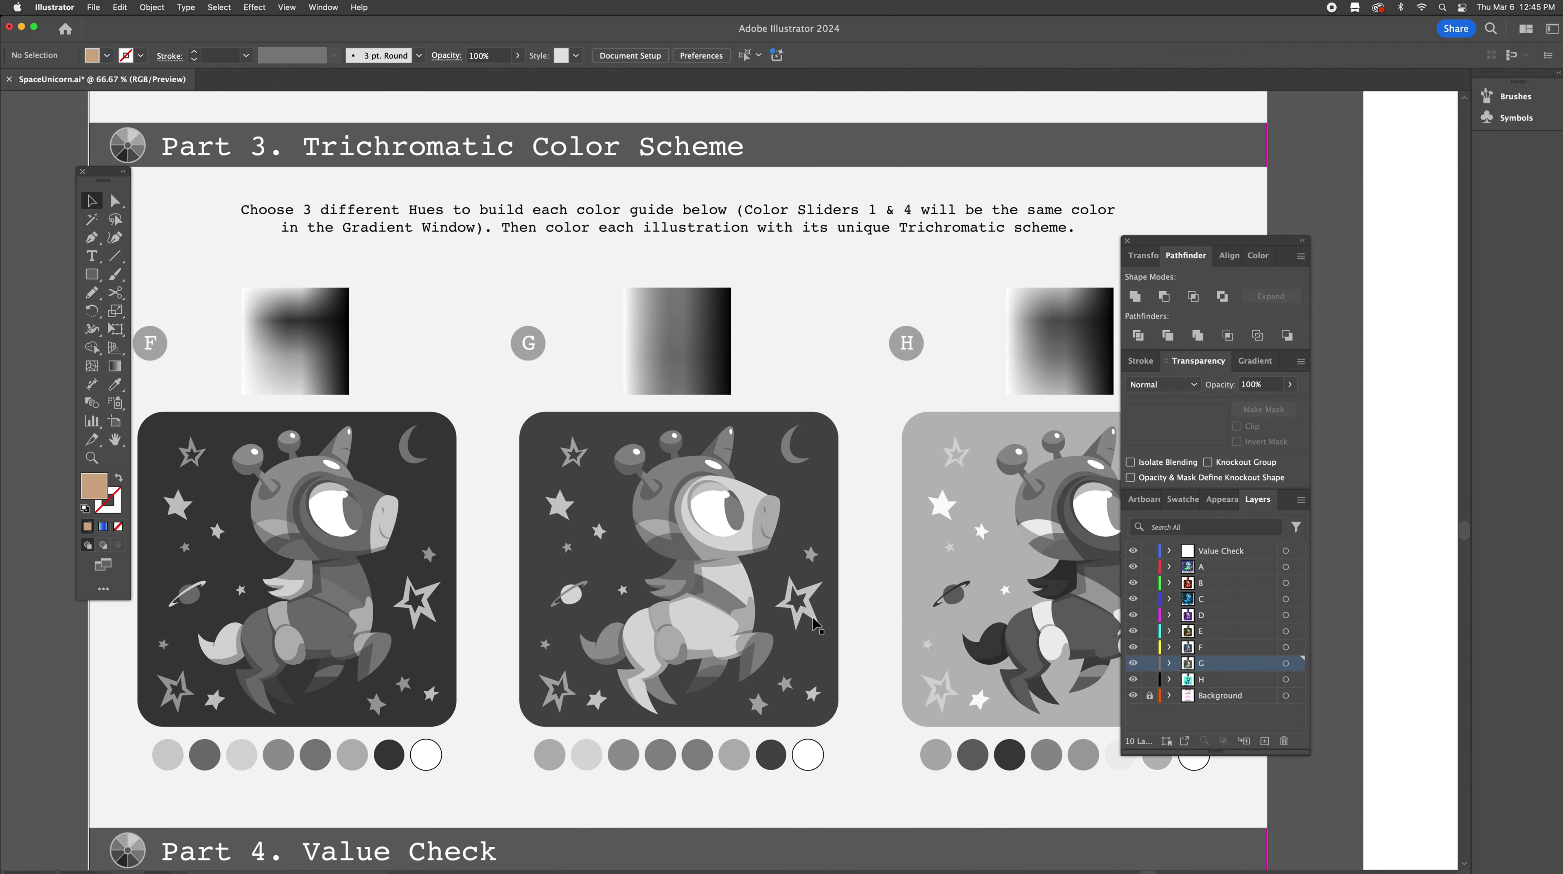
pyautogui.scroll(-5, 876, 589)
pyautogui.hscroll(8, 876, 589)
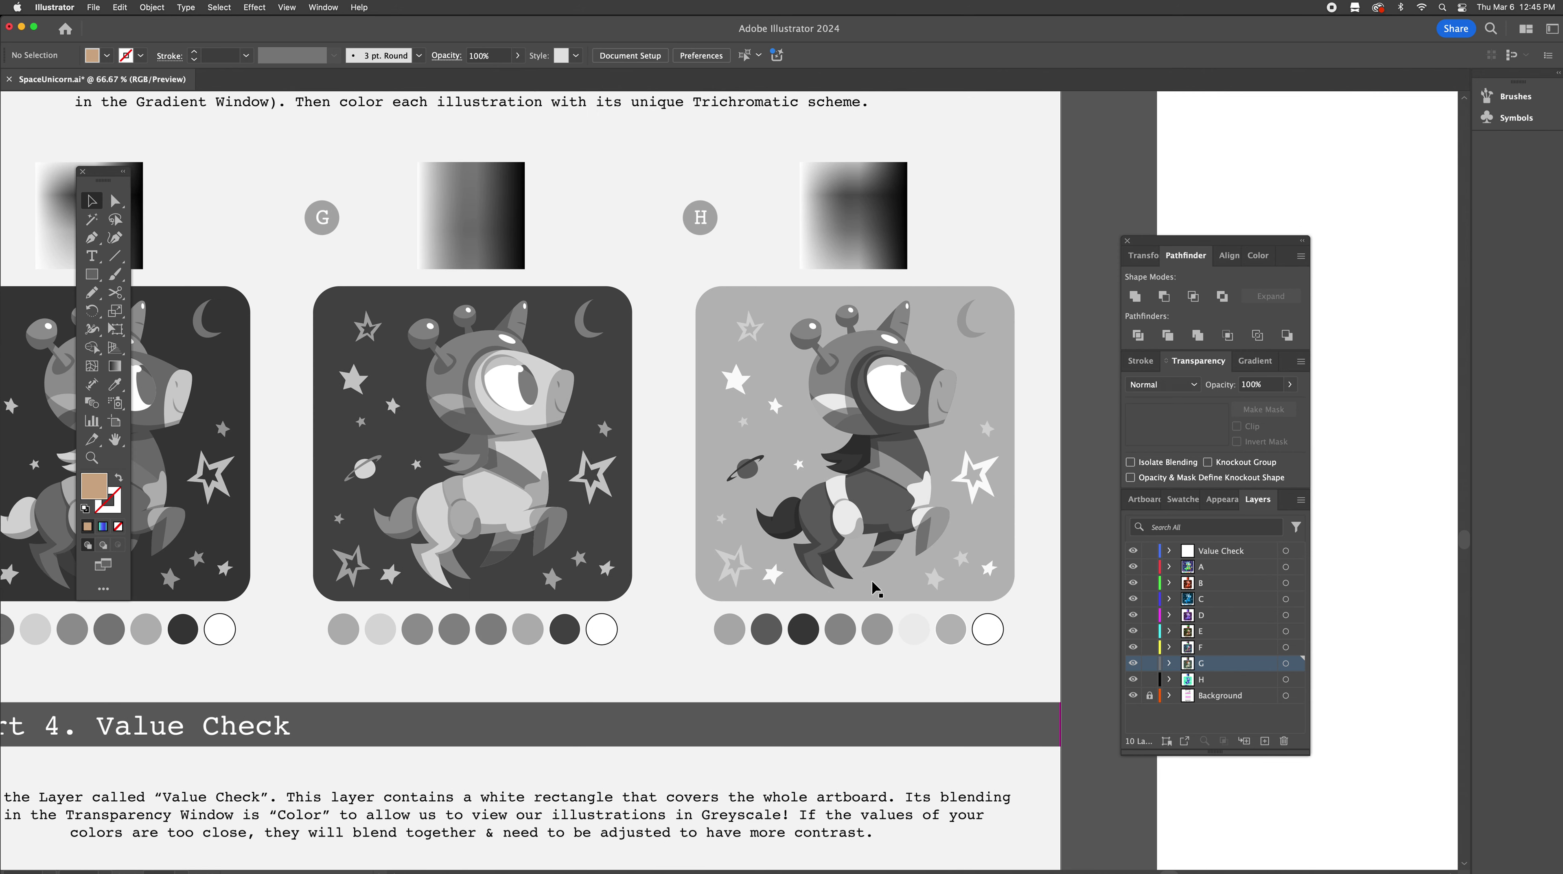
pyautogui.click(1133, 551)
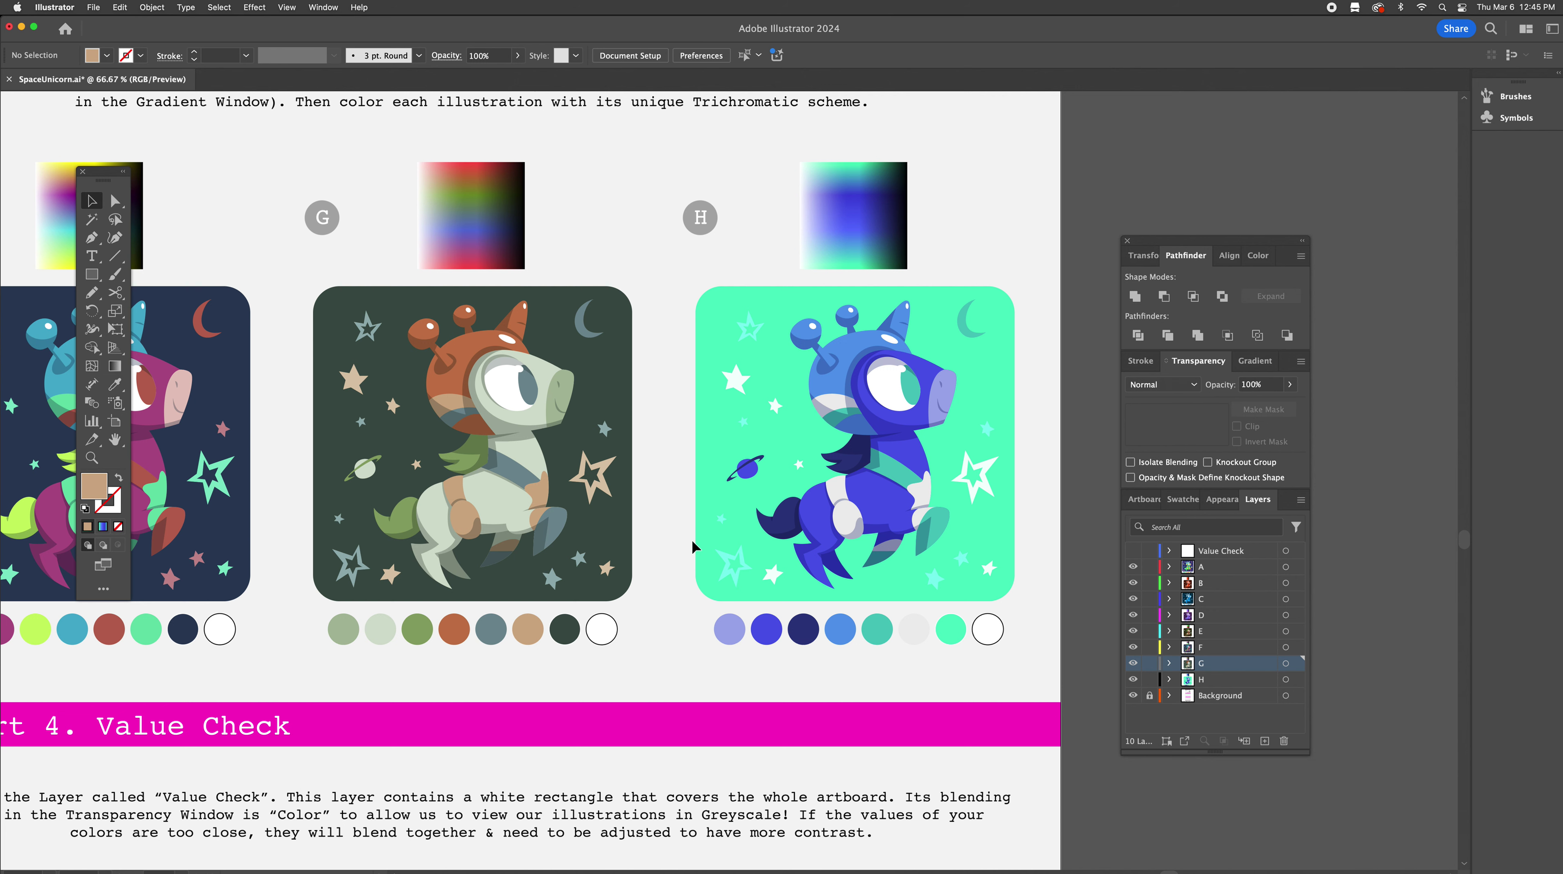
pyautogui.press('super+0')
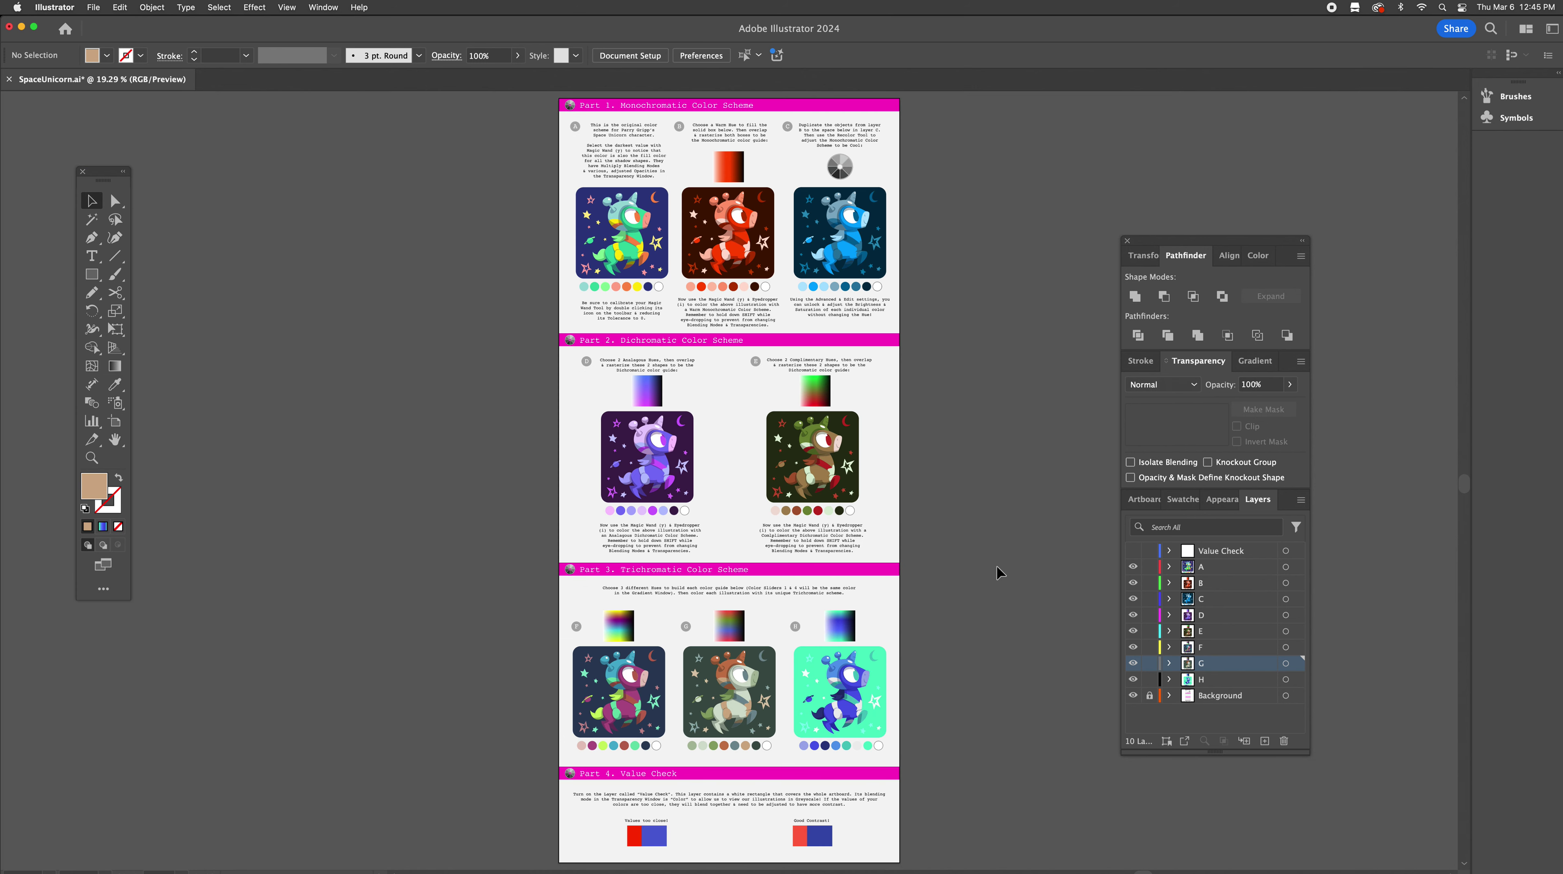